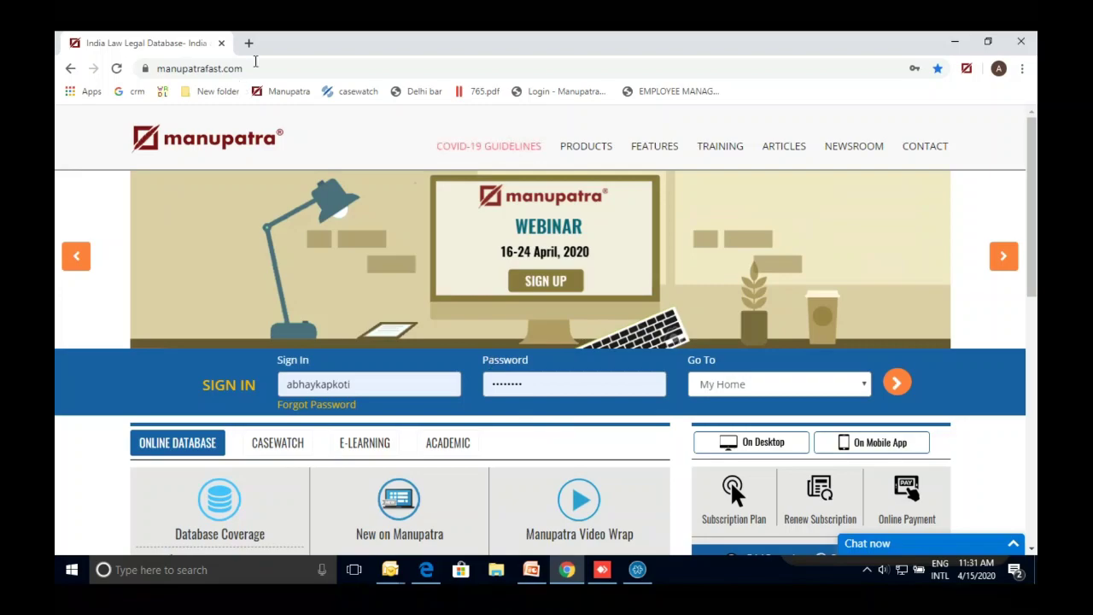
Open manupatra.com in a new browser tab and close the original Manupatra tab
left_click(249, 43)
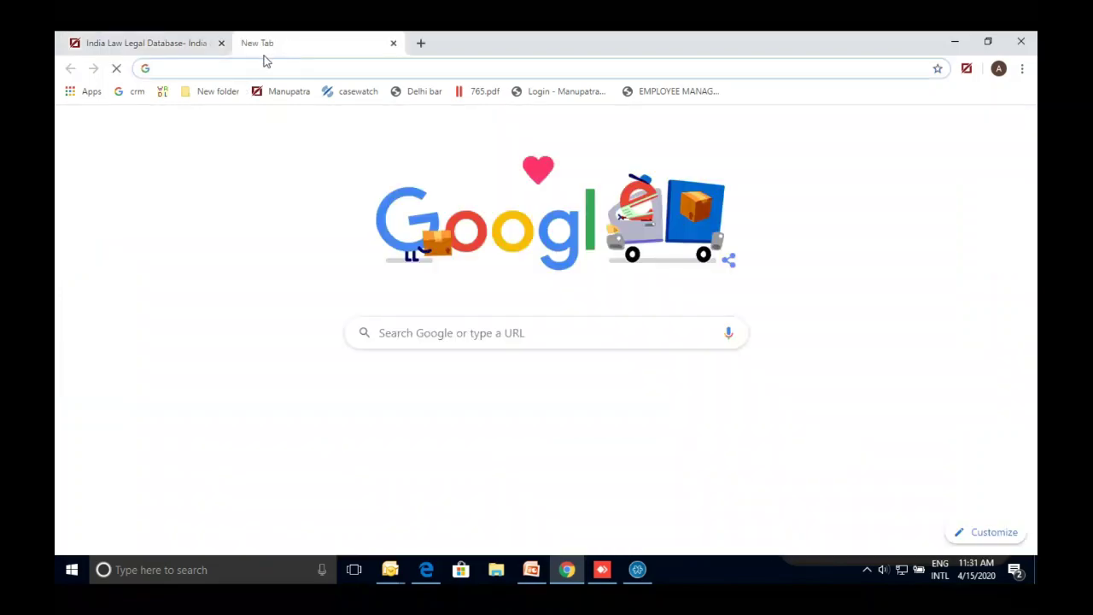
type("ma")
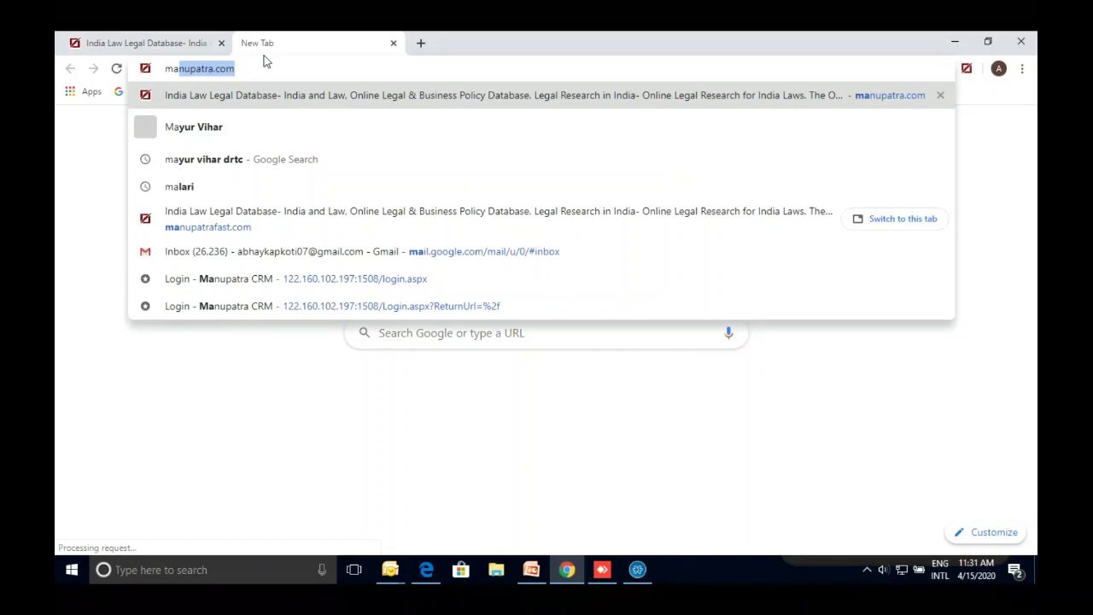
key("Return")
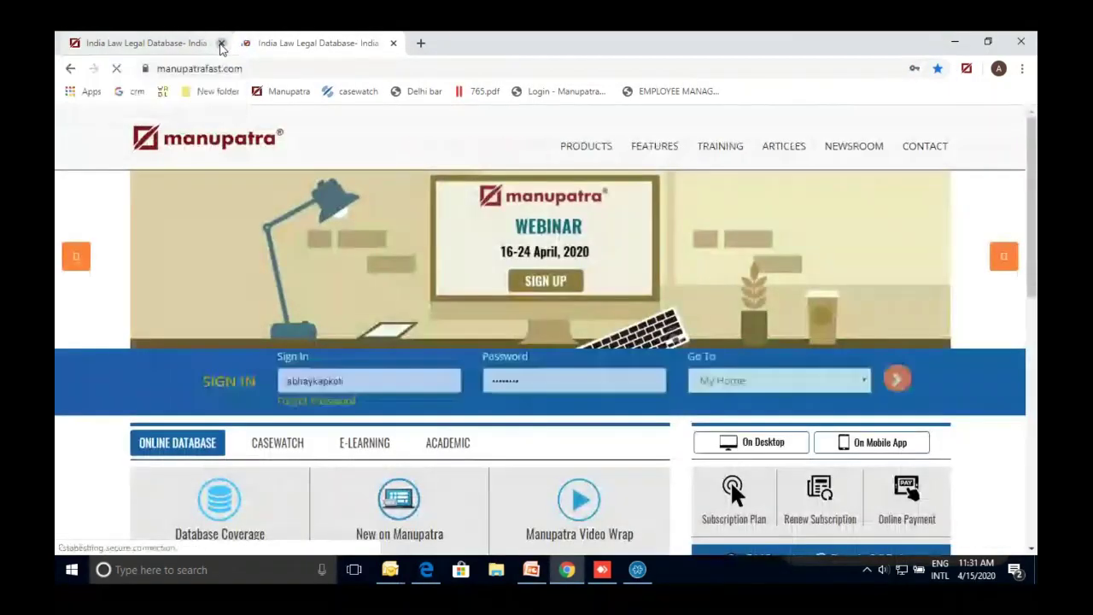
left_click(221, 42)
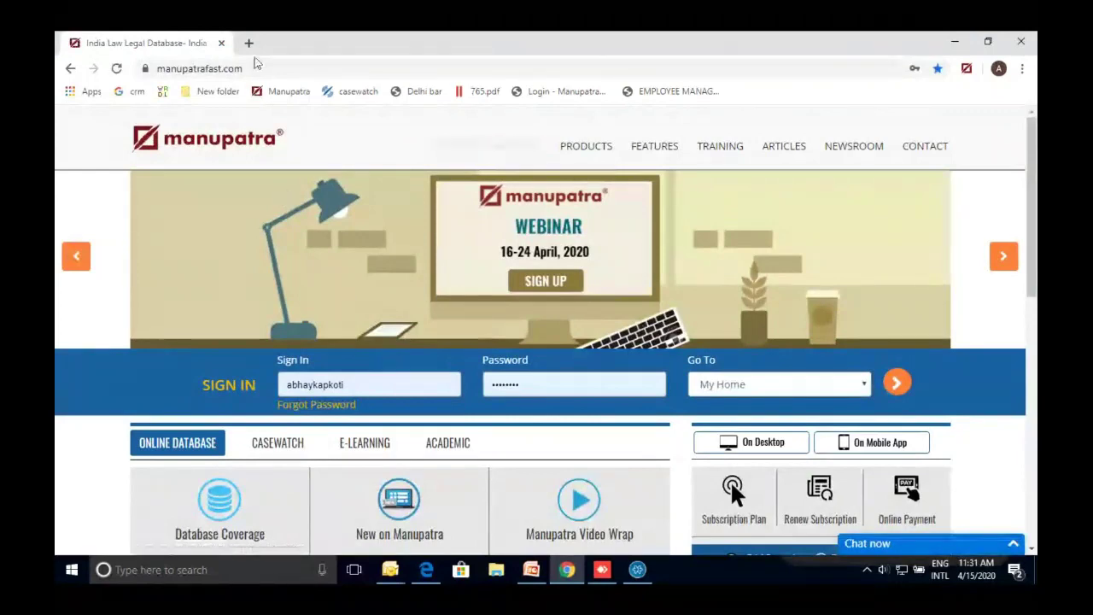
Sign in to Manupatra with the prefilled user name and password, with My Home as the destination
double_click(252, 67)
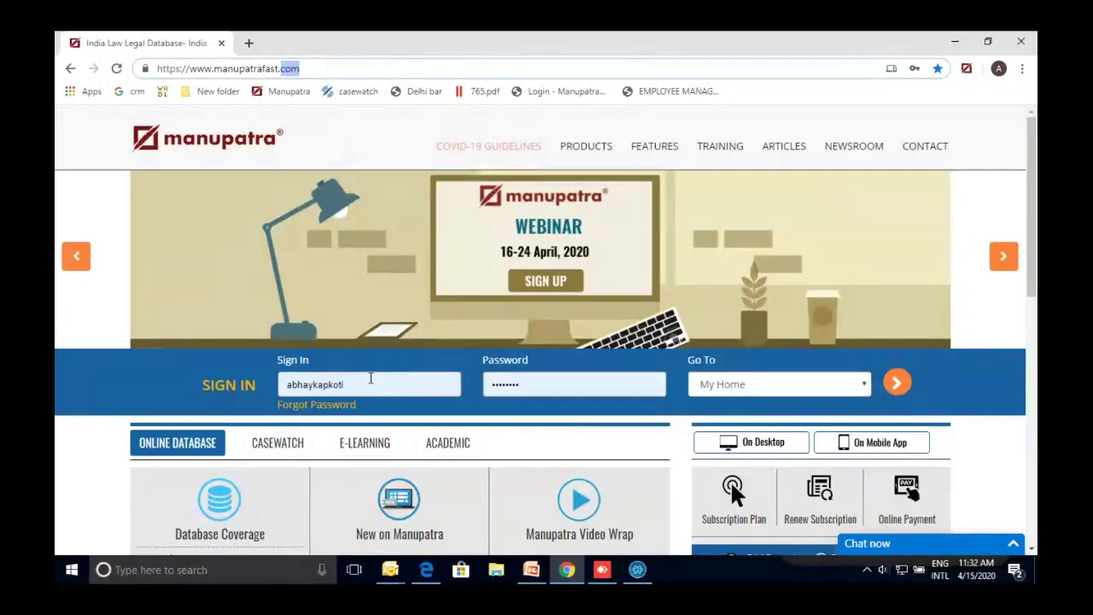
double_click(397, 385)
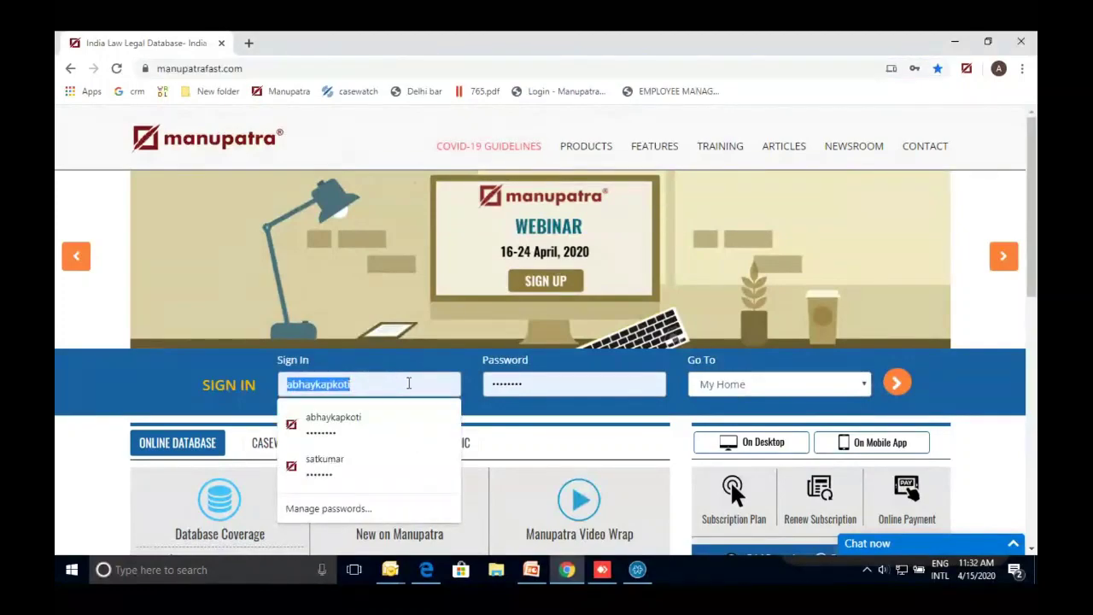
left_click(512, 384)
double_click(392, 383)
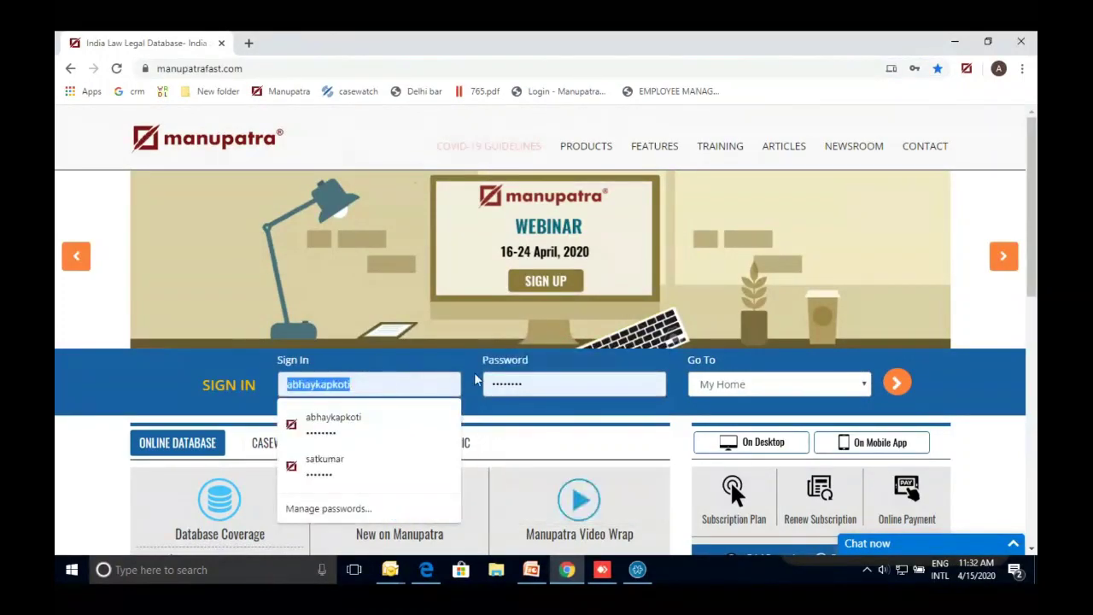
left_click(517, 383)
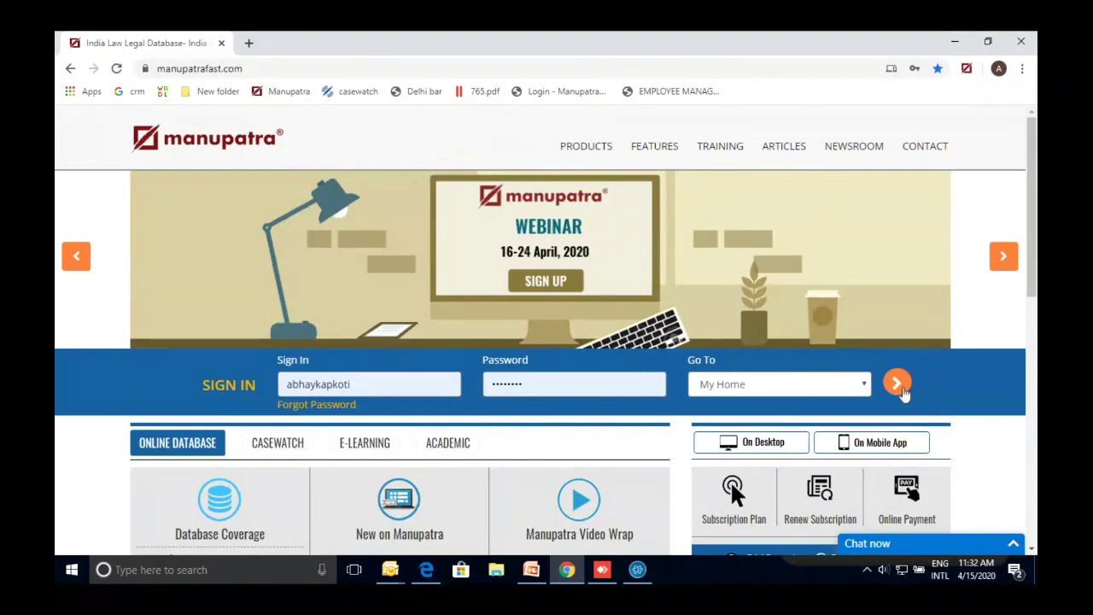
left_click(899, 386)
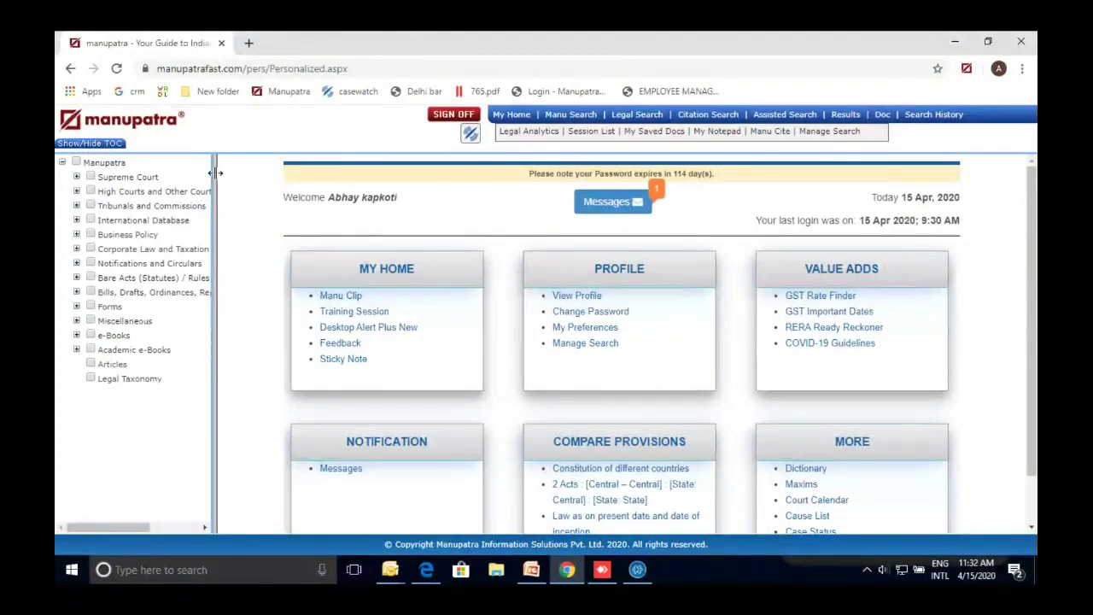
Widen the table of contents pane and look at the sub-branches of Notifications and Circulars, collapsing them again
left_click_drag(215, 173, 251, 172)
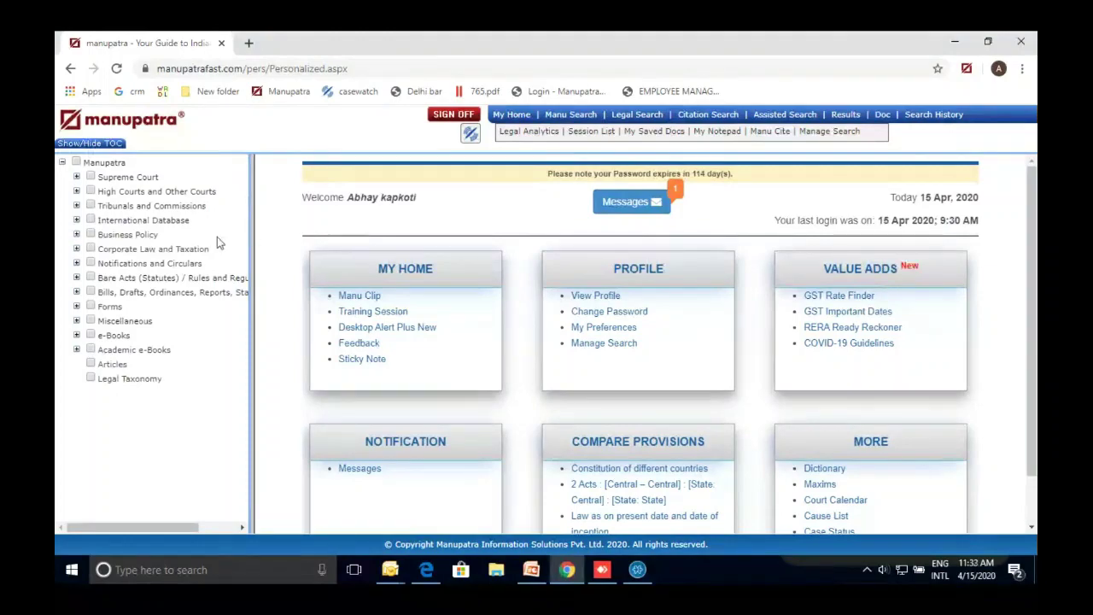
left_click(77, 263)
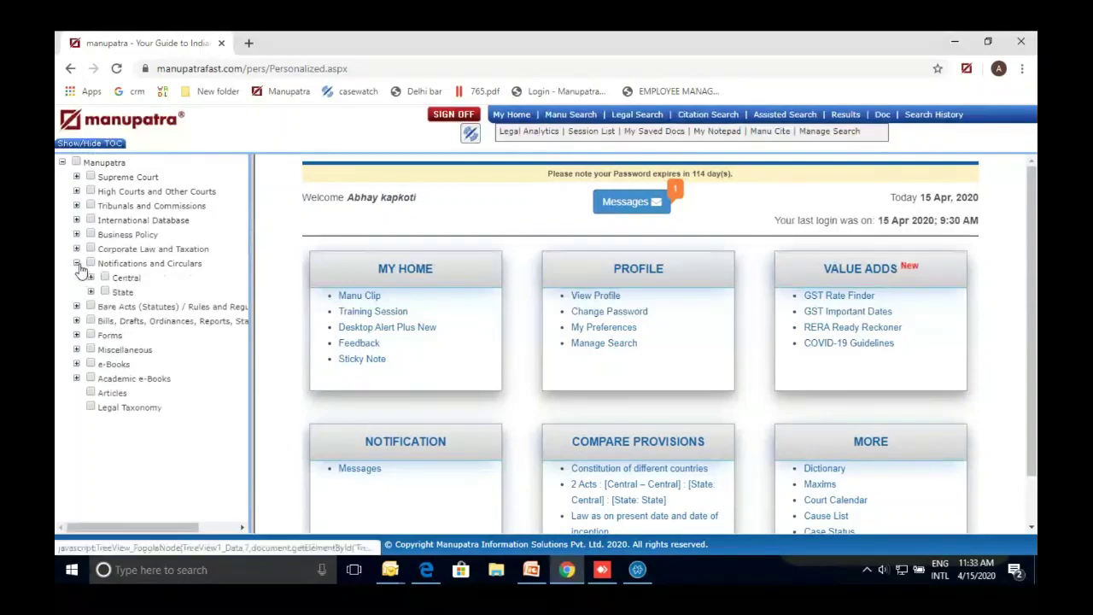
left_click(77, 263)
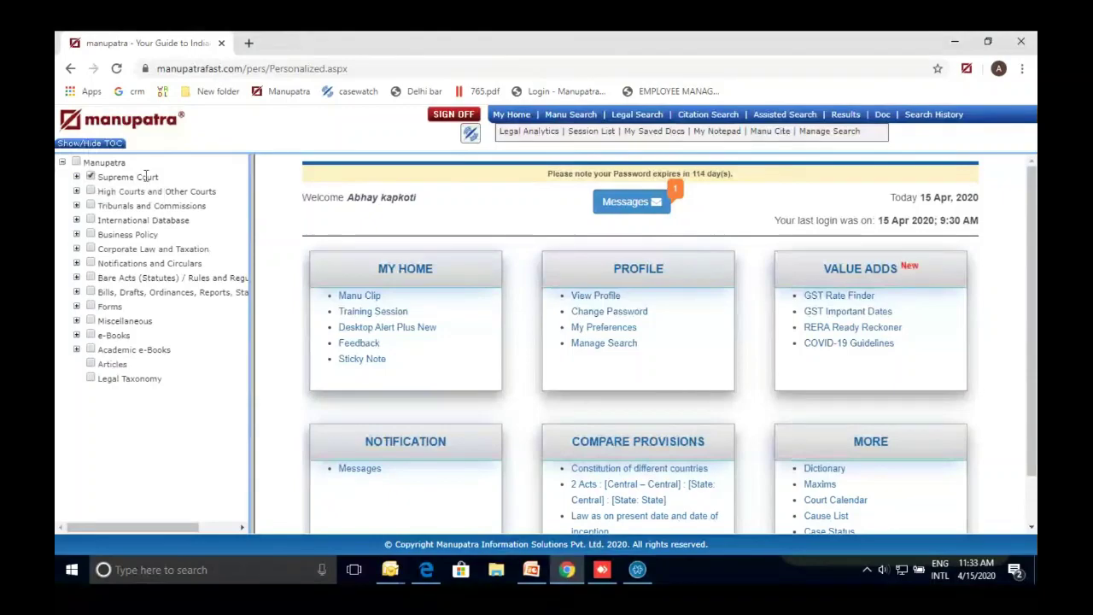
Deselect Supreme Court and view the year ranges under Supreme Court Judgment and Supreme Court Order
left_click(93, 177)
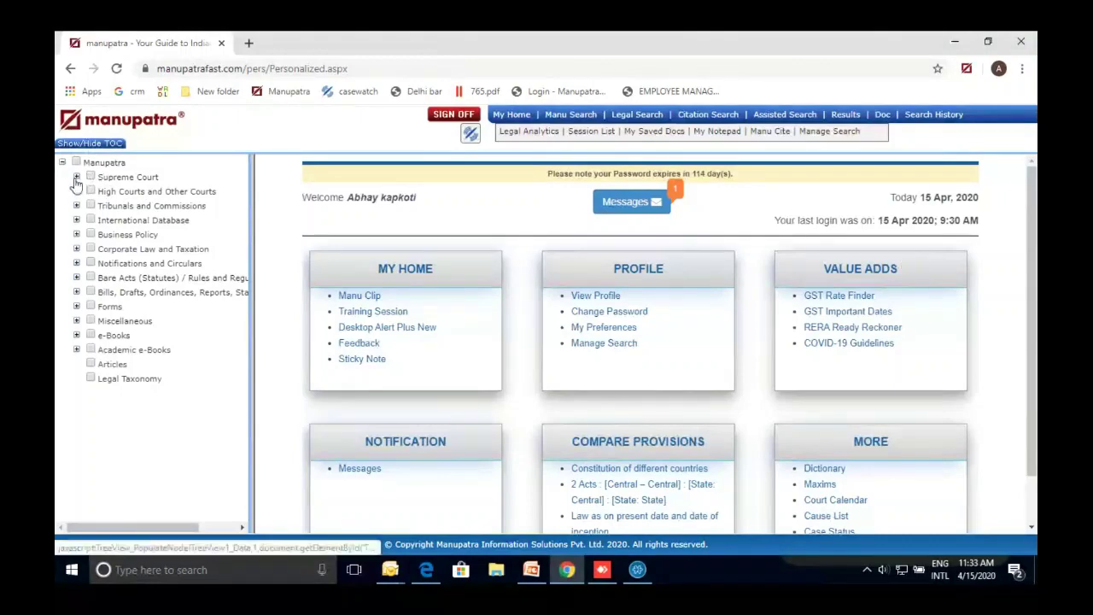
left_click(76, 177)
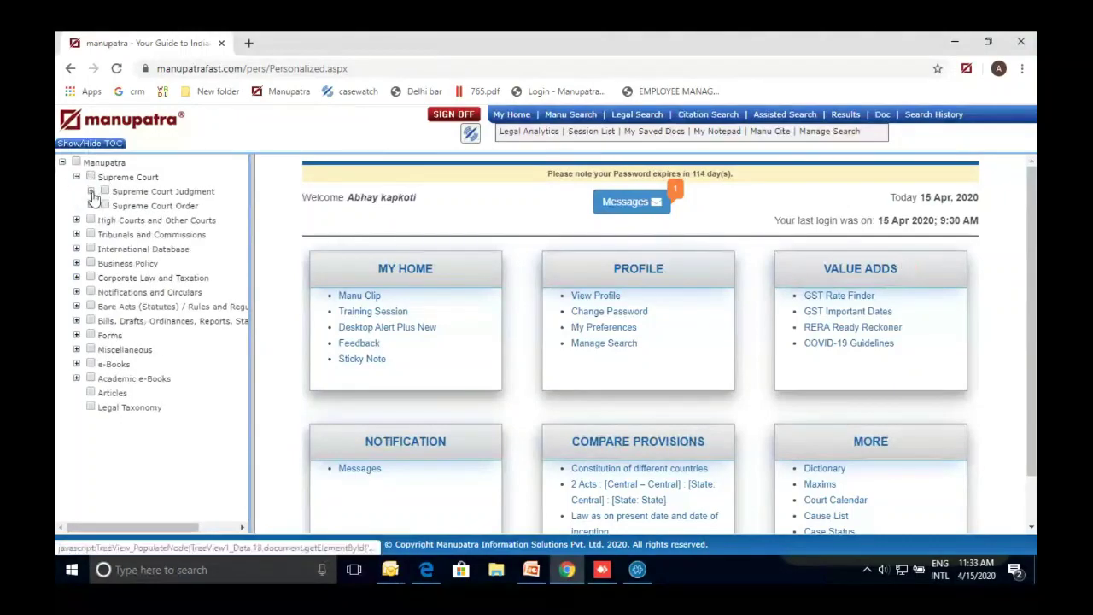
left_click(92, 192)
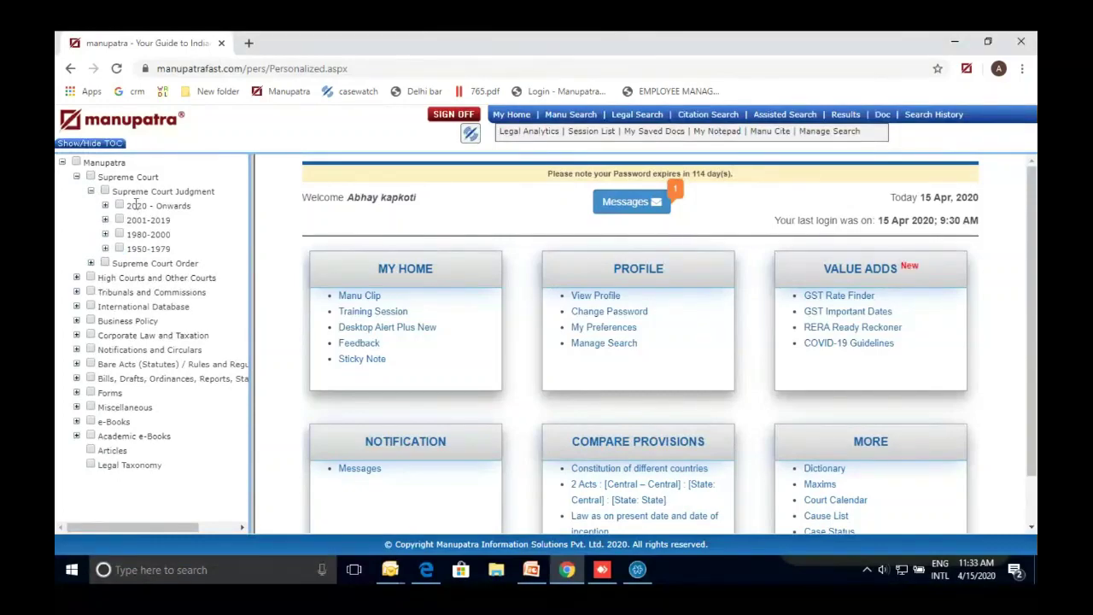
left_click(92, 192)
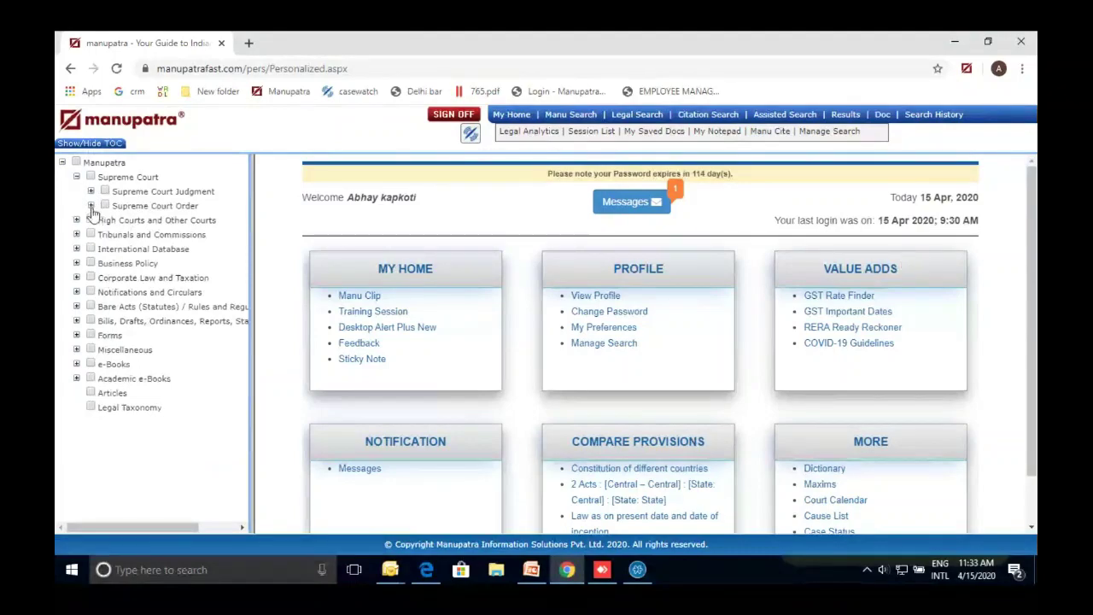
left_click(91, 206)
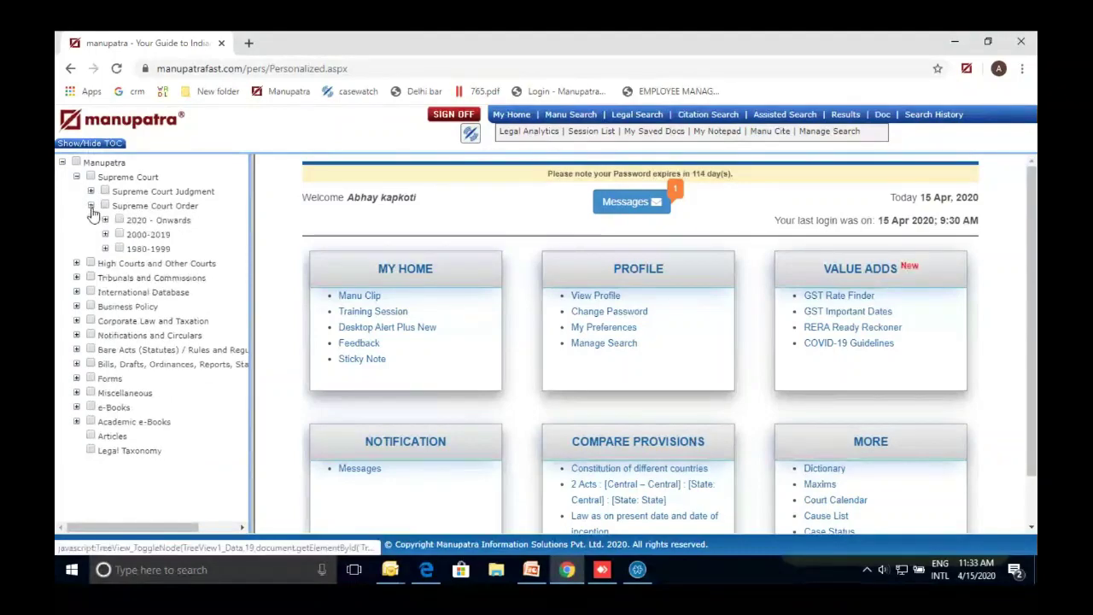
double_click(141, 248)
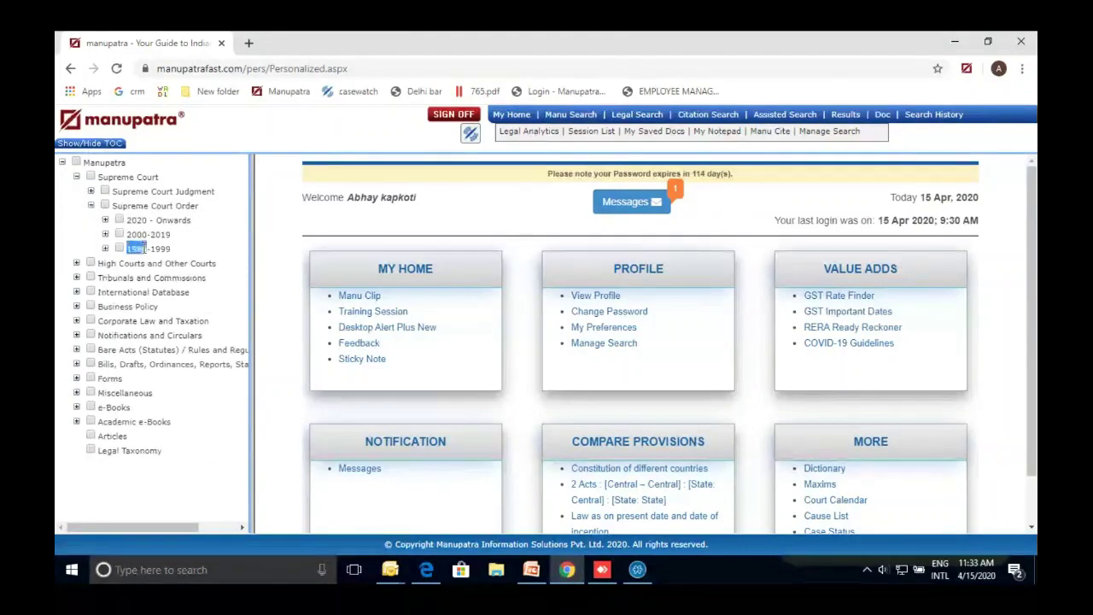
left_click(91, 207)
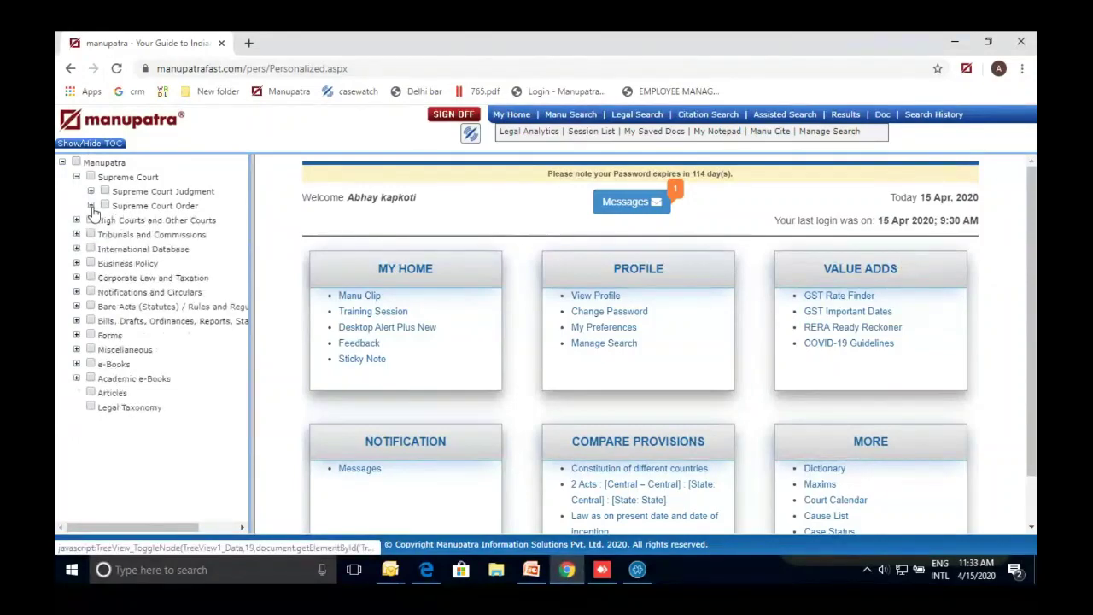
Collapse Supreme Court, expand High Courts and Other Courts, and view the Calcutta year ranges including Pre 1950
left_click(76, 220)
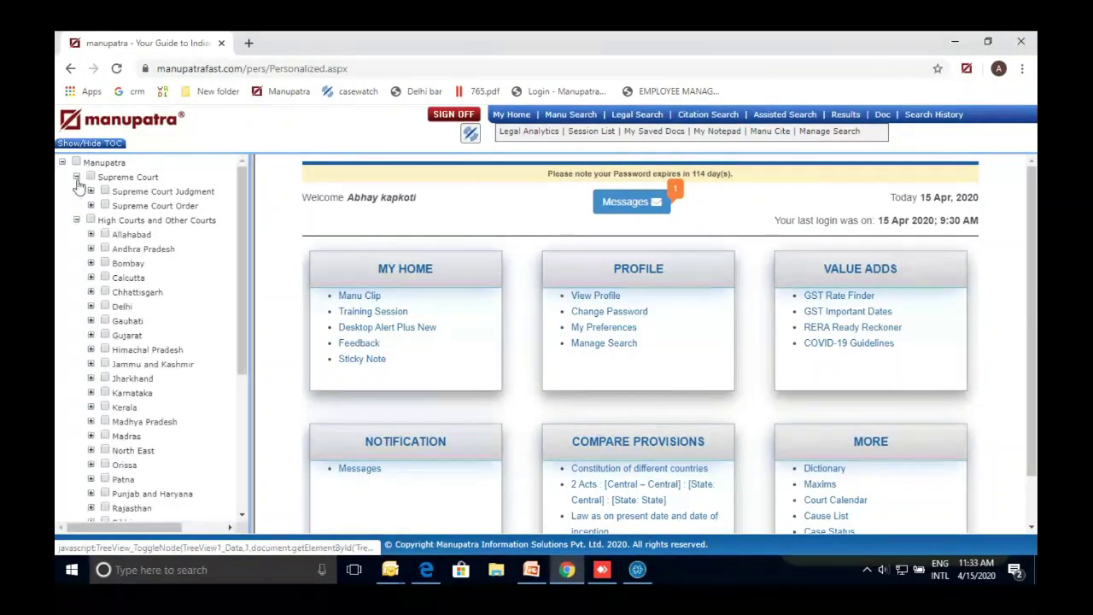
left_click(76, 177)
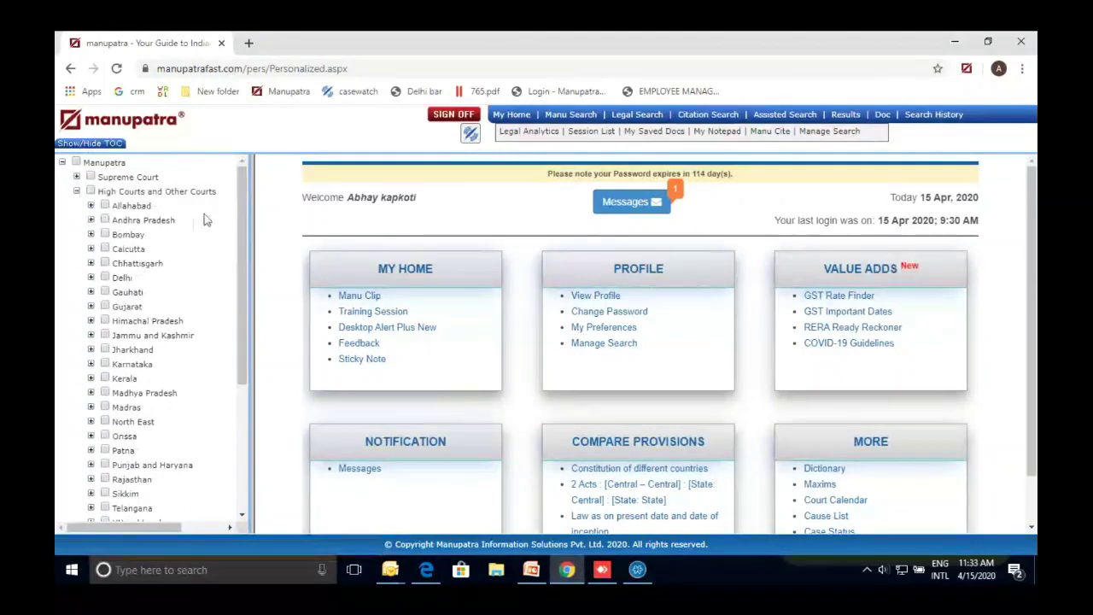
scroll(204, 220, "down", 1)
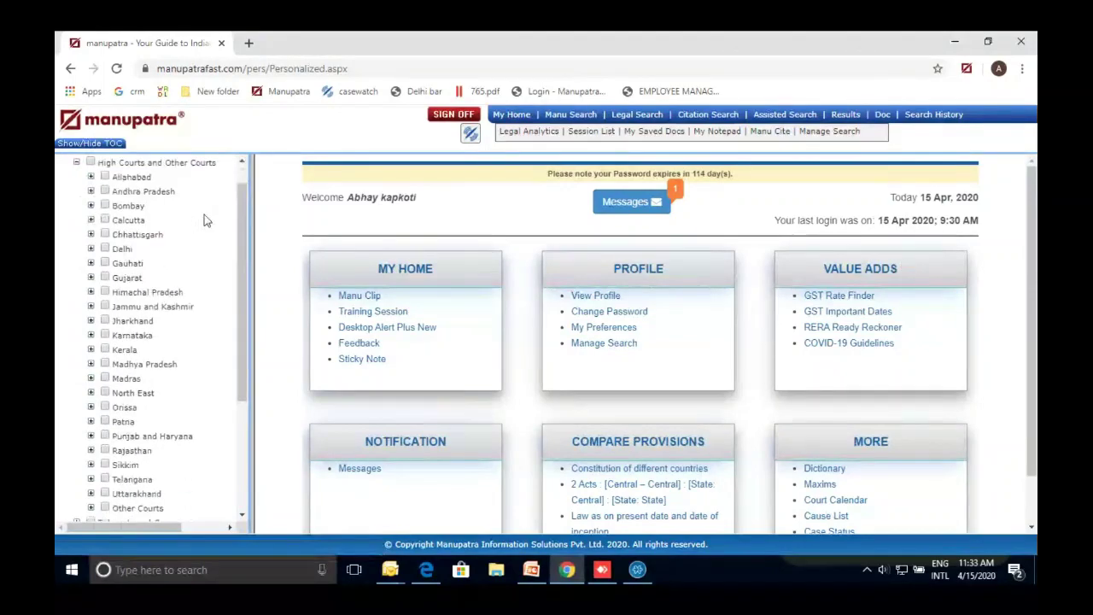
scroll(204, 218, "down", 2)
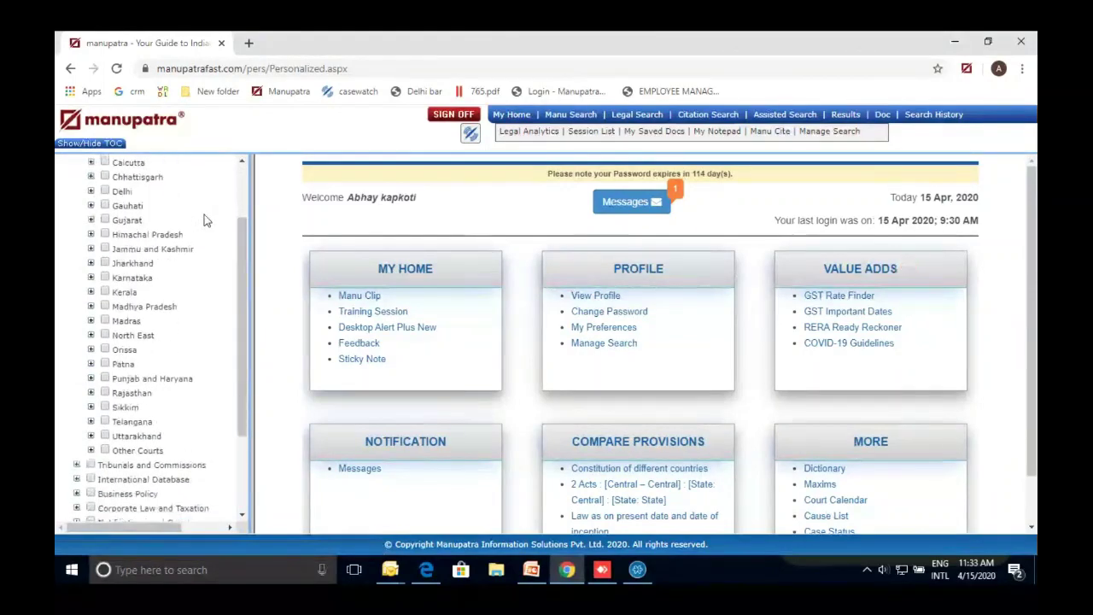
scroll(204, 215, "up", 1)
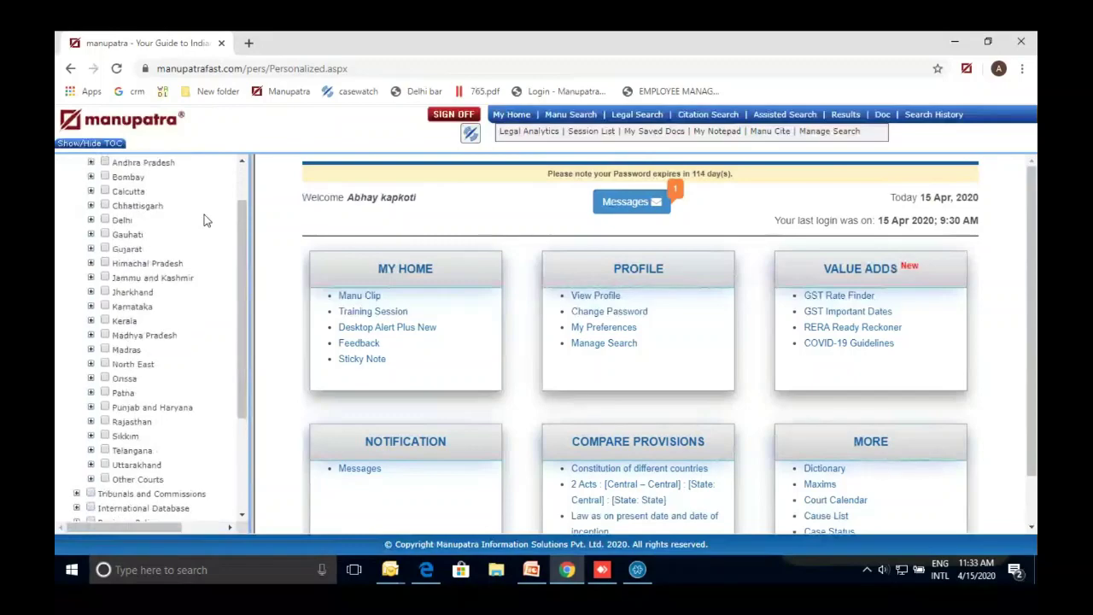
left_click(90, 192)
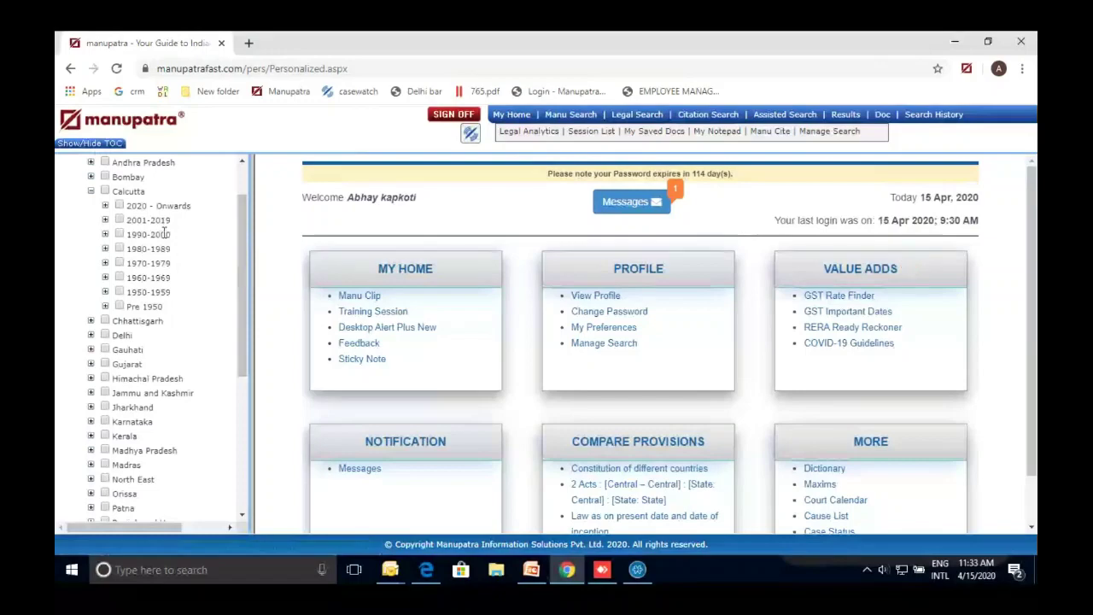
left_click(105, 305)
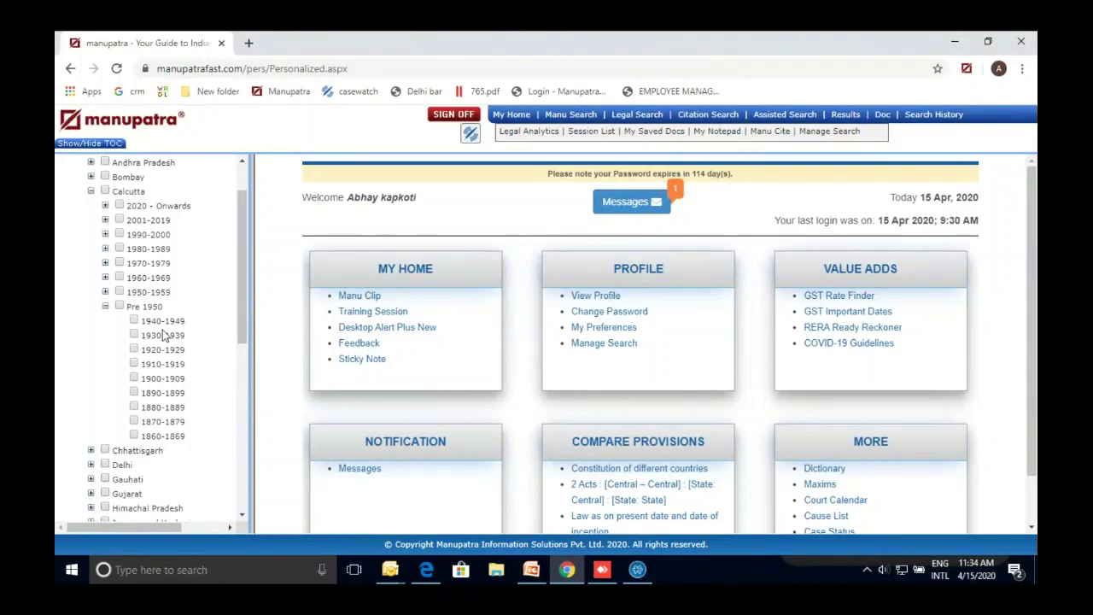
left_click(92, 192)
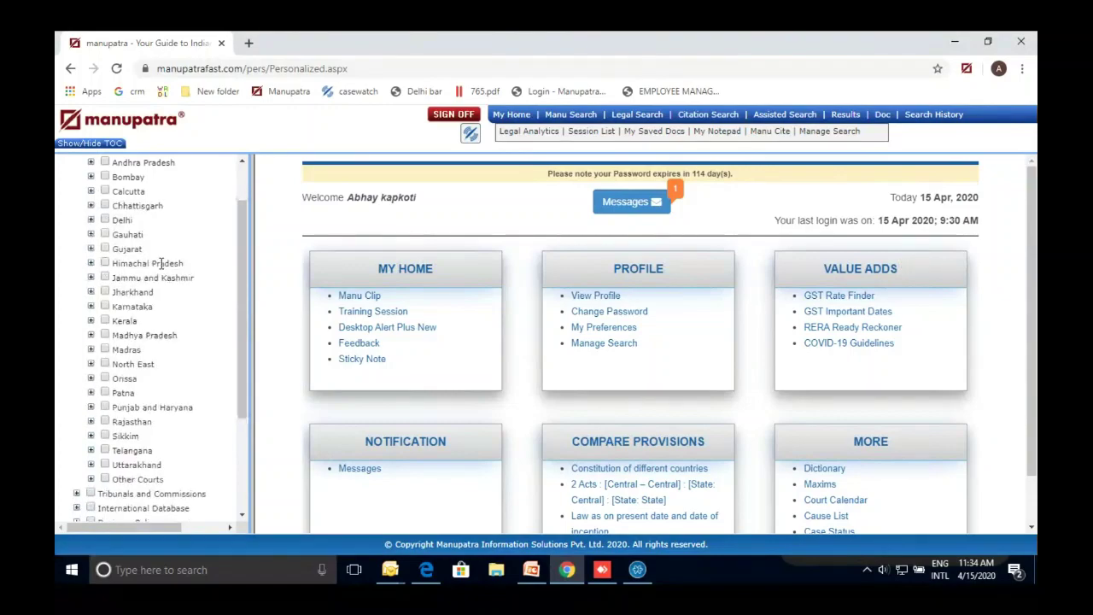
View the courts listed under Other Courts, then collapse the High Courts and Other Courts branch
scroll(161, 264, "down", 3)
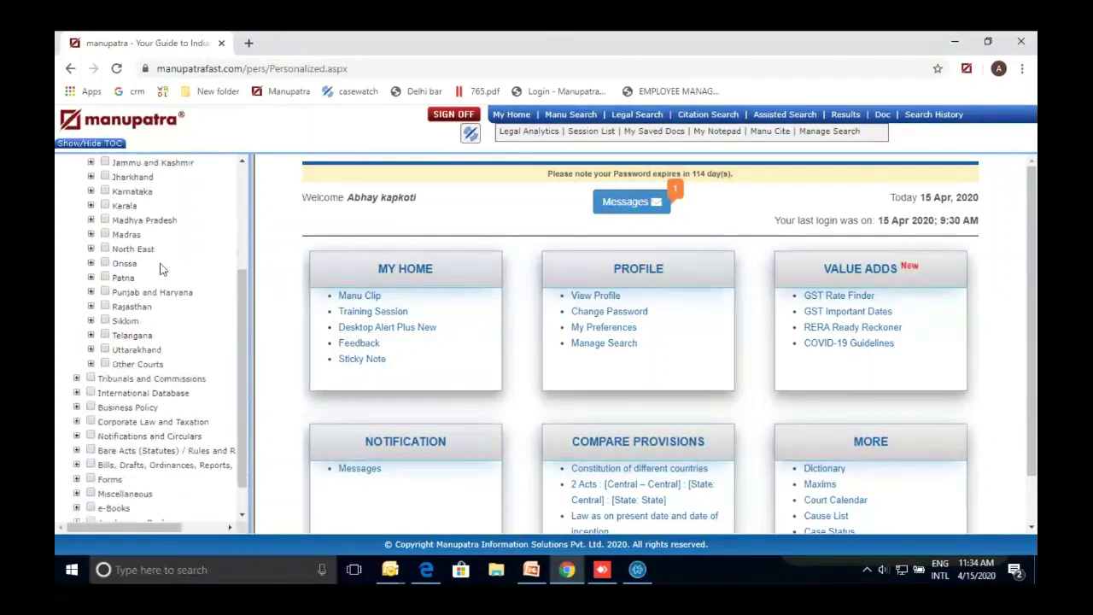
scroll(161, 270, "down", 1)
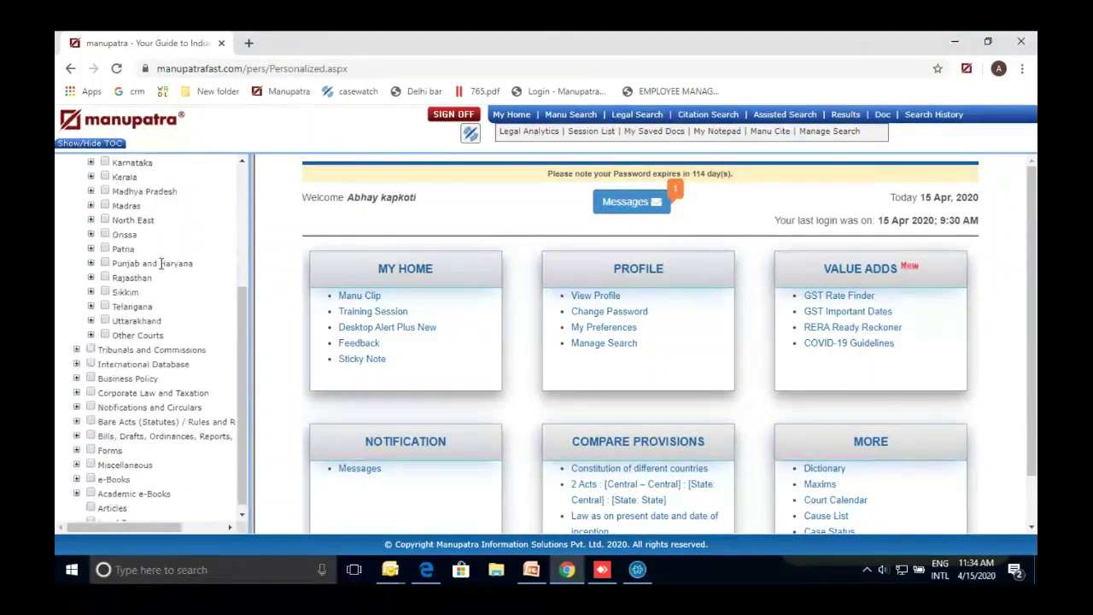
left_click(90, 335)
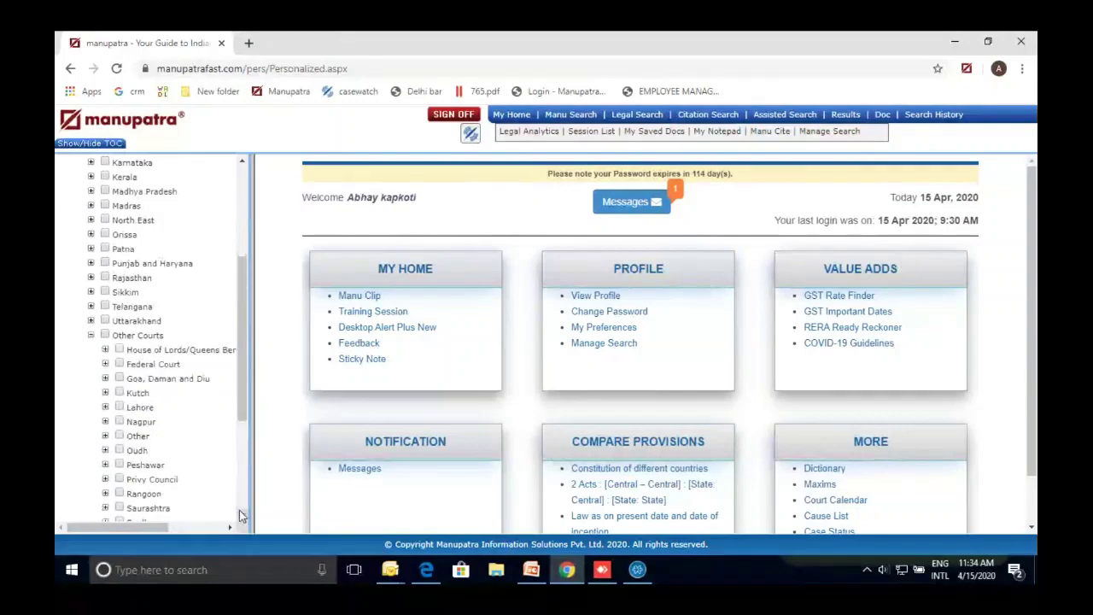
scroll(239, 510, "down", 1)
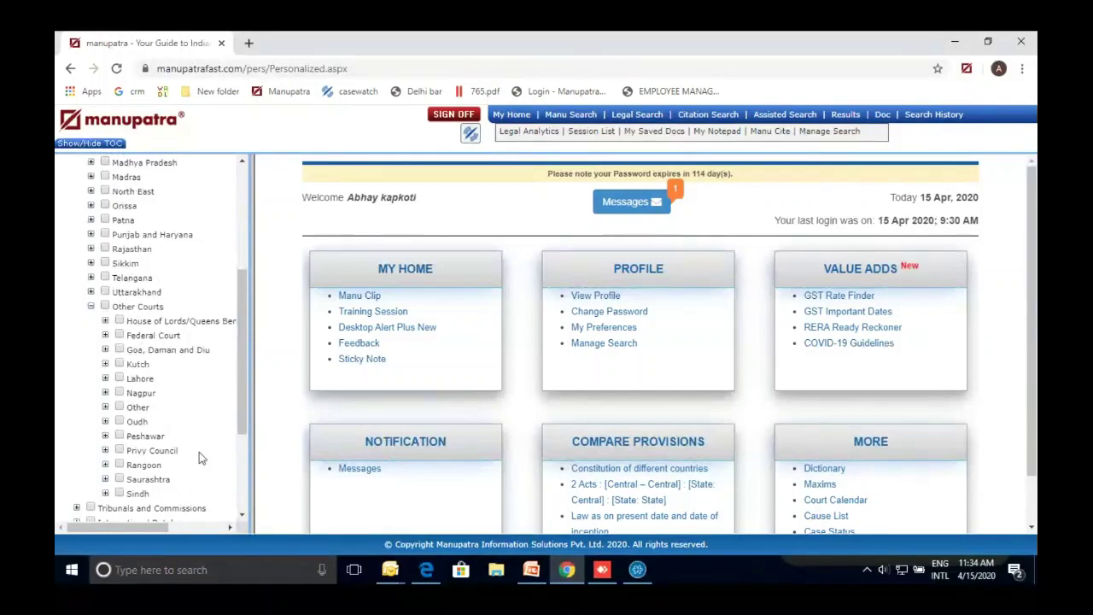
left_click(92, 309)
scroll(222, 188, "up", 5)
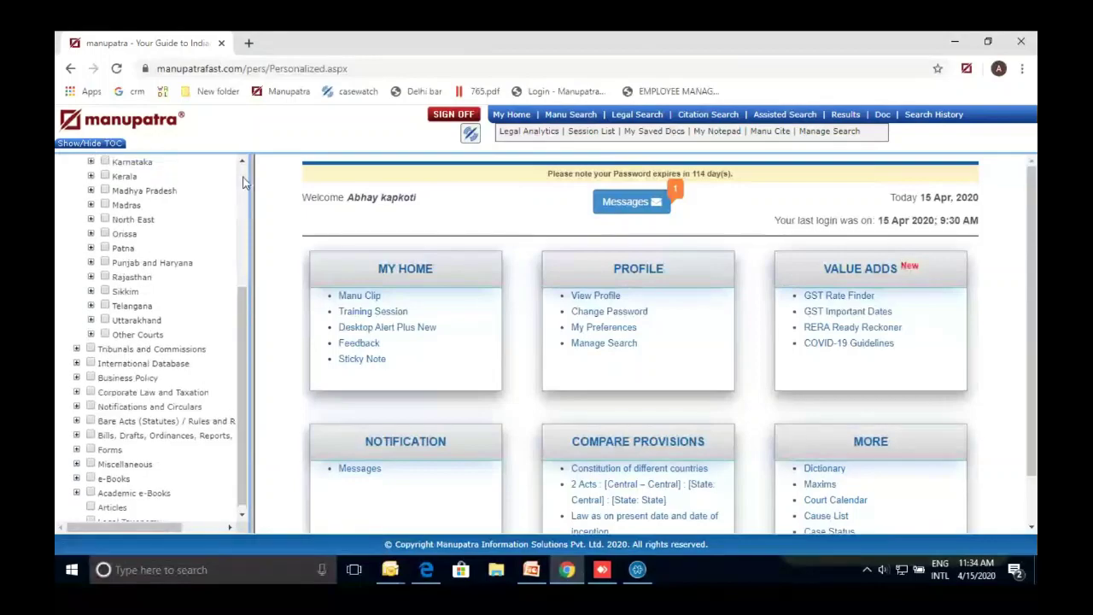
left_click(76, 191)
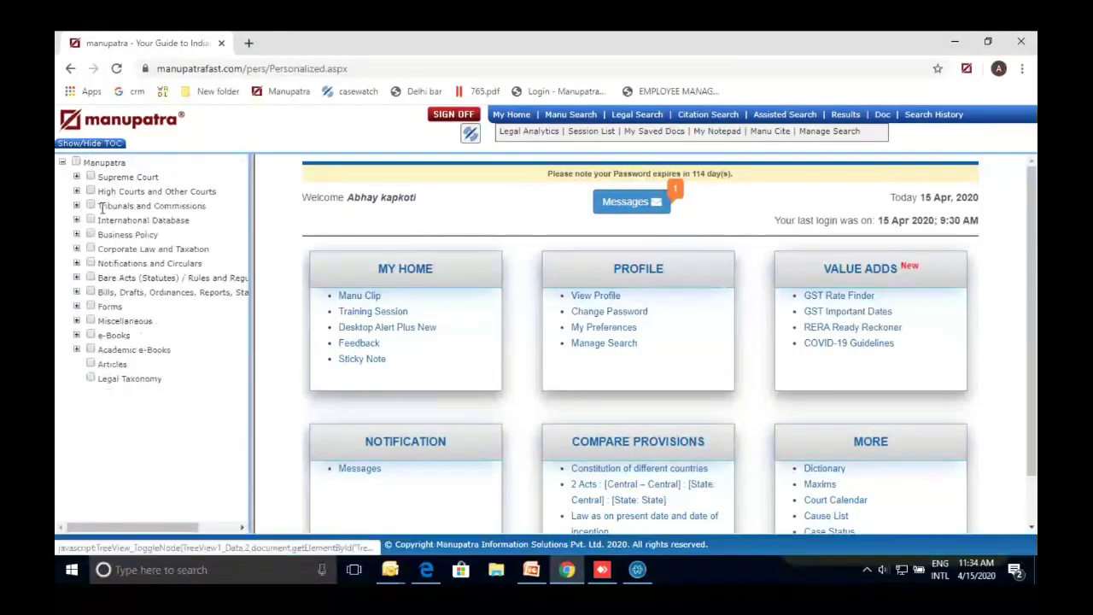
Expand Tribunals and Commissions and widen the table of contents pane to fit the tribunal names
left_click(76, 207)
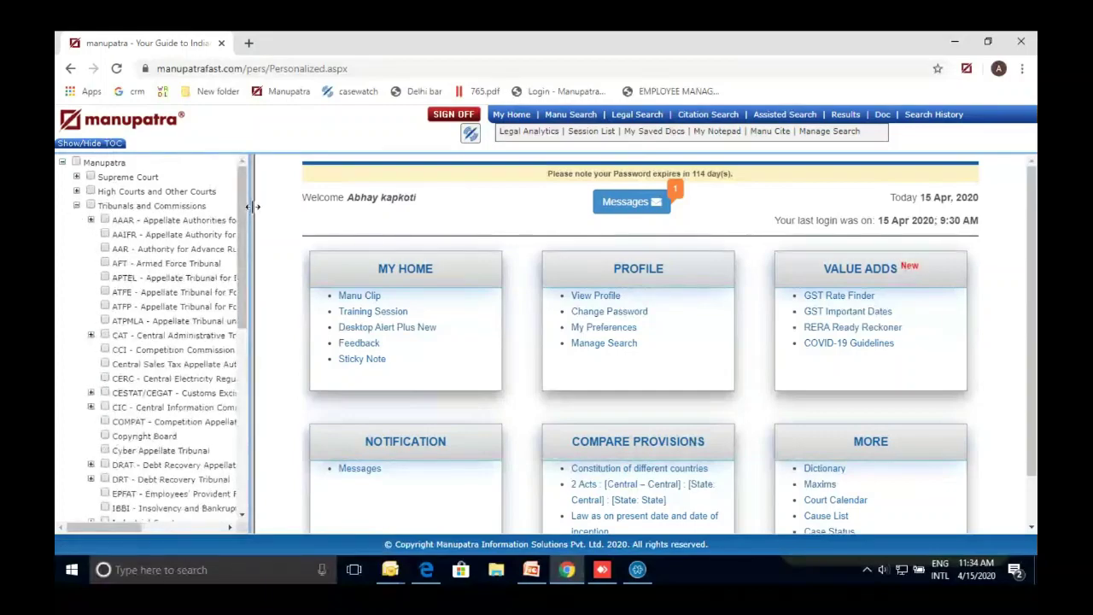
left_click_drag(253, 206, 362, 213)
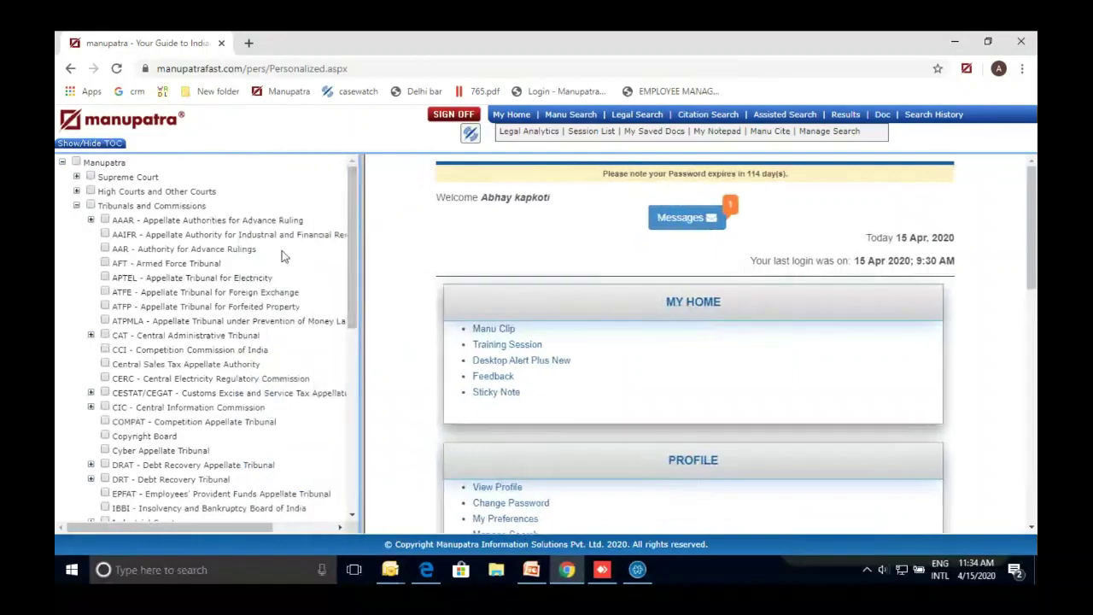
Expand NCLT/CLB and its NCLT entry under Tribunals and Commissions, and view the listed benches
scroll(282, 251, "down", 2)
scroll(282, 250, "down", 4)
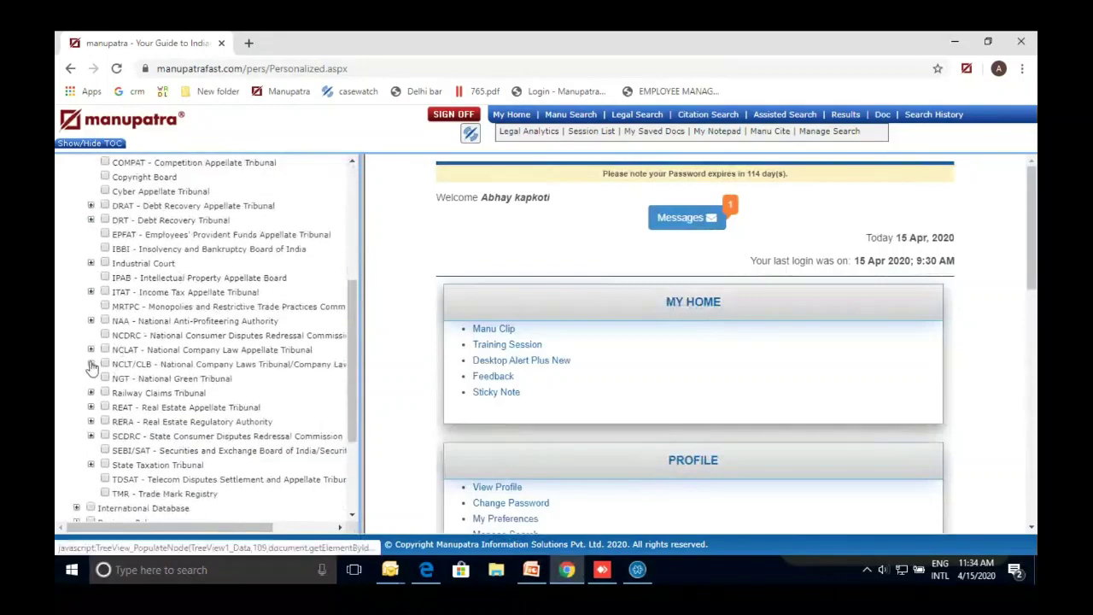
left_click(91, 364)
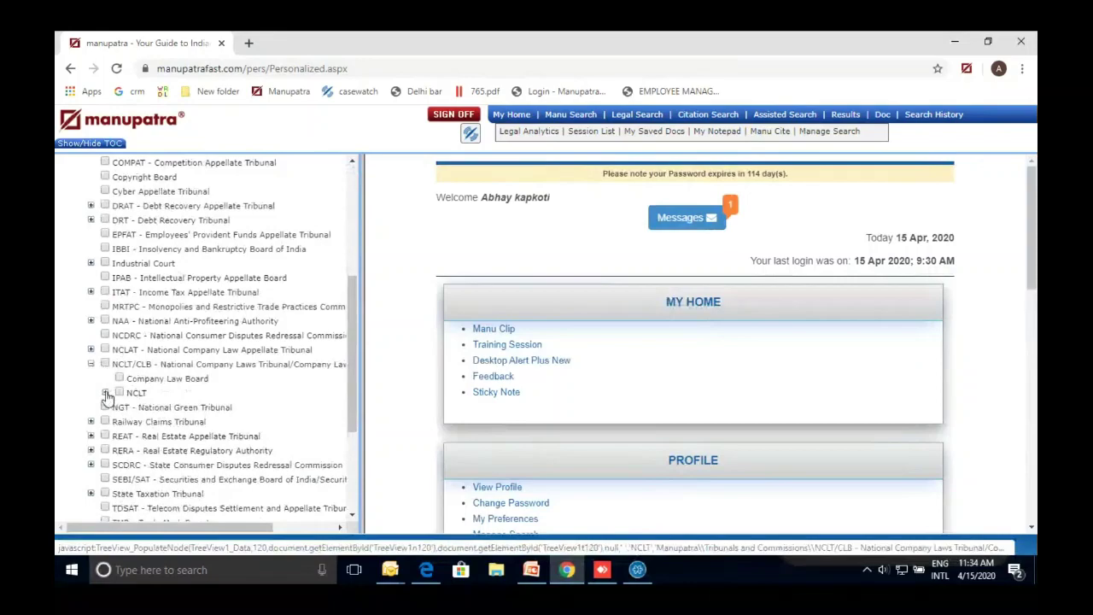
left_click(105, 392)
left_click(353, 515)
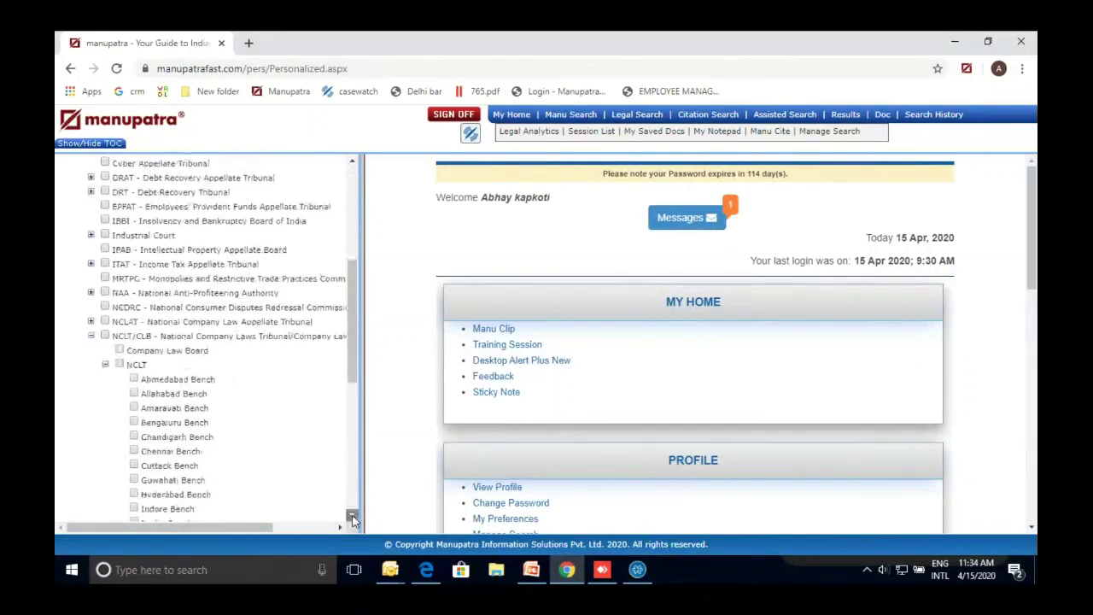
left_click(353, 517)
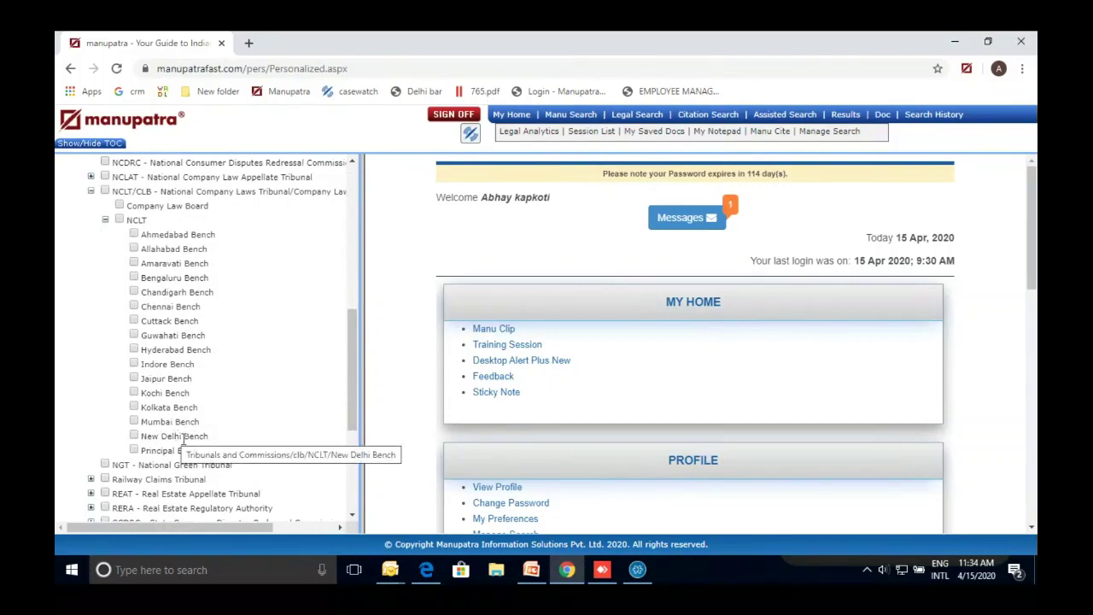
Collapse Tribunals and Commissions, and expand International Database to view its countries and courts
left_click(353, 199)
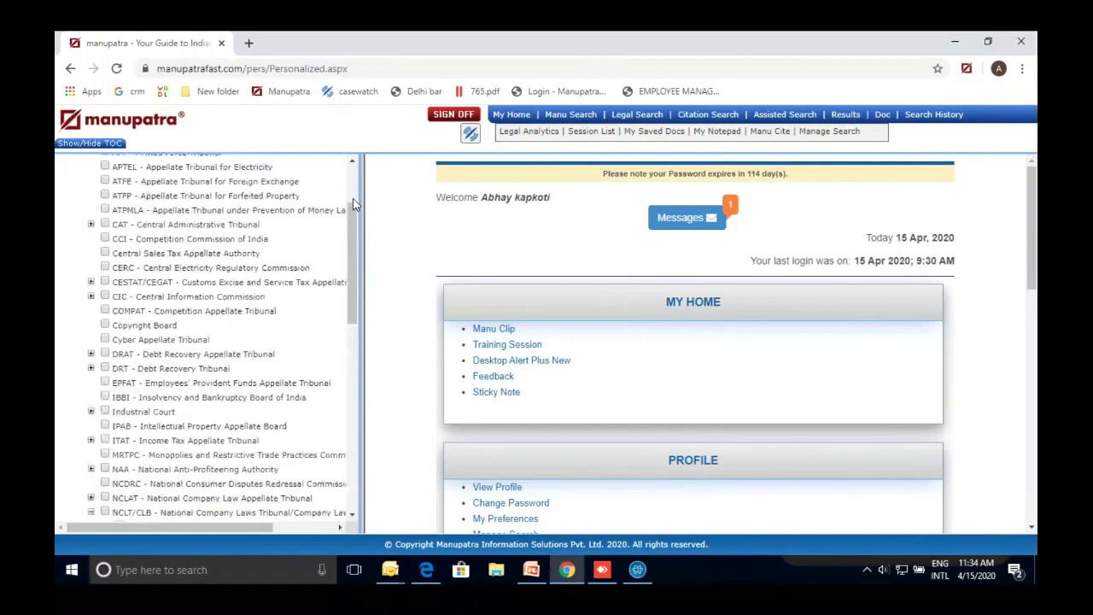
left_click(352, 198)
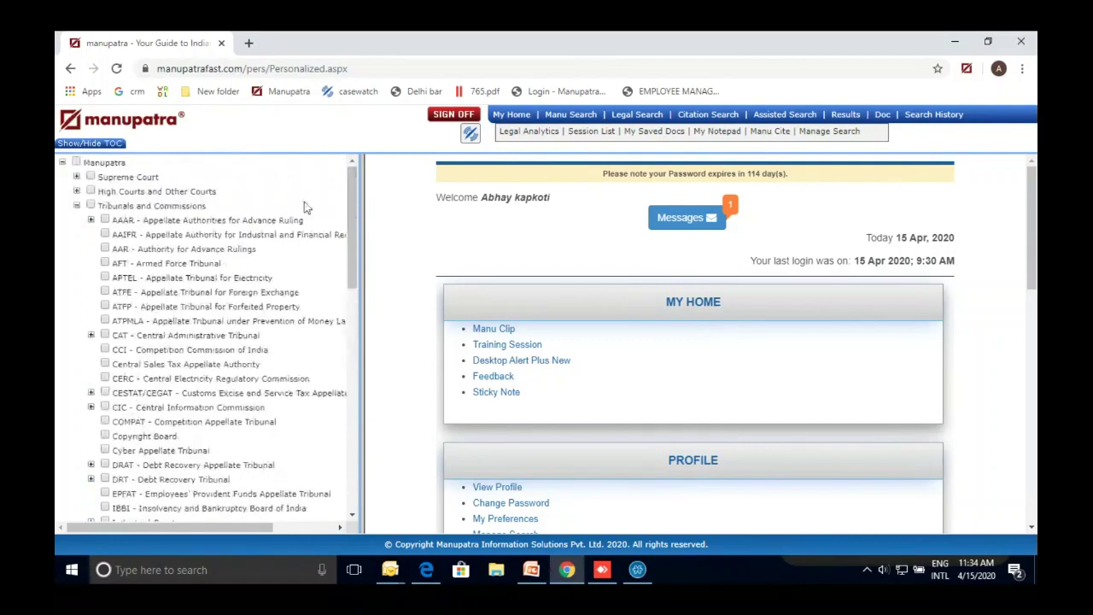
left_click(77, 208)
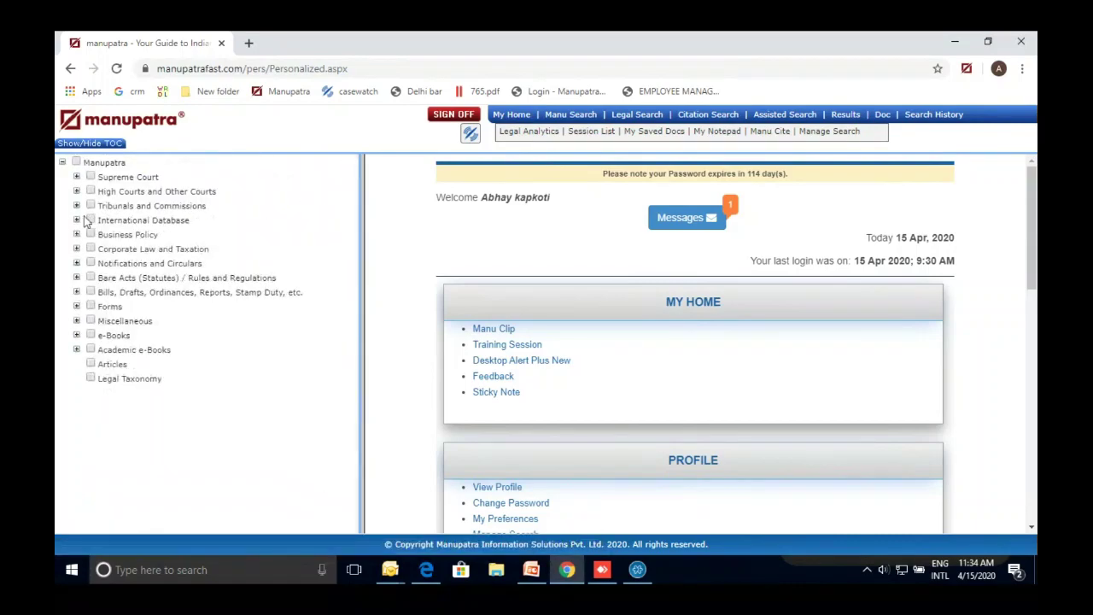
double_click(134, 219)
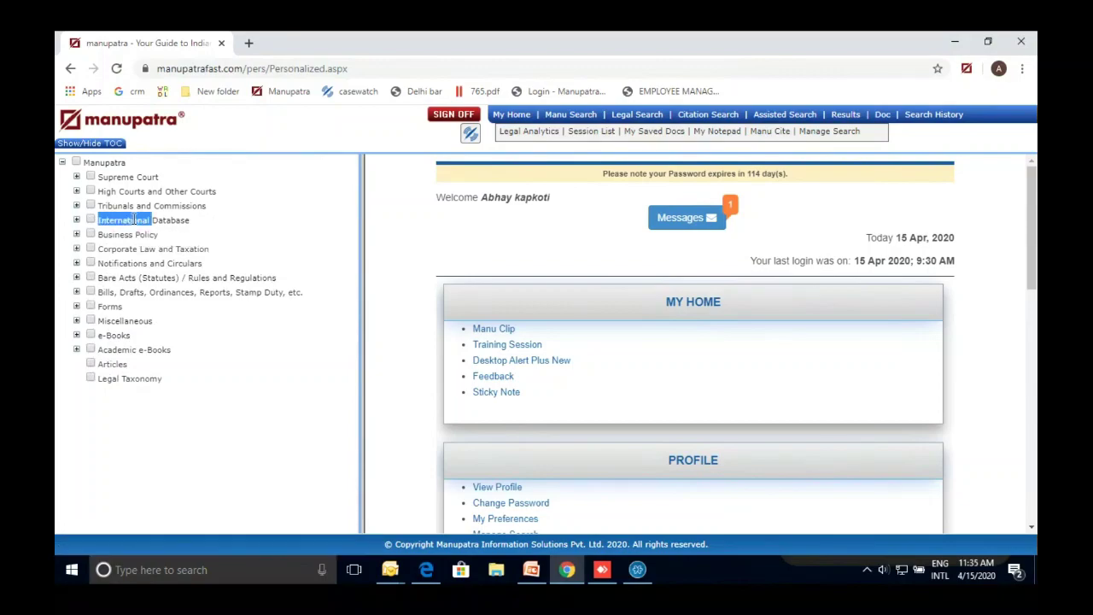
left_click(77, 219)
left_click(216, 248)
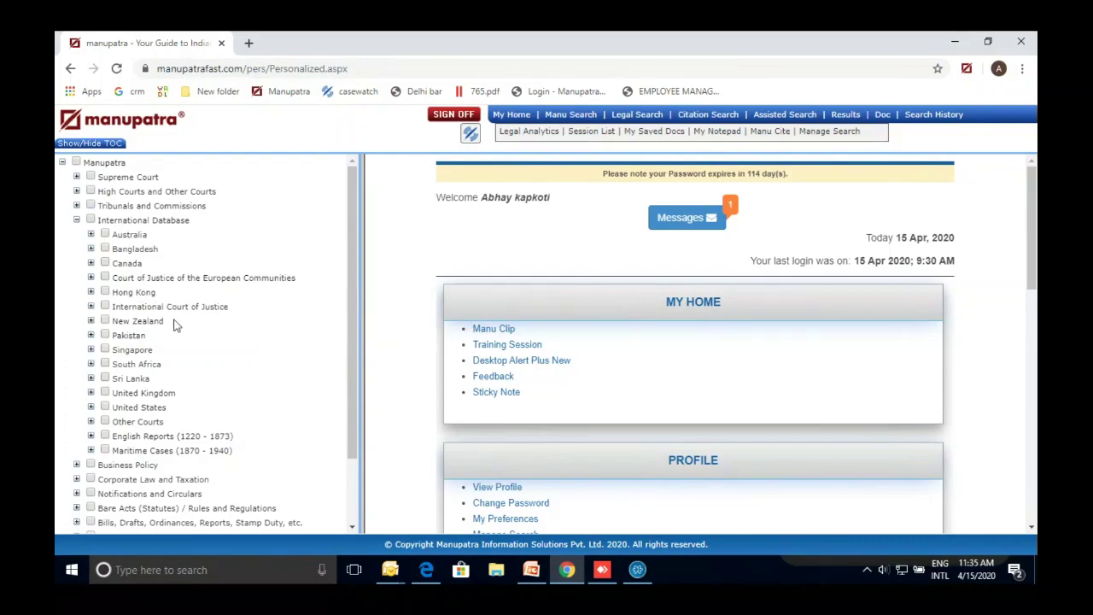
View the sources under United States, then collapse the United States and International Database branches
left_click(90, 407)
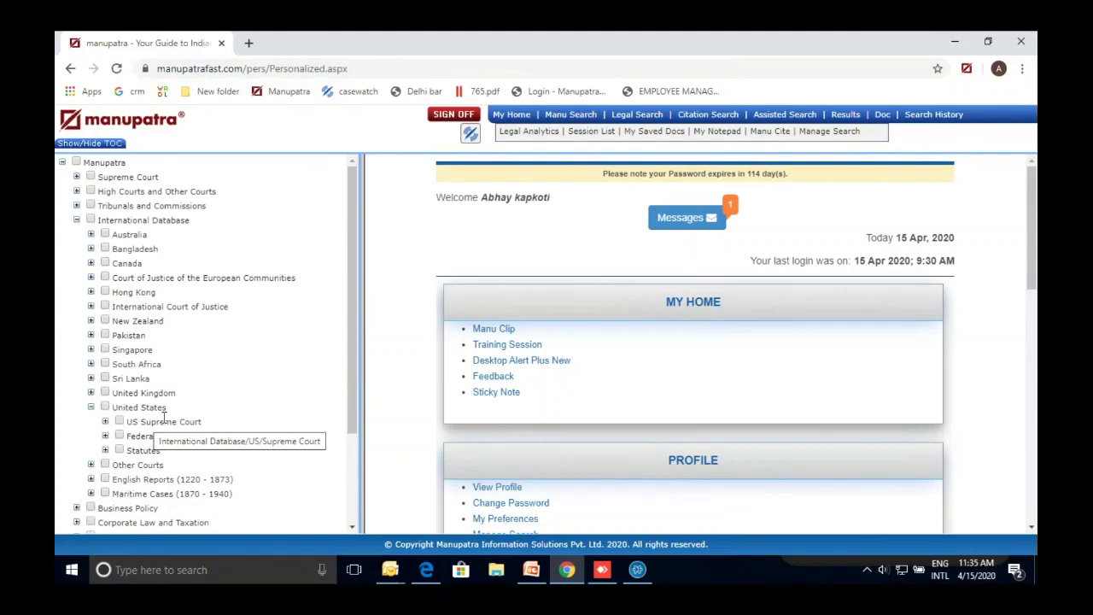
left_click(92, 408)
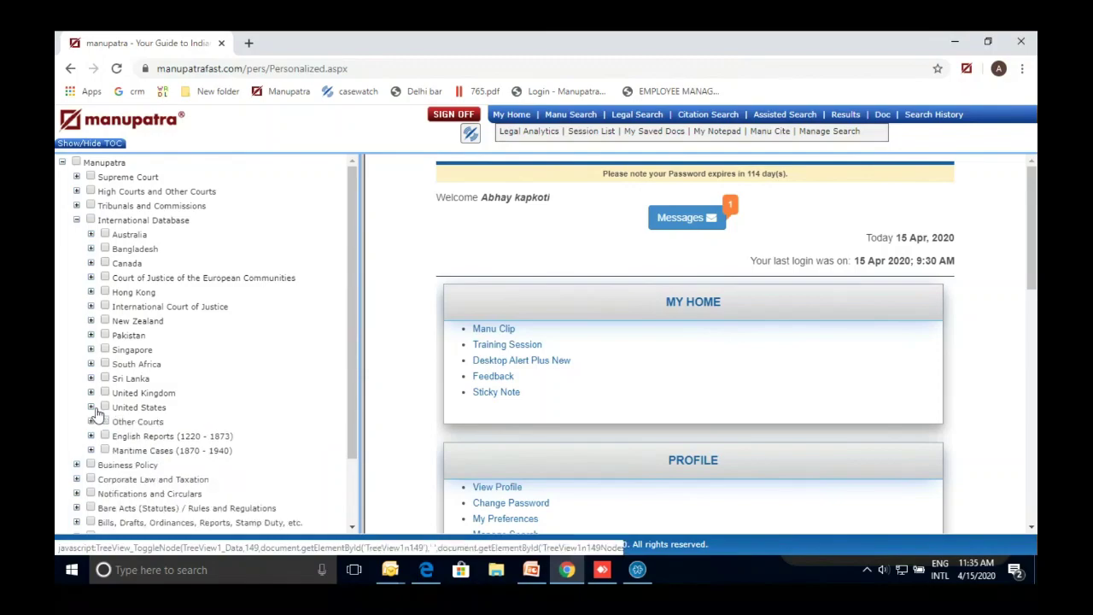
left_click(77, 222)
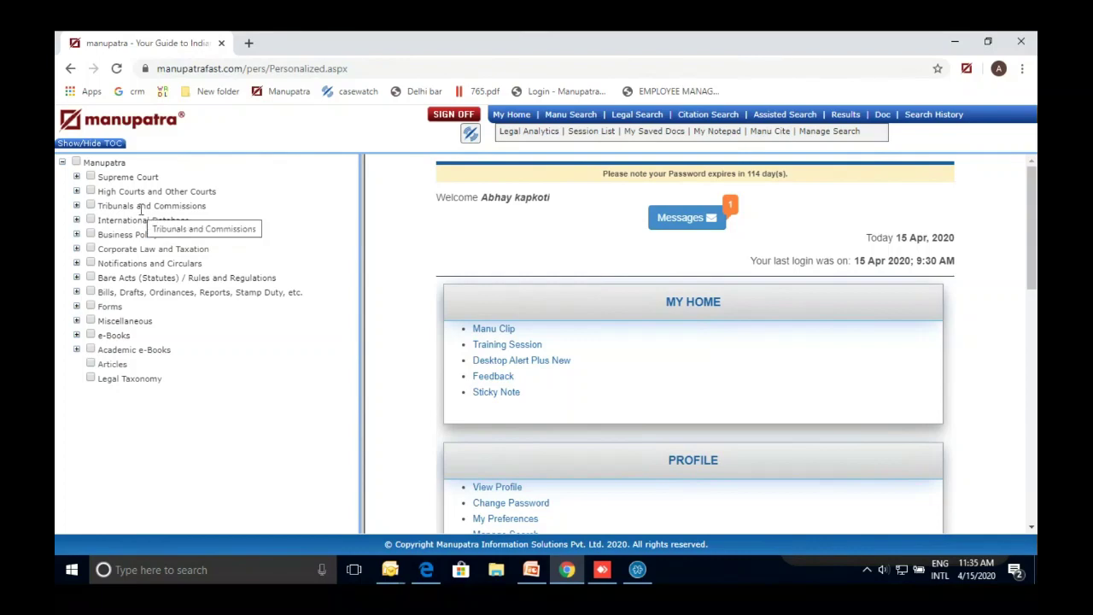
Expand Business Policy and Corporate Laws, and open the Corporate Laws table of contents
left_click(76, 235)
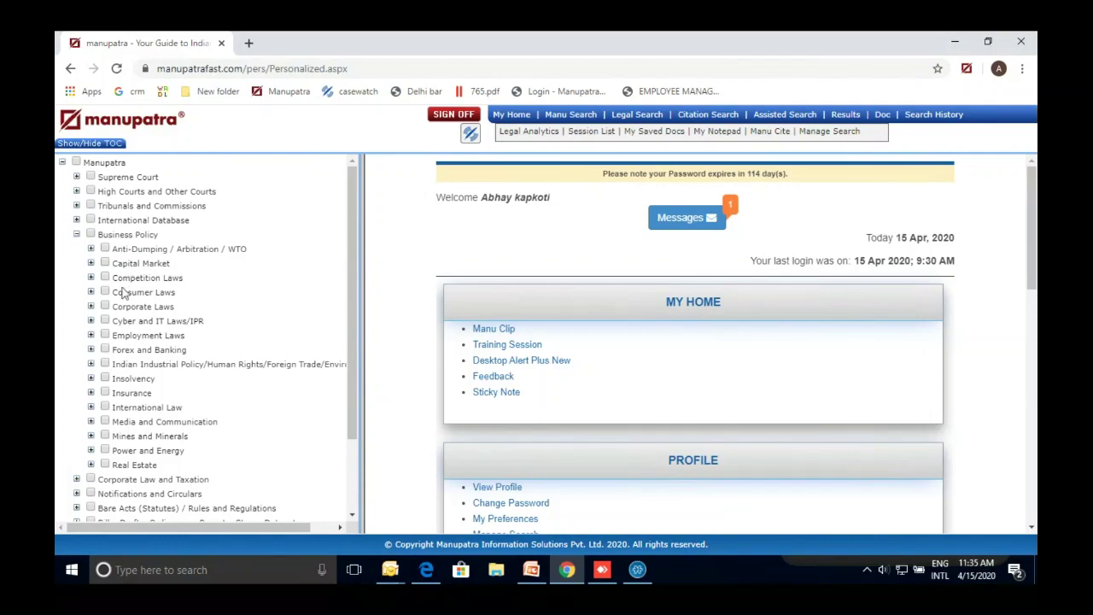
left_click(91, 307)
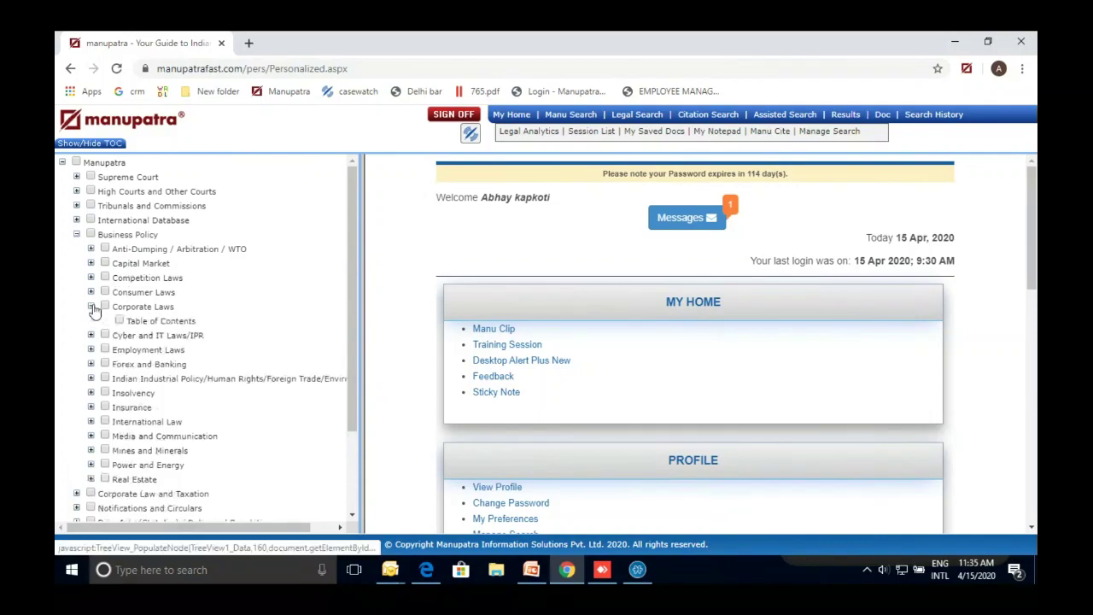
left_click(154, 322)
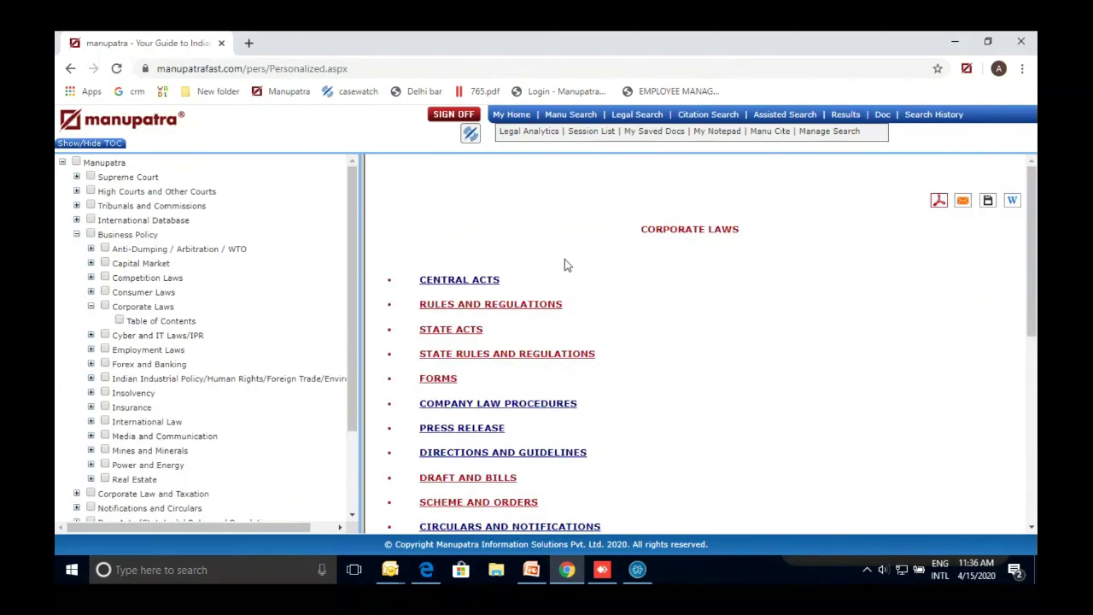
Examine the categories listed on the Corporate Laws page, from Central Acts to the accounting and secretarial standards
scroll(564, 266, "down", 1)
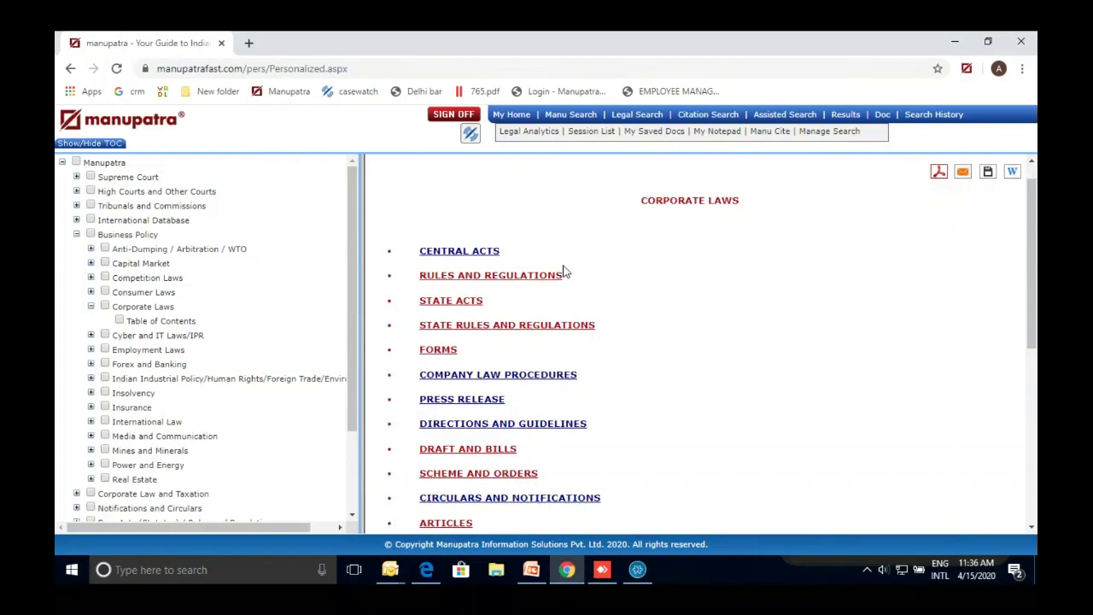
scroll(564, 271, "down", 7)
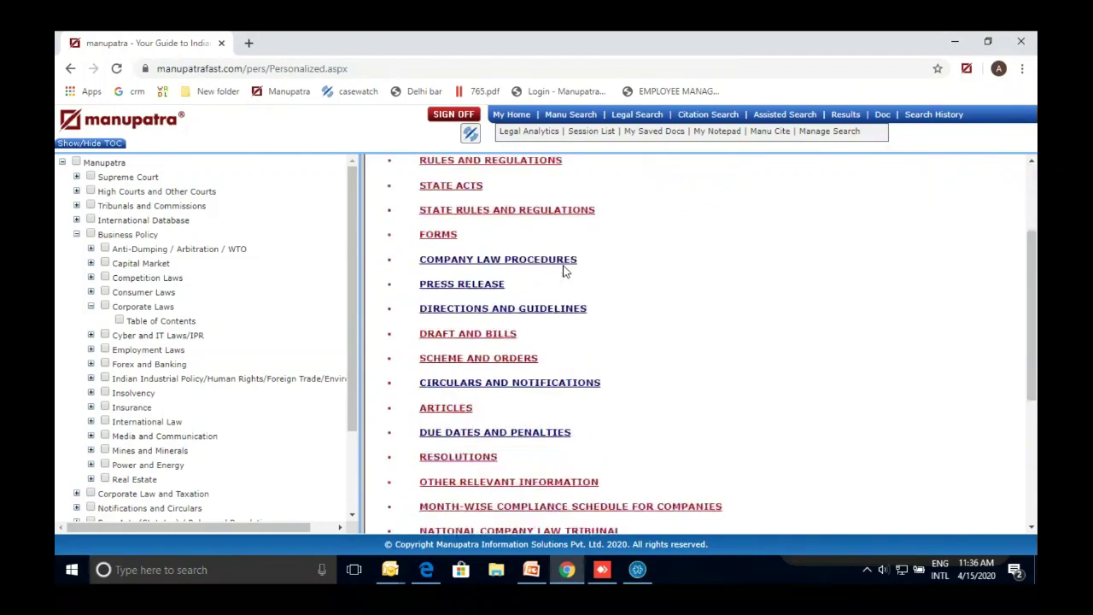
scroll(564, 272, "down", 2)
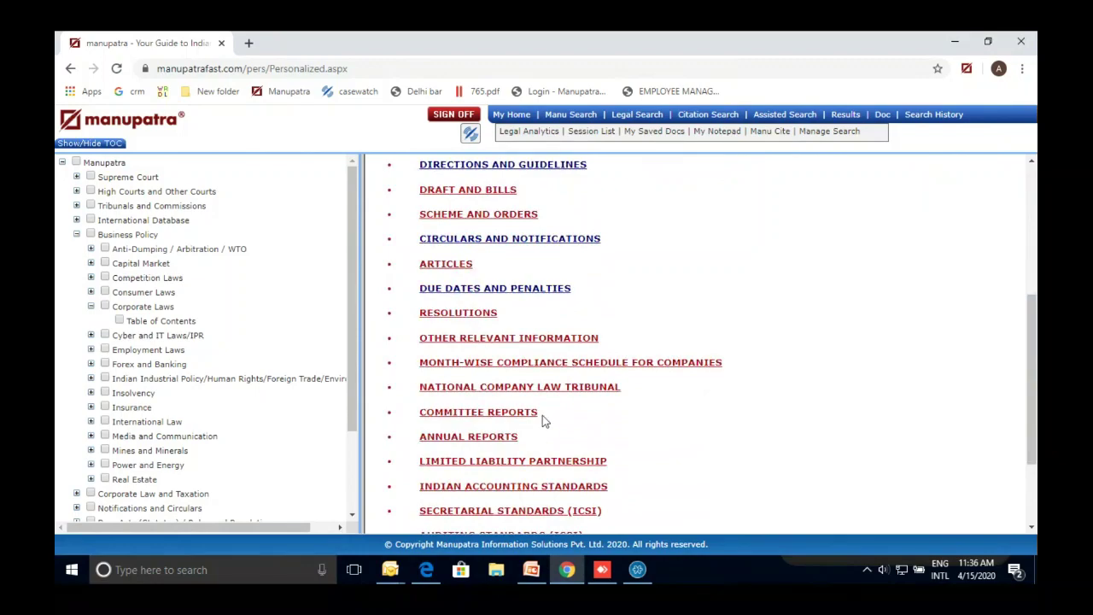
scroll(542, 416, "up", 8)
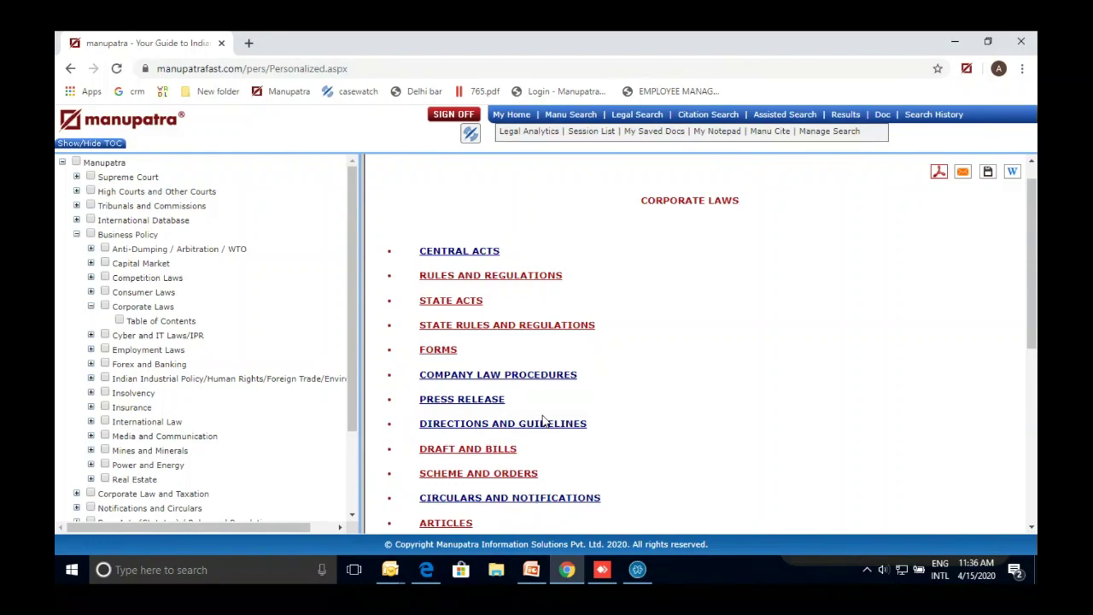
scroll(543, 418, "down", 1)
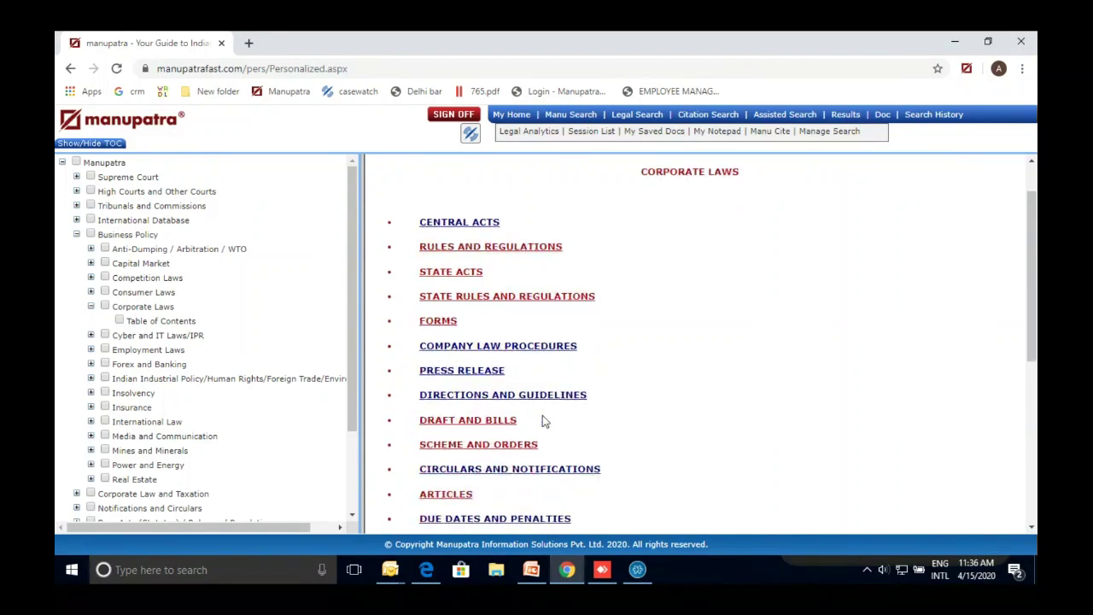
scroll(542, 418, "down", 1)
scroll(542, 418, "down", 1)
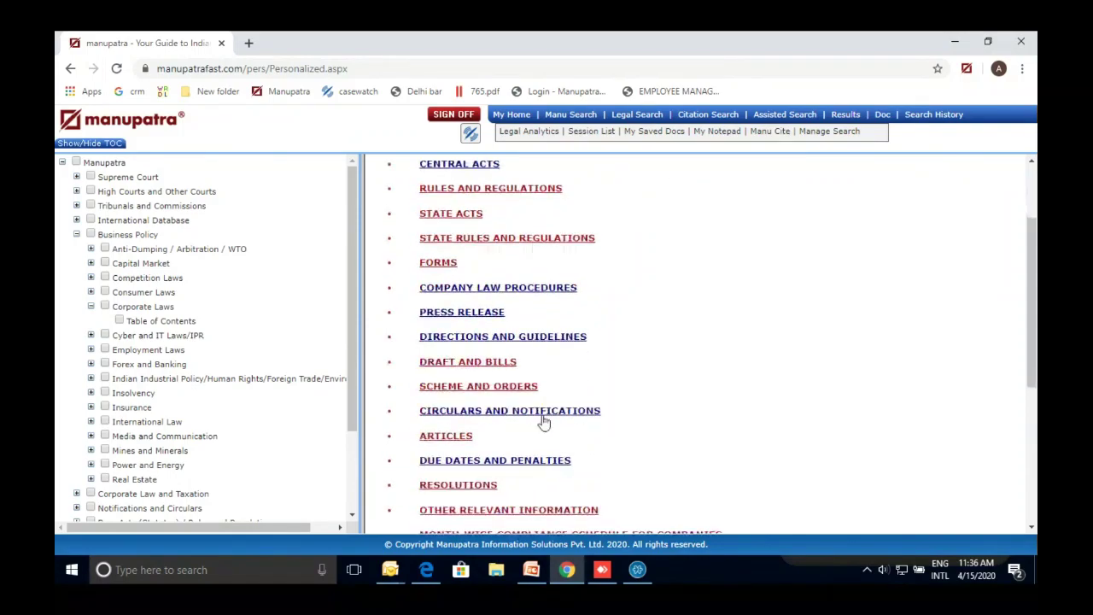
scroll(543, 421, "down", 3)
scroll(543, 421, "up", 4)
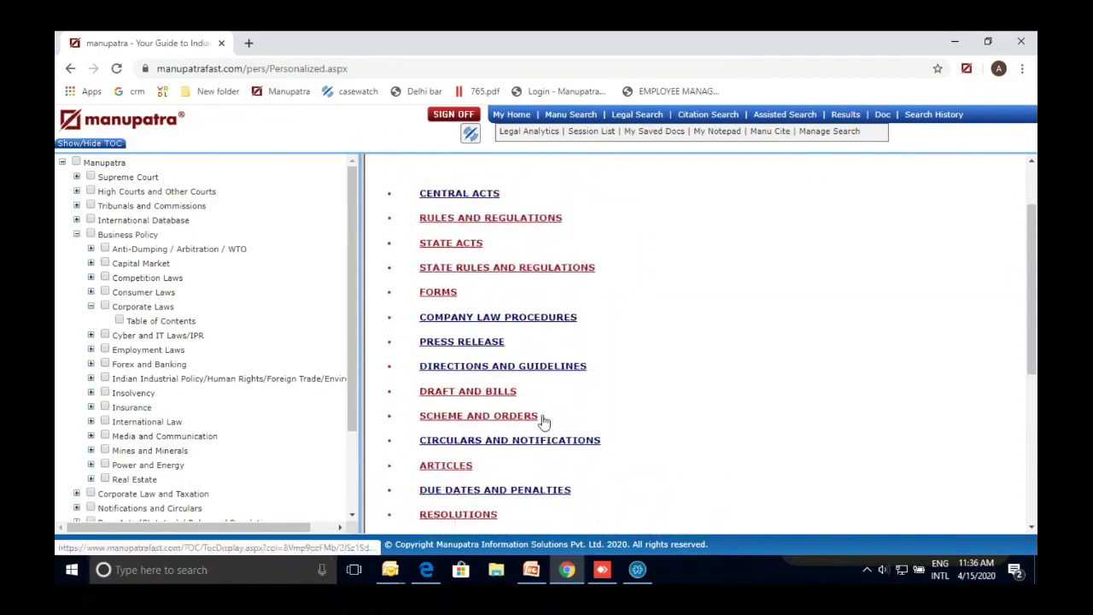
scroll(543, 420, "down", 3)
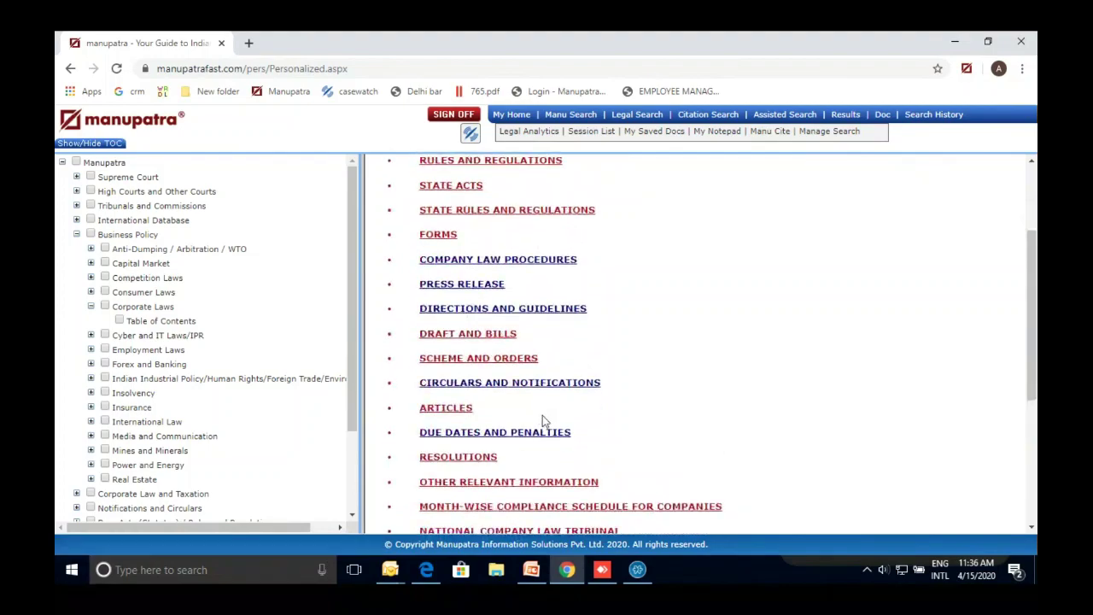
Open Due Dates and Penalties for the Companies Act, 2013 and view the table of offences and punishments
left_click(519, 404)
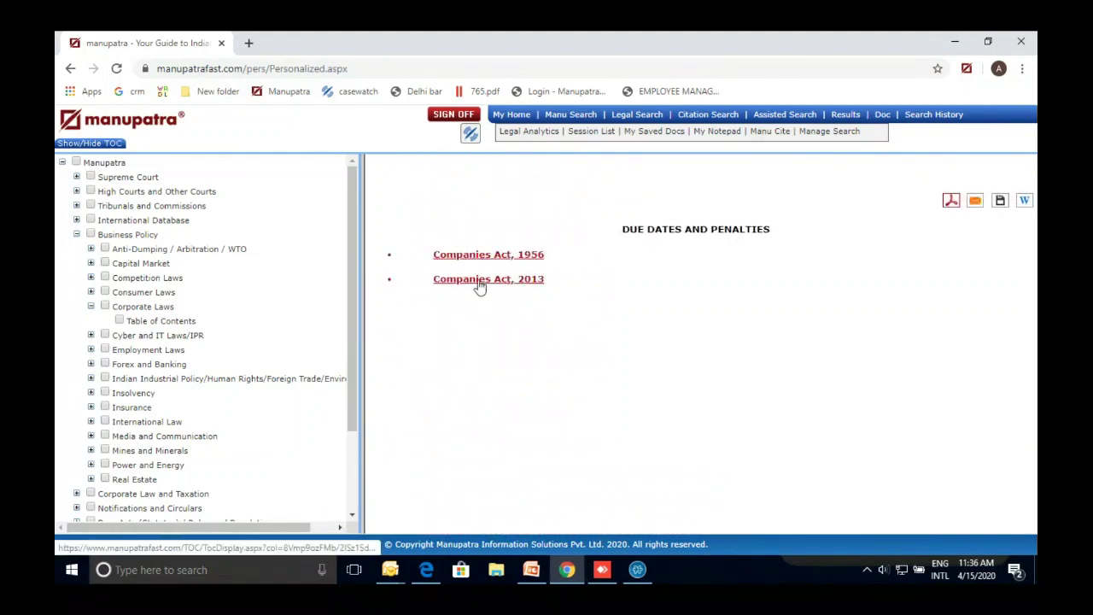
left_click(479, 282)
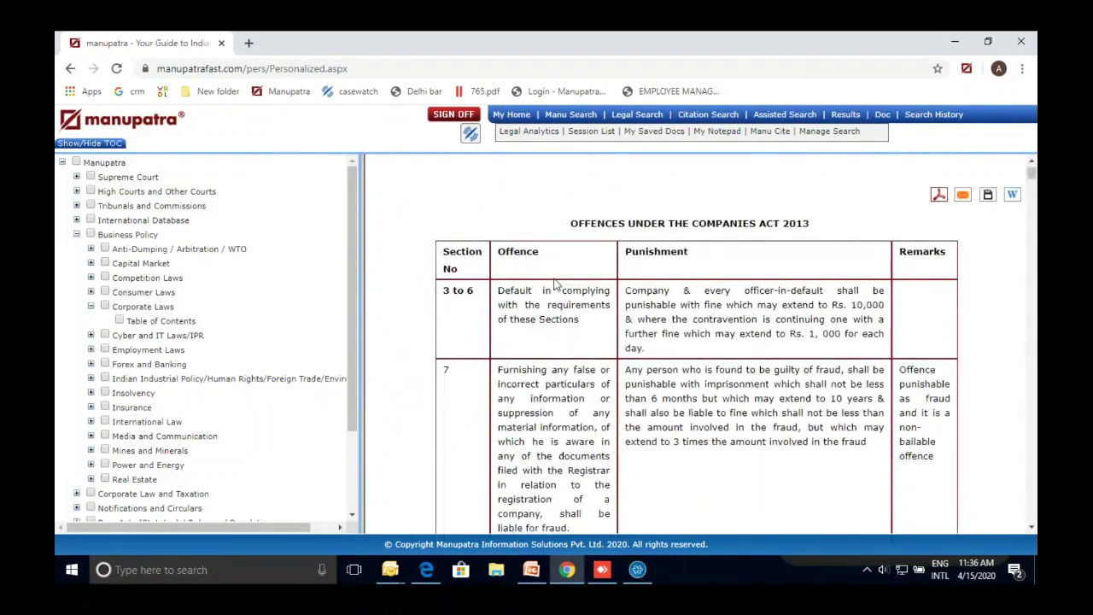
scroll(554, 284, "down", 1)
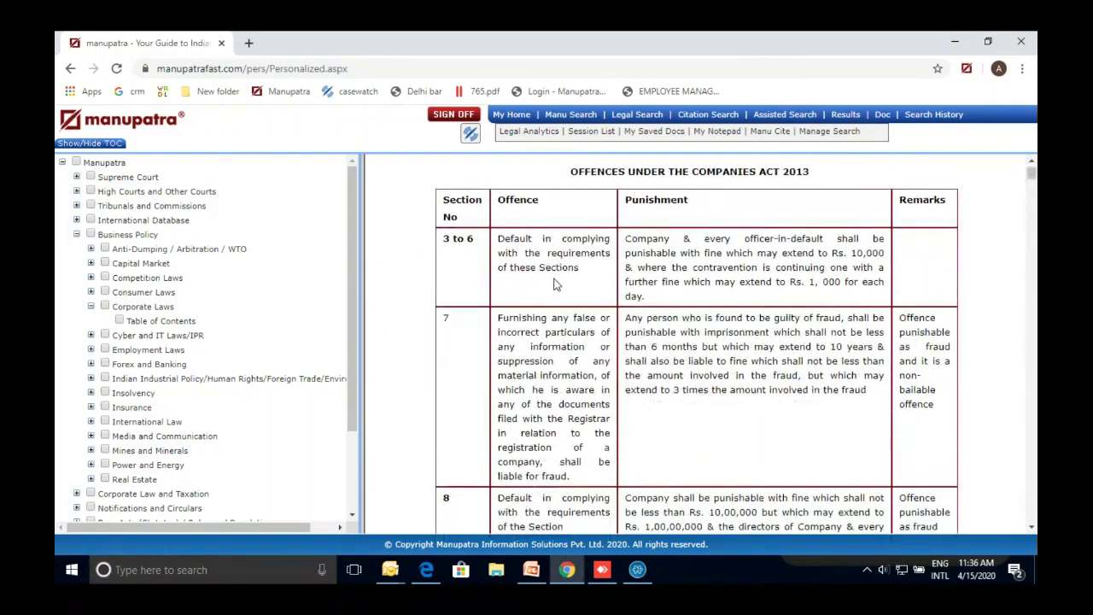
Return to the Corporate Laws contents page and view the remaining categories down to Frequently Asked Questions
left_click(70, 68)
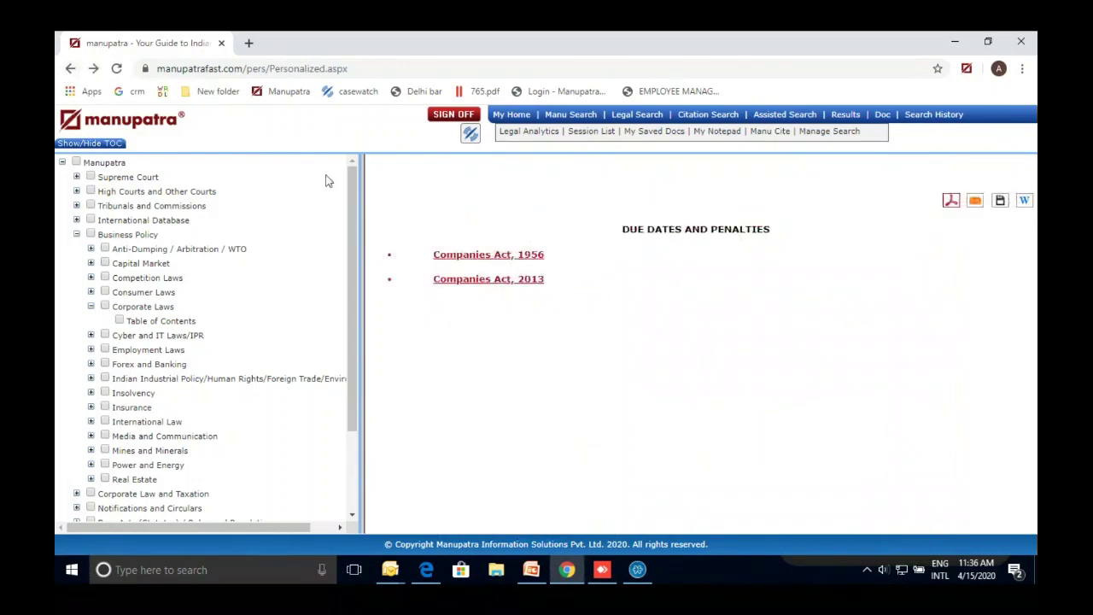
left_click(68, 70)
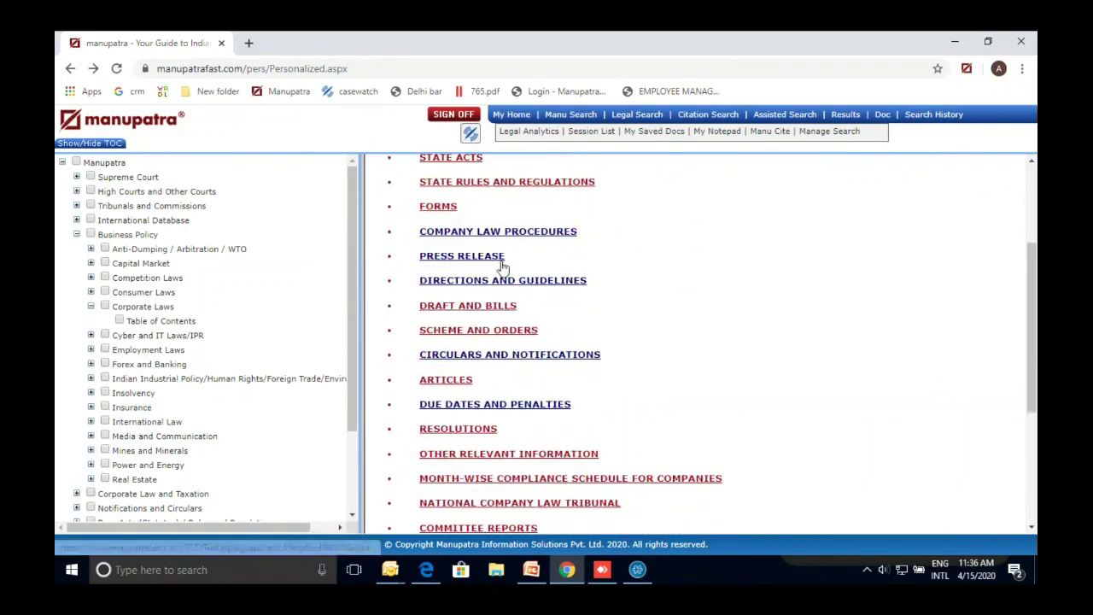
scroll(502, 267, "down", 1)
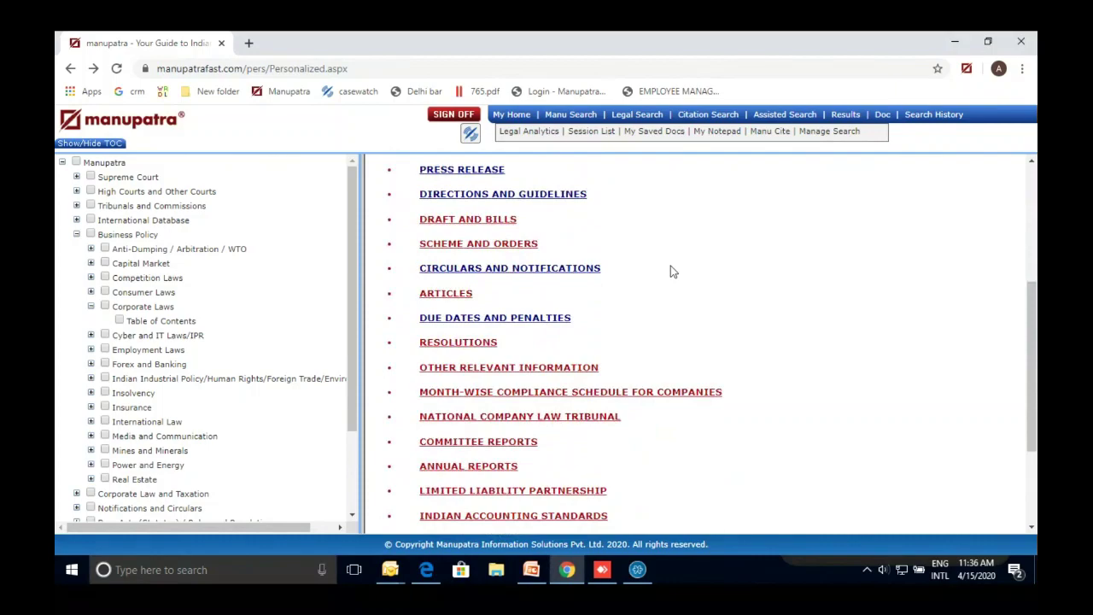
scroll(670, 272, "down", 3)
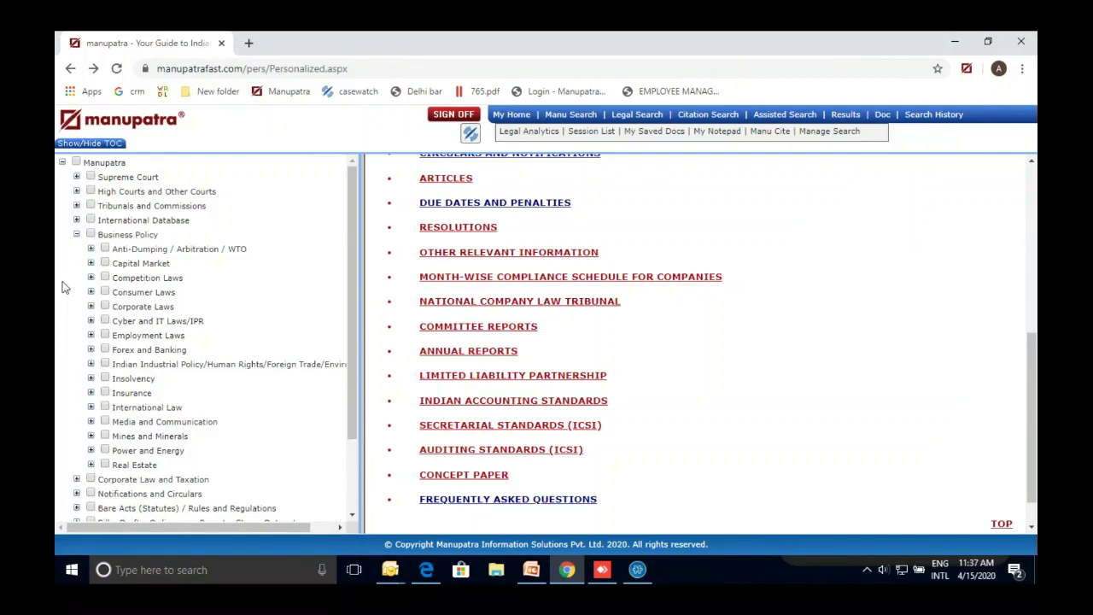
Expand Real Estate under Business Policy, open its table of contents and view the listed categories
left_click(91, 464)
left_click(141, 480)
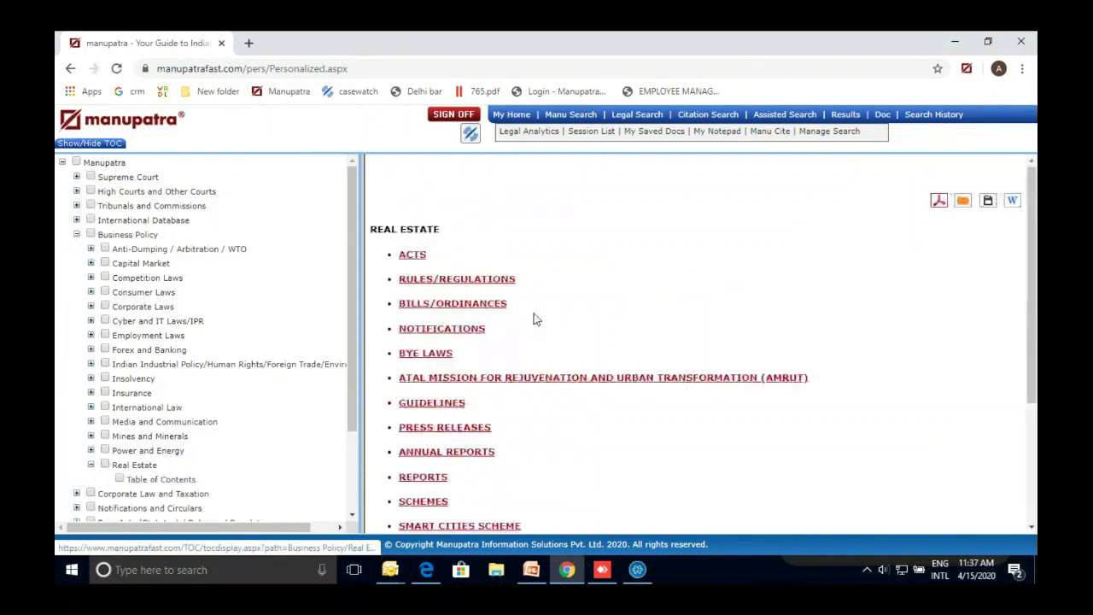
scroll(585, 304, "down", 4)
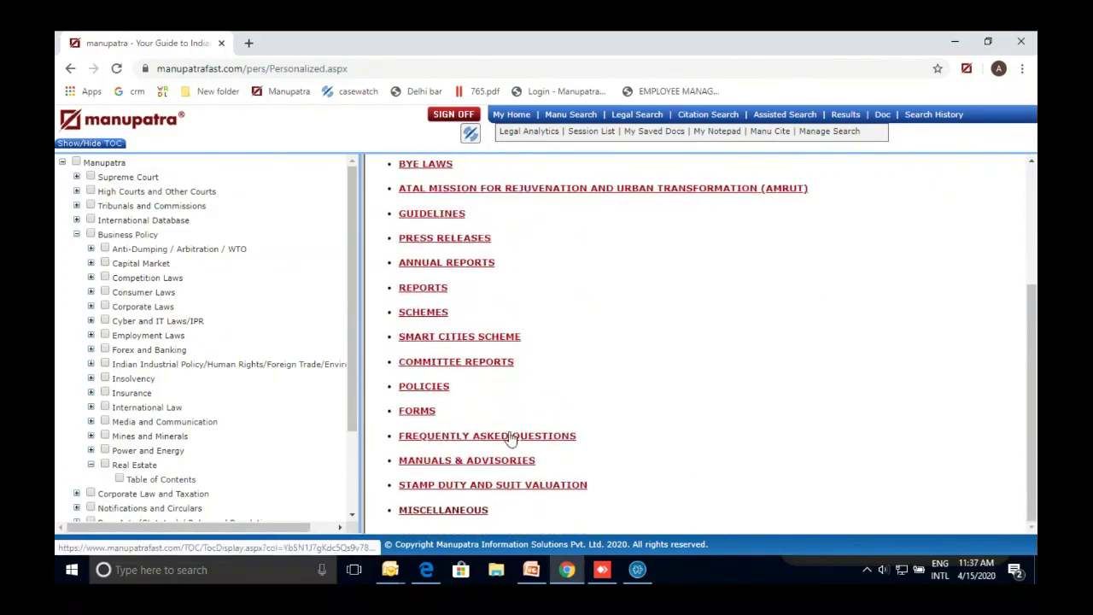
Open the Real Estate Frequently Asked Questions and read the "FAQs on Real Estate- Reg." document
left_click(511, 437)
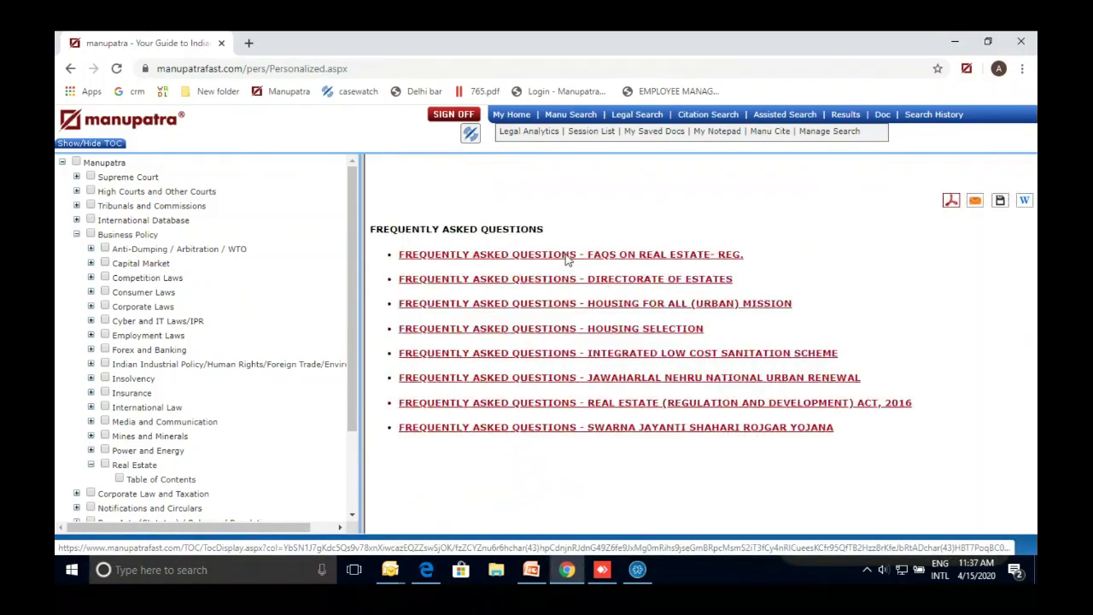
left_click(568, 256)
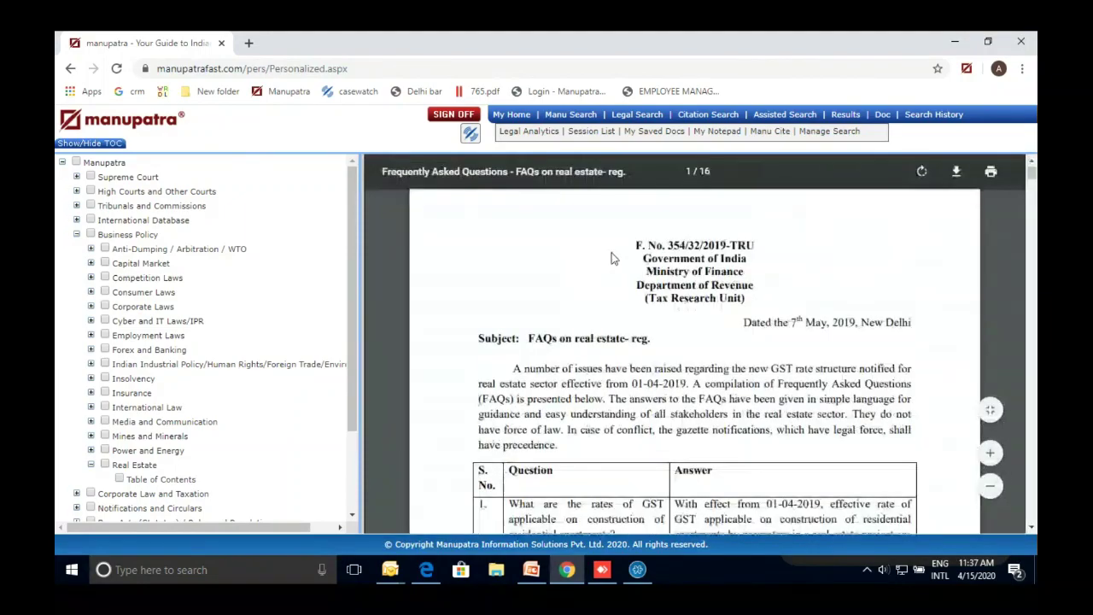
scroll(610, 257, "down", 3)
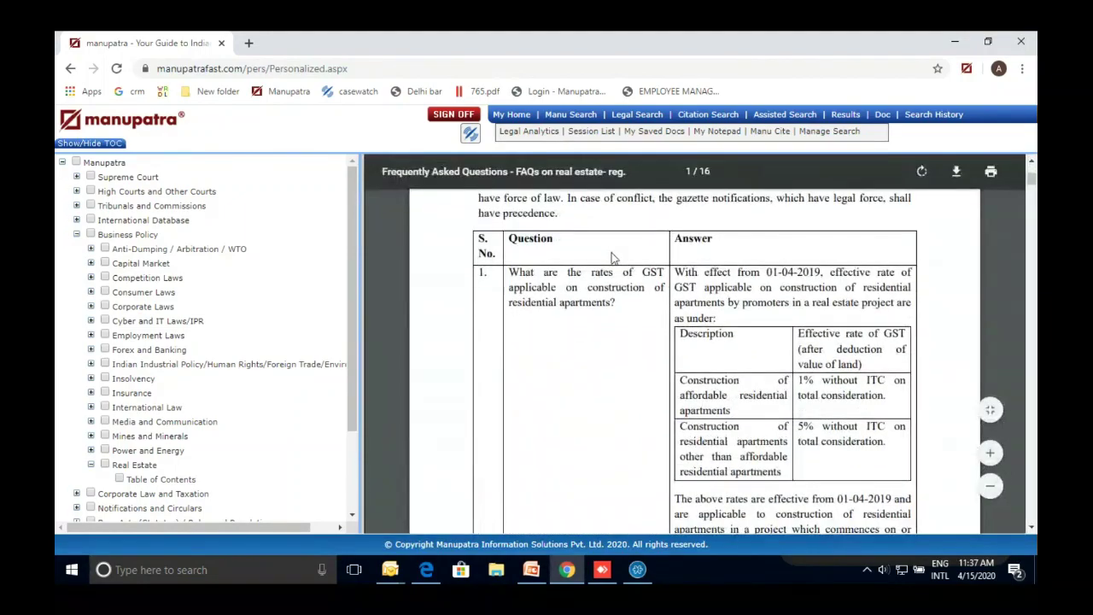
Read the real estate FAQ entries on GST rates for residential apartments and on what an affordable residential apartment is
scroll(610, 258, "down", 2)
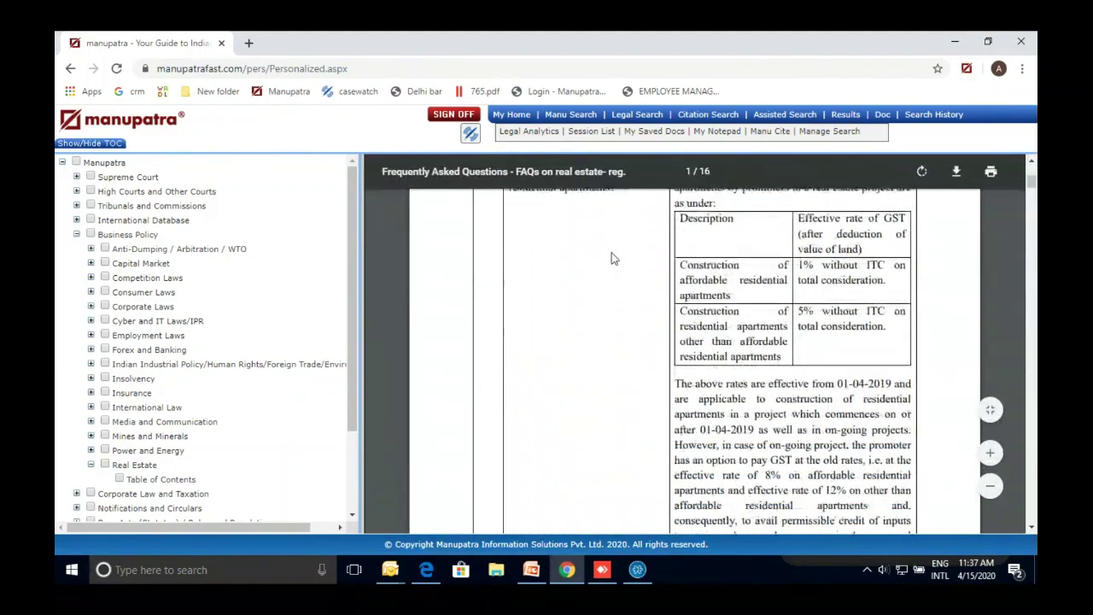
scroll(611, 257, "down", 8)
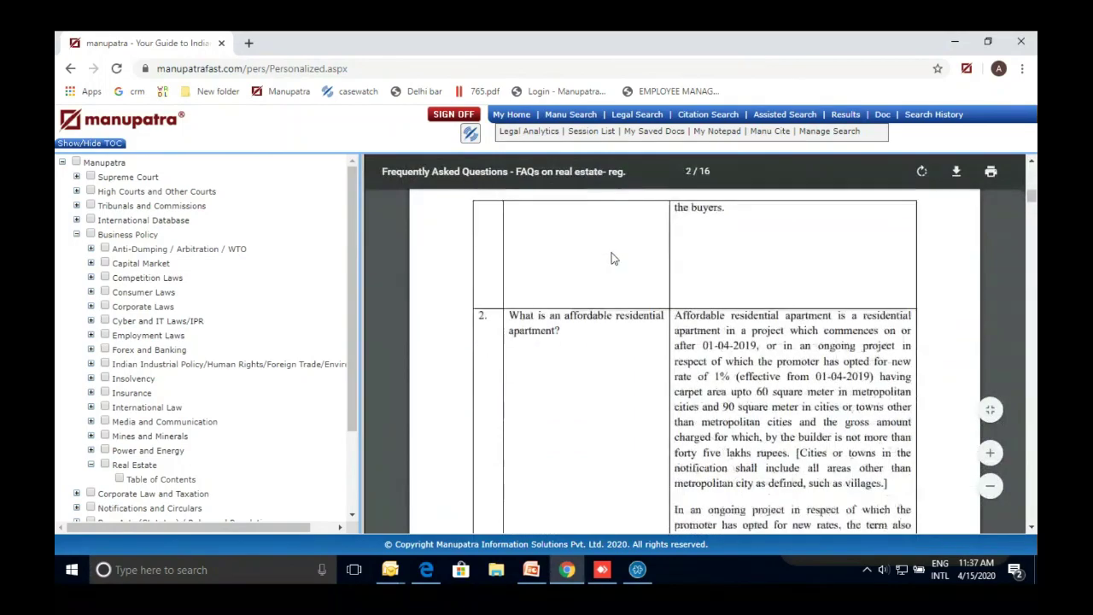
scroll(611, 257, "down", 1)
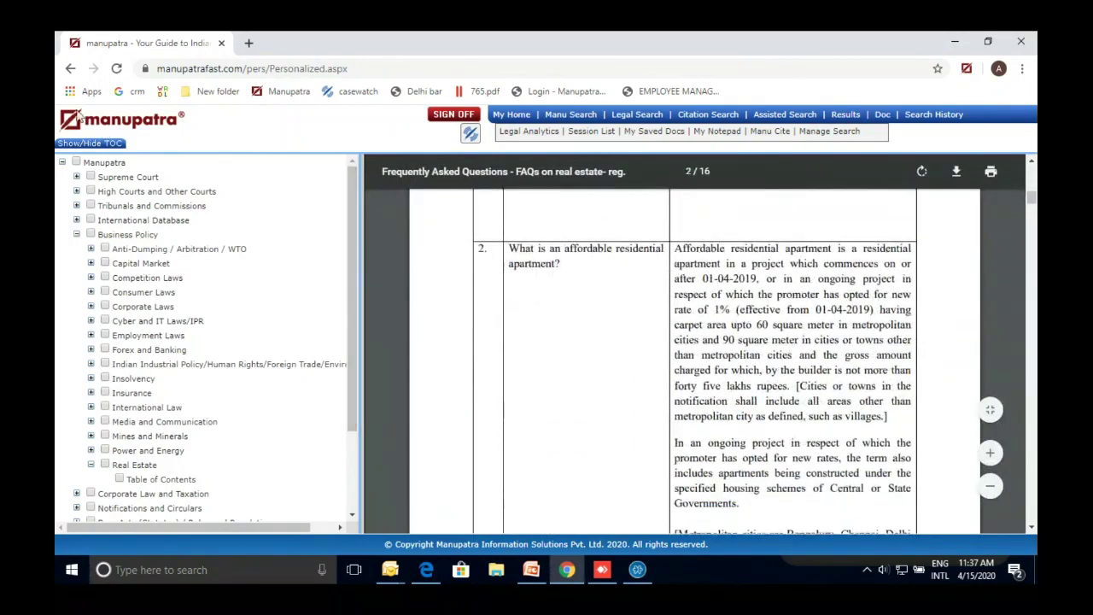
Return to the Real Estate contents page and collapse the Real Estate and Business Policy branches of the contents tree
left_click(68, 70)
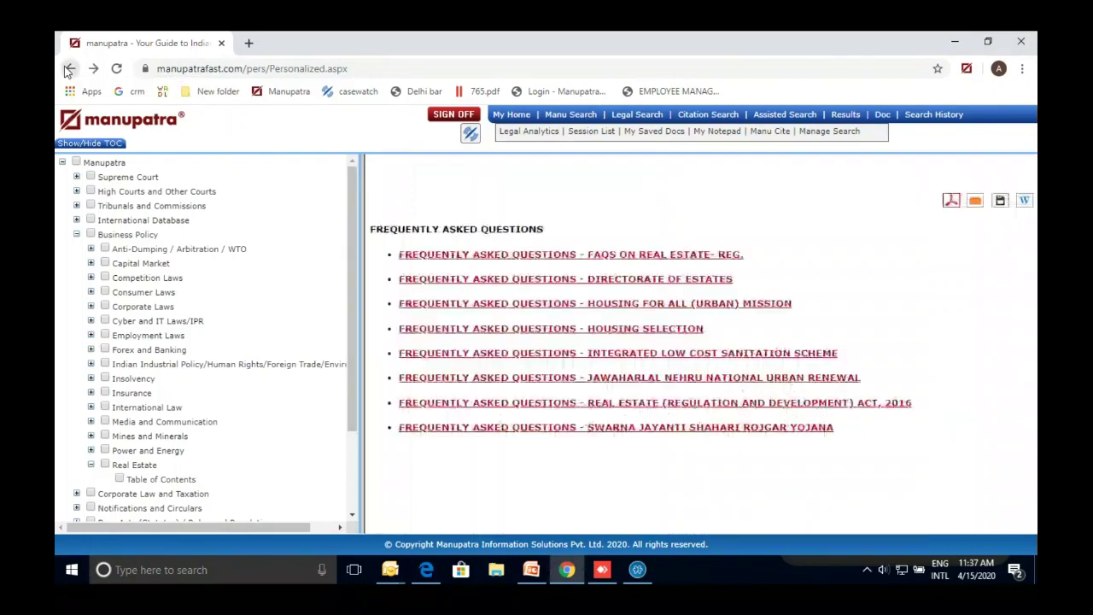
left_click(68, 70)
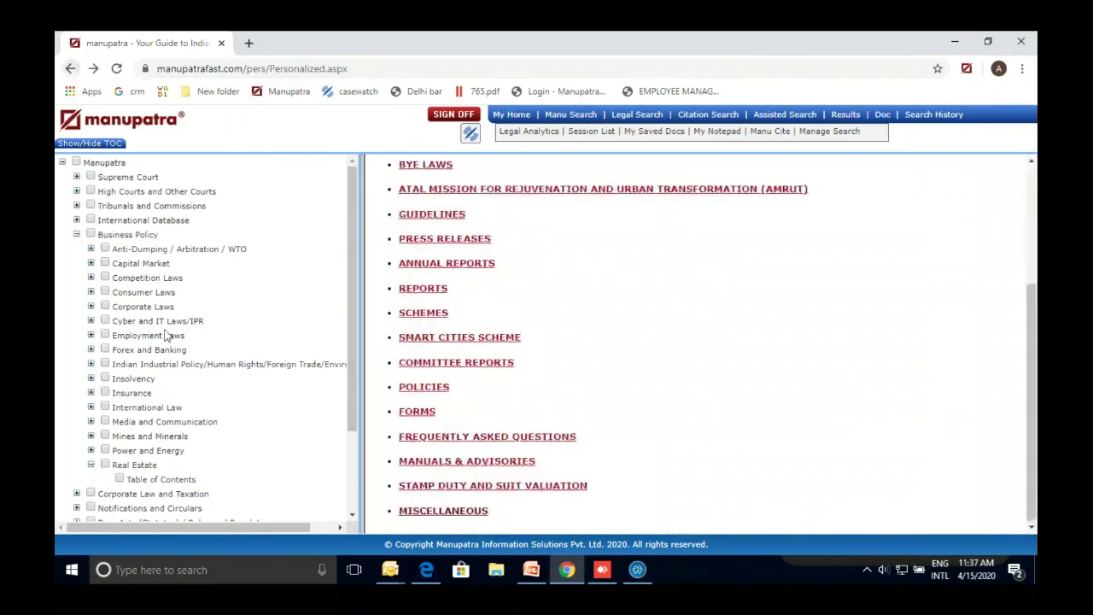
left_click(91, 464)
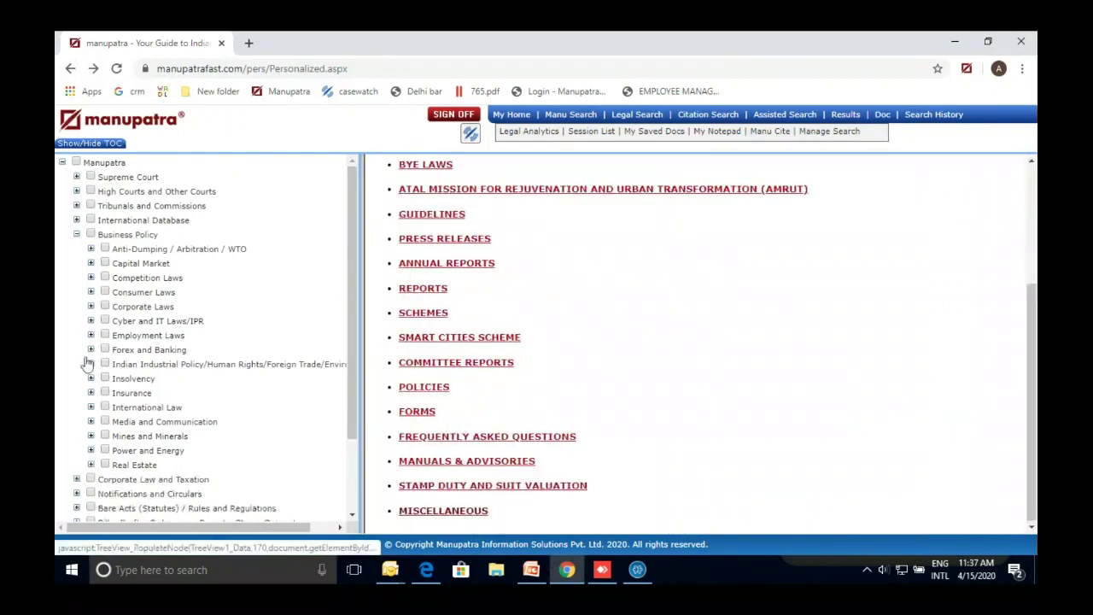
left_click(76, 234)
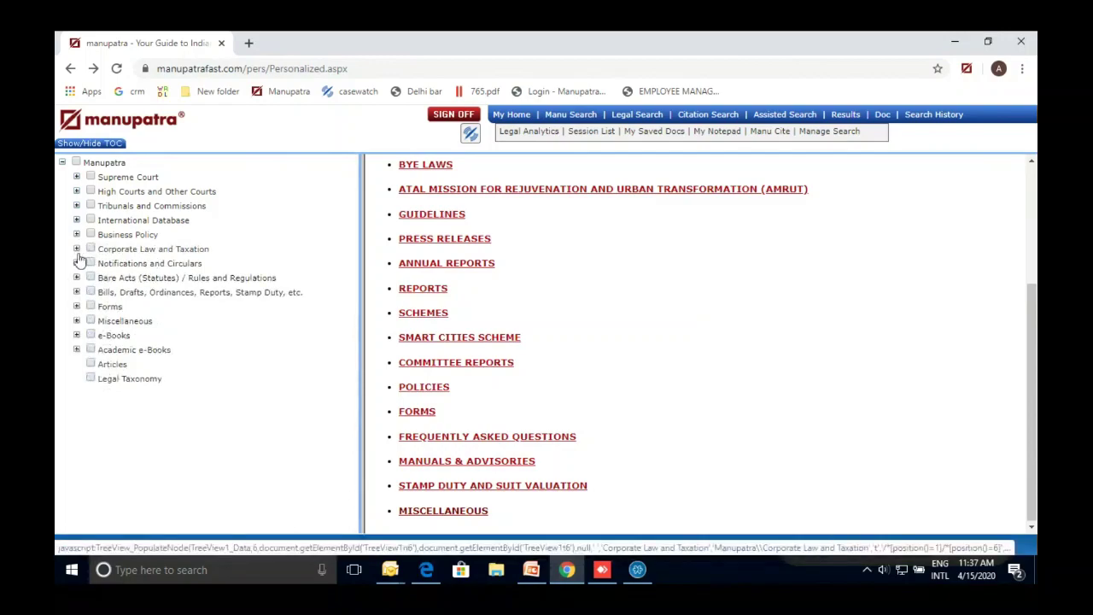
Open the Goods and Service Tax (GST) table of contents under Corporate Law and Taxation and view its categories down to News Letter
left_click(76, 249)
left_click(91, 278)
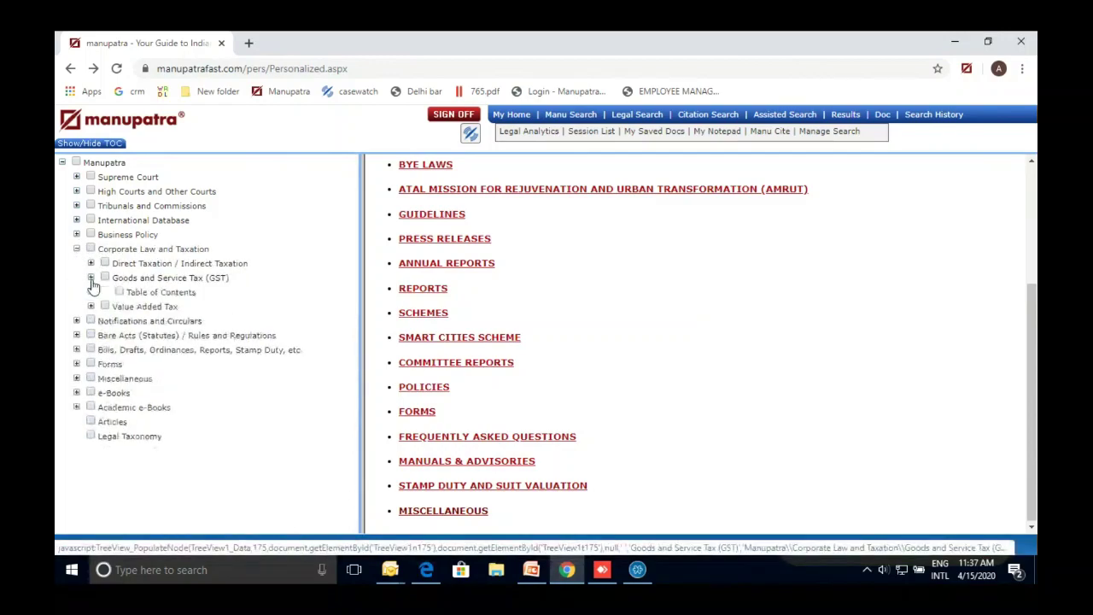
left_click(159, 293)
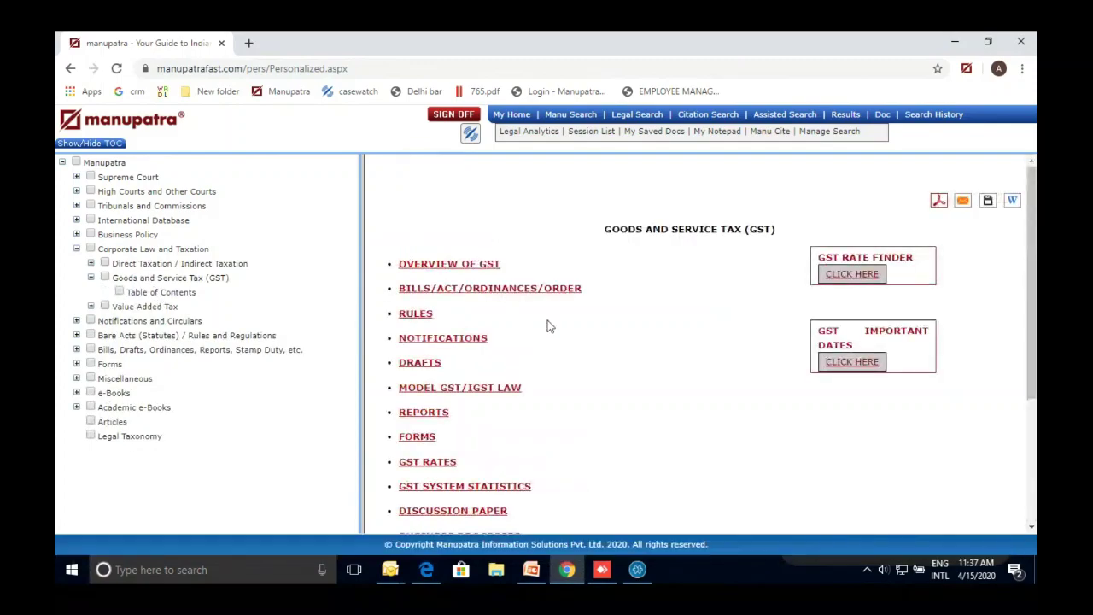
scroll(547, 325, "down", 1)
scroll(547, 325, "down", 2)
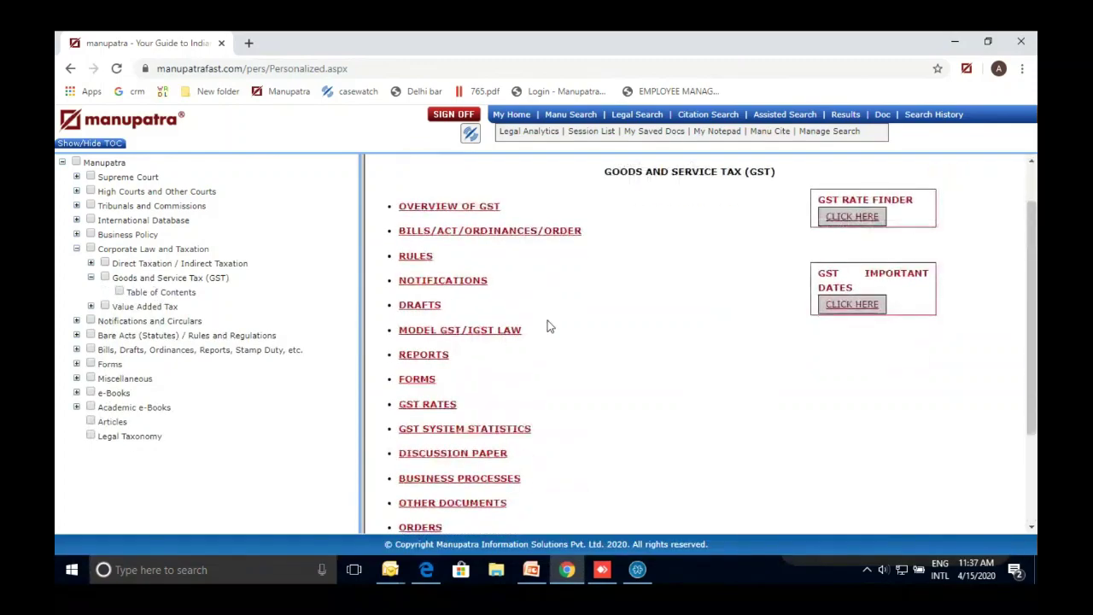
scroll(549, 326, "down", 3)
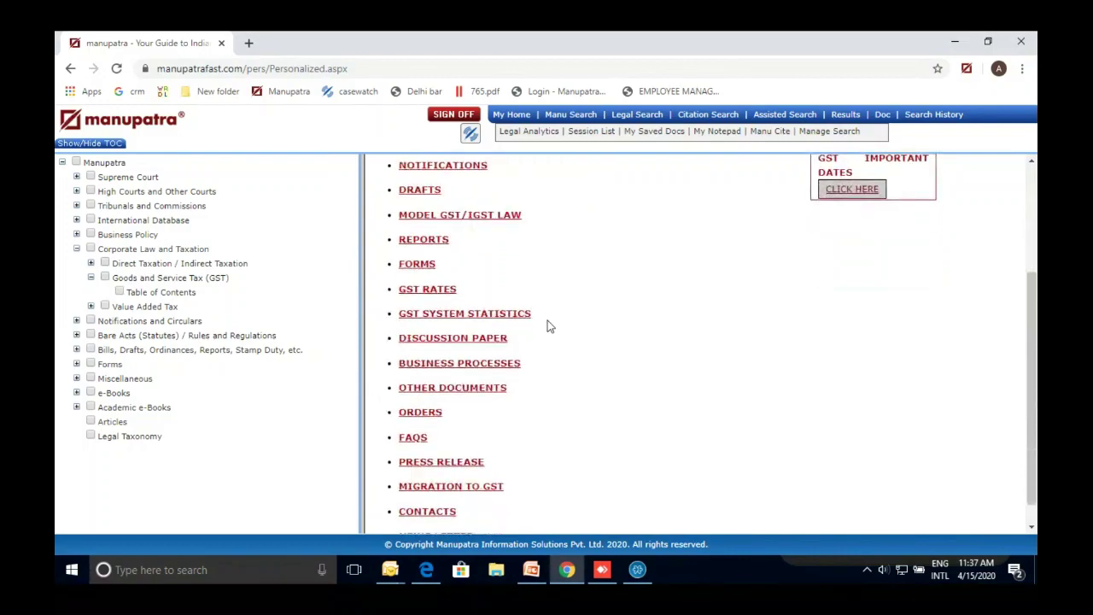
scroll(549, 325, "up", 1)
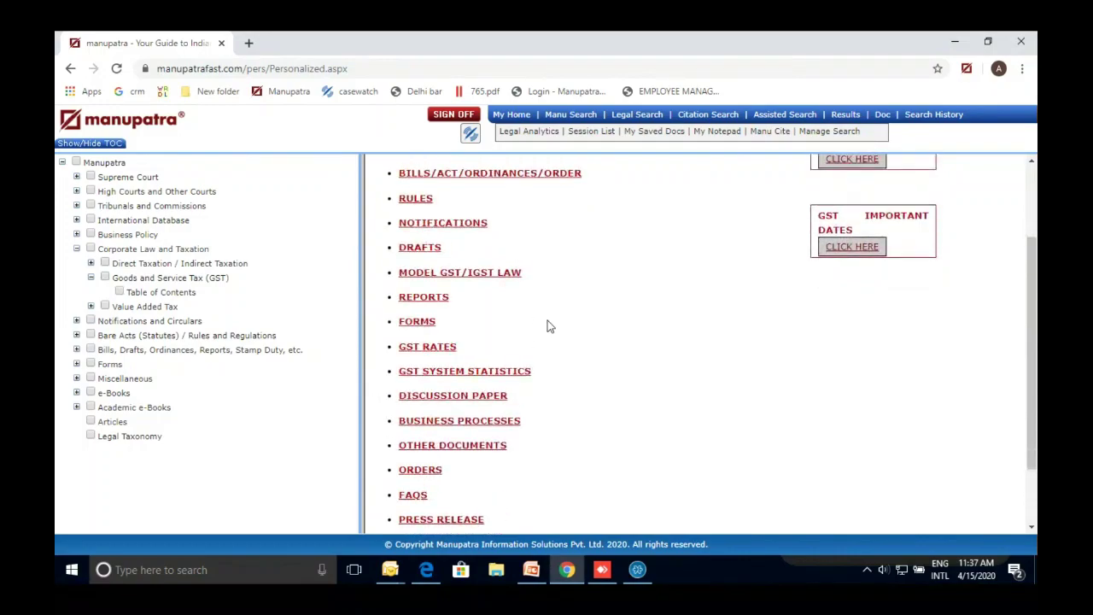
scroll(548, 325, "down", 2)
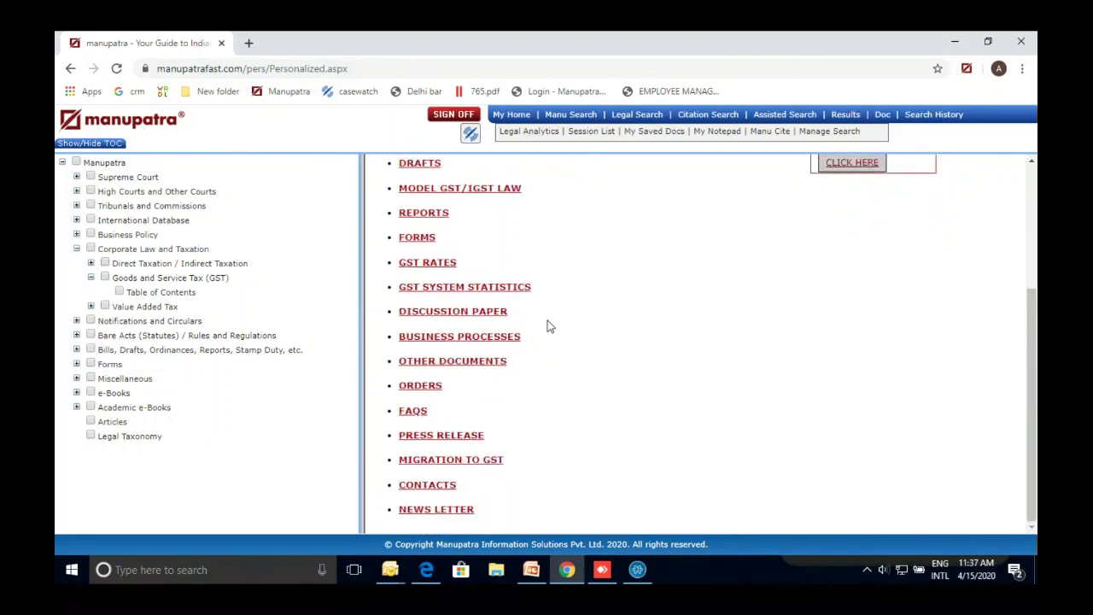
scroll(549, 326, "up", 2)
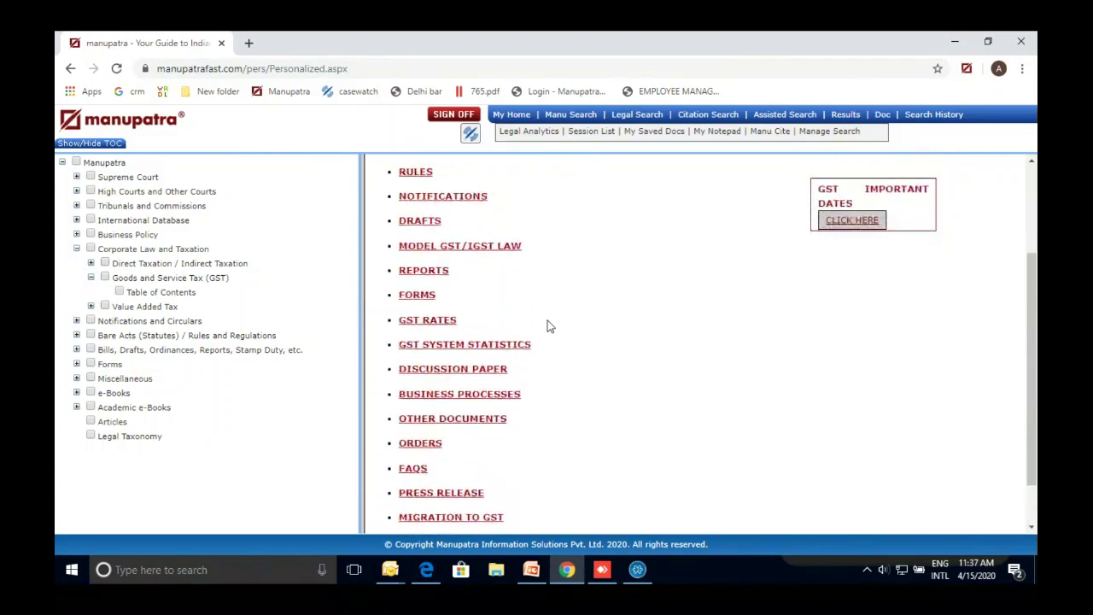
scroll(547, 320, "up", 2)
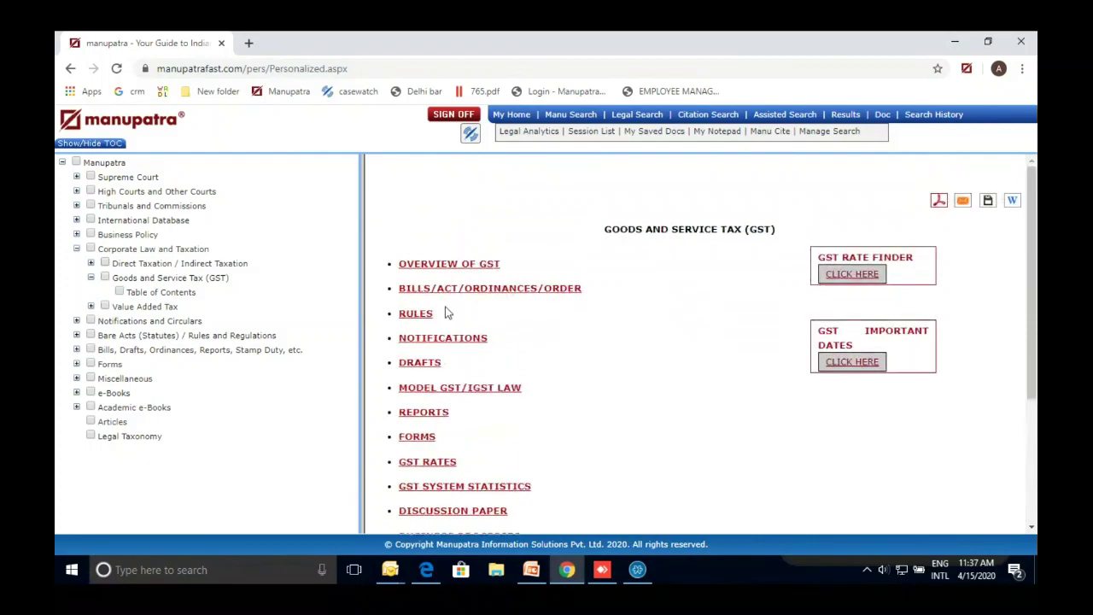
Collapse Corporate Law and Taxation, expand Notifications and Circulars, and view the year ranges under Central
left_click(91, 278)
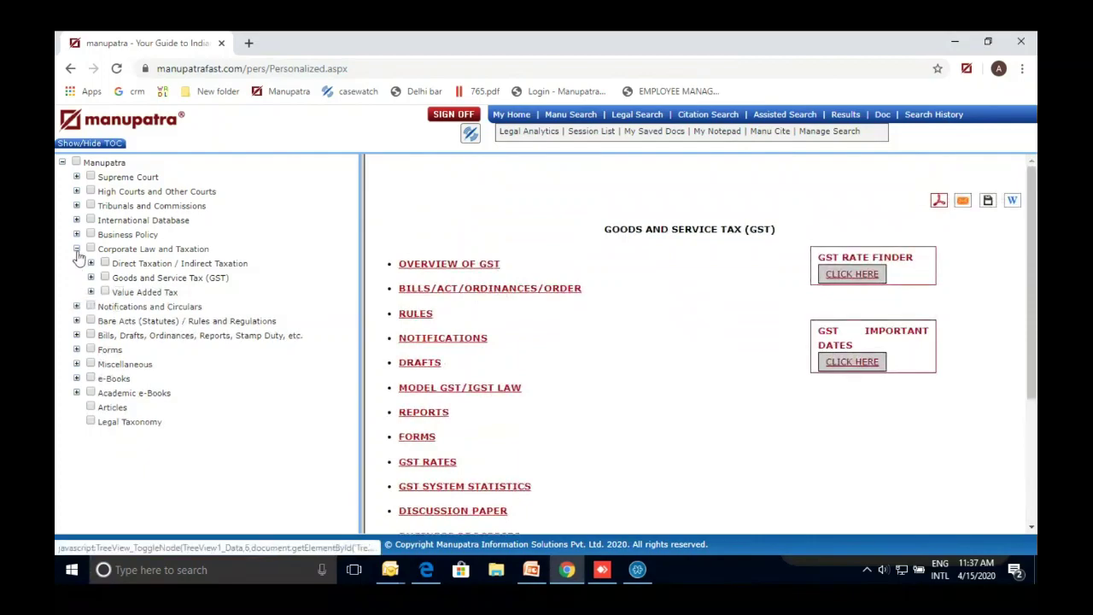
left_click(76, 249)
left_click(77, 263)
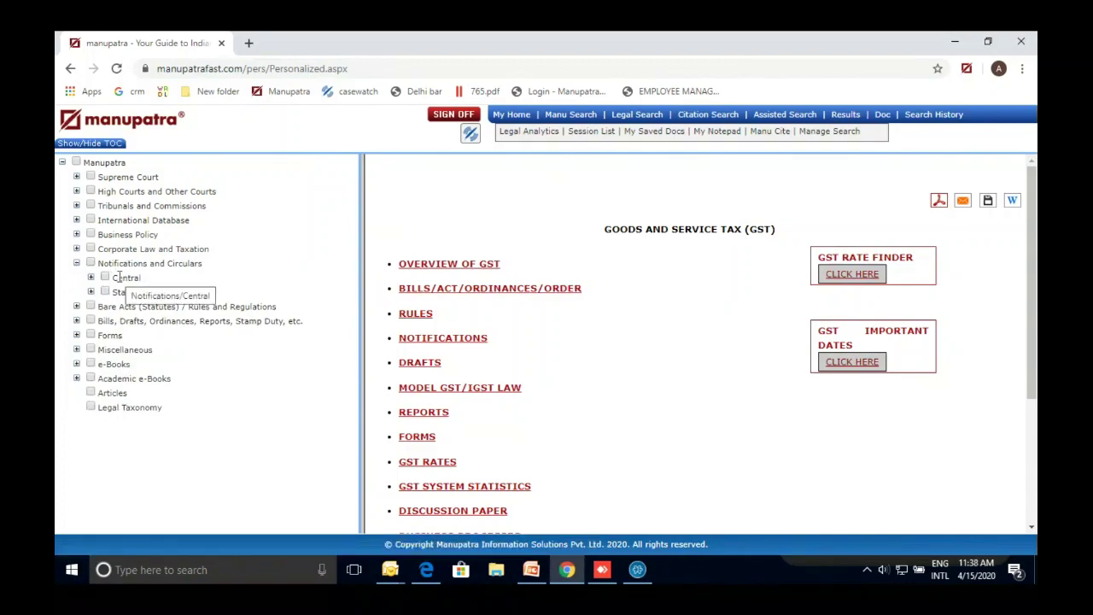
left_click(90, 277)
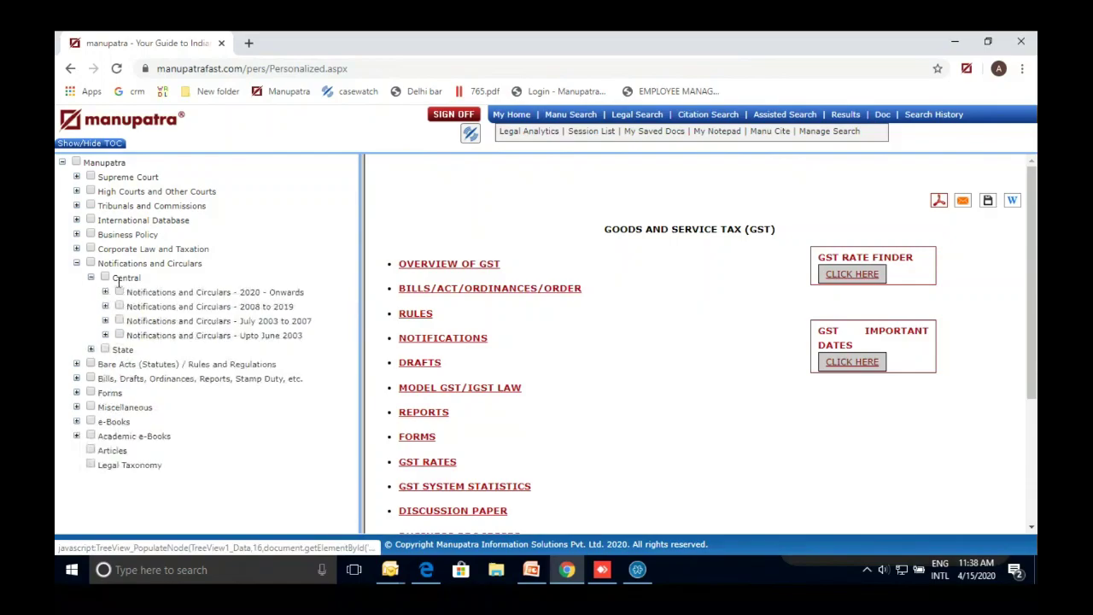
left_click(91, 277)
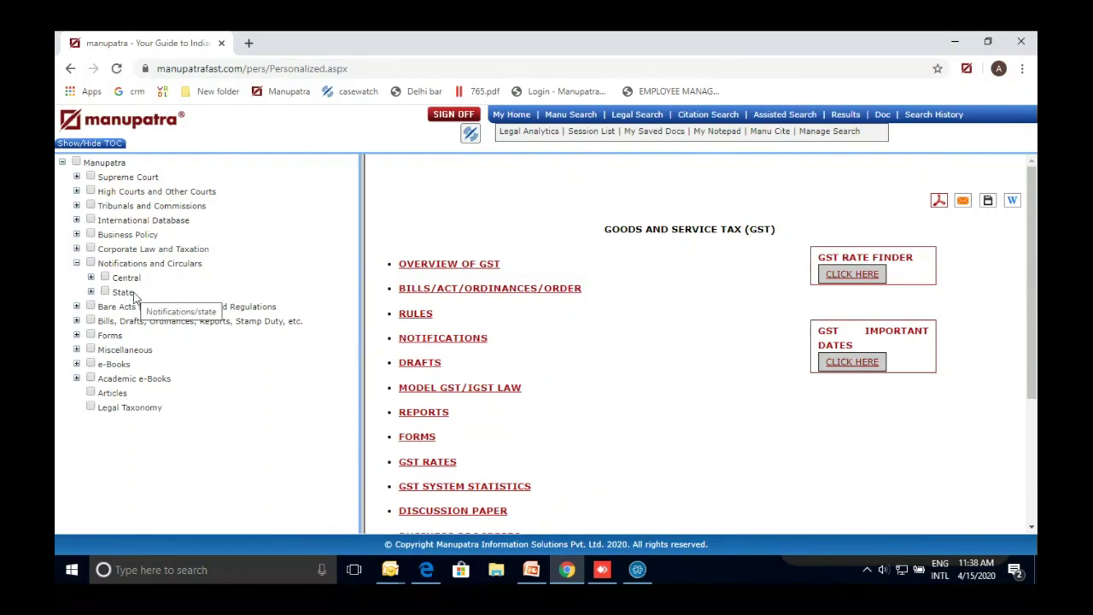
Expand Notifications and Circulars - 2020 - Onwards under Central and view the list of ministries
left_click(91, 278)
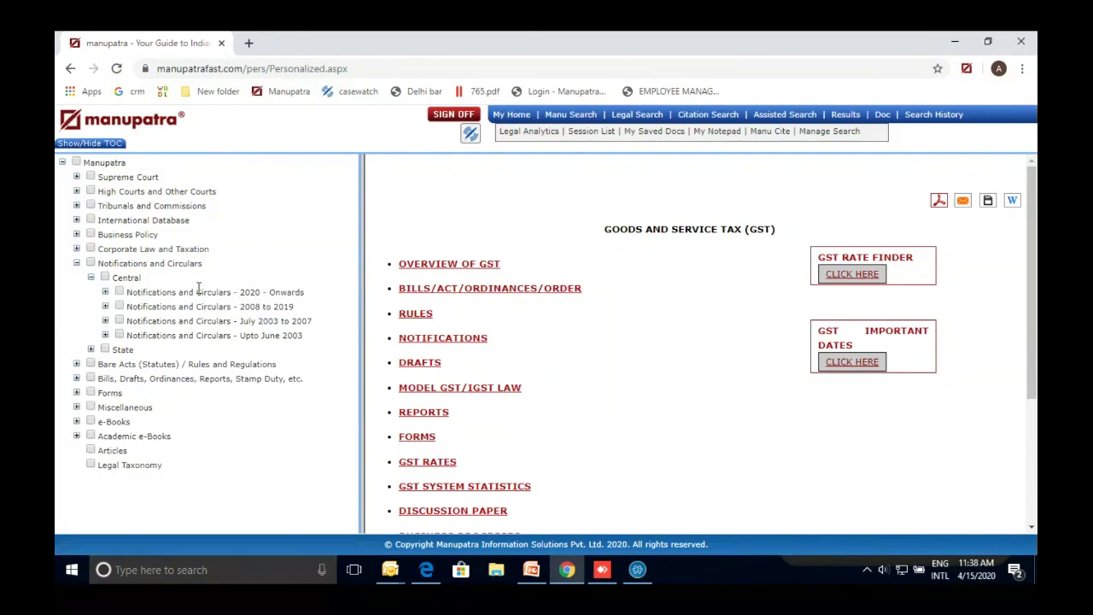
left_click(105, 292)
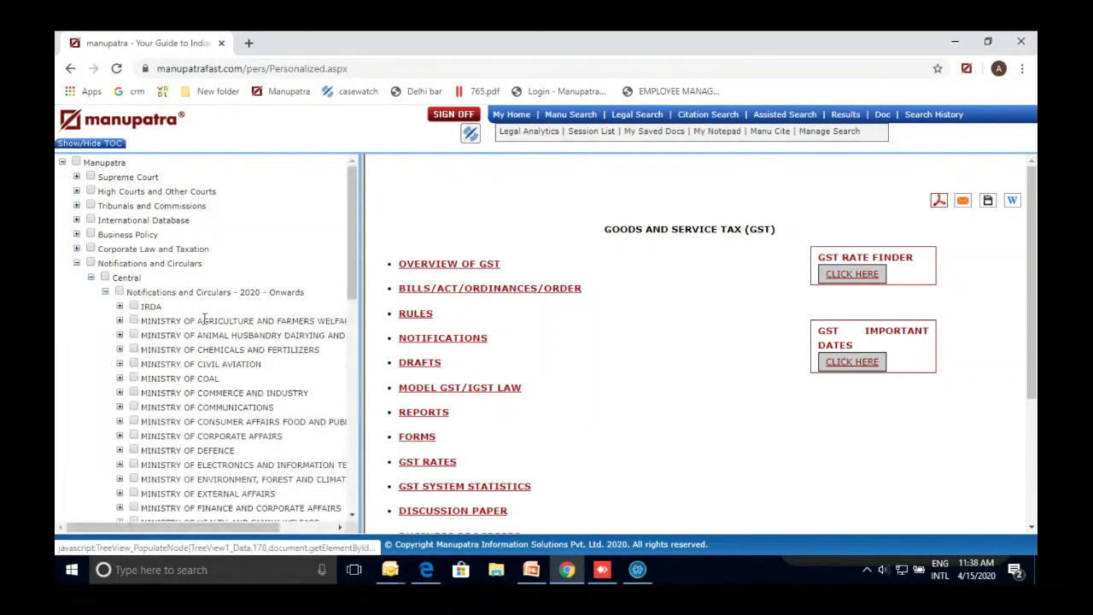
scroll(355, 516, "down", 5)
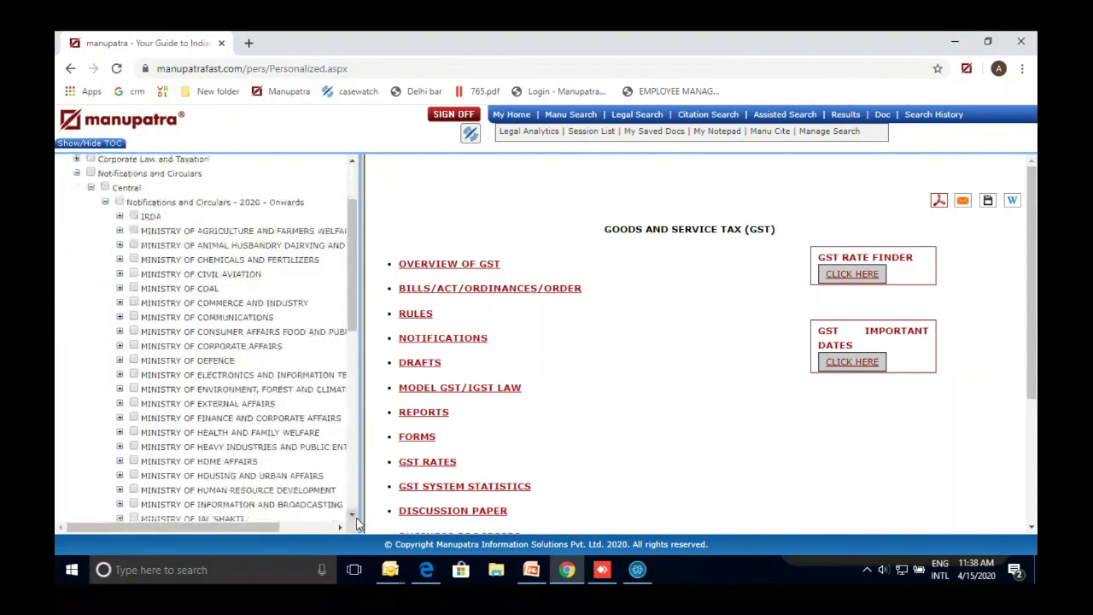
scroll(355, 518, "down", 1)
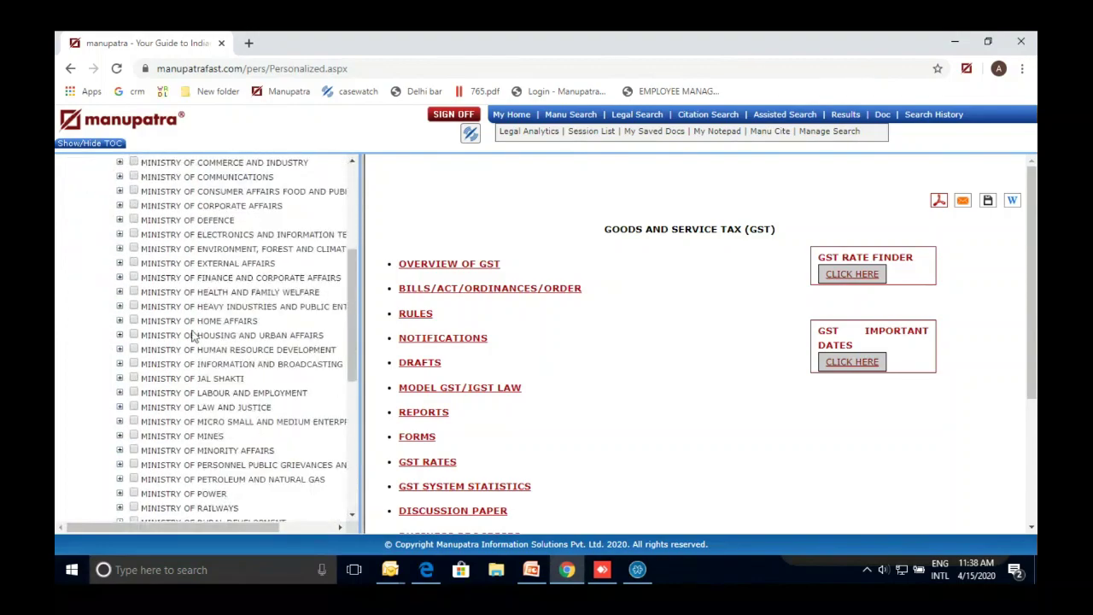
Open the Ministry of Health and Family Welfare table of contents and view its notifications for 2020
left_click(120, 292)
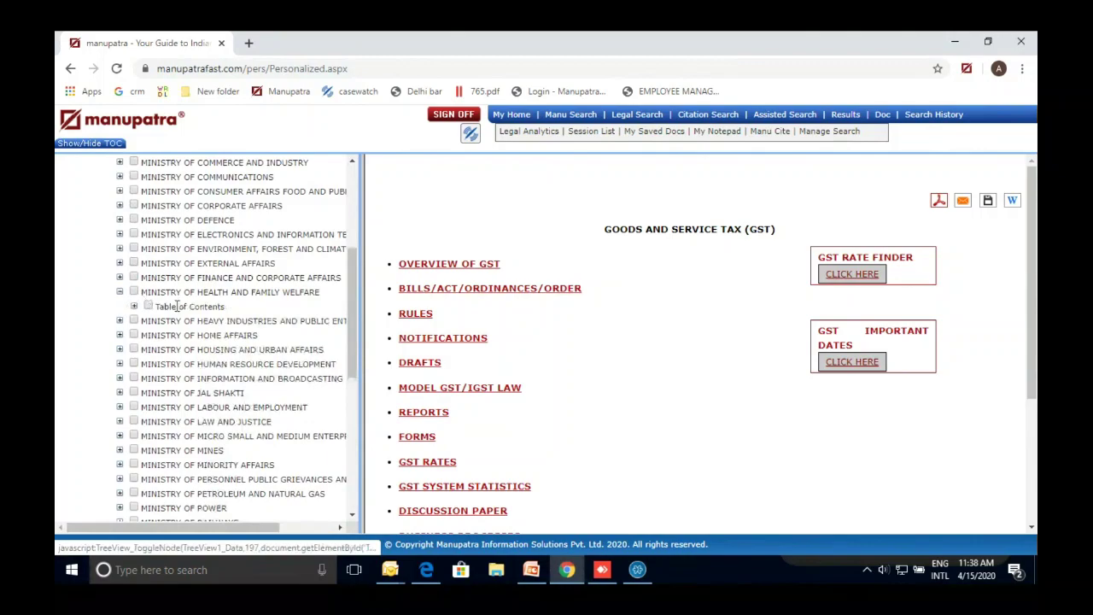
left_click(135, 308)
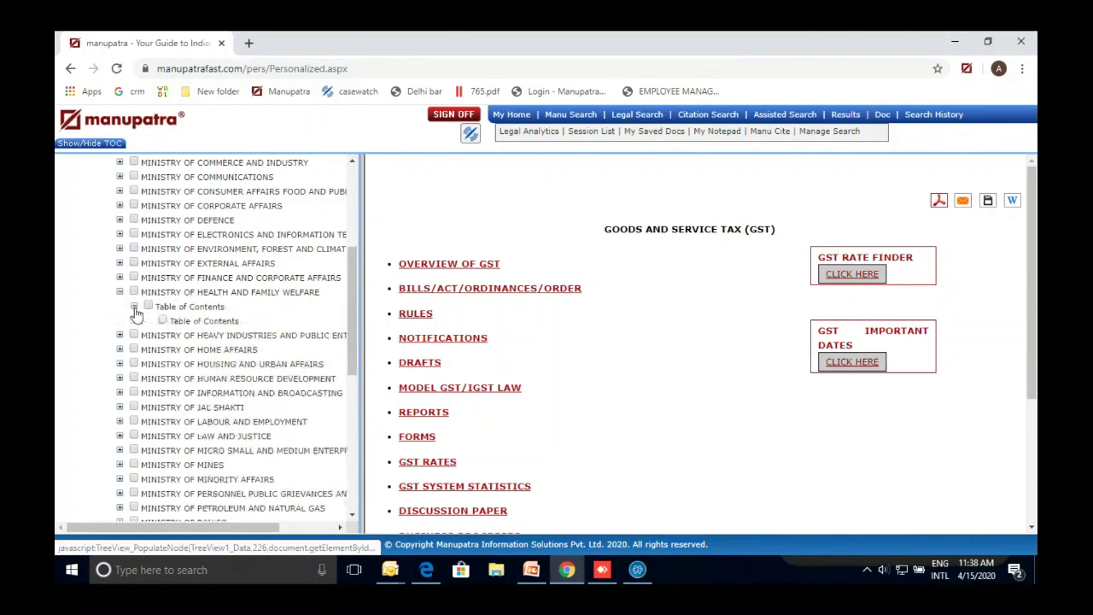
left_click(195, 324)
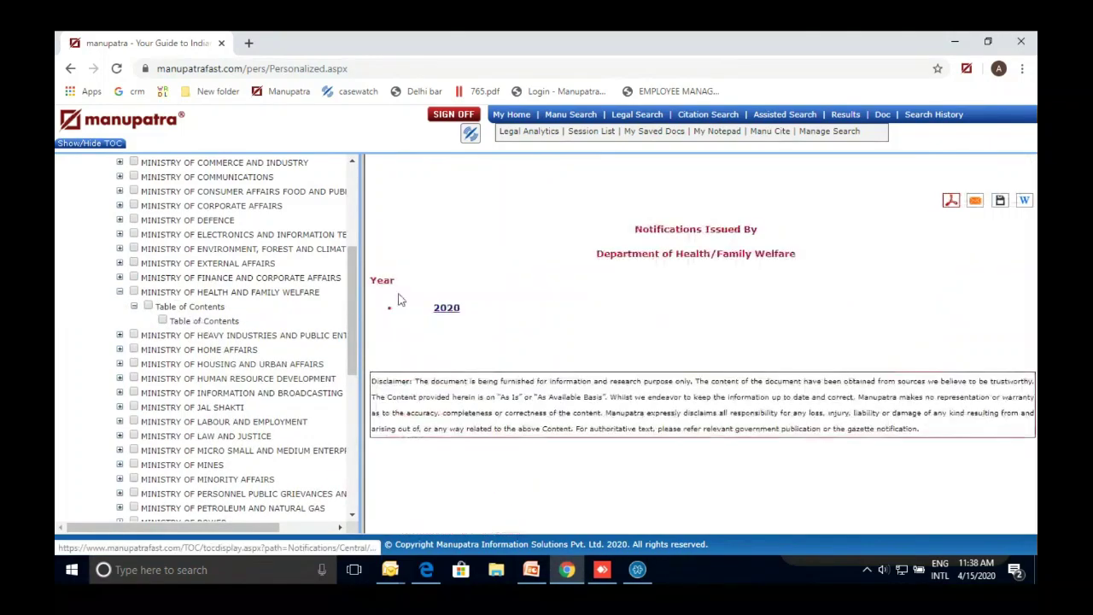
left_click(447, 309)
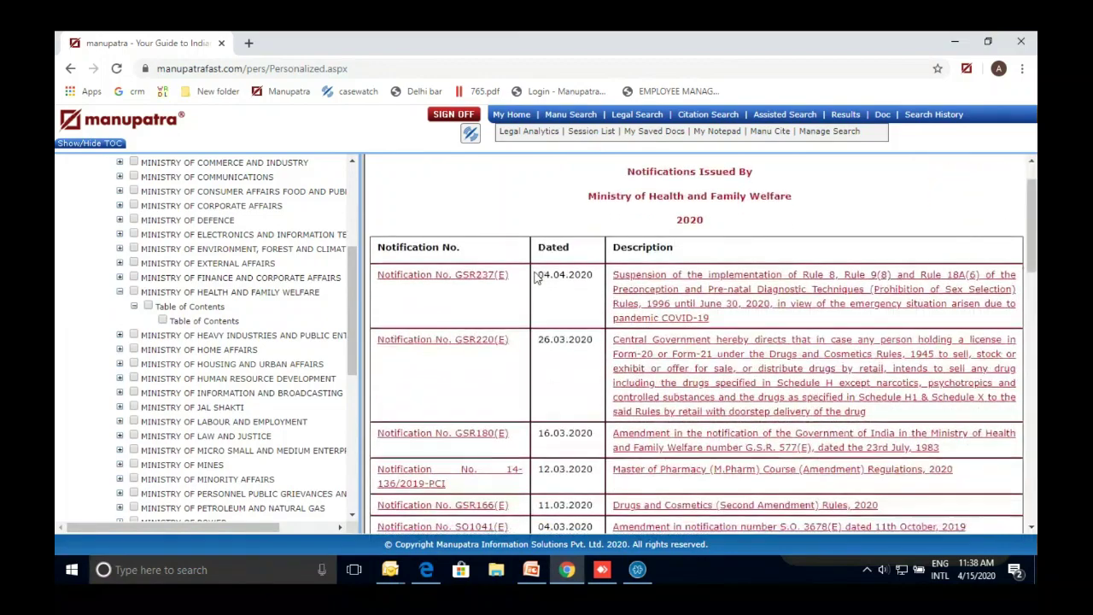
scroll(536, 277, "down", 2)
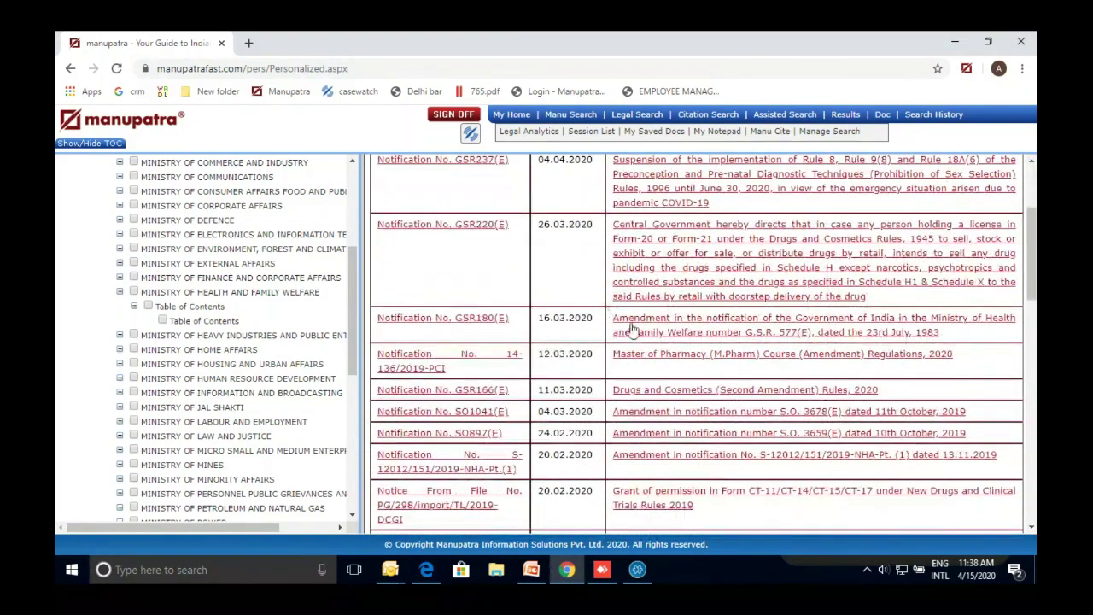
Open the 04.03.2020 notification SO1041(E), read its details, citing references and amendment text, and dismiss the McAfee E-mail Scan alert
left_click(708, 414)
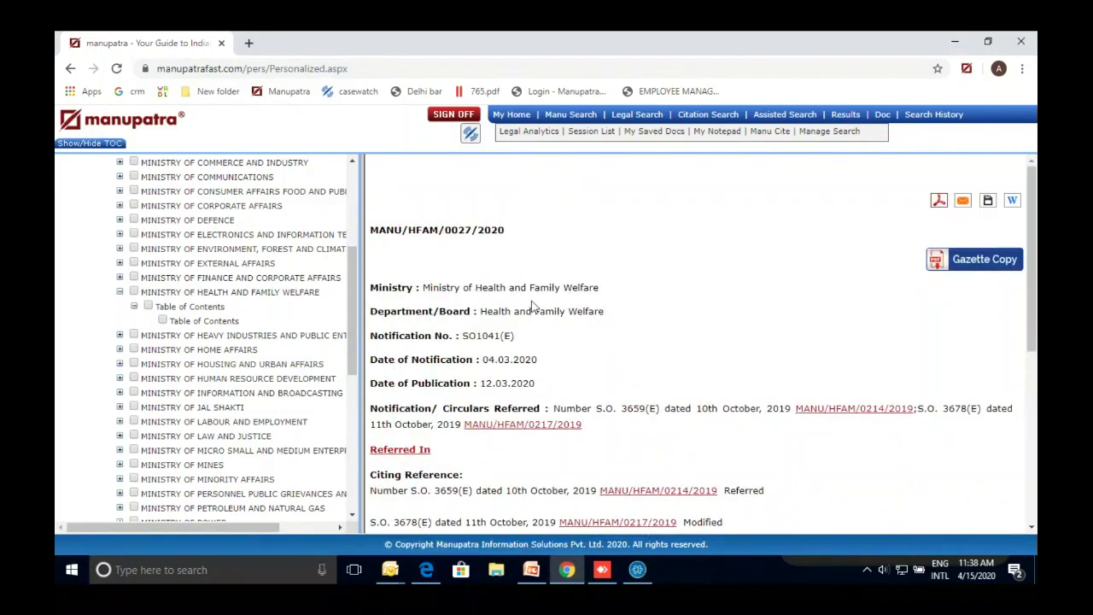
scroll(536, 309, "down", 2)
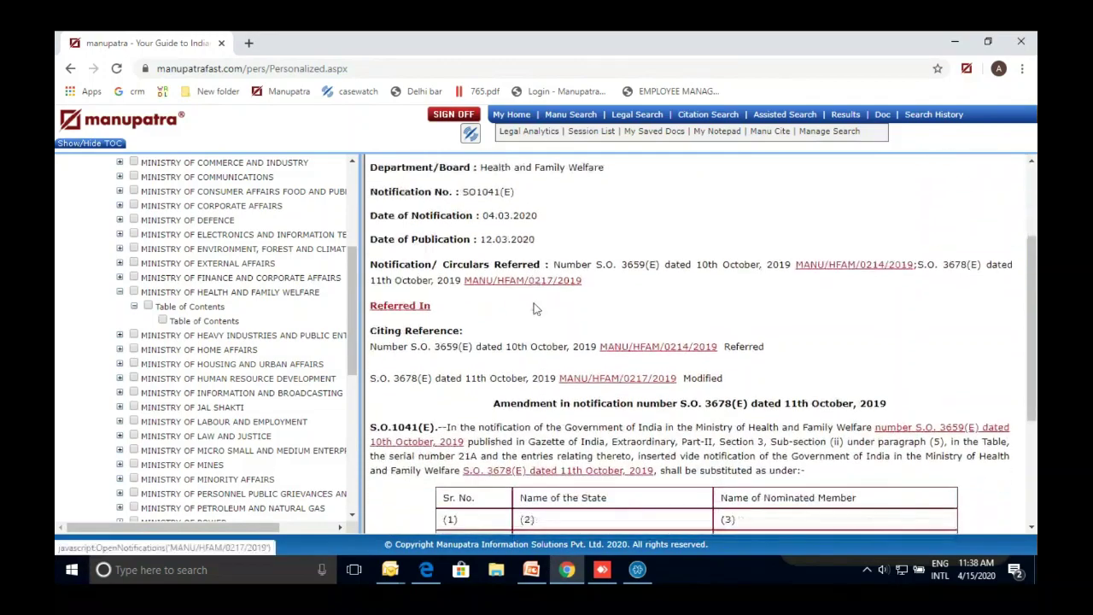
scroll(536, 307, "down", 2)
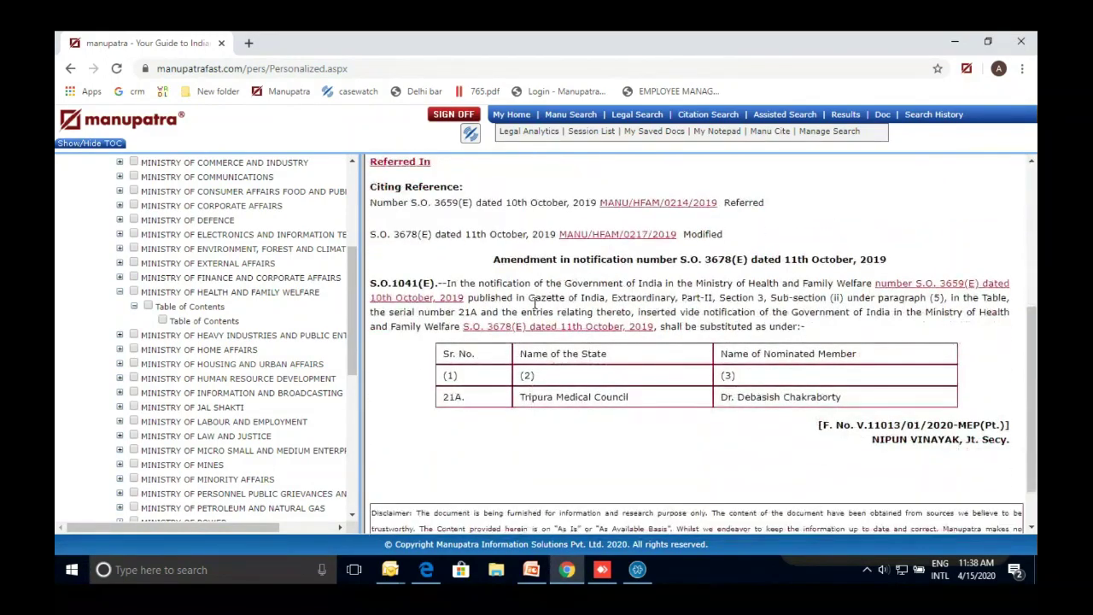
scroll(536, 306, "up", 1)
scroll(536, 307, "up", 1)
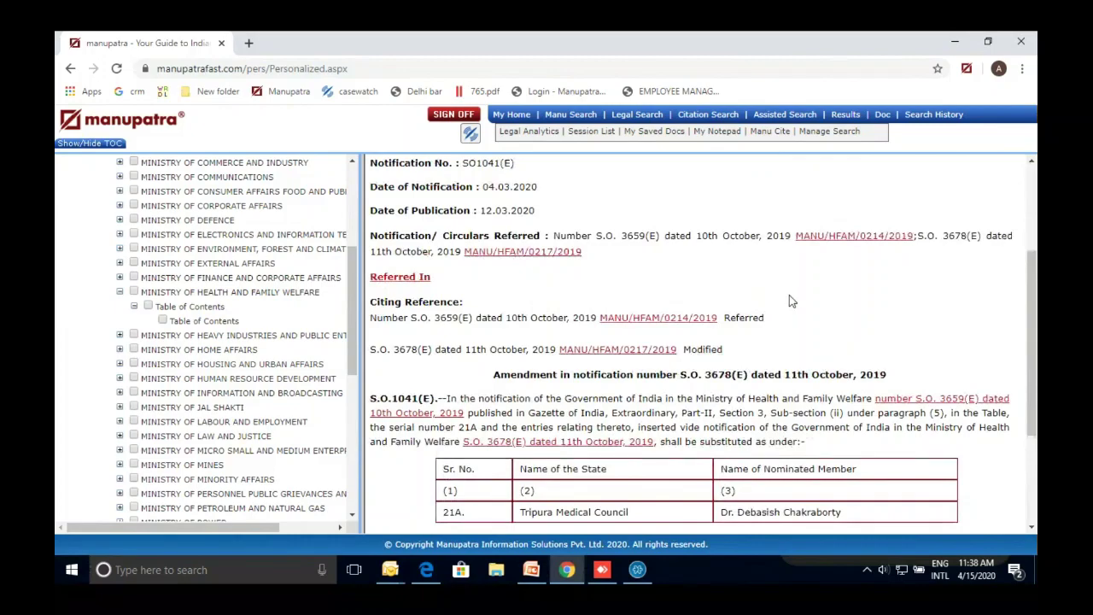
scroll(789, 300, "up", 1)
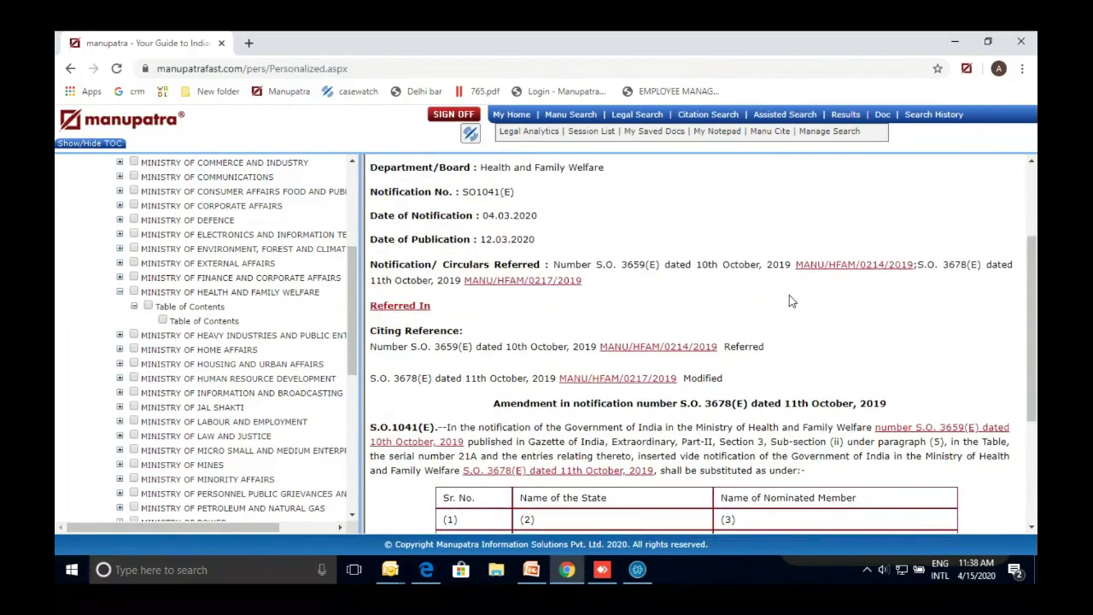
scroll(789, 300, "up", 1)
scroll(789, 301, "down", 3)
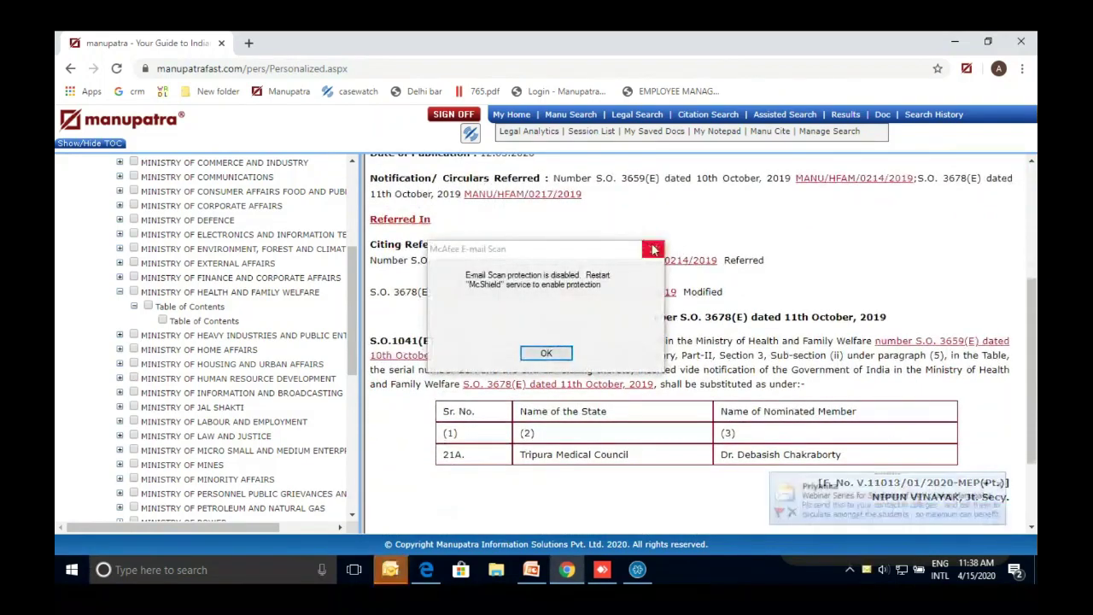
left_click(654, 249)
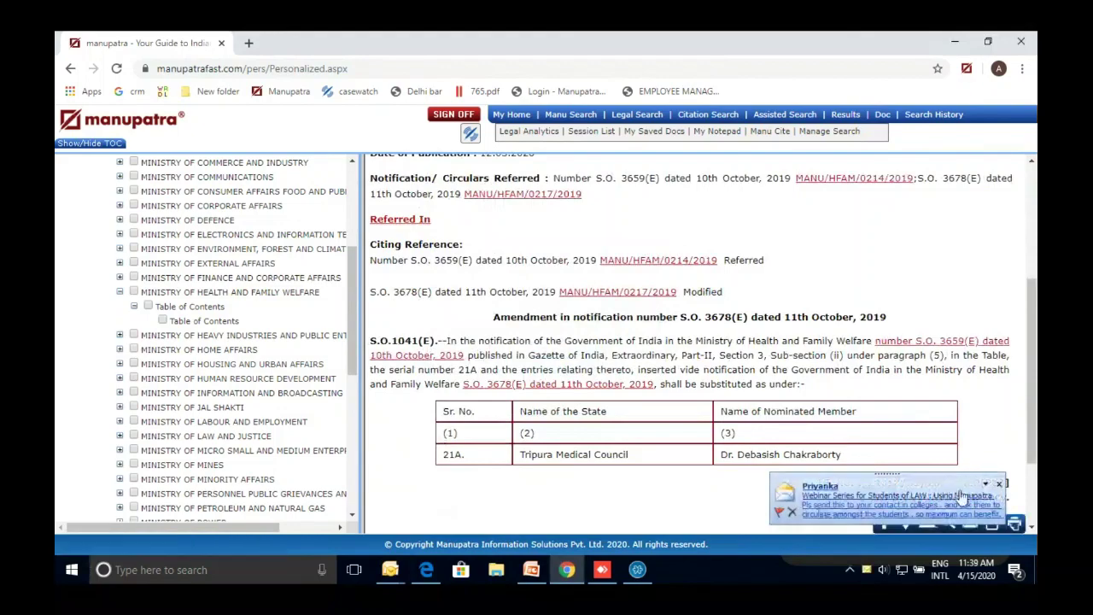
View the referenced notification S.O. 3659(E), open its section 11 act link, close the act window, and return to notification SO1041(E)
left_click(927, 341)
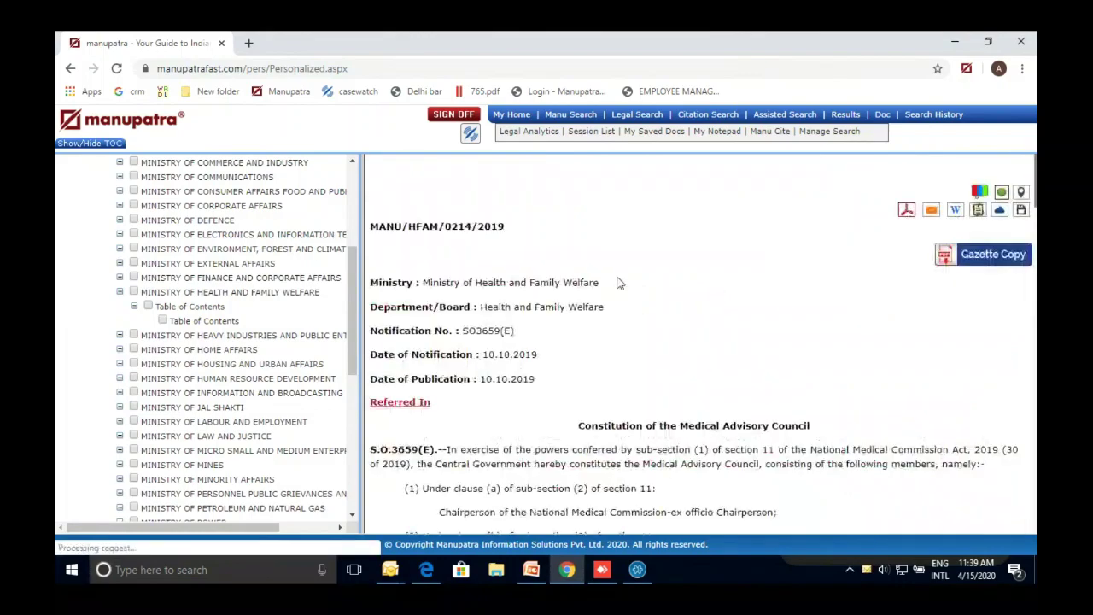
scroll(619, 283, "down", 3)
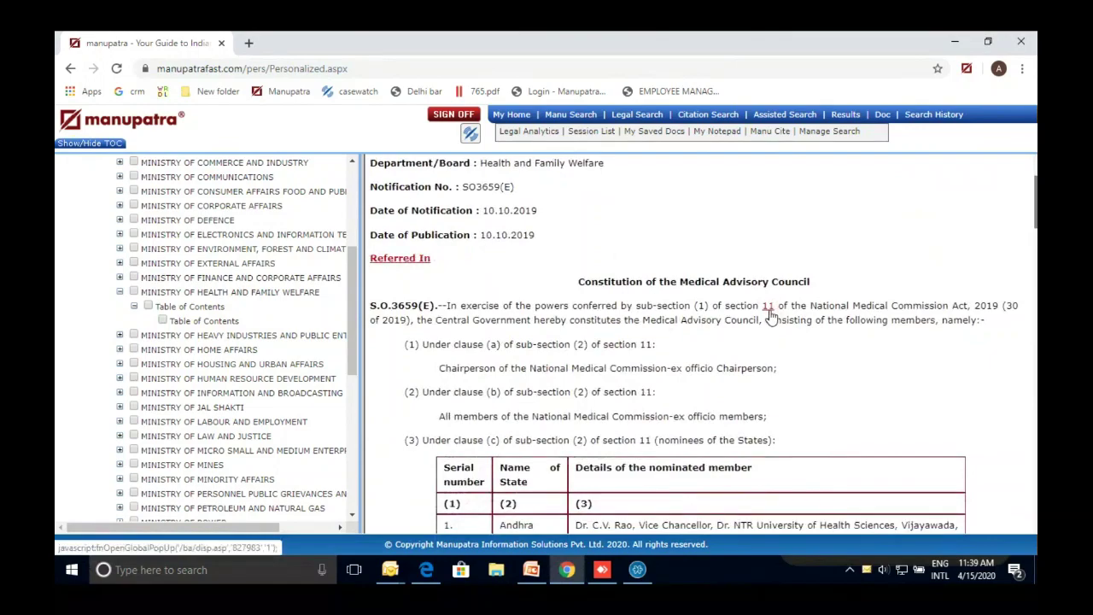
left_click(768, 306)
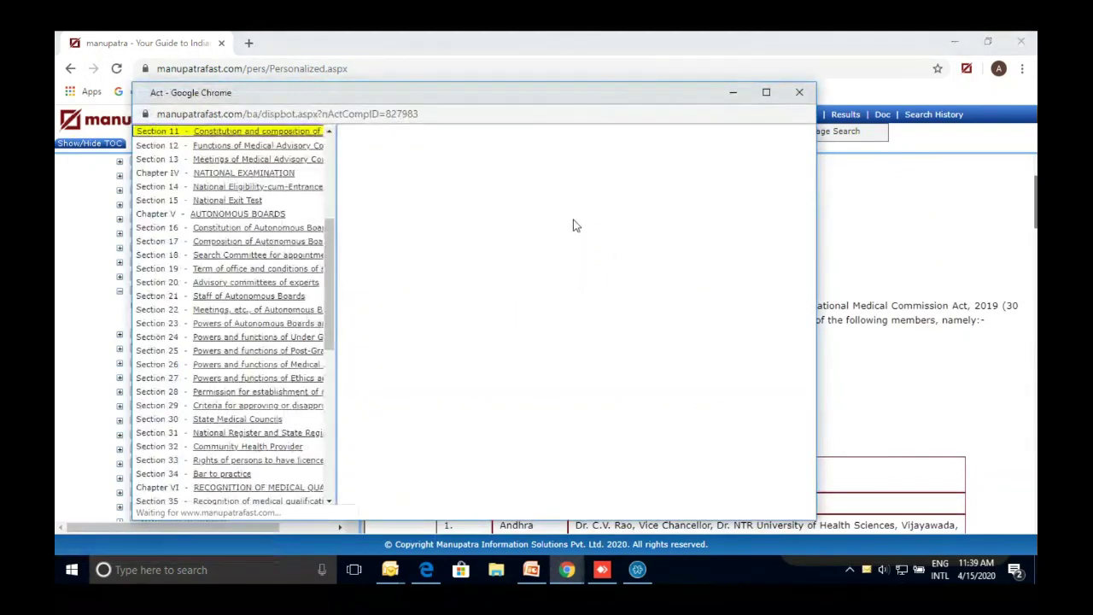
left_click(800, 93)
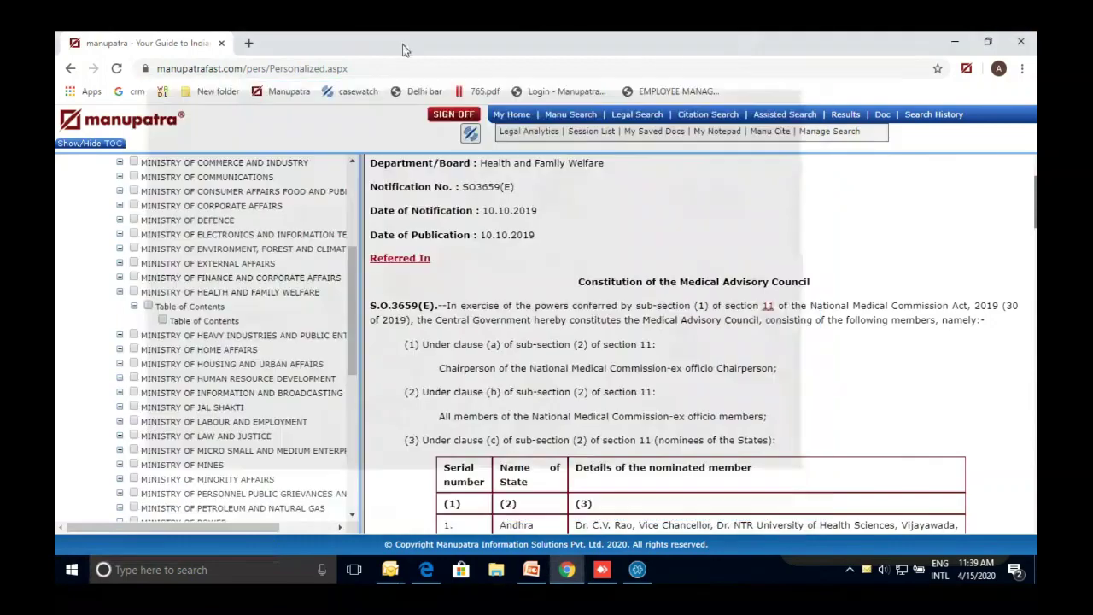
left_click(70, 68)
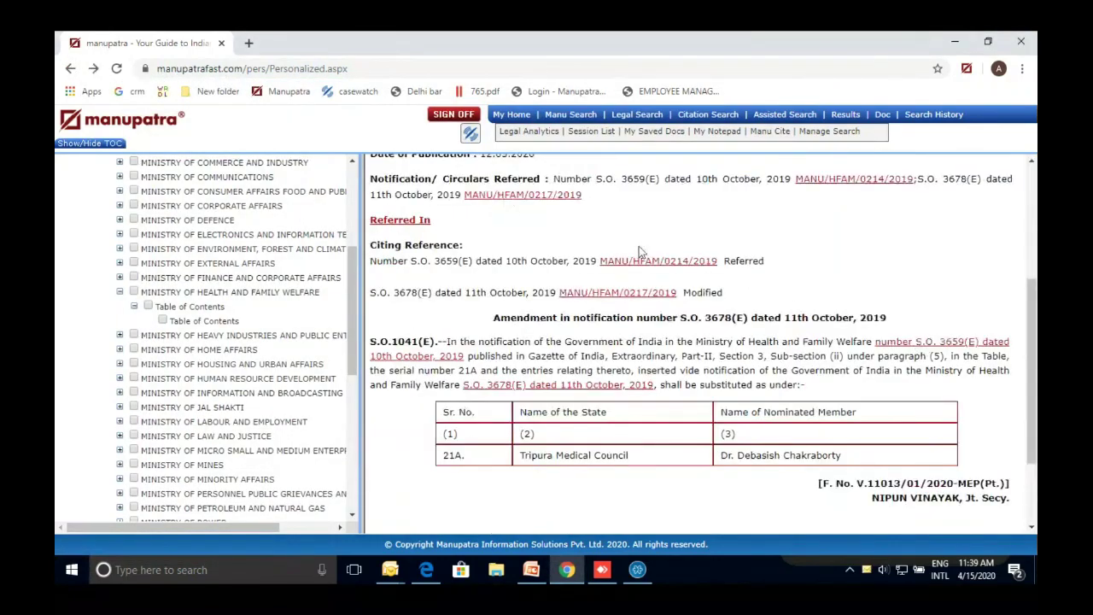
Open the Gazette Copy of notification SO1041(E) by solving the captcha, read the PDF, and close it
scroll(640, 251, "up", 2)
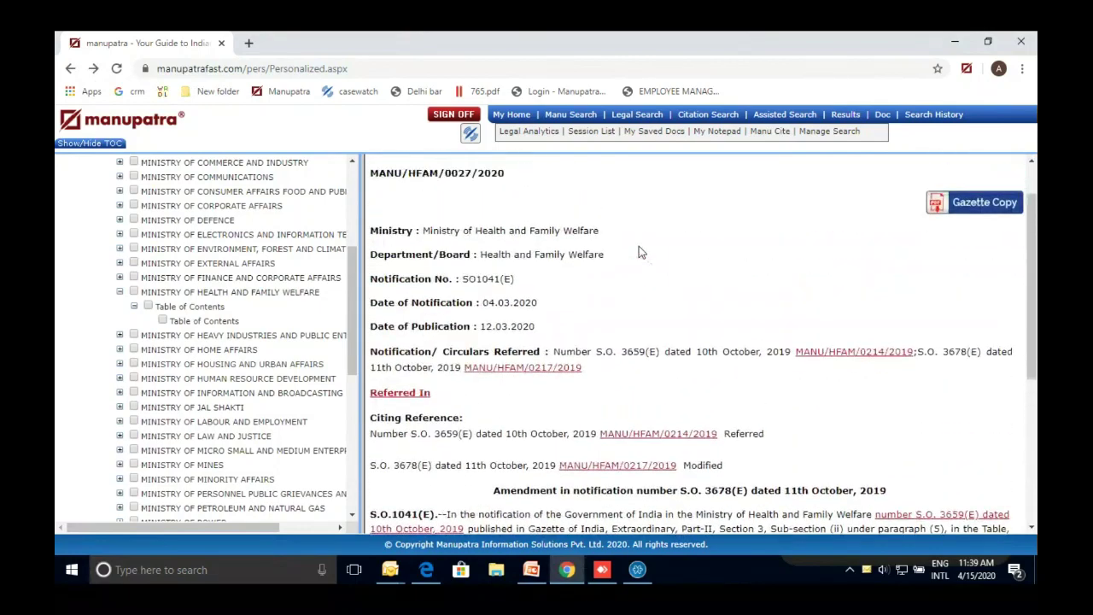
scroll(638, 247, "down", 1)
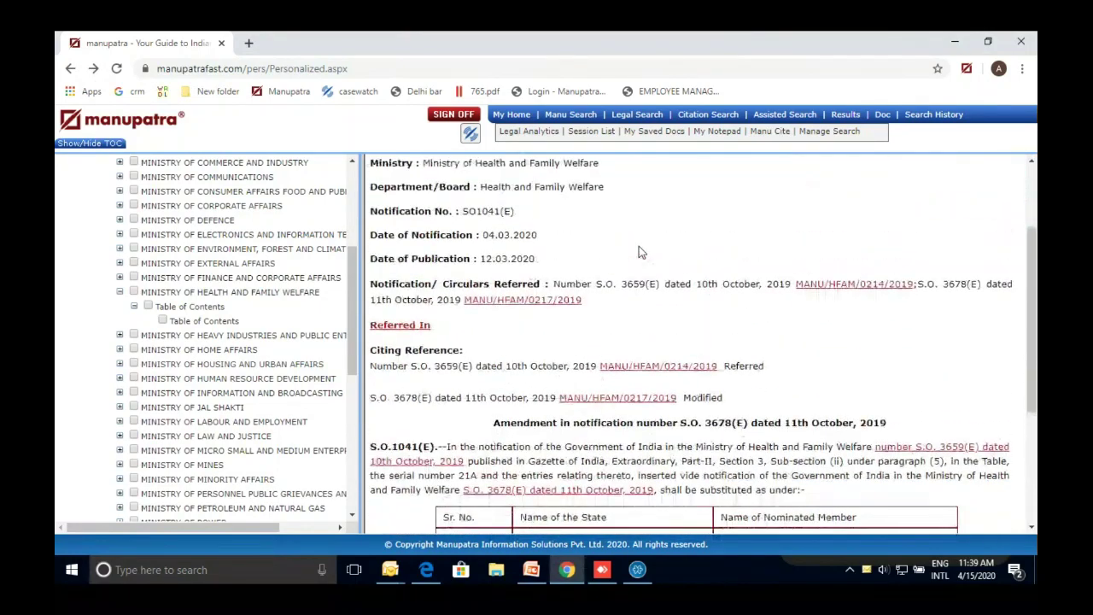
scroll(640, 252, "up", 2)
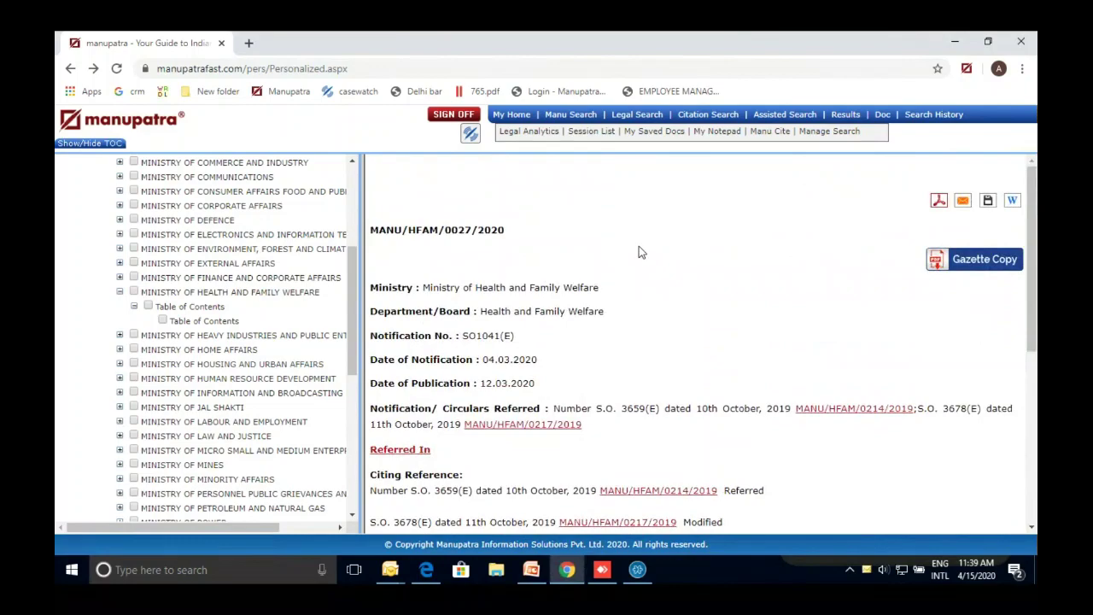
left_click(988, 260)
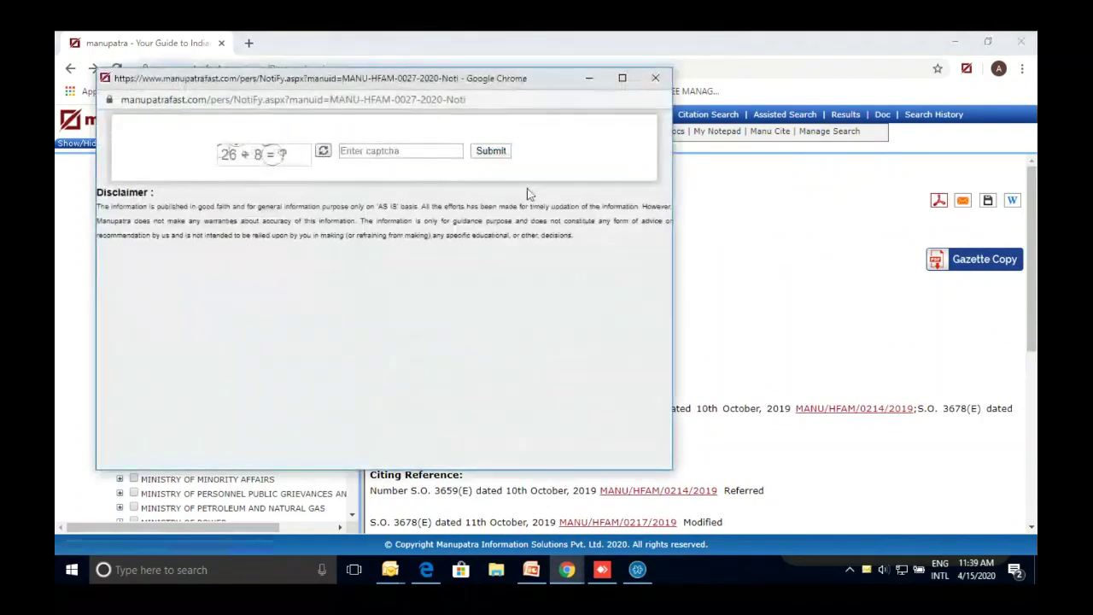
left_click(432, 154)
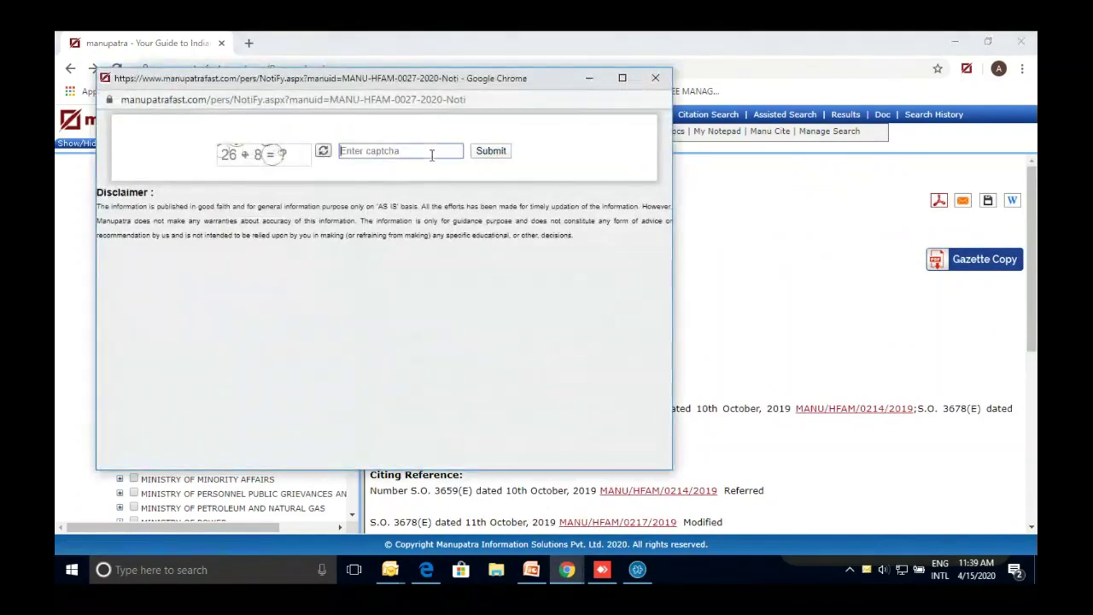
type("34")
left_click(500, 152)
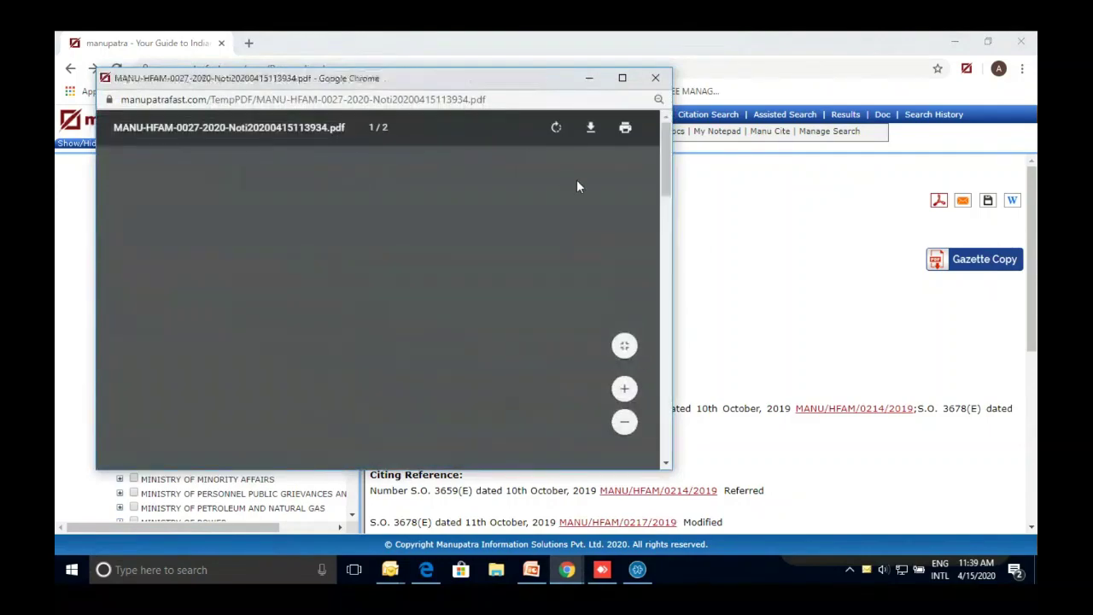
scroll(577, 186, "down", 10)
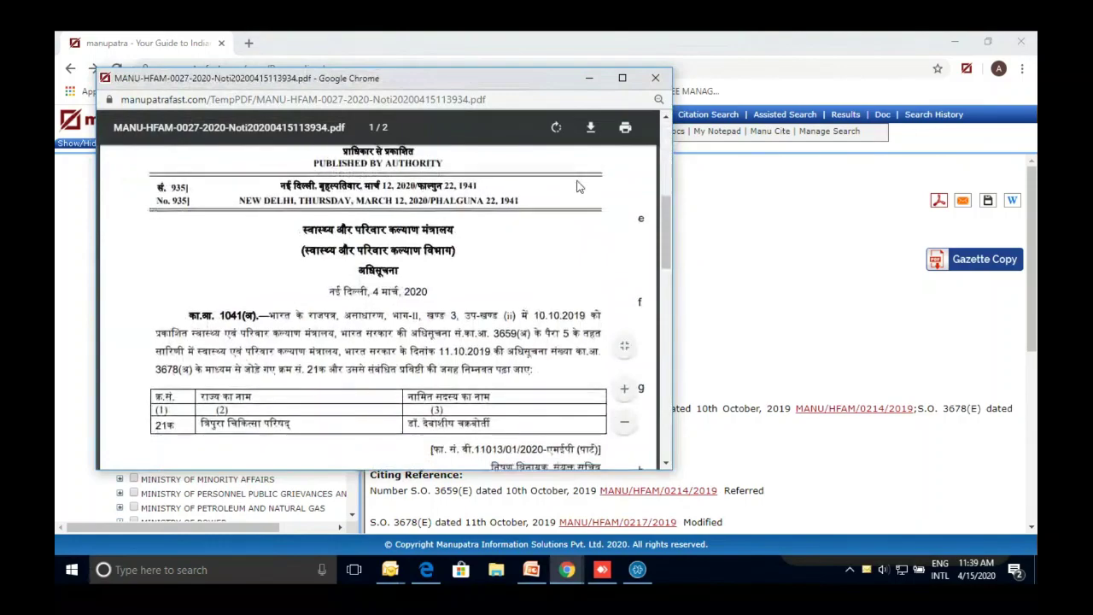
left_click(655, 77)
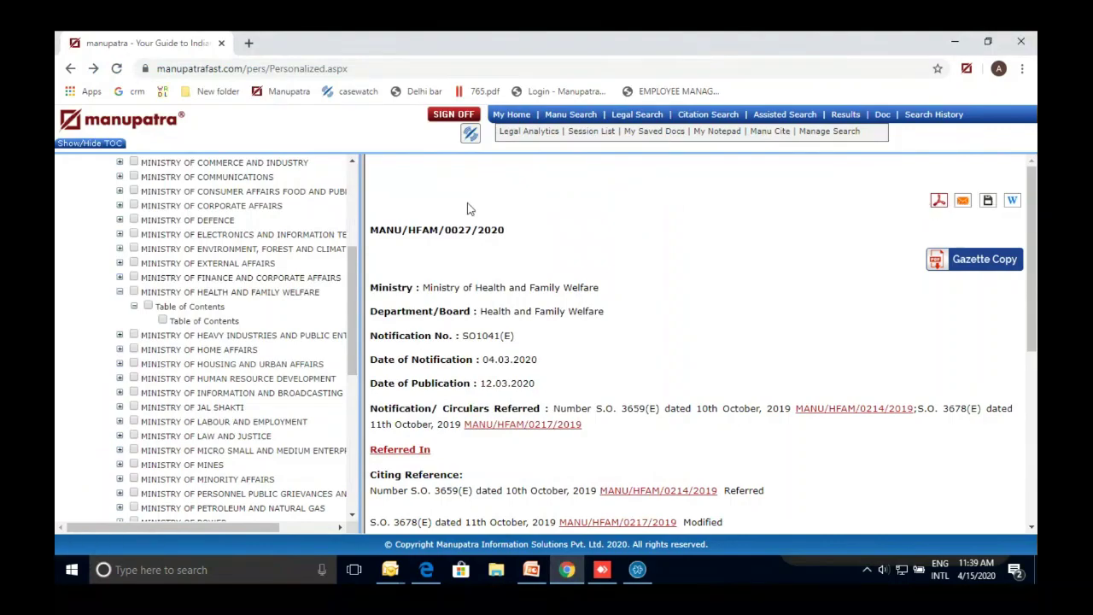
Collapse Notifications and Circulars, and expand Central under Bare Acts (Statutes) / Rules and Regulations
scroll(282, 239, "up", 5)
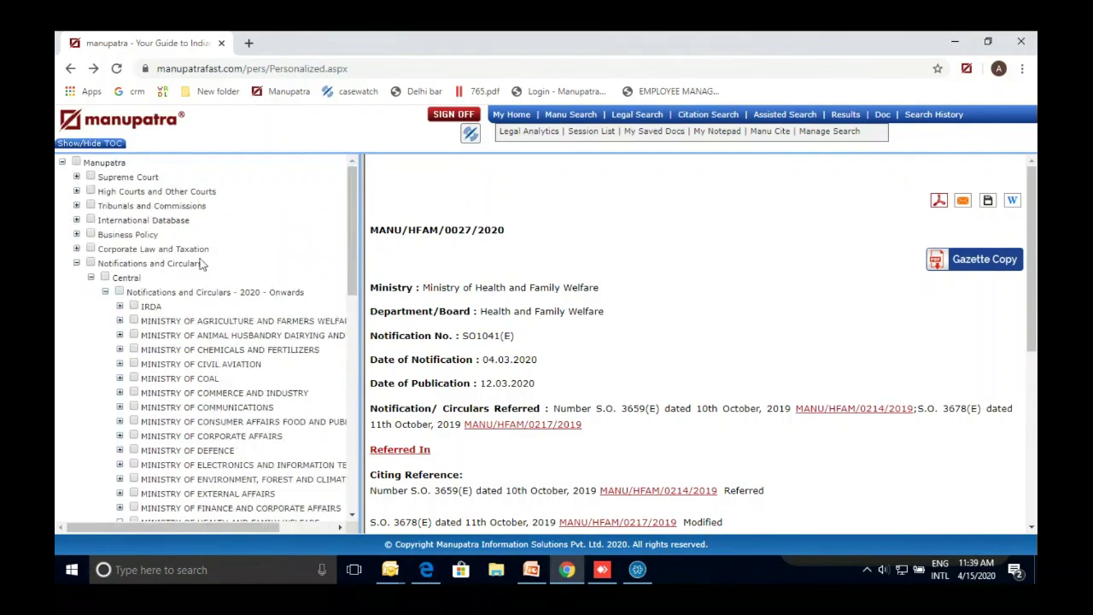
left_click(105, 292)
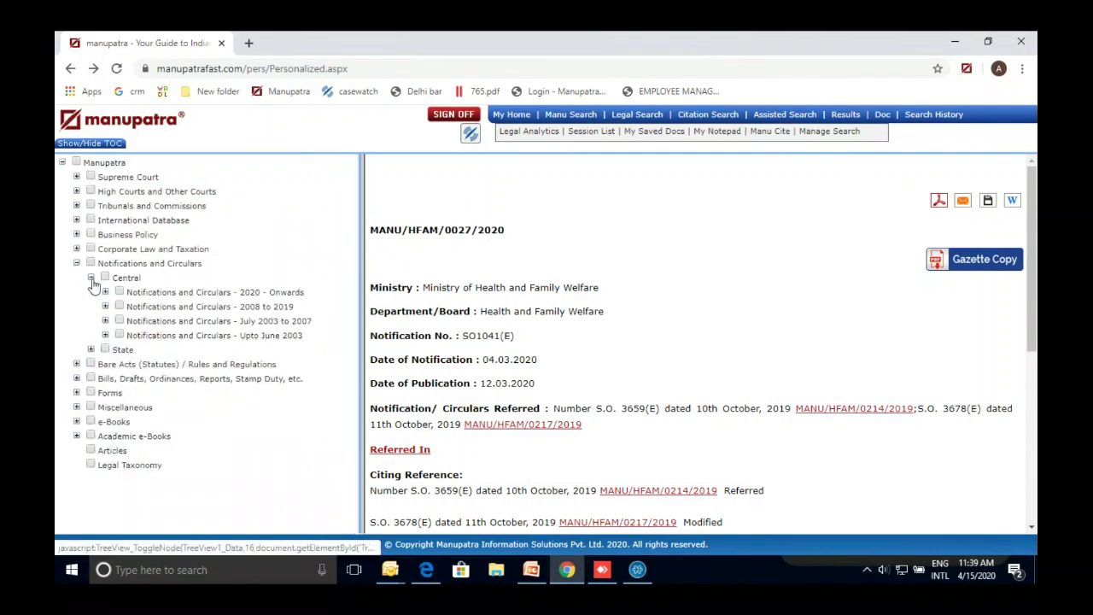
left_click(76, 263)
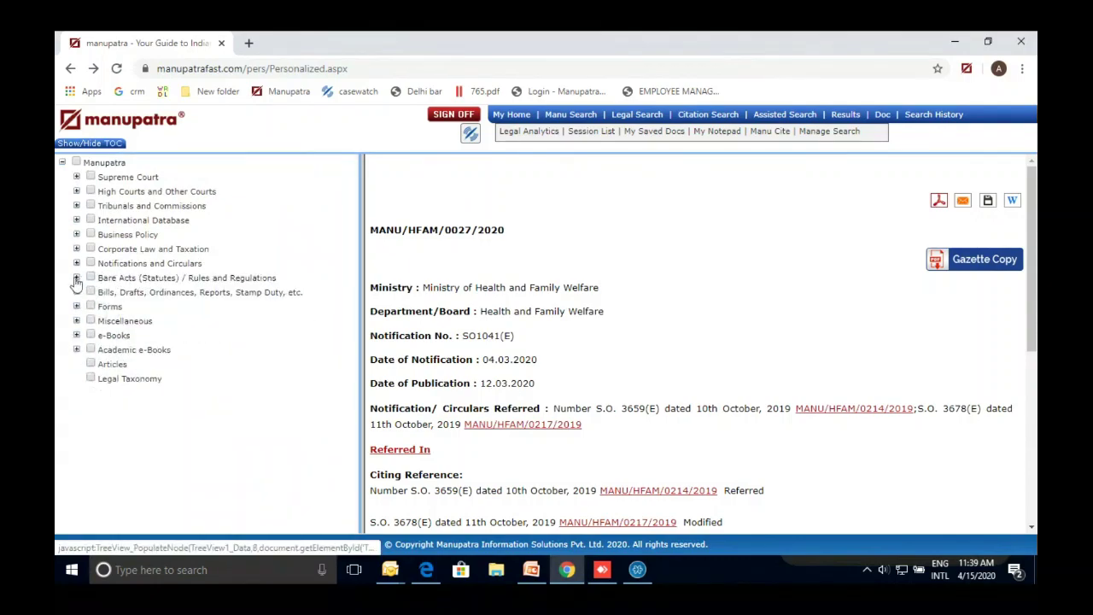
left_click(76, 279)
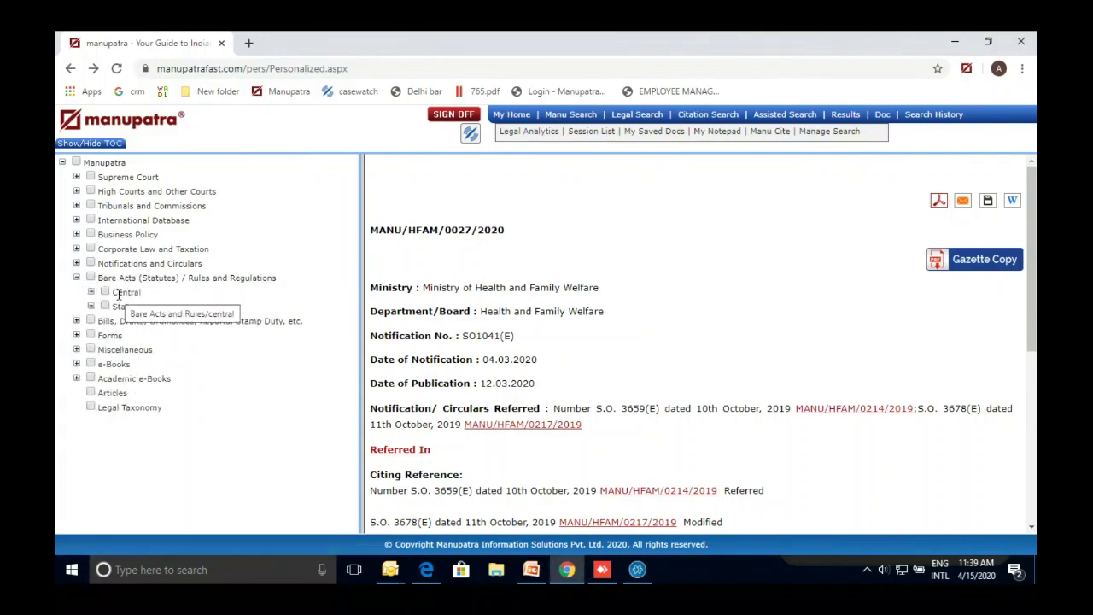
left_click(91, 292)
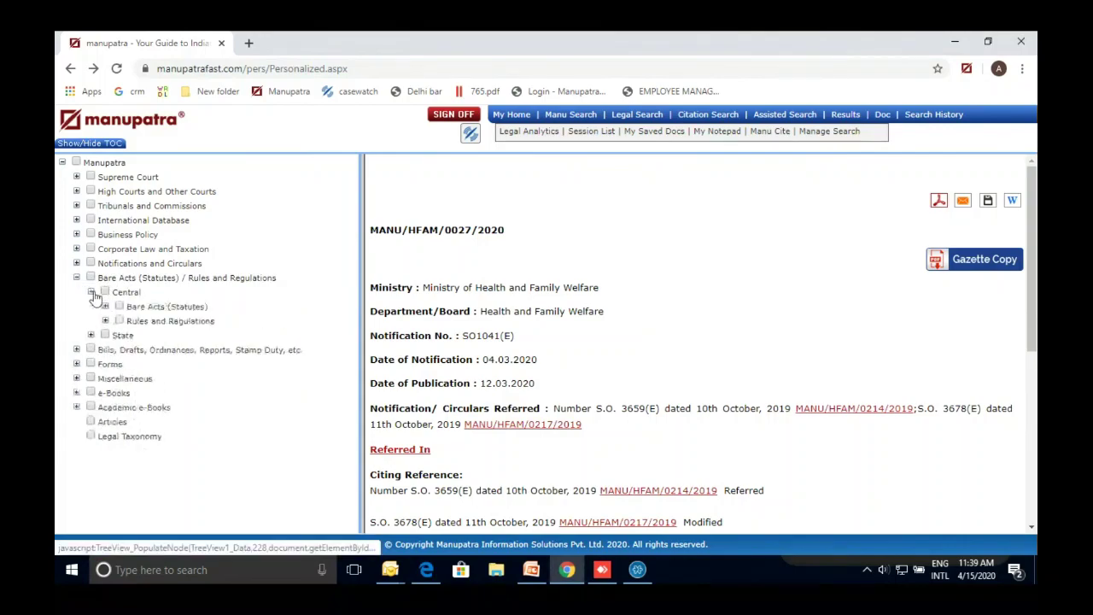
left_click(91, 292)
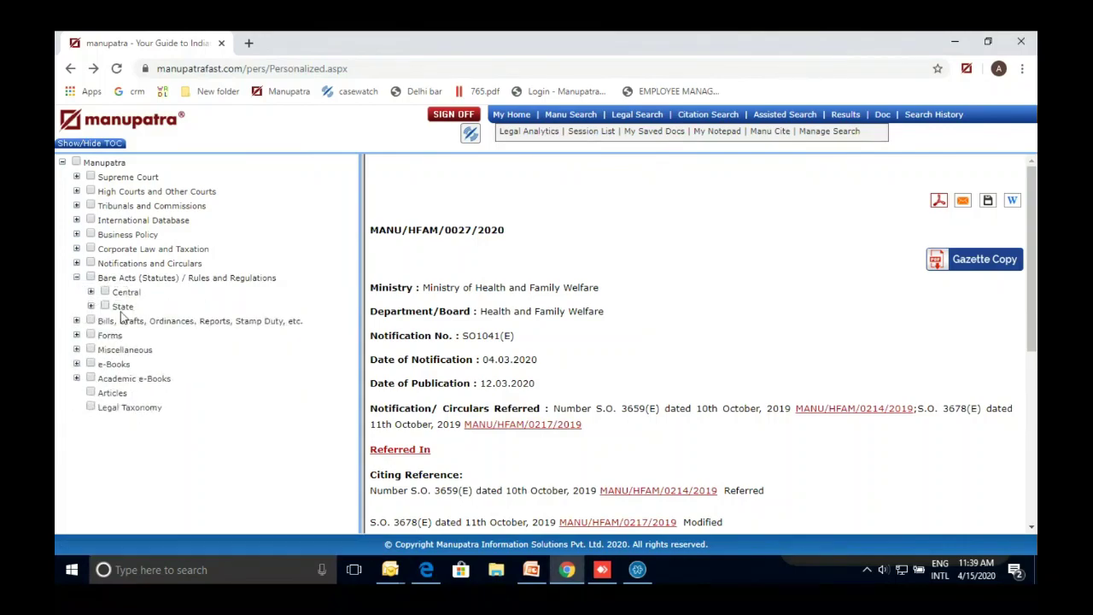
left_click(90, 292)
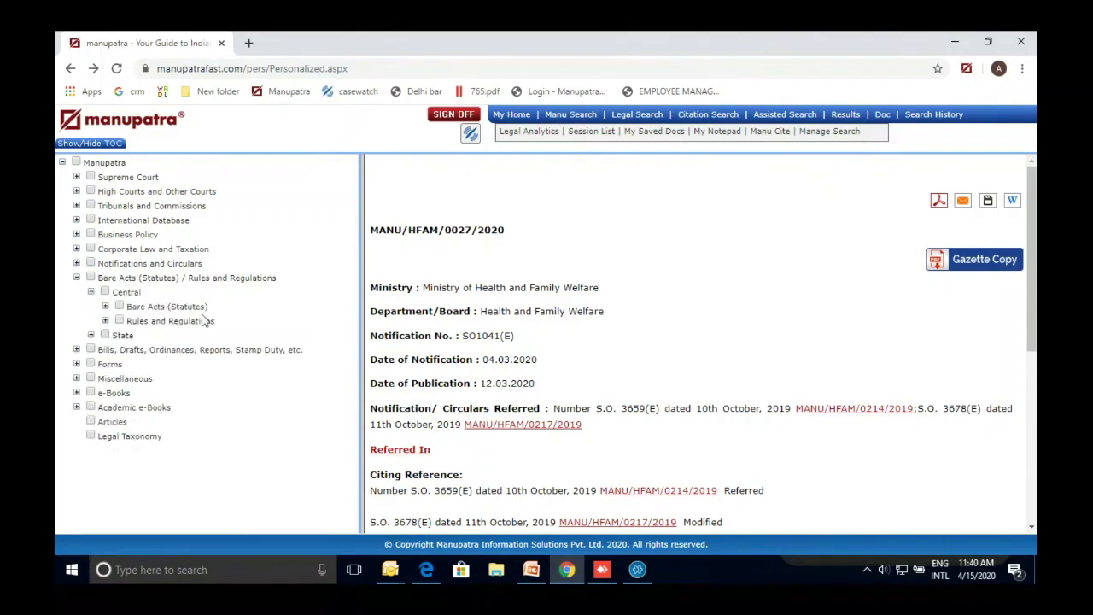
Open the table of contents for central Bare Acts (Statutes), view the Industry Wise classification, and return to the Acts/Statutes list
left_click(105, 305)
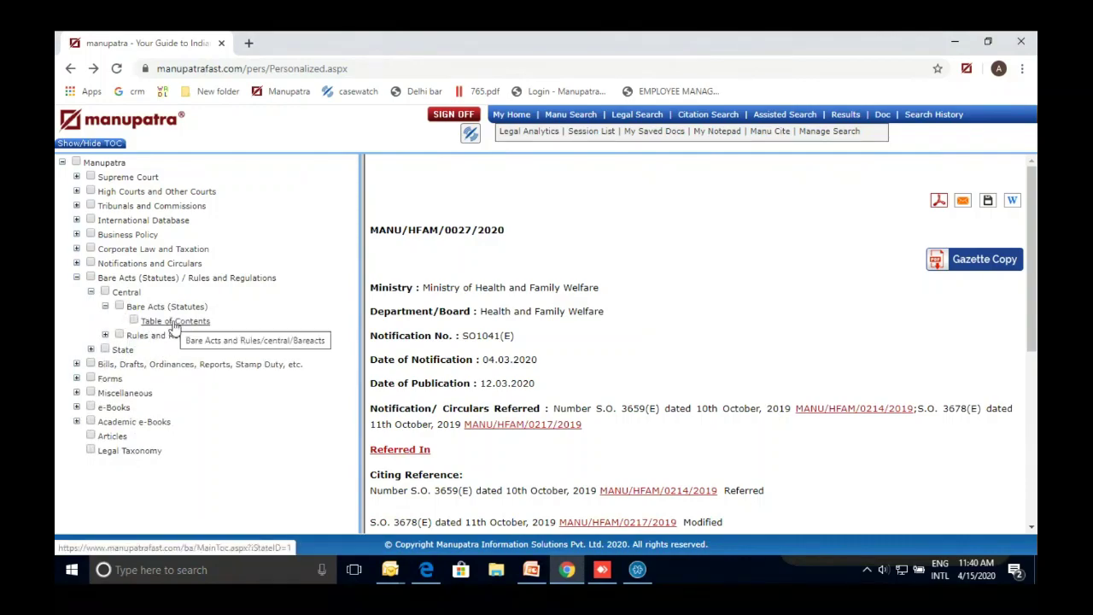
left_click(174, 322)
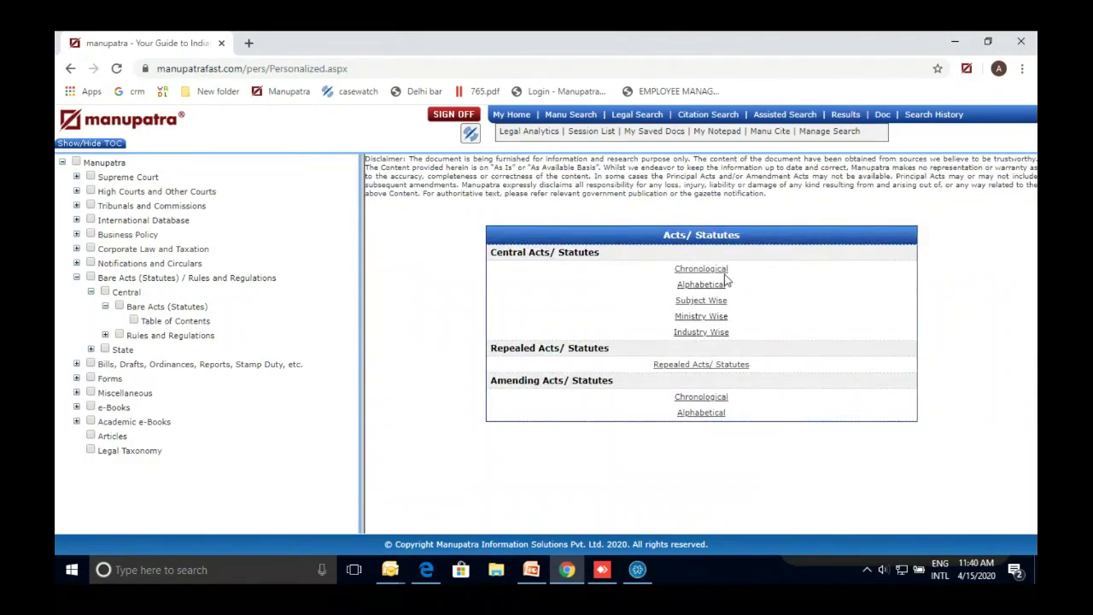
left_click(711, 333)
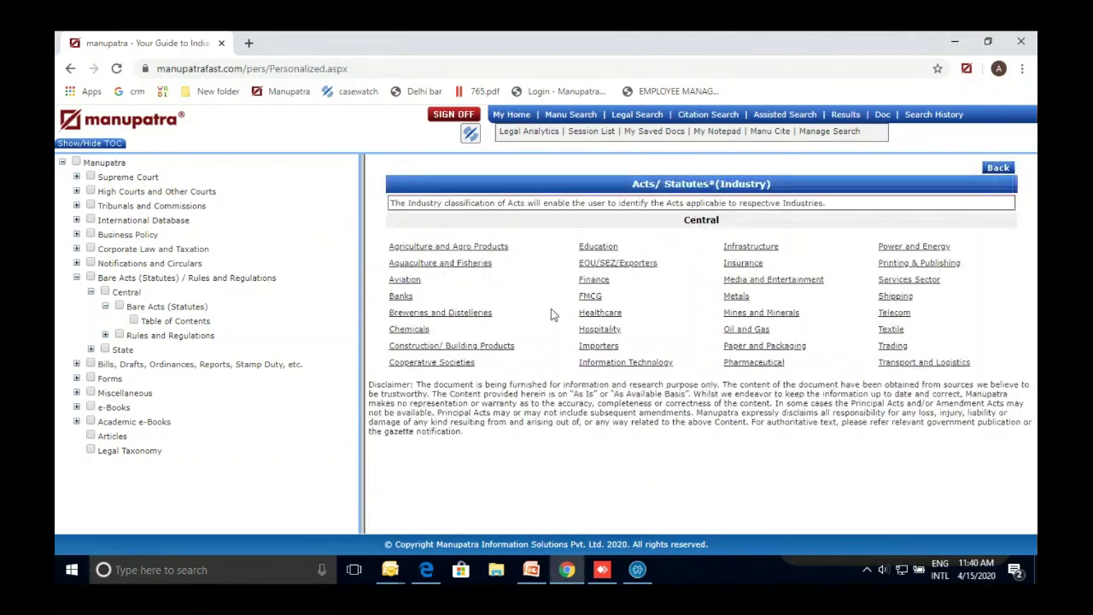
left_click(70, 68)
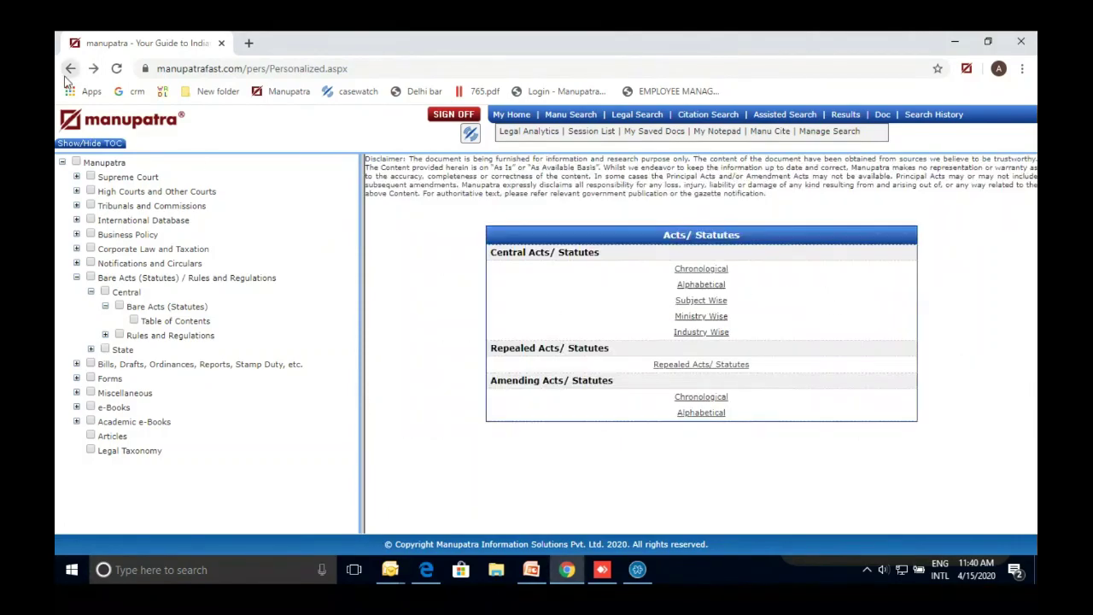
Open the alphabetical list of Central Acts/Statutes and look through its titles and miscellaneous details
left_click(687, 287)
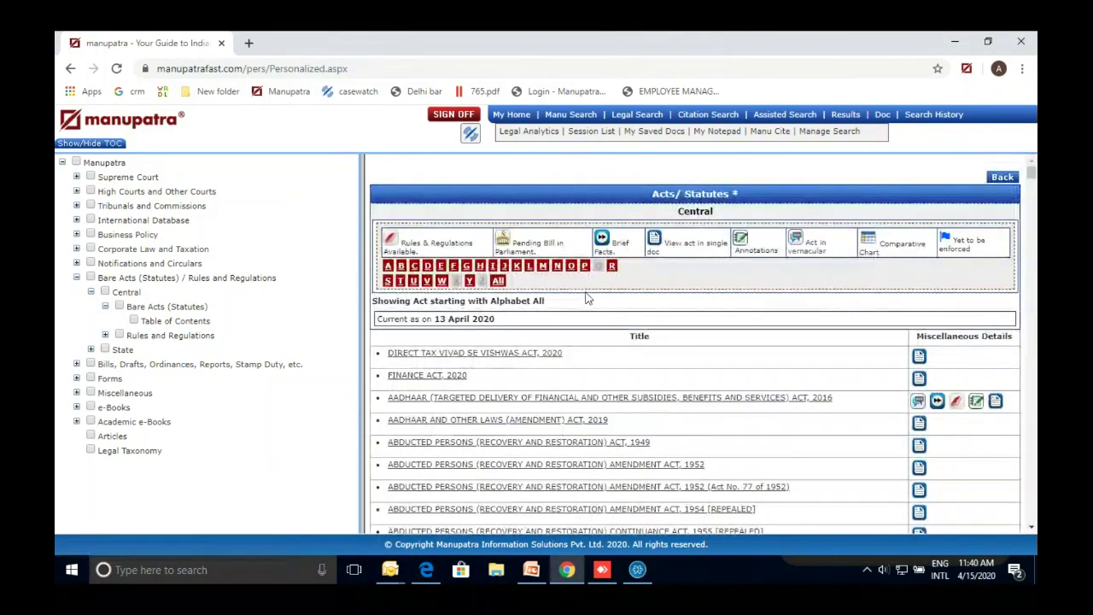
scroll(586, 298, "down", 2)
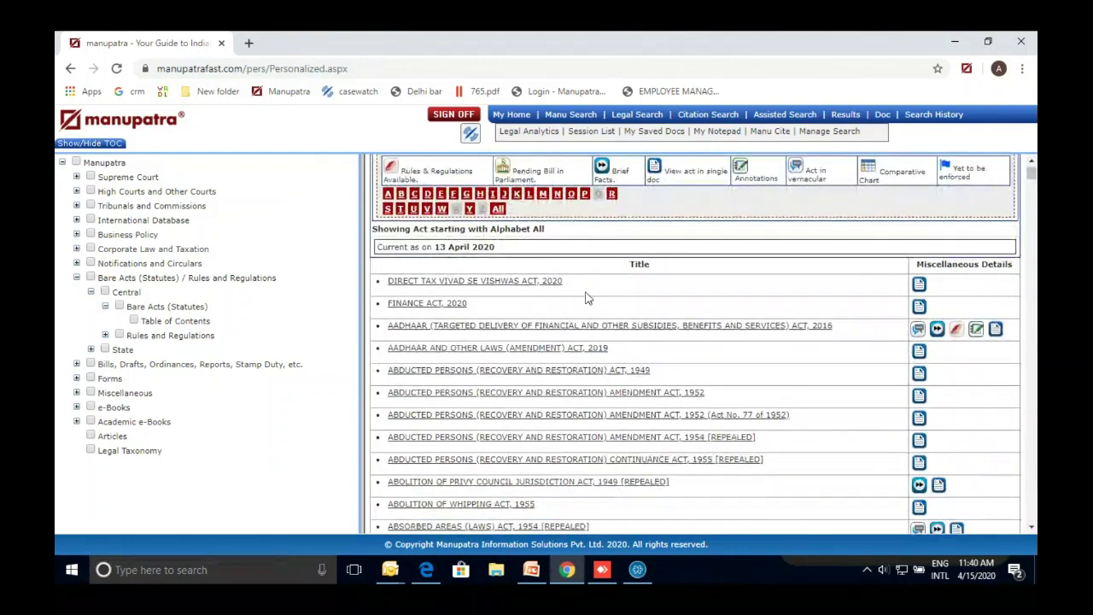
scroll(587, 298, "down", 1)
scroll(586, 298, "down", 2)
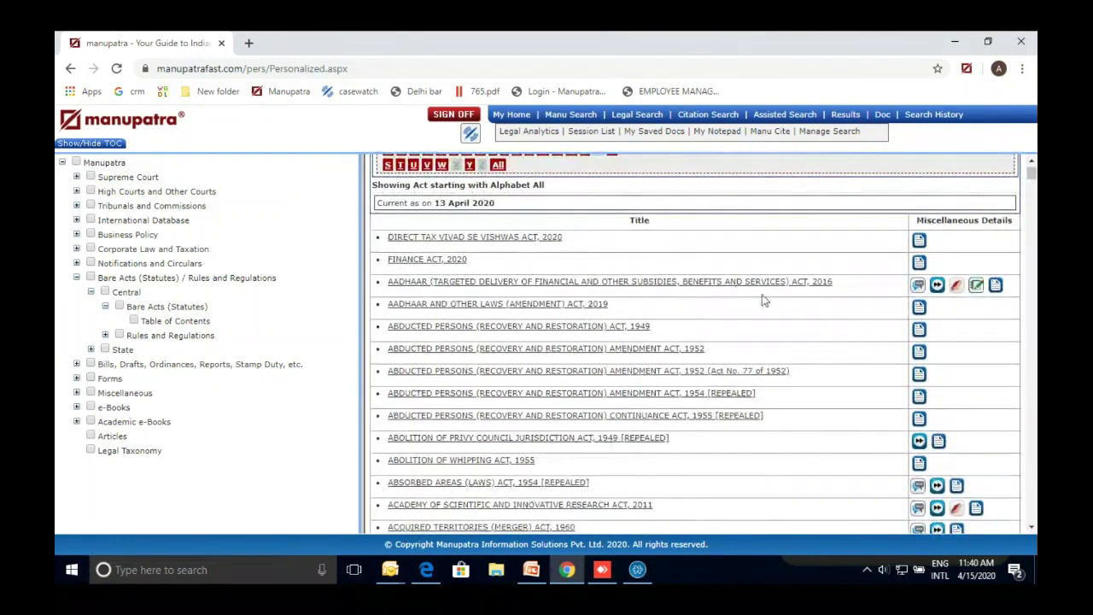
double_click(628, 309)
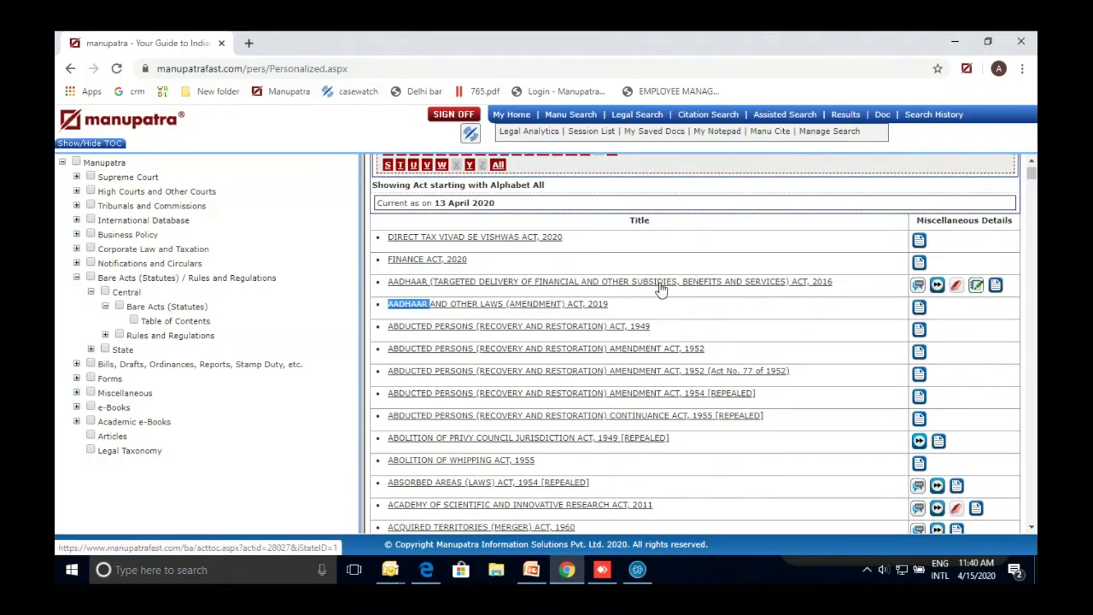
left_click(711, 304)
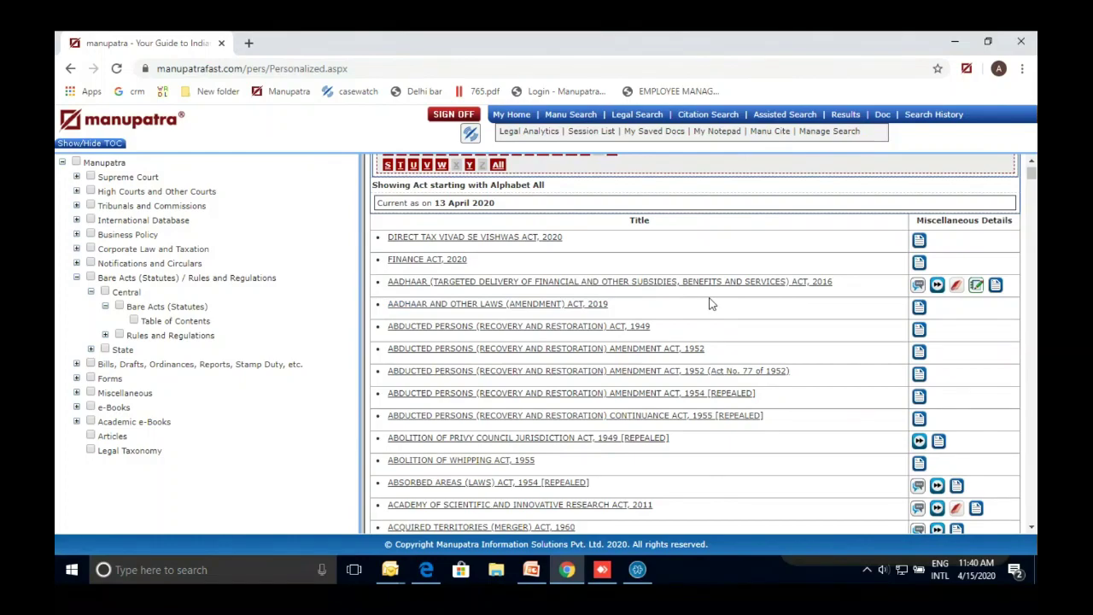
Search the page for "consumer", close the search, and examine the Consumer Protection Act entries of 1986 and 2019
key("ctrl+f")
type("cons")
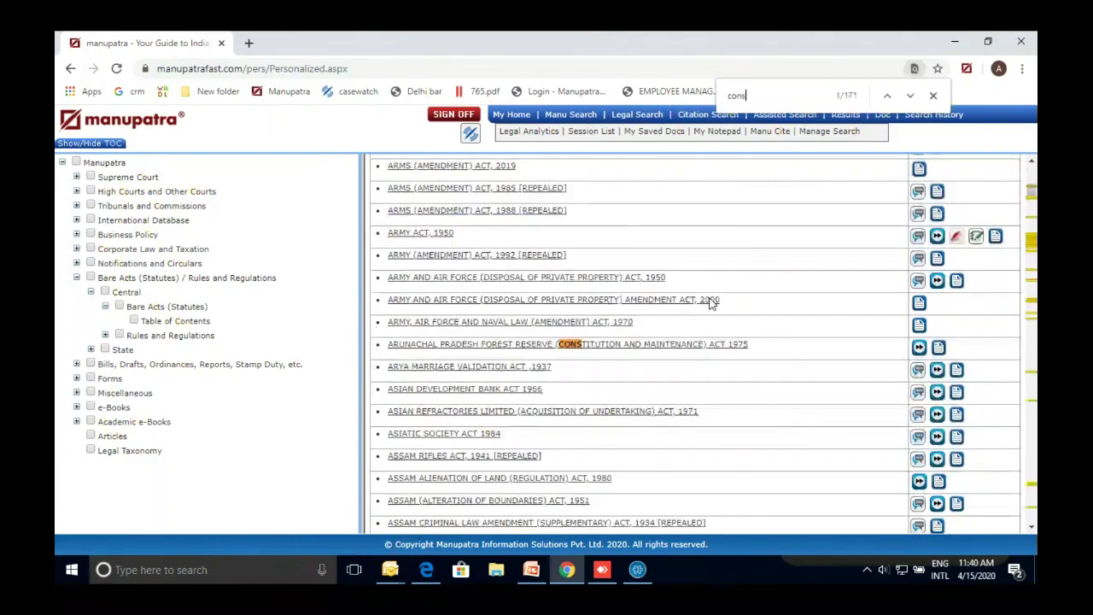
type("umer")
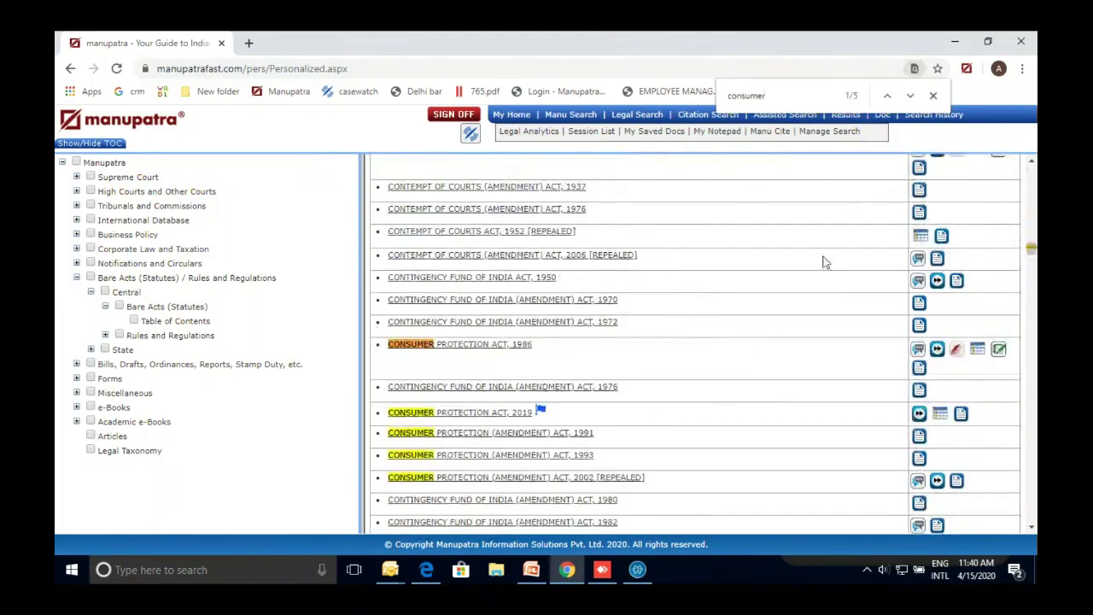
left_click(933, 96)
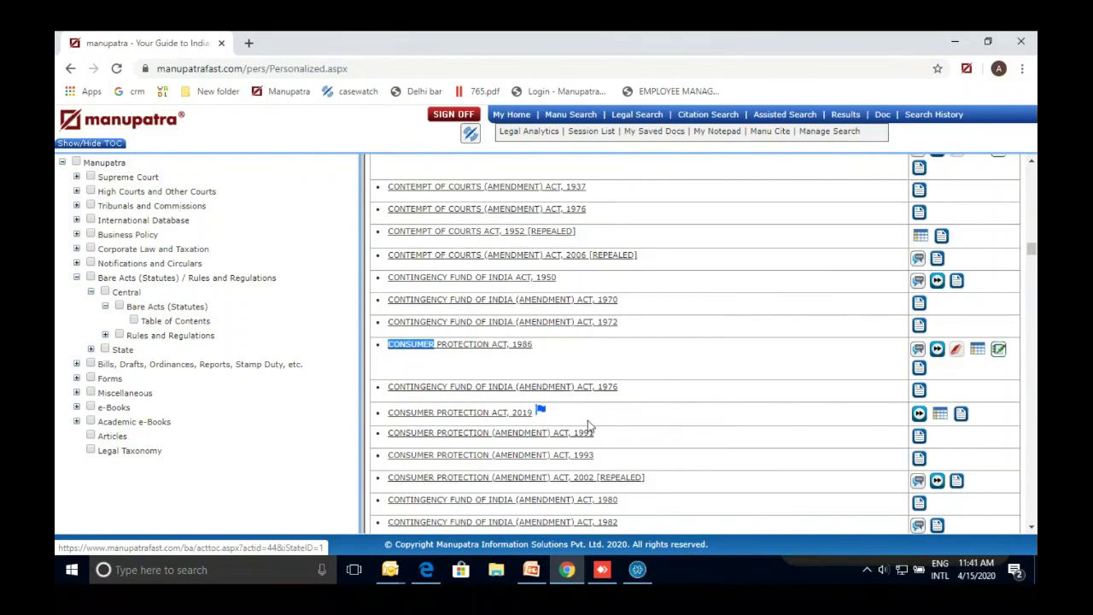
mouse_move(541, 409)
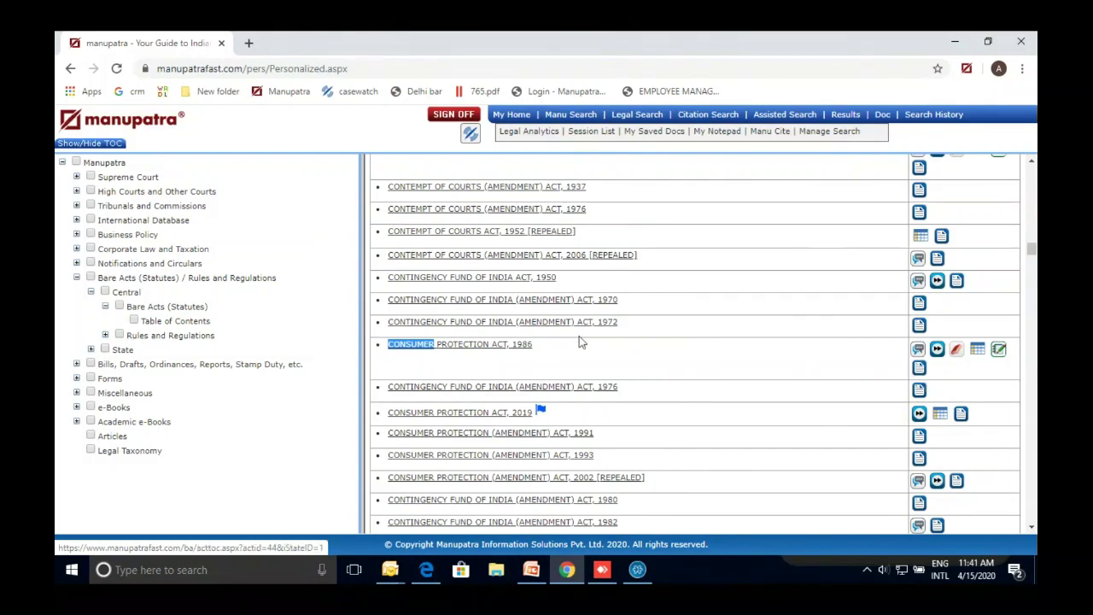
Open the Consumer Protection Act, 1986 as a single document and read its opening text
left_click(920, 374)
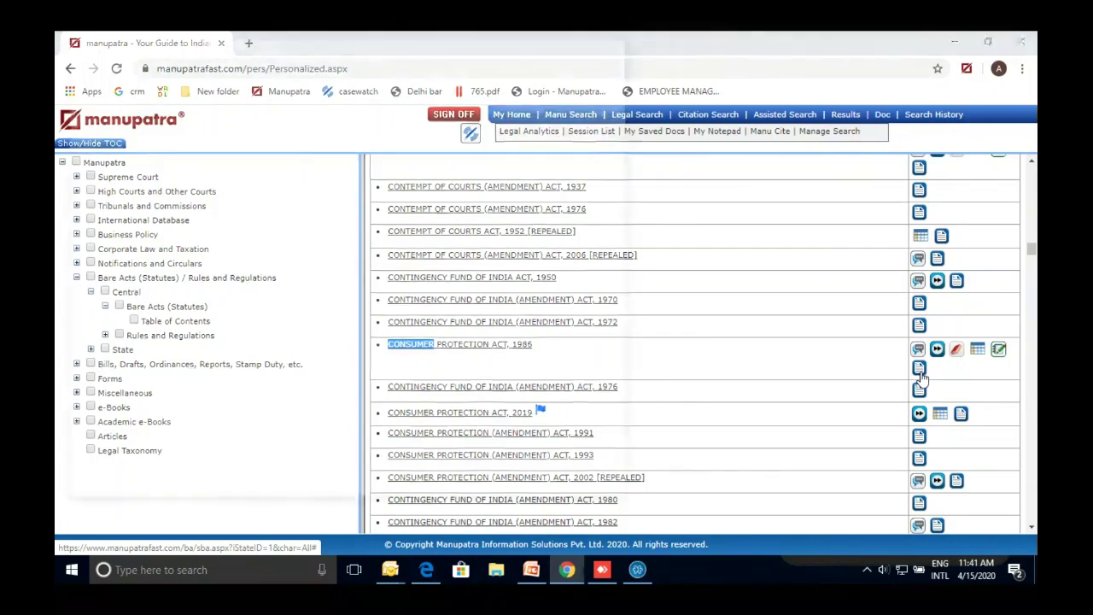
scroll(443, 243, "down", 2)
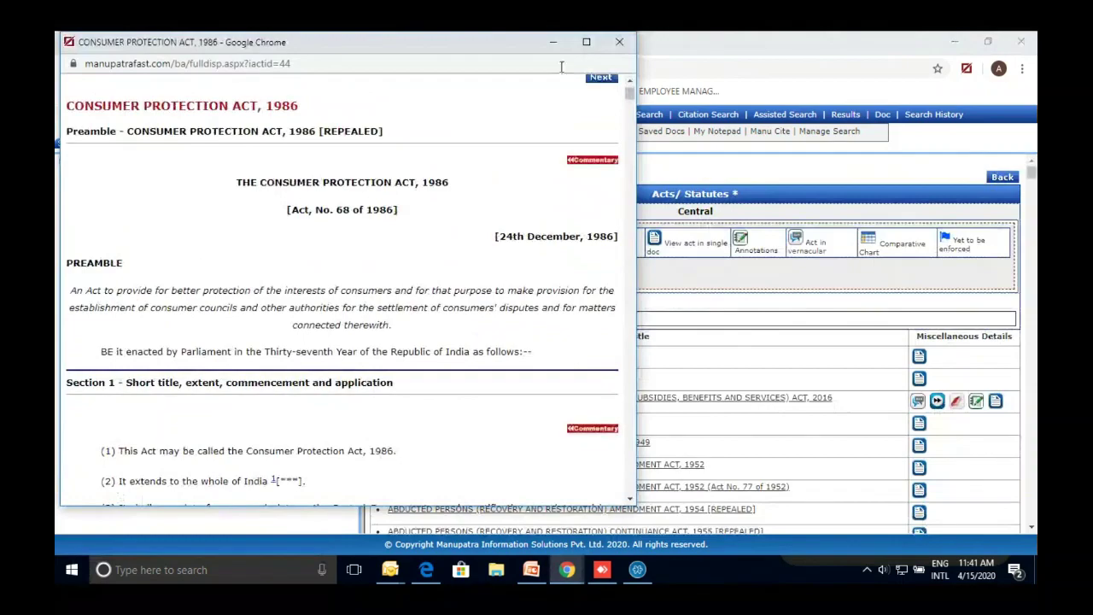
Enlarge the Consumer Protection Act, 1986 document and examine its preamble, Sections 1 and 2, footnotes and commentary links, highlighting Section 1(1)
left_click(586, 41)
scroll(494, 180, "down", 1)
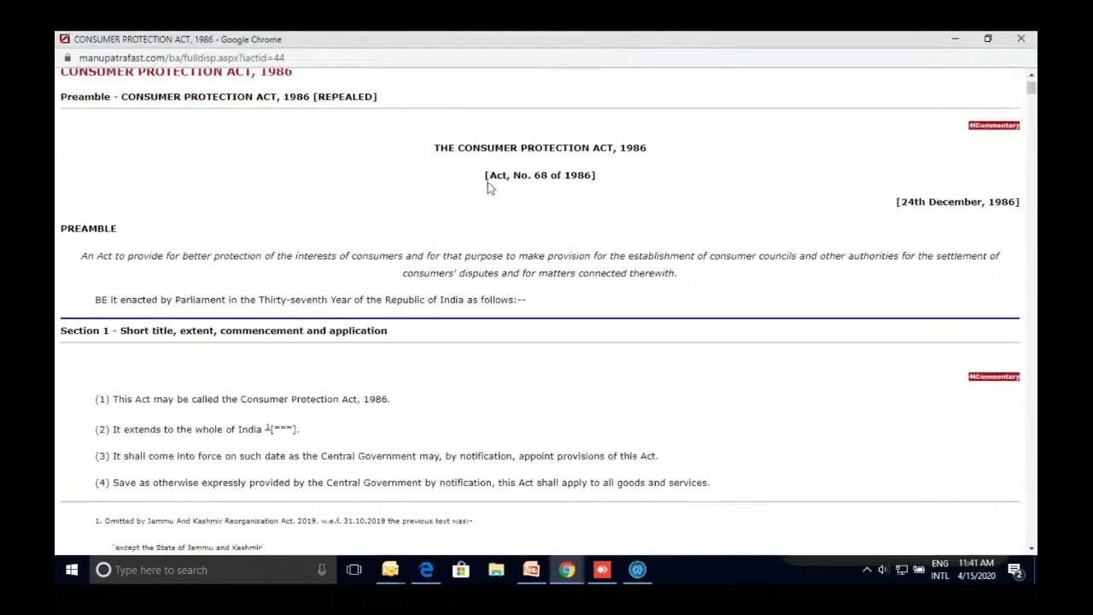
scroll(489, 186, "down", 5)
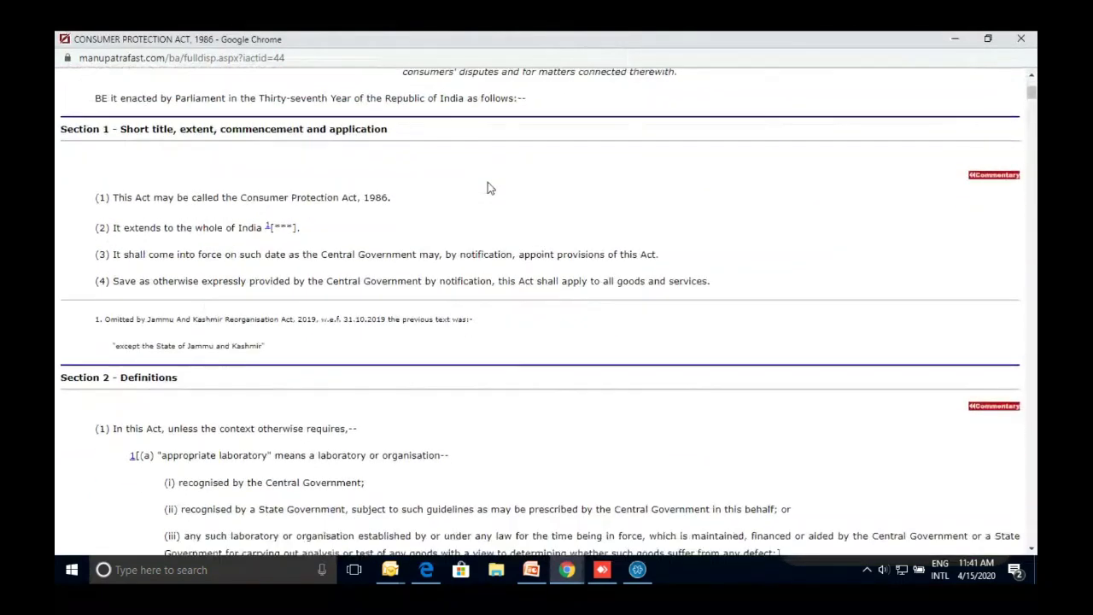
scroll(487, 187, "down", 3)
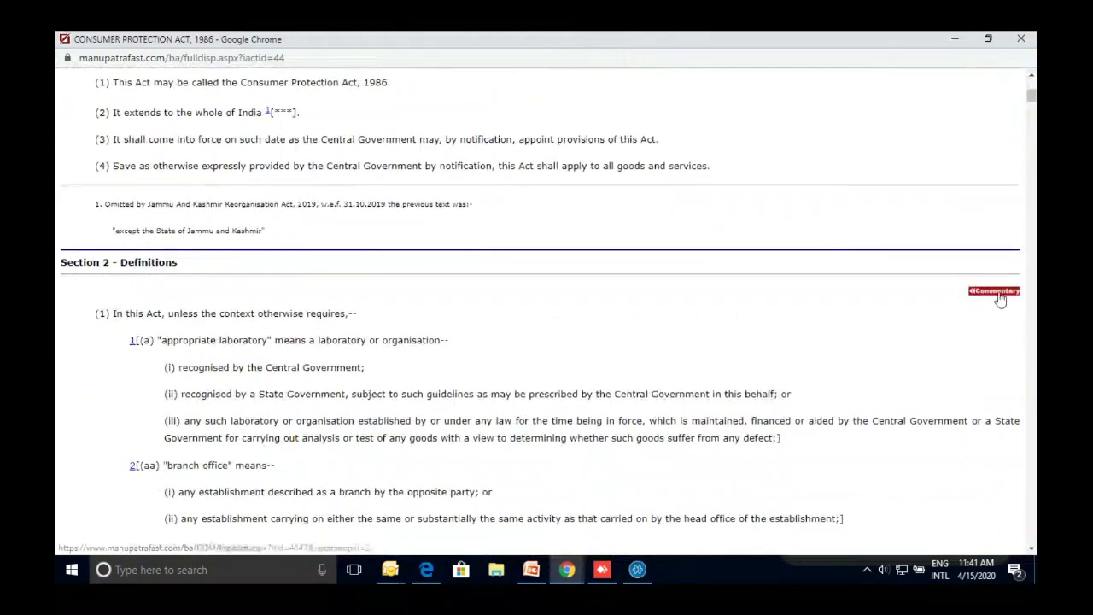
scroll(1000, 296, "down", 4)
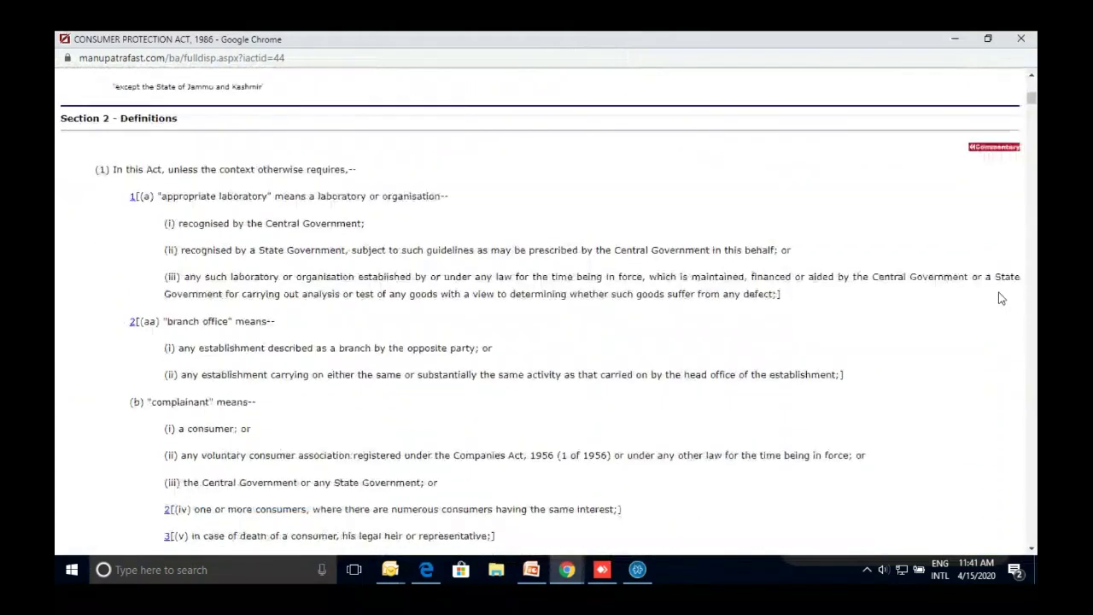
scroll(1000, 297, "up", 10)
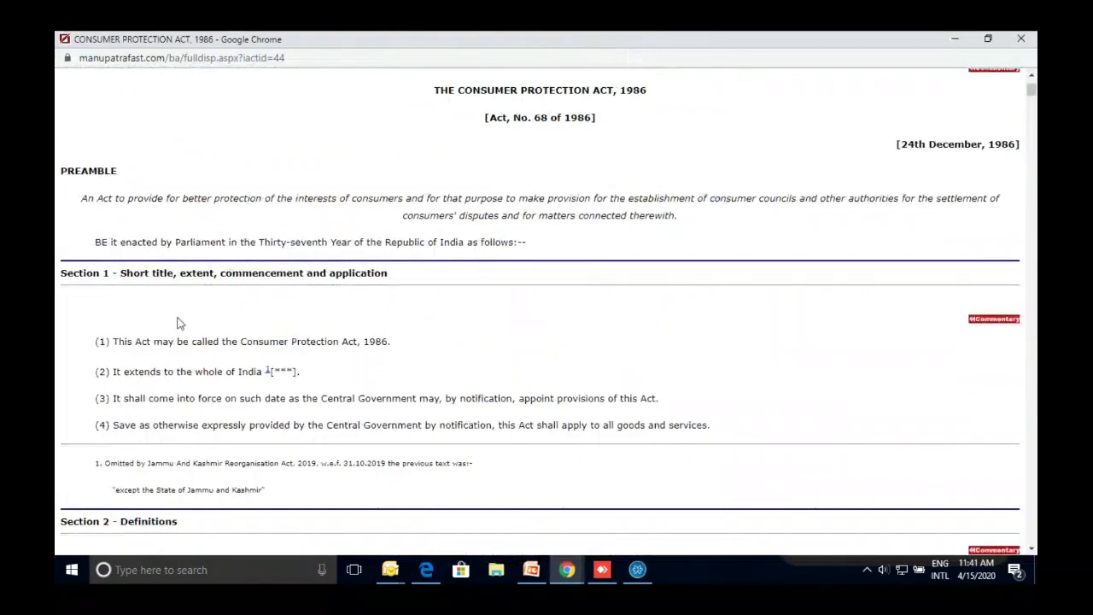
triple_click(168, 340)
scroll(670, 331, "up", 1)
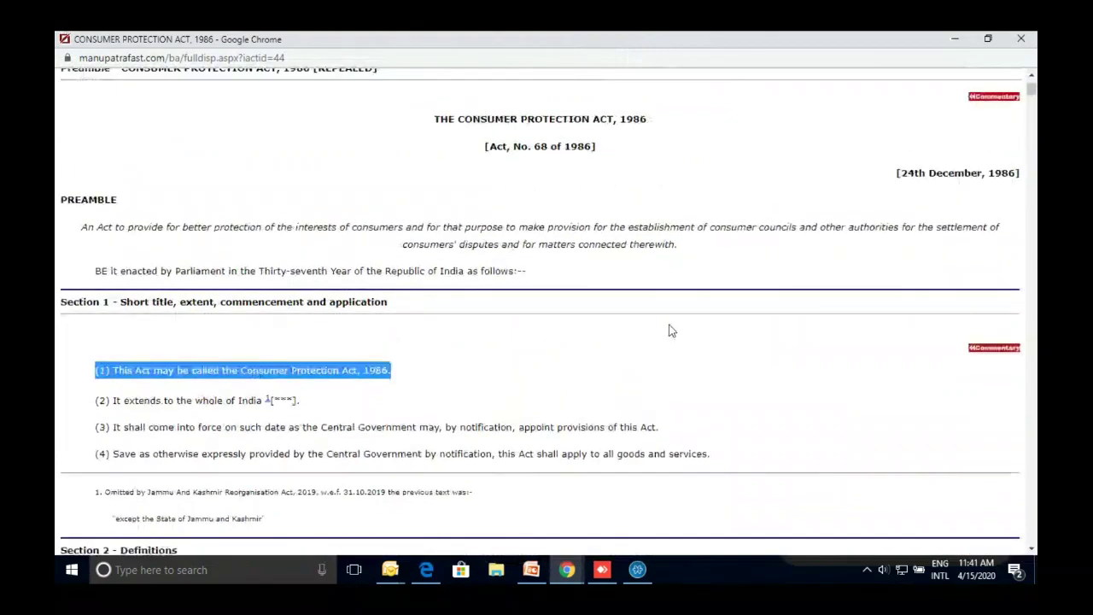
scroll(670, 330, "up", 3)
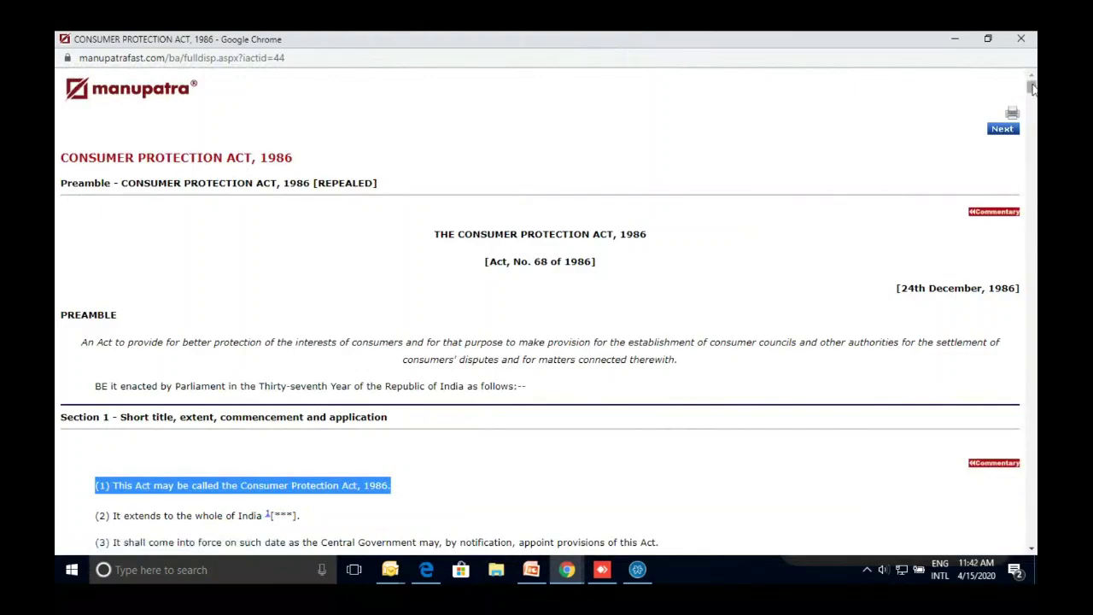
From the footnote above Section 9, view the linked Act 62 of 2002 and return to the 1986 Act
left_click_drag(1032, 88, 1025, 220)
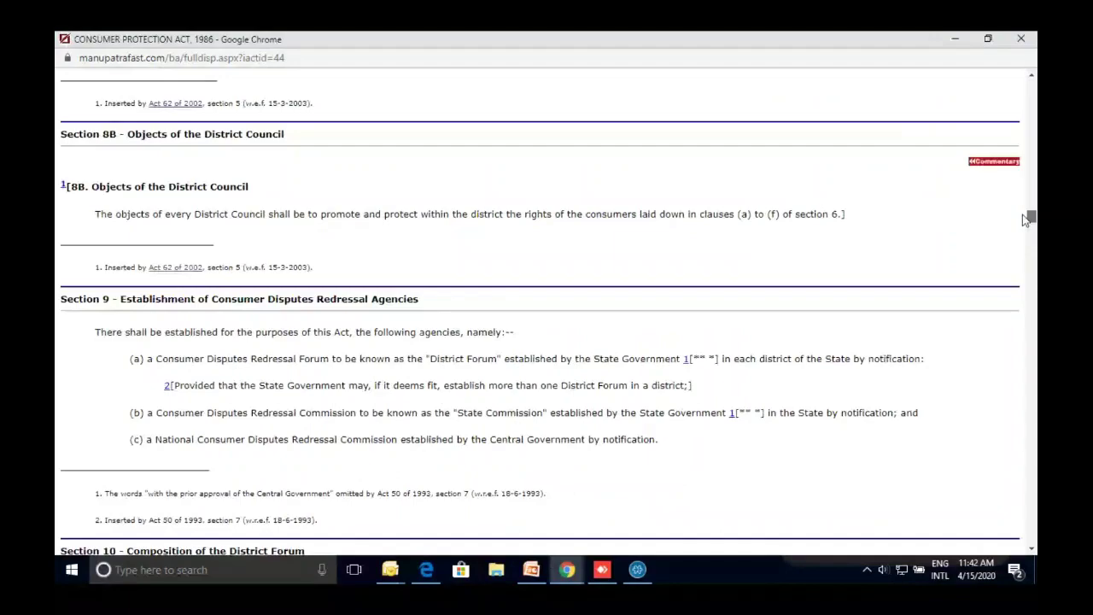
scroll(169, 111, "down", 3)
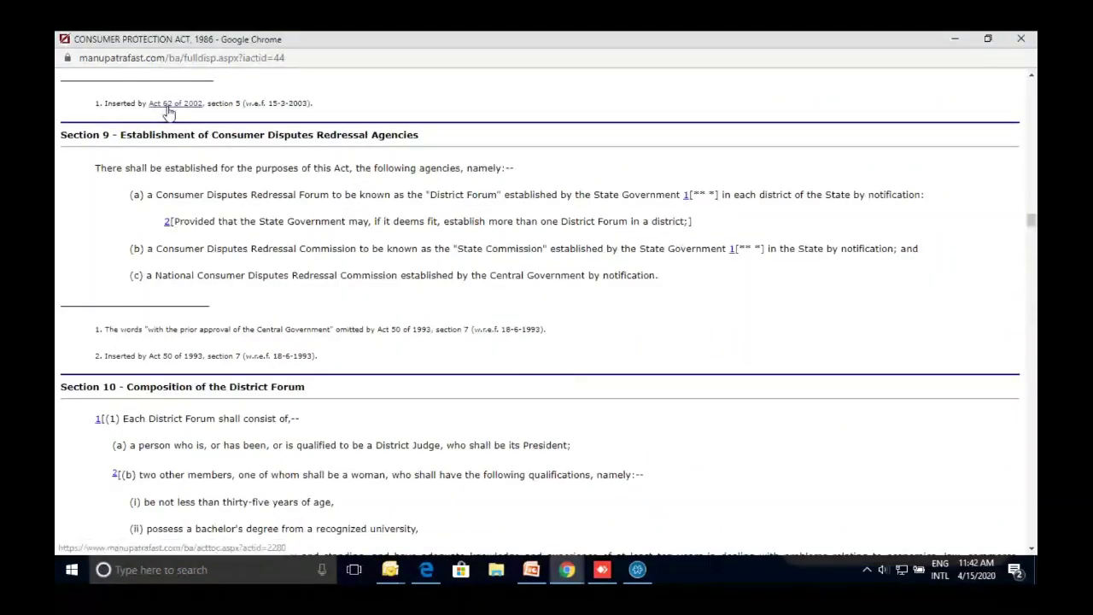
left_click(169, 108)
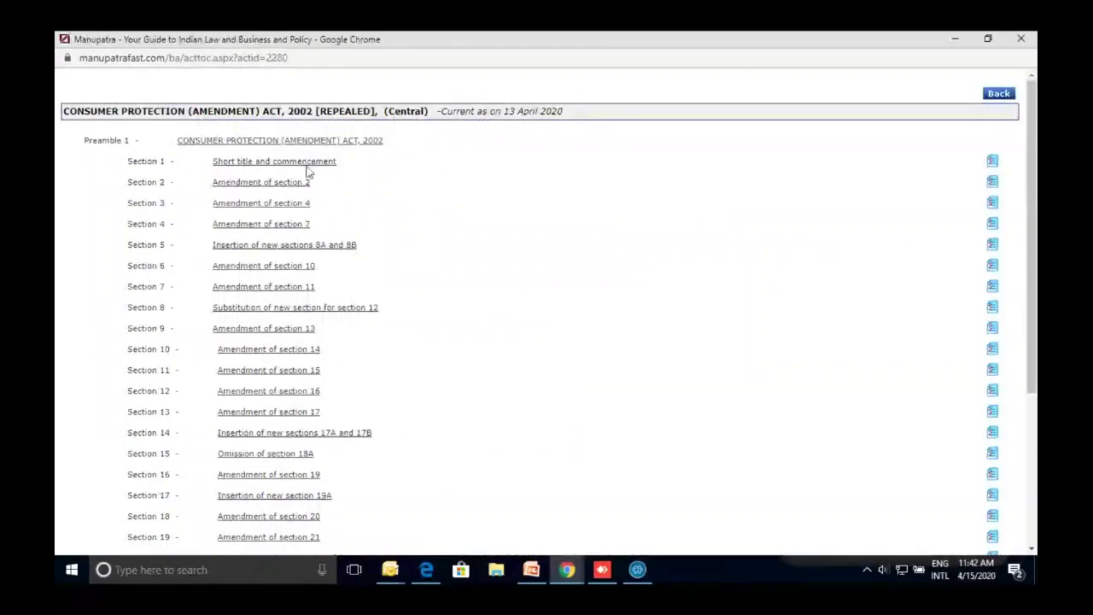
left_click(999, 94)
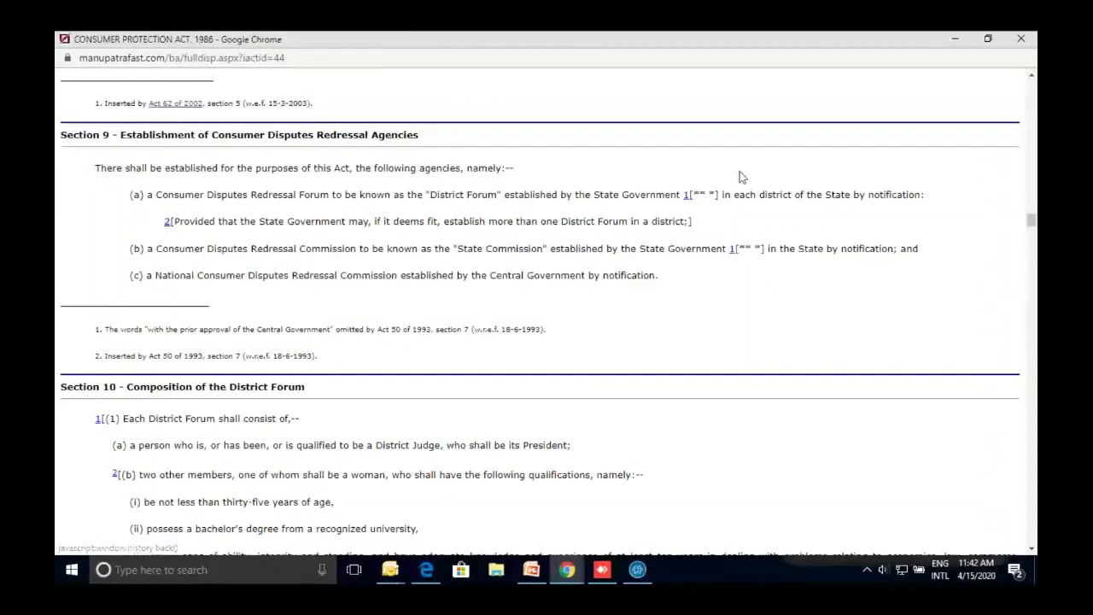
Read the commentary on Section 5, Procedure for meetings of the Central Council, return to the Act, and close its document window
scroll(741, 176, "up", 10)
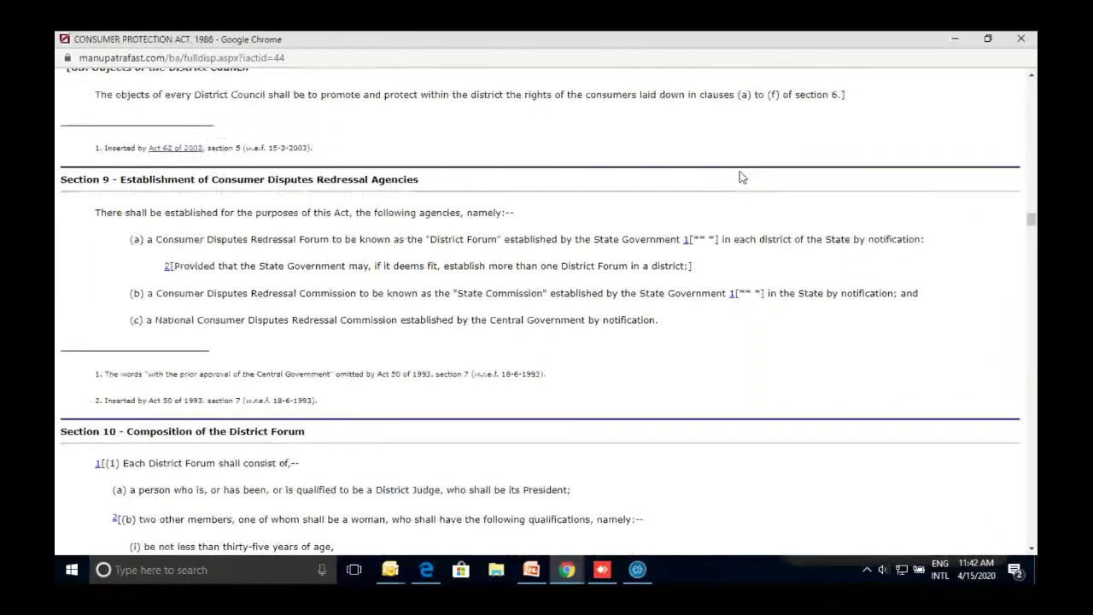
scroll(741, 177, "up", 6)
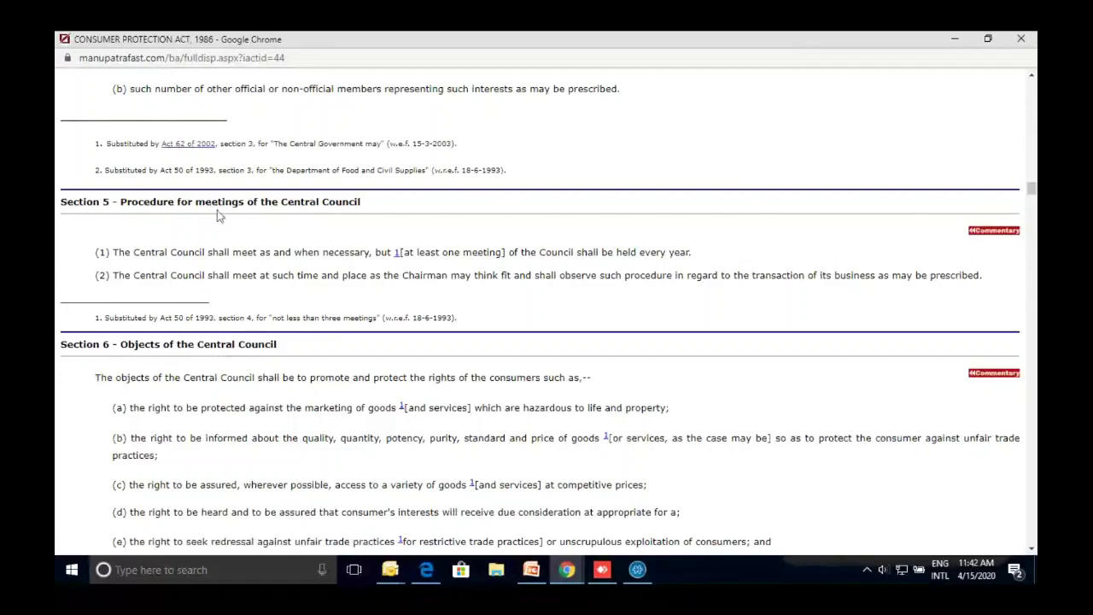
left_click(994, 232)
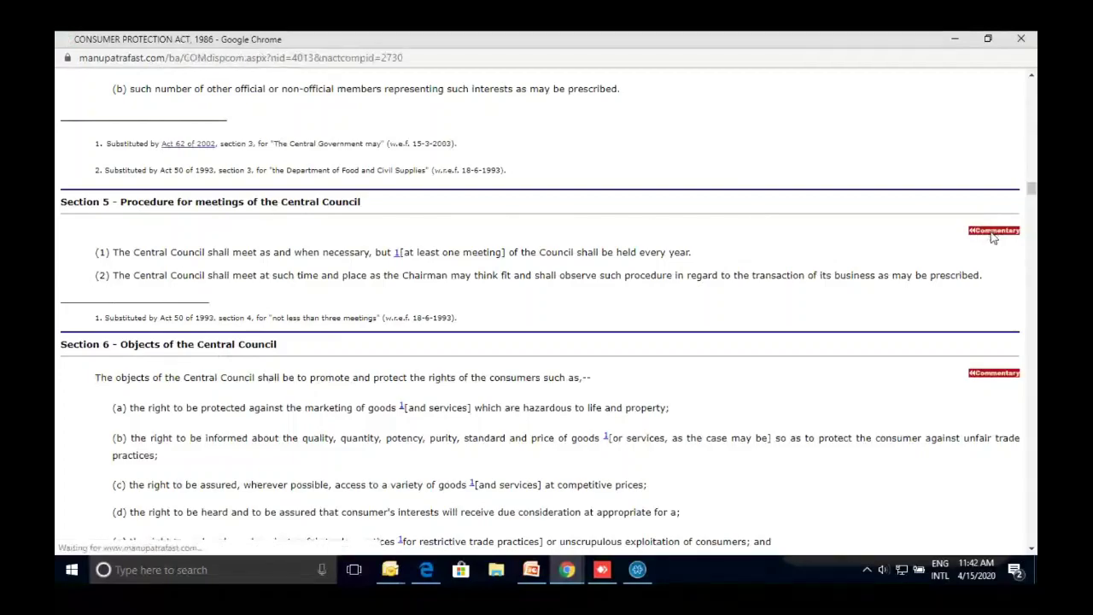
scroll(471, 239, "down", 4)
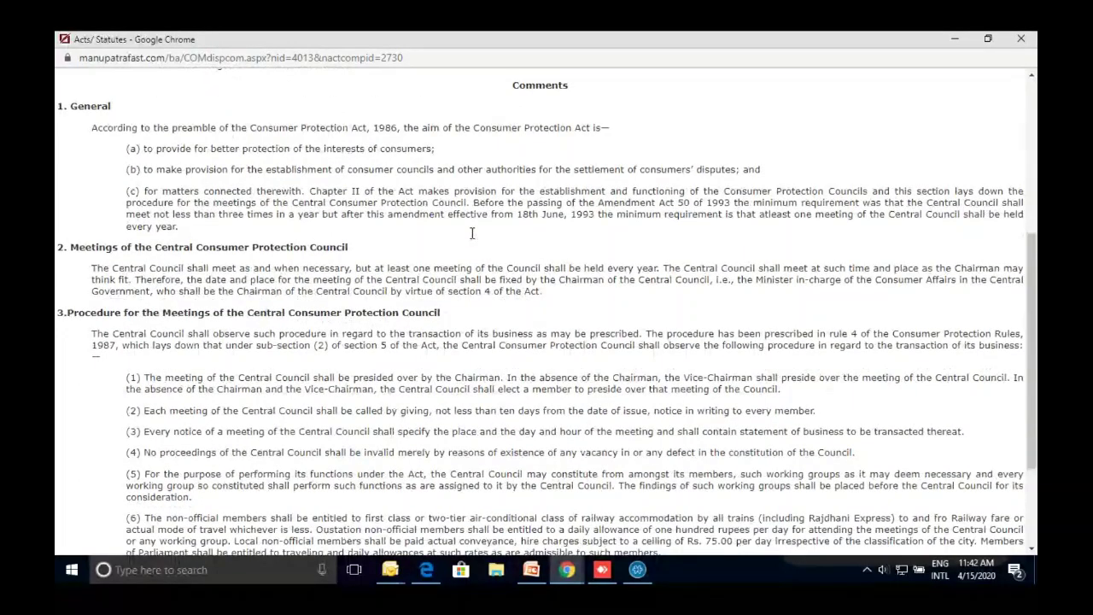
scroll(472, 233, "up", 4)
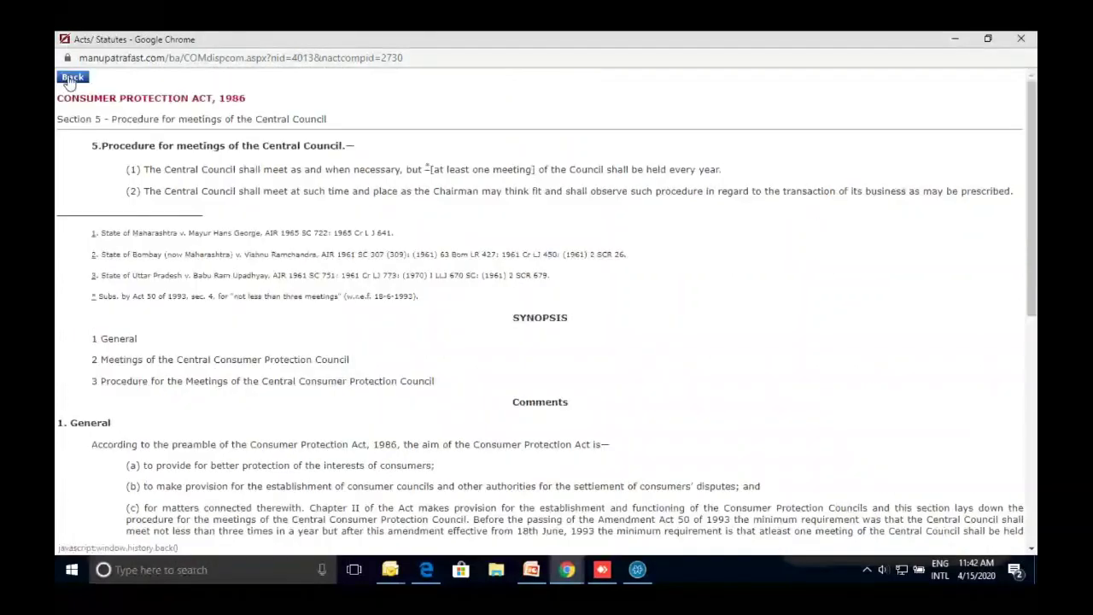
key("alt+Left")
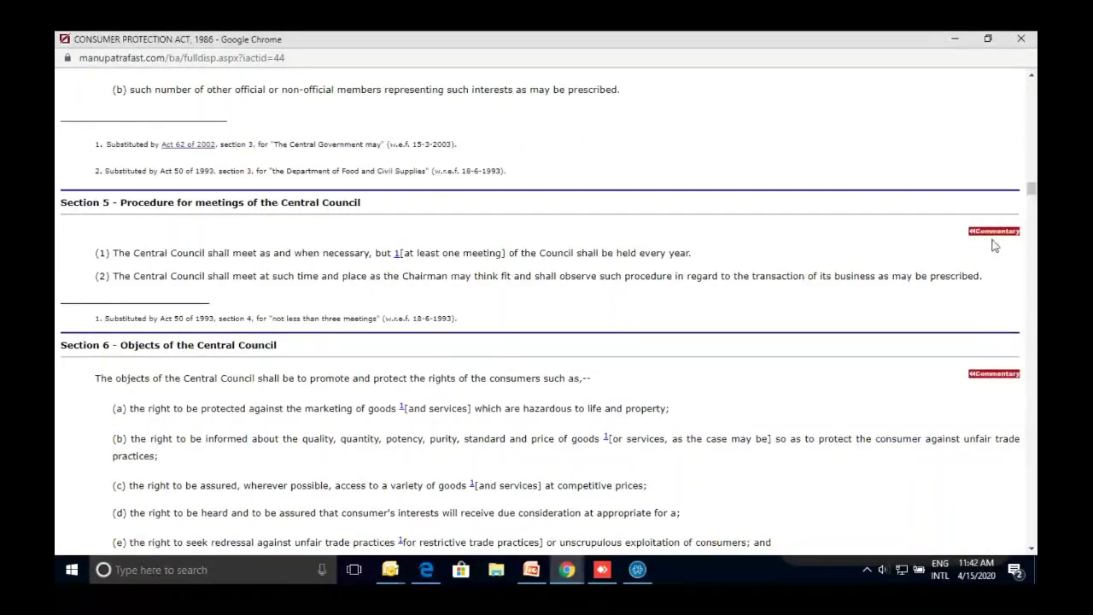
left_click(1021, 38)
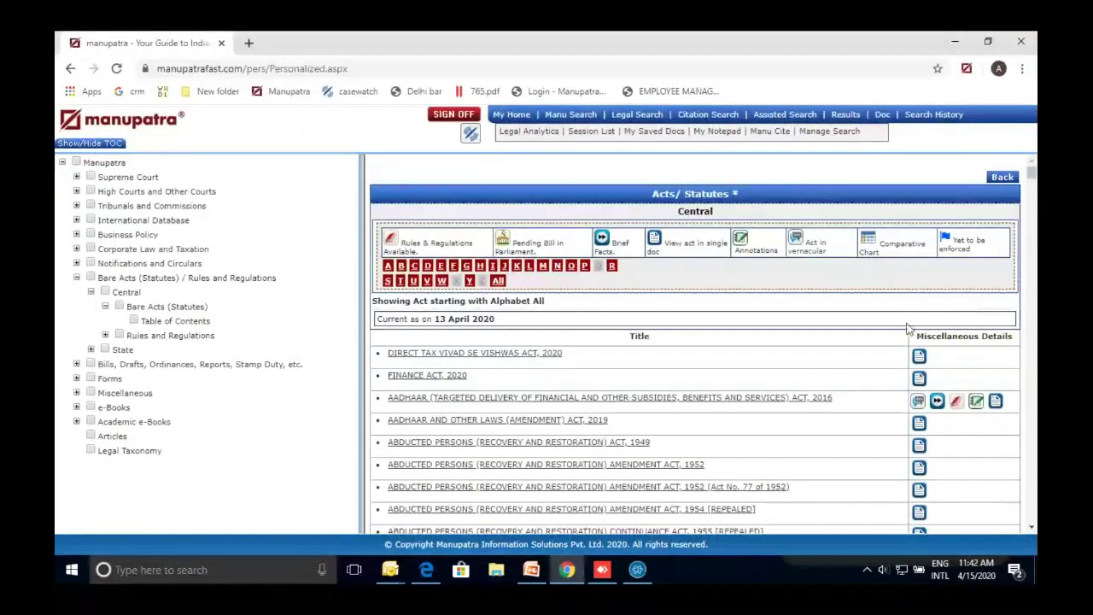
Search the Central Acts list for "consu" to locate the Consumer Protection Act, 1986, and close the search
key("ctrl+f")
type("consu")
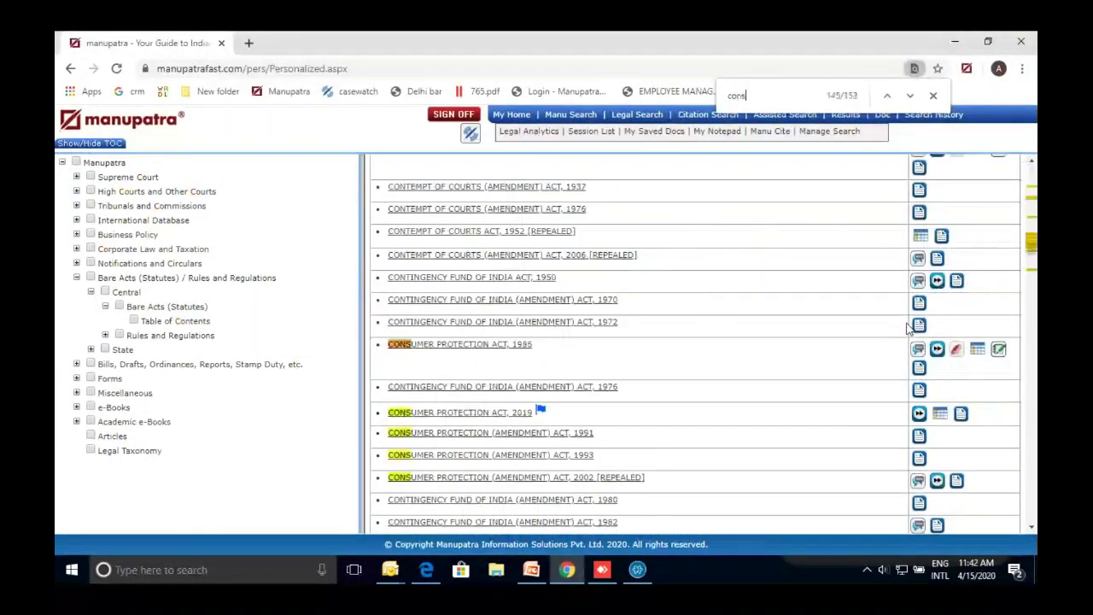
left_click(933, 96)
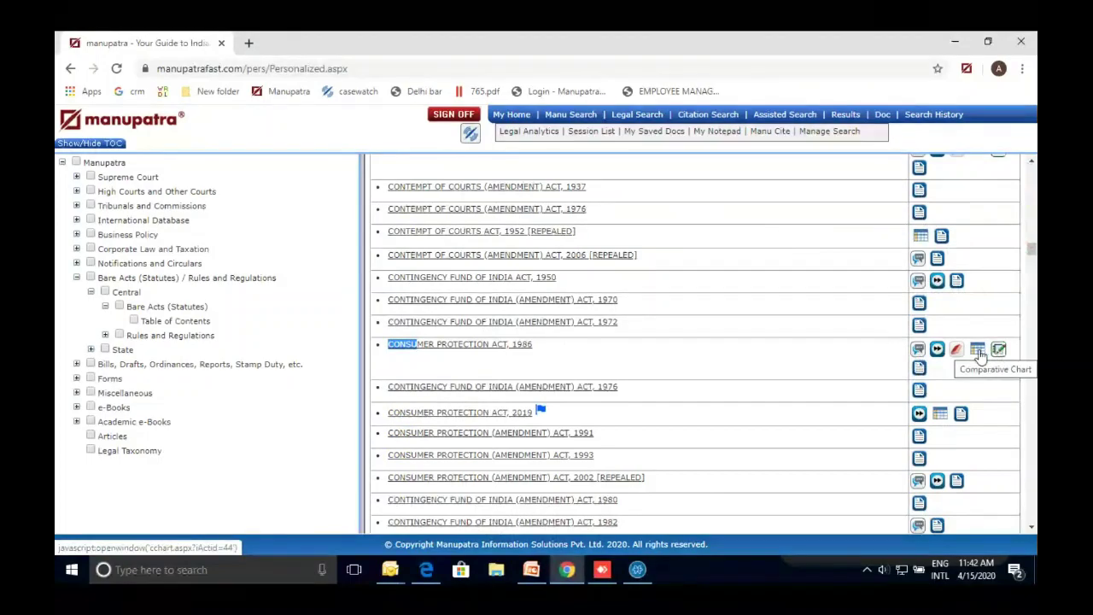
Open the Consumer Protection Act, 1986 Comparative Chart full-screen, examine the matching 2019 and 1986 provisions, and close it
left_click(979, 353)
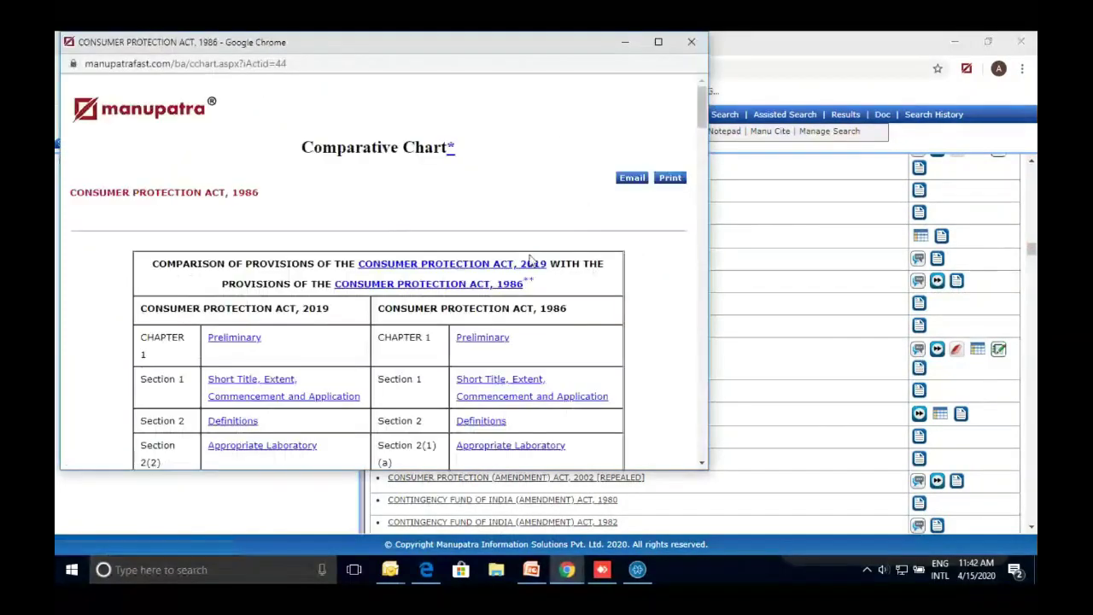
left_click(651, 48)
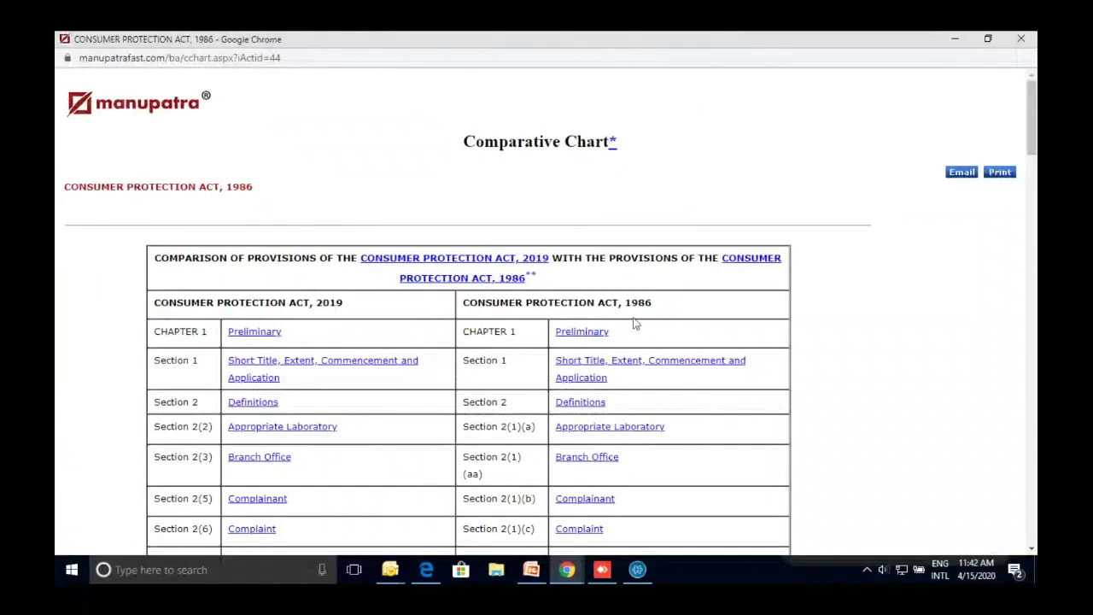
scroll(632, 323, "down", 1)
scroll(632, 323, "down", 1)
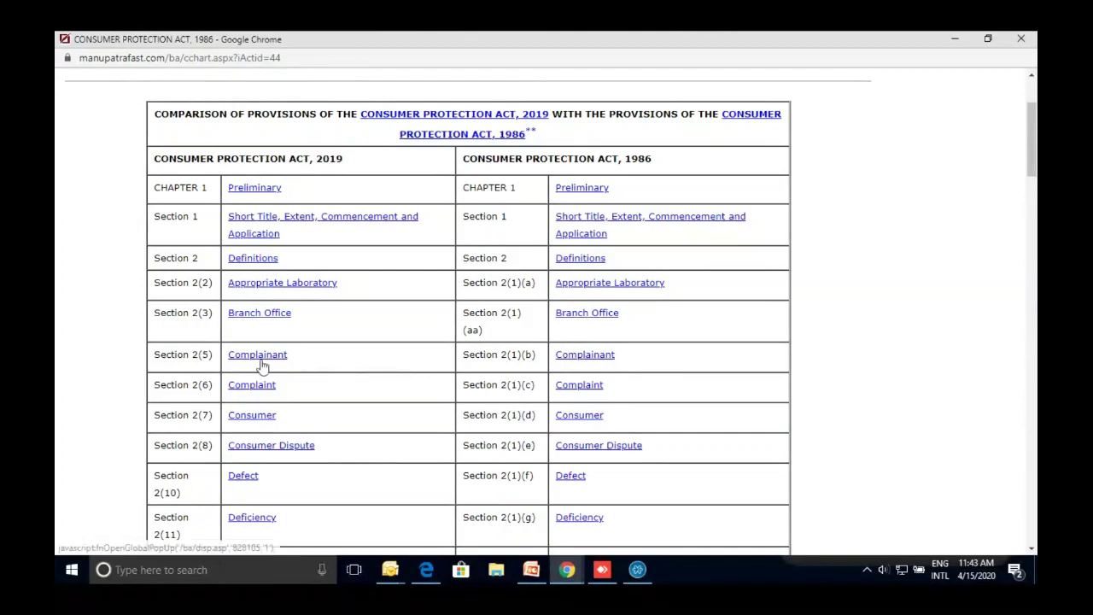
scroll(348, 381, "down", 1)
scroll(348, 381, "down", 3)
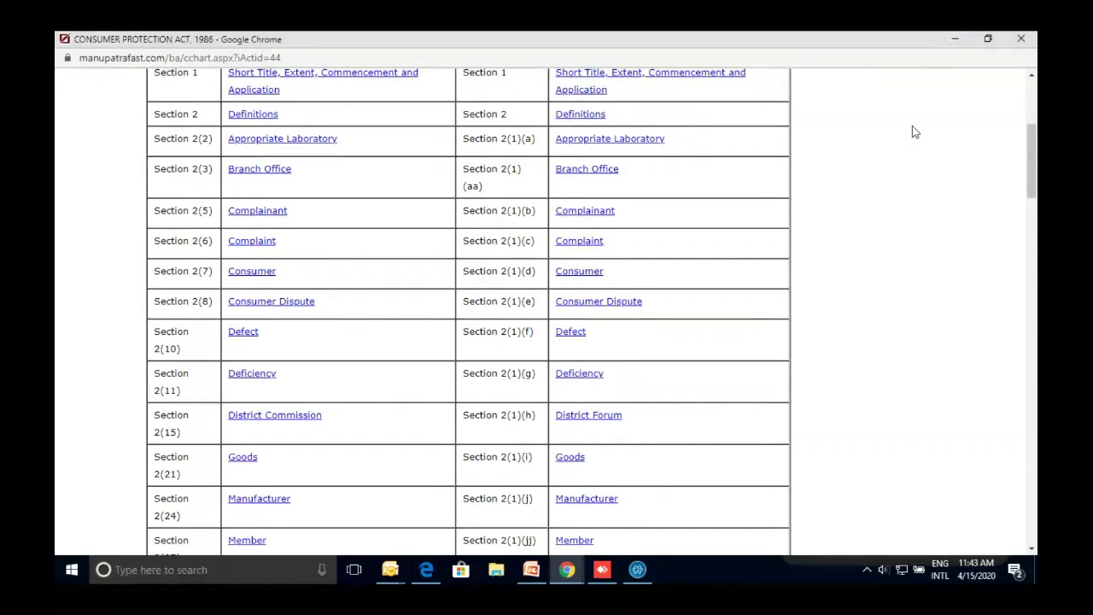
scroll(912, 132, "up", 3)
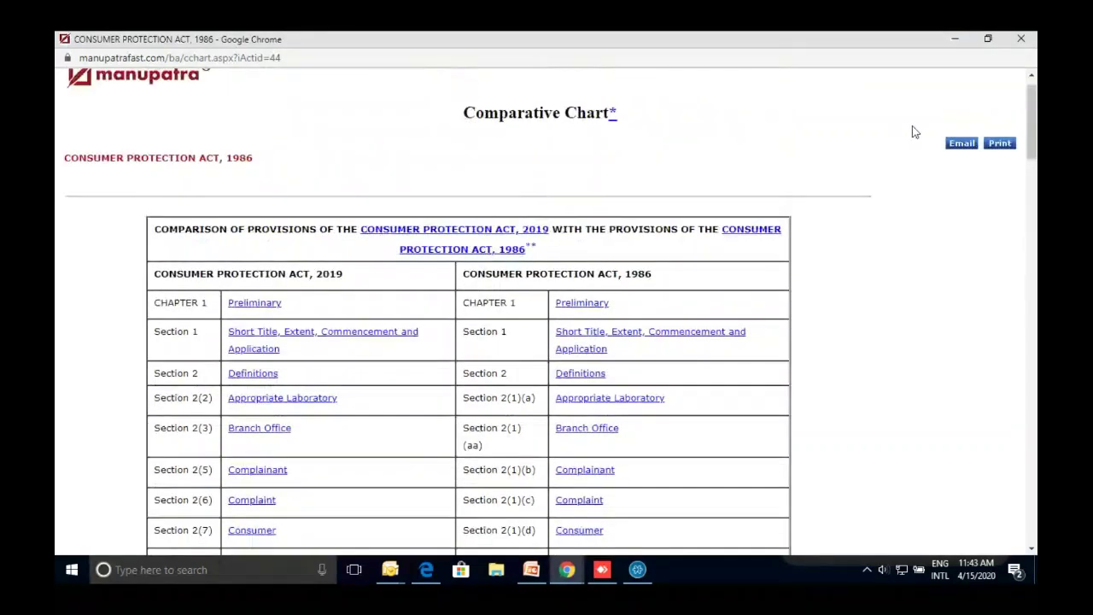
left_click(1021, 38)
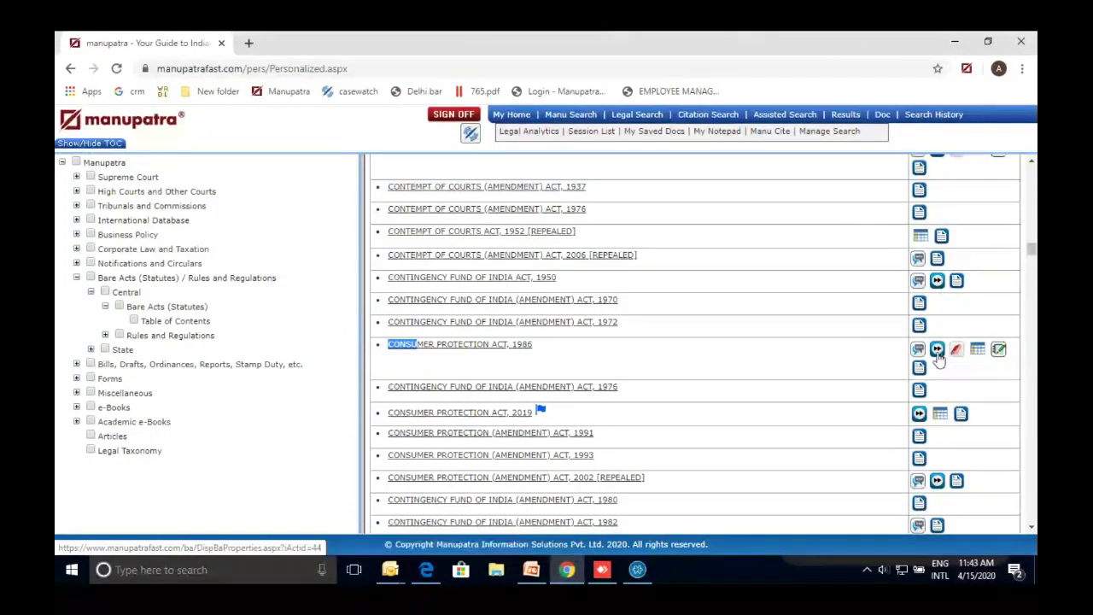
View the brief facts of the Consumer Protection Act, 1986, close them, and look at its available vernacular languages
left_click(936, 350)
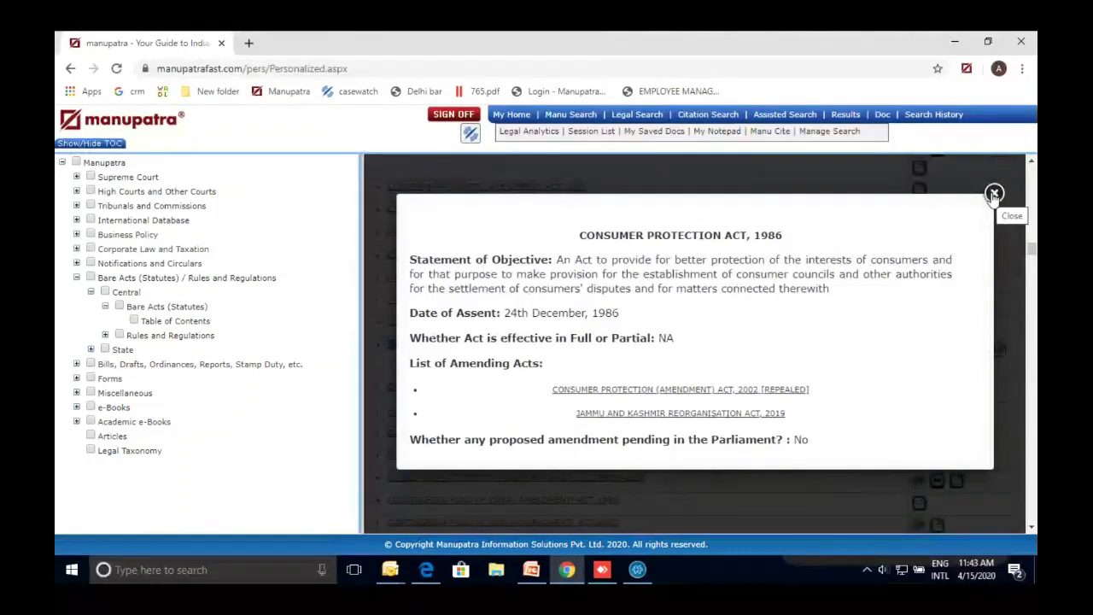
left_click(994, 194)
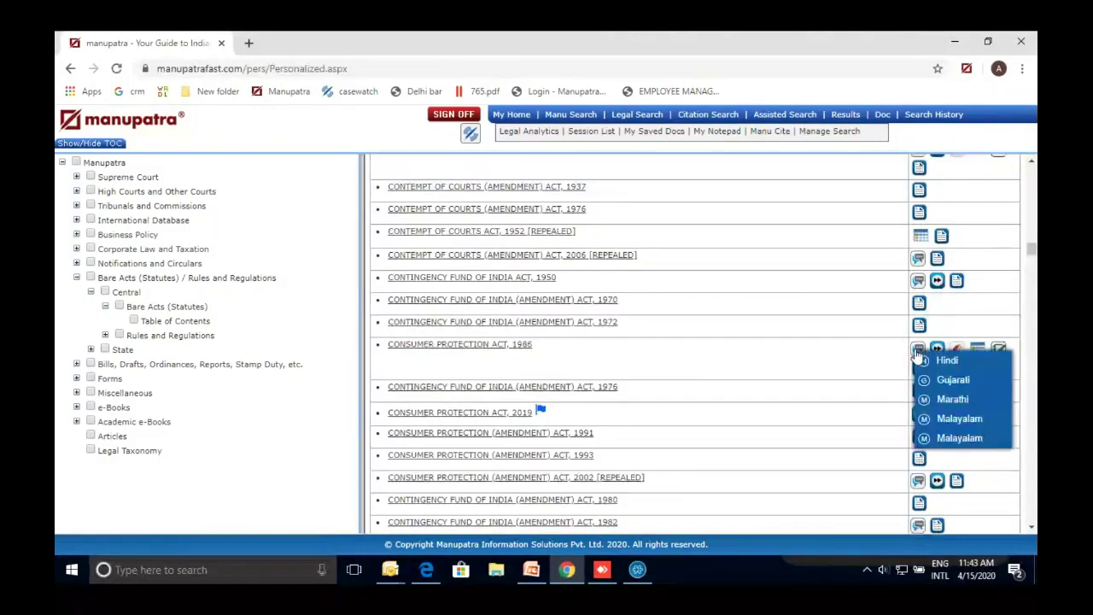
mouse_move(920, 352)
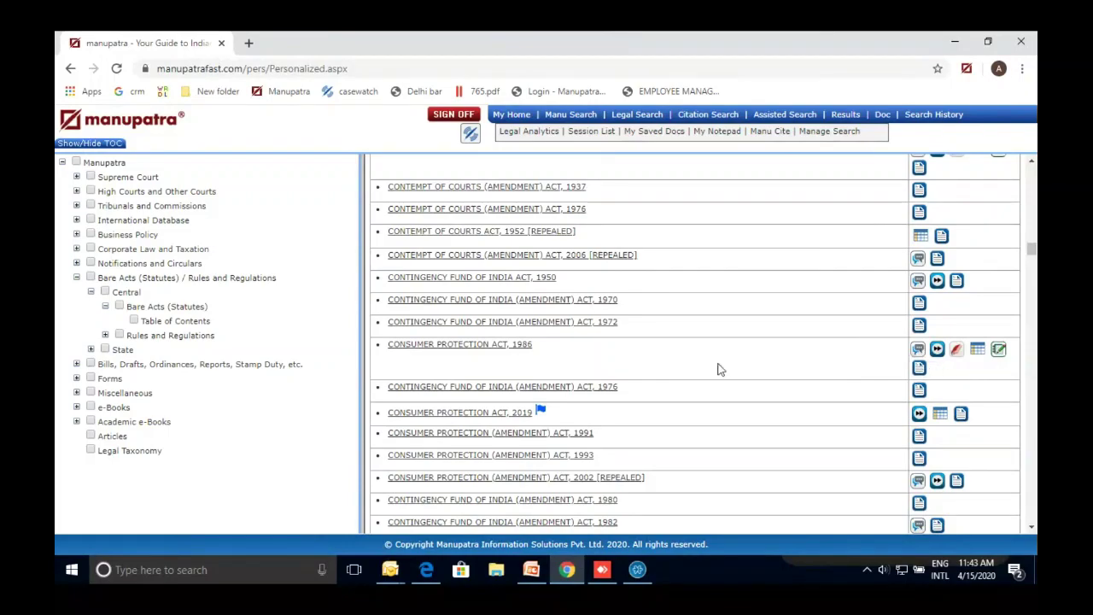
Open the section-wise contents of the Consumer Protection Act, 1986 and look through Chapters I to III
left_click(523, 347)
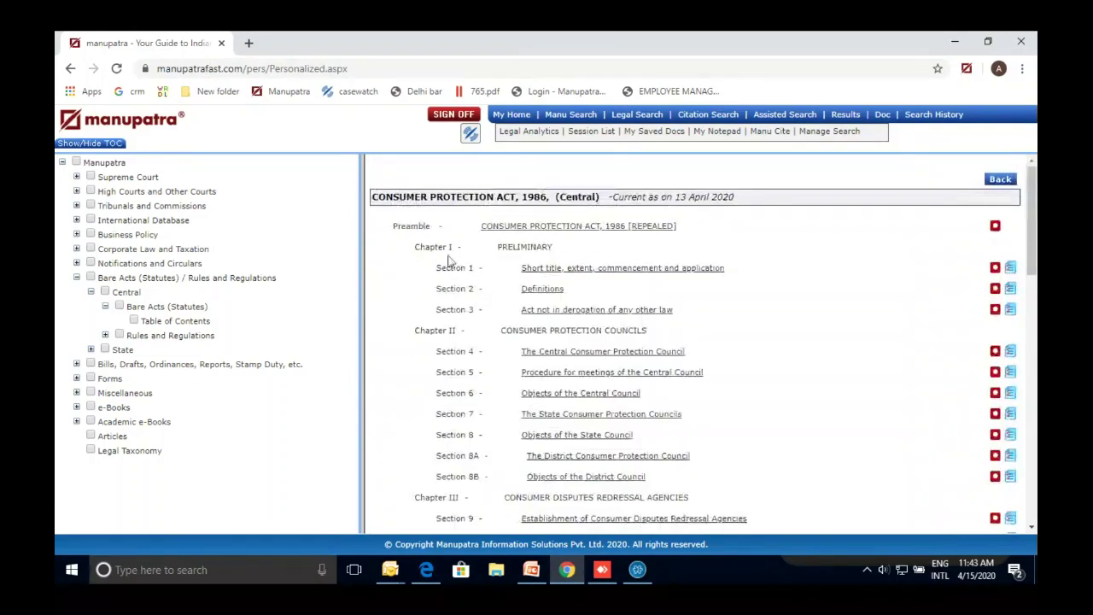
scroll(440, 249, "down", 2)
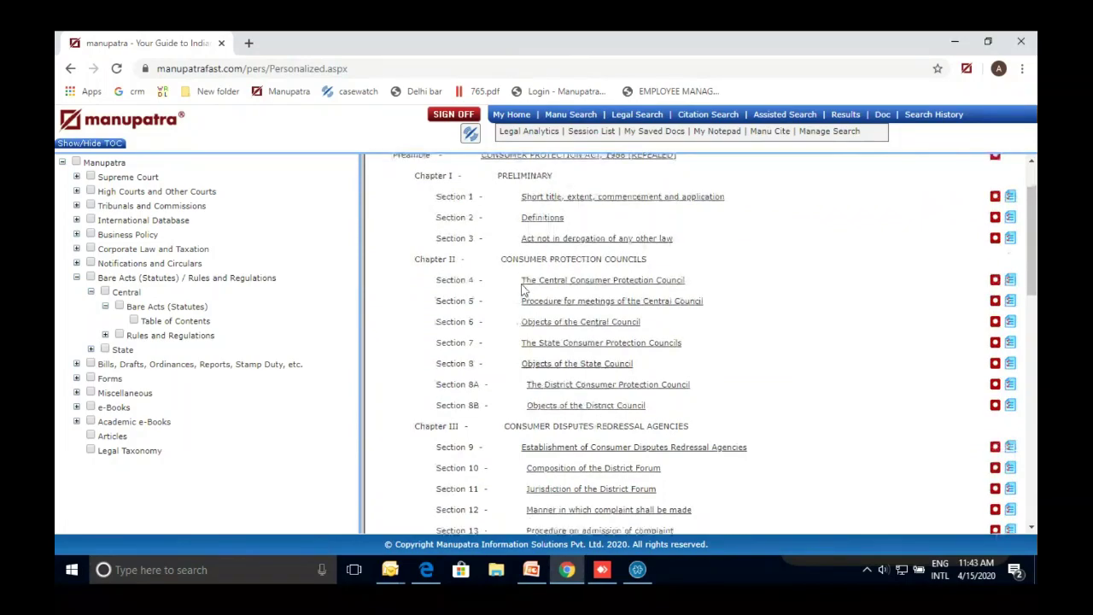
scroll(523, 290, "down", 1)
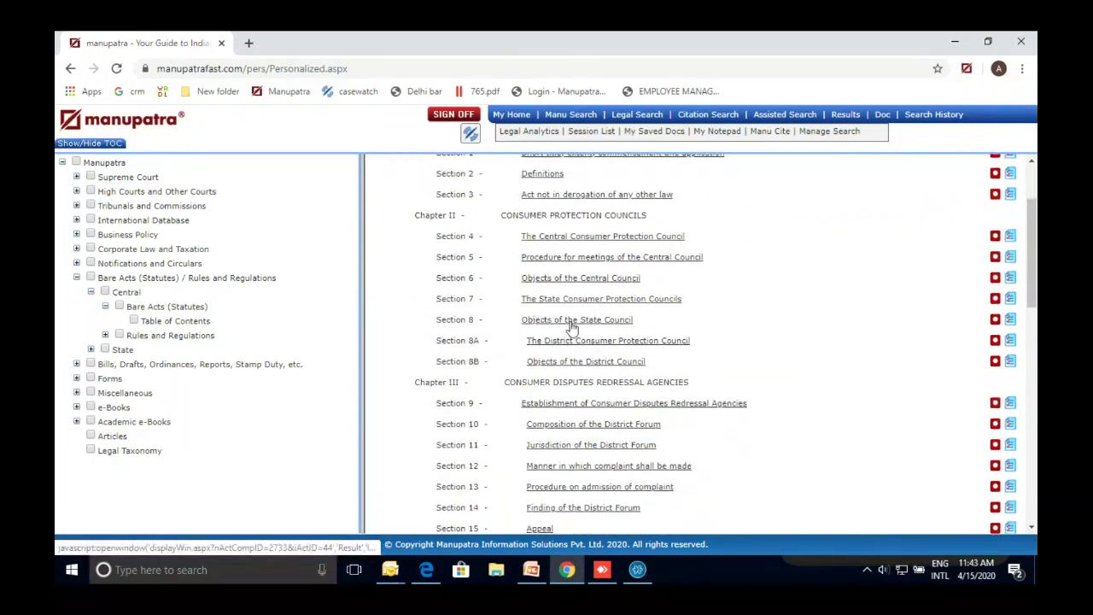
Open the Acts/Statutes text of Section 8, Objects of the State Council, read it, and close its window
left_click(571, 325)
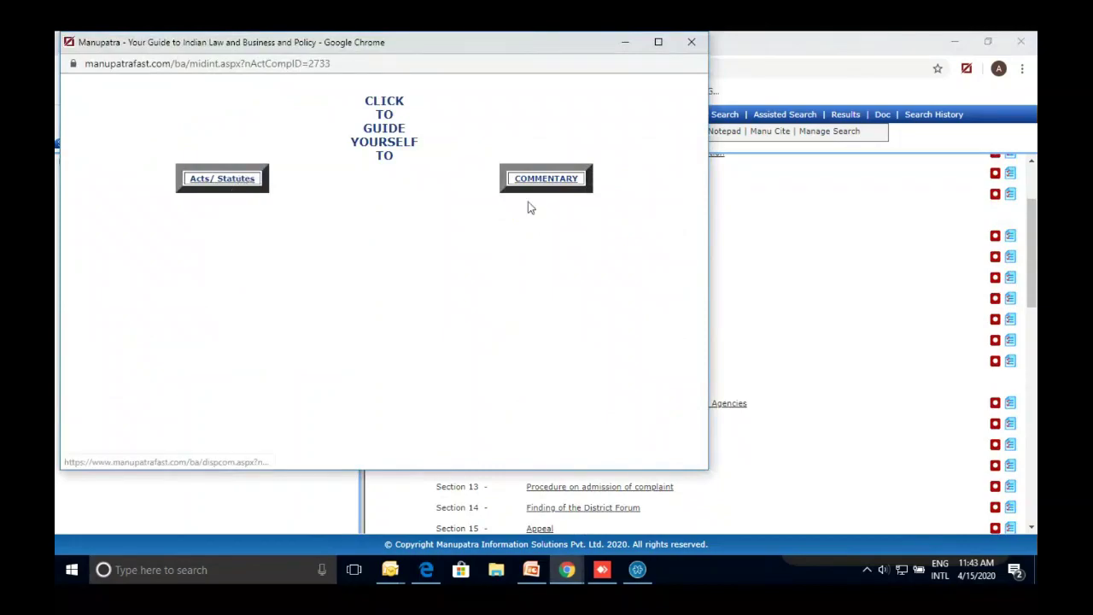
left_click(243, 182)
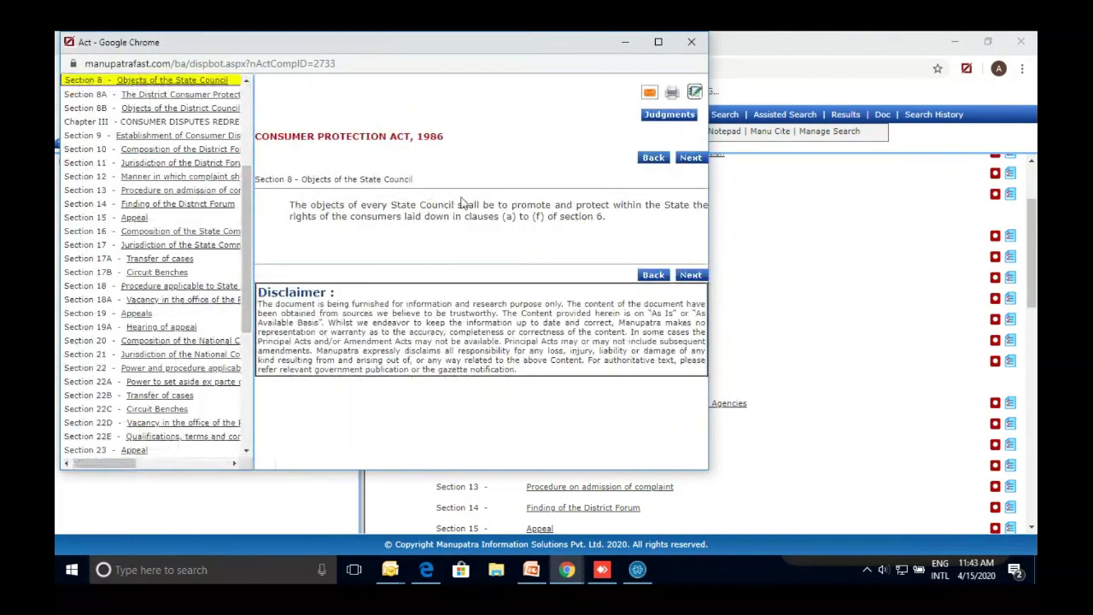
left_click(691, 42)
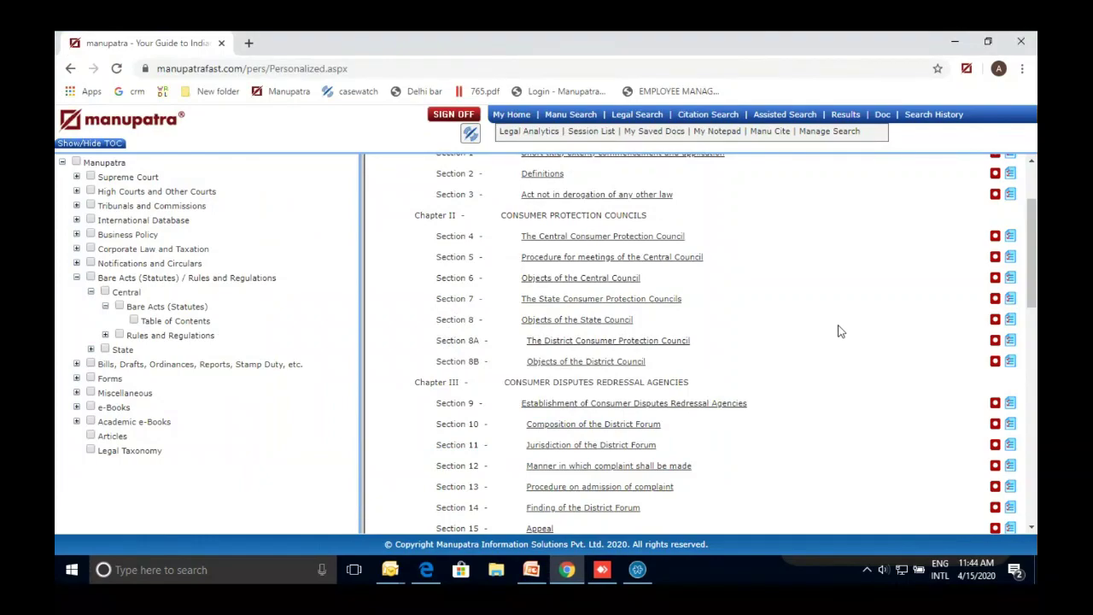
Open the search results for Consumer Protection Act Section 8, look through the listed cases, and return to the section list
left_click(1011, 320)
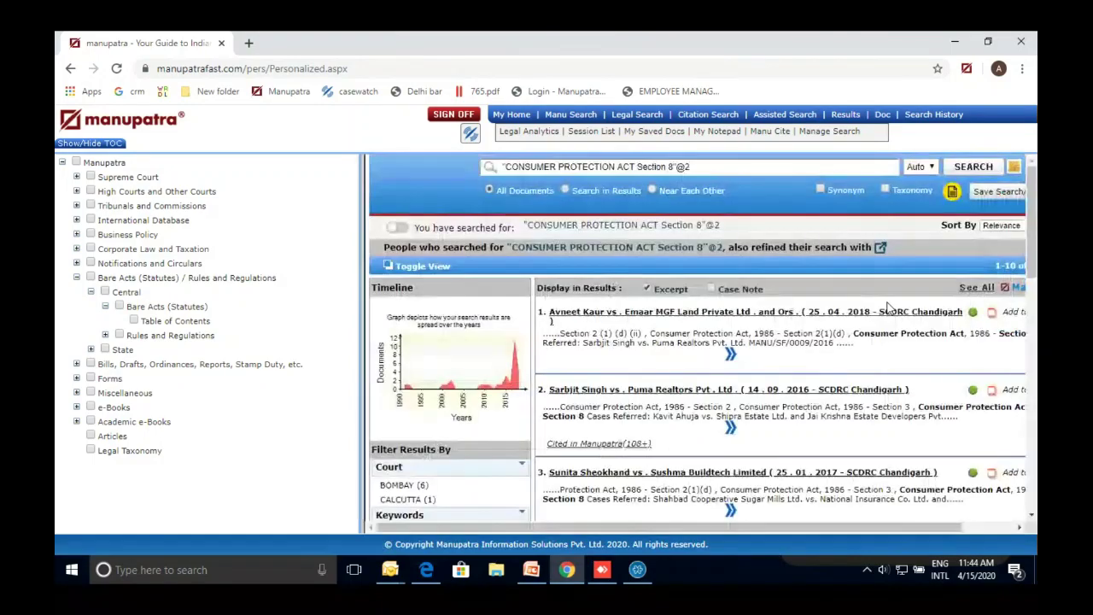
scroll(745, 246, "down", 3)
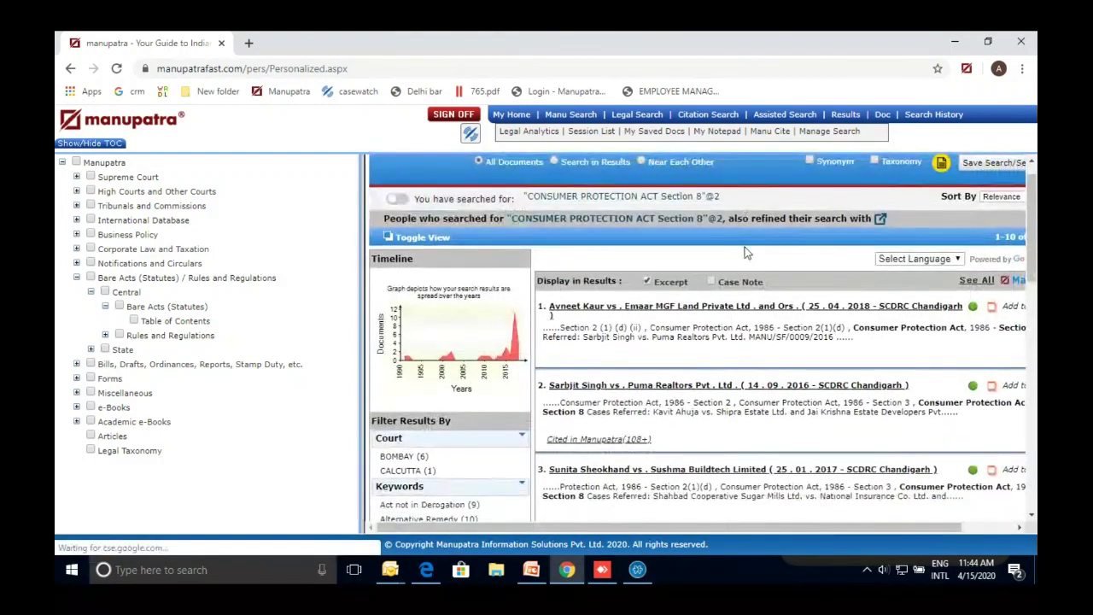
scroll(745, 247, "down", 3)
scroll(746, 249, "up", 5)
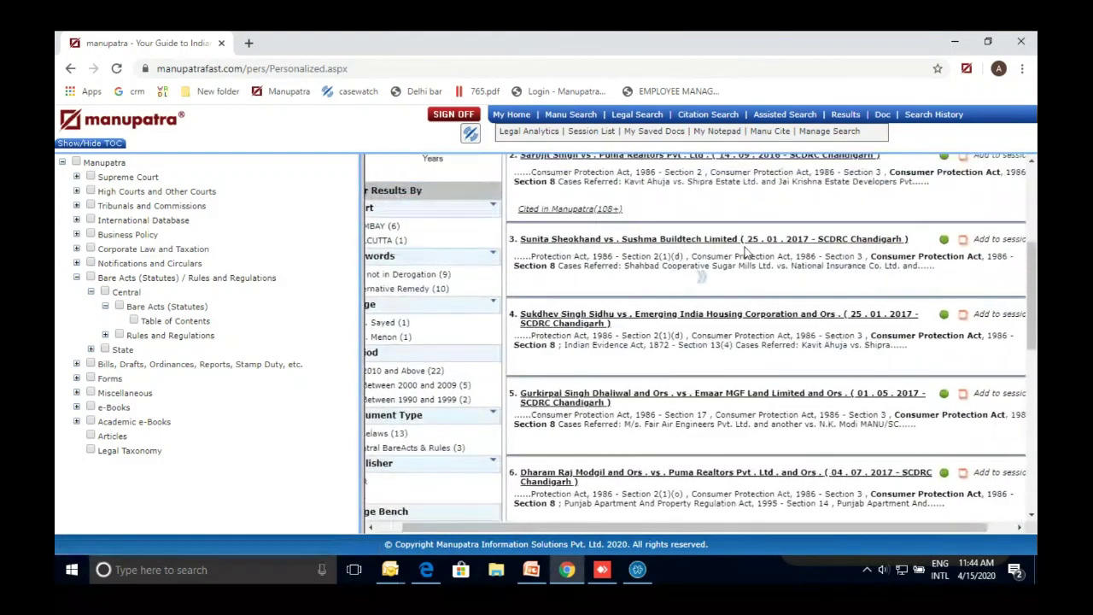
scroll(746, 253, "left", 1)
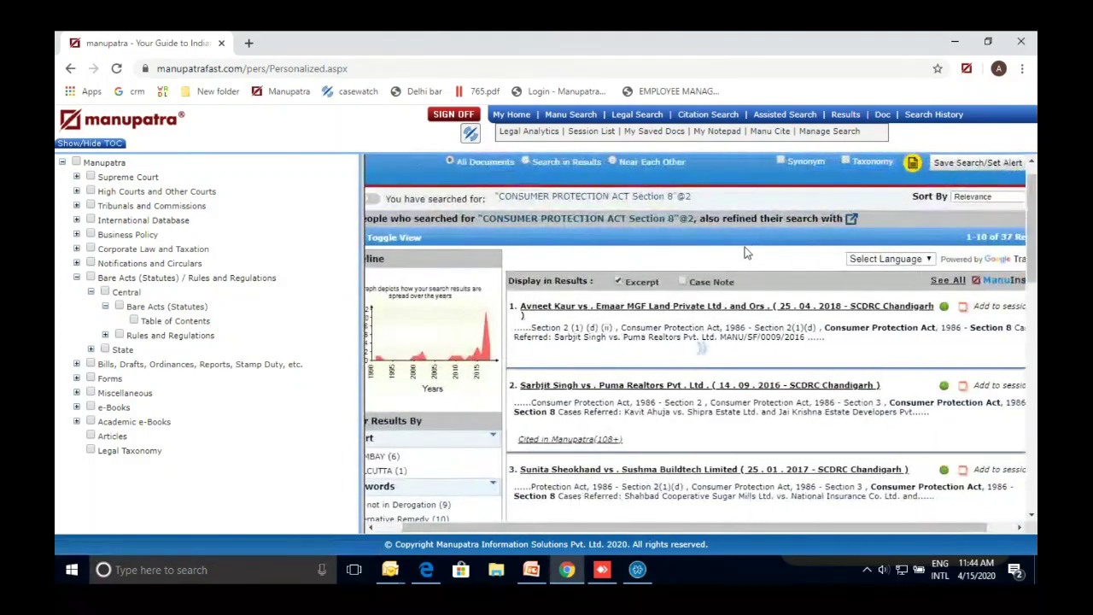
left_click(70, 68)
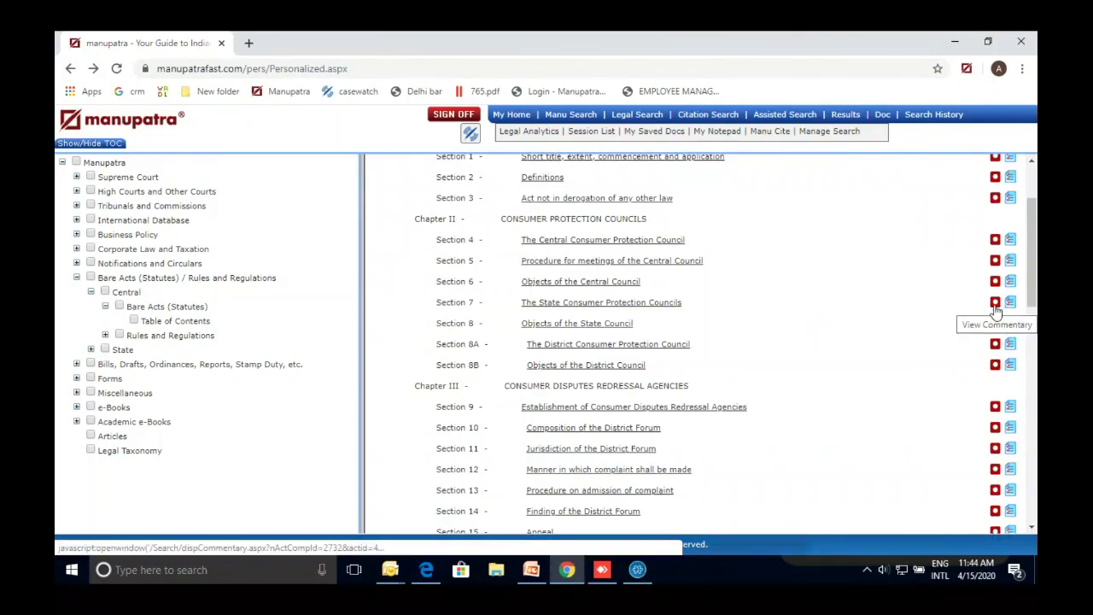
Return to the central acts list, find the Companies Act, 2013, and open its section-wise contents
left_click(68, 70)
scroll(717, 375, "down", 10)
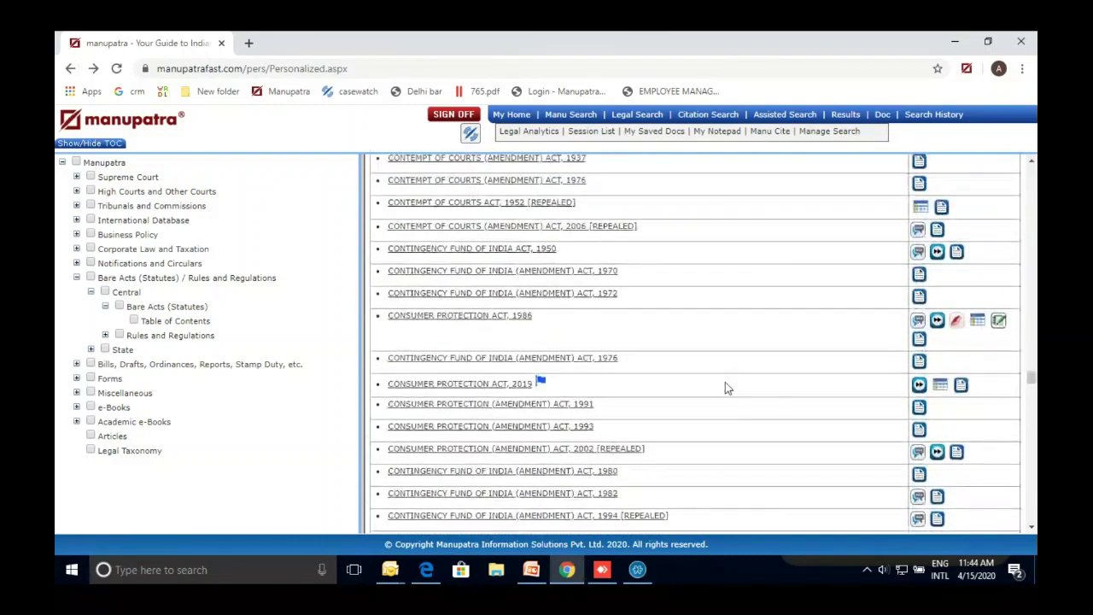
scroll(725, 382, "up", 4)
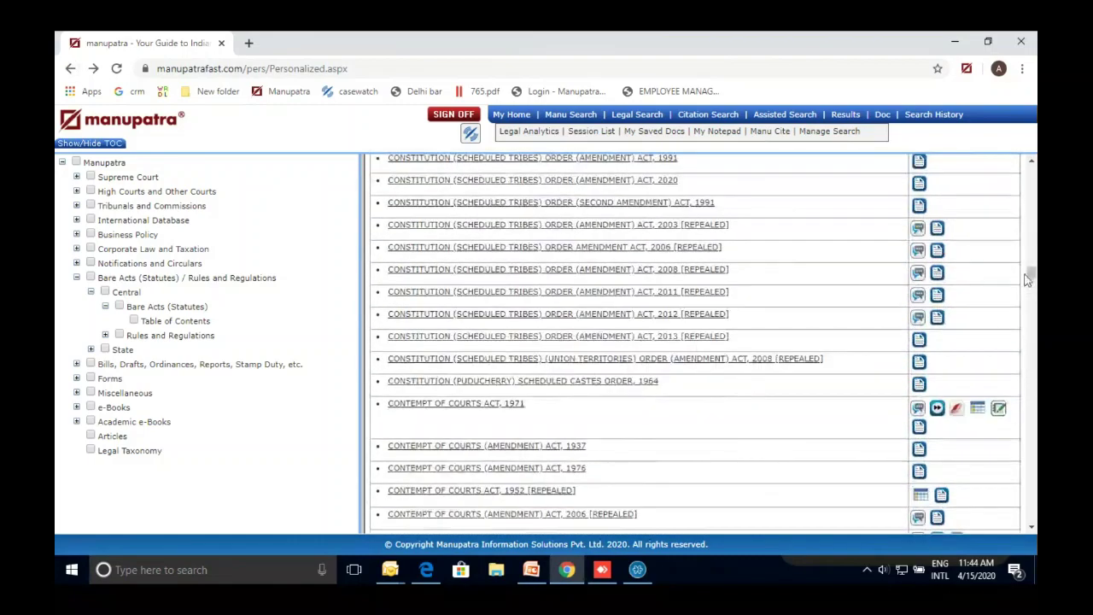
mouse_move(1029, 280)
left_mouse_down()
mouse_move(1032, 224)
mouse_move(1034, 240)
left_mouse_up()
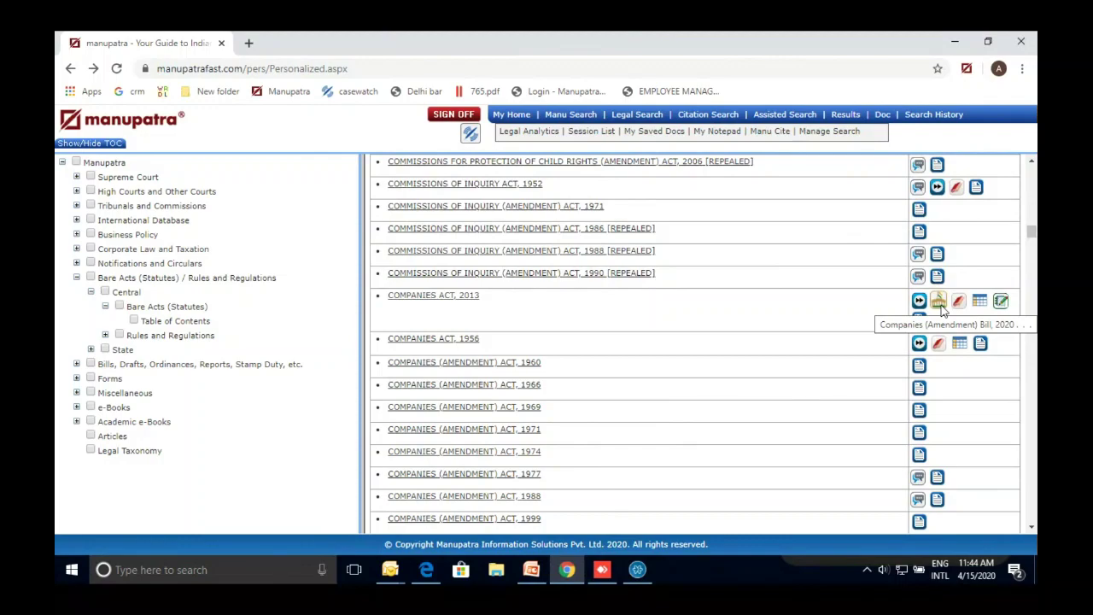
left_click(465, 303)
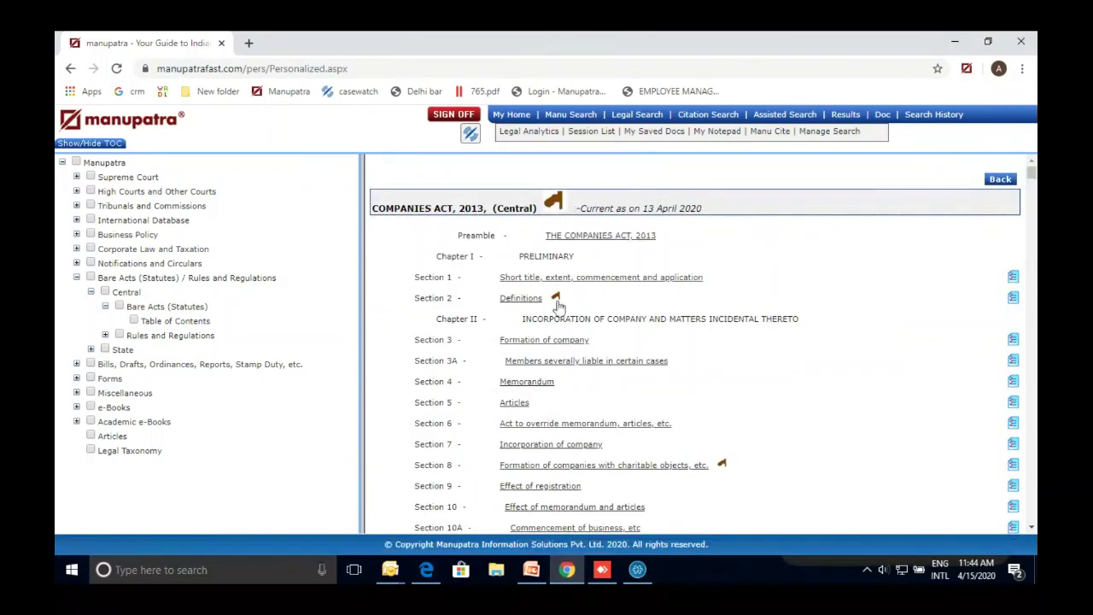
Open the Companies (Amendment) Bill, 2020 from the Companies Act, 2013, view its arrangement of sections, and return to the acts list
left_click(555, 210)
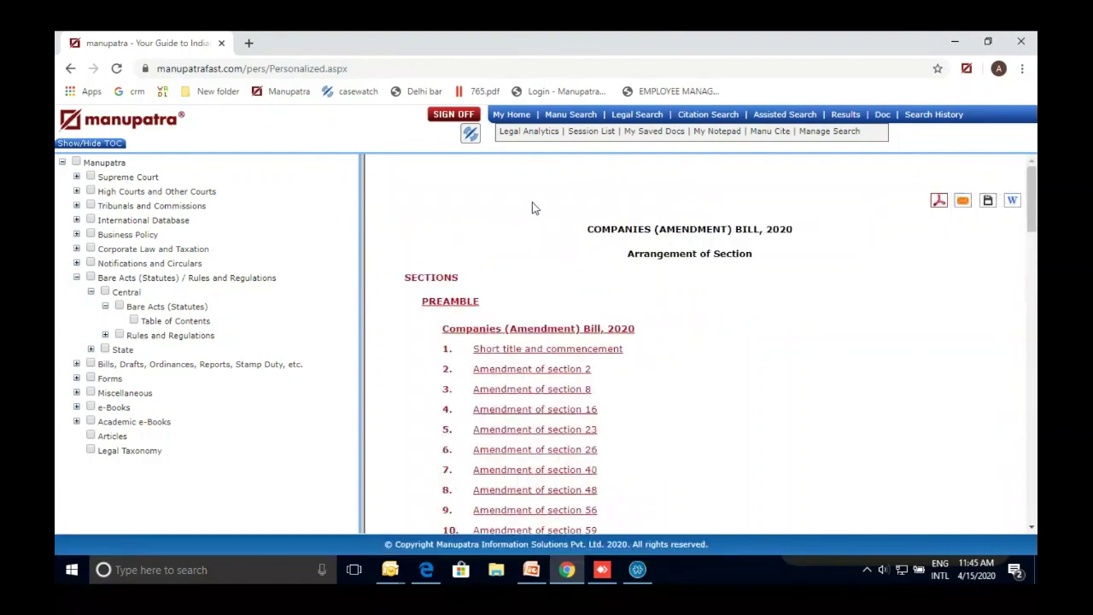
scroll(532, 207, "down", 3)
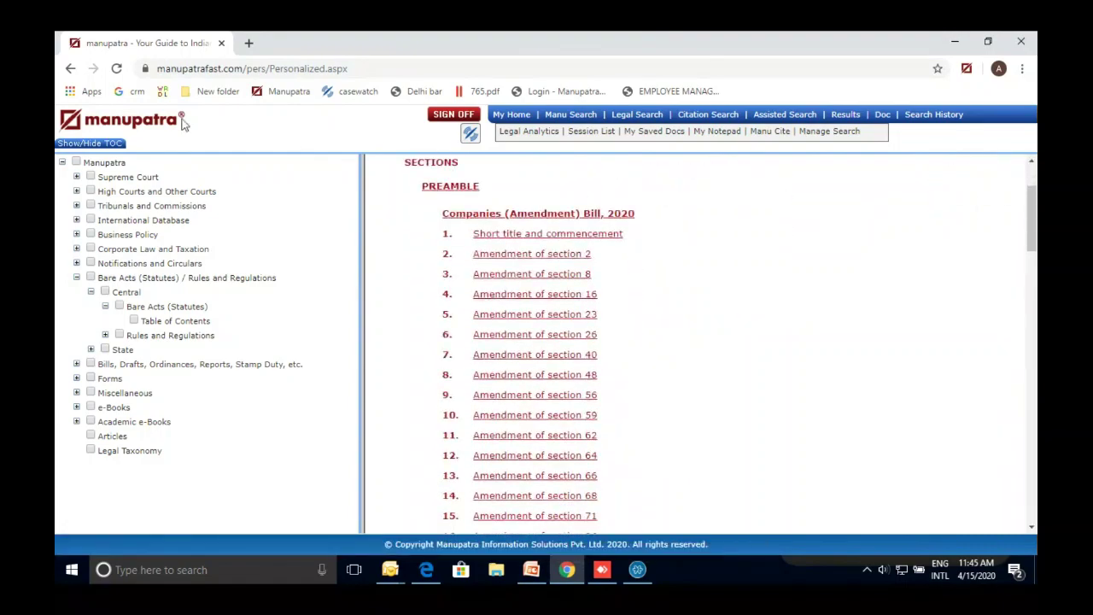
left_click(66, 70)
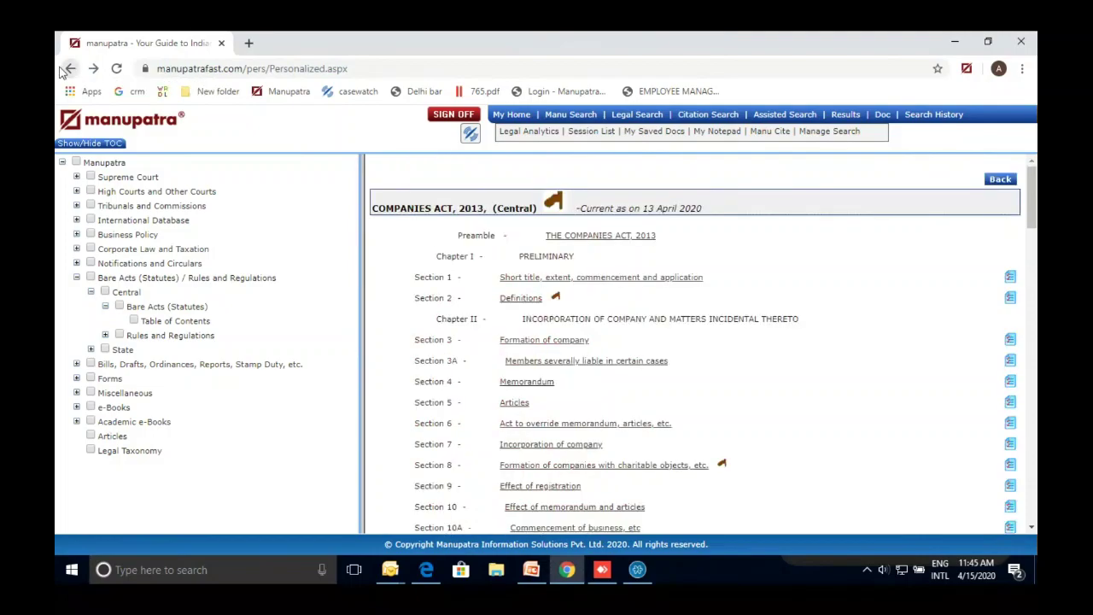
left_click(66, 70)
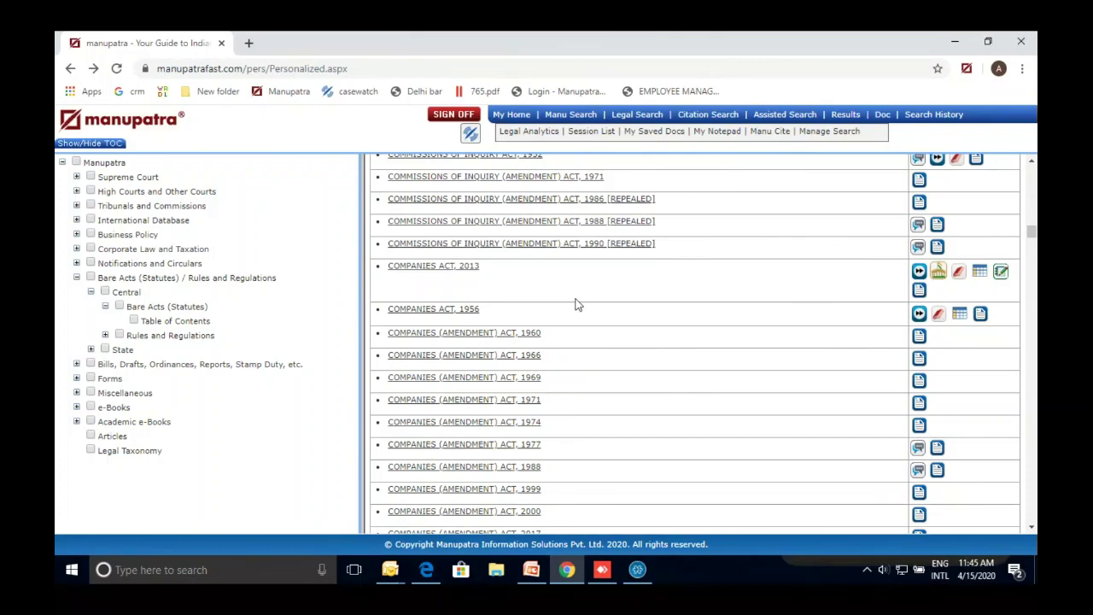
Collapse the central Bare Acts branch and open the Rules list from the central Rules and Regulations table of contents
left_click(106, 306)
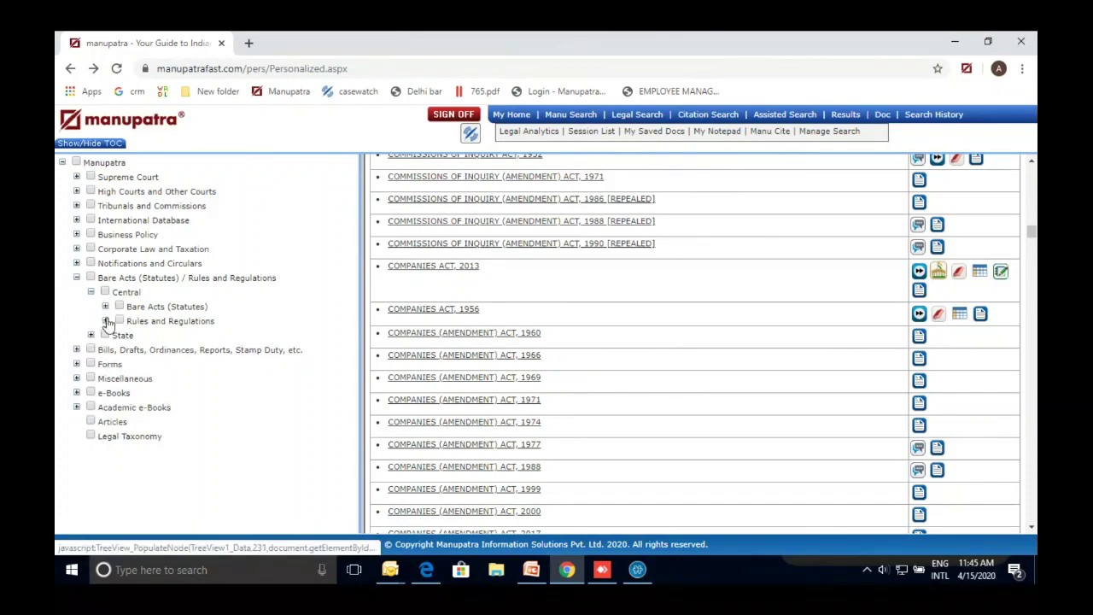
left_click(105, 320)
left_click(162, 337)
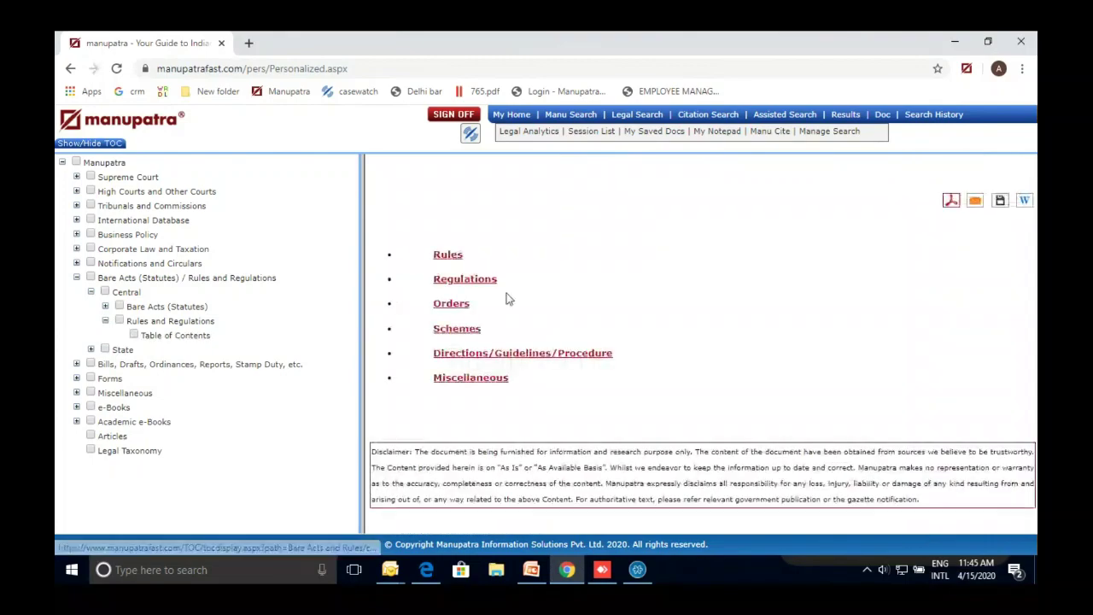
left_click(447, 255)
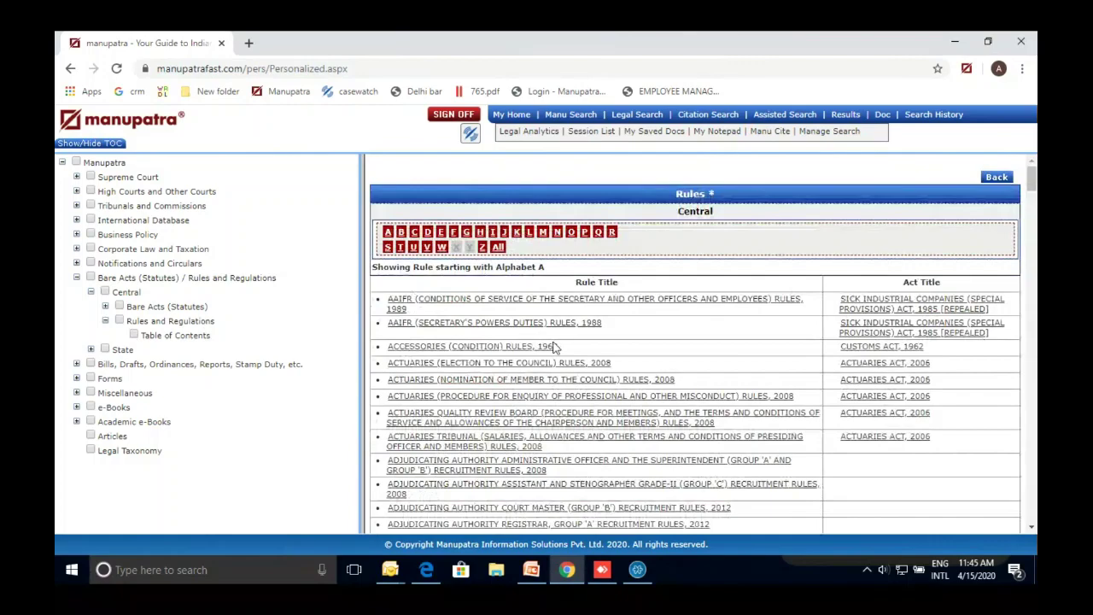
View the states covered under Bare Acts (Statutes) / Rules and Regulations, and collapse the whole branch
left_click(106, 321)
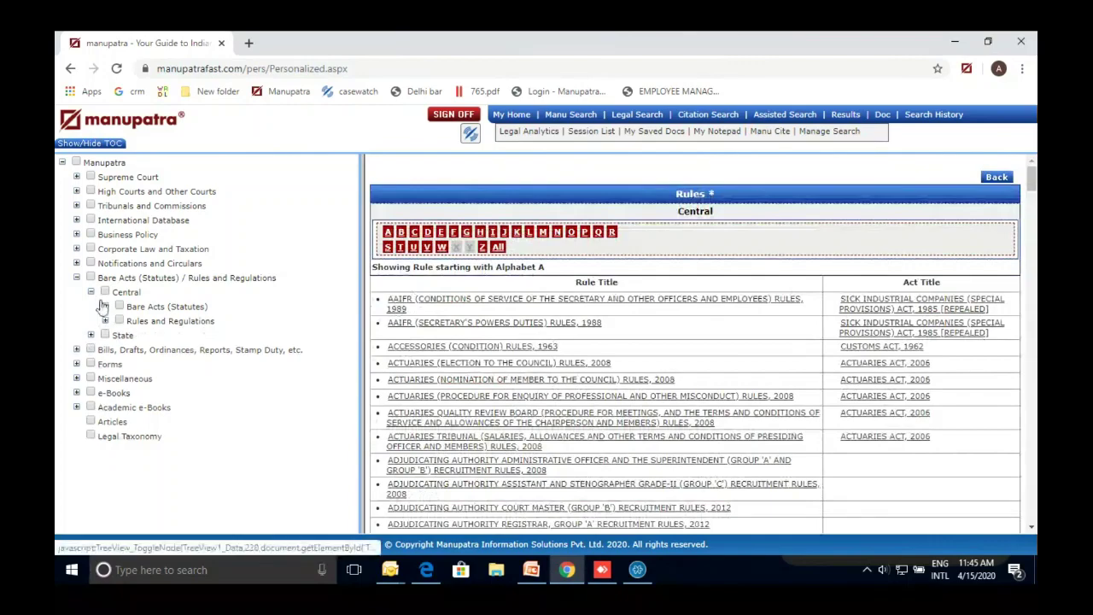
left_click(91, 334)
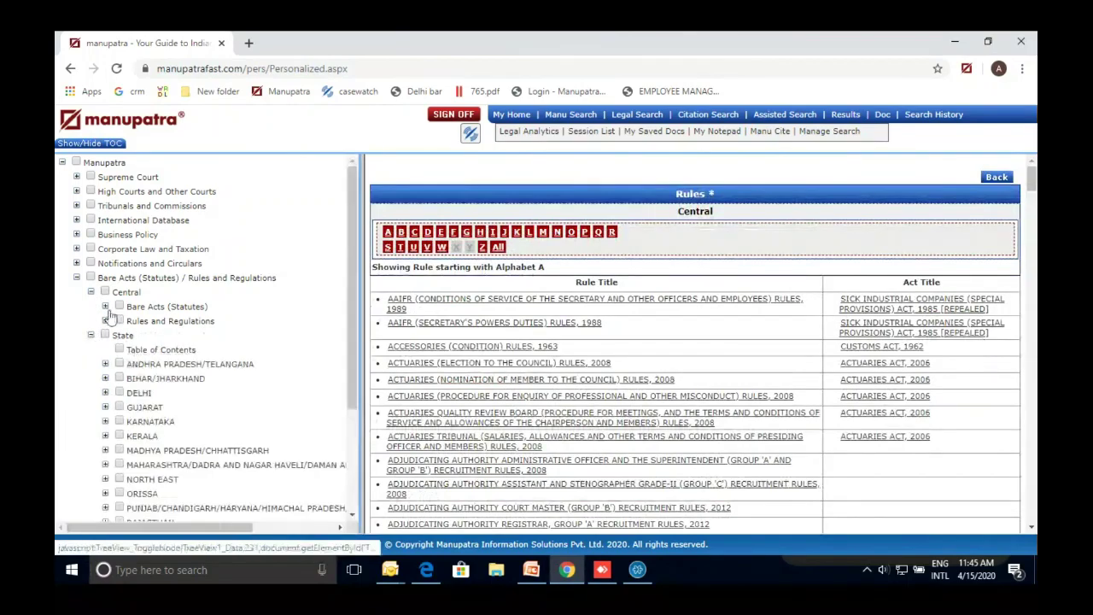
left_click(91, 291)
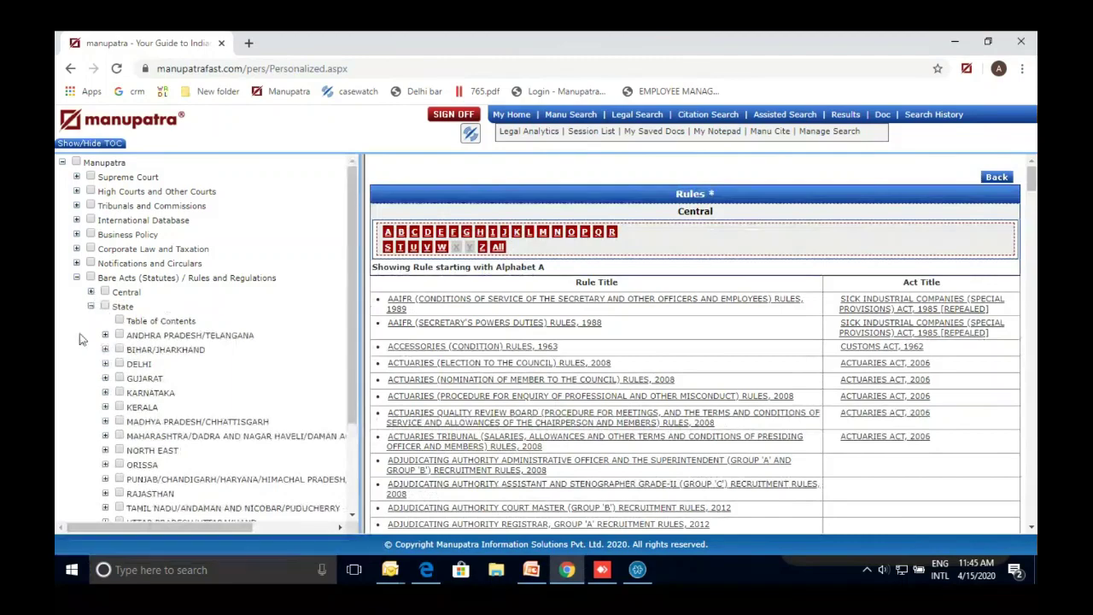
left_click(76, 277)
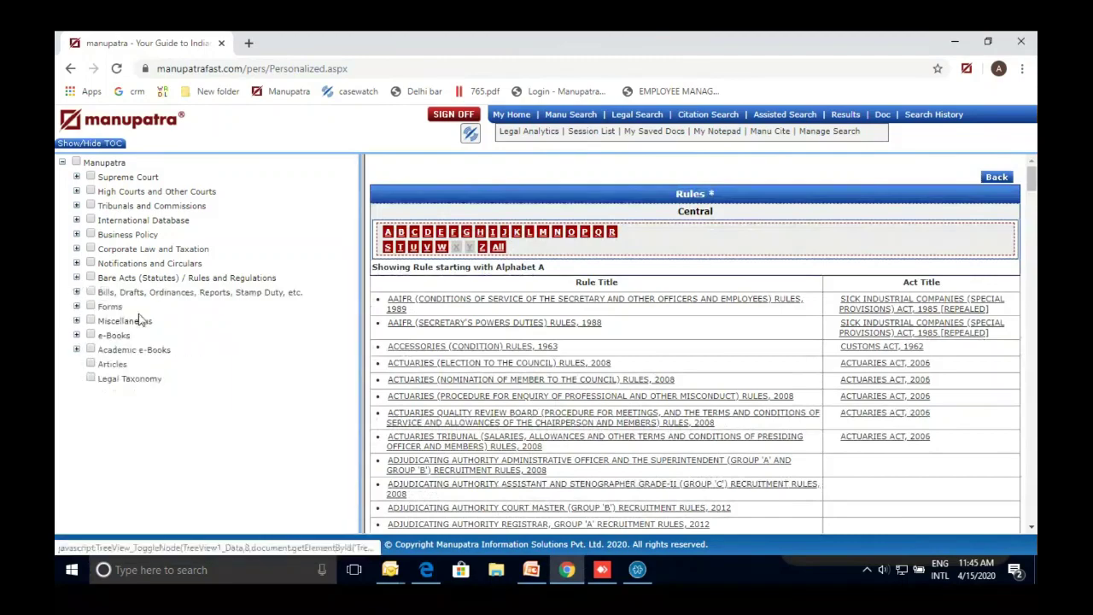
Open the Committee Reports table of contents under Bills, Drafts, Ordinances, Reports, Stamp Duty, etc., and look through its categories
left_click(78, 293)
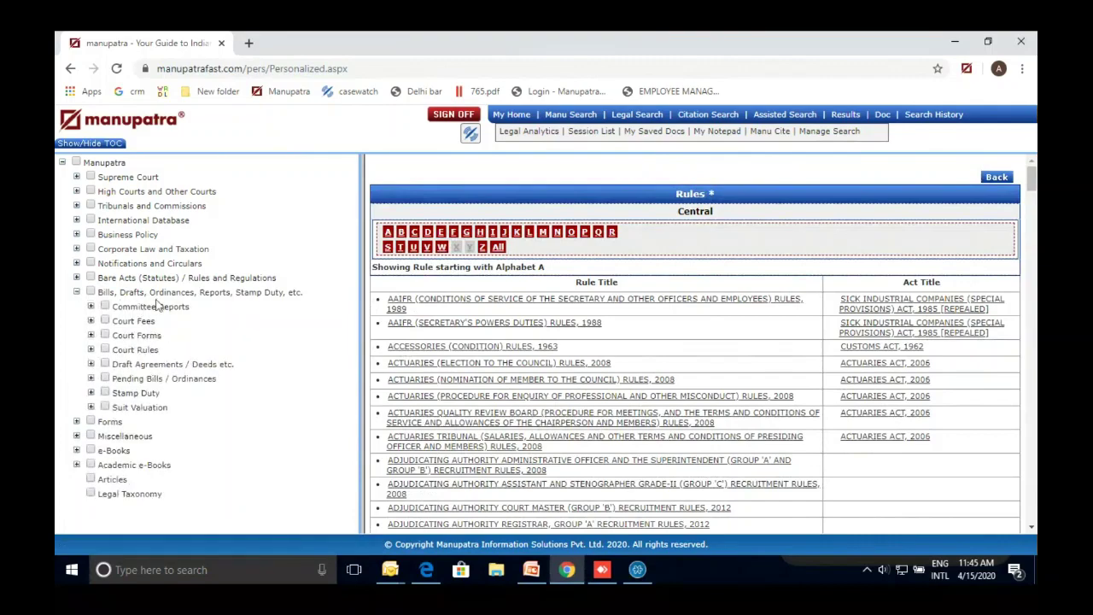
left_click(91, 305)
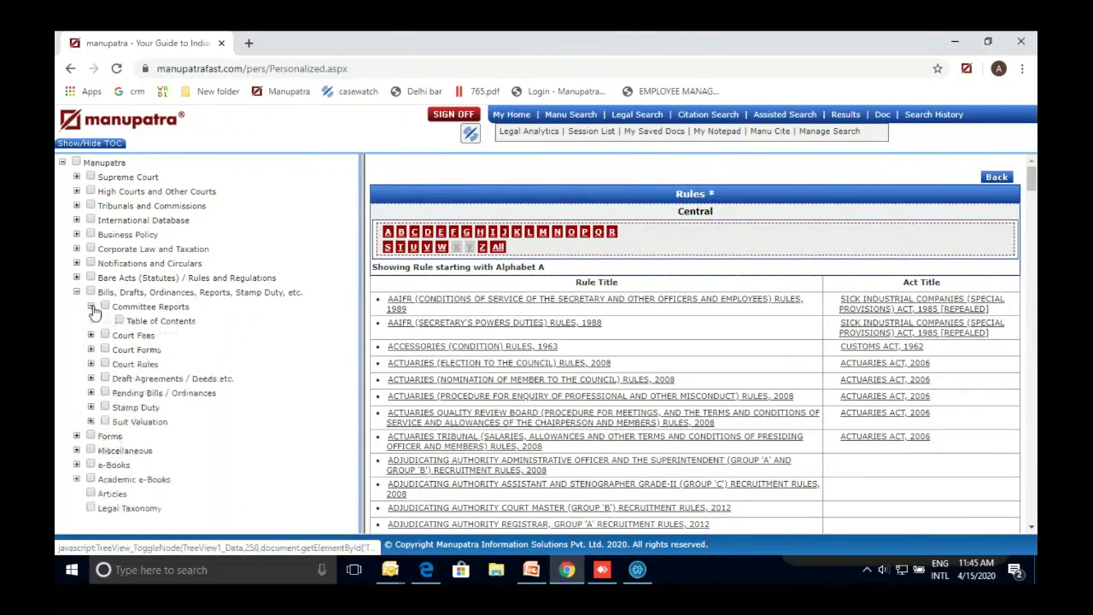
left_click(145, 325)
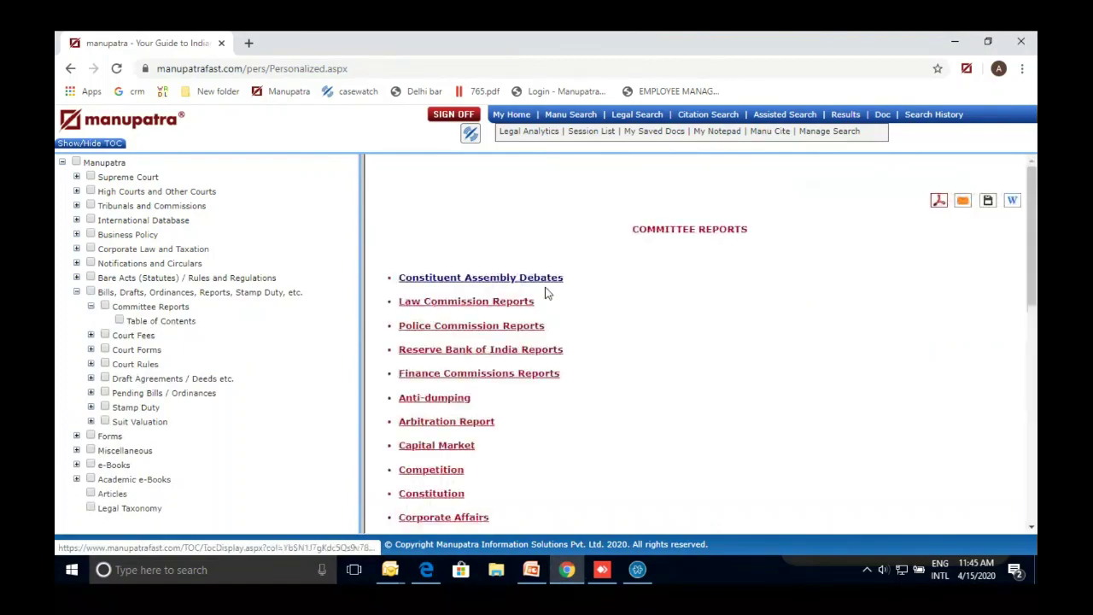
scroll(523, 249, "down", 1)
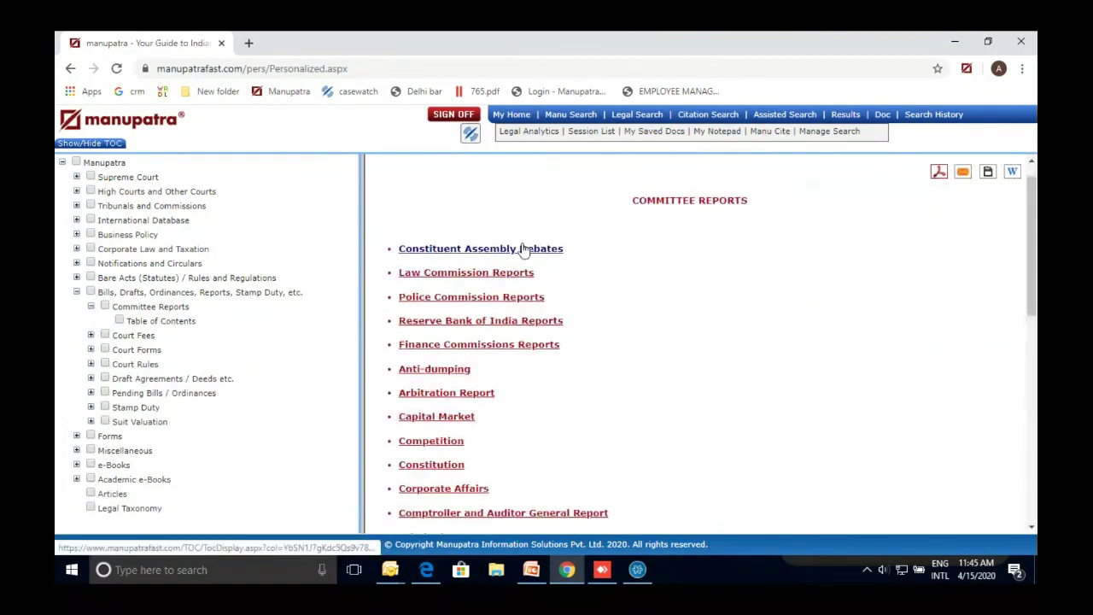
scroll(523, 248, "down", 3)
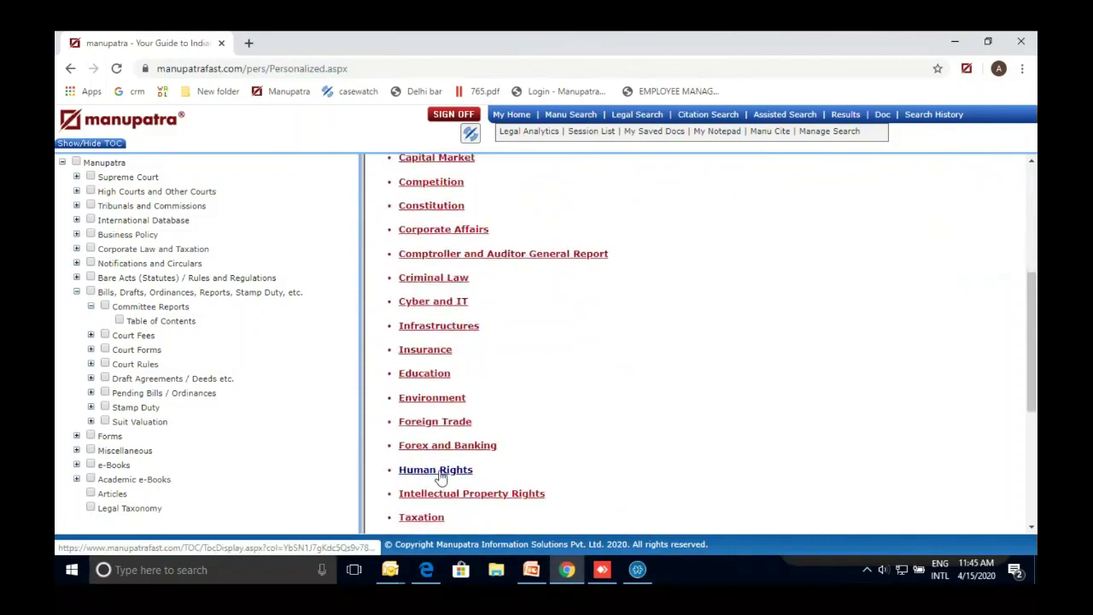
Open the Human Rights committee reports, look through the listed reports, and return to the start of the Committee Reports list
left_click(439, 477)
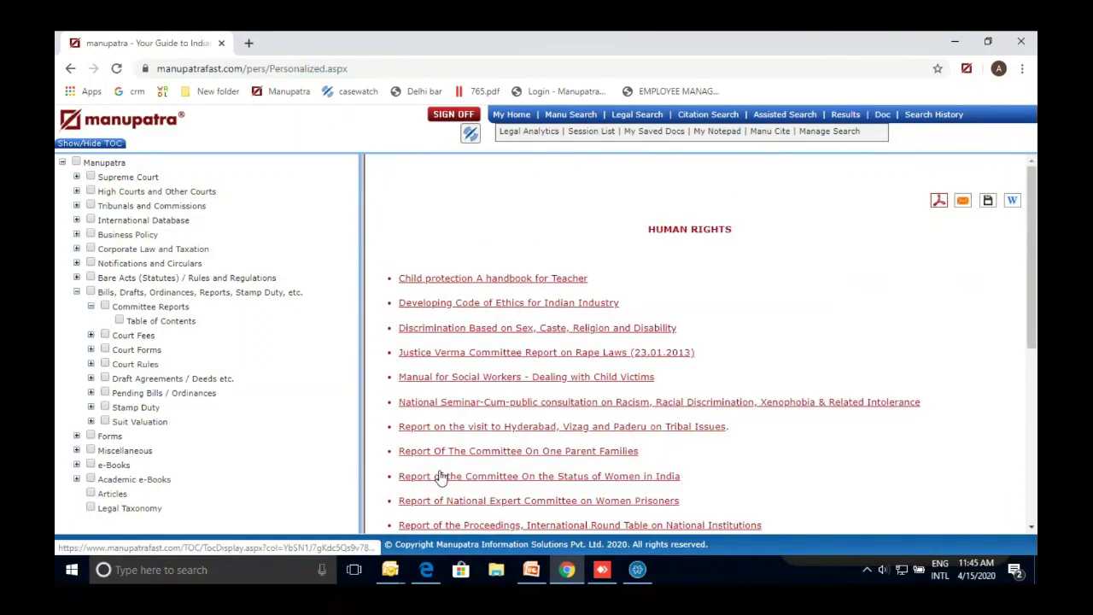
scroll(819, 318, "down", 2)
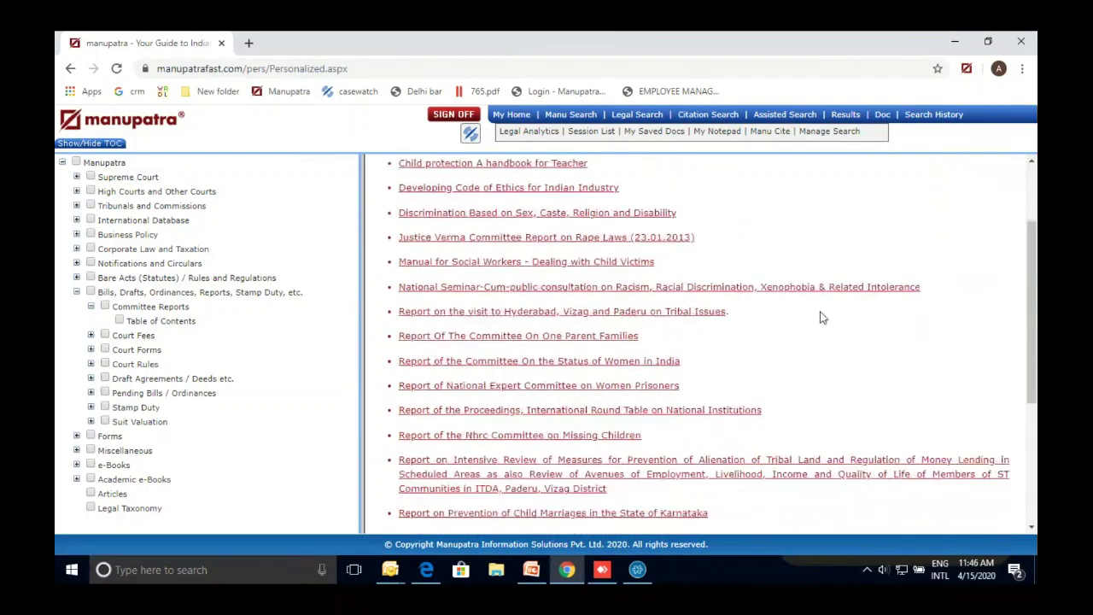
scroll(819, 318, "up", 2)
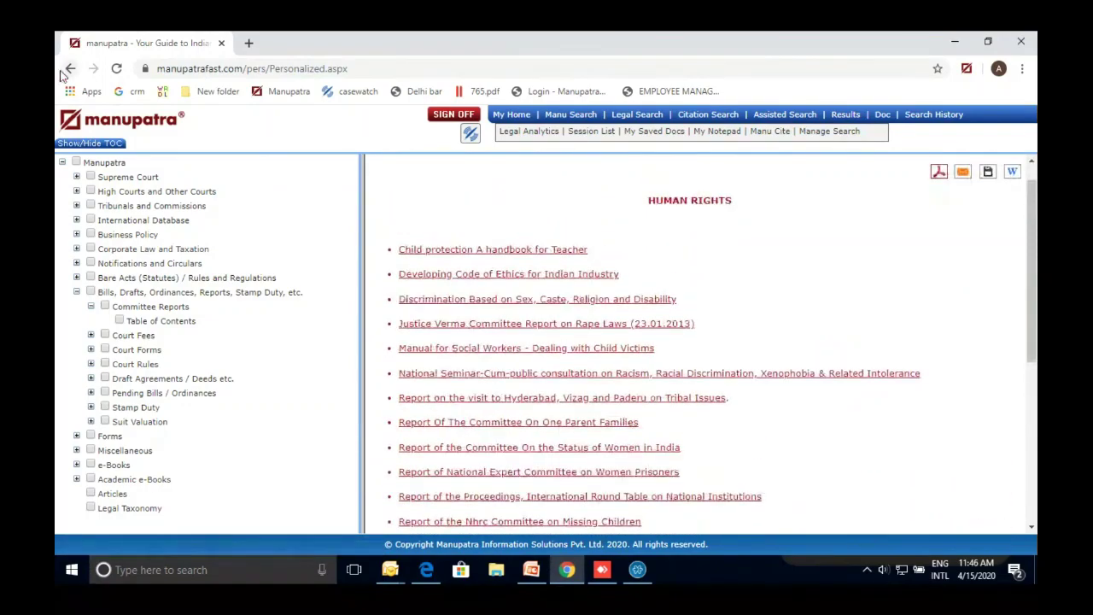
left_click(69, 70)
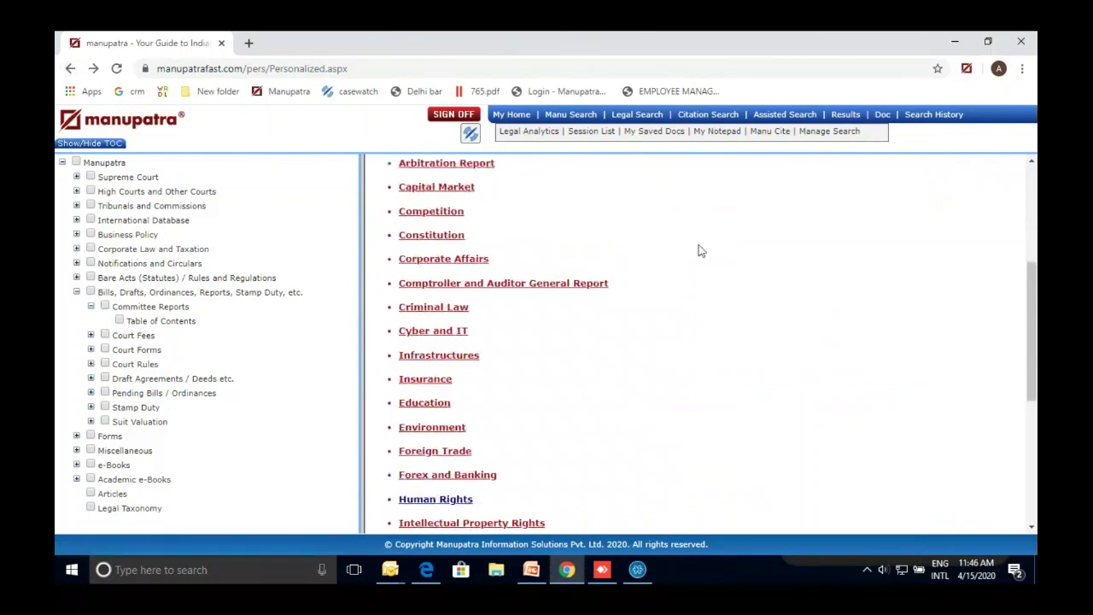
scroll(698, 249, "up", 3)
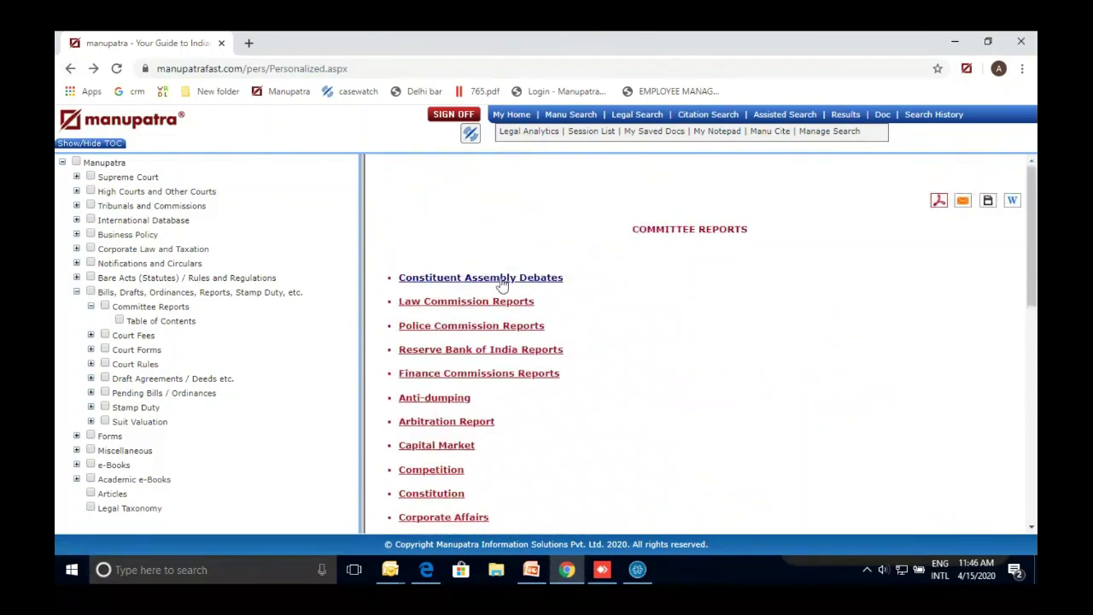
Open the Constituent Assembly Debates, look through the volumes, return to the Committee Reports list, and collapse the Committee Reports branch
left_click(502, 280)
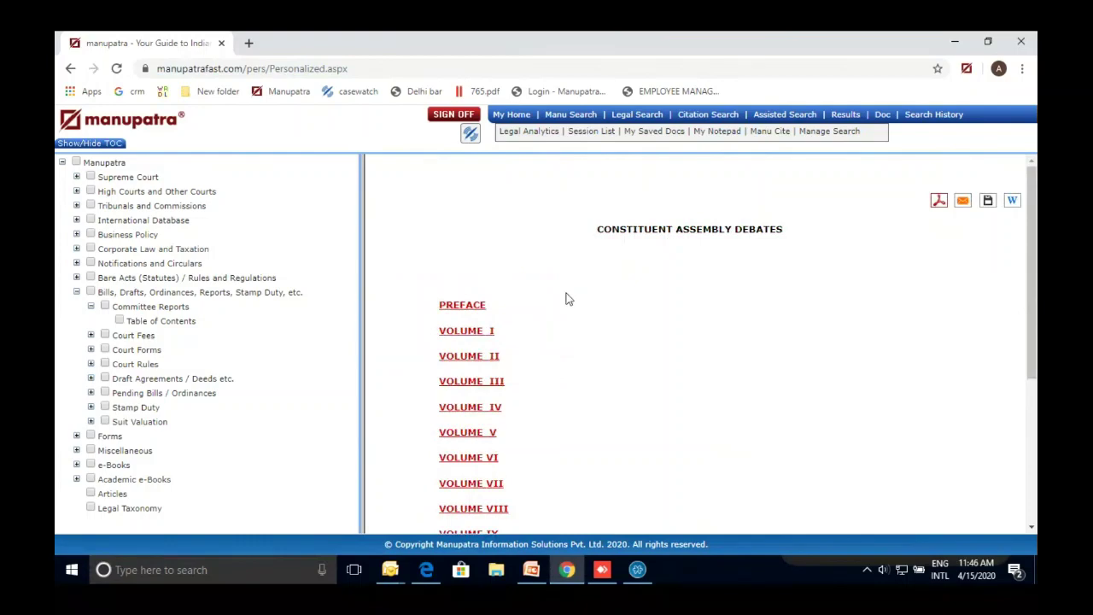
scroll(566, 299, "down", 1)
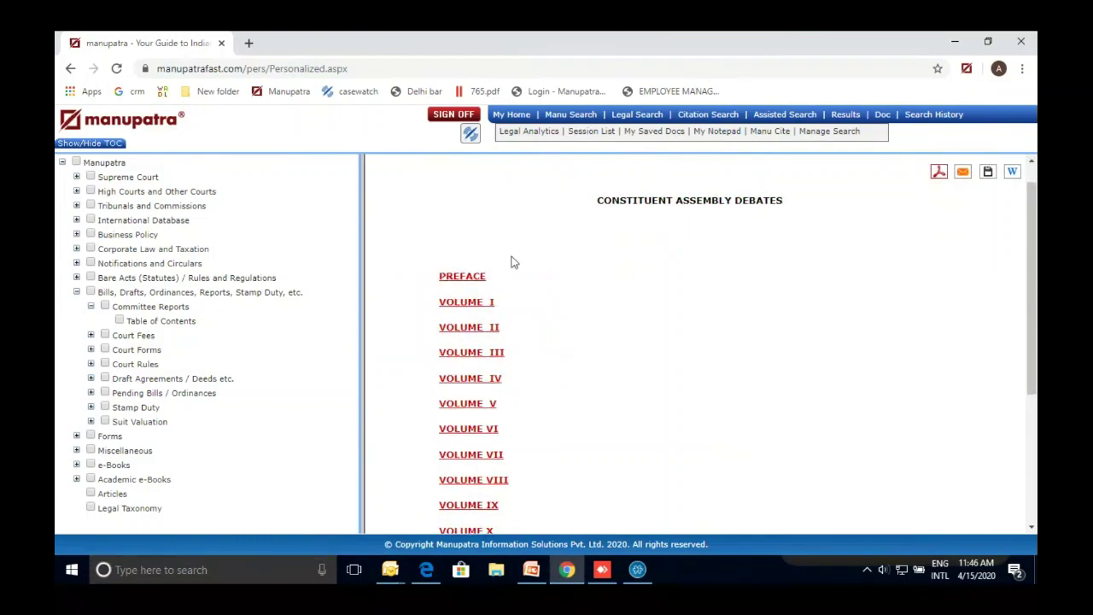
scroll(512, 262, "down", 4)
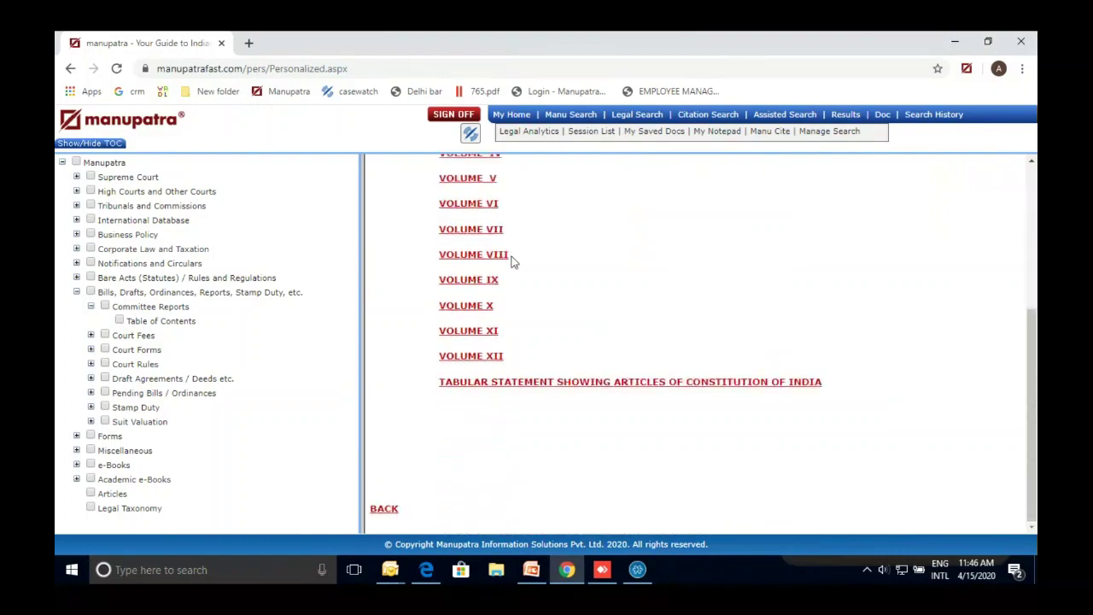
scroll(512, 261, "up", 2)
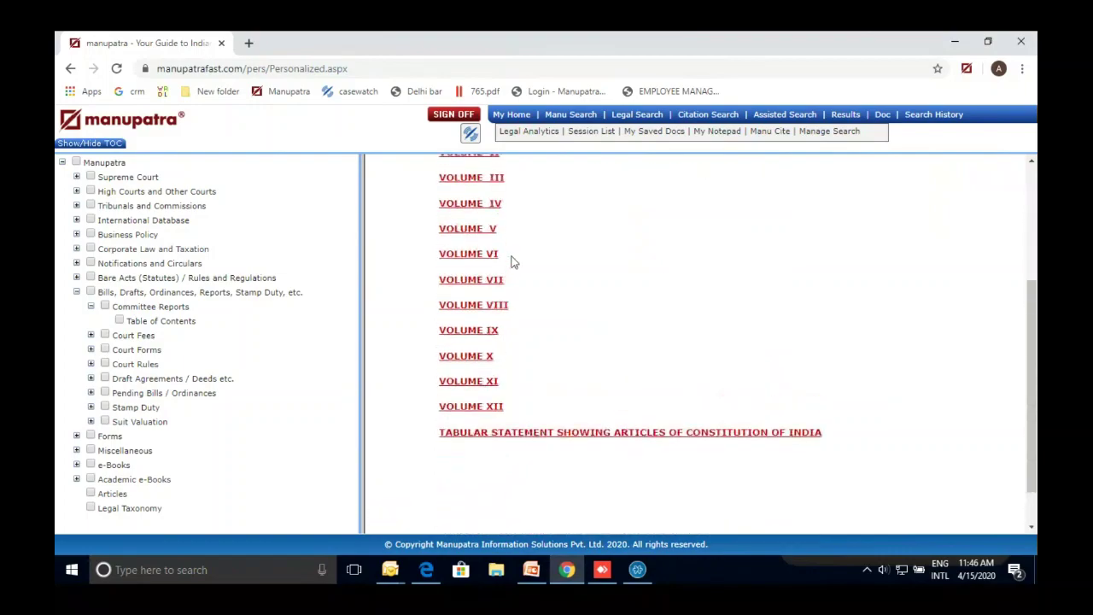
left_click(71, 68)
left_click(92, 311)
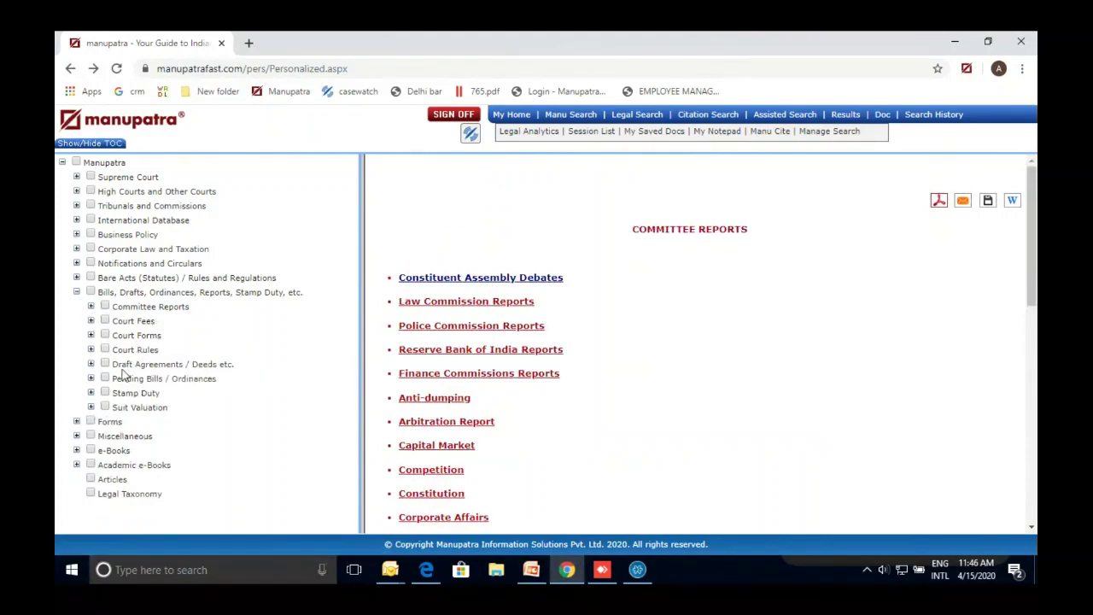
Open the Draft Agreements / Deeds etc. table of contents and look through its categories as far as Intellectual Property
left_click(91, 364)
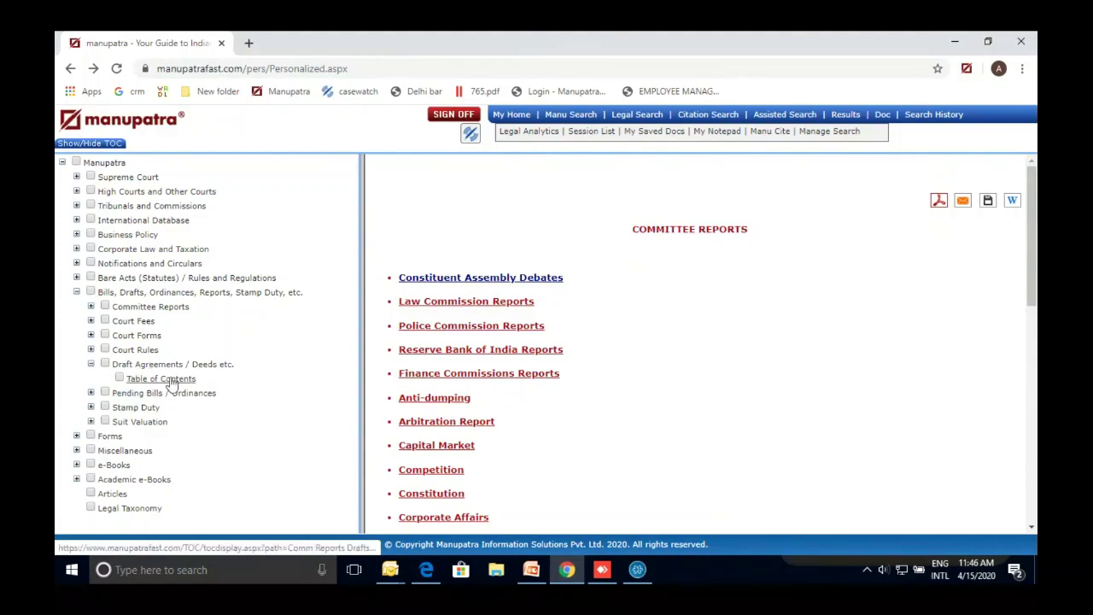
left_click(171, 379)
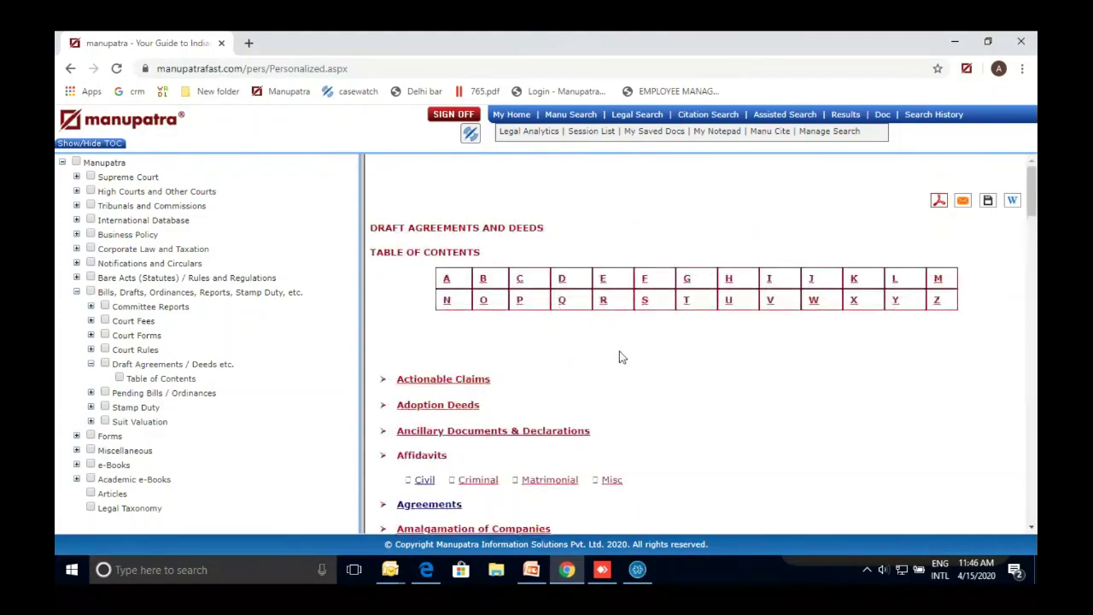
scroll(622, 357, "down", 4)
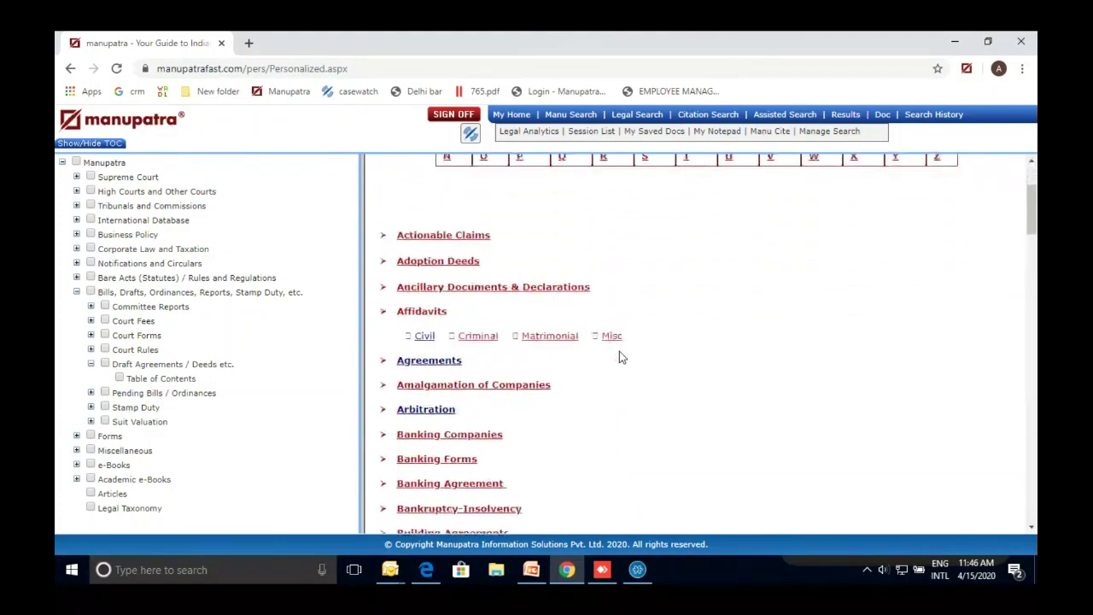
scroll(621, 356, "down", 5)
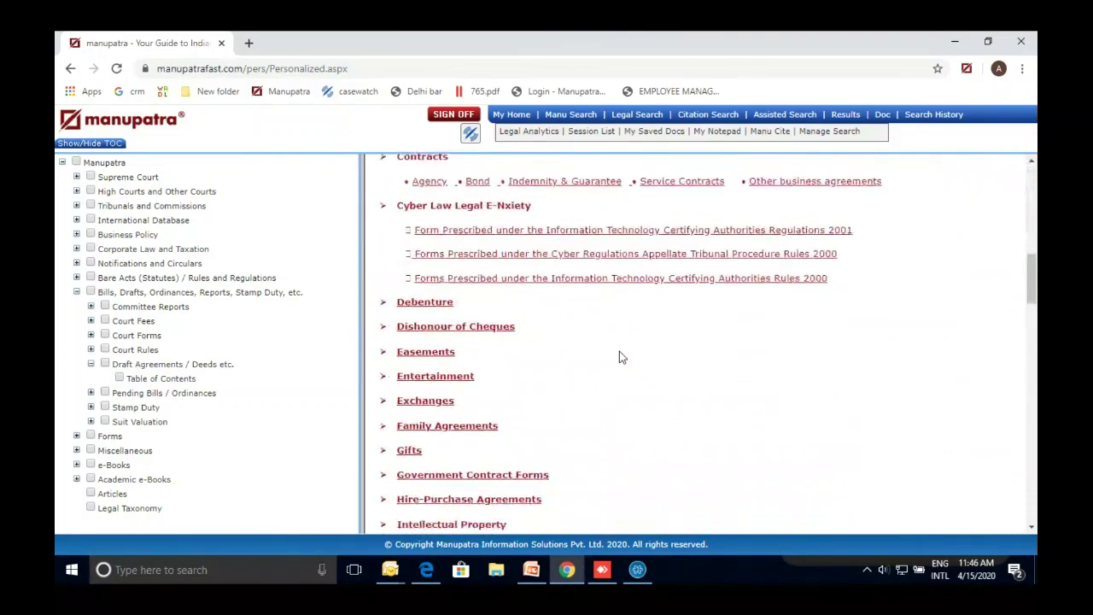
scroll(619, 354, "down", 1)
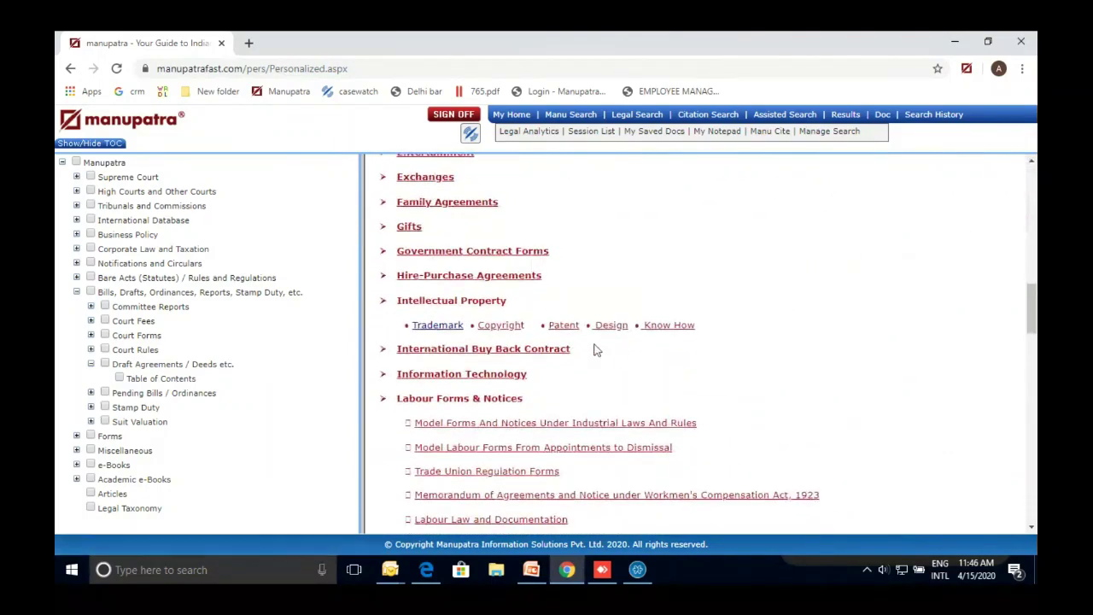
Open the Trademark License Agreement from the Intellectual Property trademark precedents, view the draft, and collapse the Draft Agreements / Deeds etc. branch
left_click(450, 333)
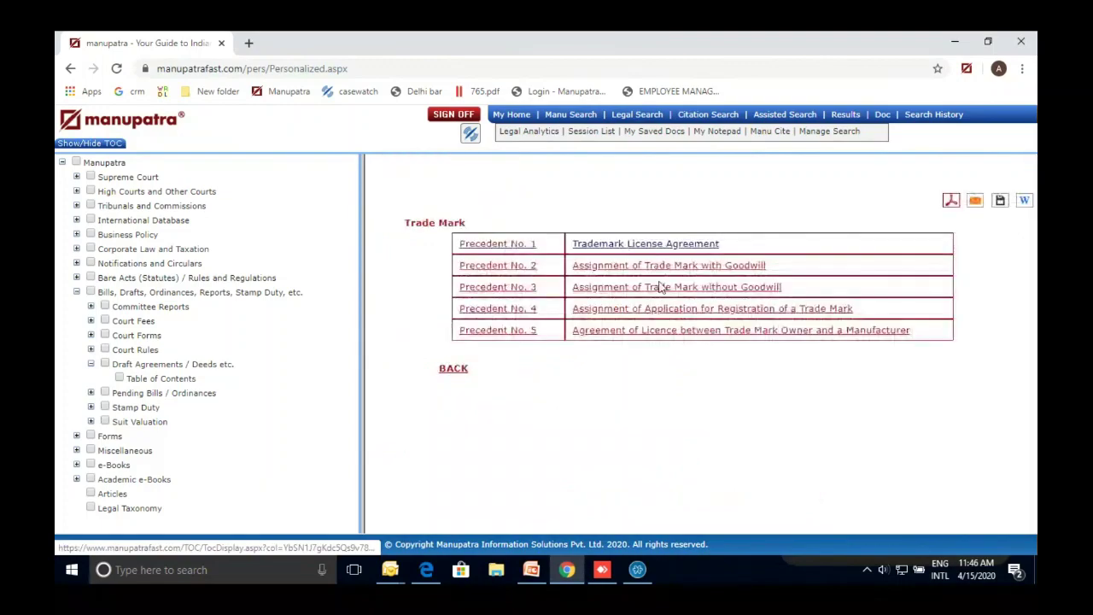
left_click(628, 246)
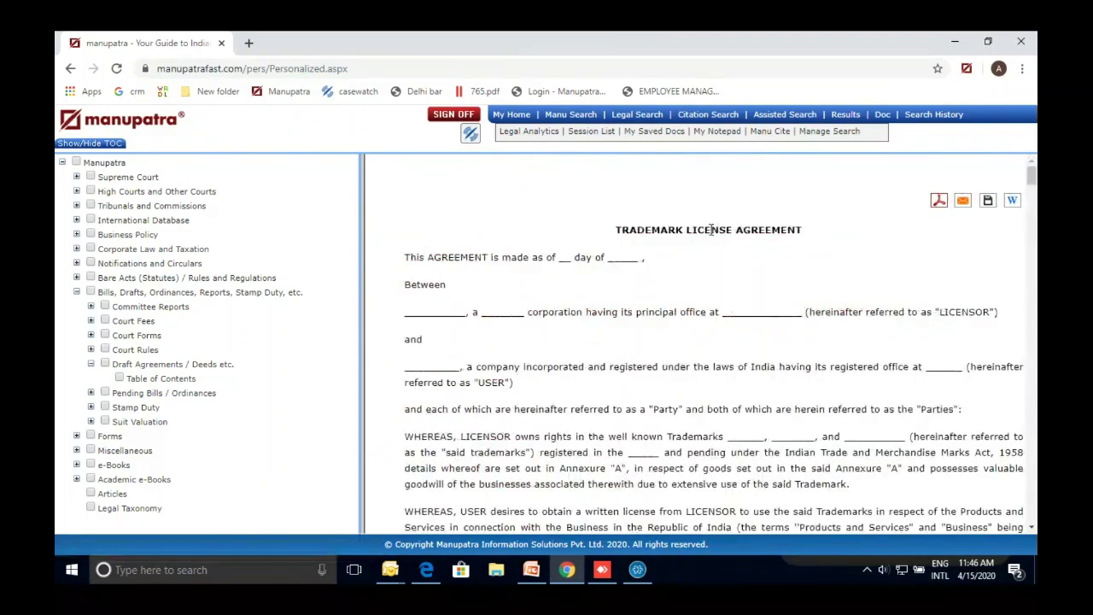
scroll(712, 235, "down", 1)
scroll(711, 235, "up", 1)
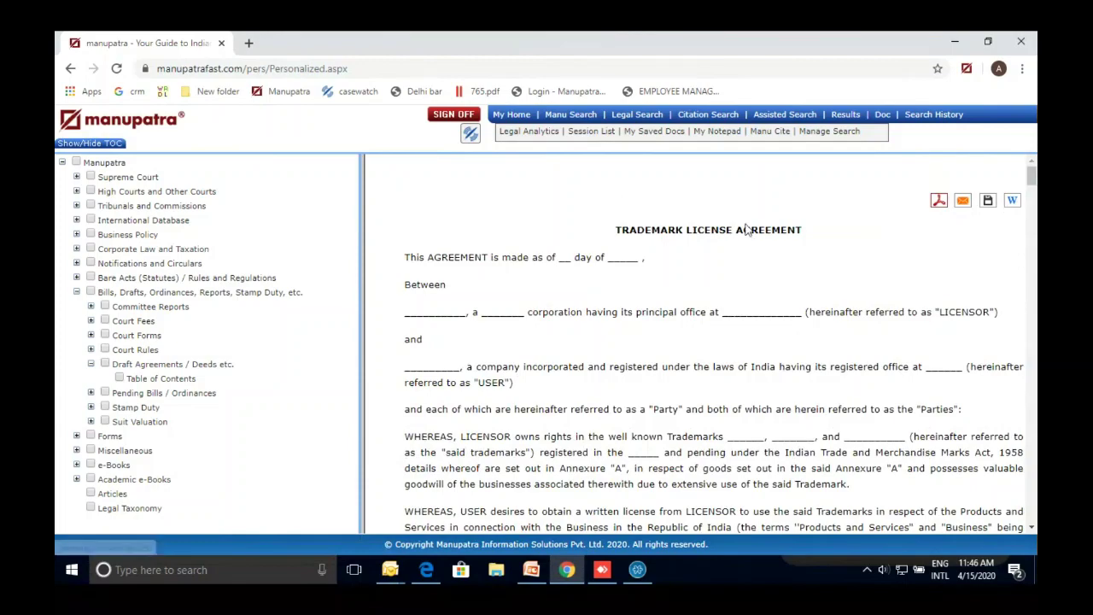
scroll(746, 229, "down", 1)
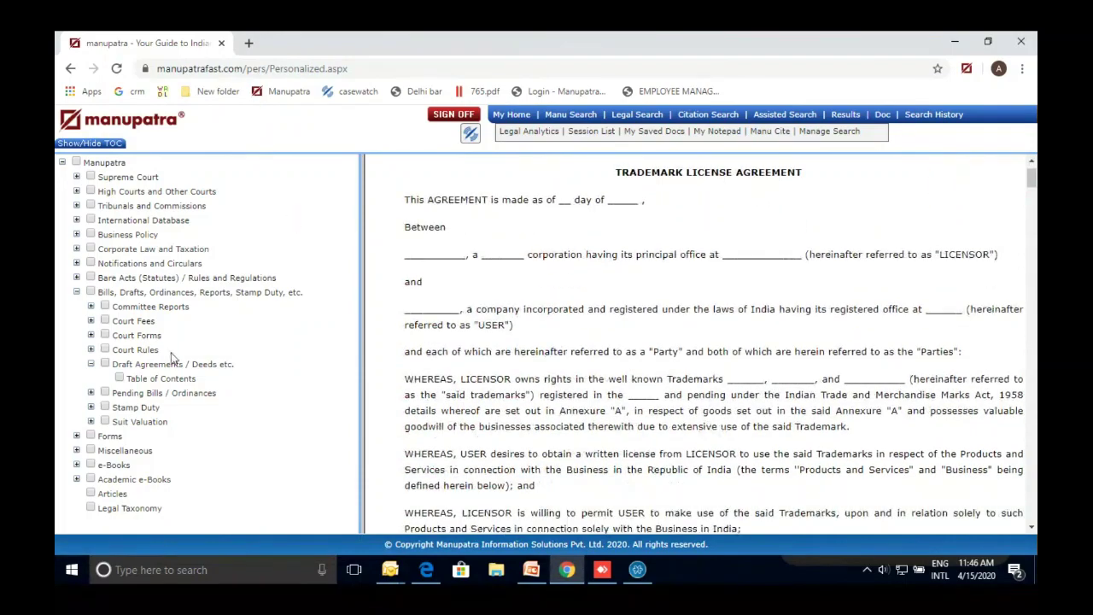
left_click(91, 364)
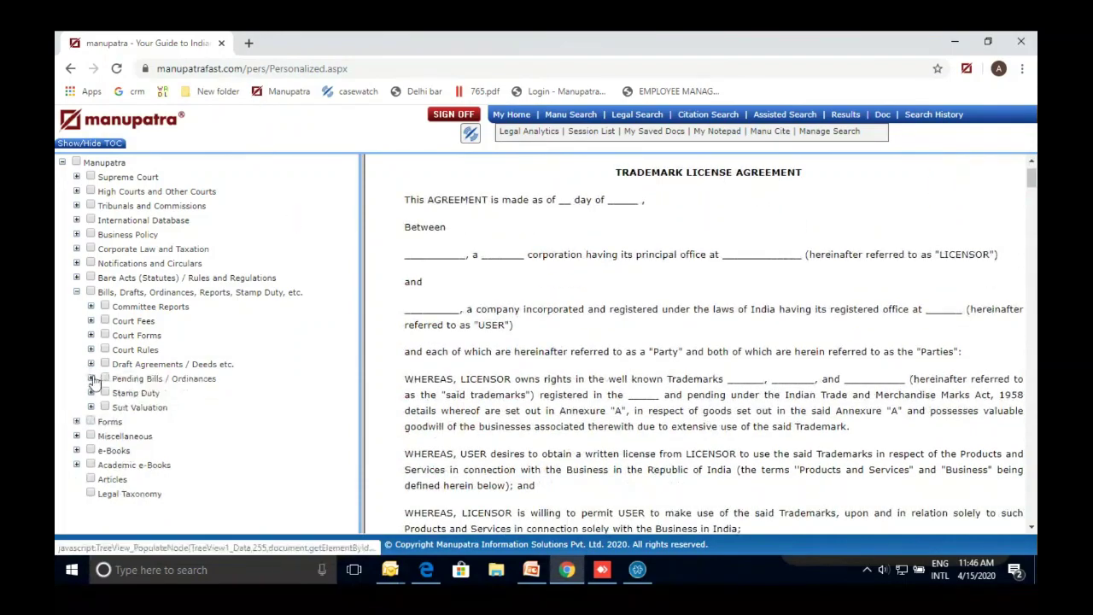
Open the chronological list of 2020 bills introduced or passed by the 17th Lok Sabha, under Pending Bills / Ordinances, Bills in Parliament
left_click(91, 378)
left_click(105, 393)
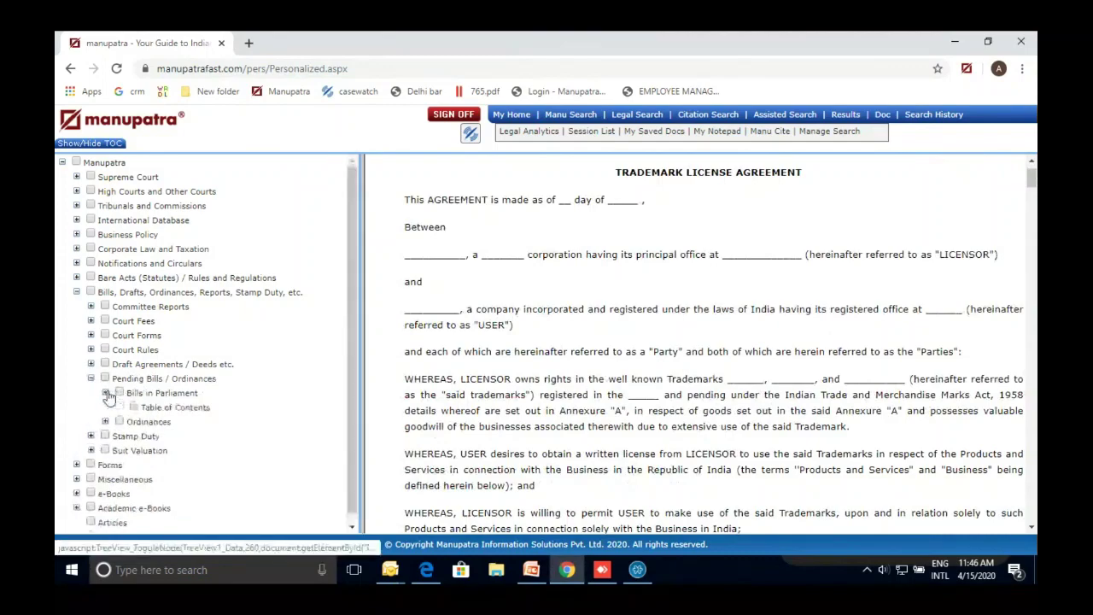
left_click(175, 408)
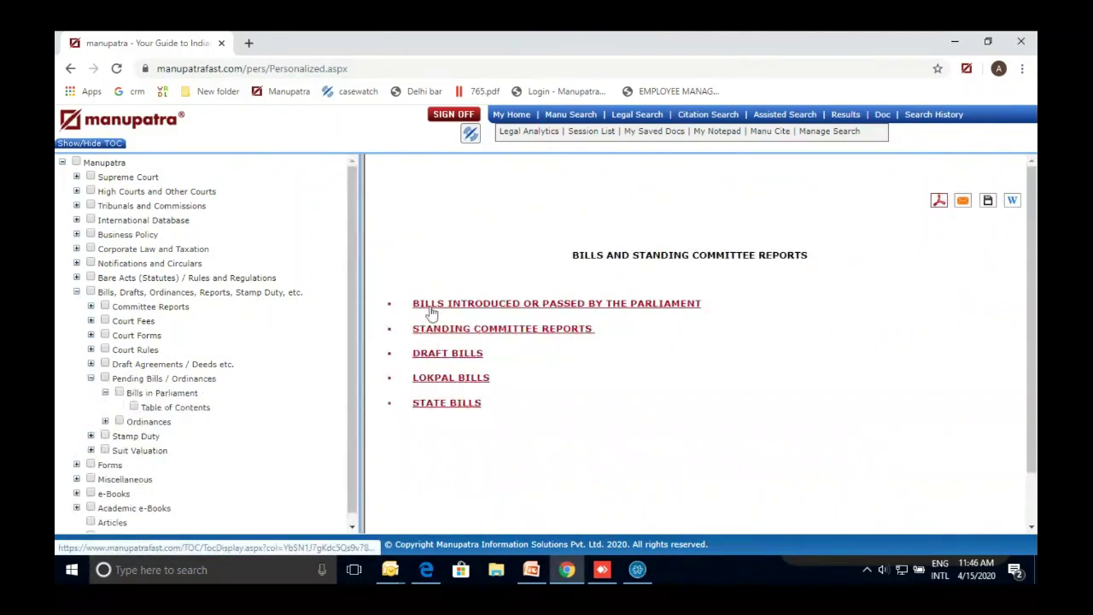
left_click(468, 309)
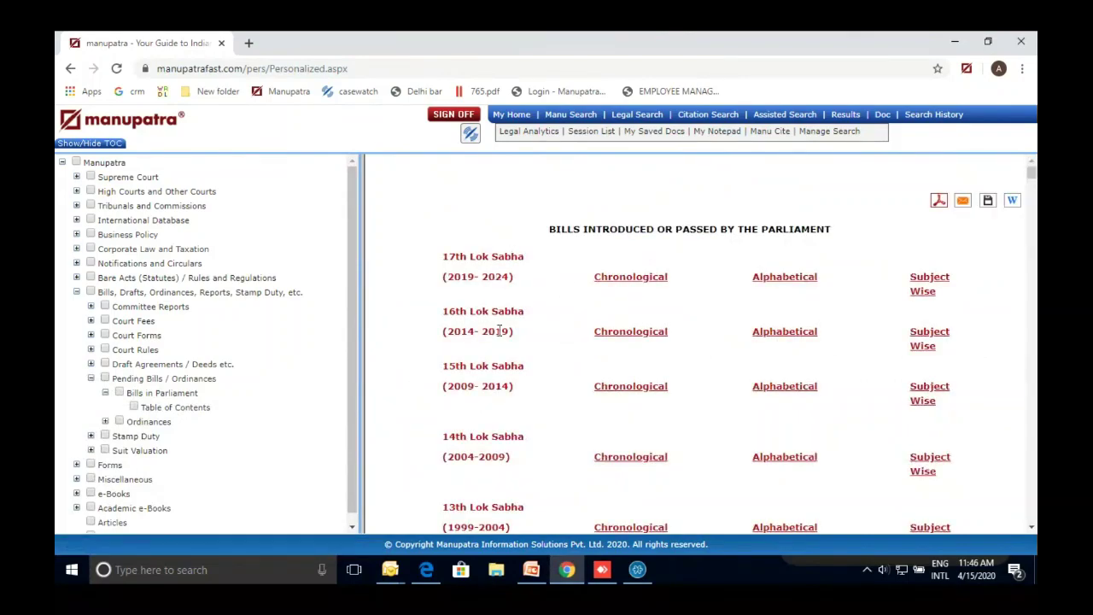
left_click(611, 285)
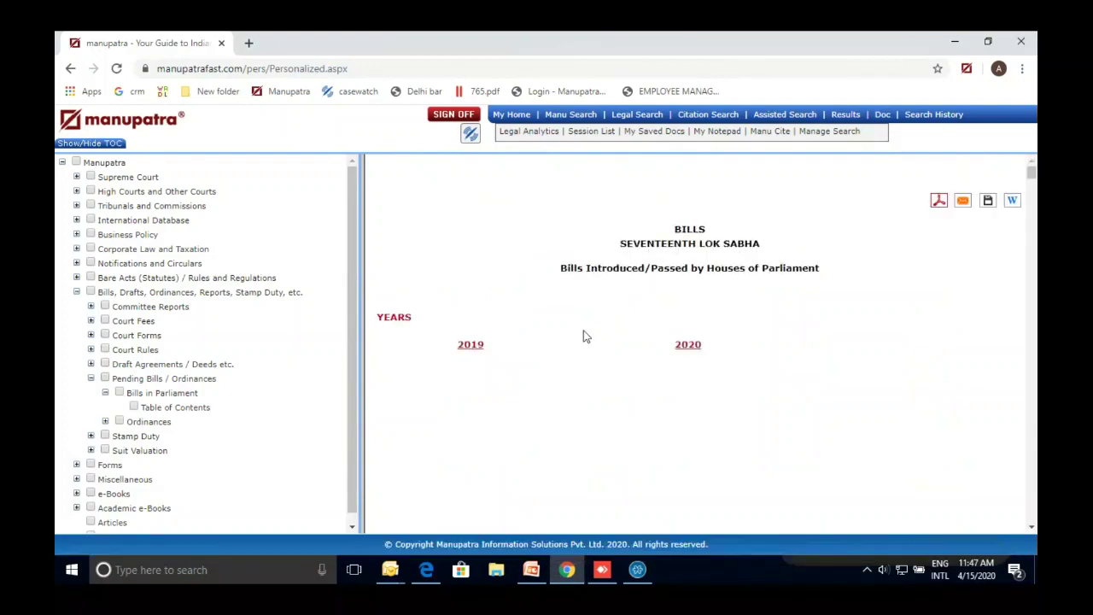
left_click(687, 346)
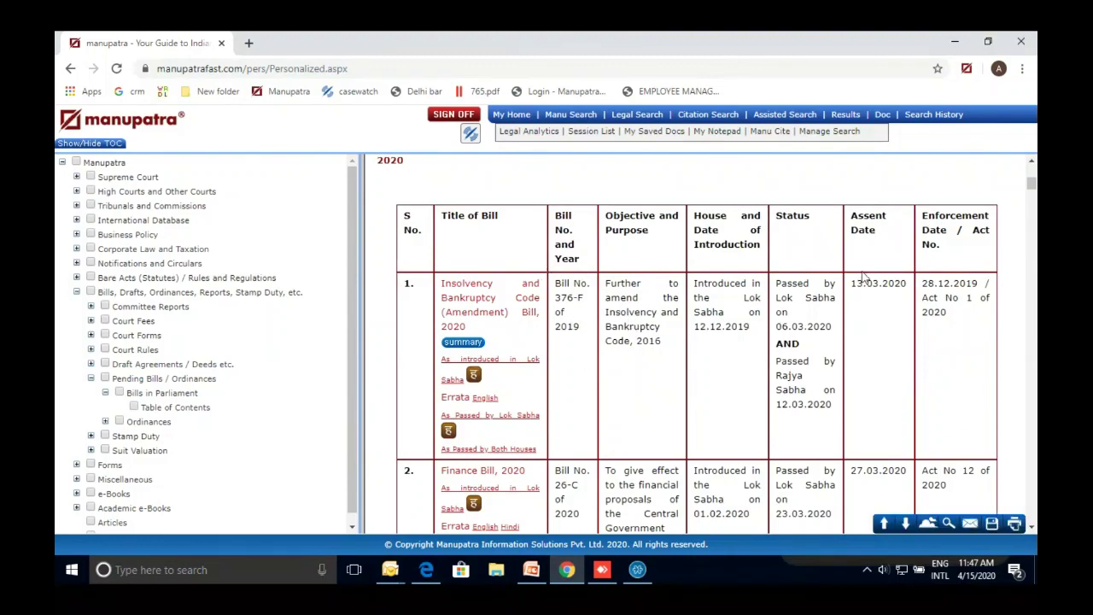
Examine the 2020 bills table, including each bill's text versions, objective, introduction date, status, assent date and enforcement details
scroll(863, 276, "down", 1)
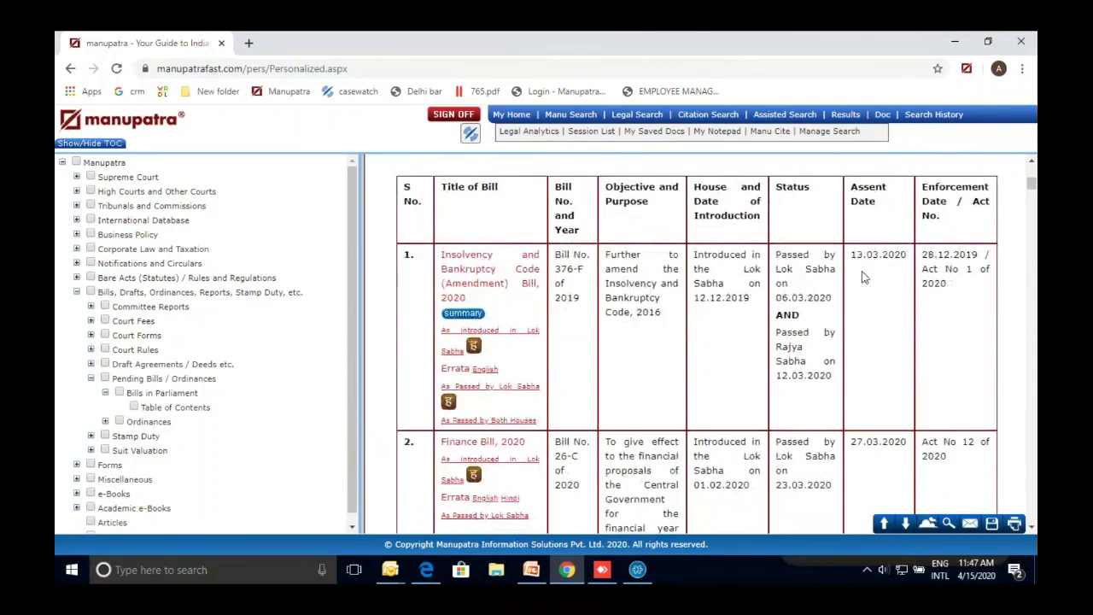
scroll(860, 276, "down", 1)
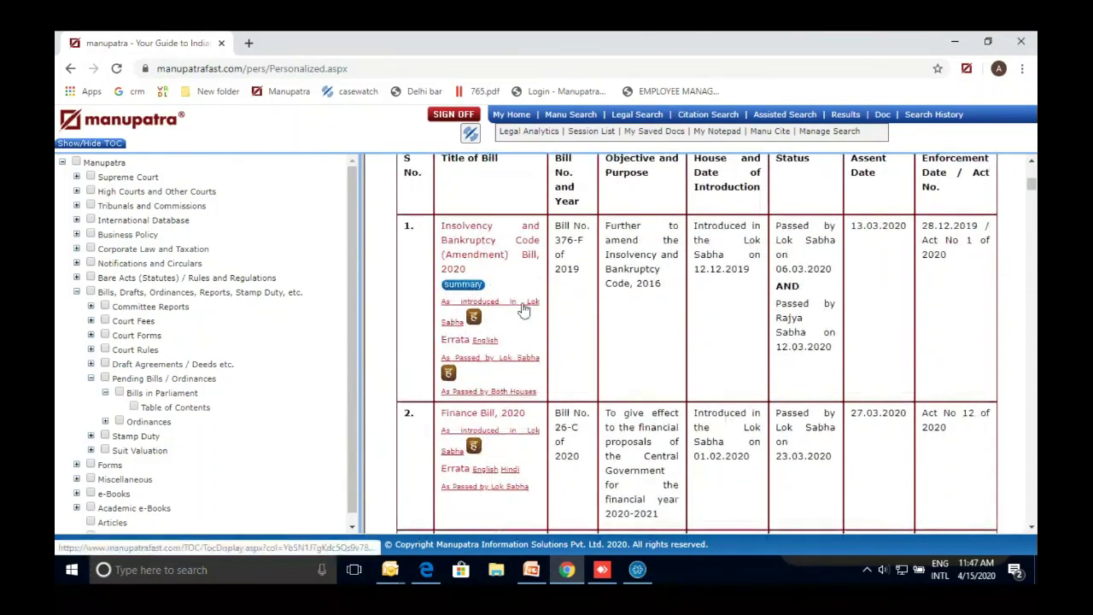
scroll(524, 309, "down", 1)
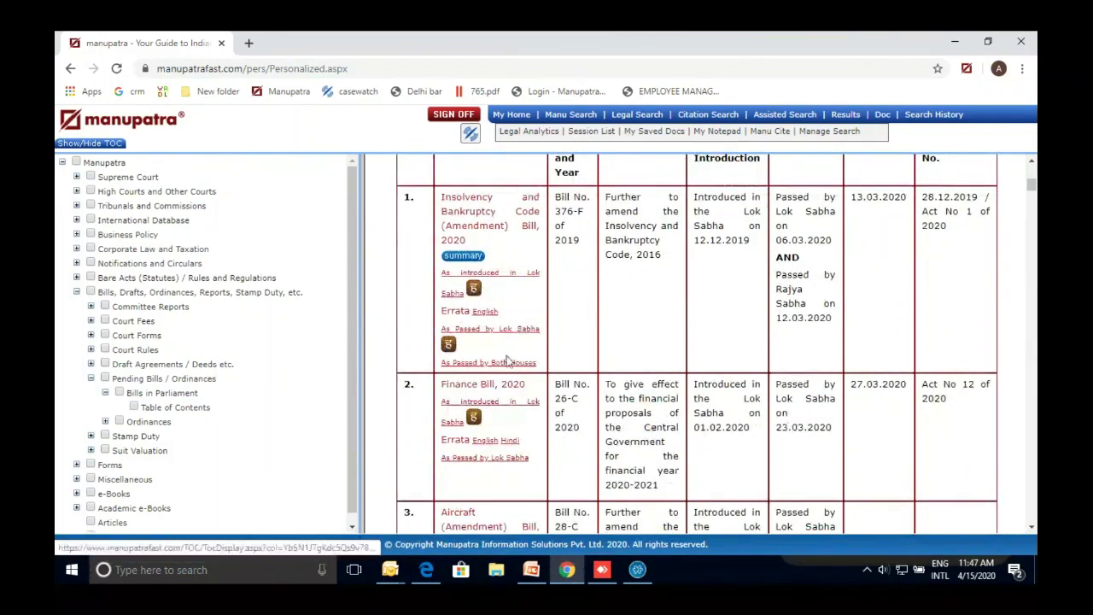
scroll(508, 362, "up", 1)
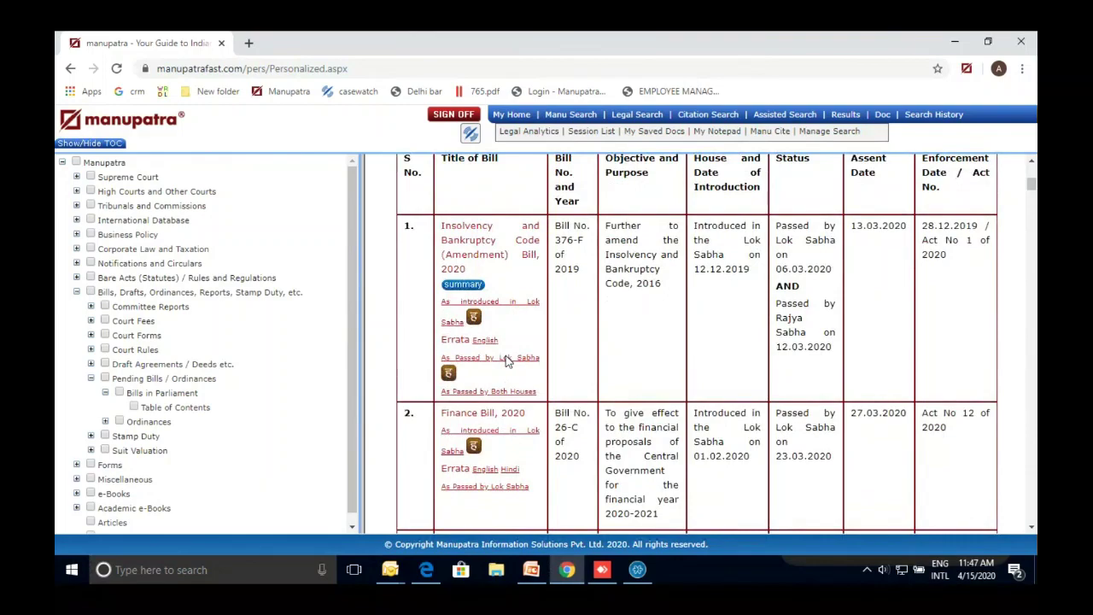
scroll(508, 362, "up", 1)
scroll(507, 362, "down", 3)
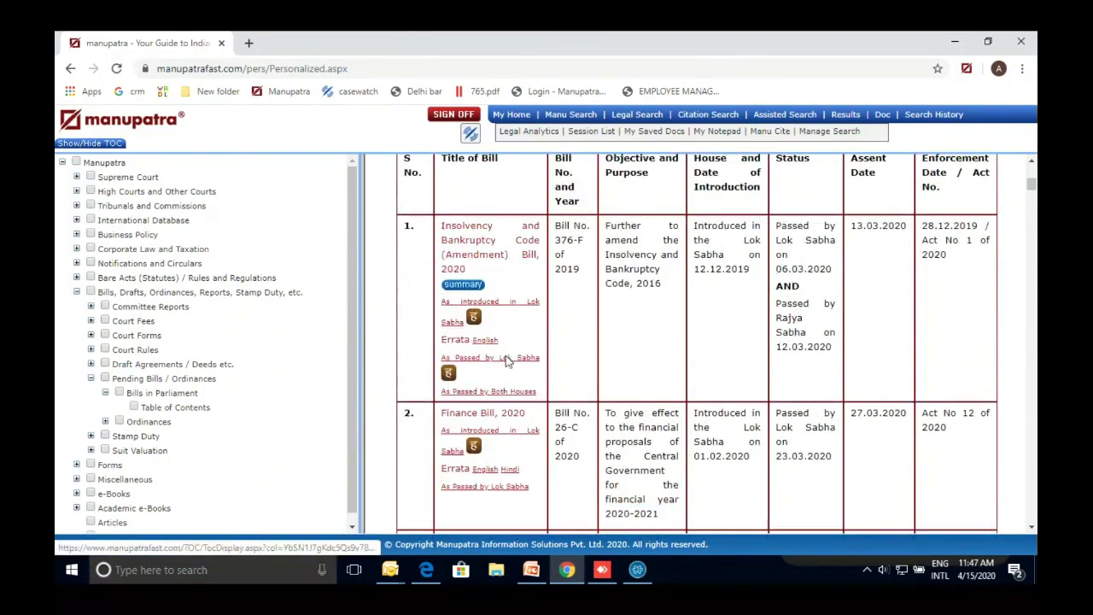
scroll(506, 356, "down", 7)
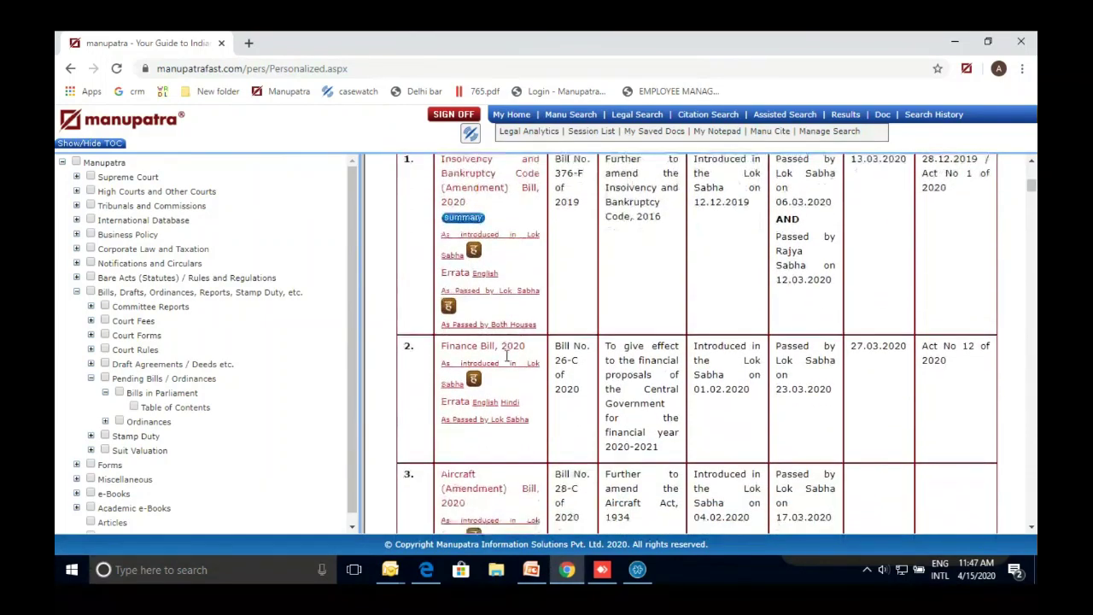
scroll(507, 362, "down", 3)
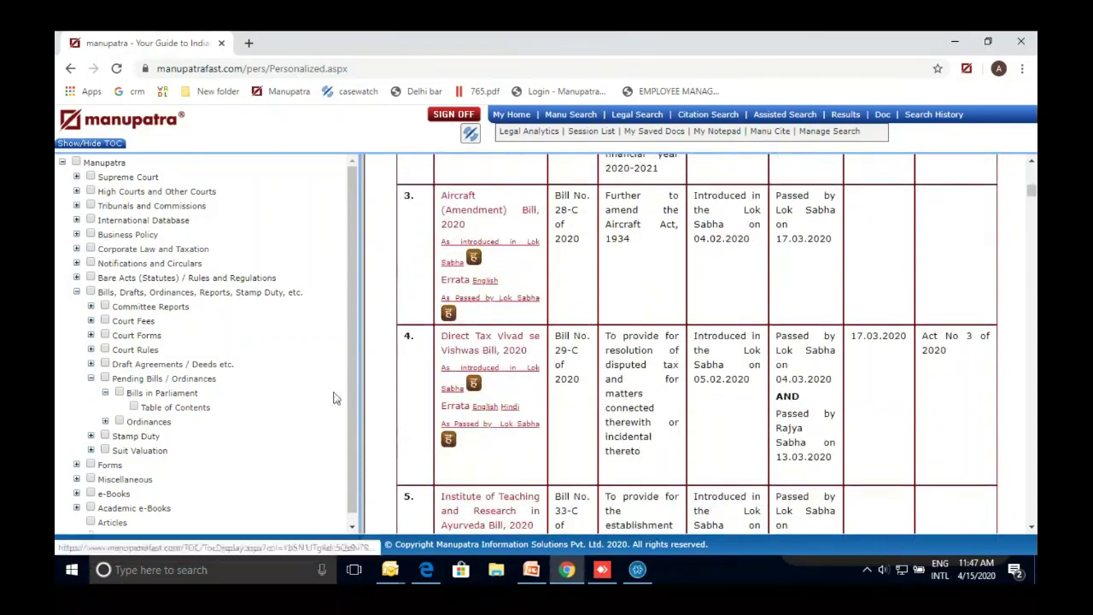
Return to the Bills in Parliament table of contents and collapse the Pending Bills / Ordinances branch
left_click(170, 410)
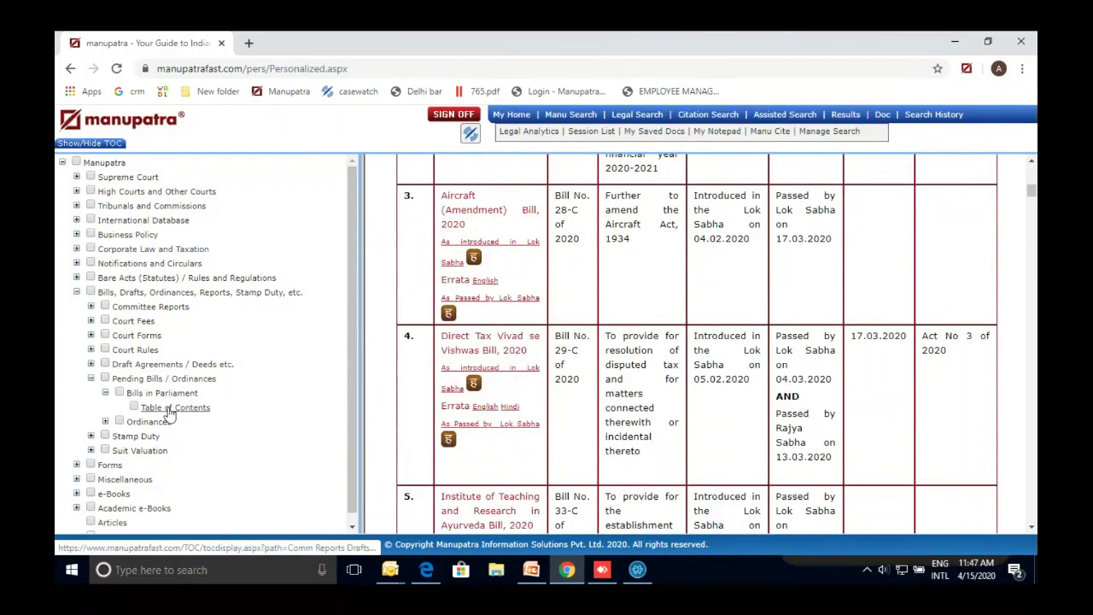
left_click(105, 393)
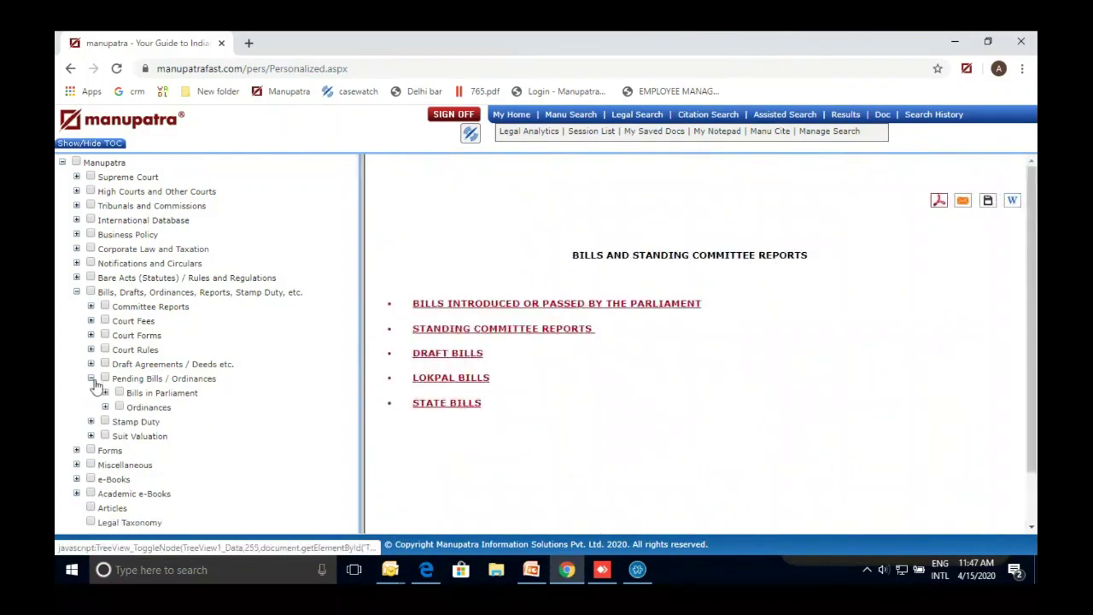
left_click(90, 379)
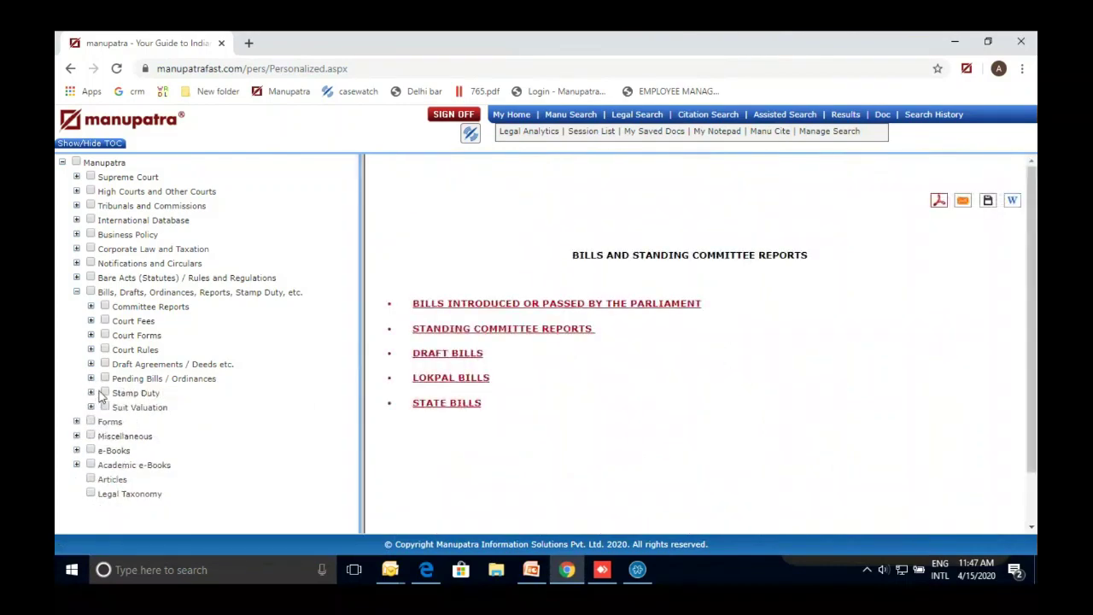
Check the Stamp Duty branch, view the Suit Valuation table of contents, and collapse the Bills, Drafts, Ordinances, Reports, Stamp Duty, etc. branch
left_click(90, 393)
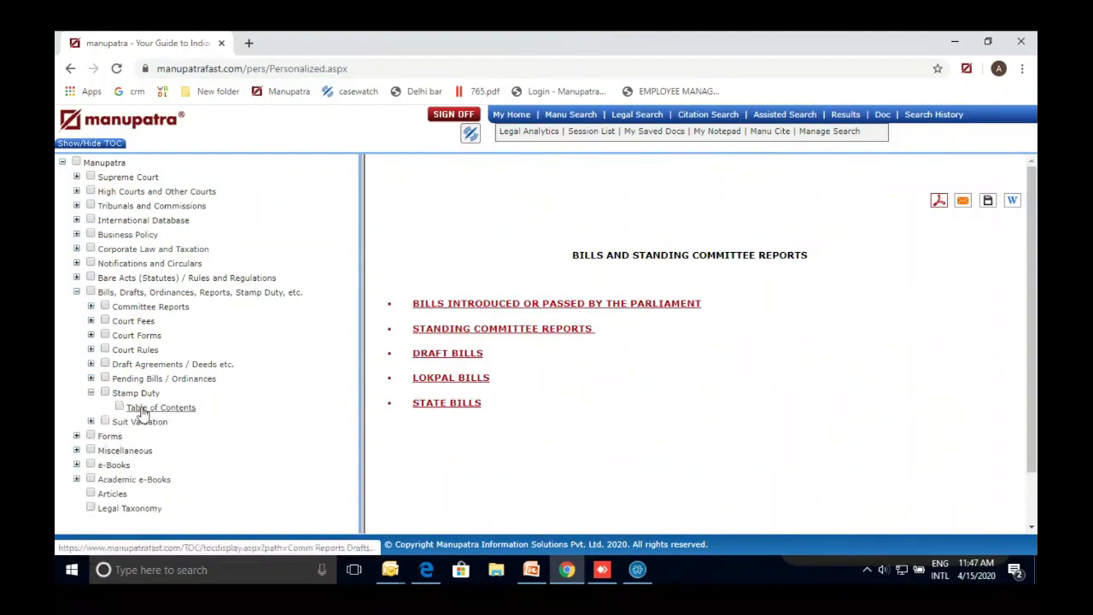
left_click(91, 394)
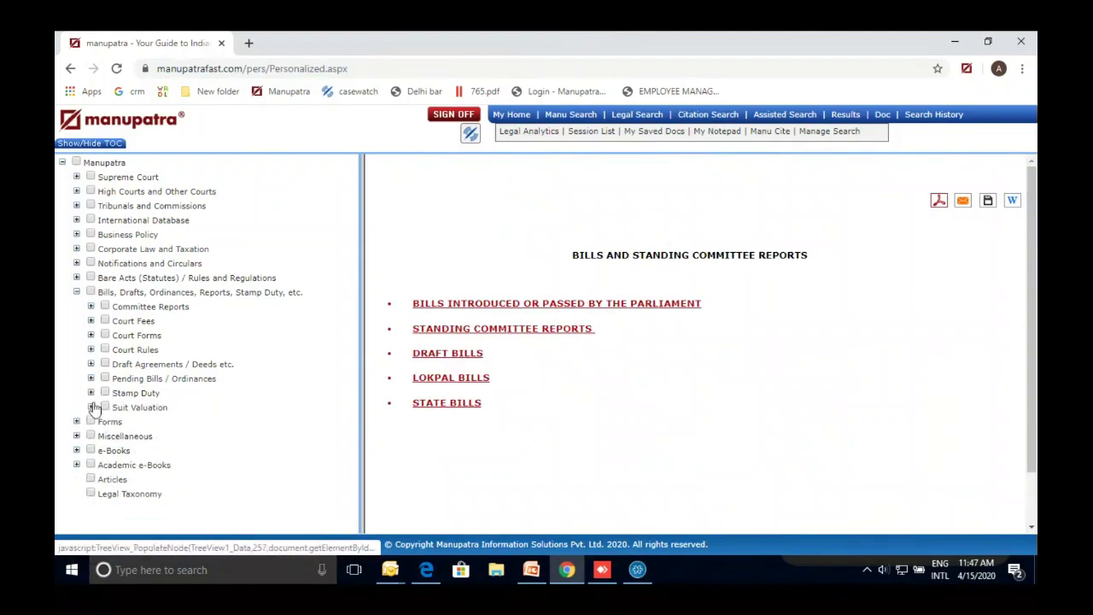
left_click(91, 407)
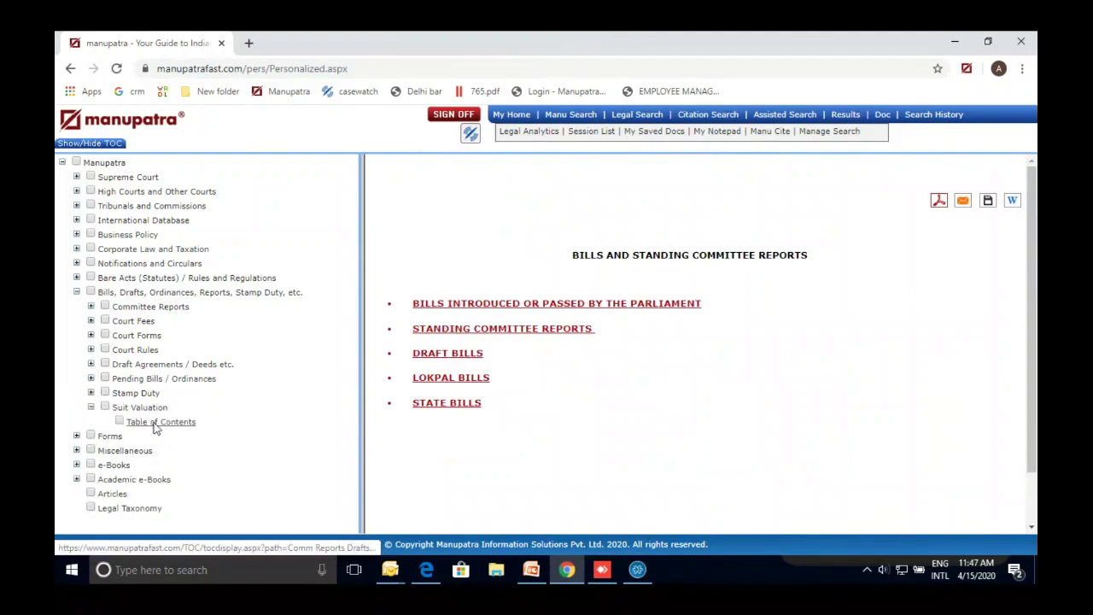
left_click(156, 422)
scroll(591, 313, "down", 1)
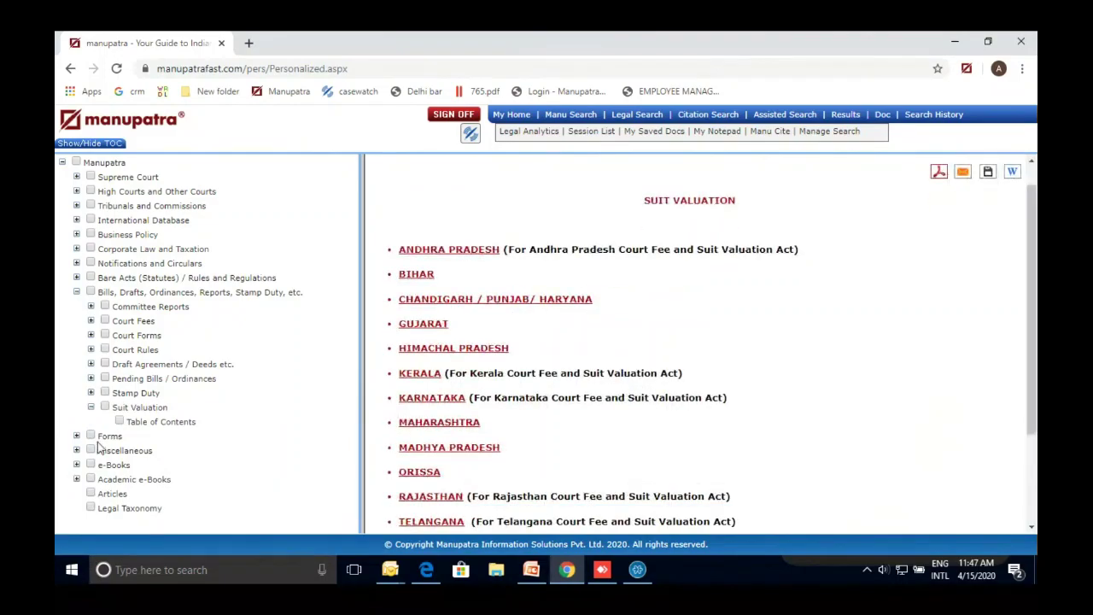
left_click(76, 292)
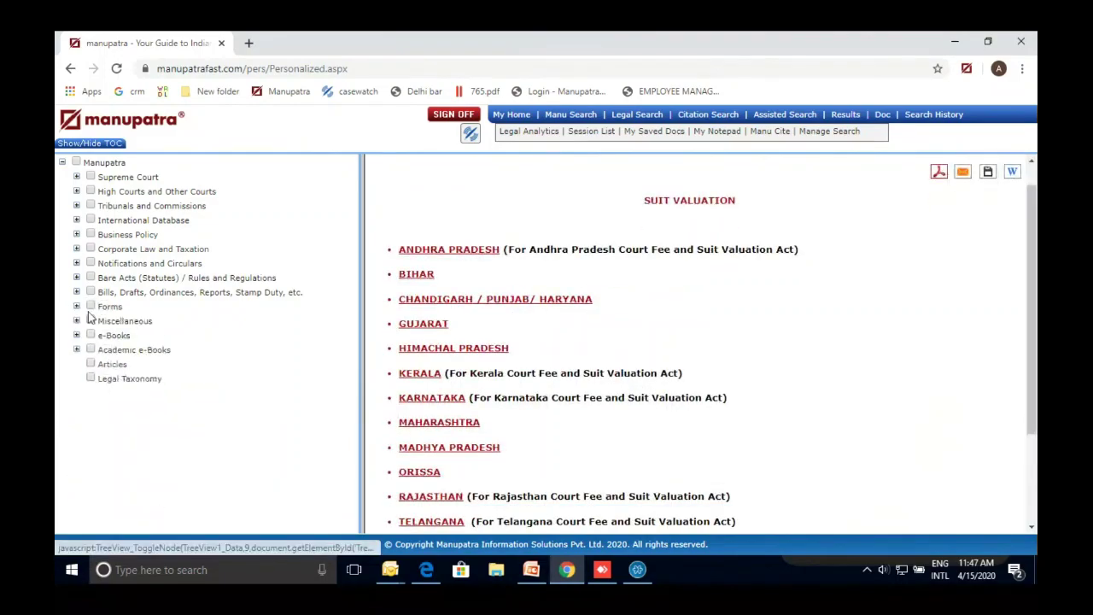
Open Statutory Forms under Forms, look through the subject categories, and collapse the Forms branch
left_click(76, 307)
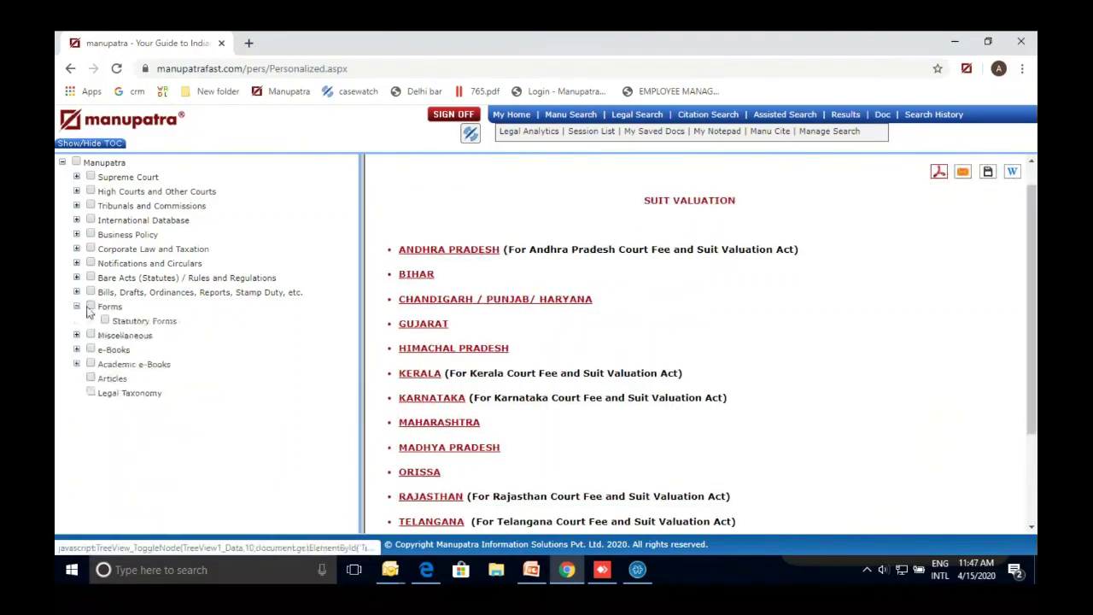
left_click(128, 321)
scroll(603, 324, "down", 10)
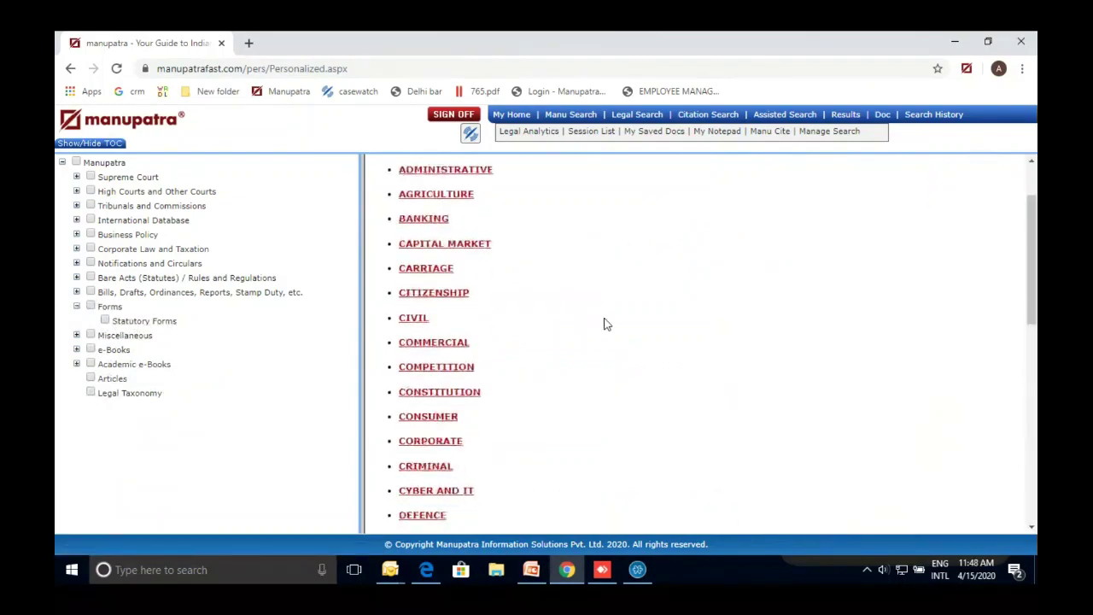
scroll(603, 323, "down", 1)
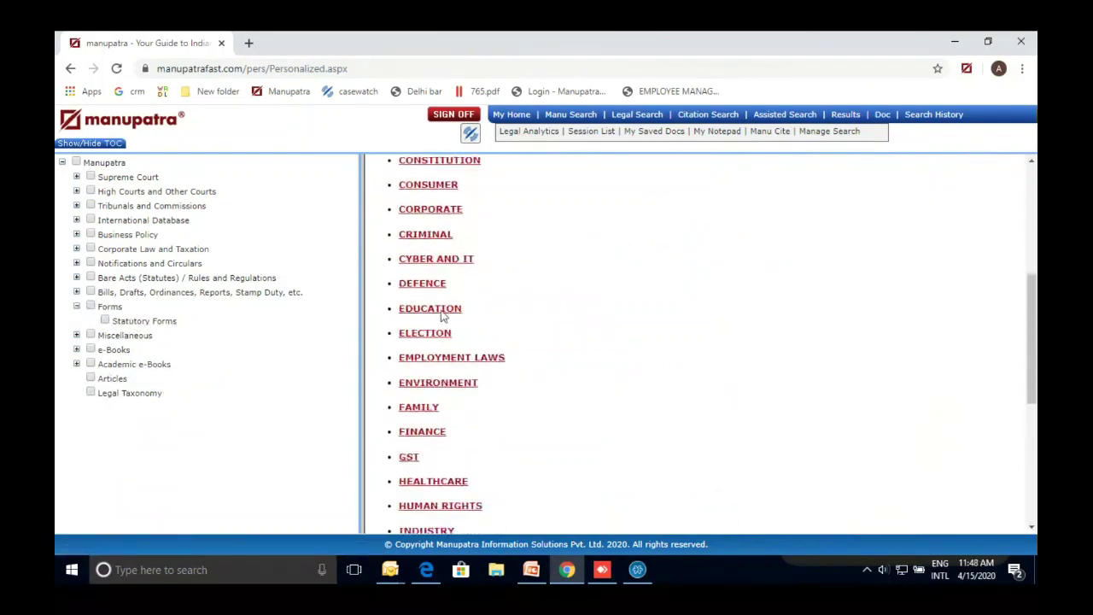
left_click(76, 307)
Expand the Miscellaneous branch and open its table of contents
left_click(77, 321)
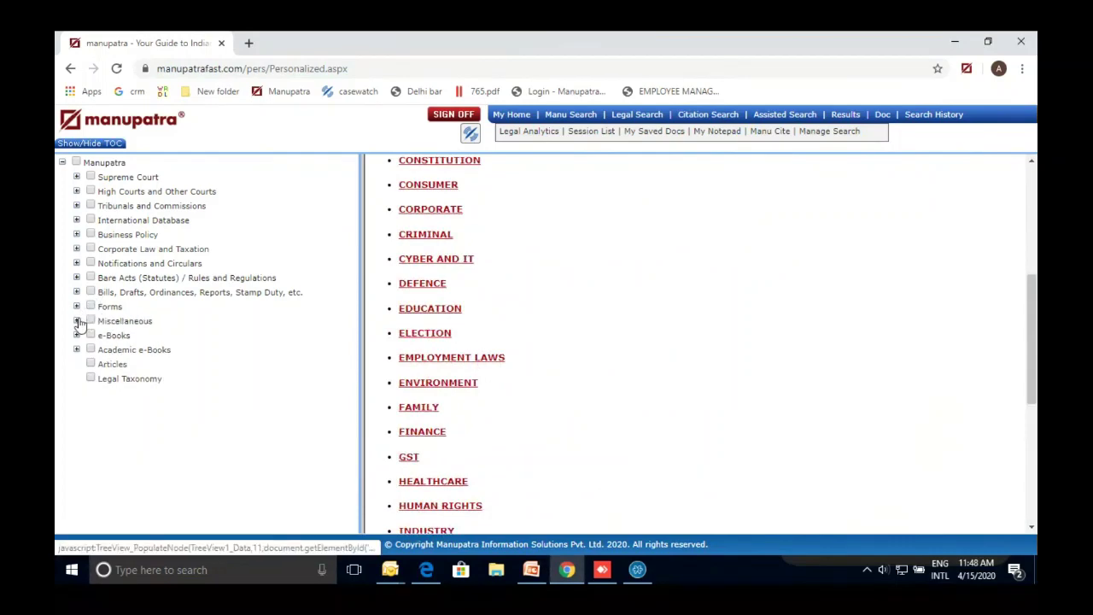
left_click(147, 336)
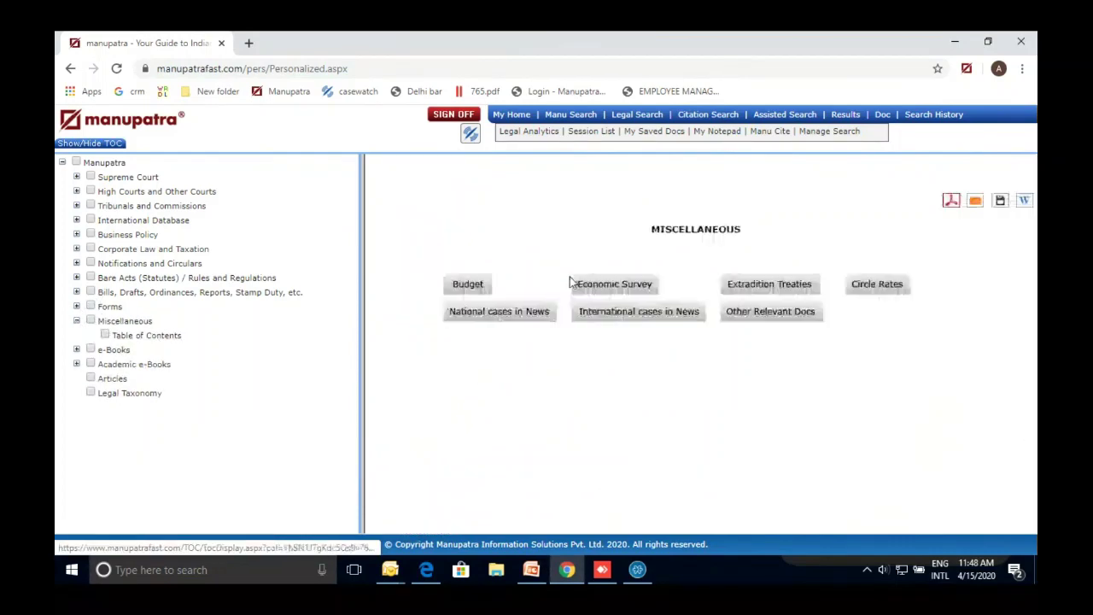
View the Budget page, look through the Extradition Treaties country lists, and return to the Miscellaneous table of contents
left_click(481, 287)
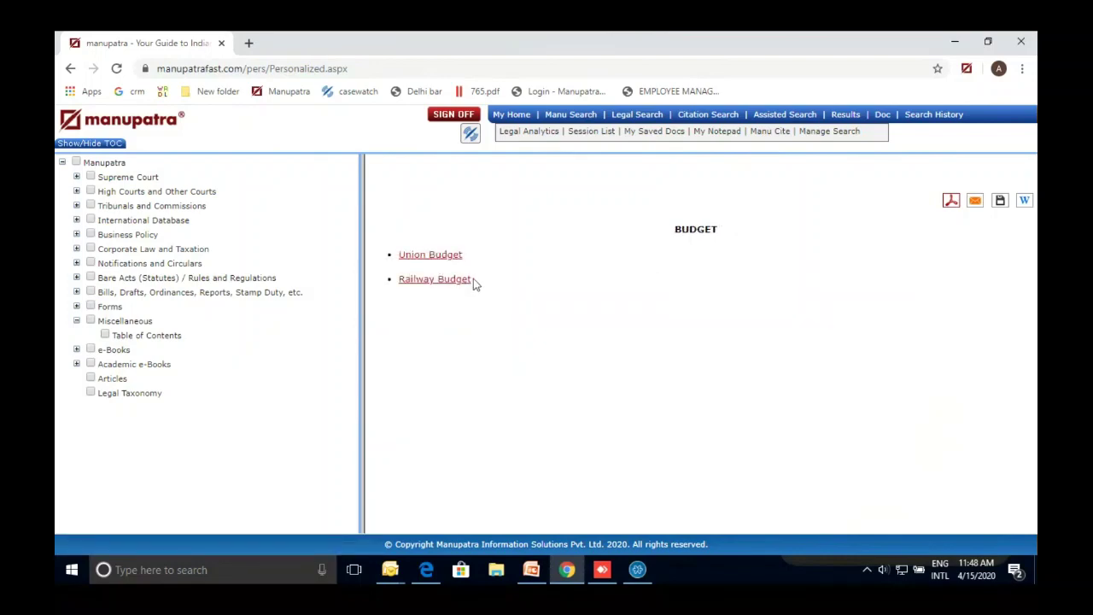
left_click(71, 68)
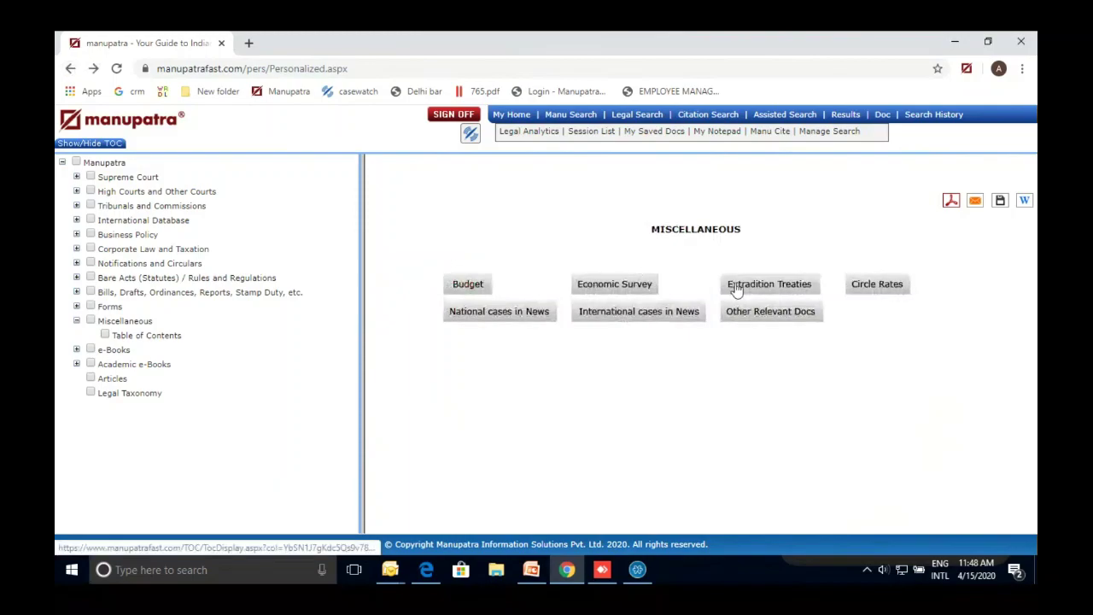
left_click(731, 289)
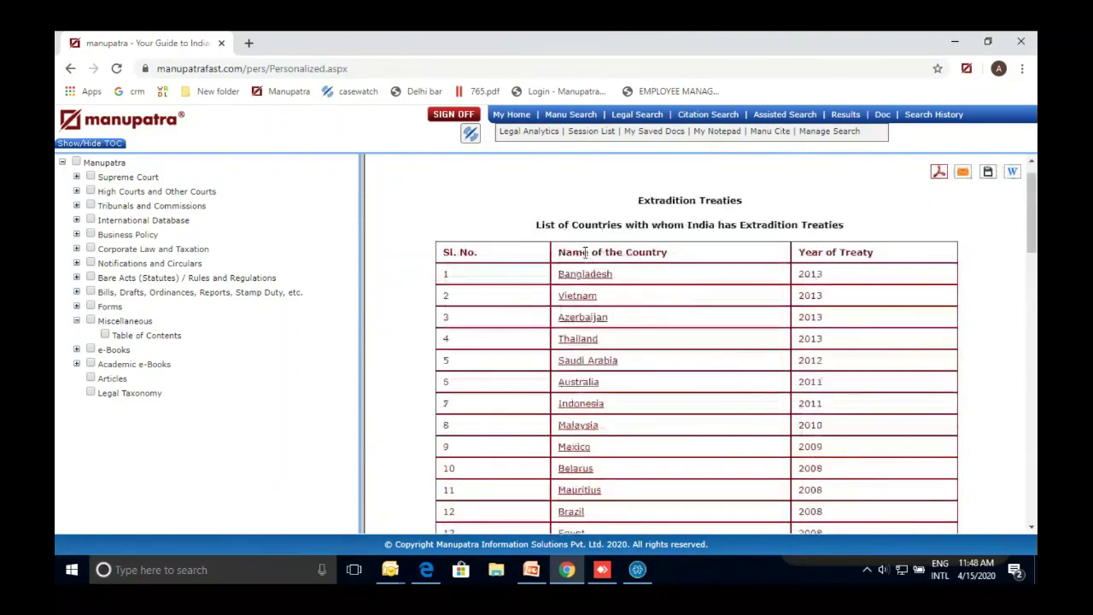
scroll(586, 254, "down", 6)
scroll(585, 256, "down", 6)
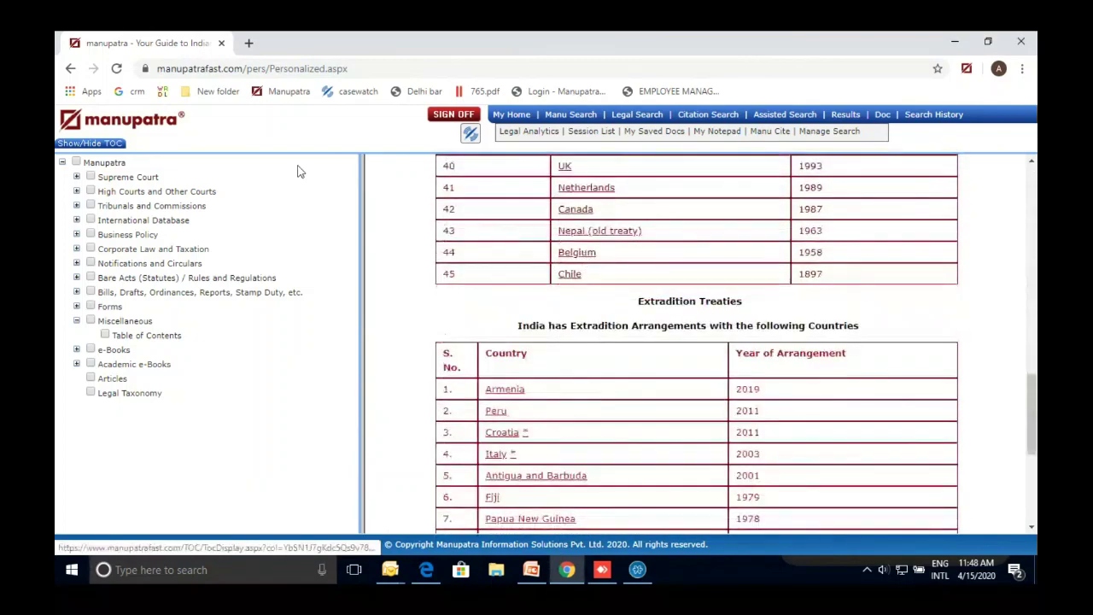
left_click(70, 68)
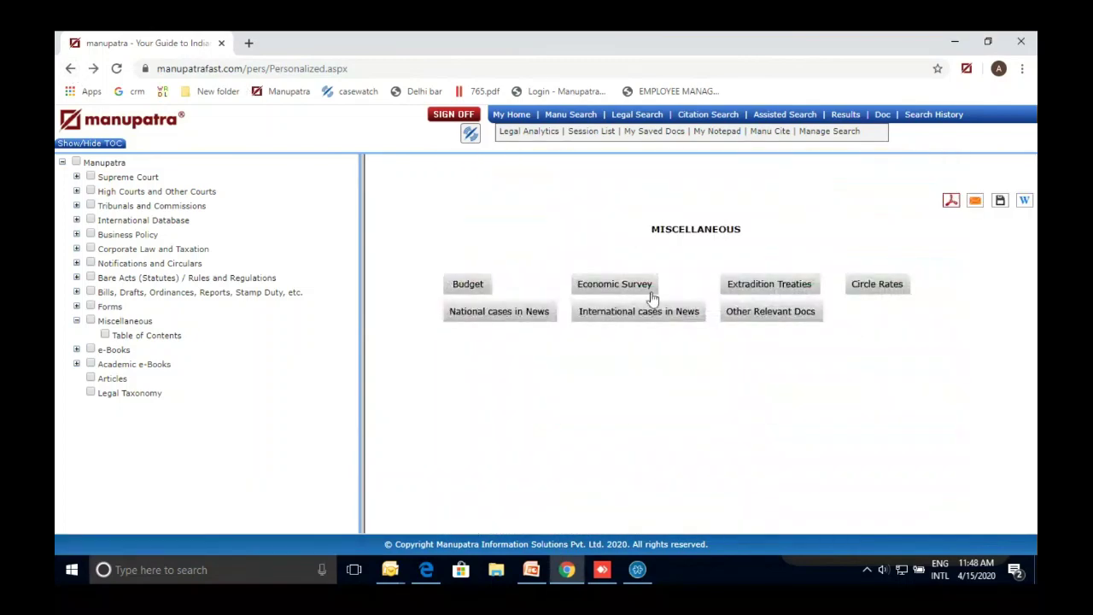
Open National Cases under National cases in News, look through the case list, and collapse the Miscellaneous branch
left_click(542, 315)
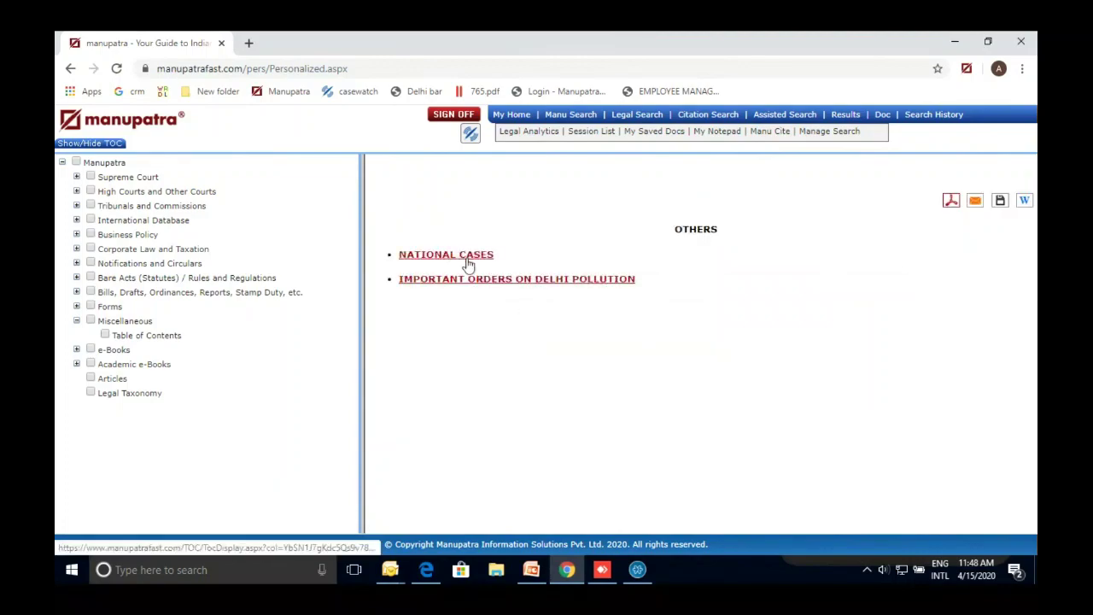
left_click(468, 257)
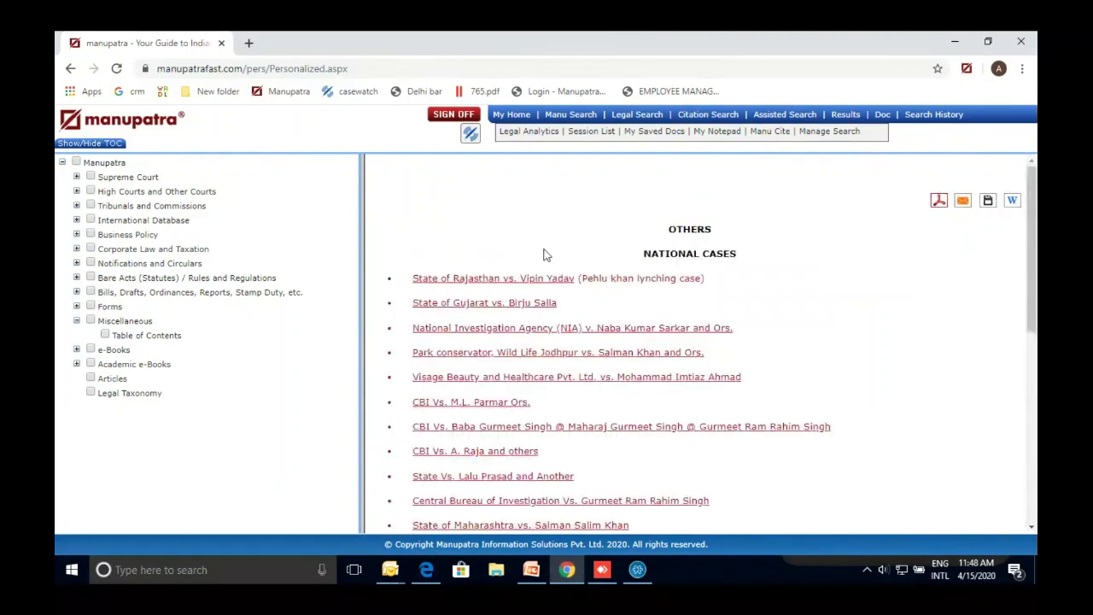
scroll(546, 255, "down", 2)
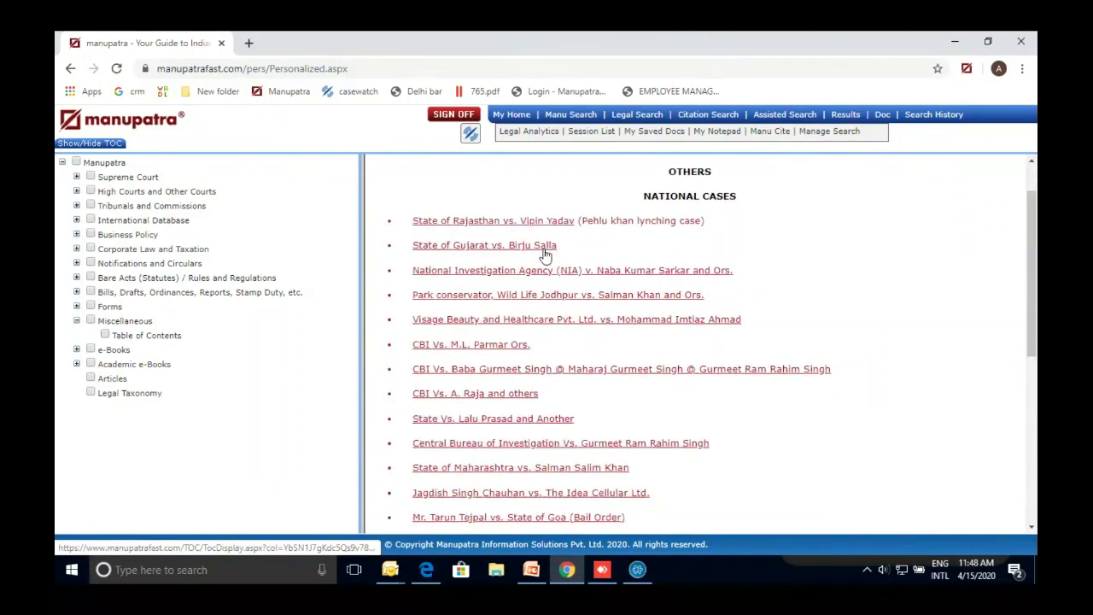
scroll(740, 229, "down", 1)
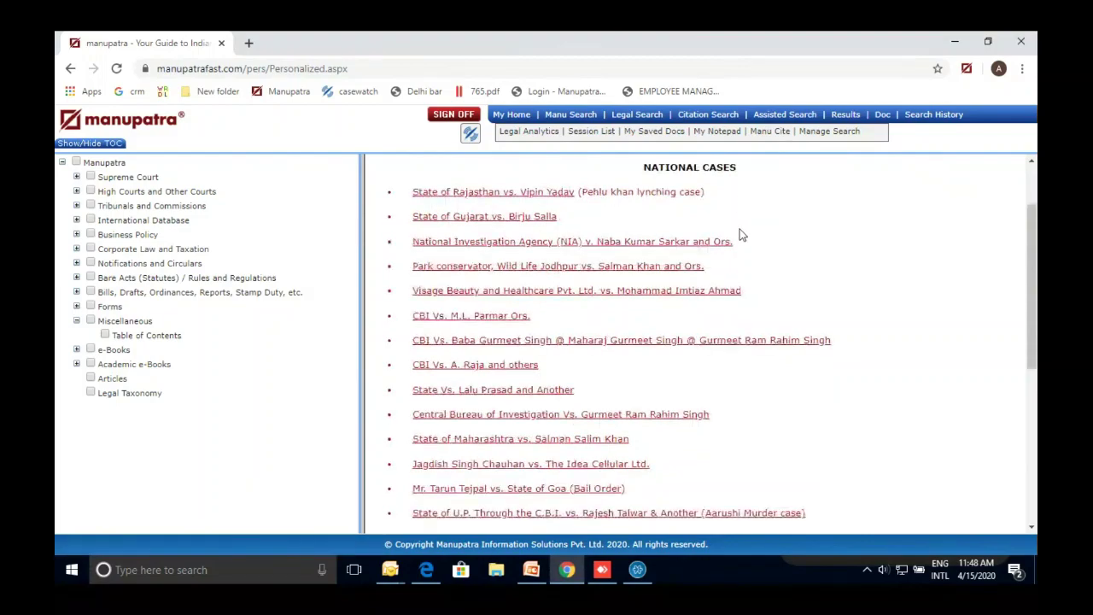
scroll(710, 239, "down", 1)
triple_click(710, 239)
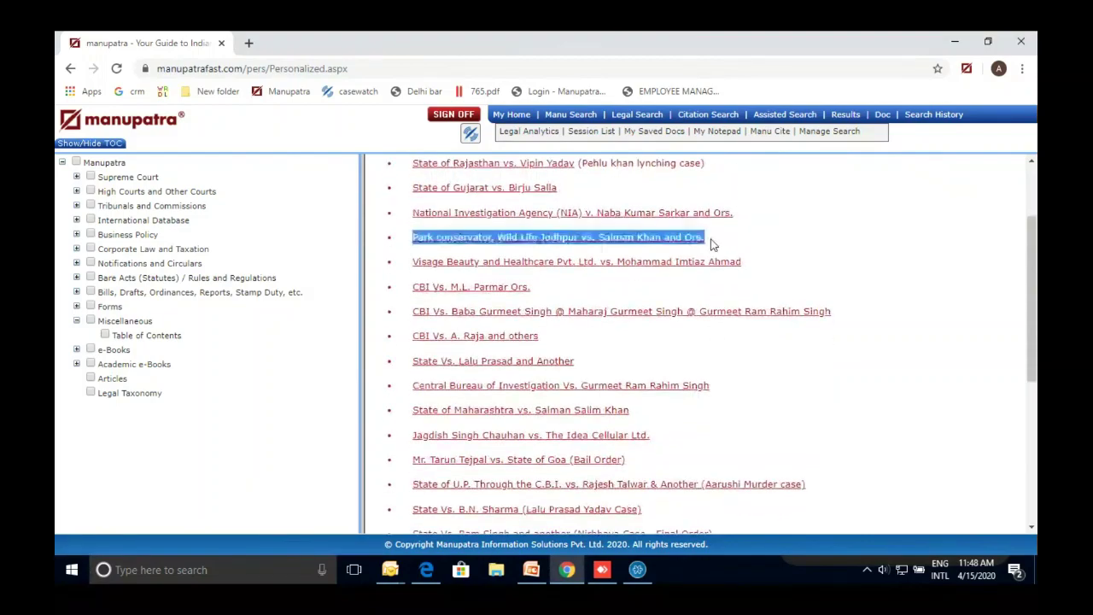
left_click(779, 226)
scroll(780, 229, "down", 1)
scroll(780, 229, "down", 1)
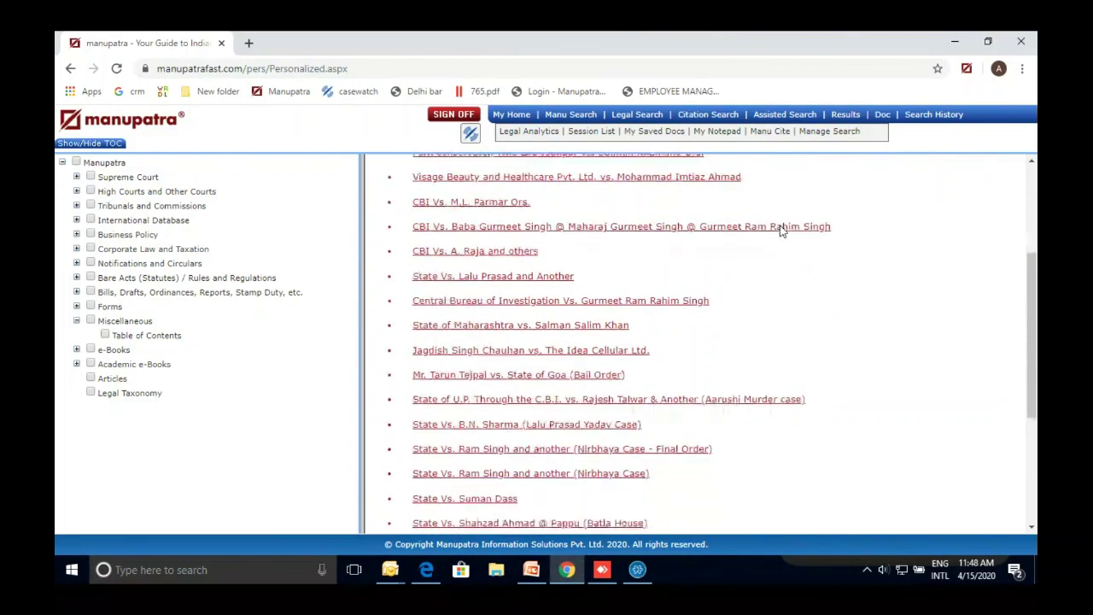
left_click(76, 320)
View Chapter 1 - Preliminary of the Code of Criminal Procedure, 1973 e-book, return to its chapter list, and collapse the e-Books branch
left_click(76, 334)
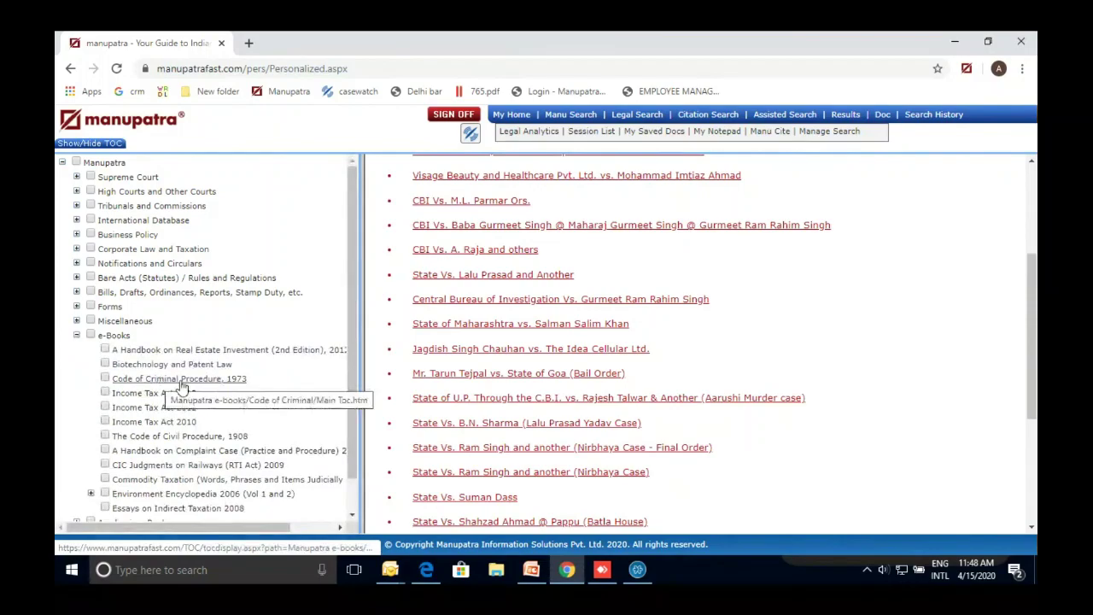
left_click(178, 381)
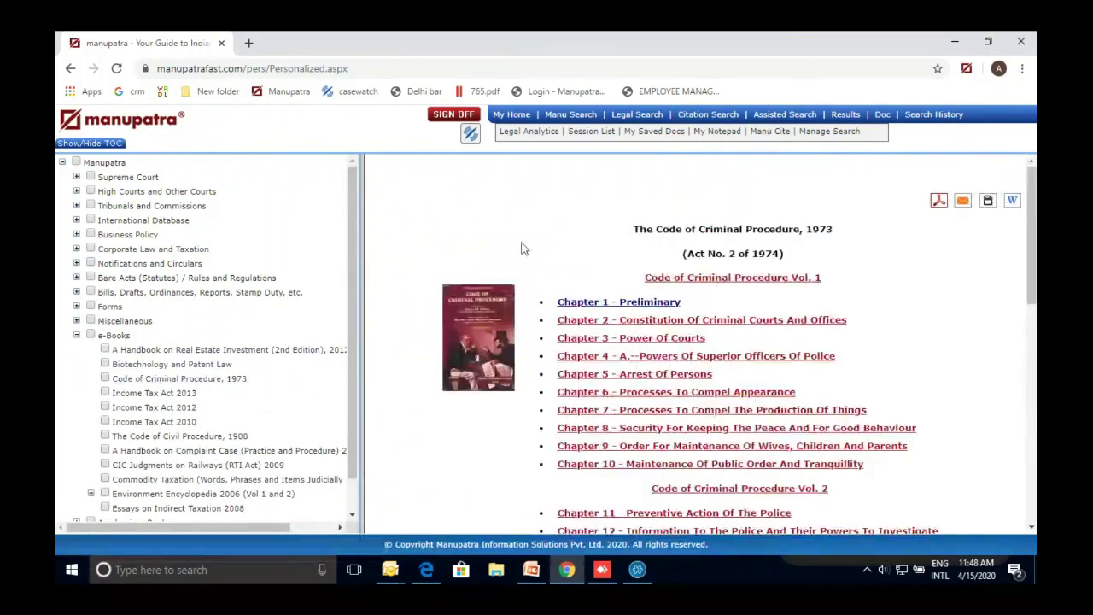
scroll(523, 248, "down", 1)
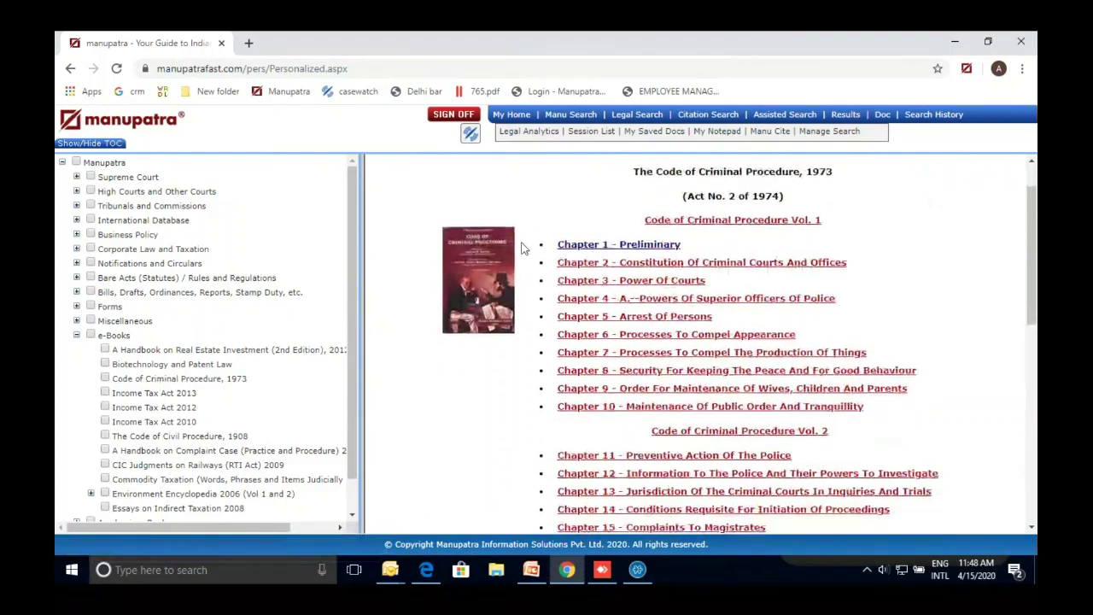
scroll(523, 247, "down", 1)
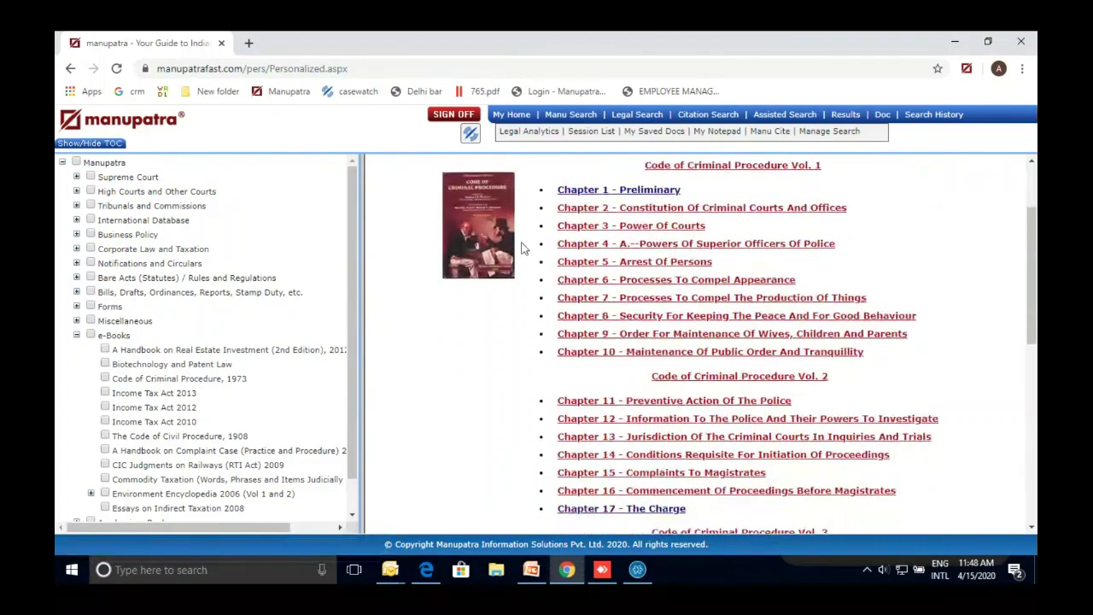
left_click(626, 189)
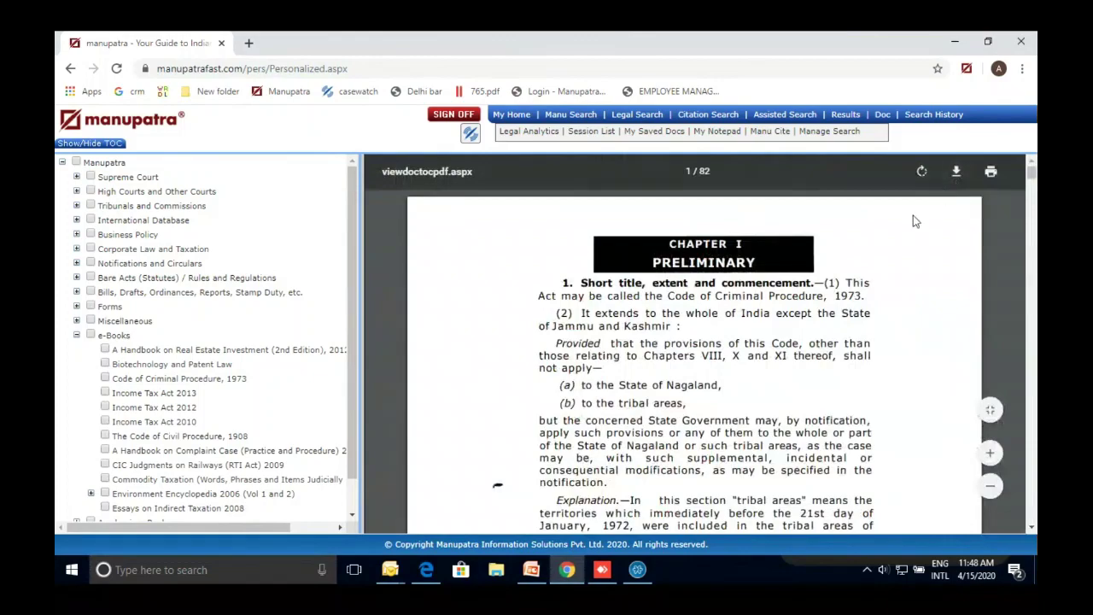
left_click(70, 69)
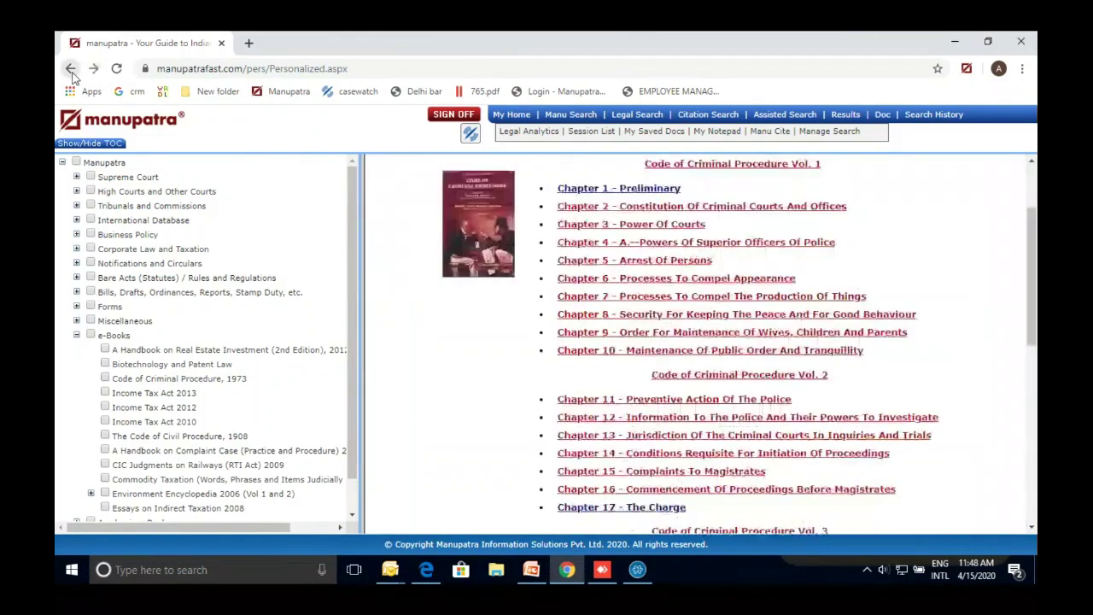
left_click(77, 335)
Expand Academic e-Books, open the Alternative Dispute Resolution (ADR) section of Arbitration and ADR, and go back to its Introductory text
left_click(77, 349)
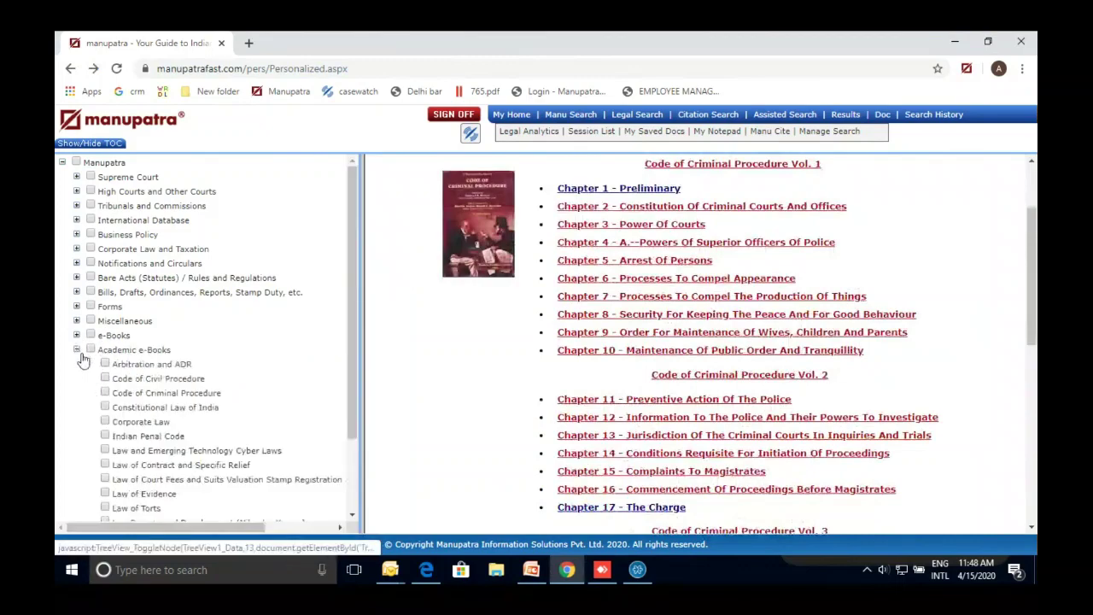
left_click(136, 365)
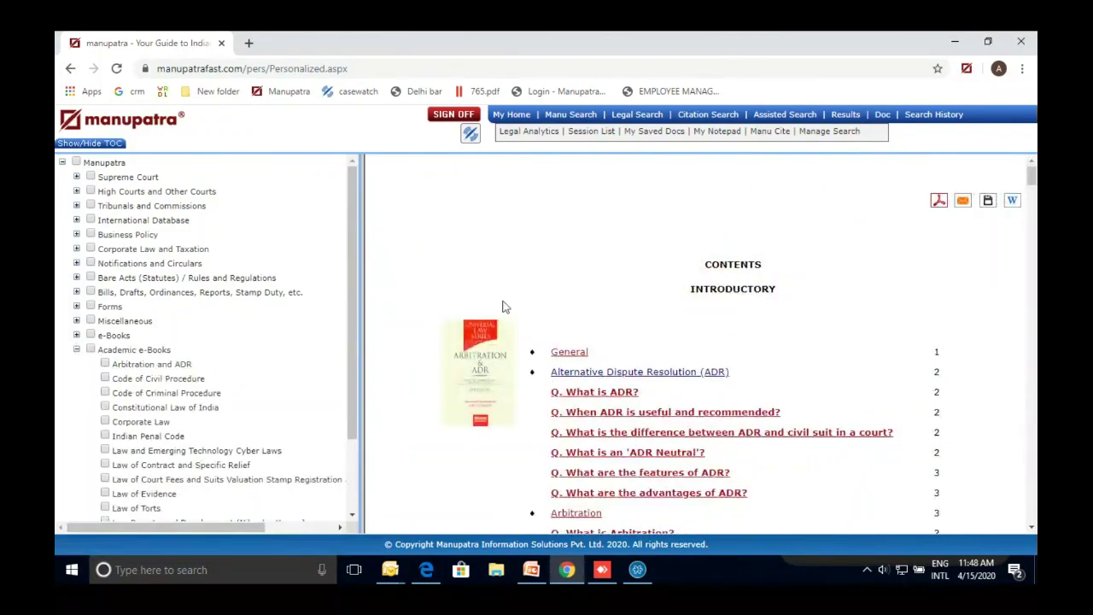
left_click(632, 373)
scroll(564, 332, "up", 2)
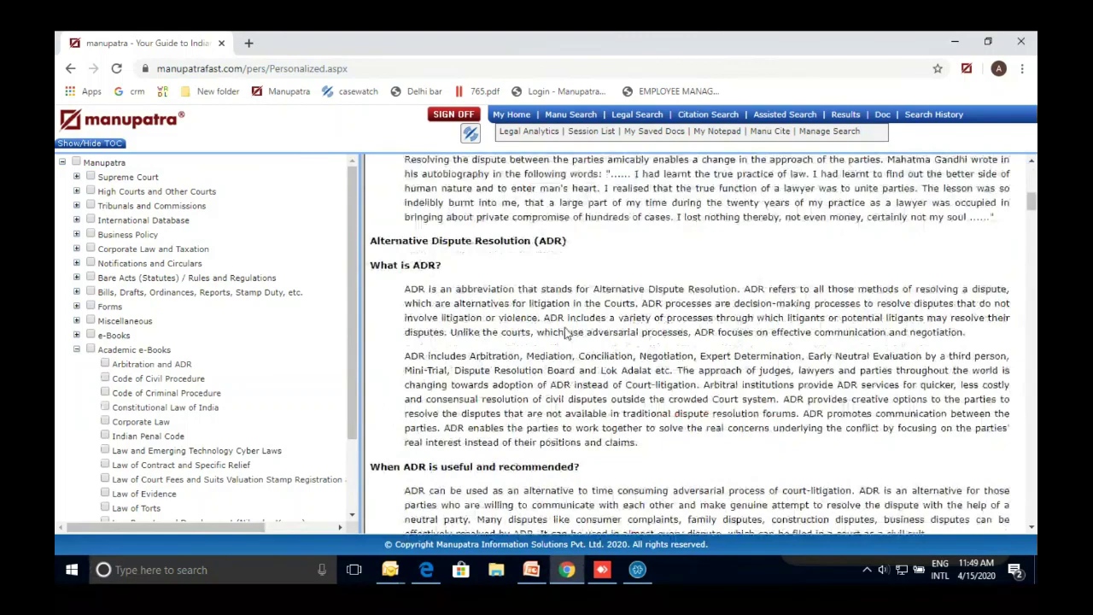
scroll(564, 331, "up", 5)
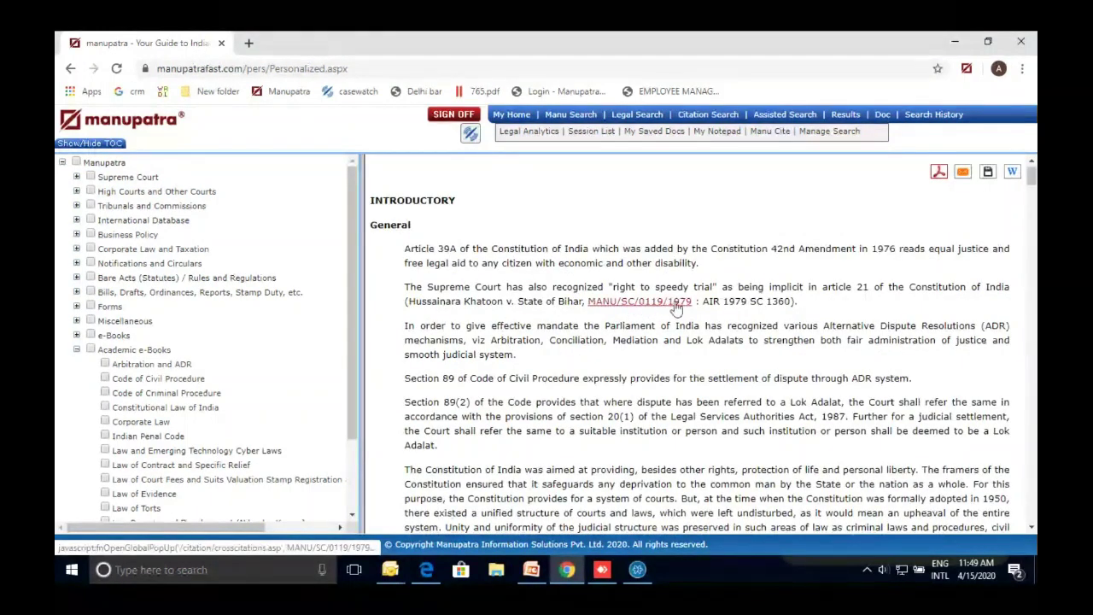
Open the judgment cited as MANU/SC/0119/1979 through its equivalent citations, read through it, and close its window
left_click(673, 303)
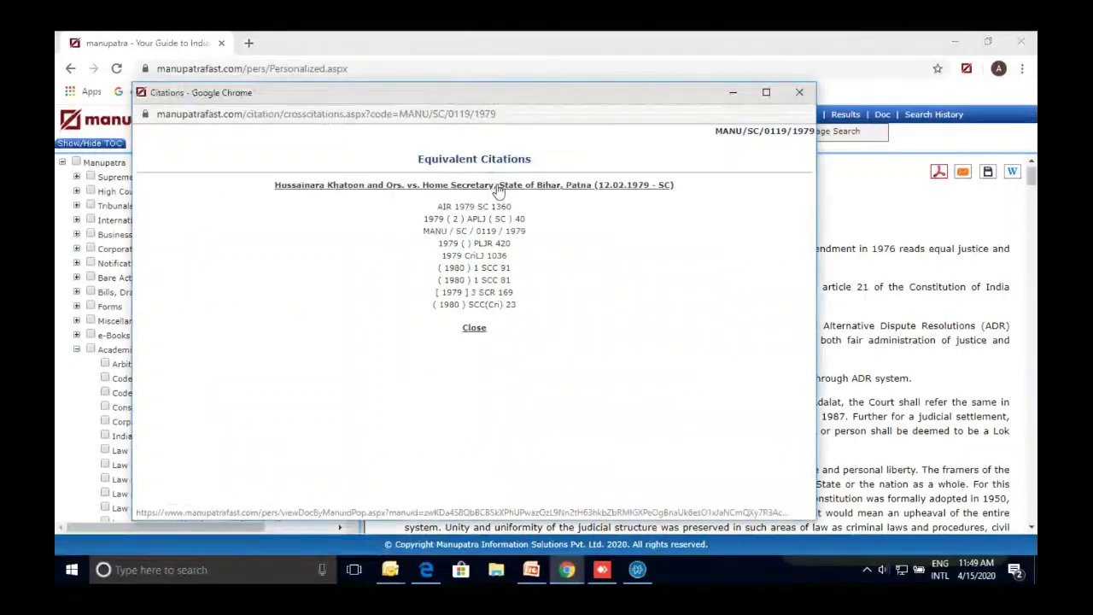
left_click(498, 190)
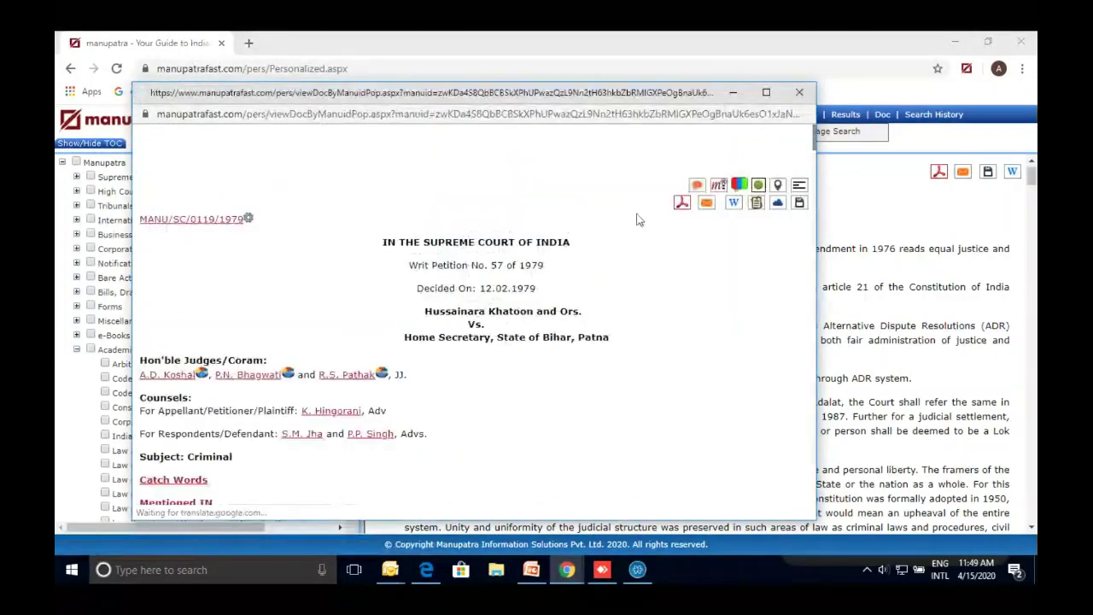
scroll(637, 220, "down", 4)
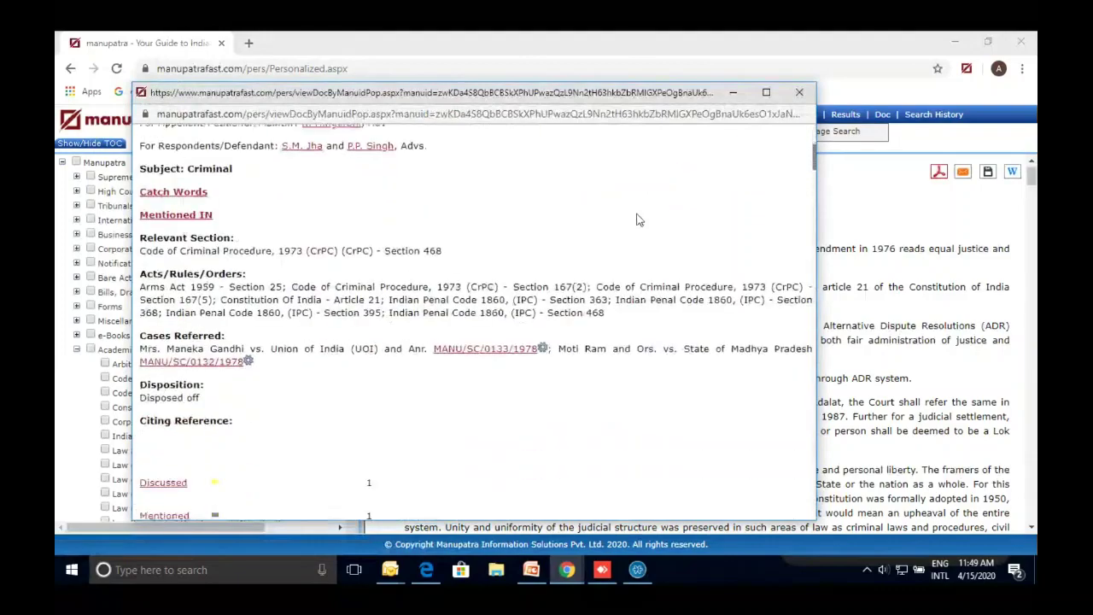
scroll(636, 221, "down", 2)
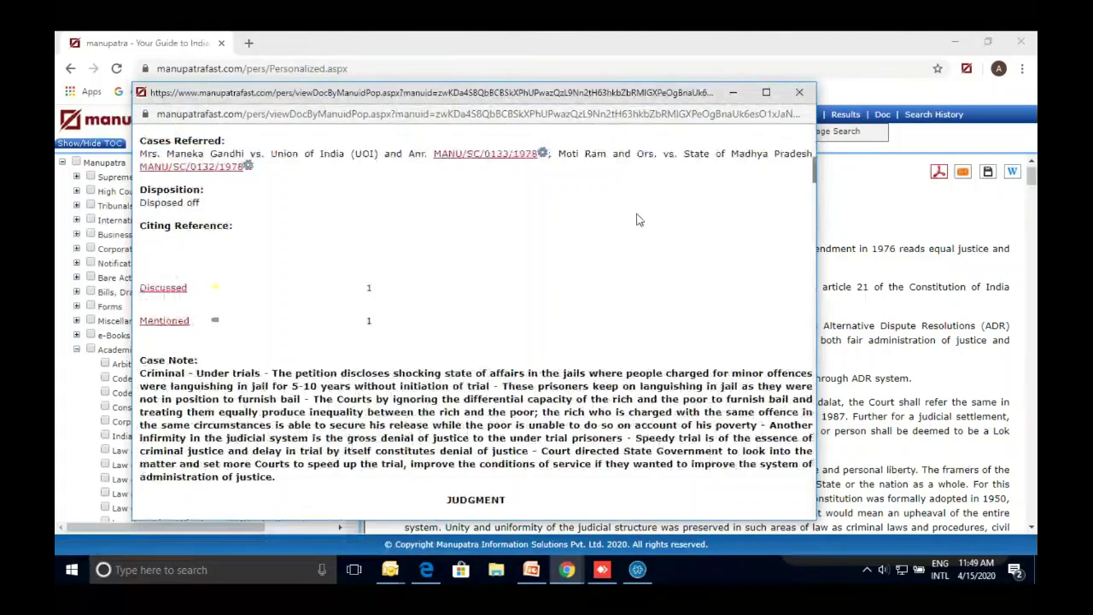
scroll(636, 221, "down", 5)
left_click(800, 92)
Collapse the Academic e-Books branch, open Articles, and narrow the table of contents pane to make room for the articles
scroll(598, 341, "down", 2)
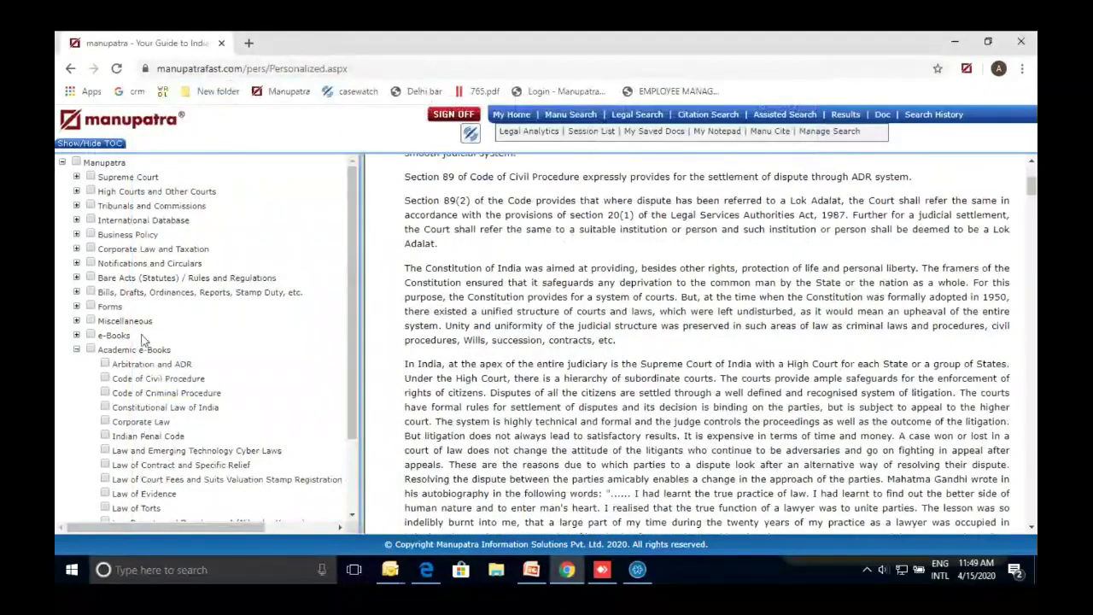
left_click(77, 351)
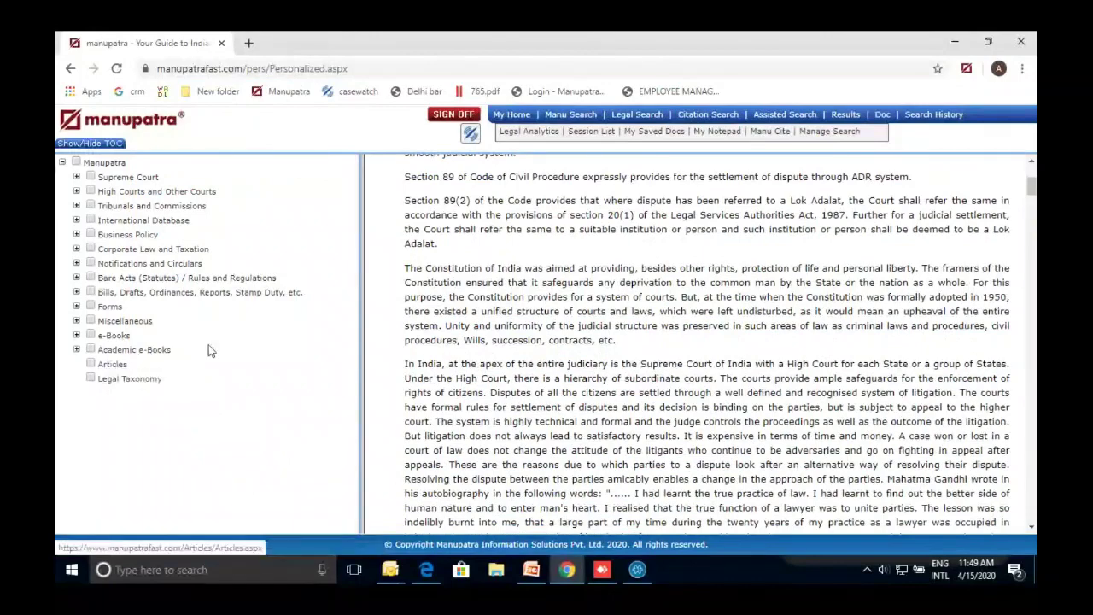
left_click(112, 364)
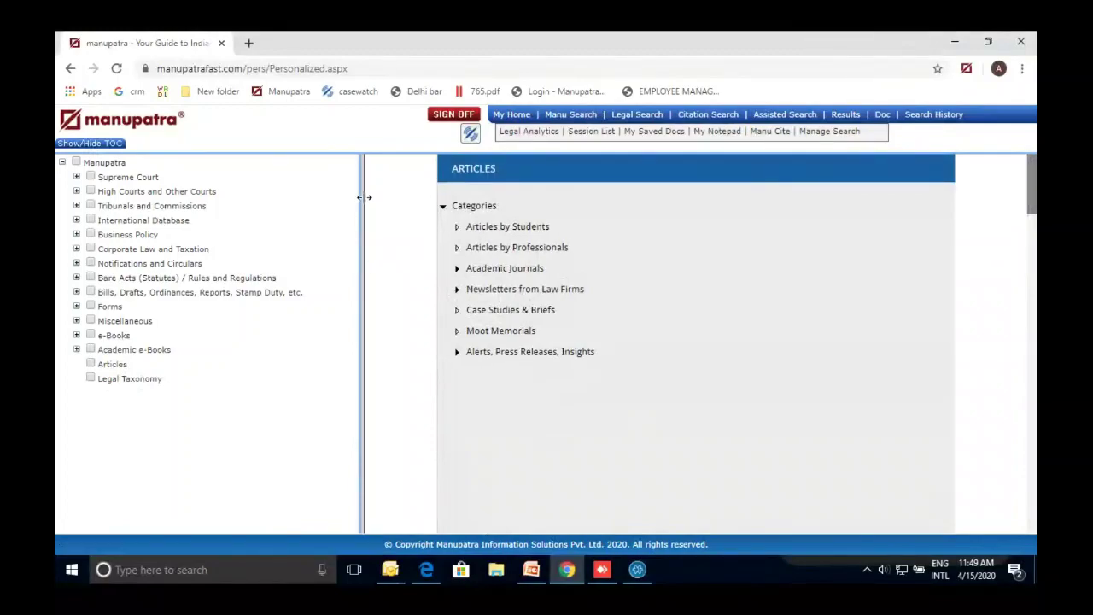
left_click_drag(364, 197, 243, 211)
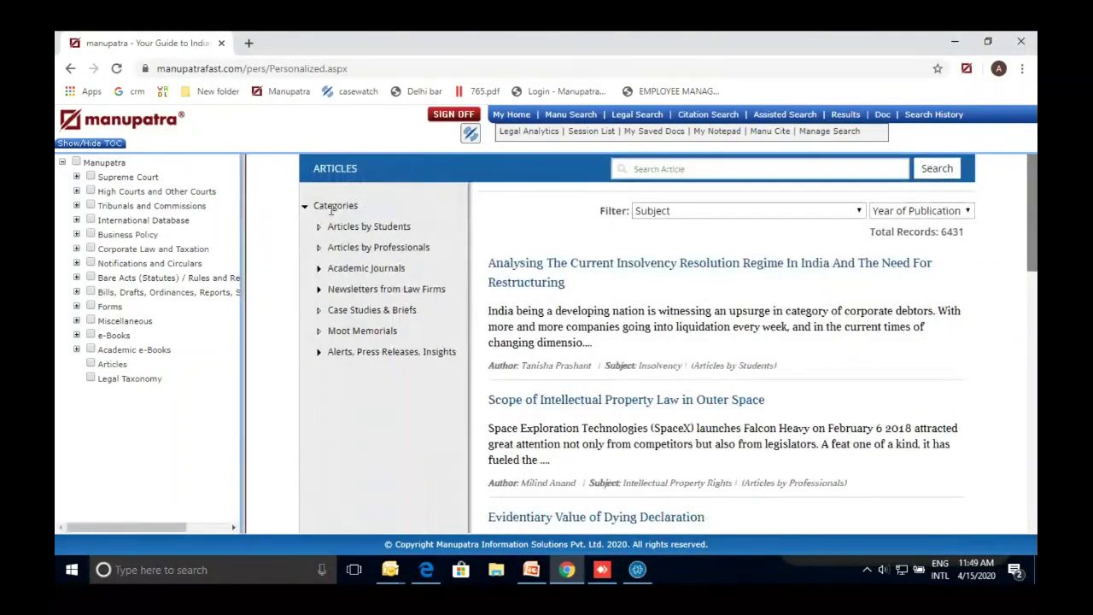
Check the Subject filter options and search the articles for "intelectual property"
left_click(688, 214)
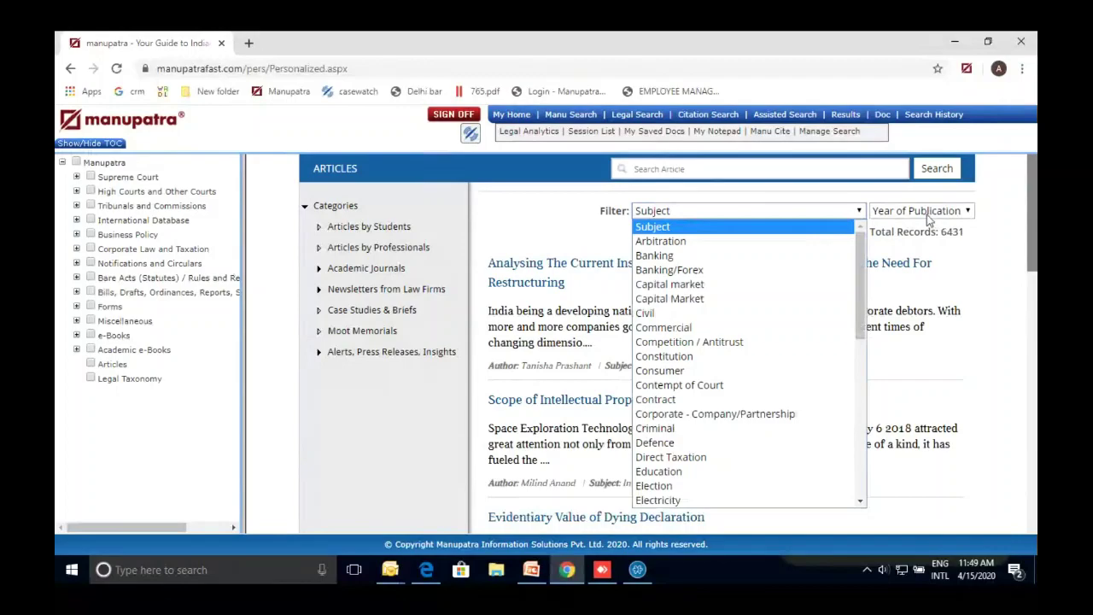
left_click(795, 168)
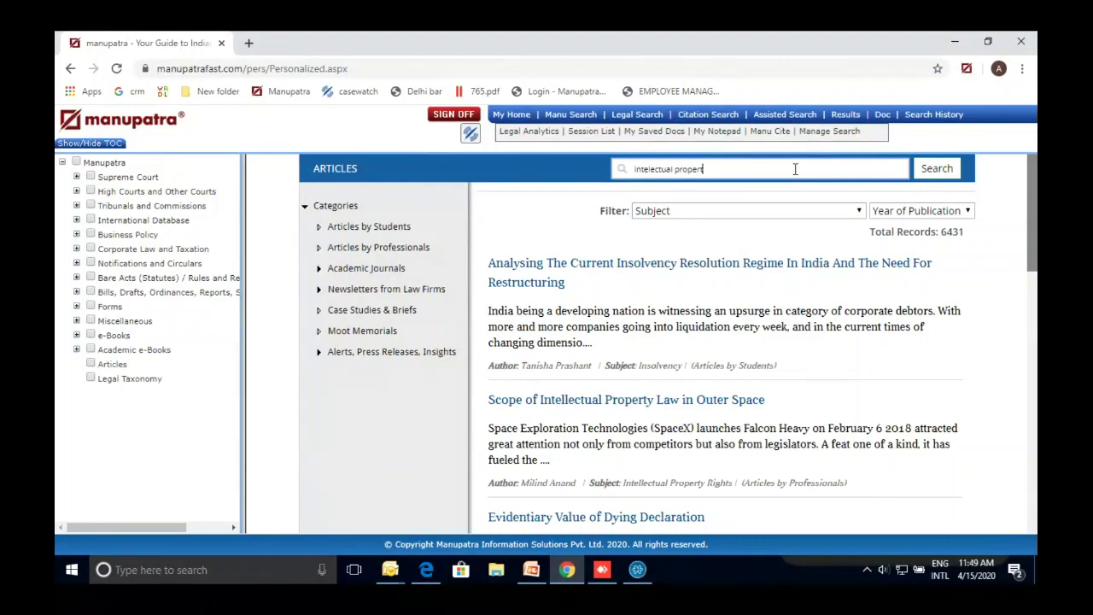
type("intellectual property")
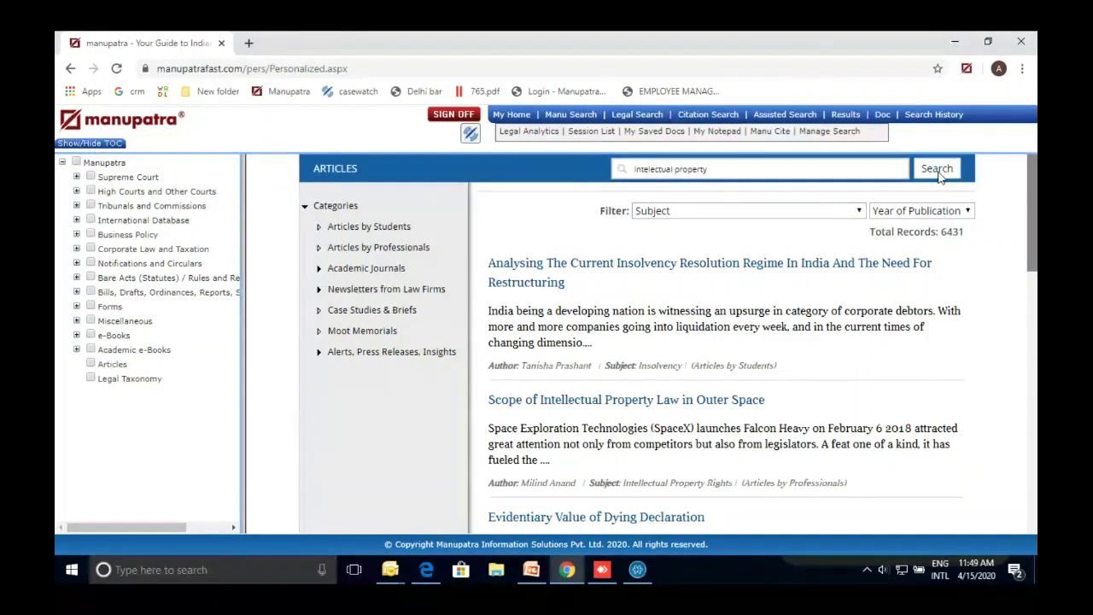
left_click(938, 174)
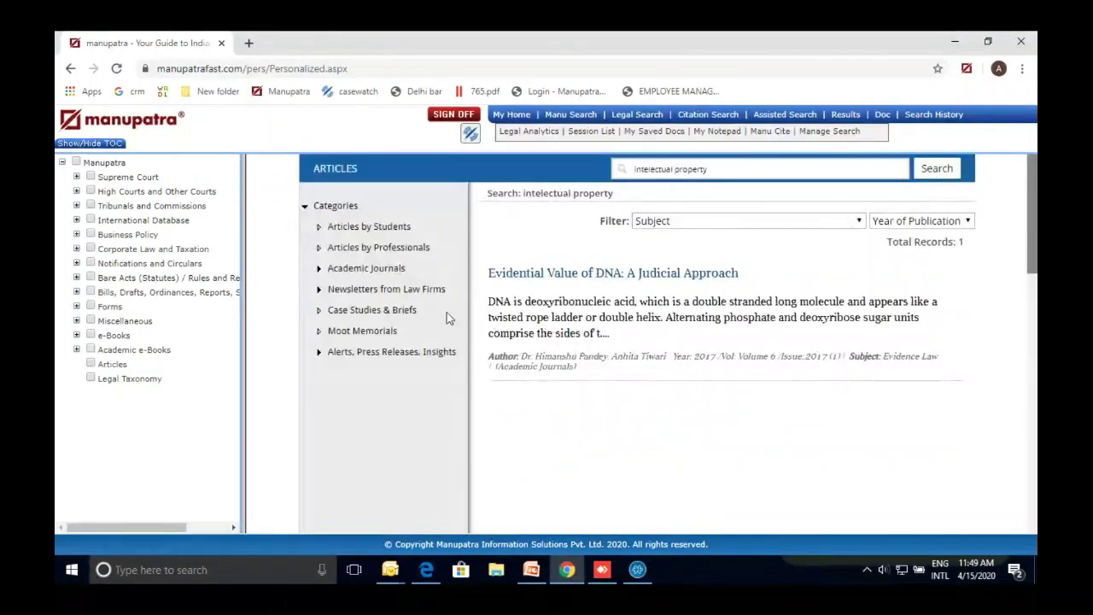
Open Legal Taxonomy and look through its list of topics
left_click(124, 380)
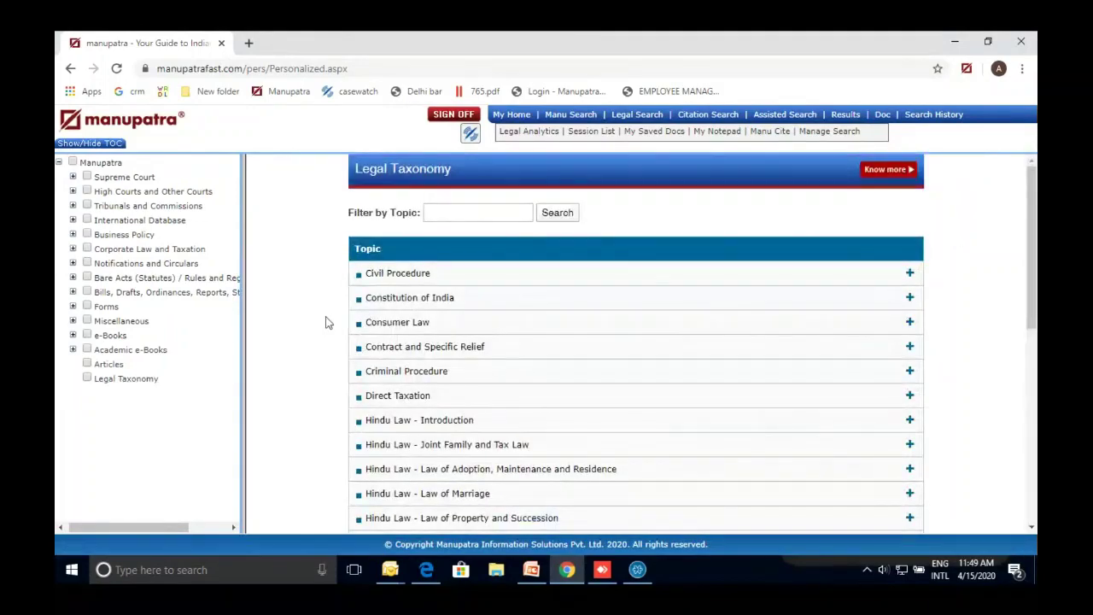
scroll(325, 322, "down", 1)
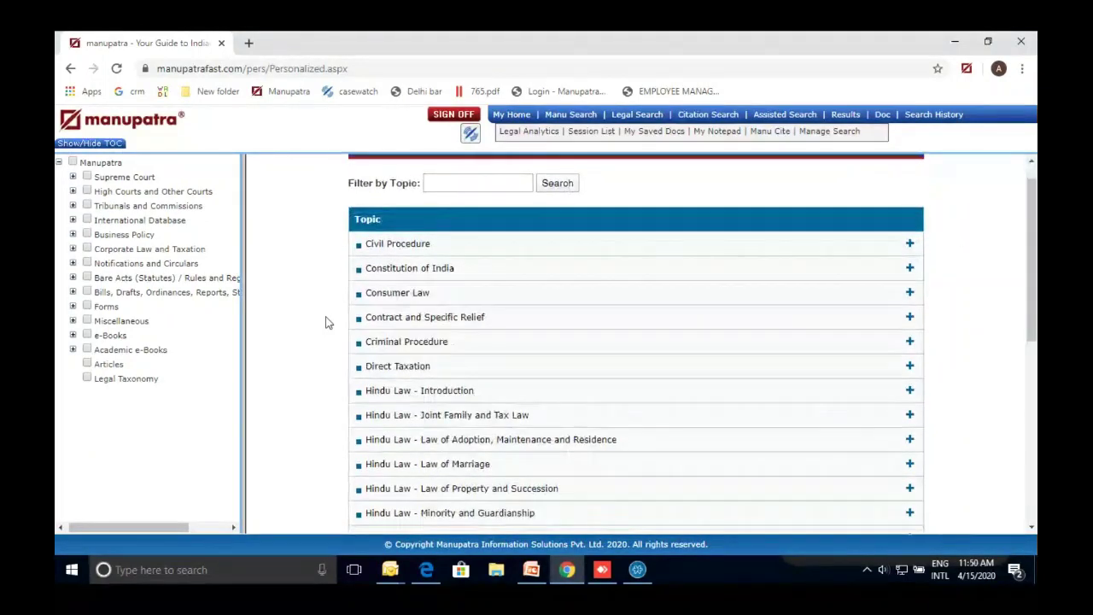
Drill down in Legal Taxonomy through Civil Procedure, Incidental Proceedings and Commissions to the judgments under "Commission to another Court."
scroll(326, 322, "up", 1)
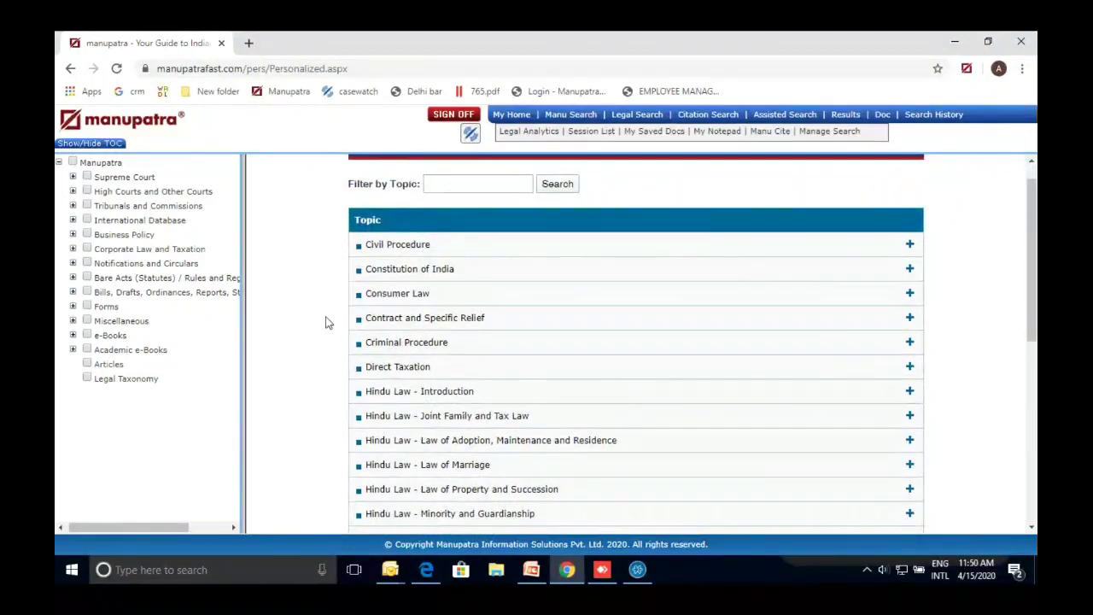
left_click(417, 249)
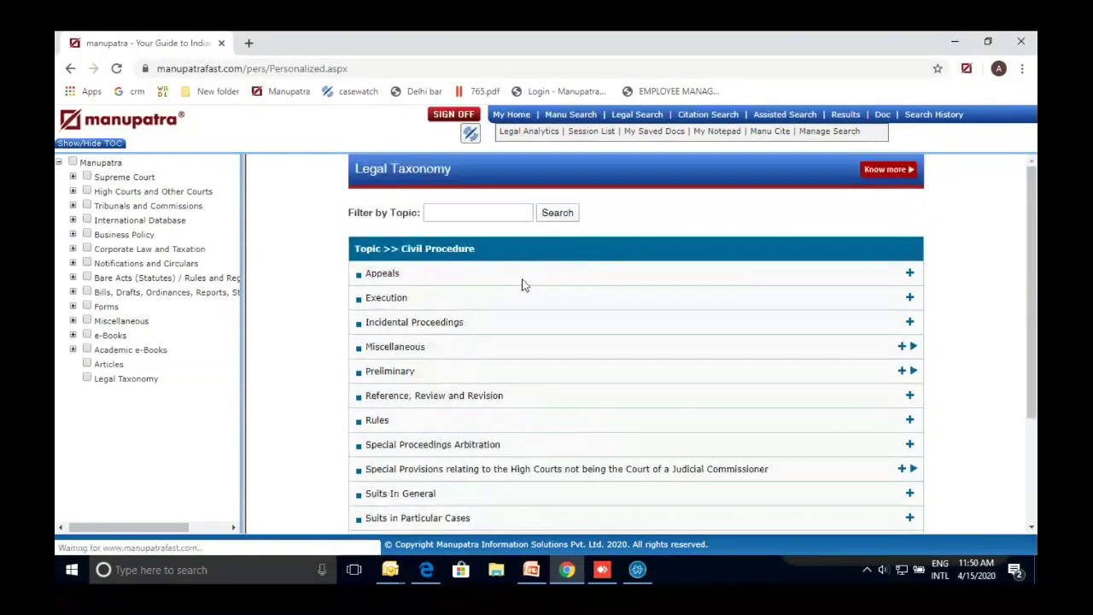
left_click(427, 328)
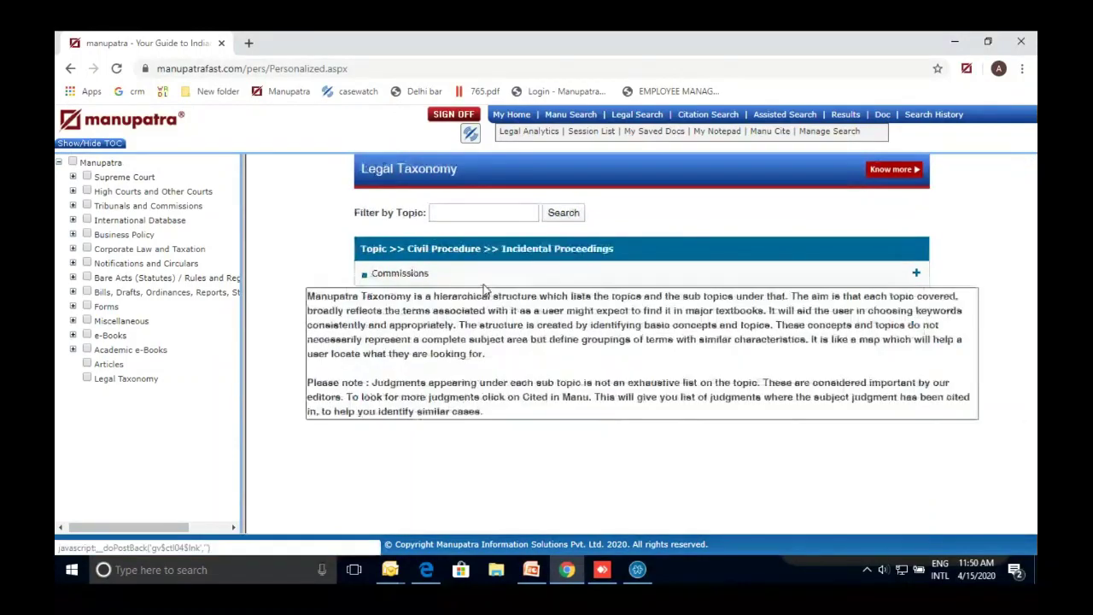
left_click(416, 275)
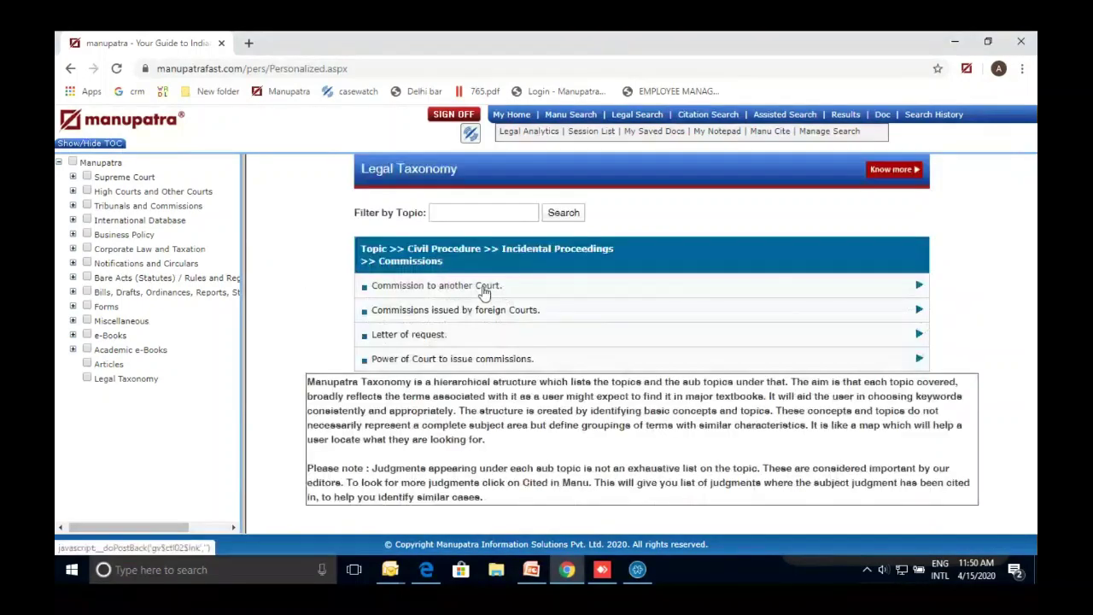
left_click(484, 287)
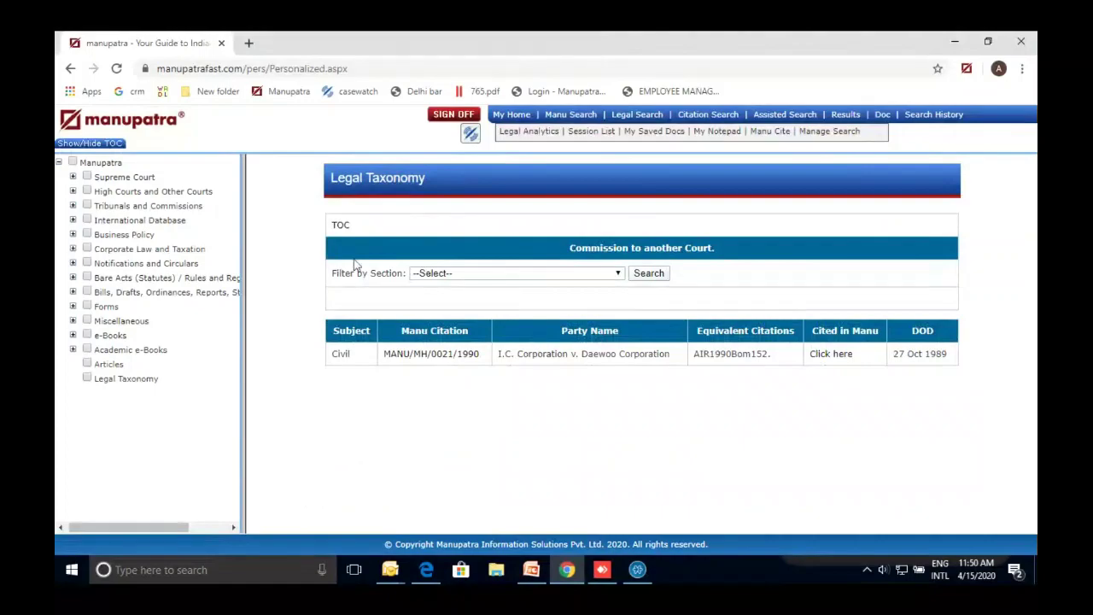
Go back to the Civil Procedure subtopics and reopen Legal Taxonomy at its full topic list
left_click(70, 70)
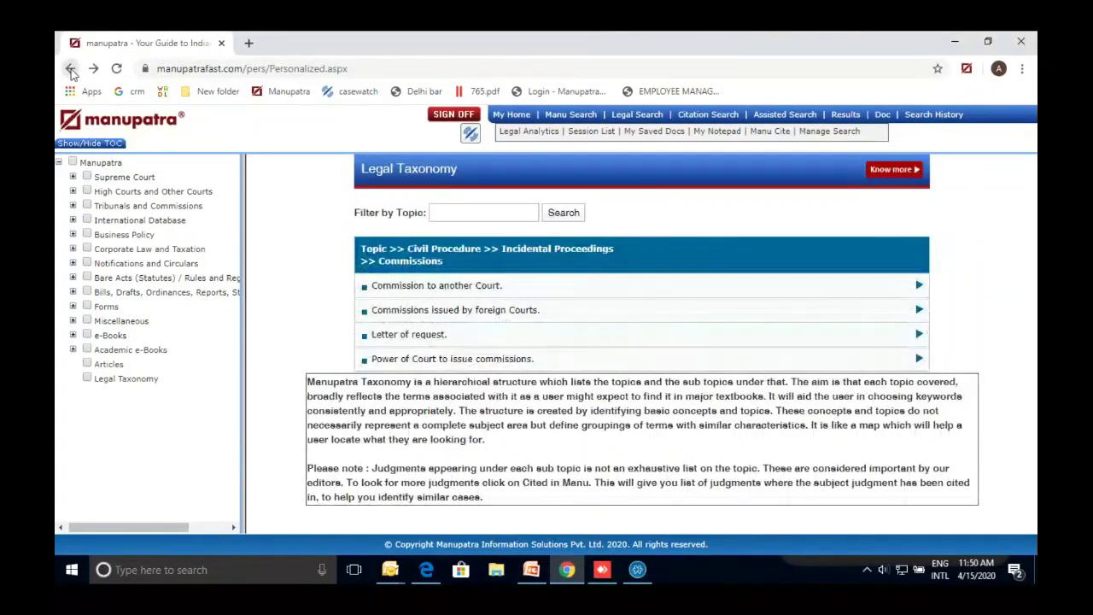
left_click(70, 70)
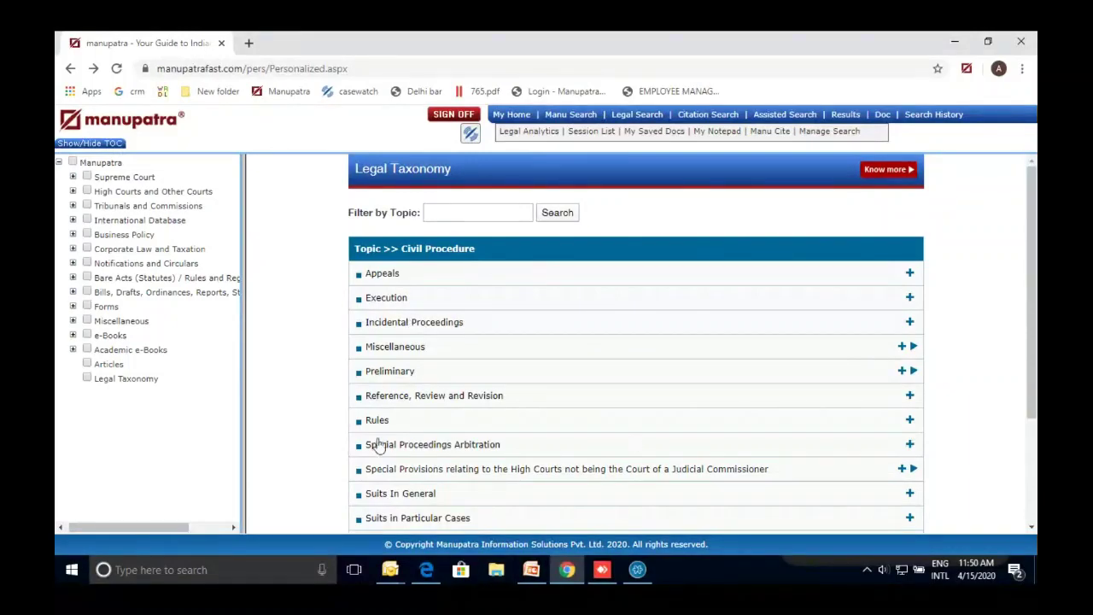
left_click(141, 380)
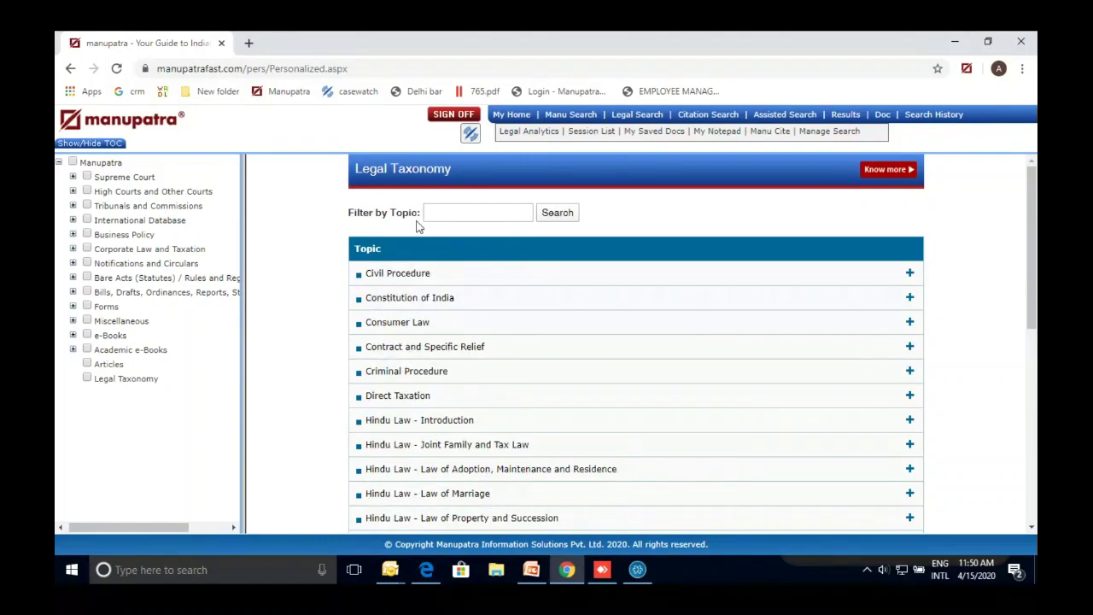
Enlarge the page, reduce the browser zoom by one level, and open the My Home page to view its sections
scroll(419, 224, "up", 3)
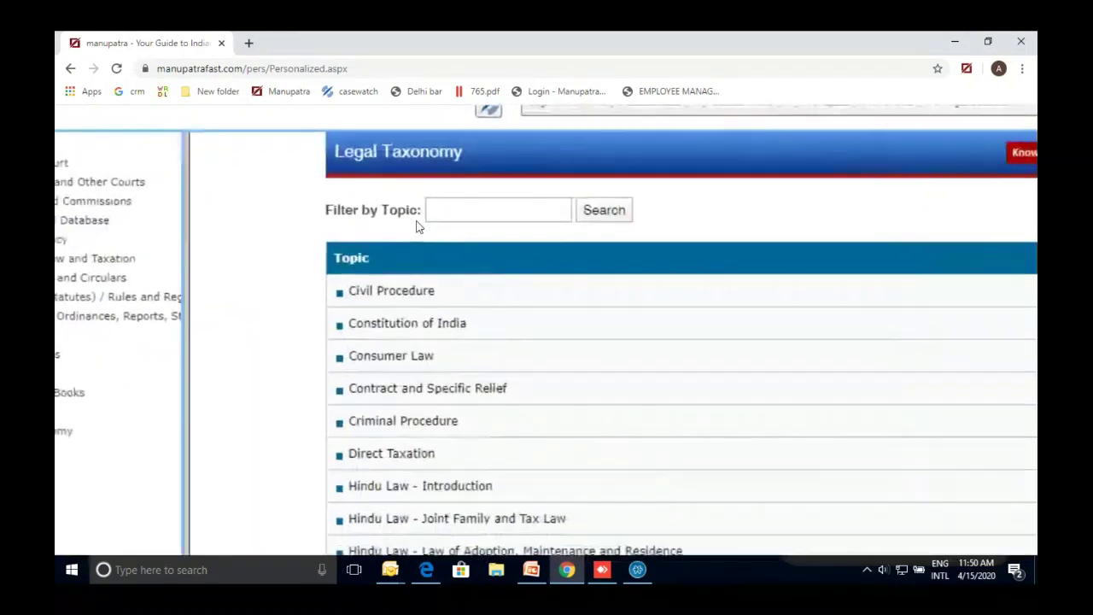
left_click(1022, 70)
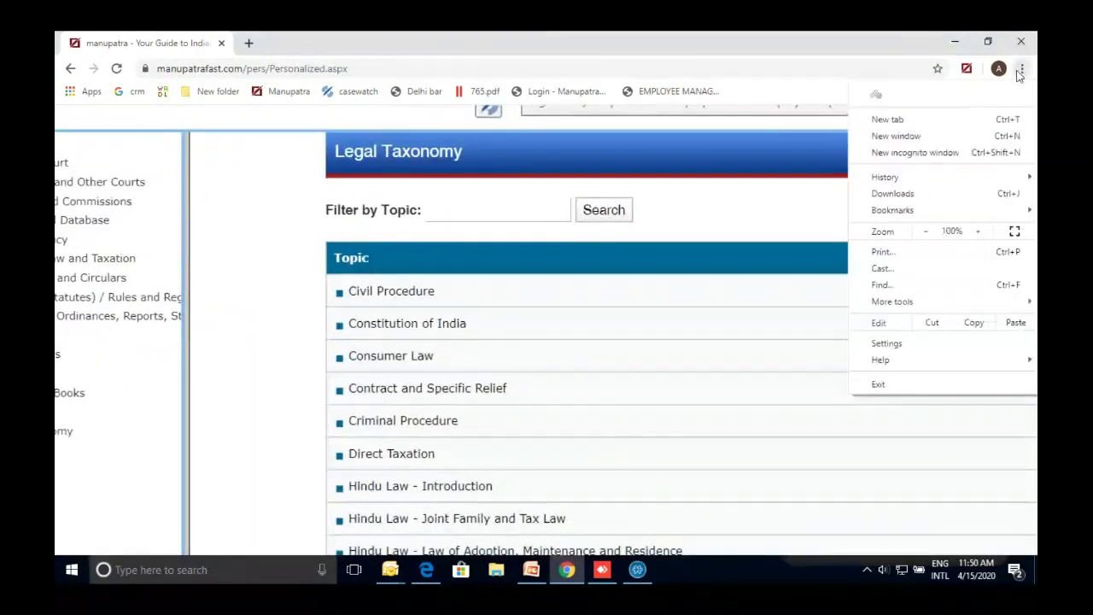
left_click(925, 232)
left_click(582, 122)
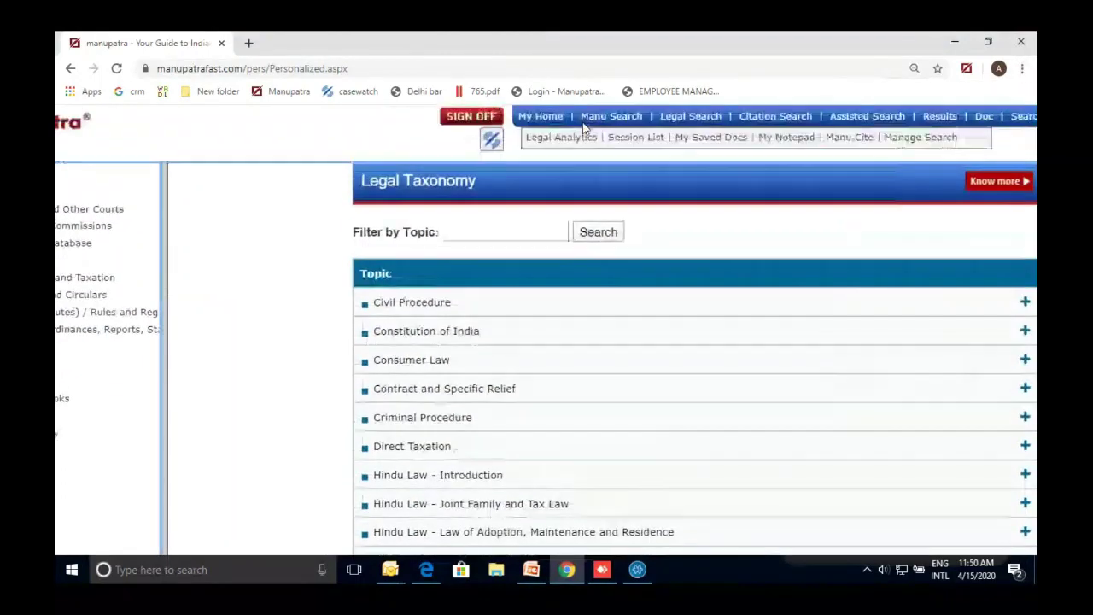
left_click(541, 116)
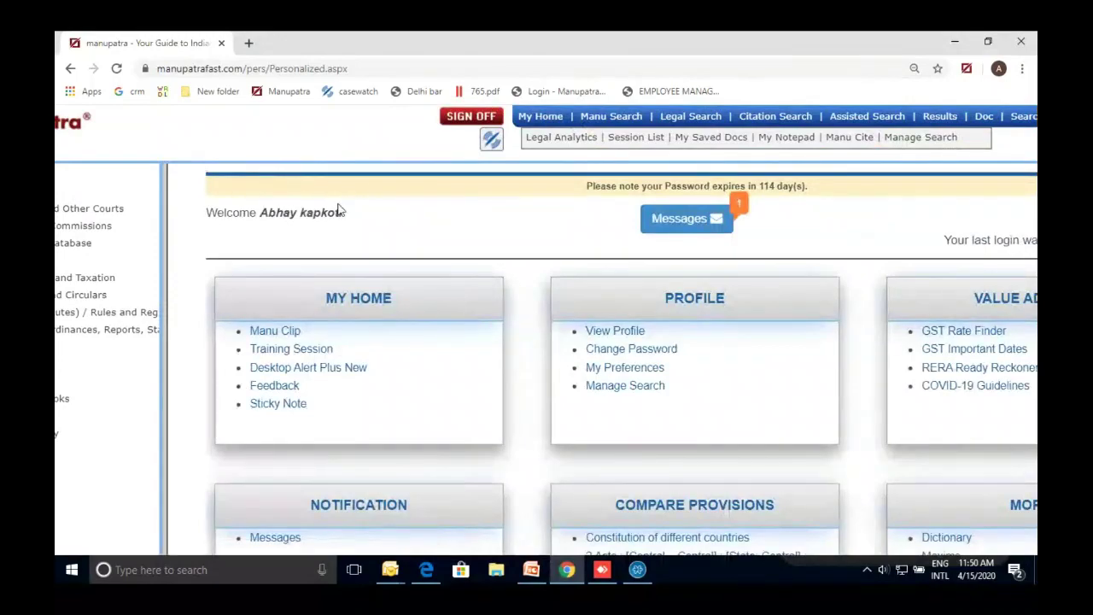
scroll(339, 211, "right", 1)
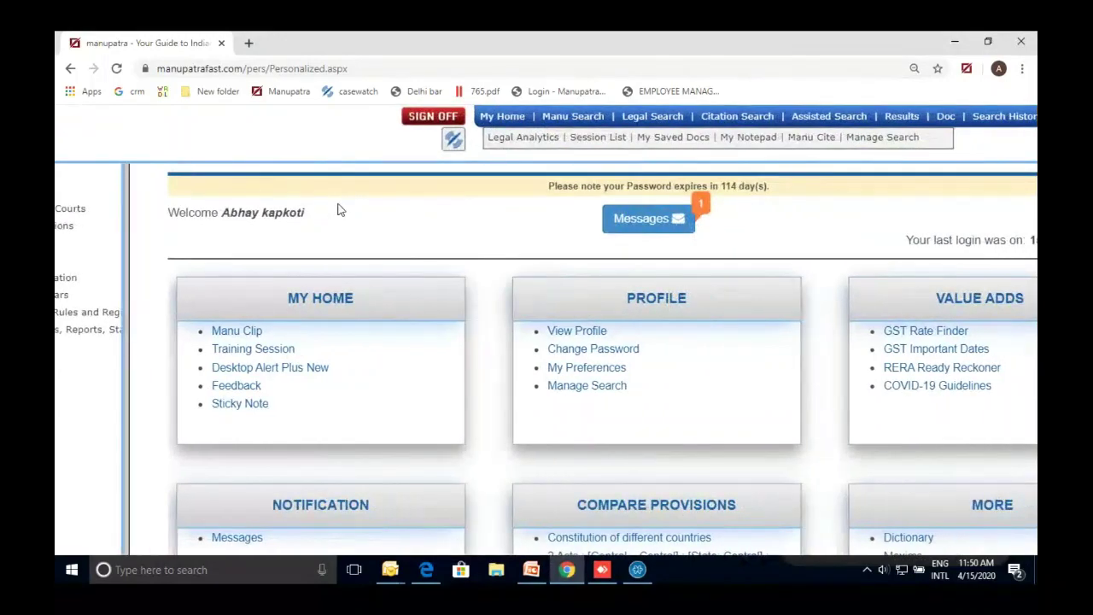
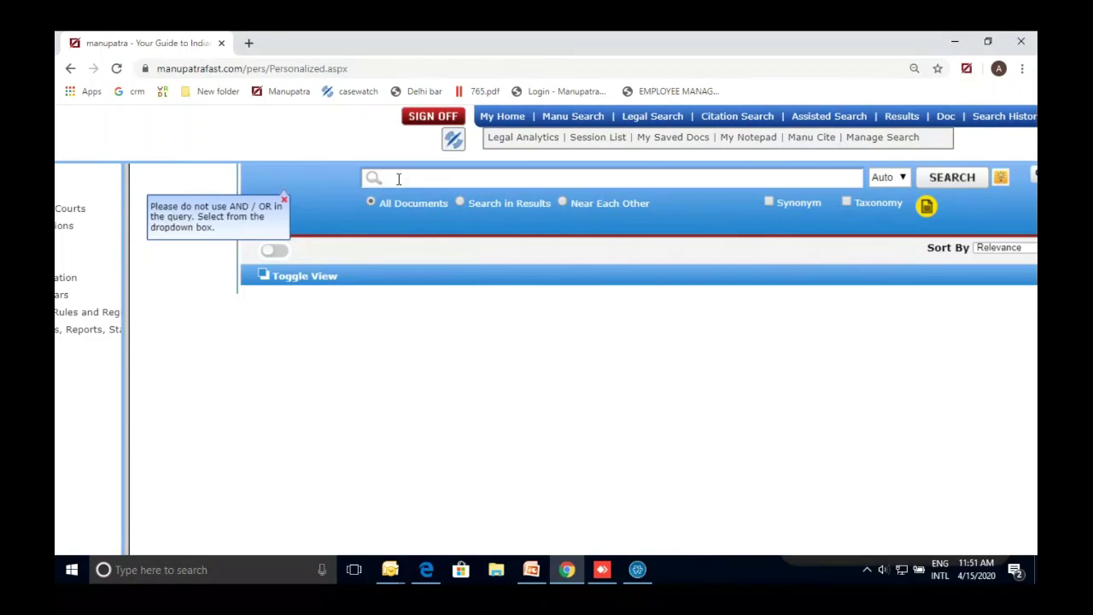
Enter the query "compassionate appointment for di" in Manu Search, correcting the spelling of "appointment"
type("compassiona")
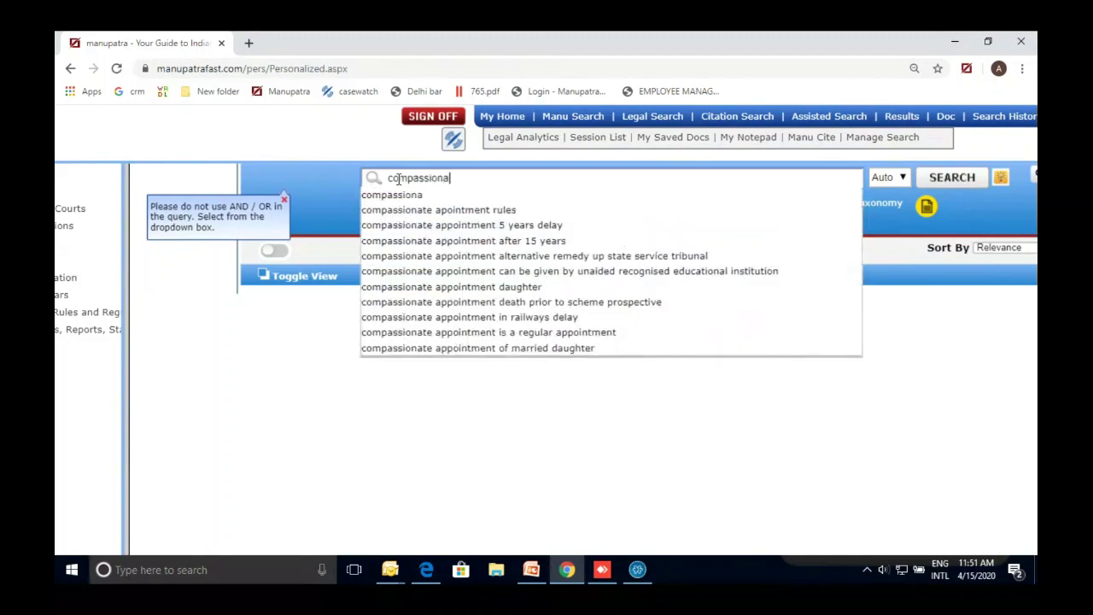
type("te appointemnt")
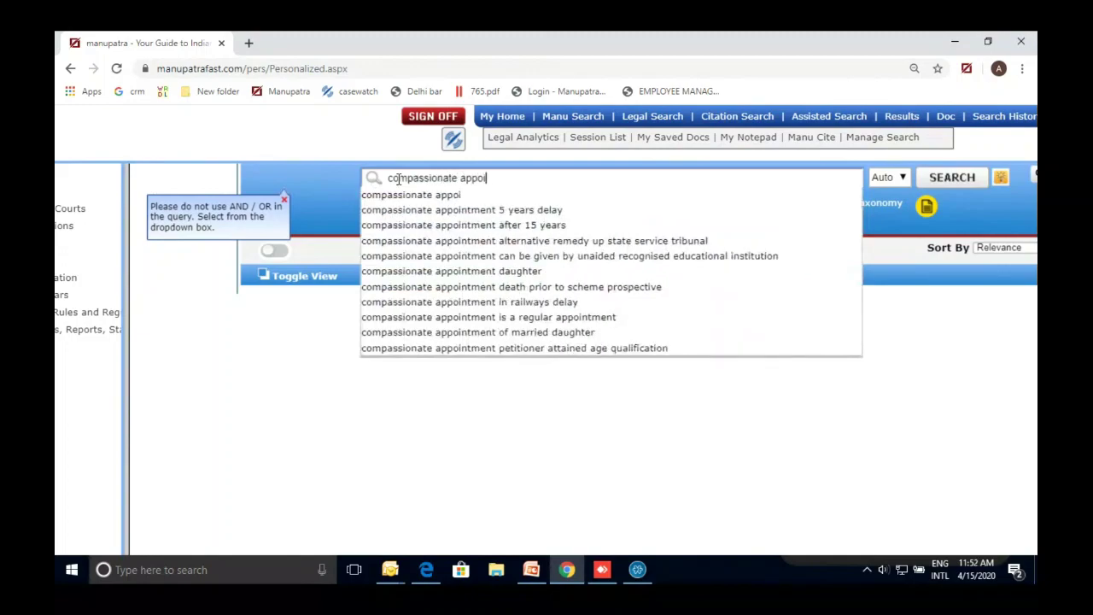
key("BackSpace")
key("BackSpace")
key("BackSpace")
key("BackSpace")
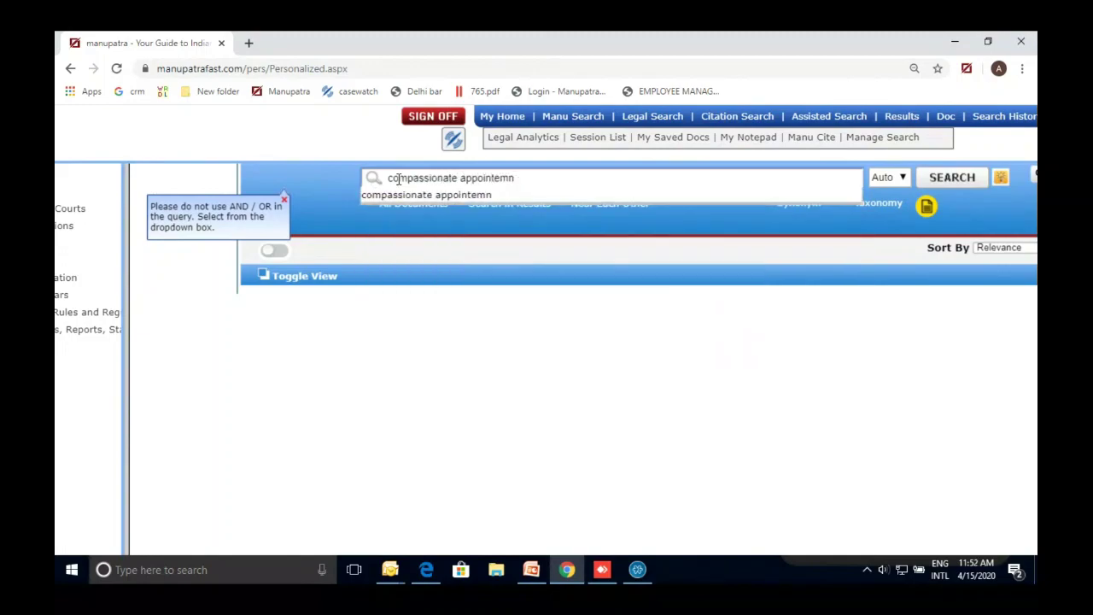
type("me")
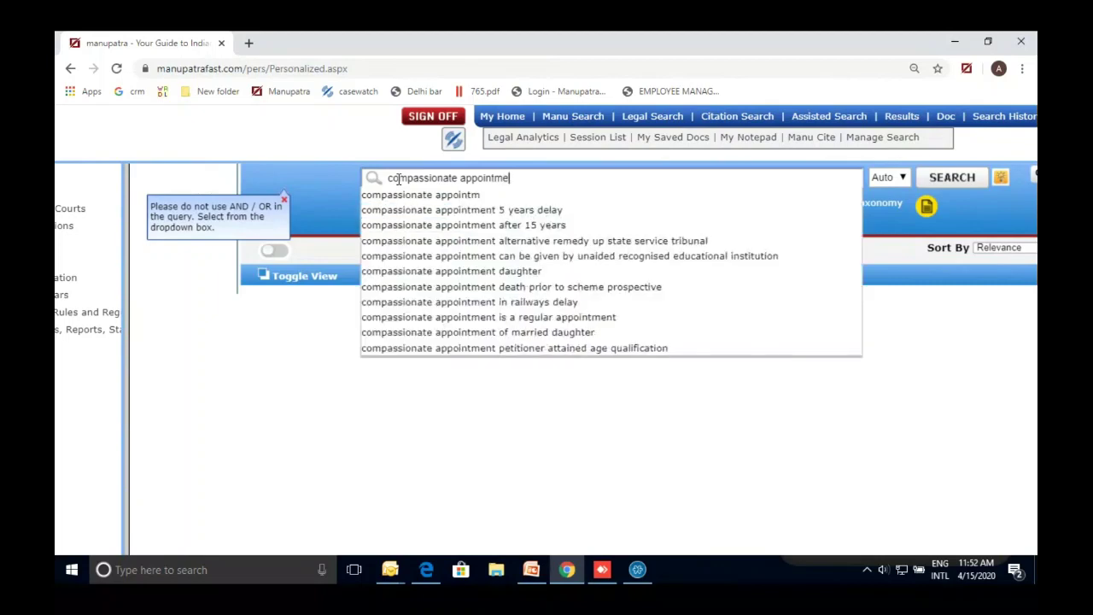
type("nt for di")
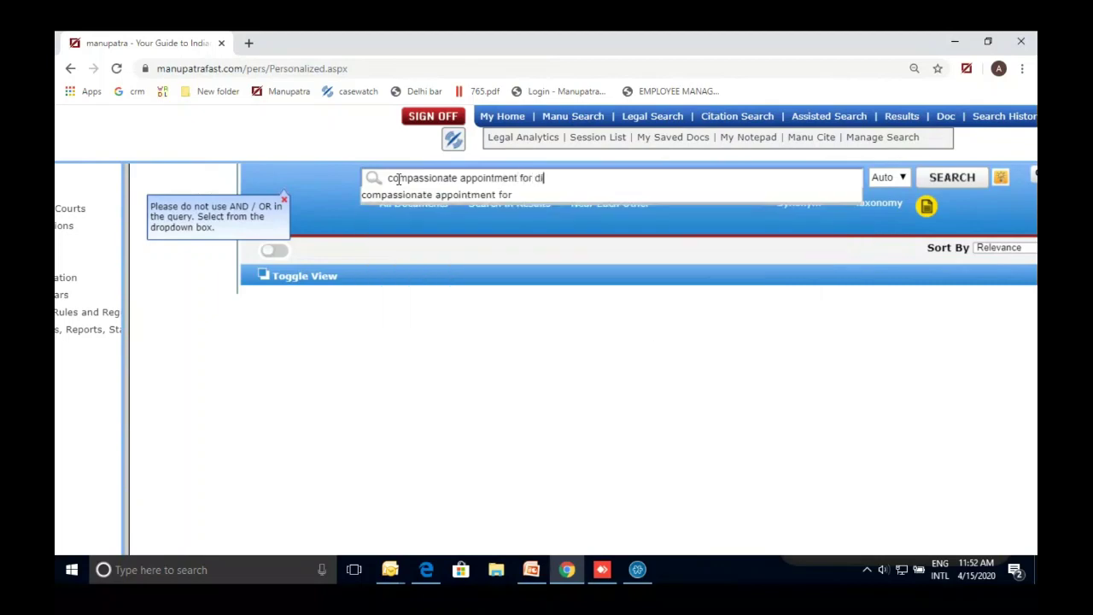
Search all documents for "compassionate appointment for divorced daughter"
type("vorced da")
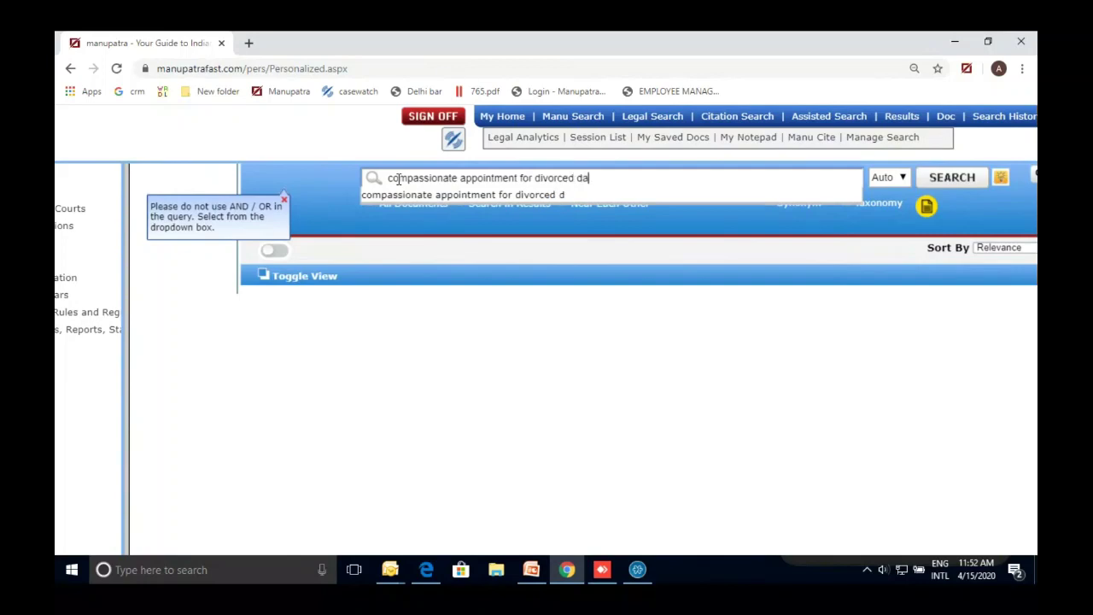
type("ughter")
left_click(948, 177)
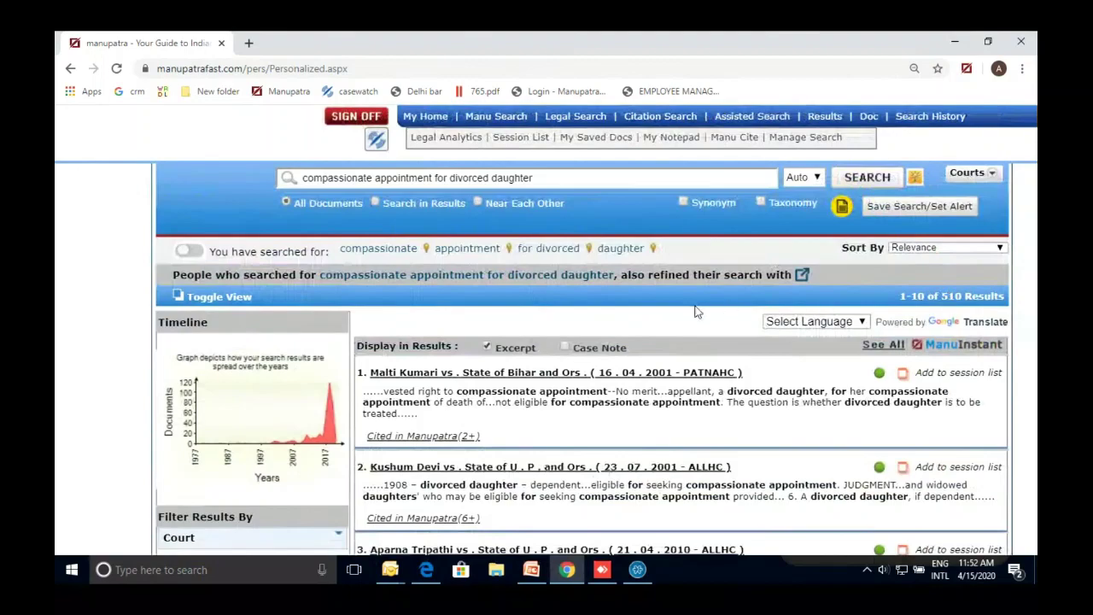
Examine the first page of results and the available filters, from court, keywords and period to judge bench and article journal
scroll(696, 312, "down", 1)
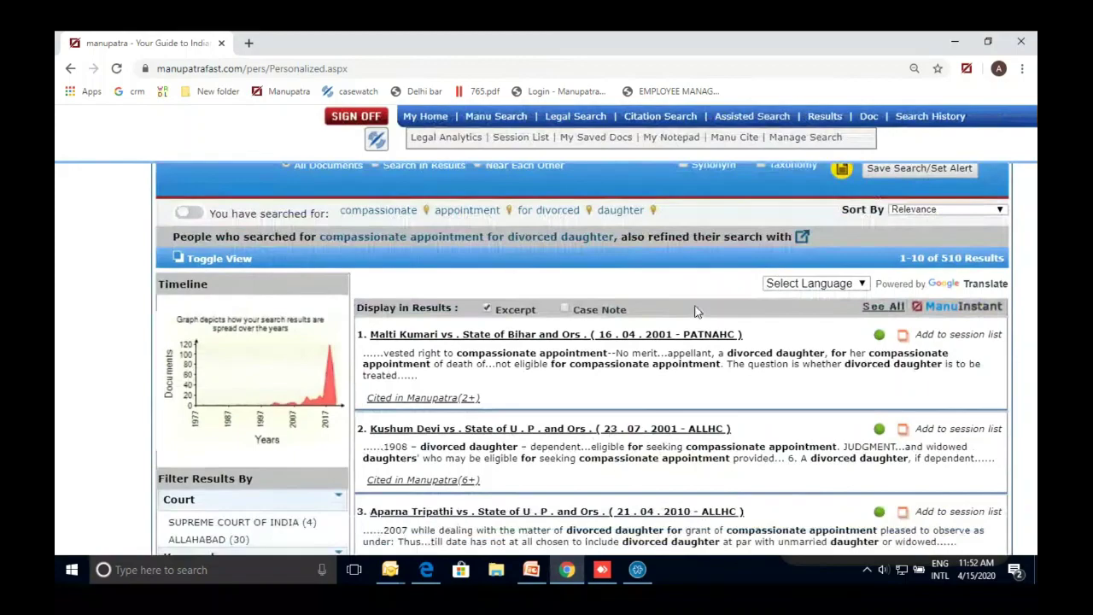
scroll(696, 312, "down", 4)
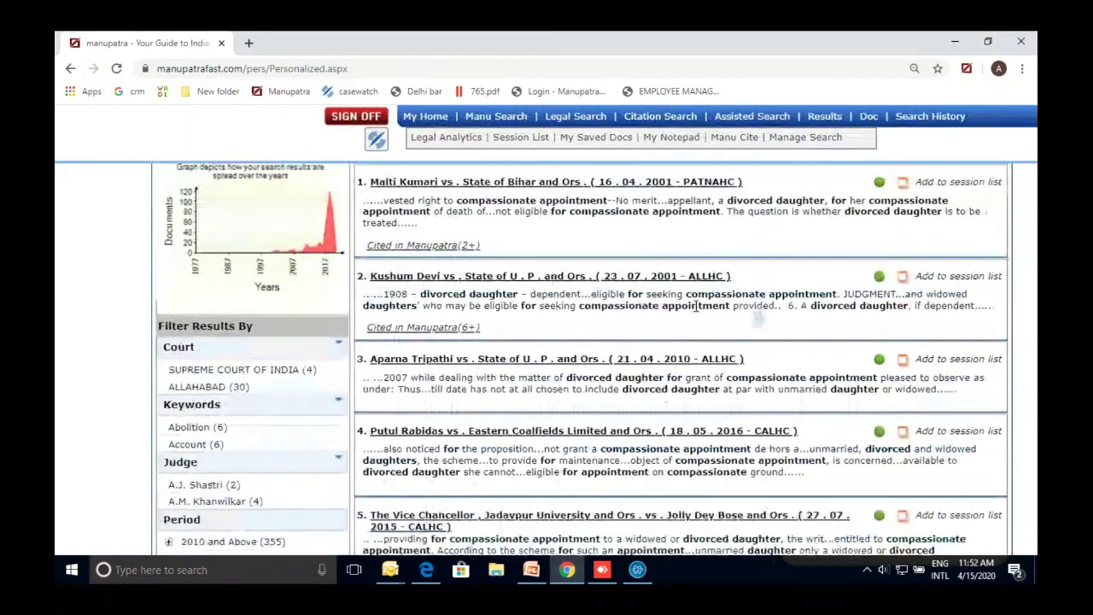
scroll(696, 305, "down", 1)
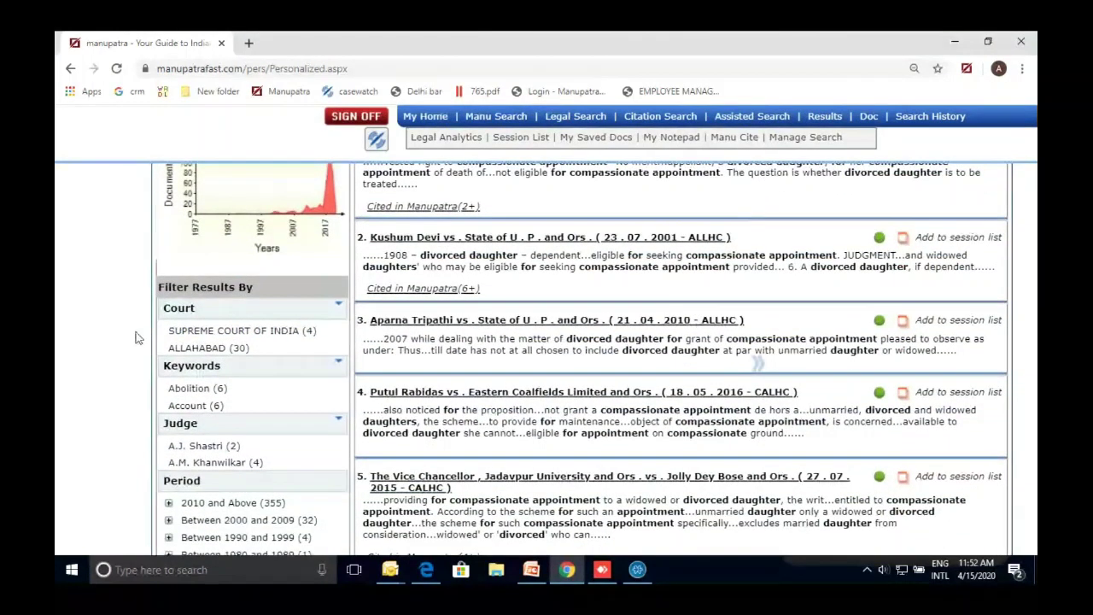
scroll(135, 338, "down", 2)
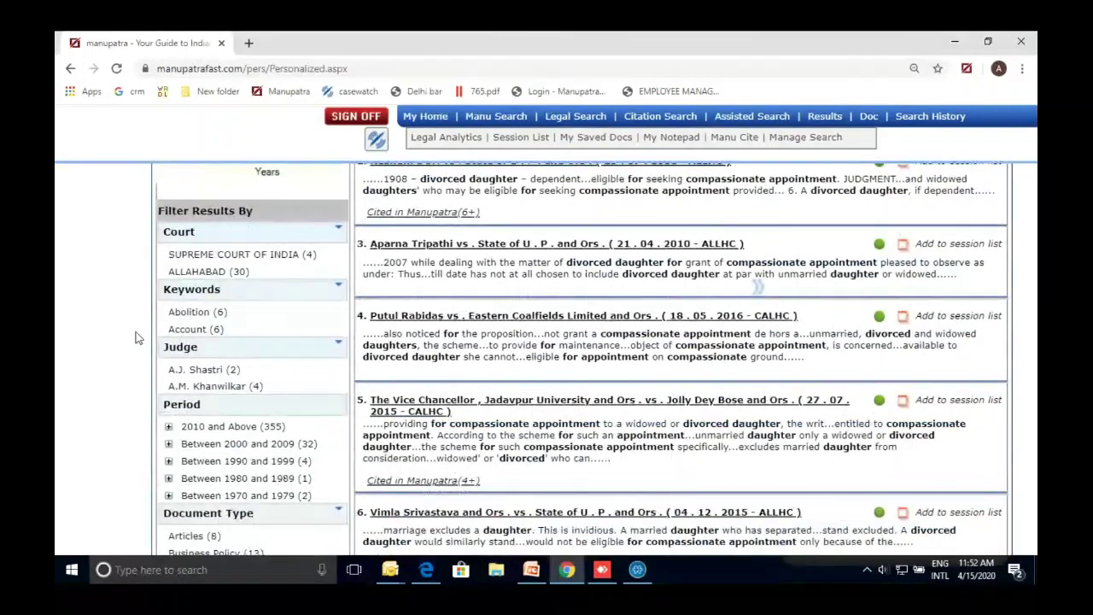
scroll(135, 337, "down", 3)
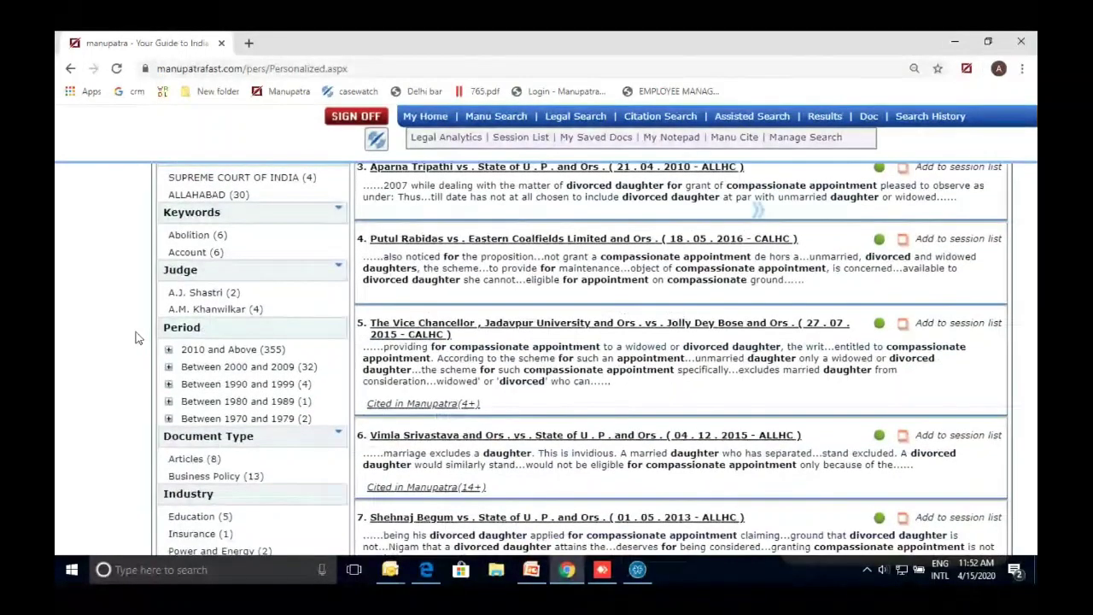
scroll(135, 337, "down", 1)
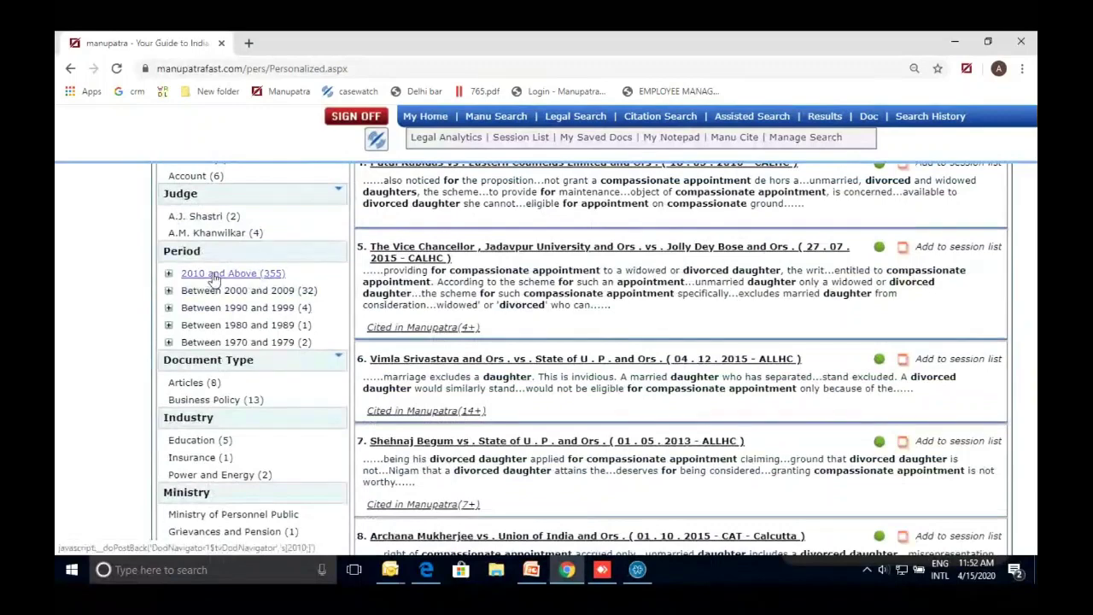
scroll(137, 313, "down", 2)
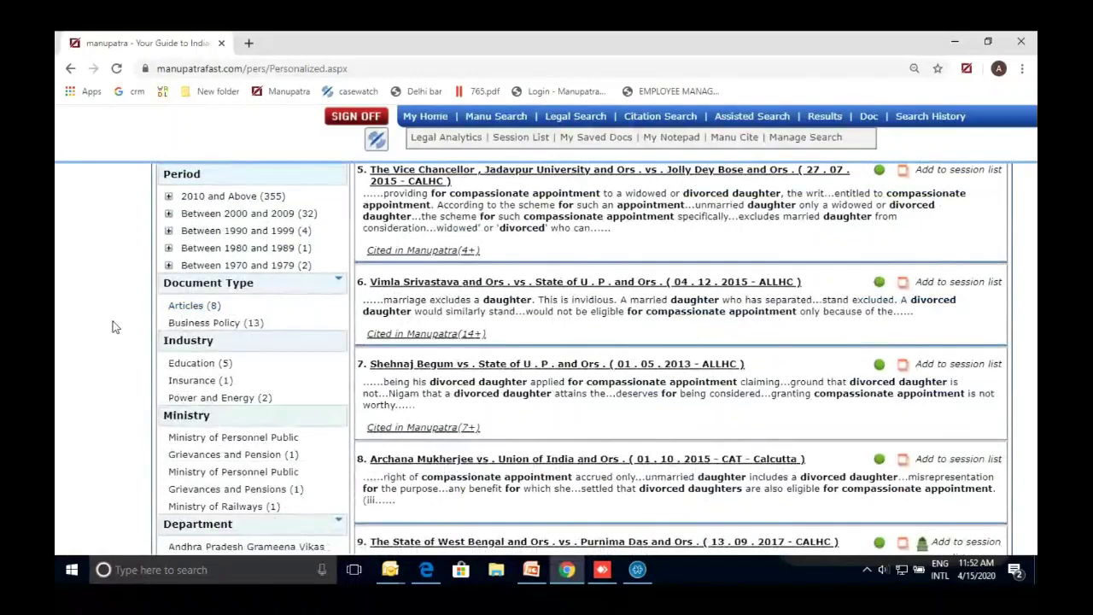
scroll(115, 327, "down", 4)
scroll(114, 326, "up", 1)
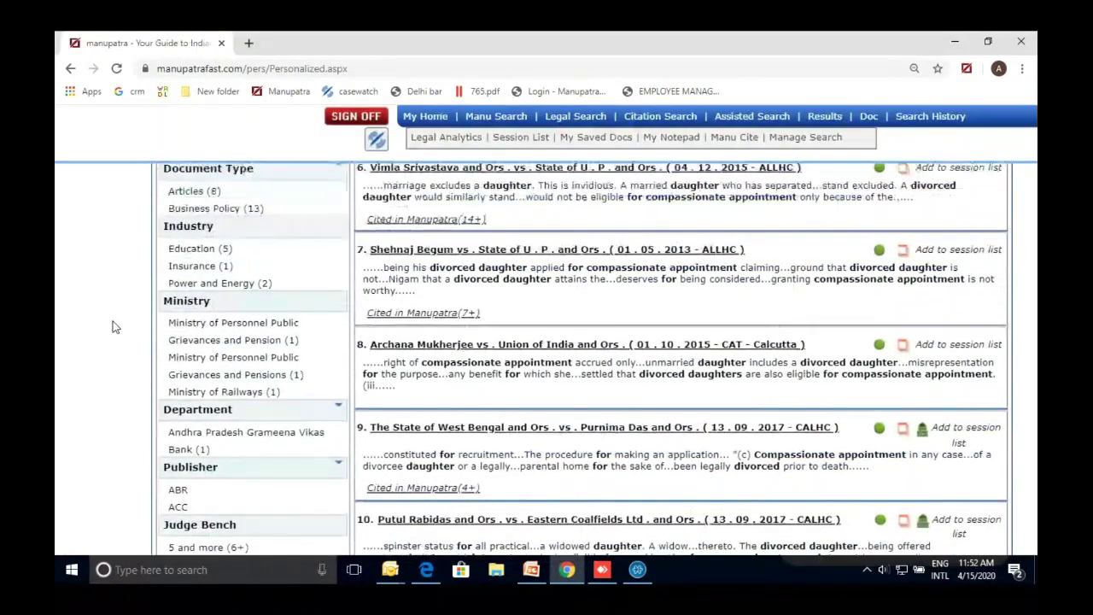
scroll(113, 326, "down", 5)
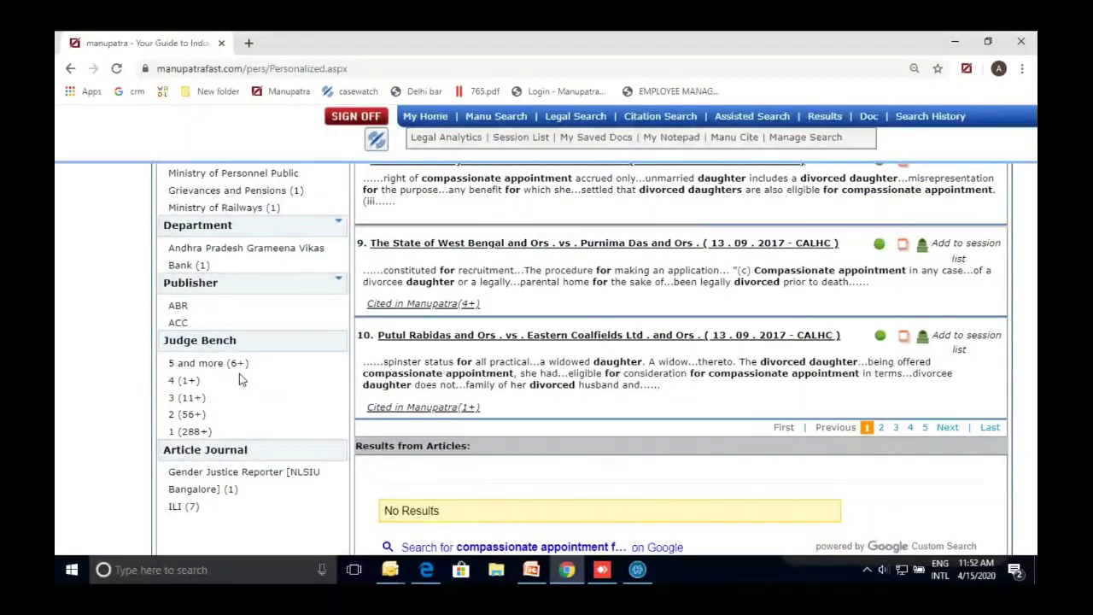
scroll(240, 376, "up", 10)
left_click(240, 379)
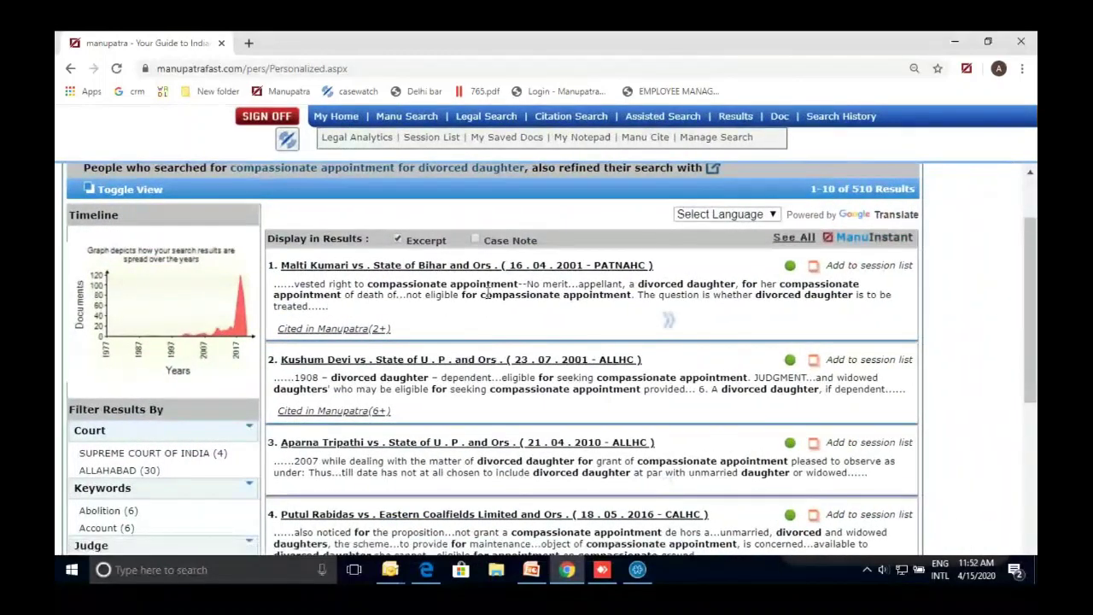
scroll(488, 293, "up", 1)
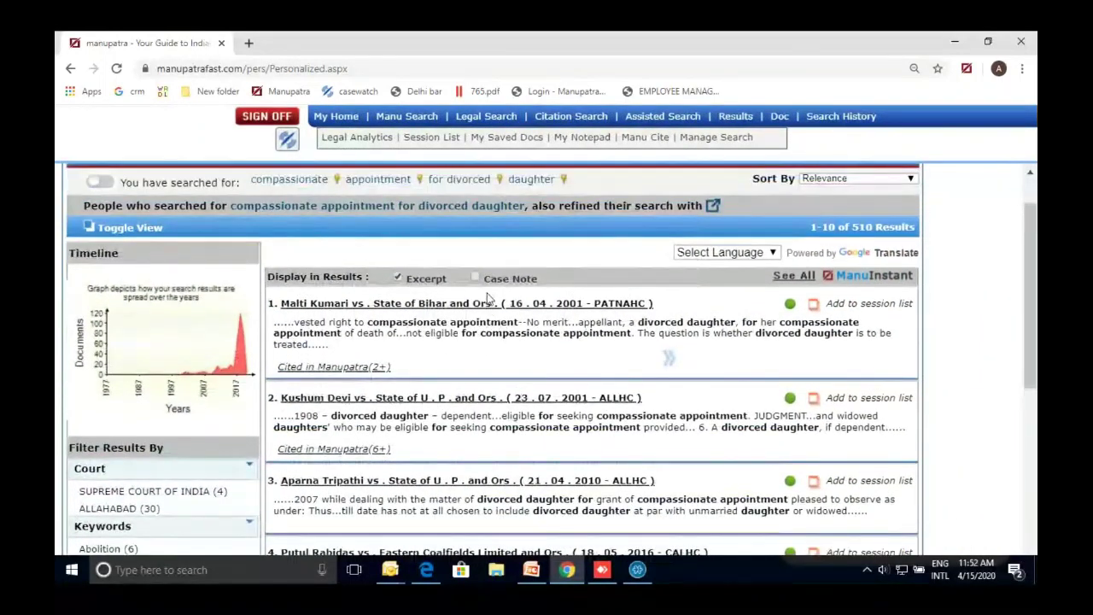
scroll(488, 295, "up", 1)
scroll(553, 362, "down", 1)
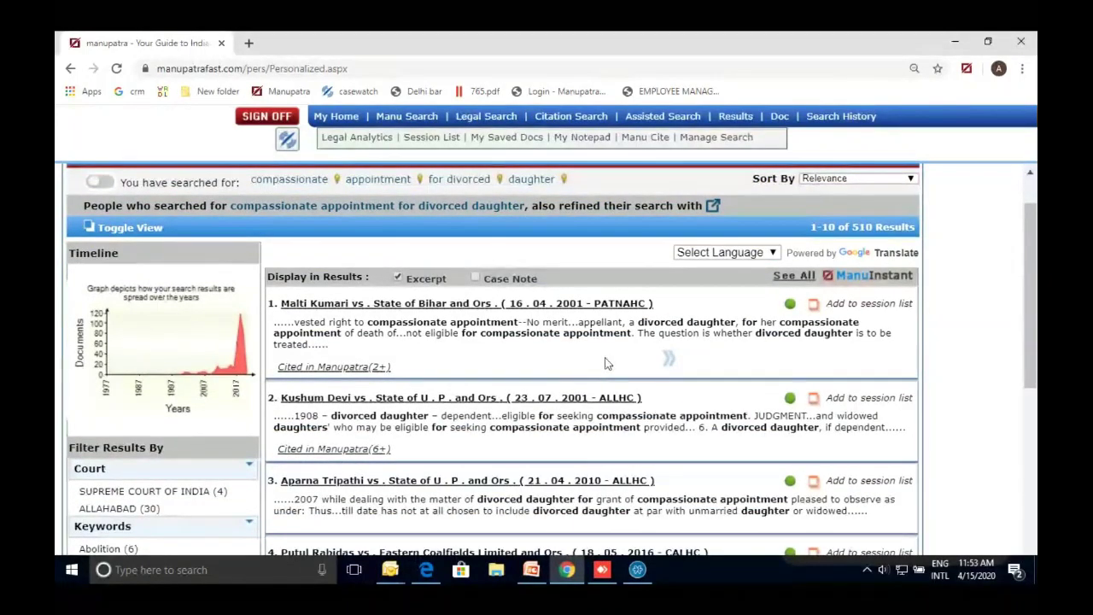
Open the ManuInstant preview of the first result, the 2001 Patna High Court case, and review its summary details
left_click(667, 363)
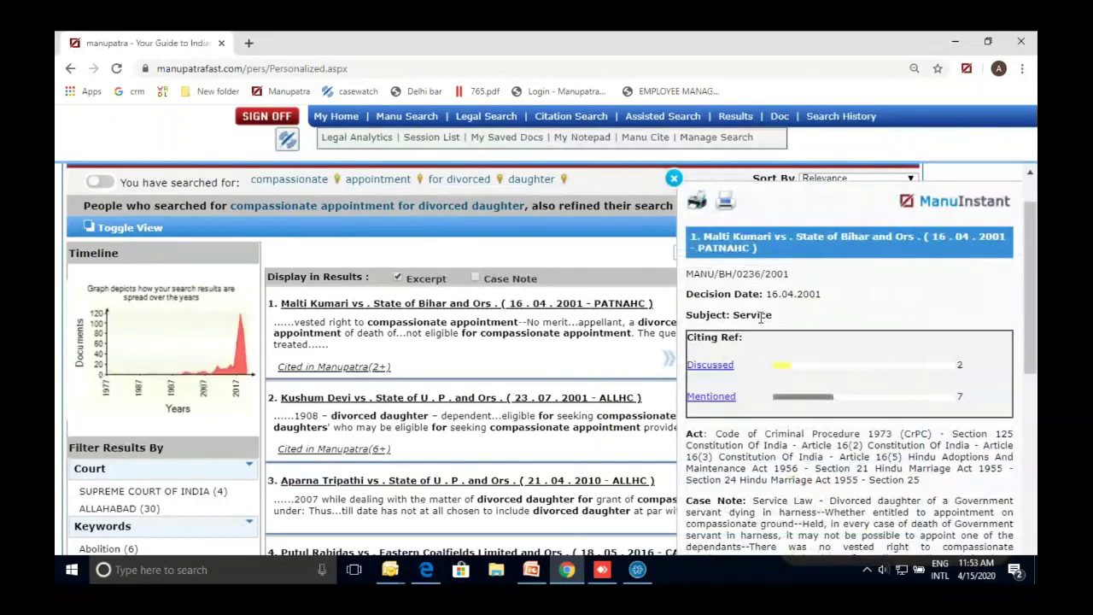
scroll(760, 318, "down", 1)
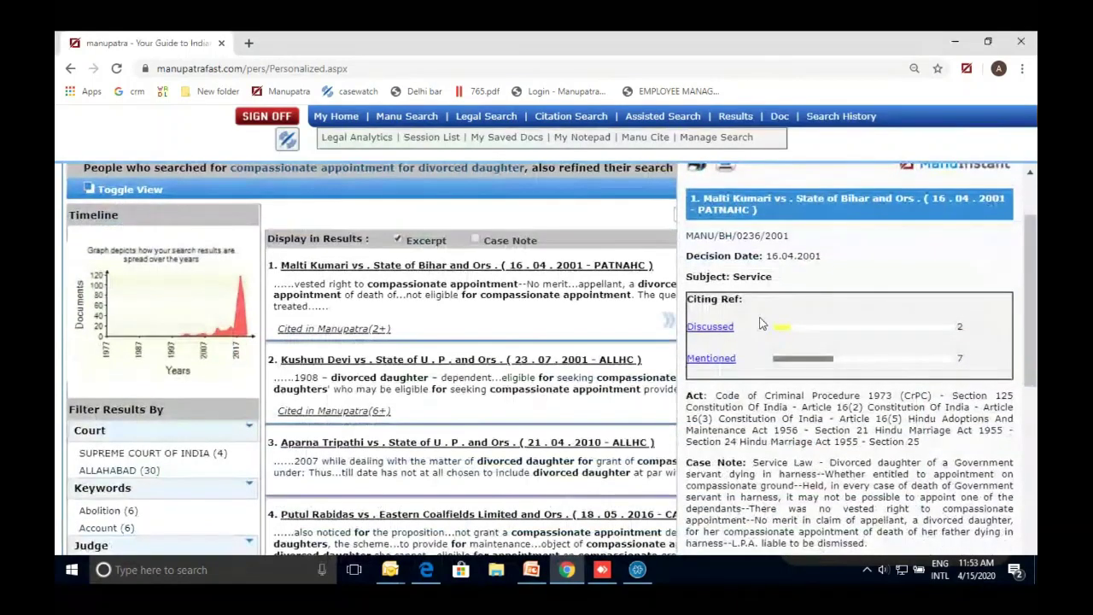
scroll(760, 318, "up", 1)
scroll(760, 317, "down", 1)
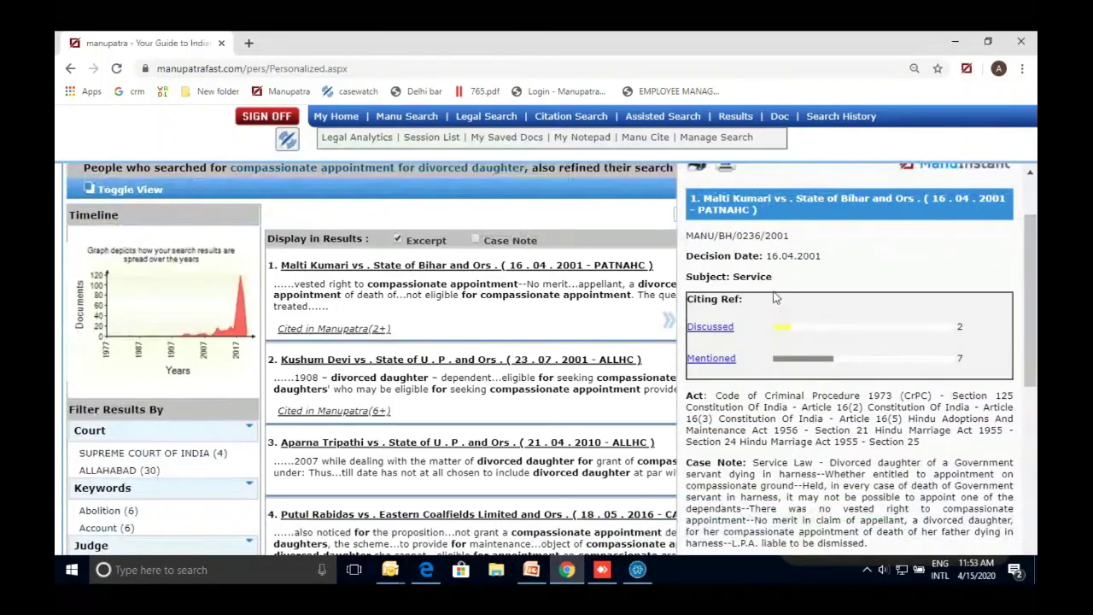
scroll(775, 298, "down", 1)
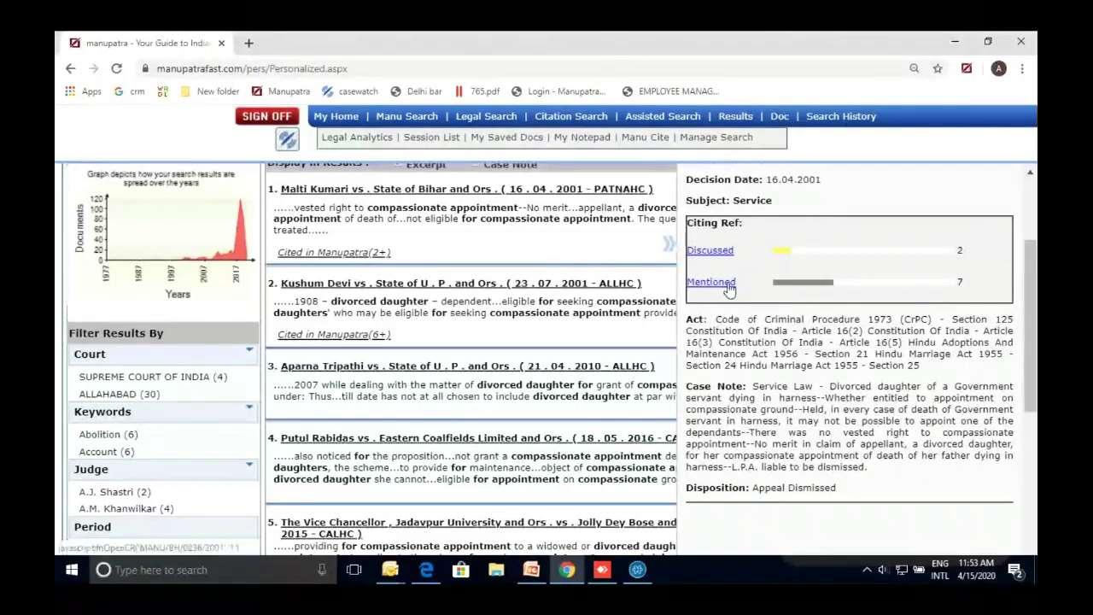
Check the first result's Discussed citing references and its case note, and close the preview
left_click(710, 250)
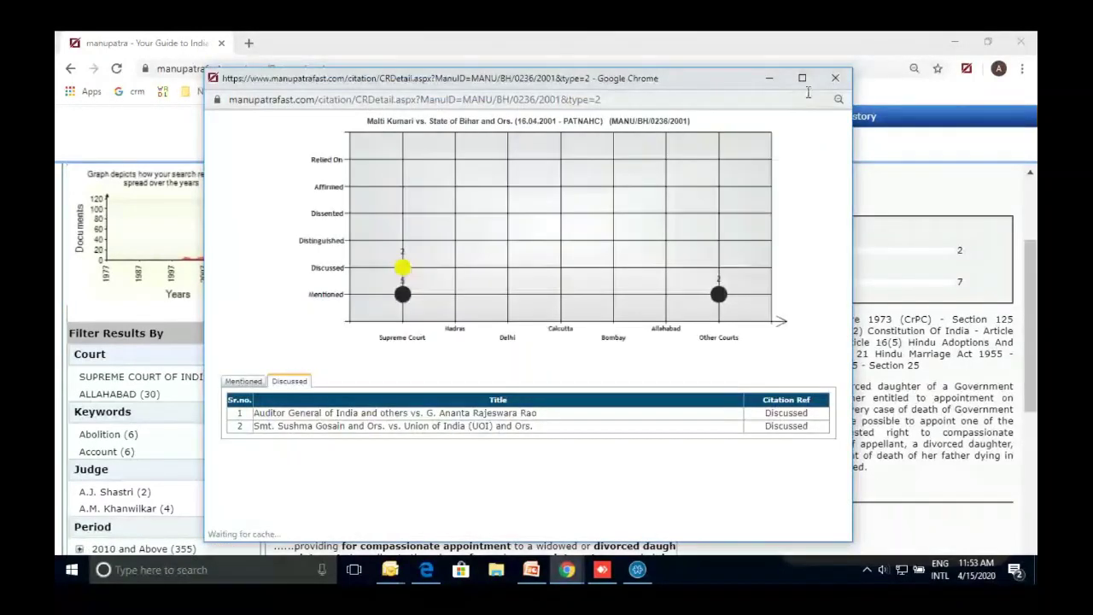
left_click(830, 83)
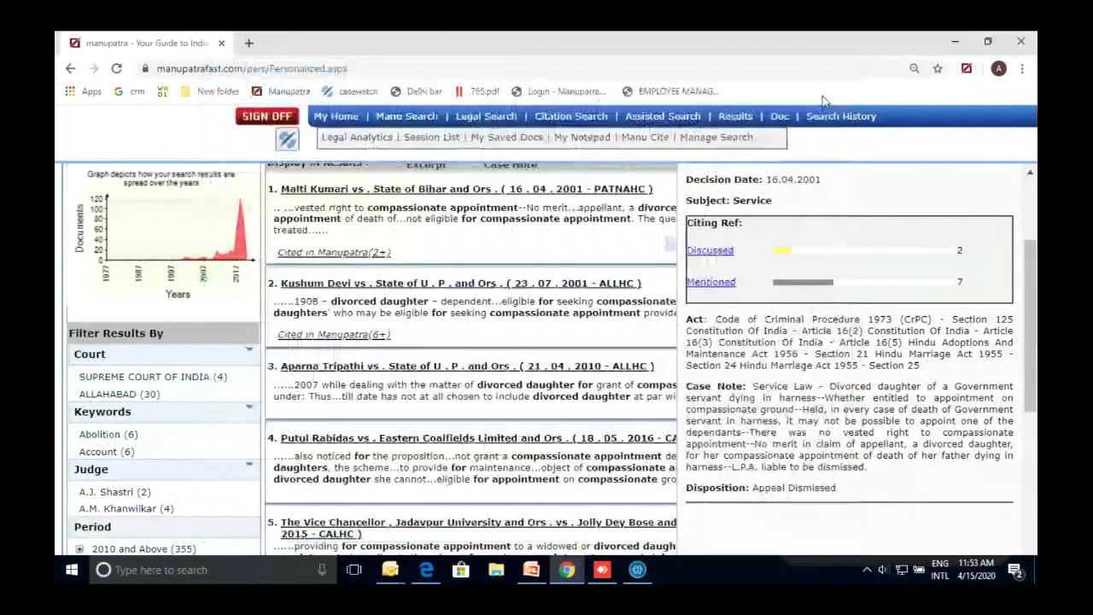
scroll(777, 280, "down", 1)
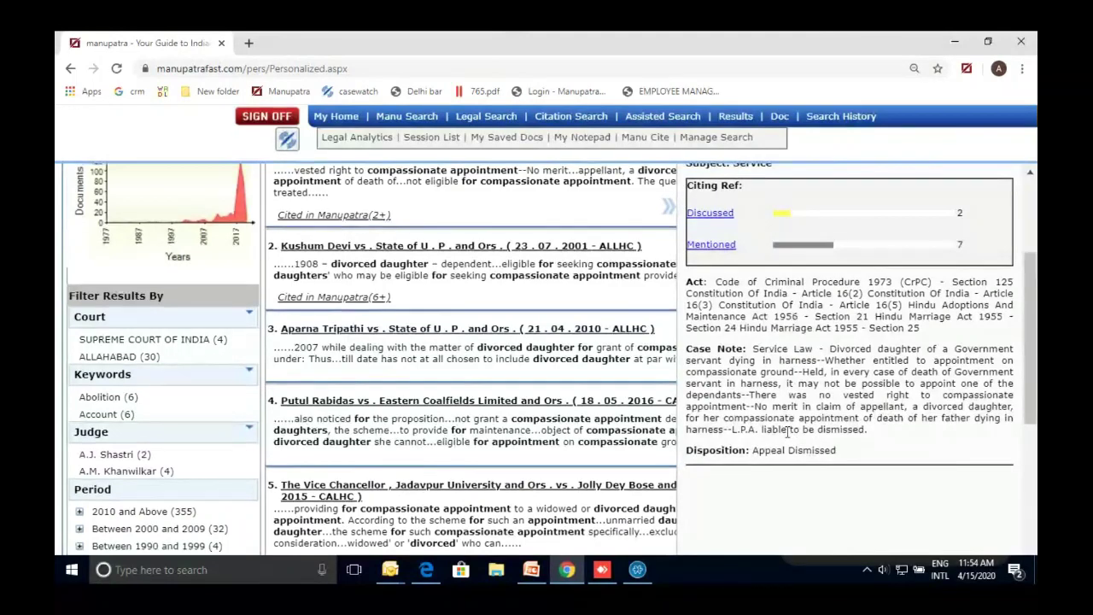
scroll(786, 432, "up", 2)
scroll(786, 431, "up", 2)
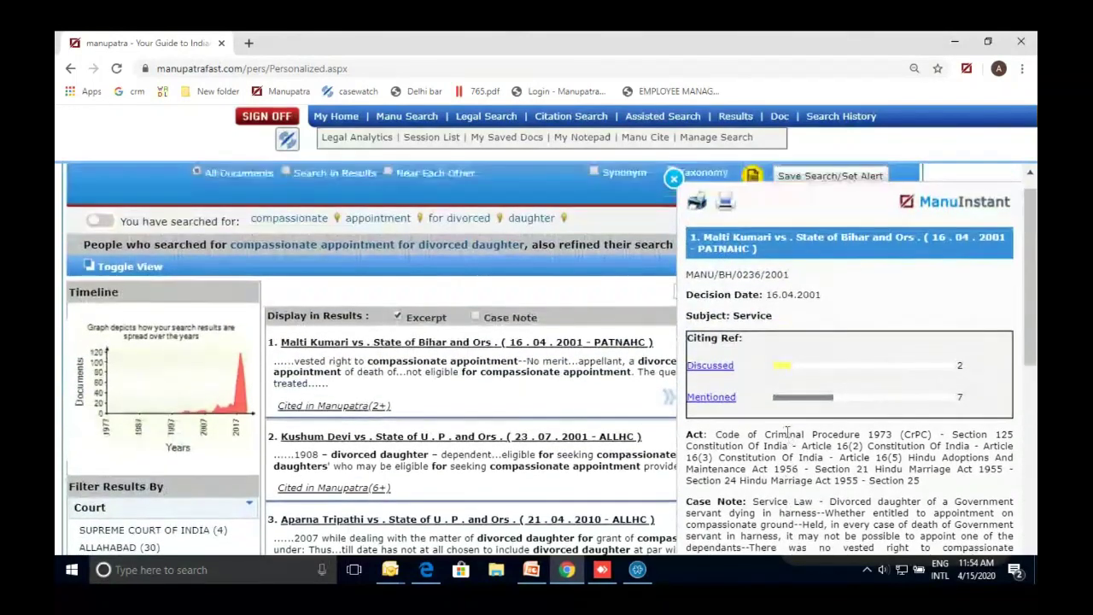
left_click(672, 181)
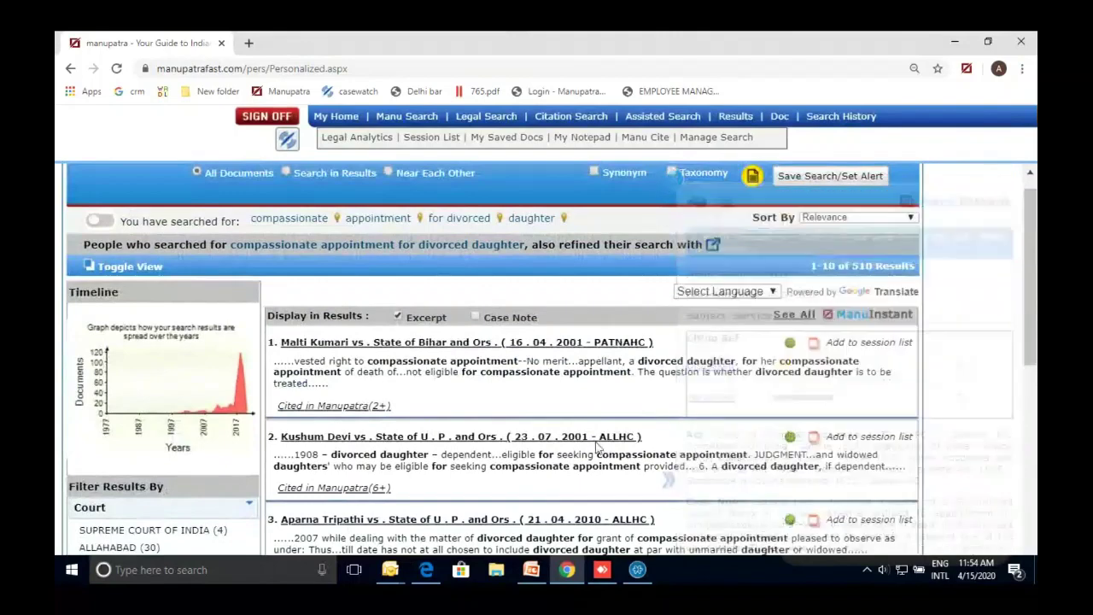
Preview the second result, the 2001 Allahabad High Court case, in ManuInstant, read its case note and close the preview
scroll(658, 402, "down", 2)
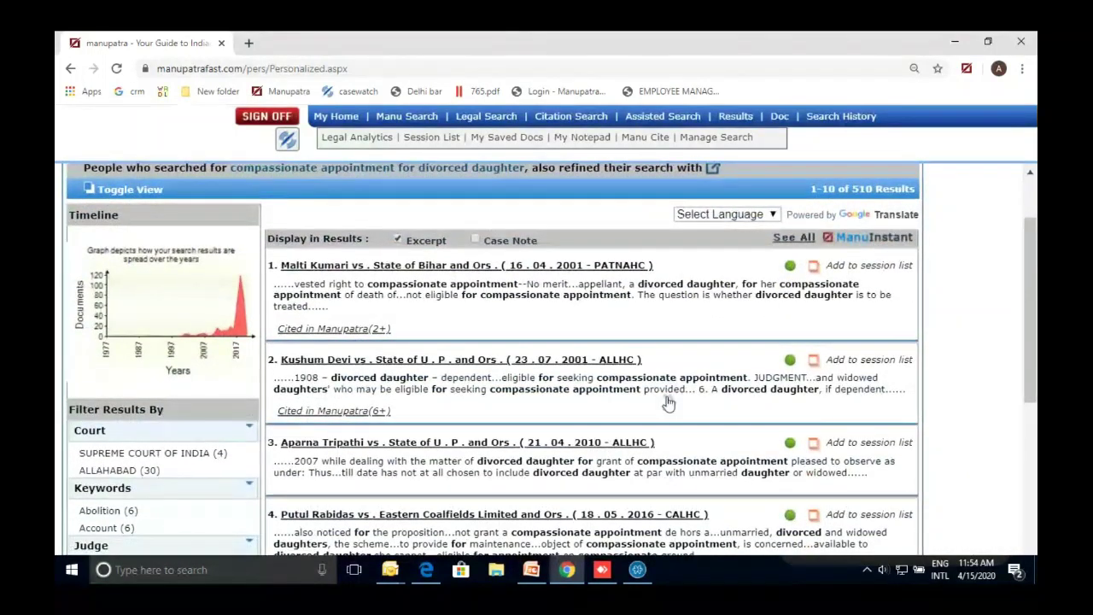
left_click(666, 405)
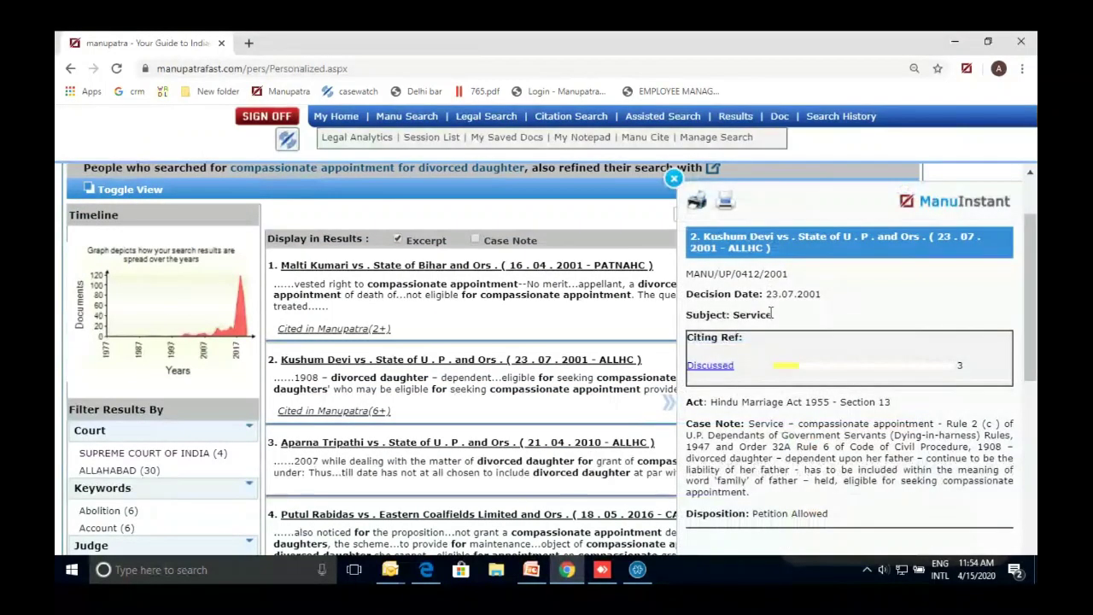
scroll(771, 314, "down", 1)
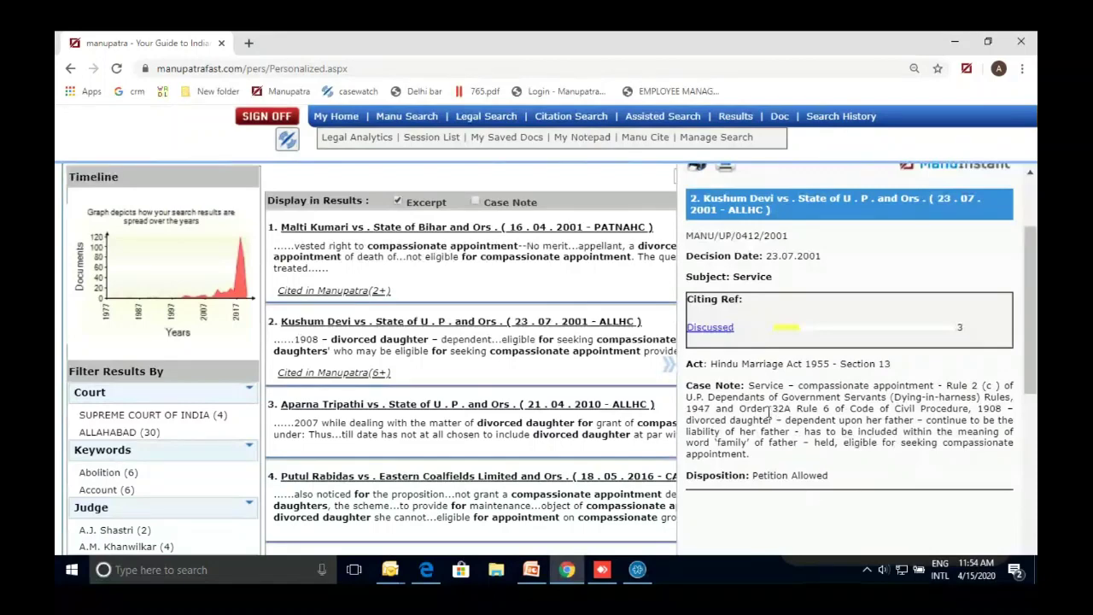
scroll(768, 412, "up", 1)
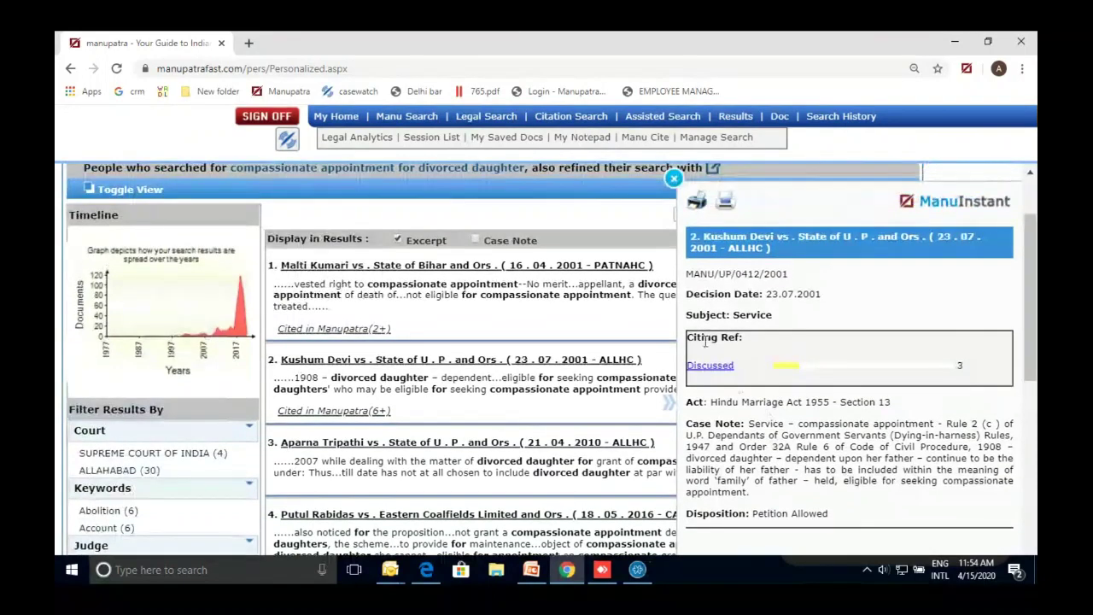
left_click(673, 179)
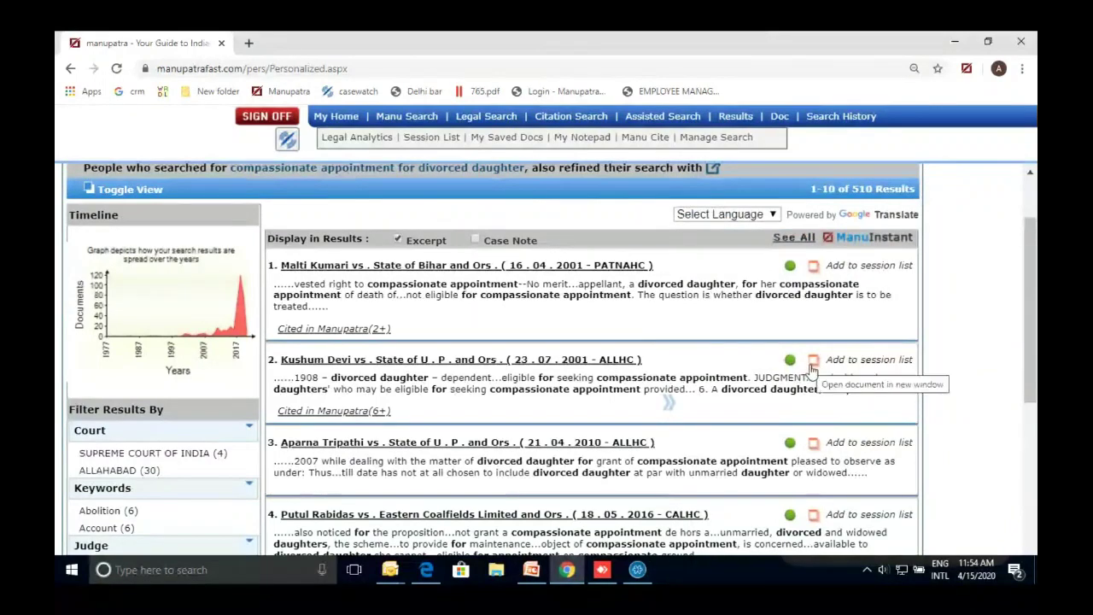
Open the second result's full judgment in a new window, return to its heading and maximize the window
triple_click(409, 411)
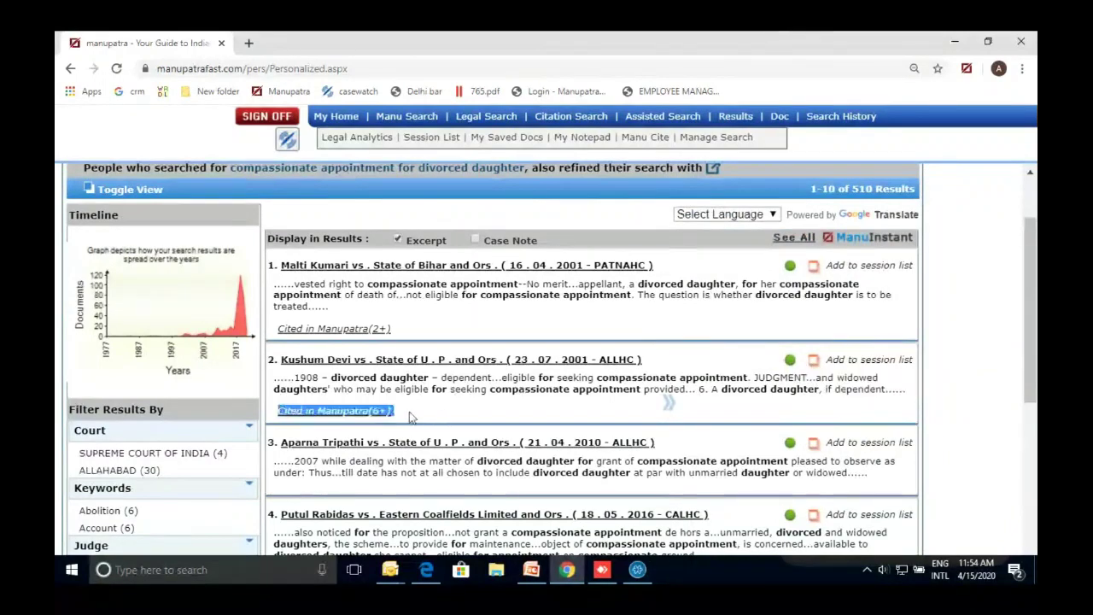
left_click(814, 362)
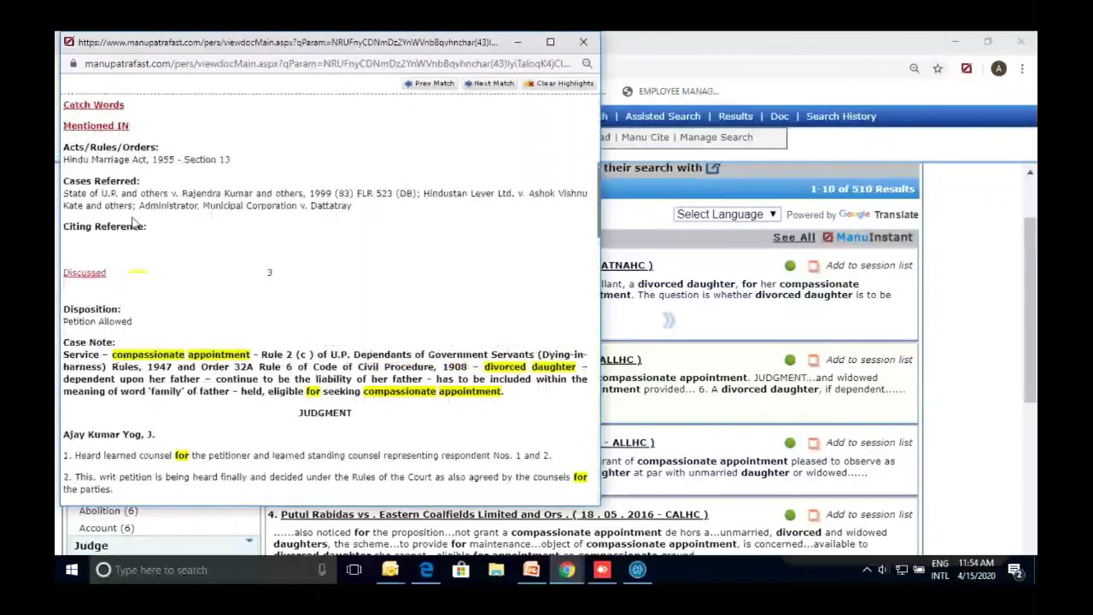
scroll(132, 223, "up", 4)
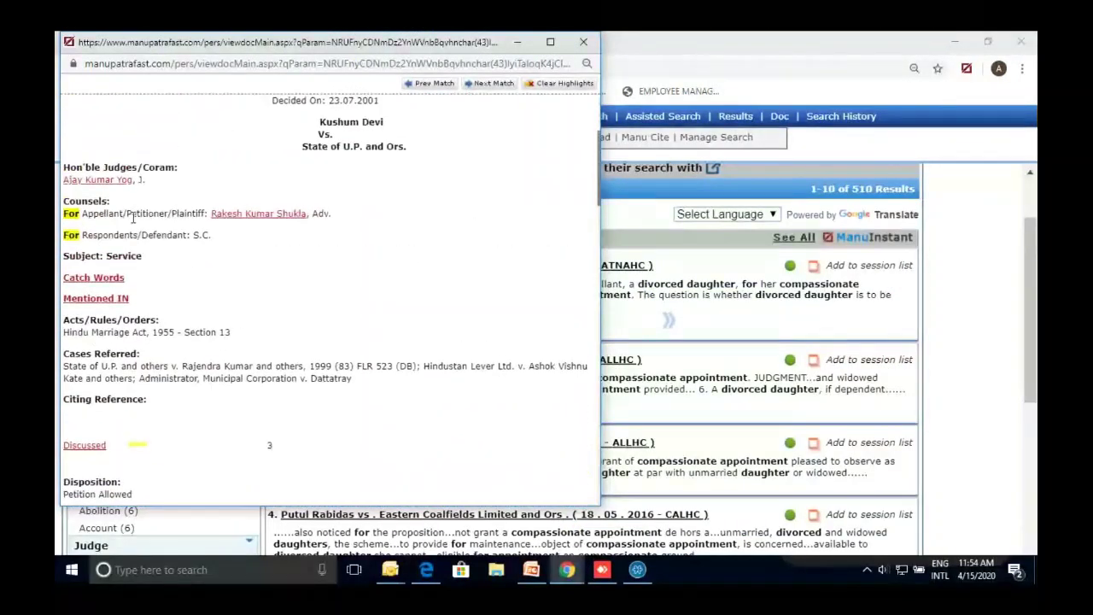
scroll(132, 223, "up", 3)
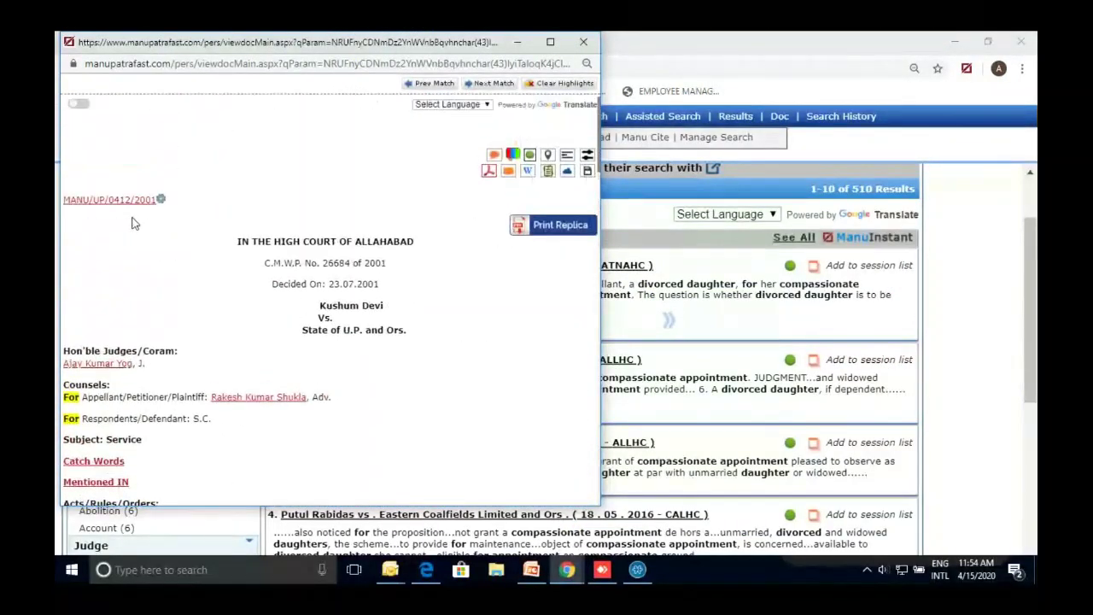
left_click(550, 41)
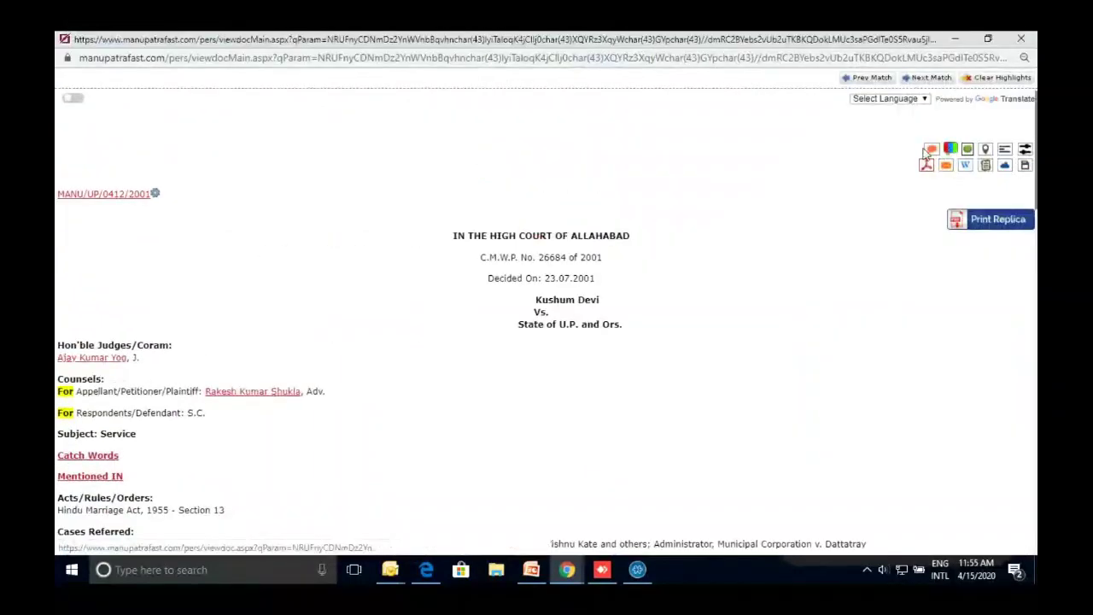
Bring up the list of cases citing this judgment and expand the citing passage of the 21.08.2019 Allahabad case
left_click(950, 149)
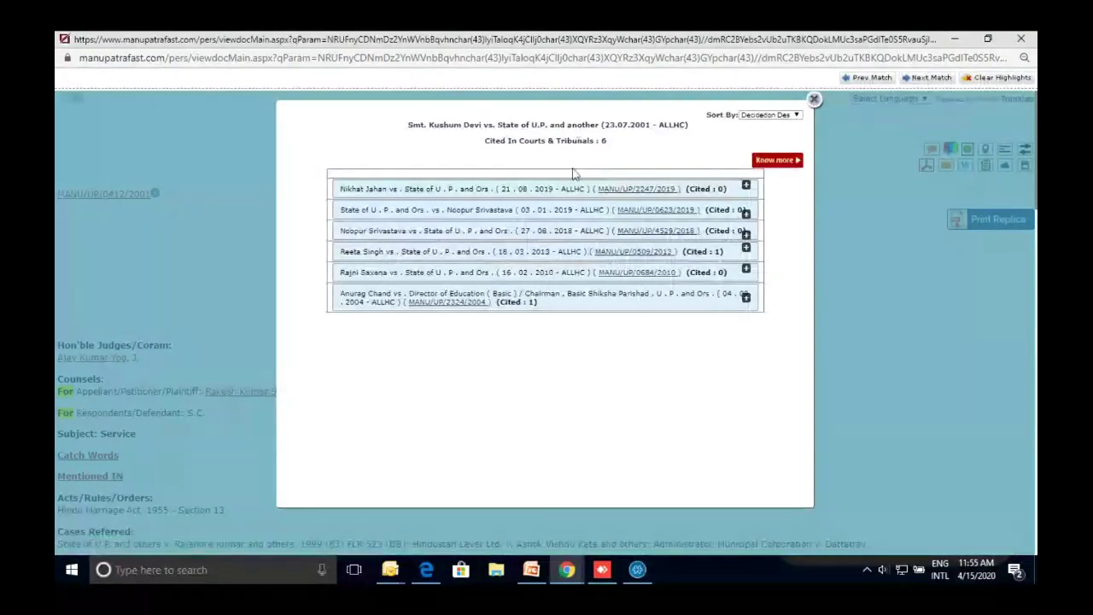
left_click(504, 189)
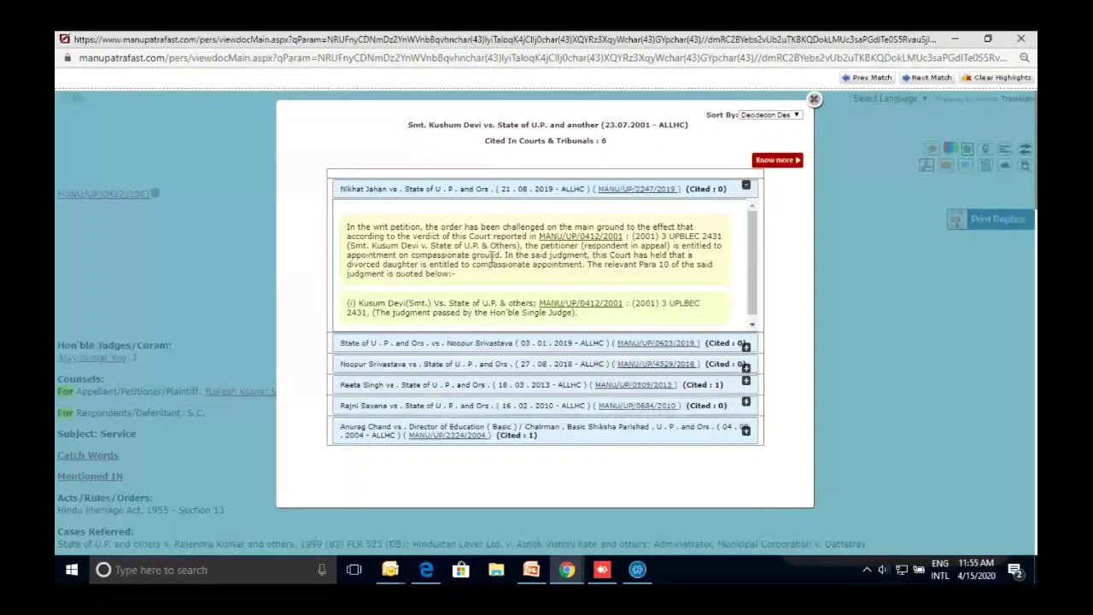
Expand the citing passages of the 03.01.2019 and 27.08.2018 Allahabad cases, read them and close the citing list
left_click(502, 345)
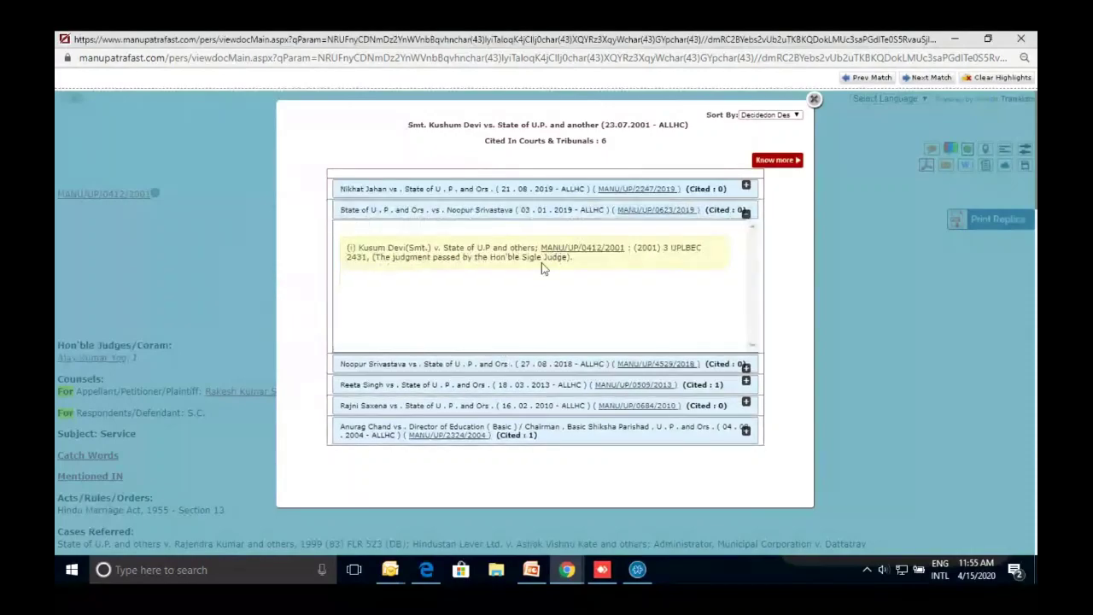
left_click(504, 363)
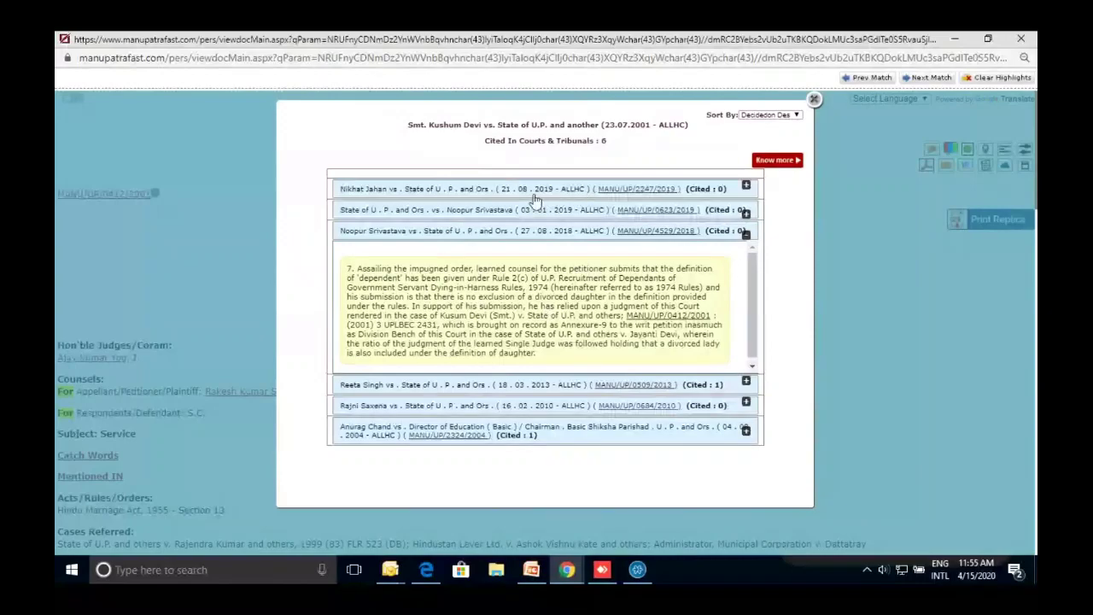
left_click(813, 107)
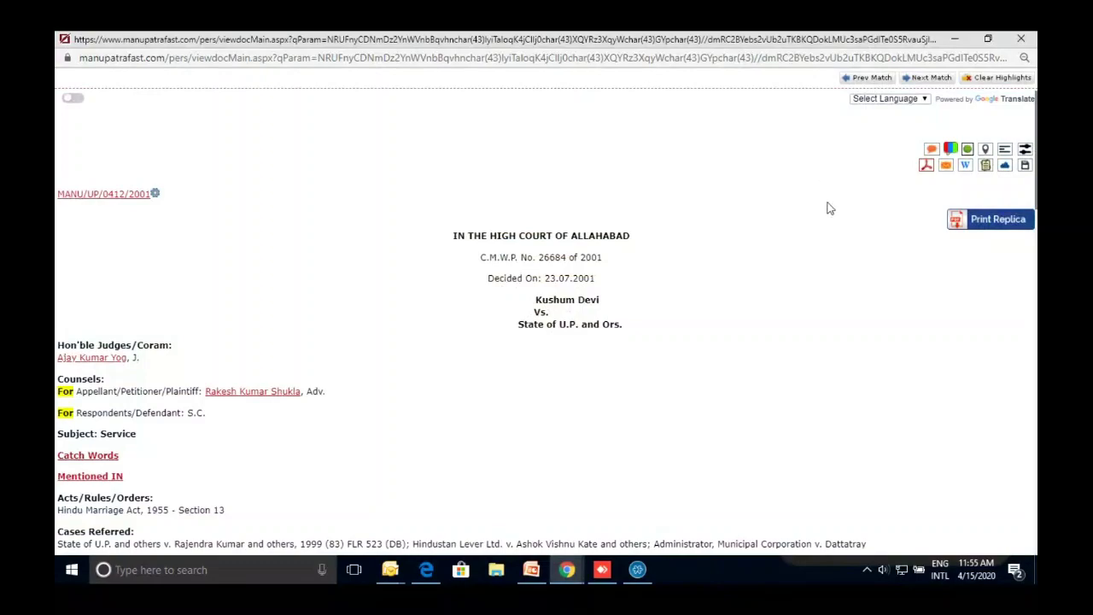
Reopen the citing list, open the full text of the 21.08.2019 case, and close it, the list and the judgment window
left_click(950, 151)
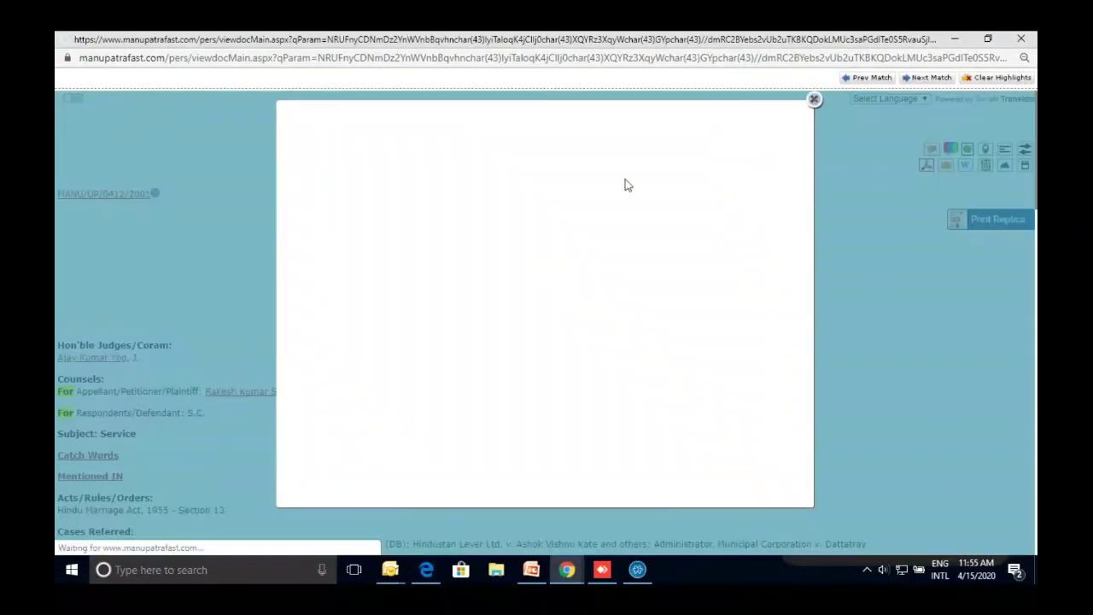
left_click(523, 192)
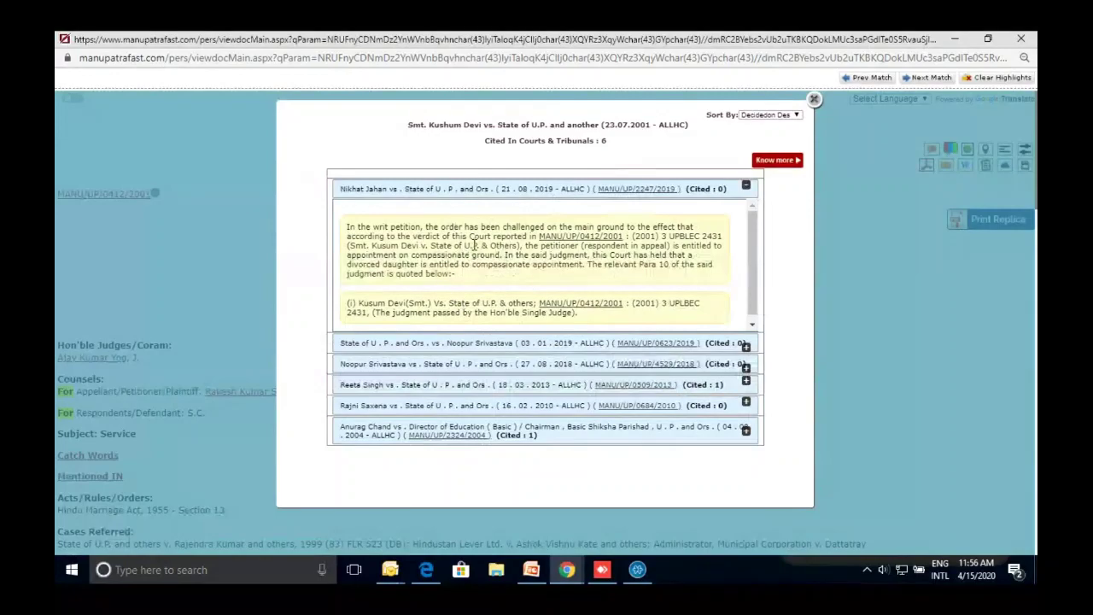
left_click(620, 189)
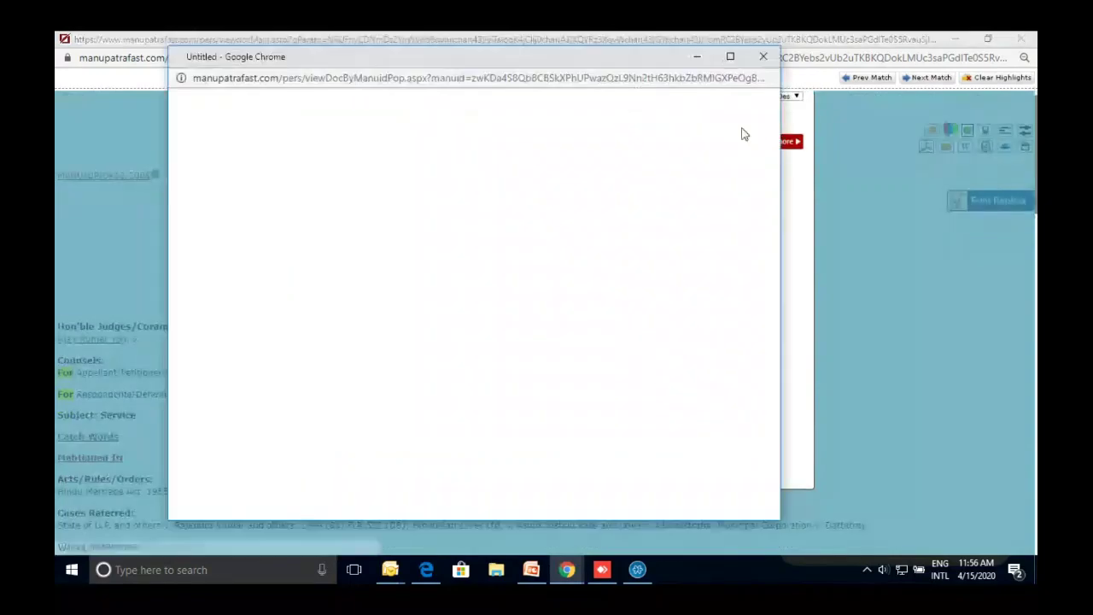
left_click(762, 58)
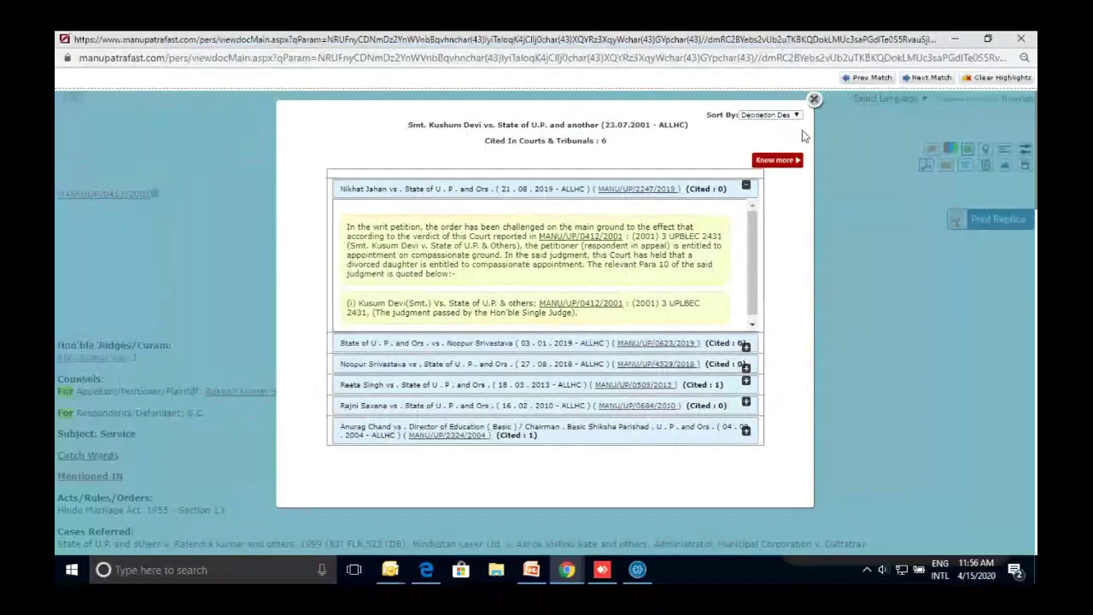
left_click(814, 99)
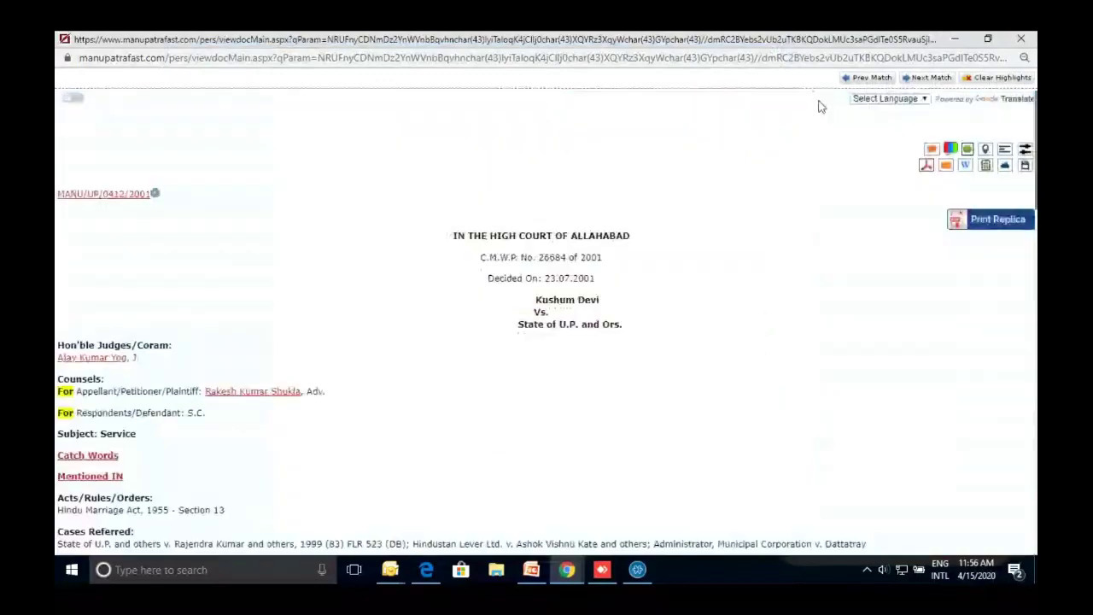
left_click(1025, 40)
Replace the query with "order 7 rule 11(a)" and run the search
scroll(811, 195, "up", 2)
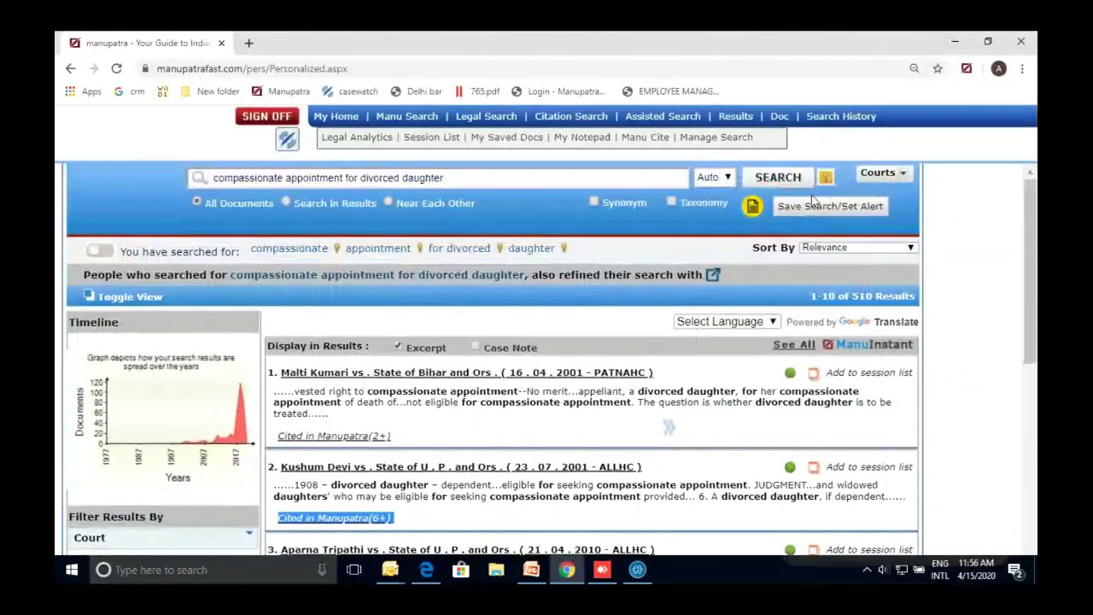
triple_click(470, 171)
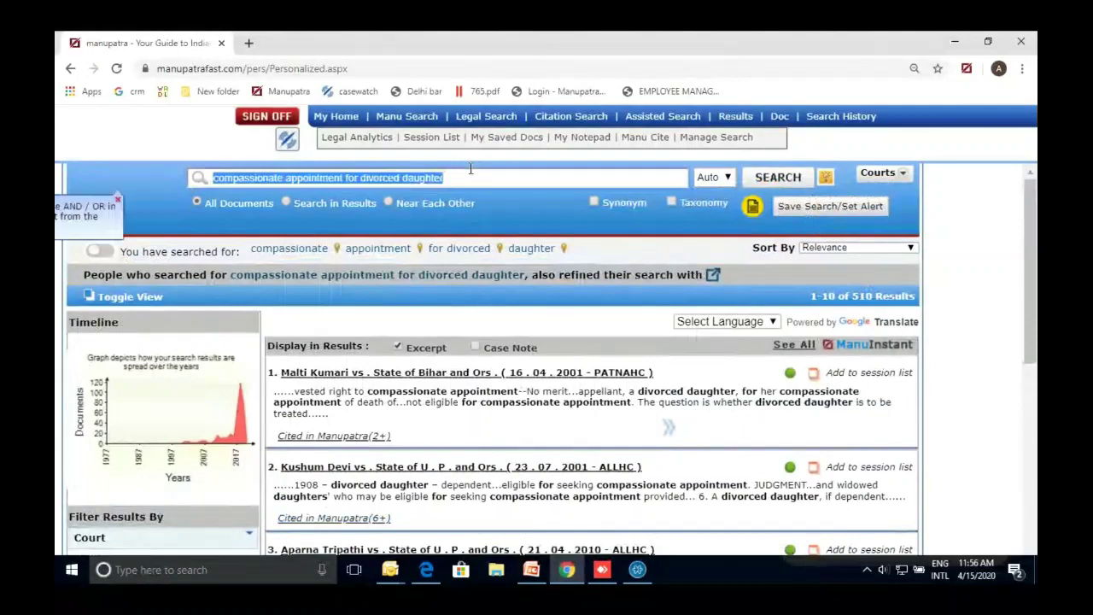
type("order 7")
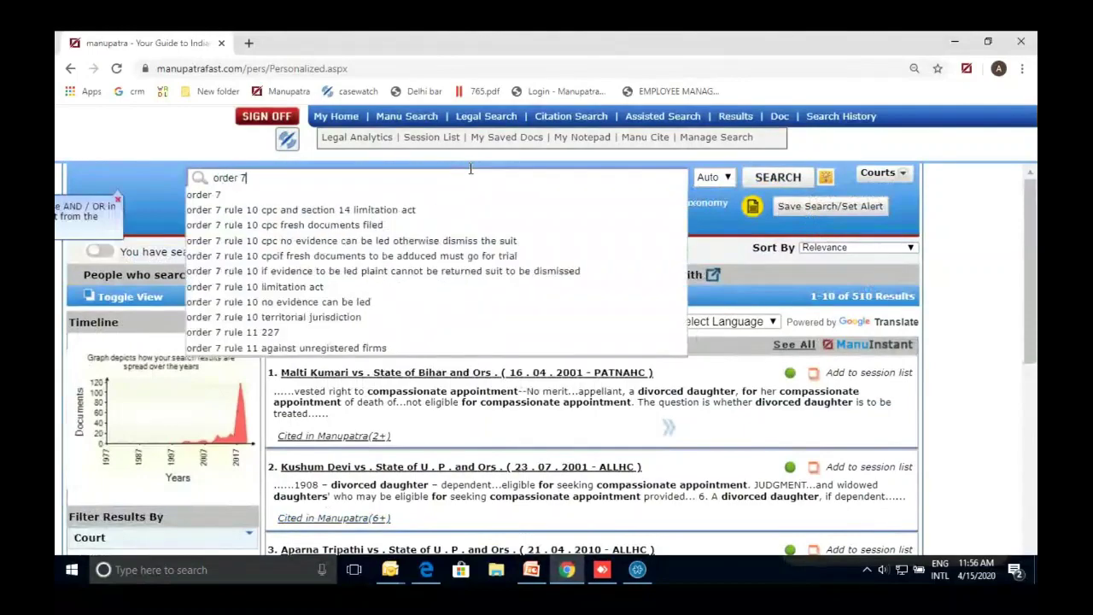
type(" rule 11(a)")
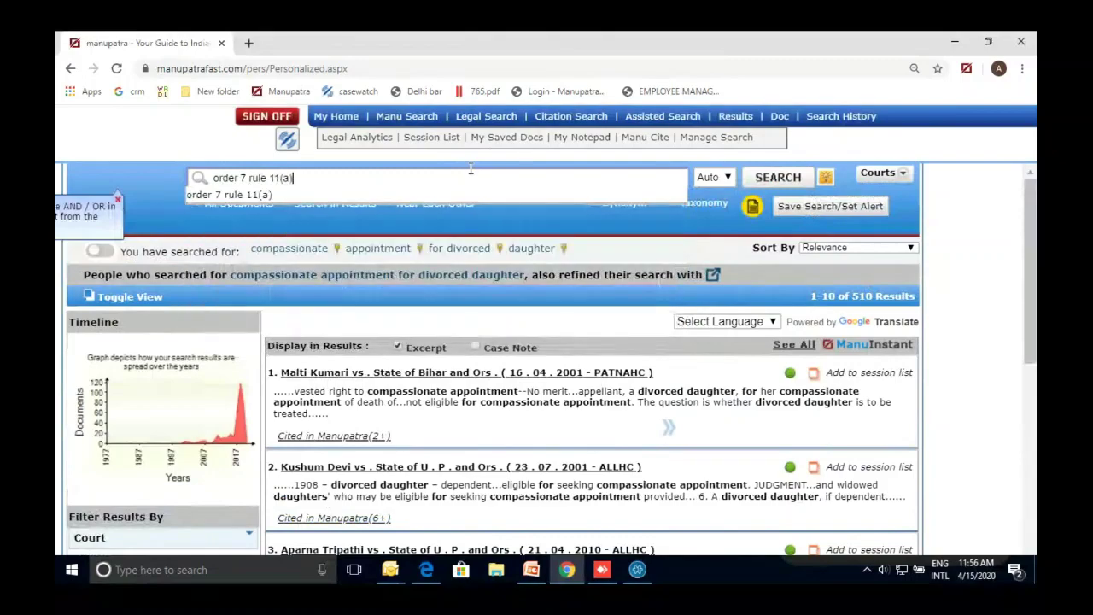
left_click(768, 183)
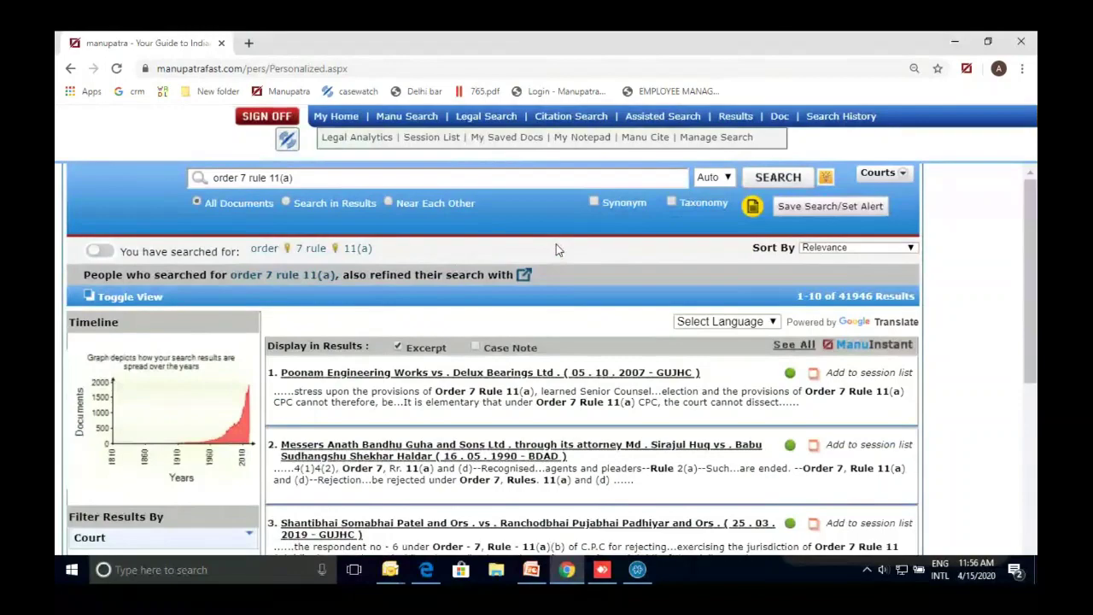
Look through the result excerpts for Order 7 Rule 11(a) and mark the Roman numeral VII in the fourth result's excerpt
scroll(556, 250, "down", 1)
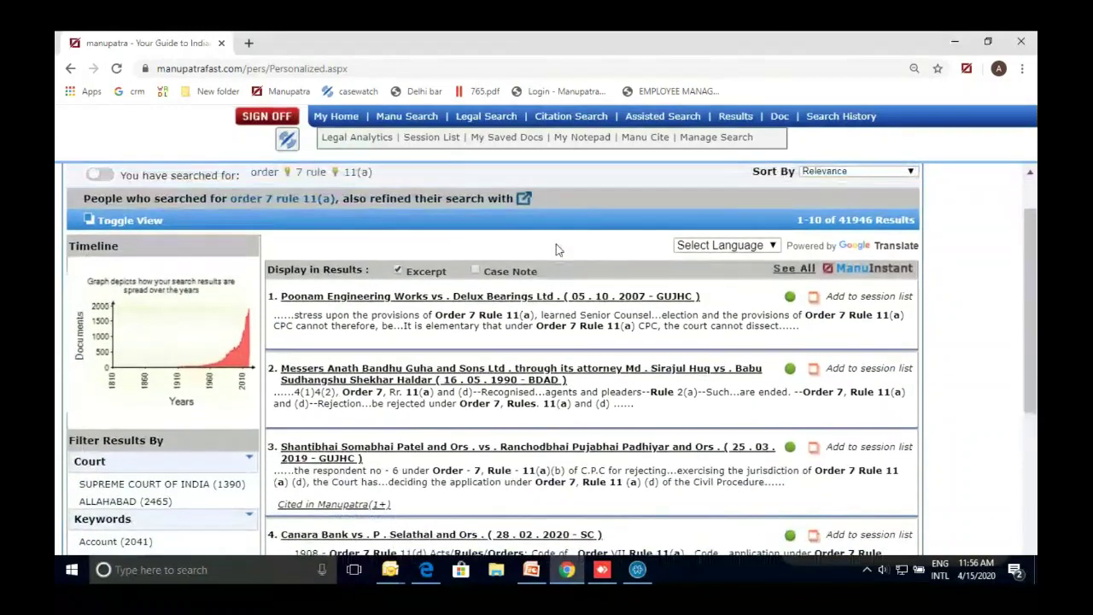
scroll(556, 249, "down", 2)
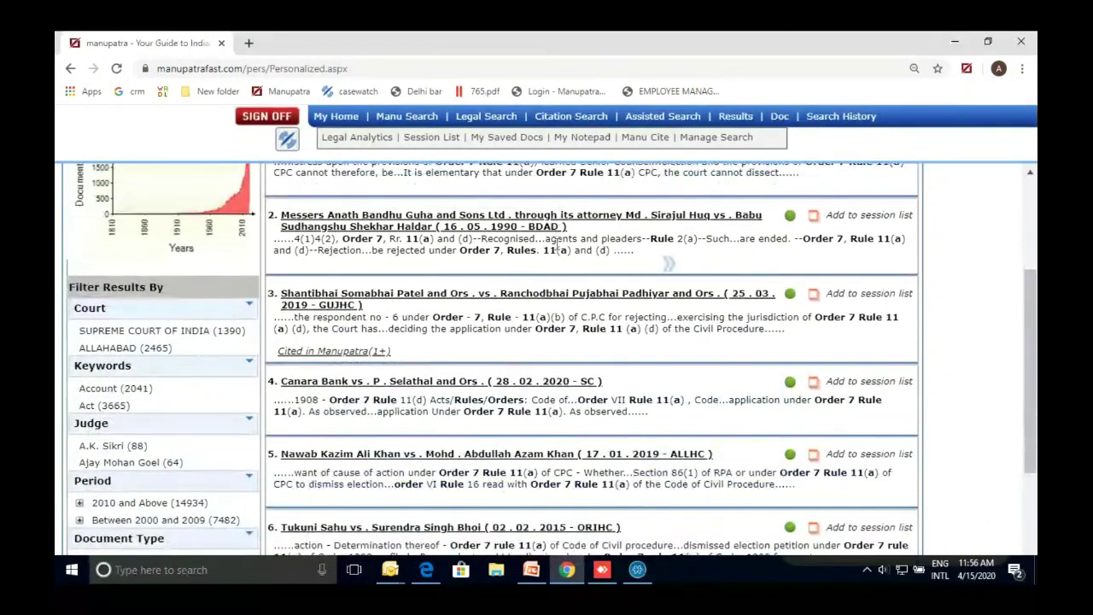
scroll(556, 248, "down", 1)
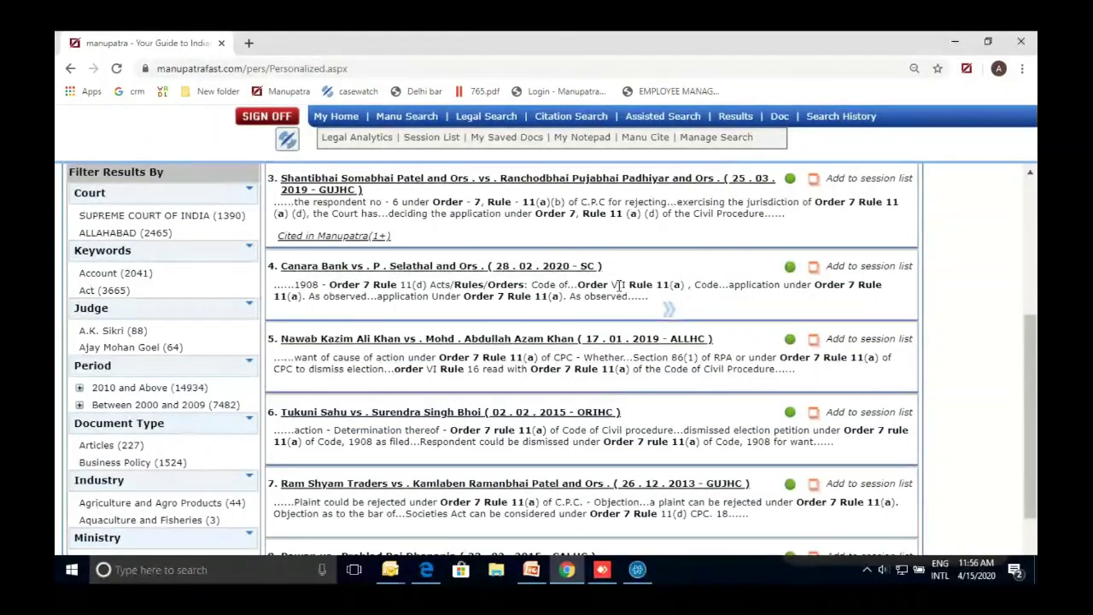
scroll(620, 285, "down", 1)
scroll(615, 291, "up", 1)
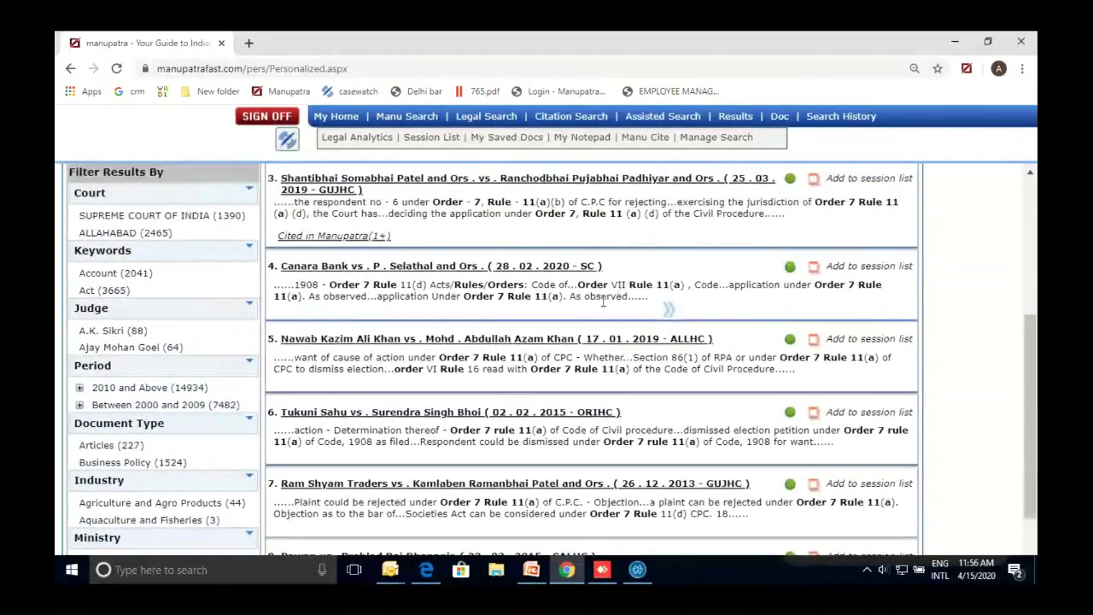
scroll(602, 301, "up", 1)
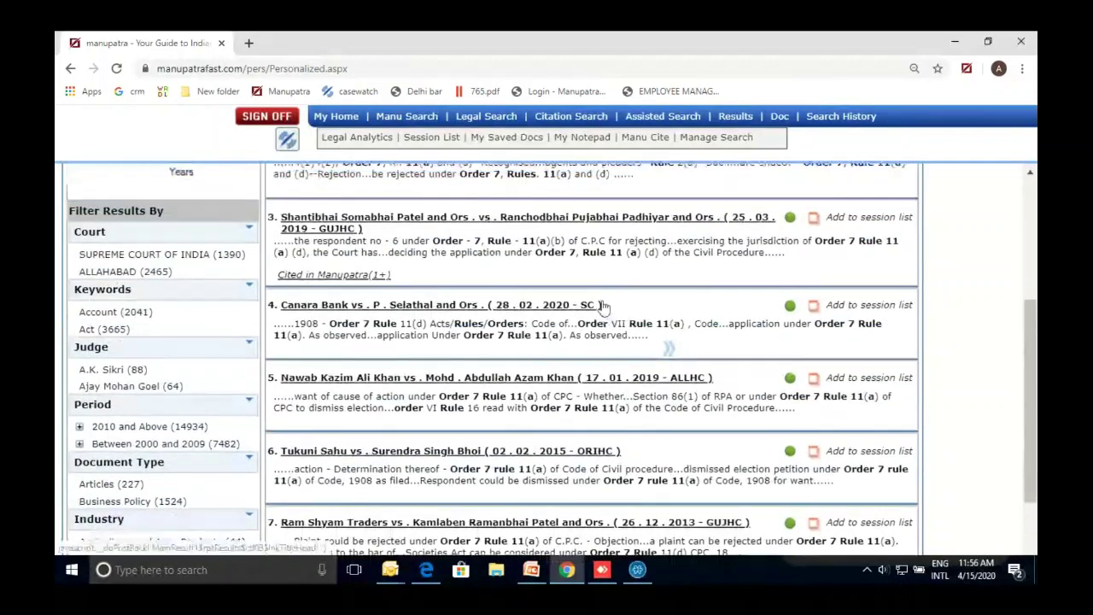
double_click(618, 325)
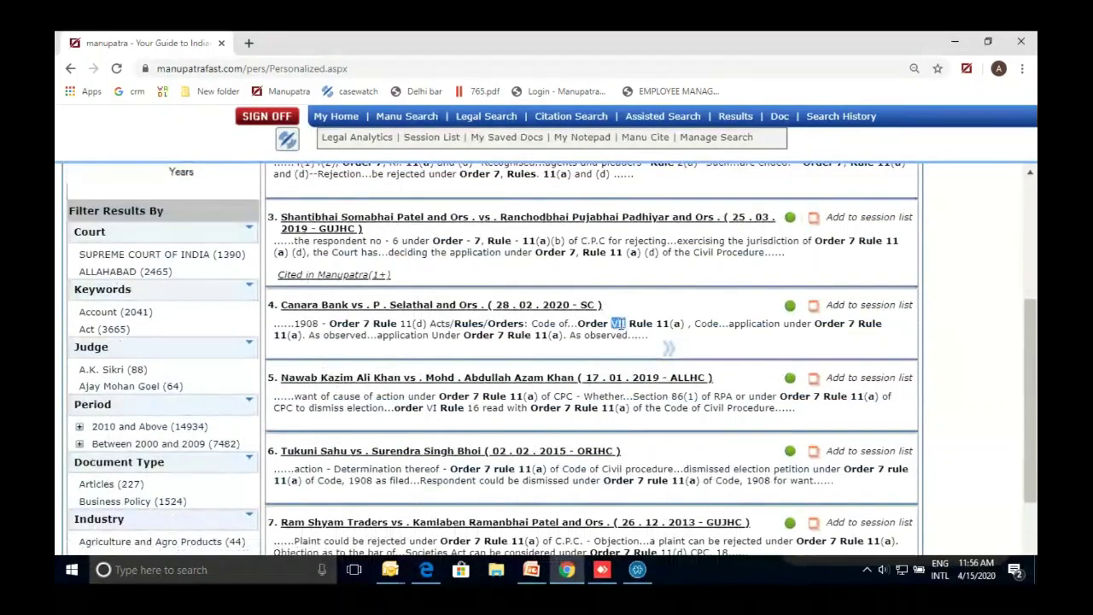
Return to the search field, replace the query with "gender justice" and run the search
scroll(620, 327, "up", 3)
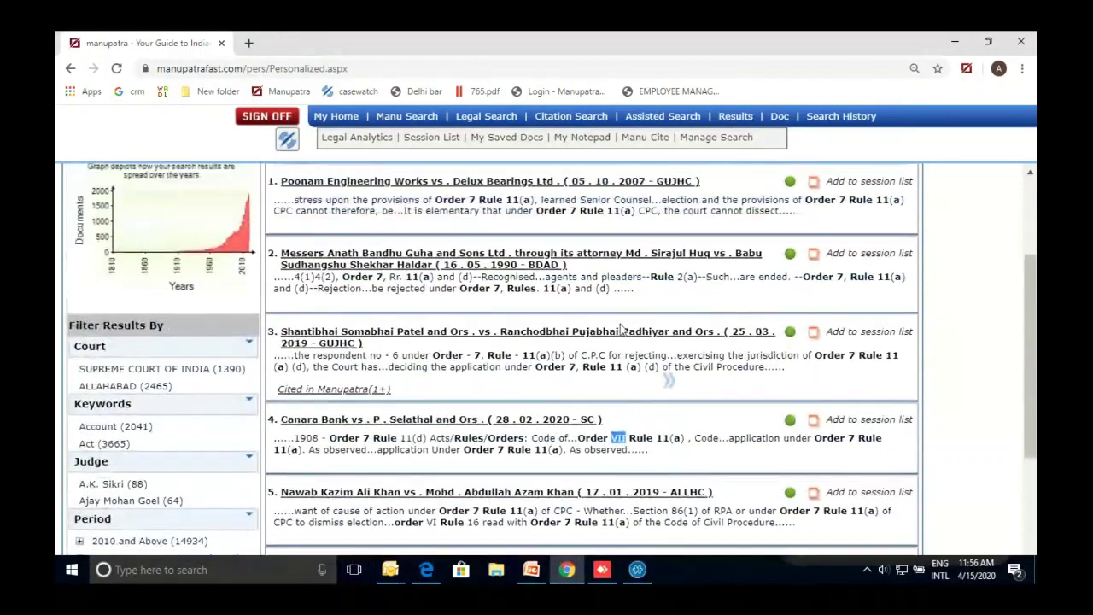
scroll(620, 329, "up", 2)
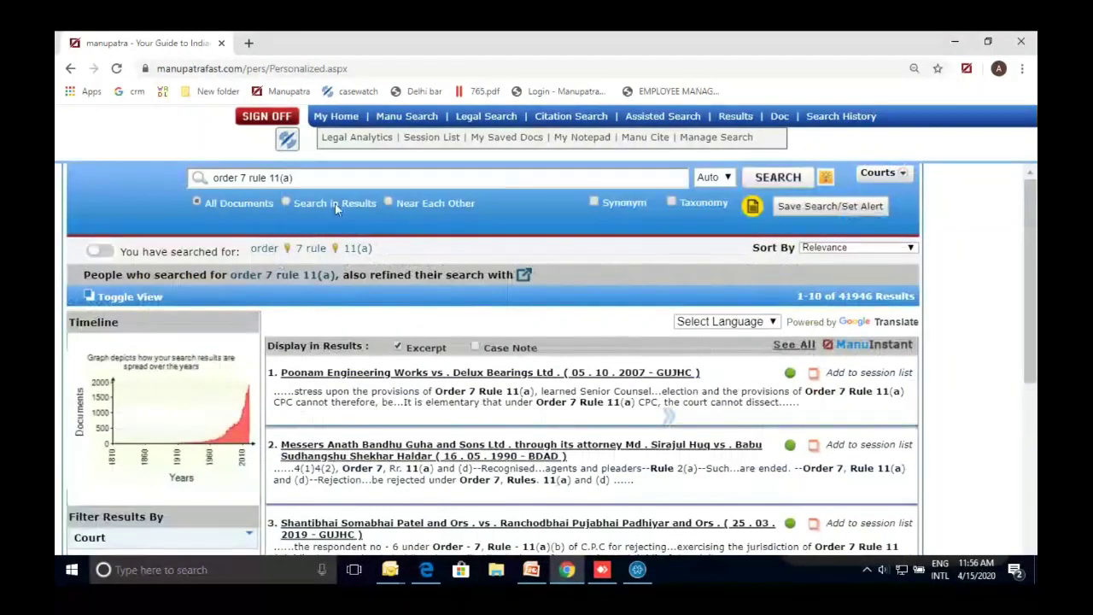
left_click(323, 180)
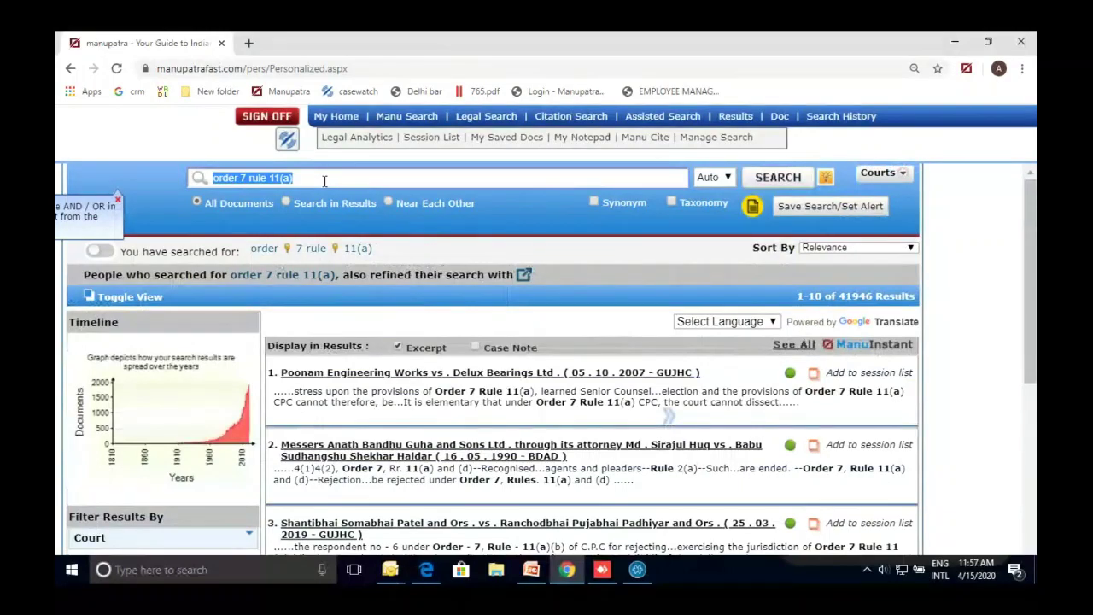
type("gender")
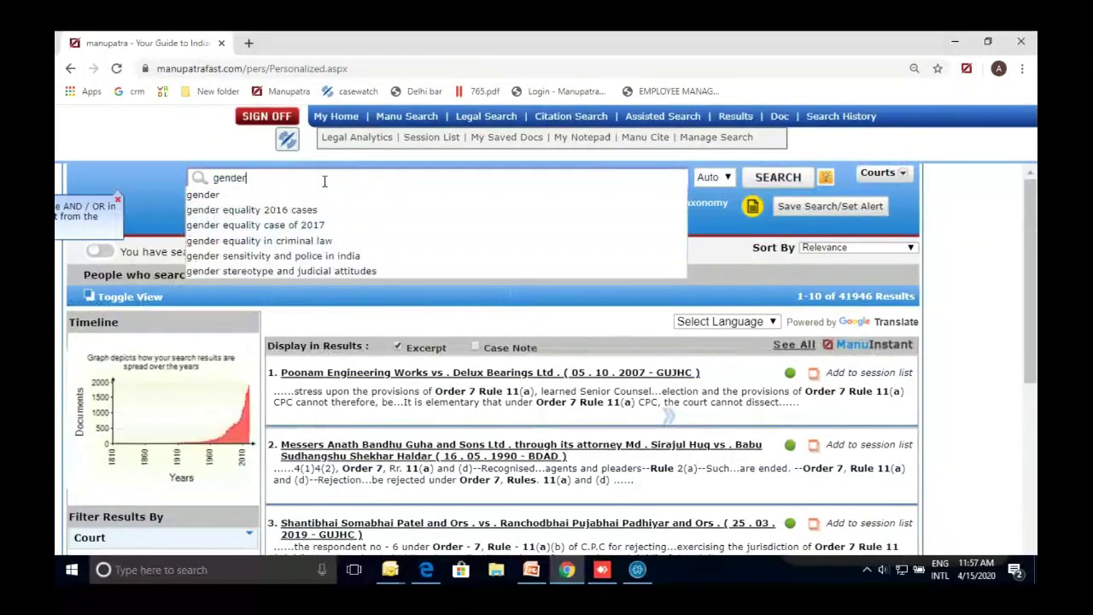
type(" justice")
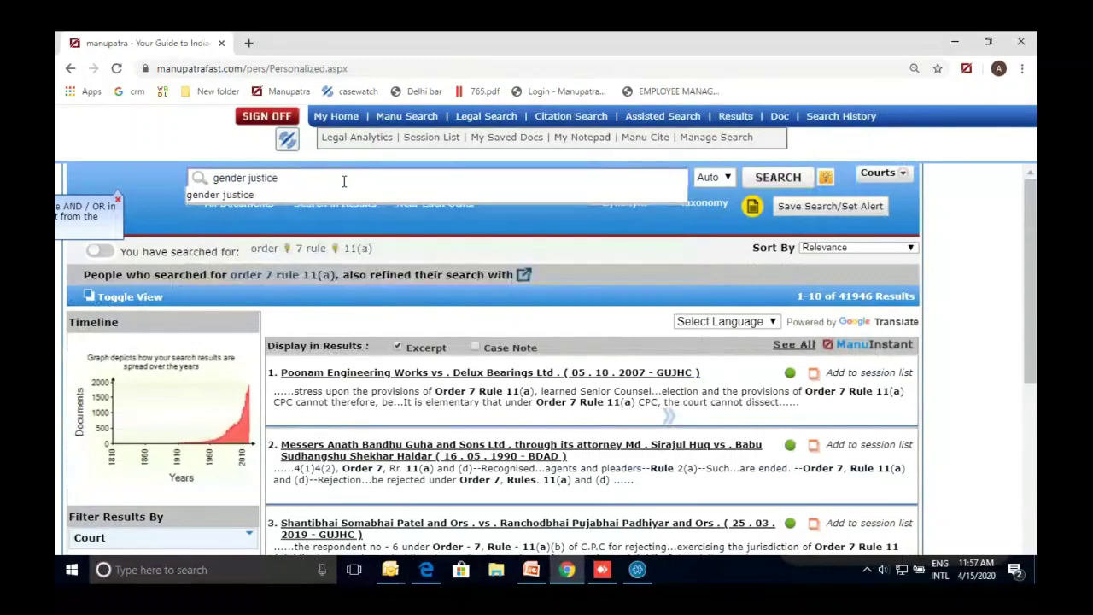
key("Return")
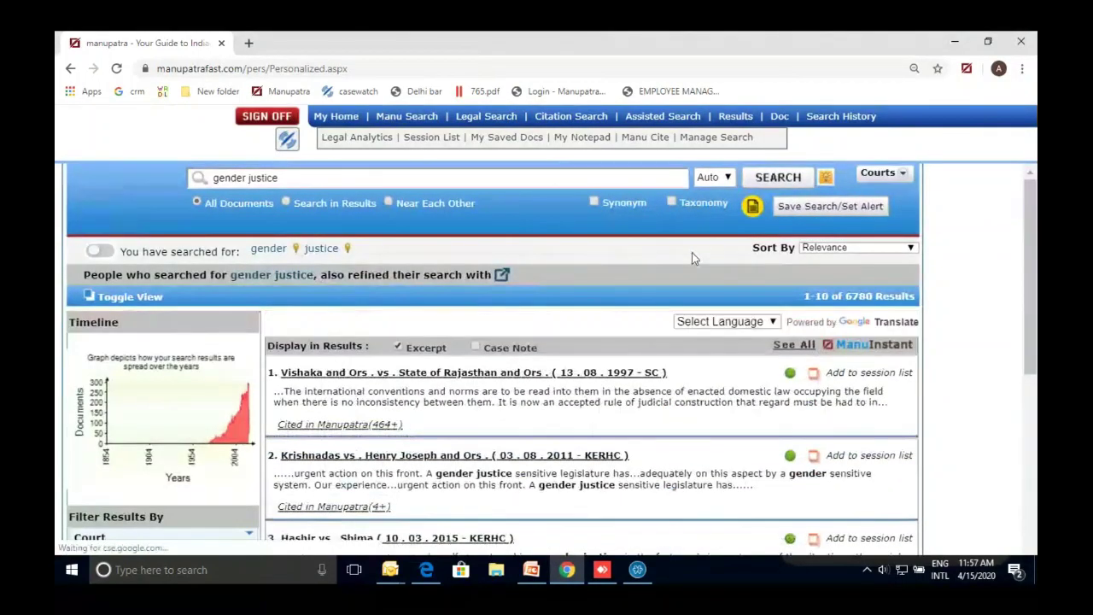
scroll(692, 252, "down", 1)
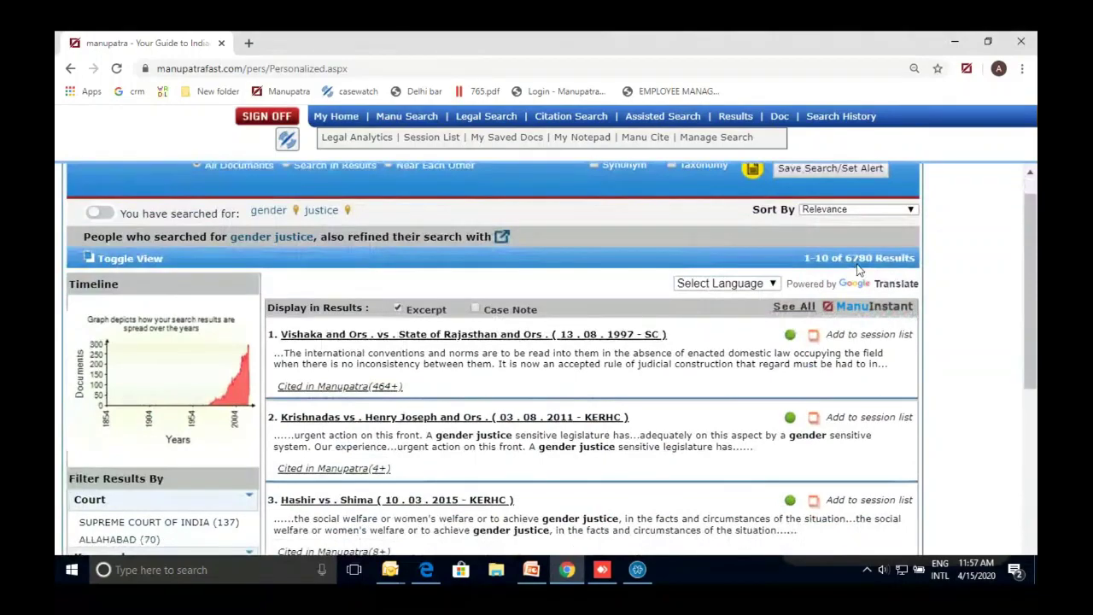
scroll(858, 270, "up", 1)
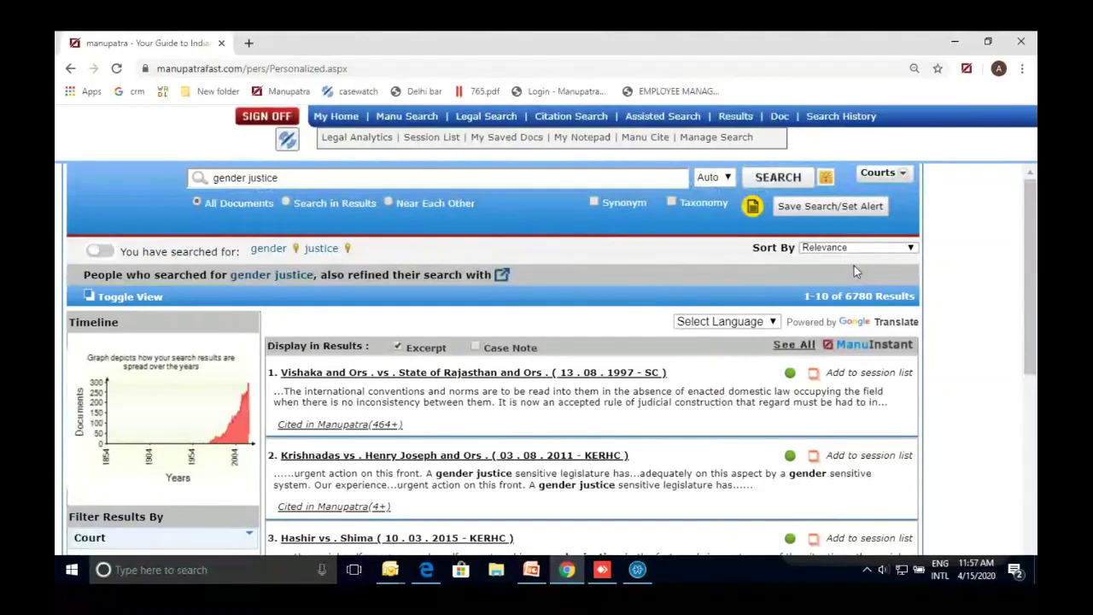
scroll(857, 272, "down", 1)
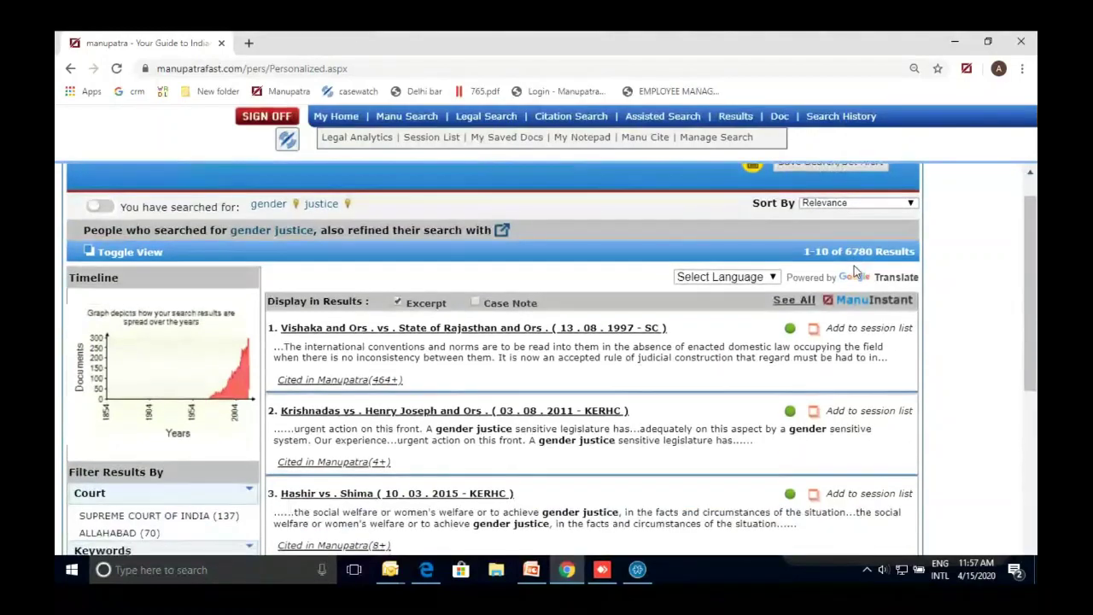
scroll(856, 271, "up", 1)
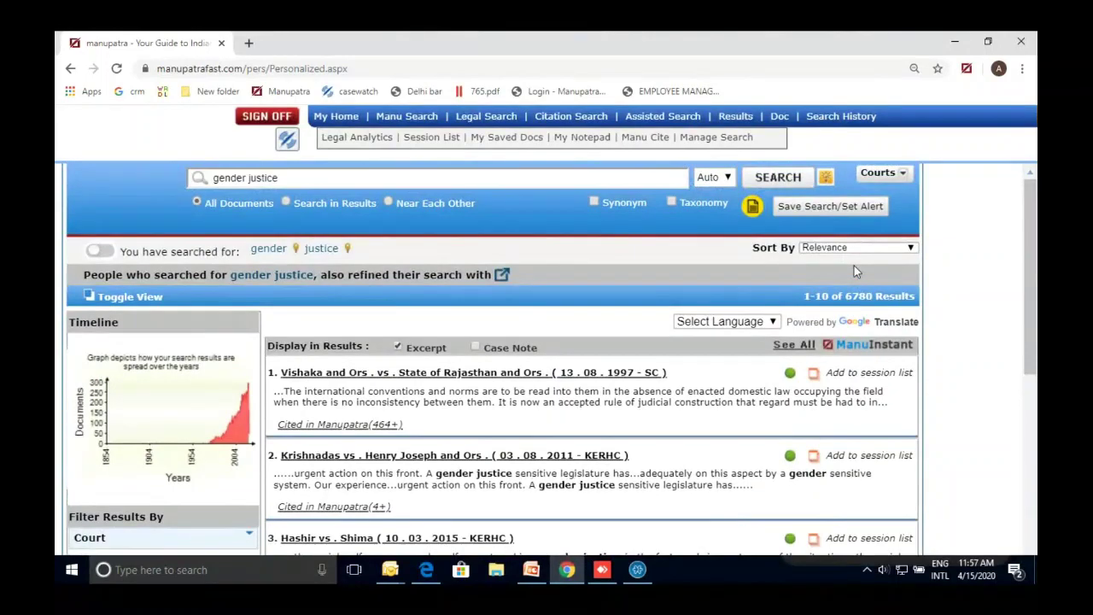
scroll(857, 271, "down", 1)
scroll(856, 271, "up", 1)
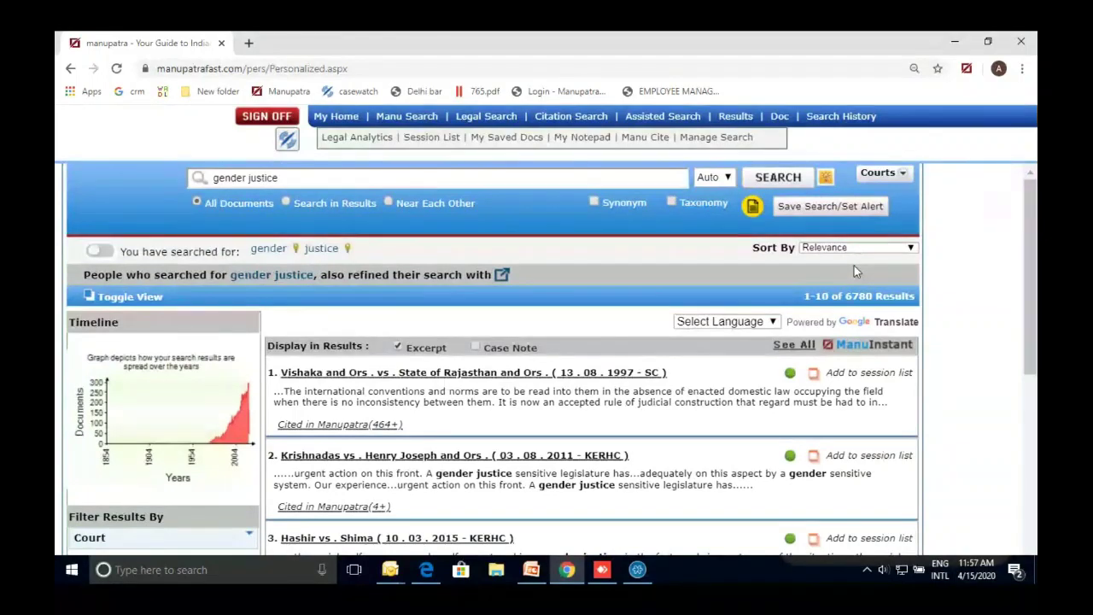
scroll(854, 270, "down", 1)
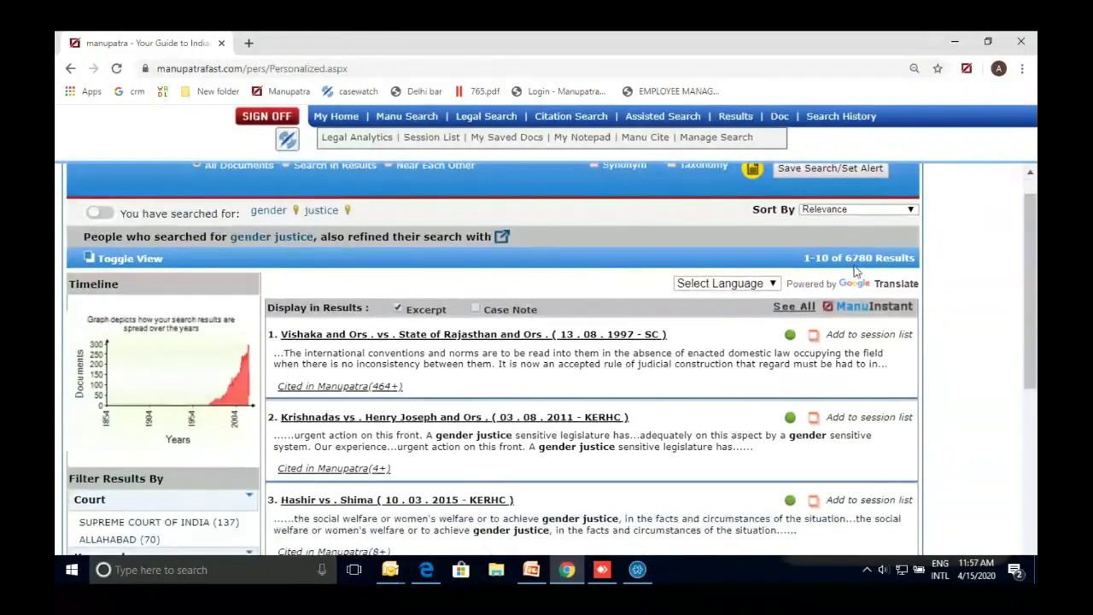
scroll(854, 270, "down", 1)
Review the available sort orders for the gender justice results, keep Relevance and look at the first results' citation links
scroll(845, 260, "up", 2)
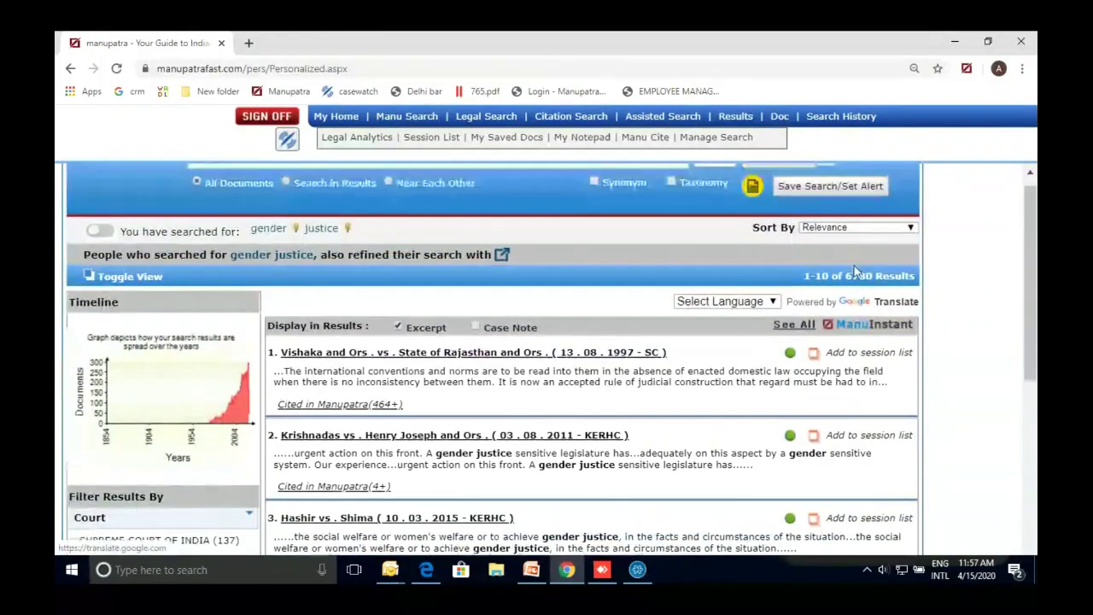
left_click(838, 249)
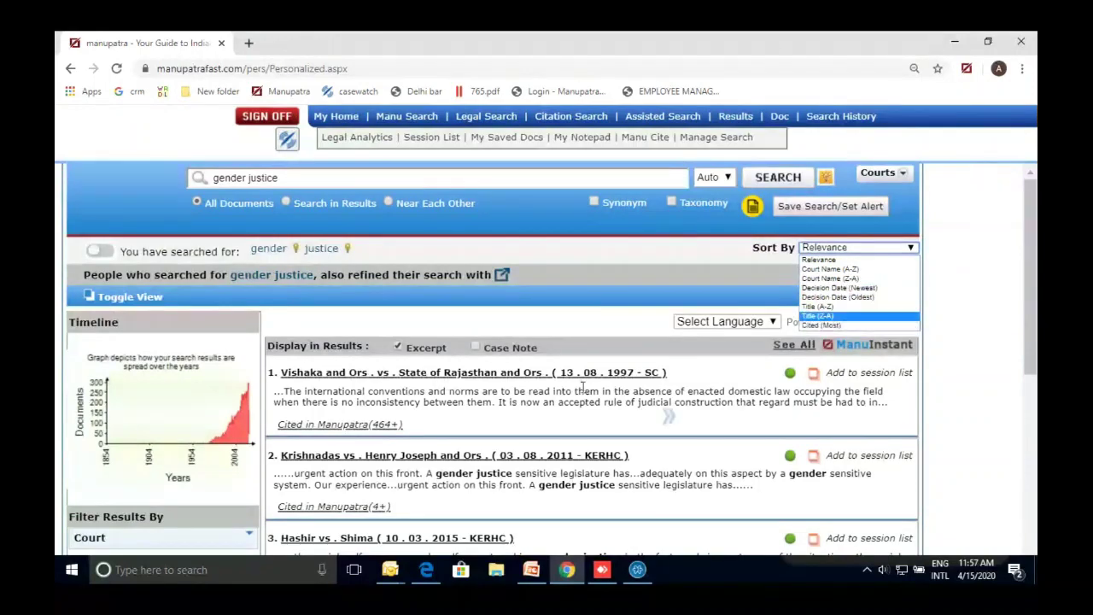
left_click(491, 431)
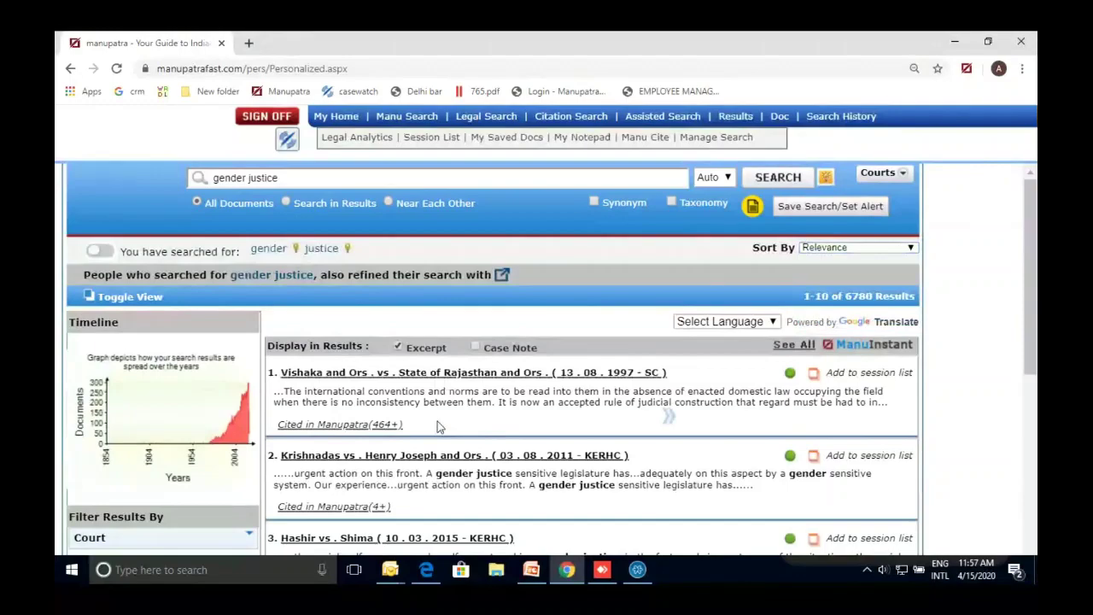
scroll(431, 512, "down", 1)
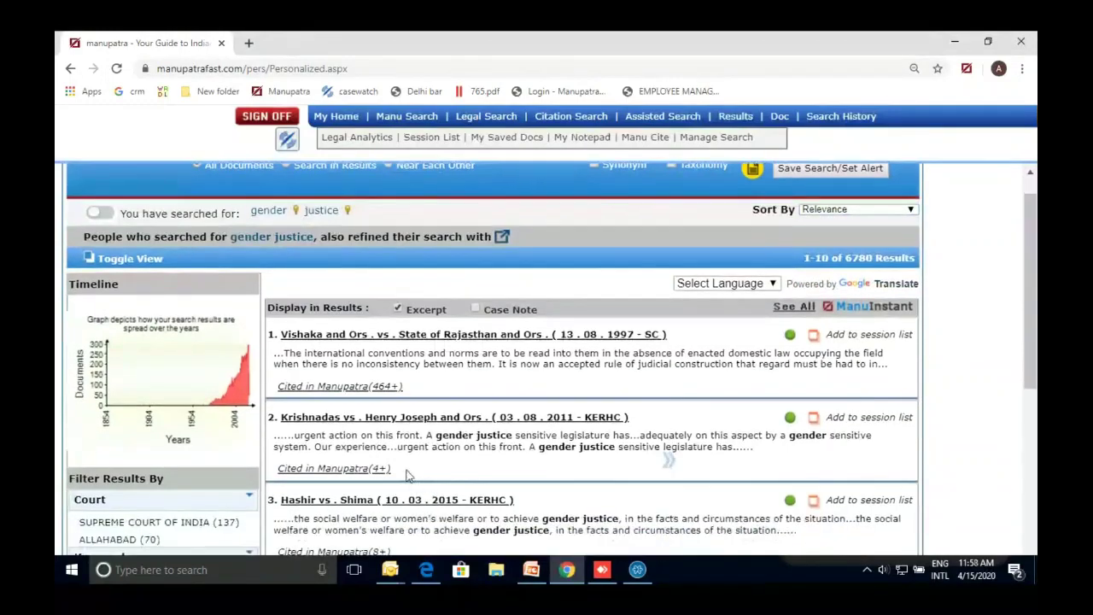
Sort the gender justice results by Cited (Most)
left_click(845, 214)
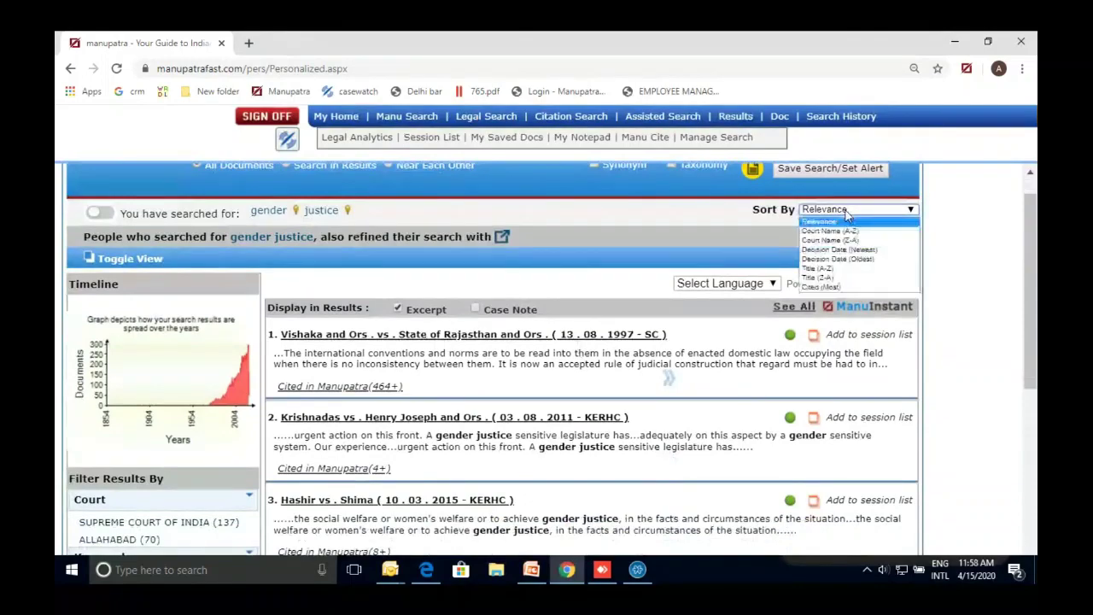
left_click(837, 288)
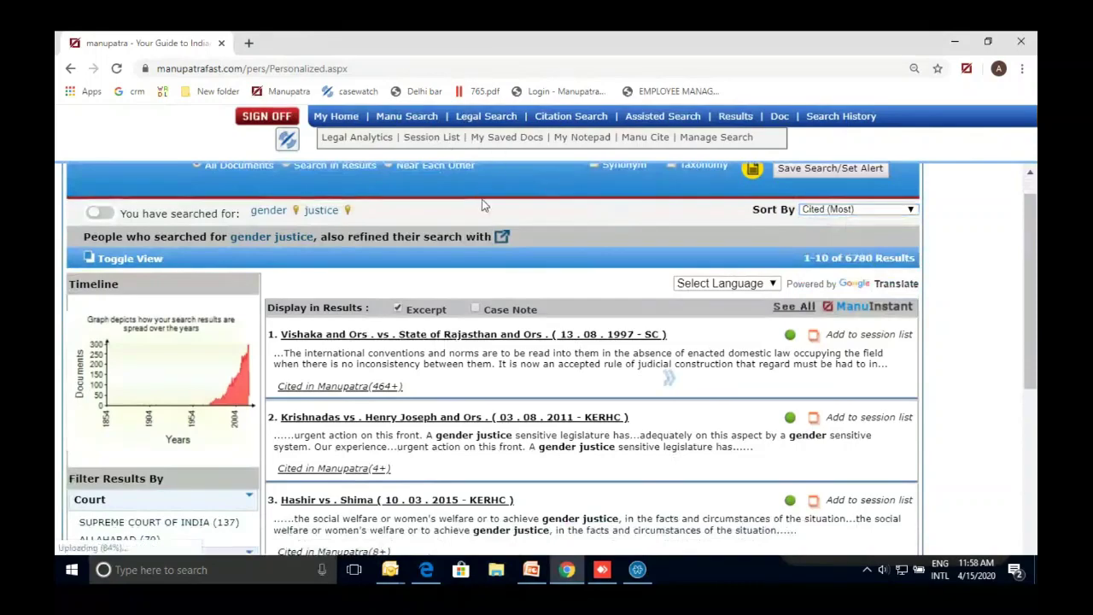
scroll(481, 199, "up", 1)
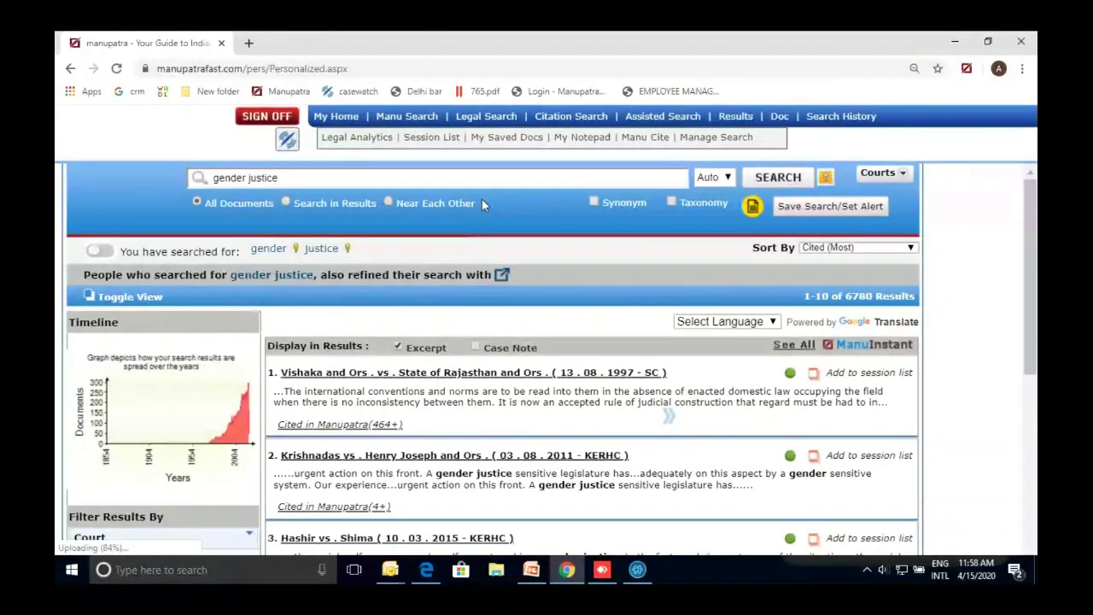
Open the Legal Search form and look over its Advance Search fields and the list of source courts
left_click(483, 118)
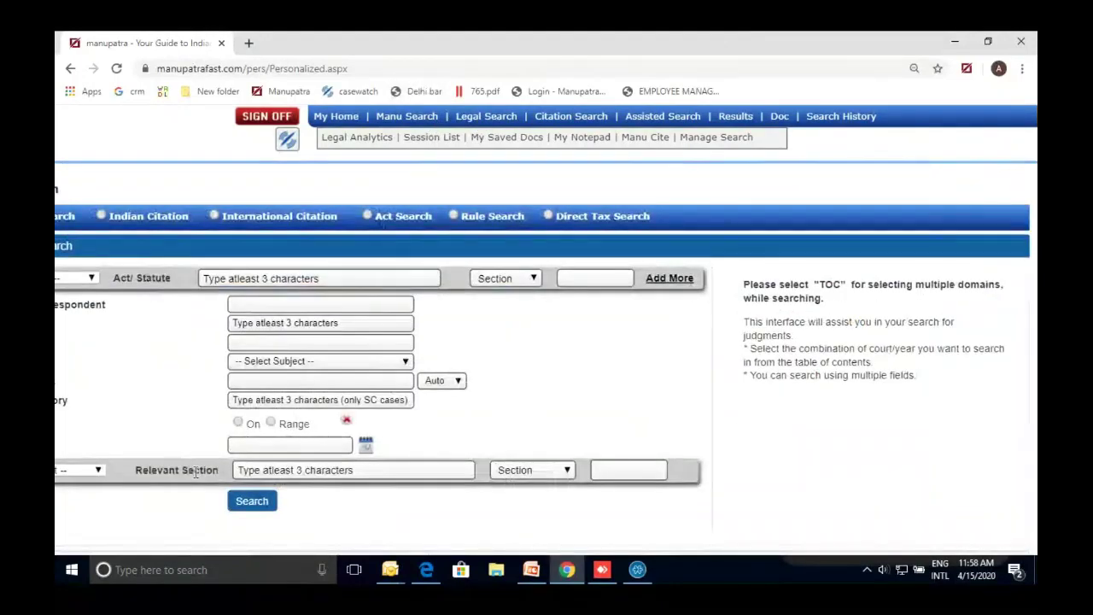
scroll(73, 520, "left", 5)
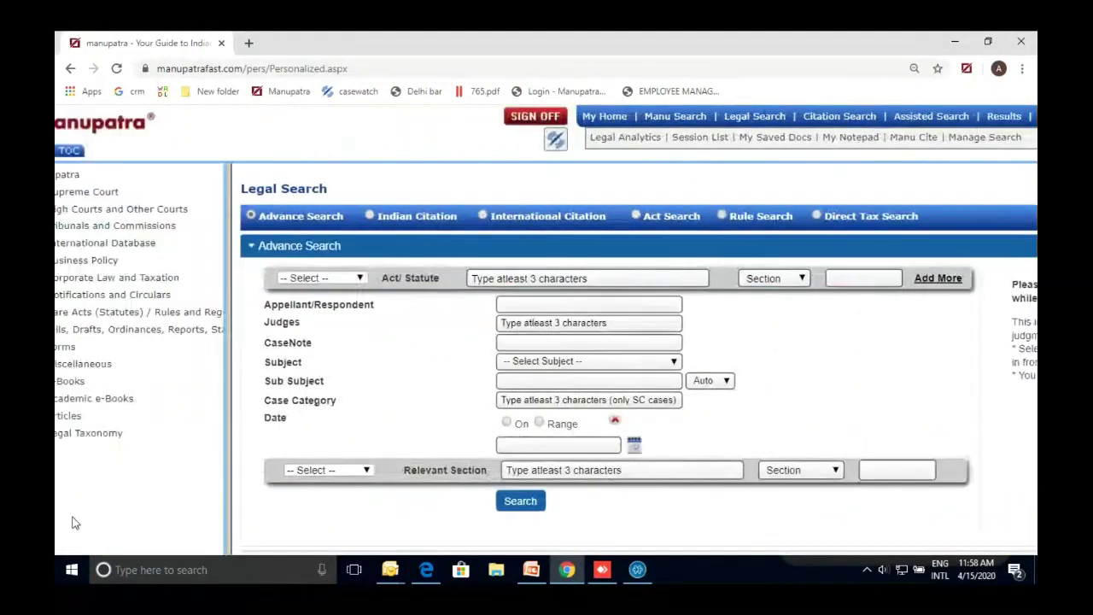
scroll(74, 523, "down", 2)
scroll(73, 523, "up", 2)
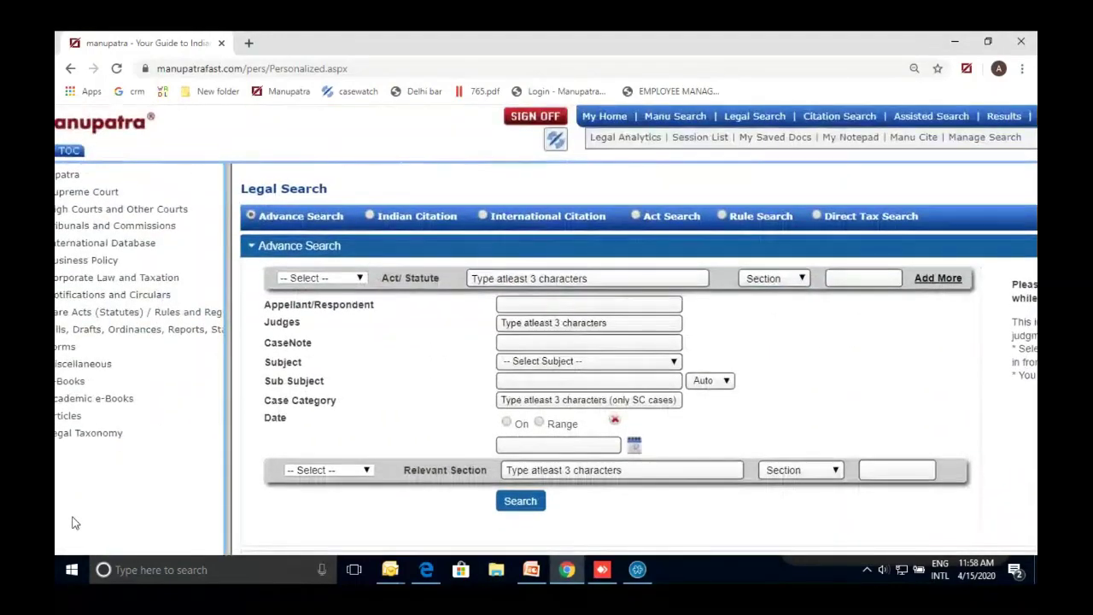
scroll(74, 523, "right", 1)
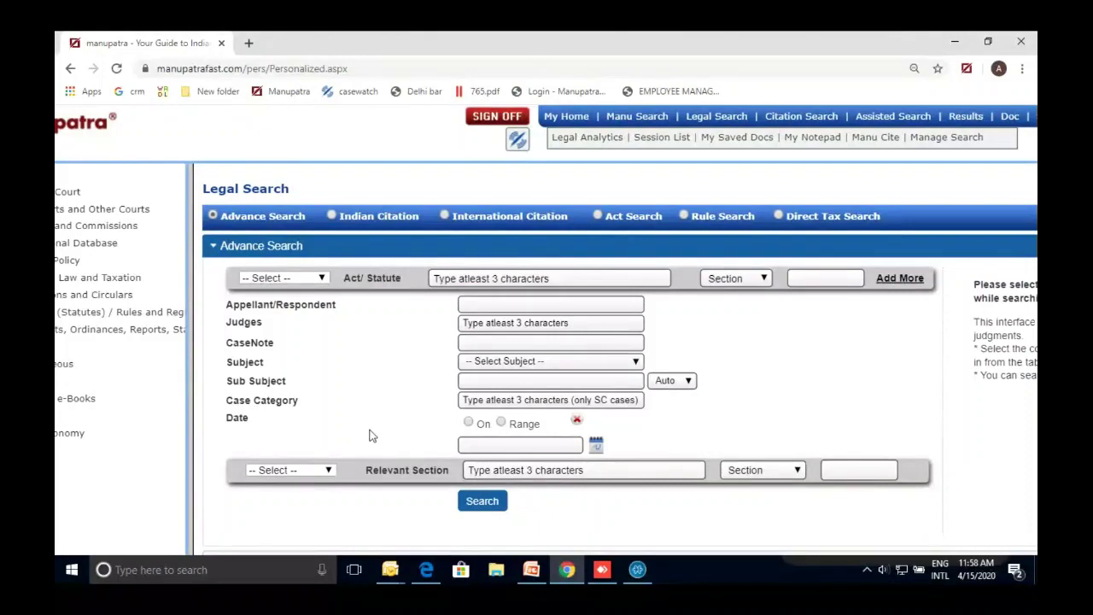
Restrict the search to judgments on a single date, choosing 4 September 2019 (09/04/2019) from the calendar
left_click(469, 422)
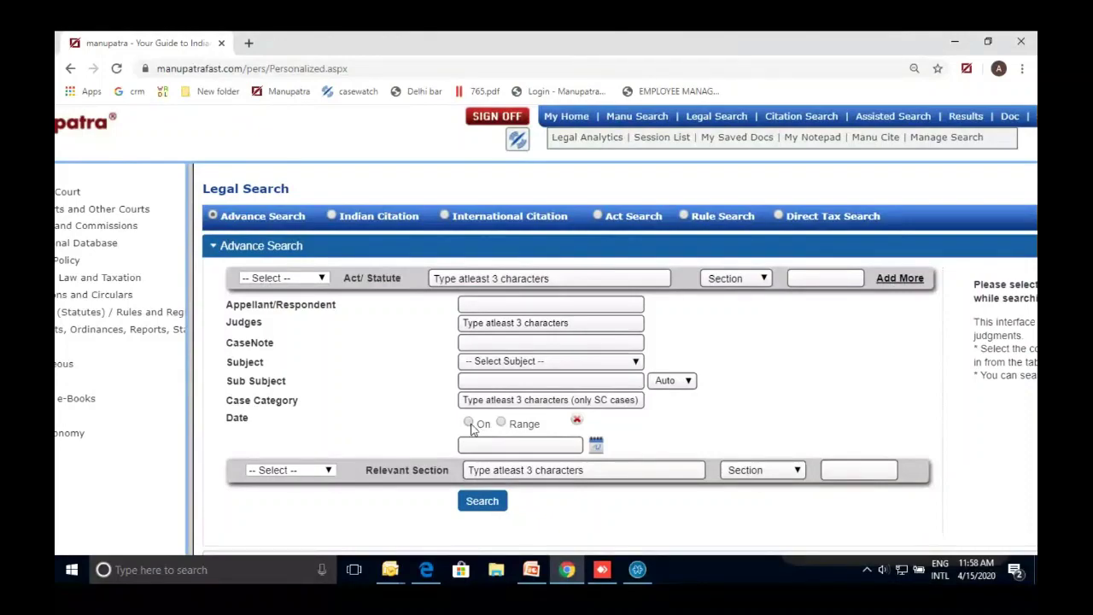
left_click(598, 450)
left_click(472, 468)
left_click(472, 468)
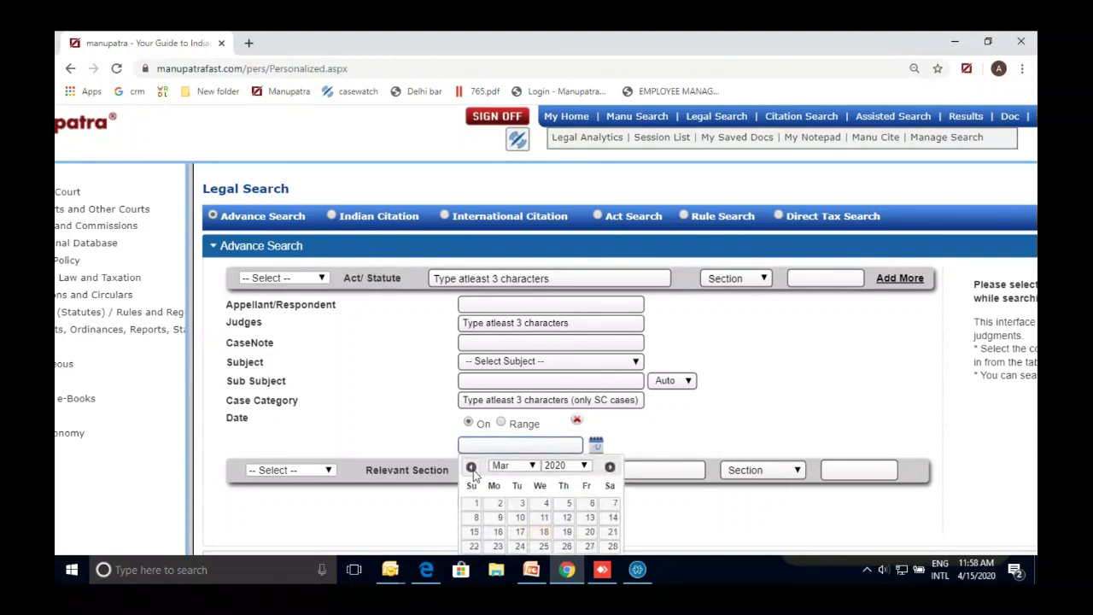
left_click(471, 468)
left_click(471, 468)
left_click(471, 468)
left_click(471, 468)
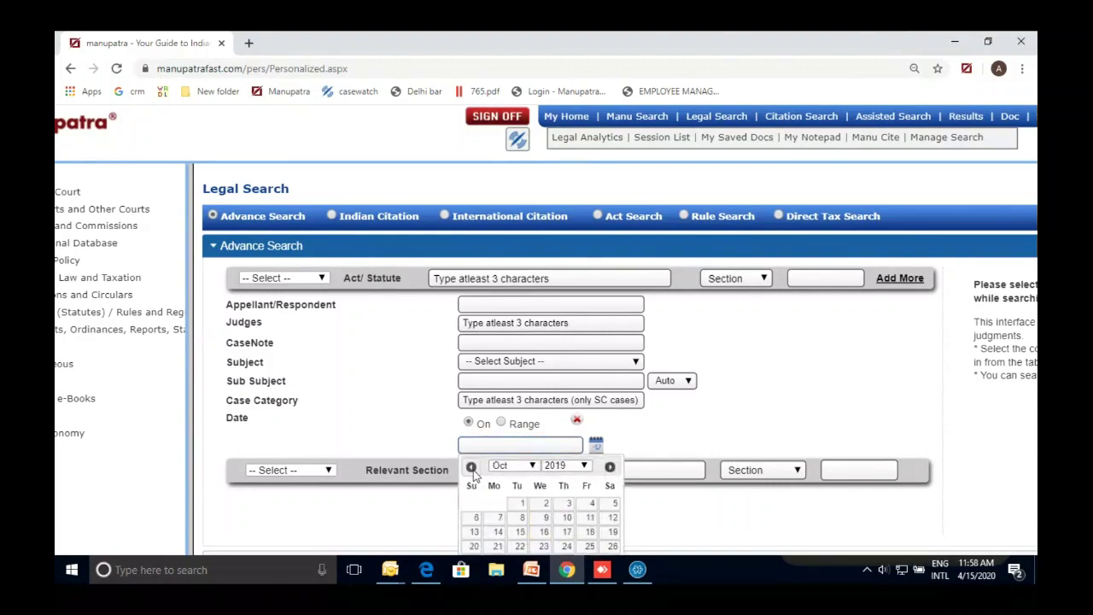
left_click(472, 468)
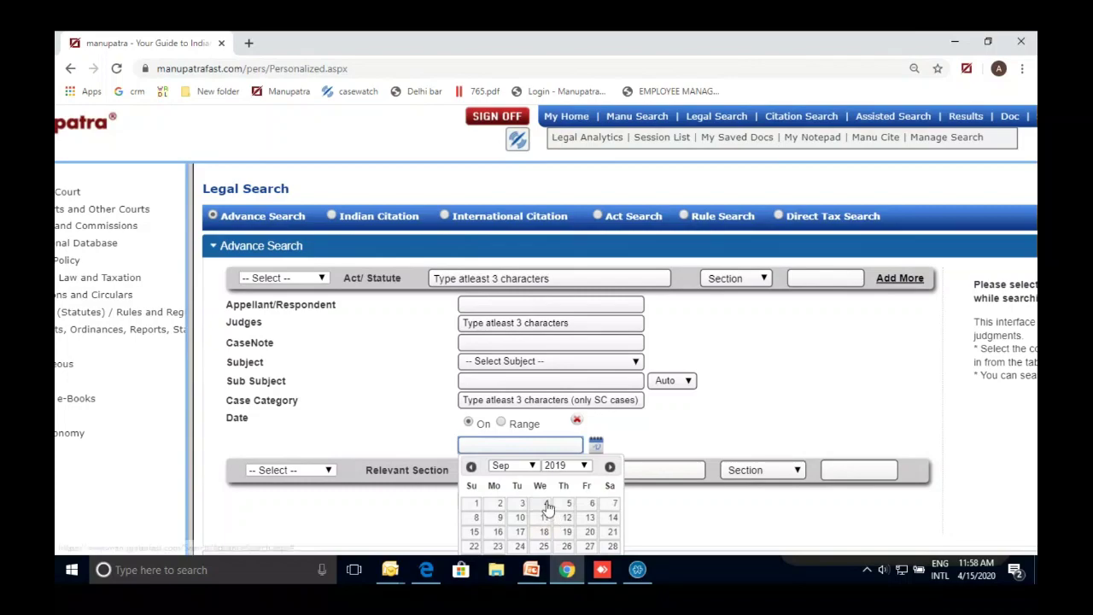
left_click(545, 503)
Limit the search to Delhi under High Courts and Other Courts and run it
scroll(284, 446, "left", 3)
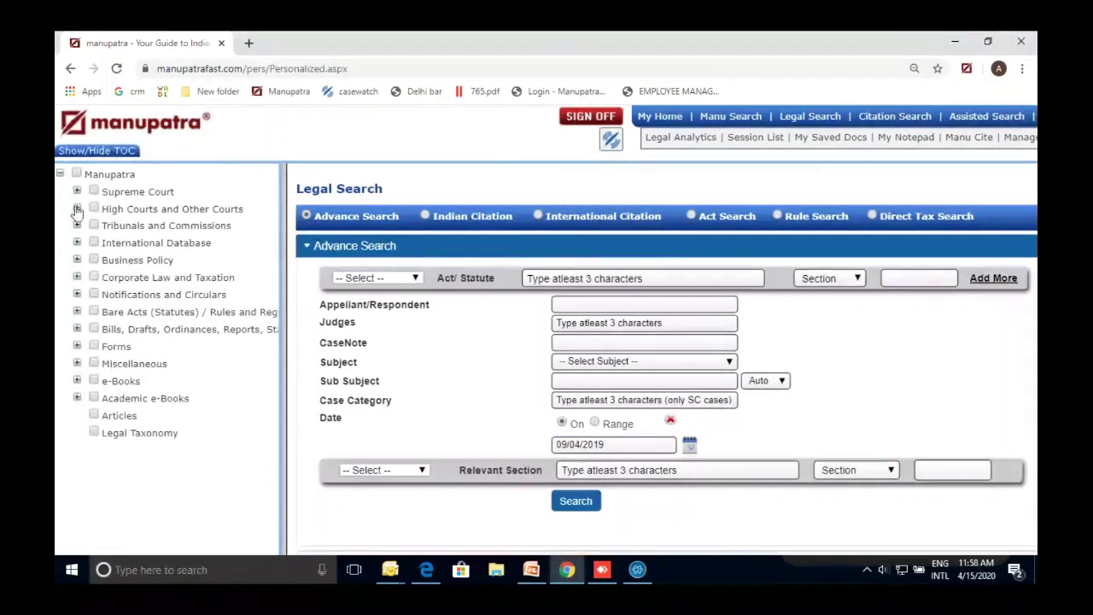
left_click(77, 208)
left_click(111, 311)
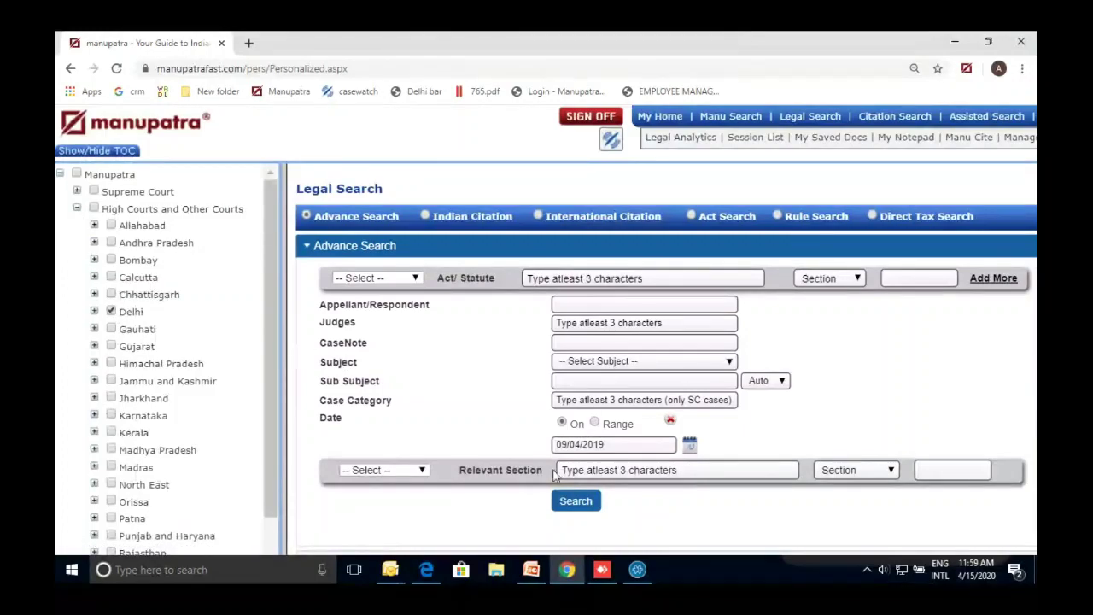
left_click(577, 502)
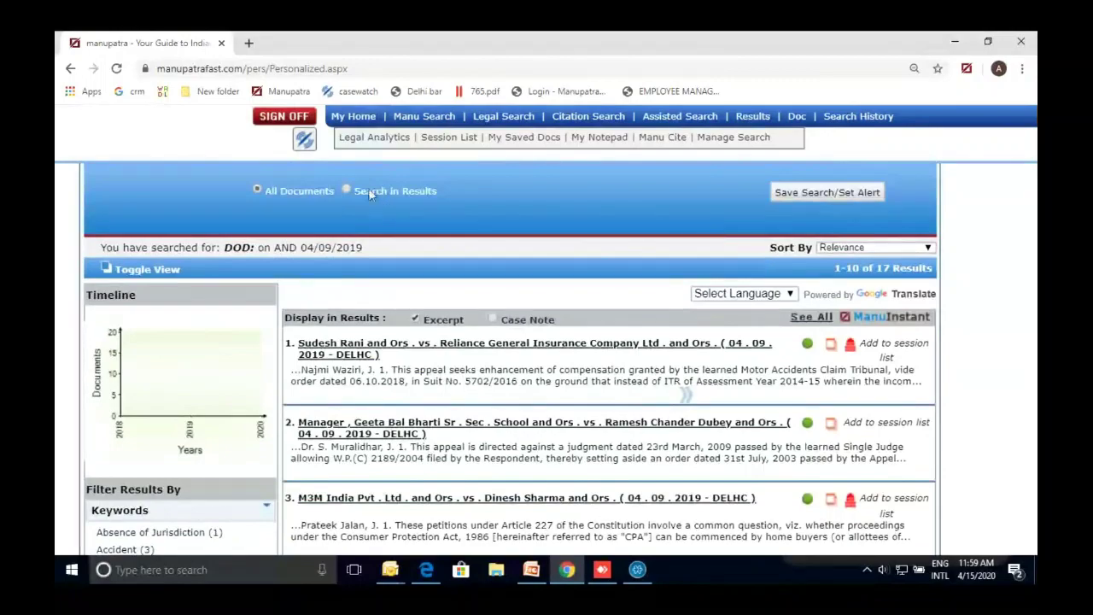
Stay on the site when asked about leaving, and look through the Delhi judgments found for the chosen date
left_click(220, 42)
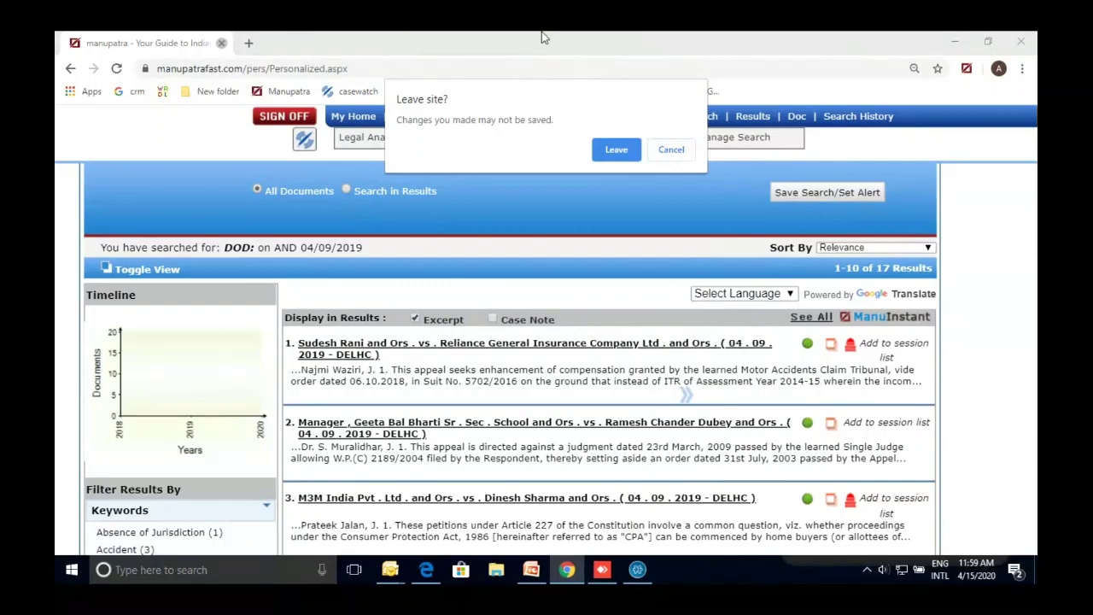
left_click(683, 155)
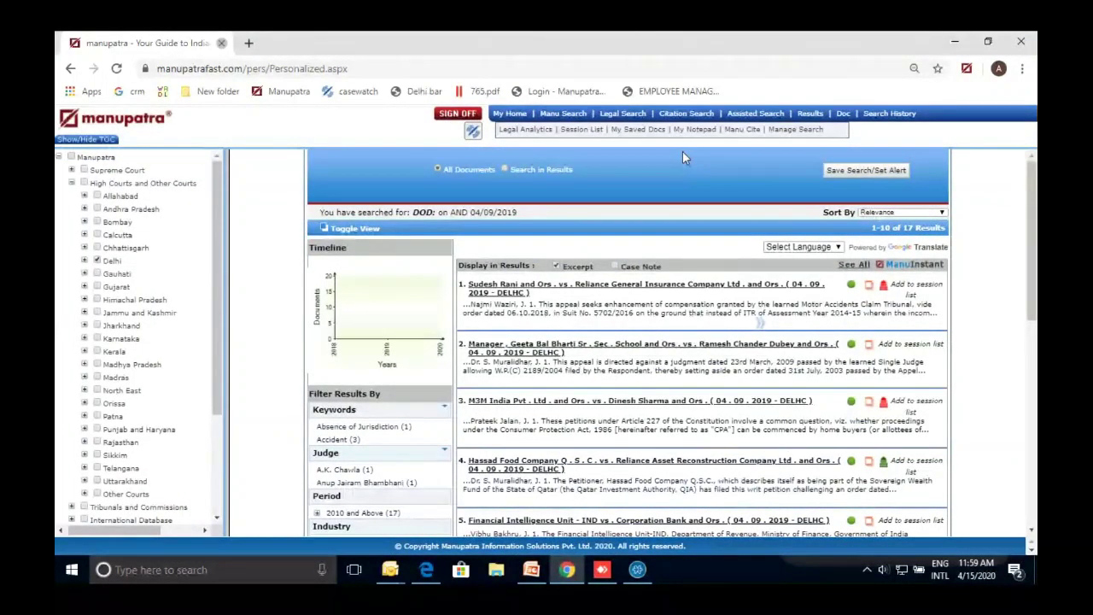
scroll(248, 222, "down", 4)
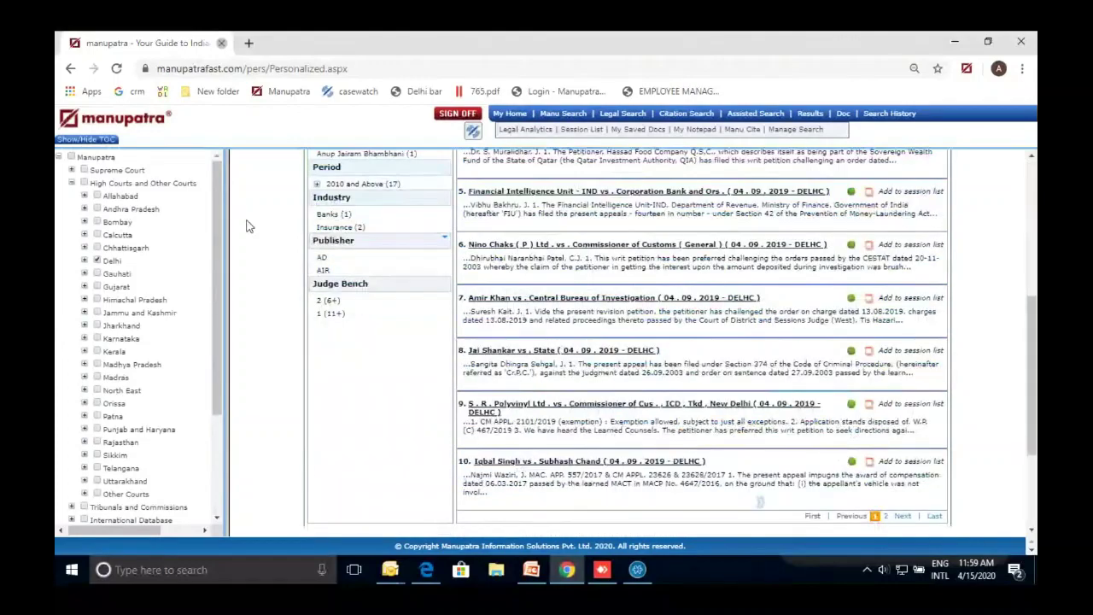
Return to the Legal Search form, clear the Delhi court selection and view the available subjects without choosing one
left_click(622, 115)
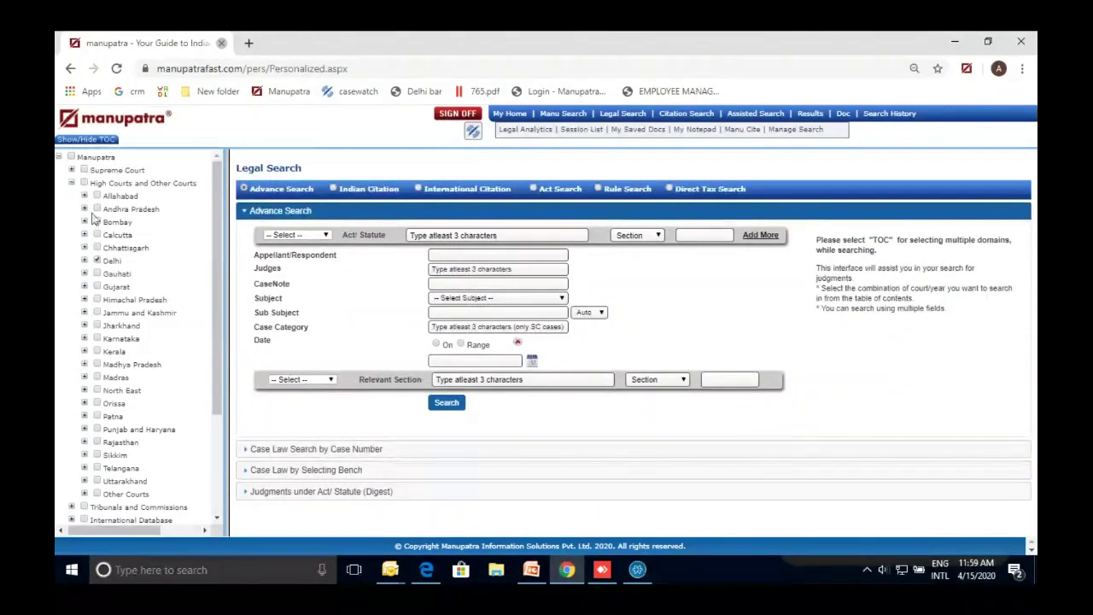
left_click(206, 94)
left_click(100, 264)
left_click(500, 300)
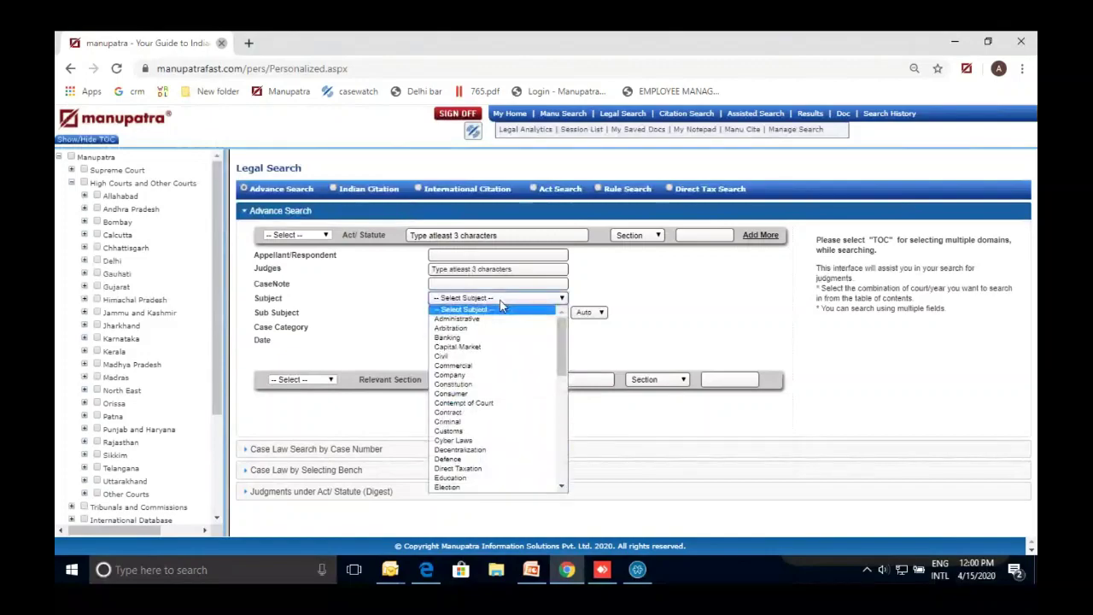
left_click(356, 326)
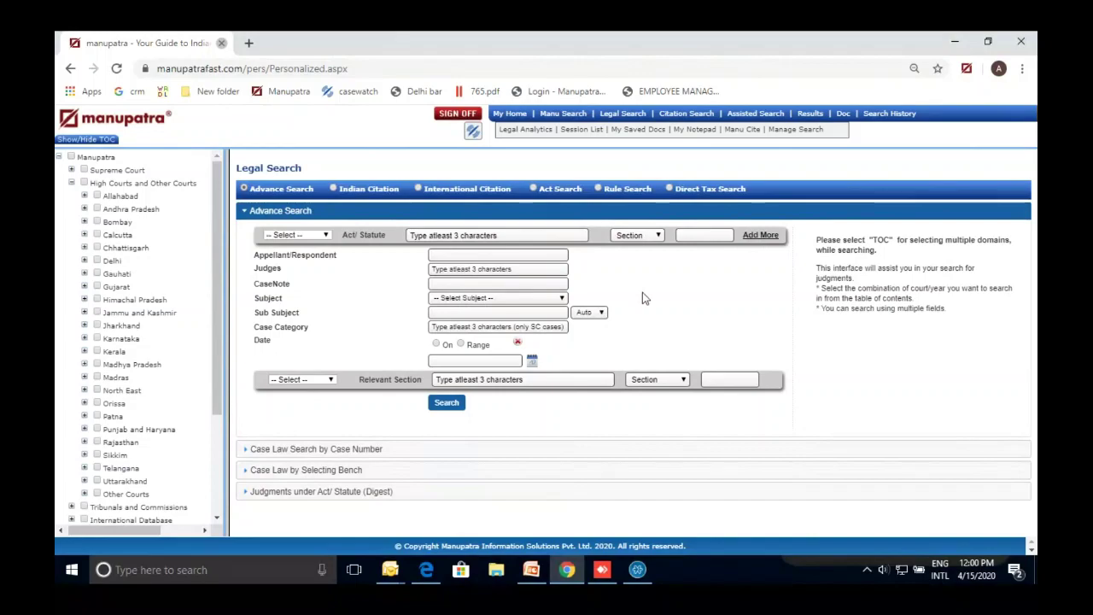
Search for cases with "konkan railway" as appellant or respondent and mark the first result's title
left_click(546, 261)
type("kon")
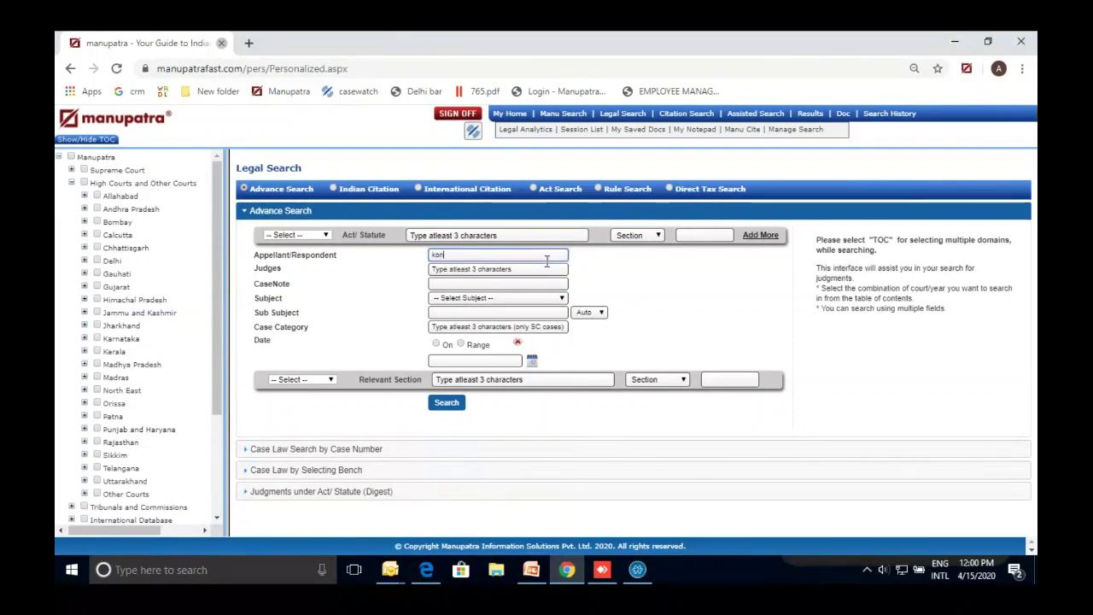
type("kan railway")
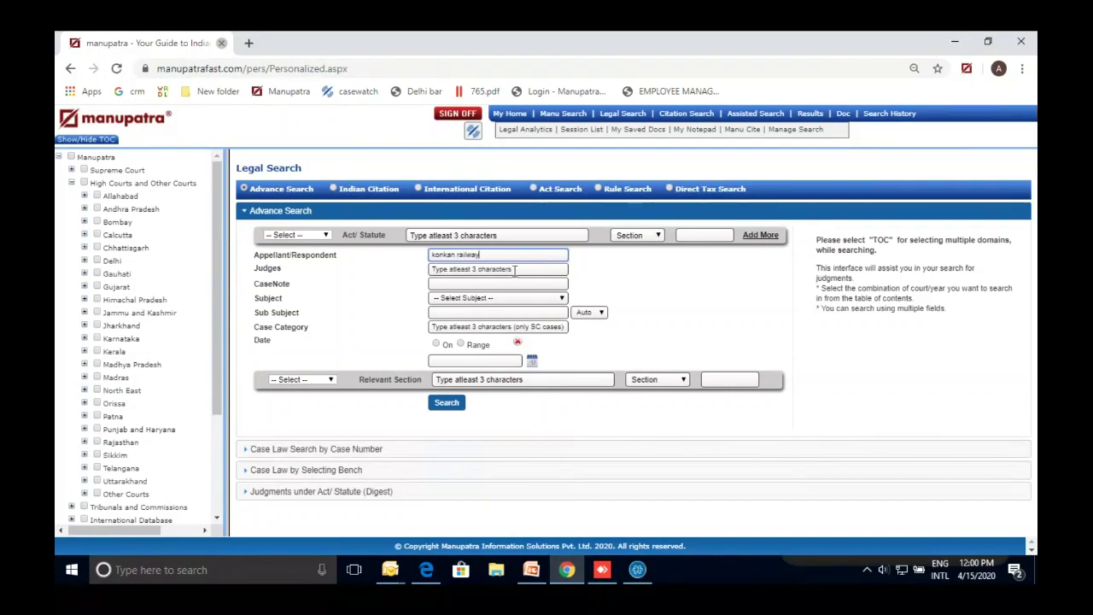
left_click(446, 403)
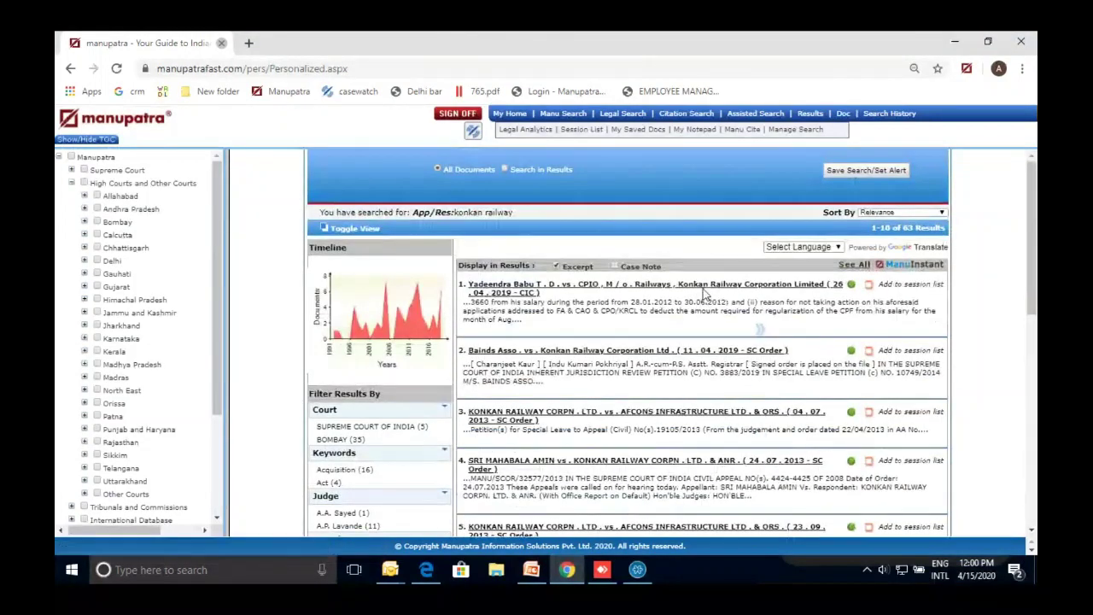
triple_click(556, 298)
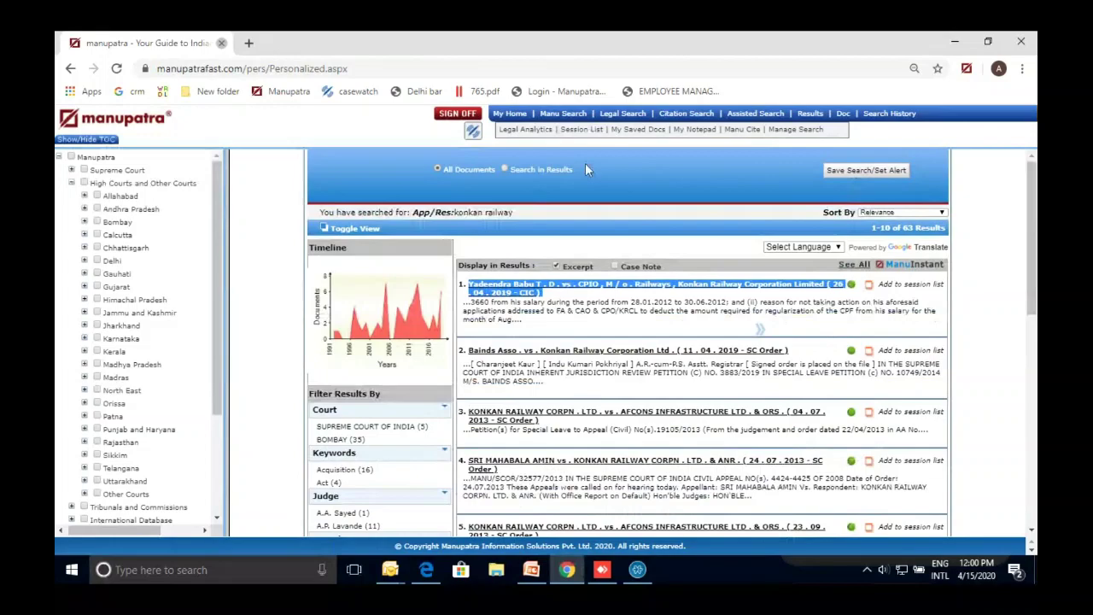
Start a new Legal Search, collapse the High Courts list and choose NEGOTIABLE INSTRUMENTS ACT 1881 as the Act/Statute
left_click(623, 114)
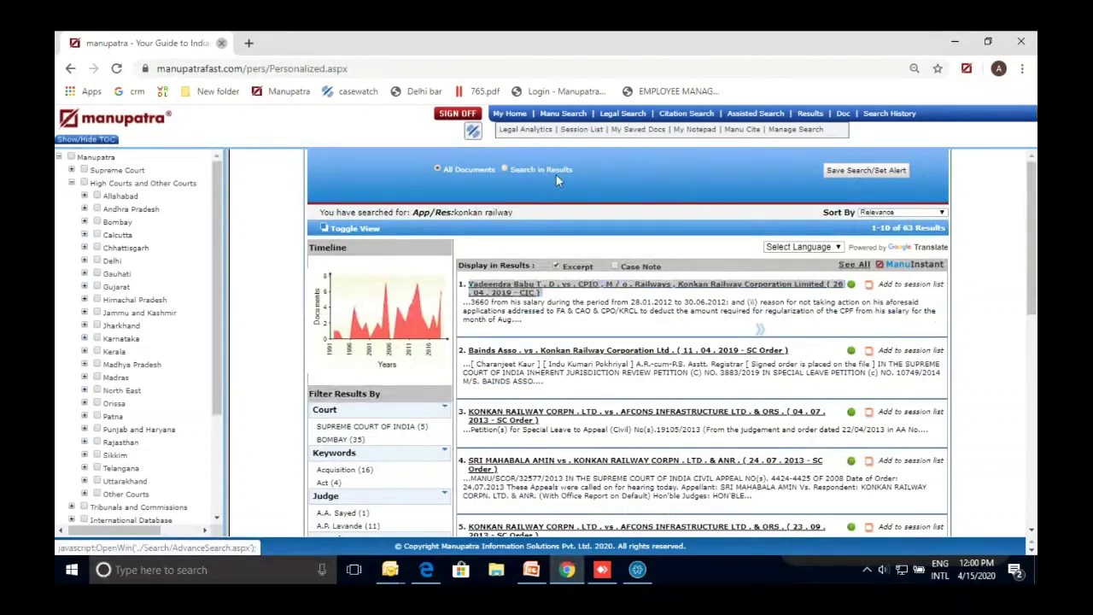
left_click(450, 259)
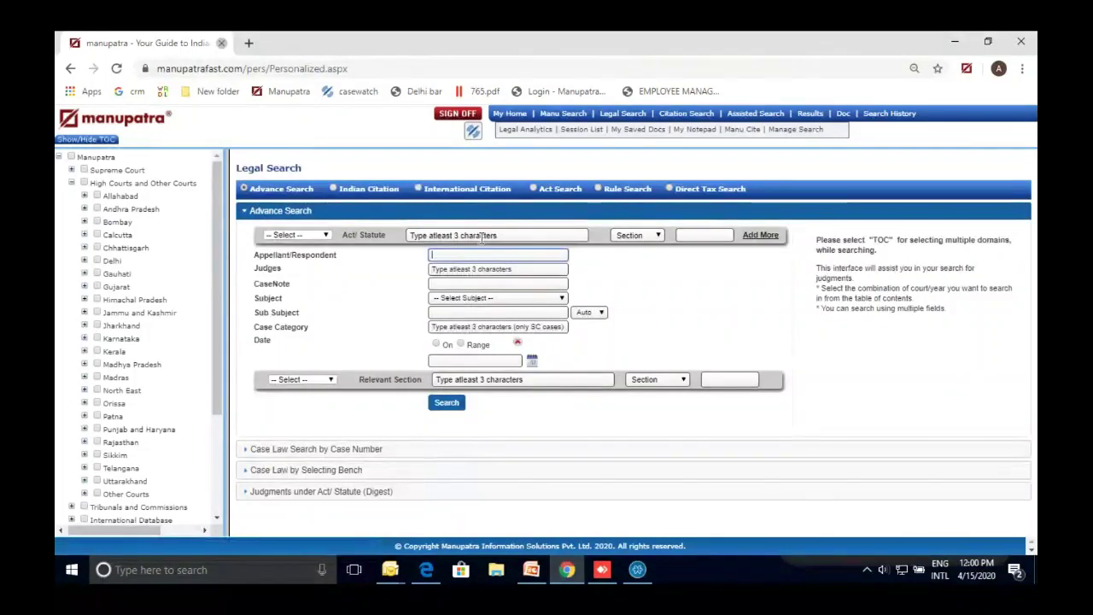
left_click(455, 239)
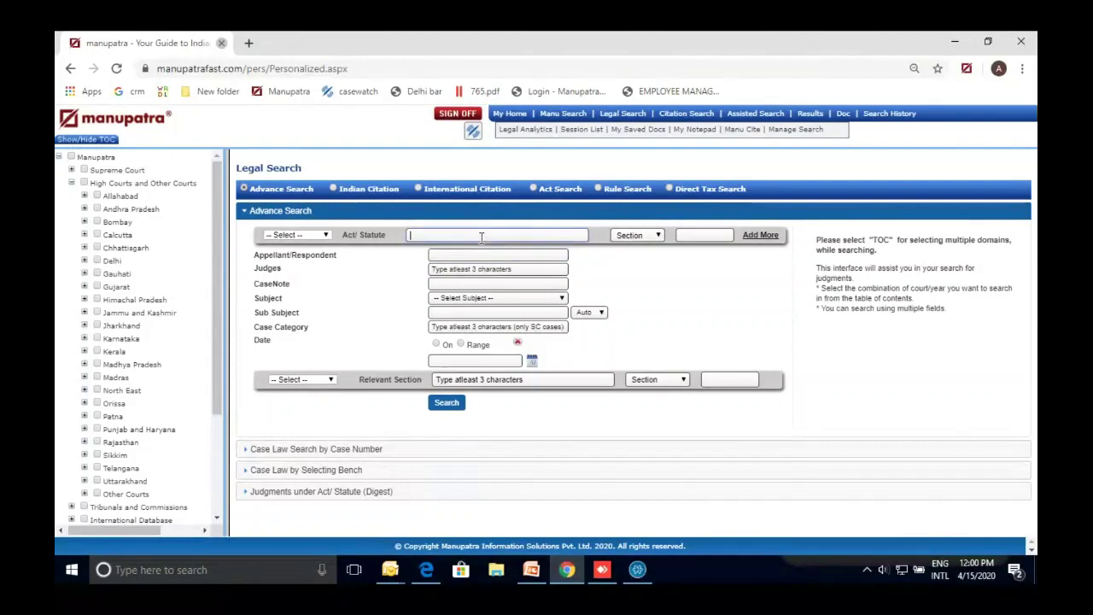
left_click(71, 188)
left_click(422, 236)
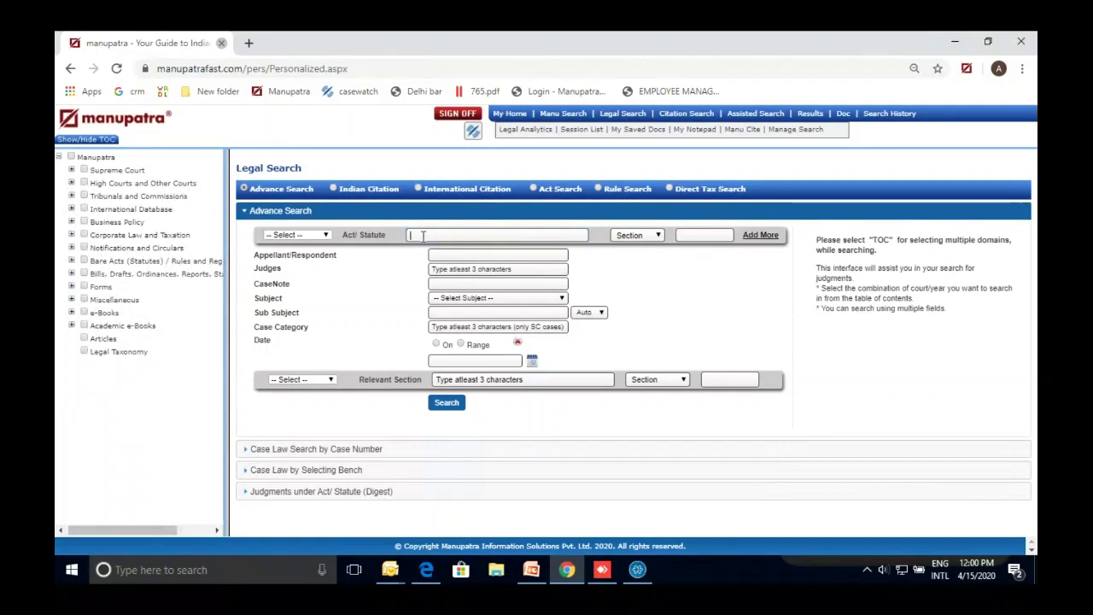
type("ni")
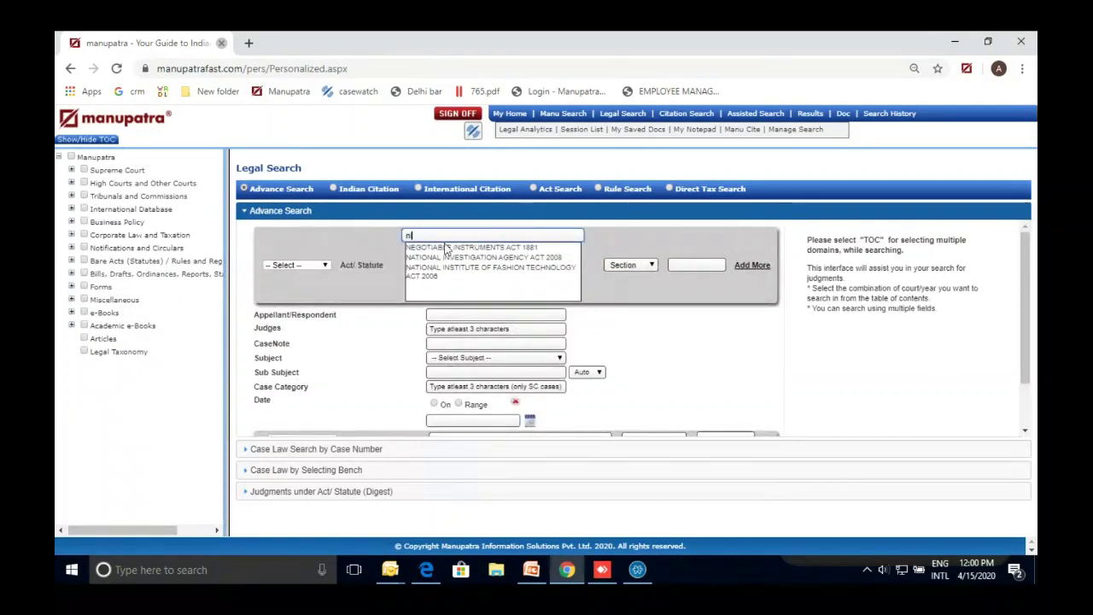
left_click(438, 249)
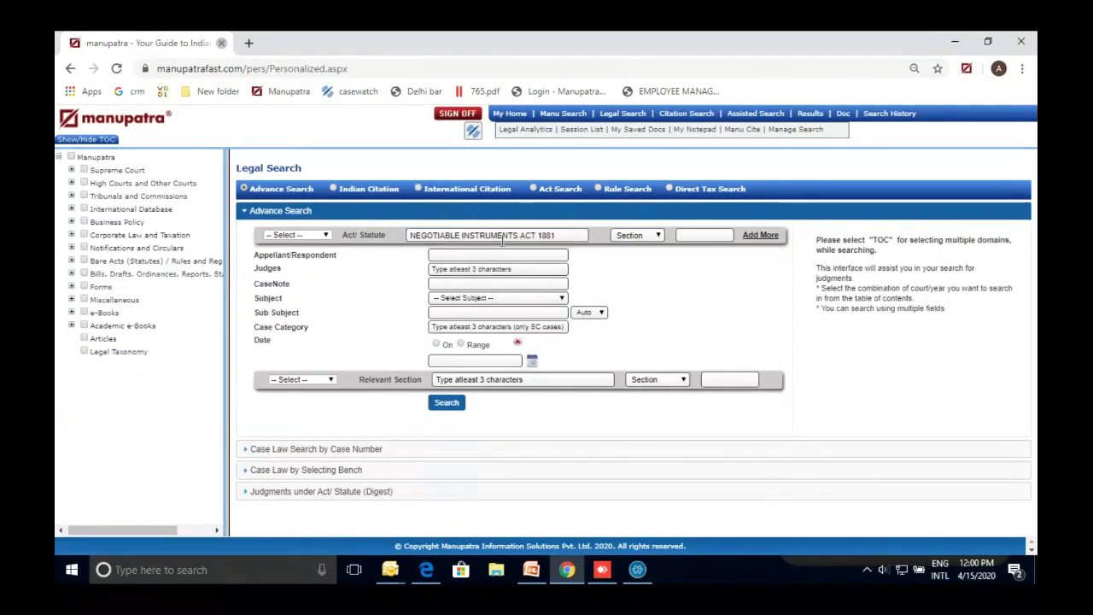
Set the section of the act to 138 and run the search
left_click(718, 234)
type("138")
left_click(455, 404)
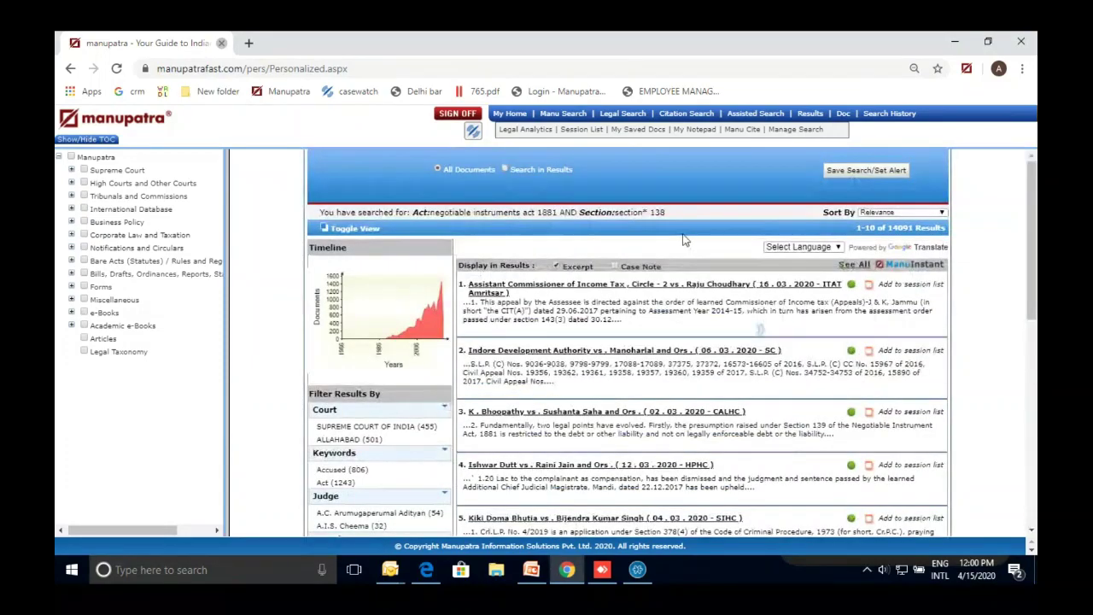
Look over the Section 138 results and sort them by Cited (Most)
scroll(683, 240, "down", 1)
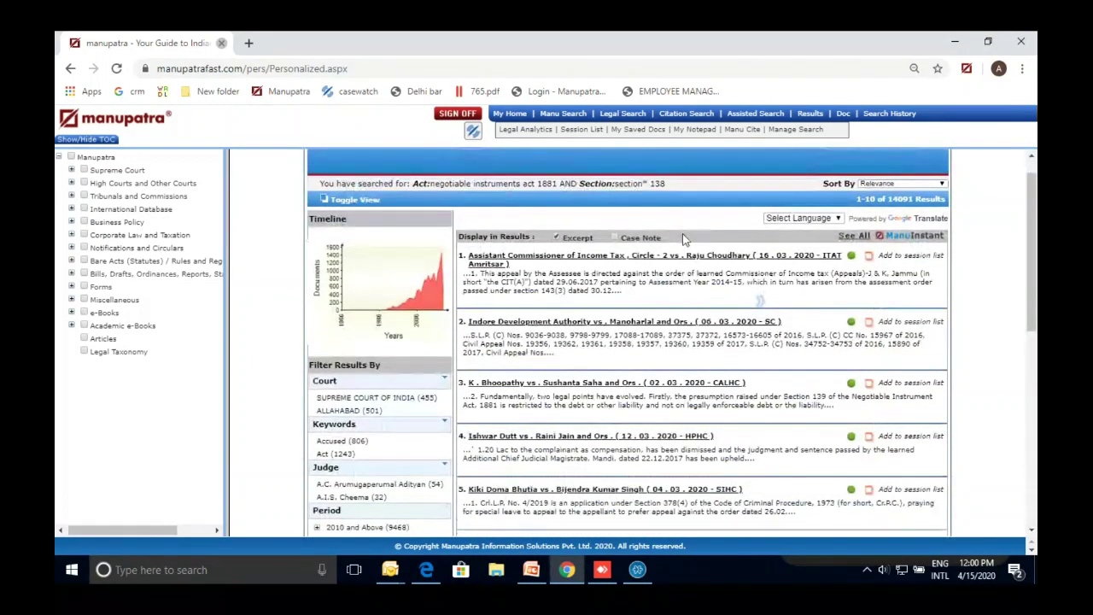
scroll(683, 239, "up", 1)
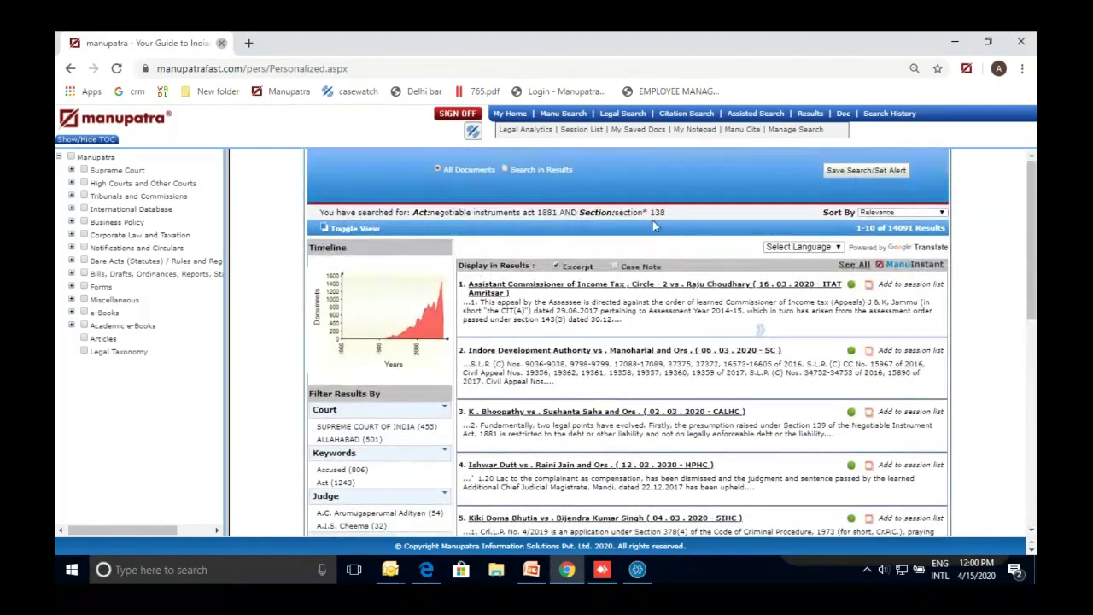
left_click(867, 215)
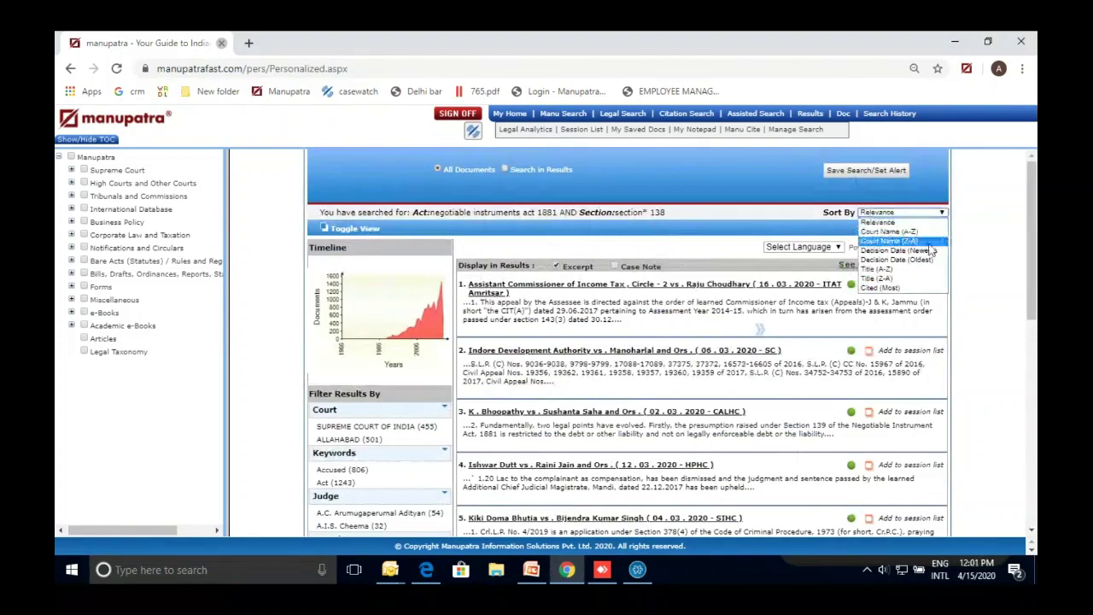
left_click(896, 289)
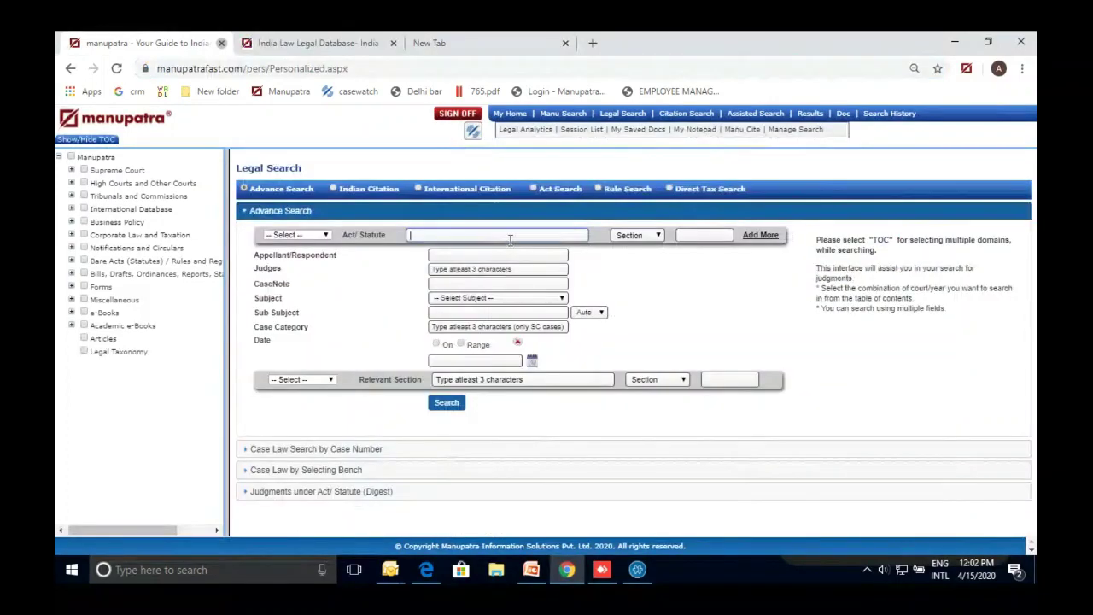
Search for judgments under Section 138 of the NEGOTIABLE INSTRUMENTS ACT 1881
type("ni")
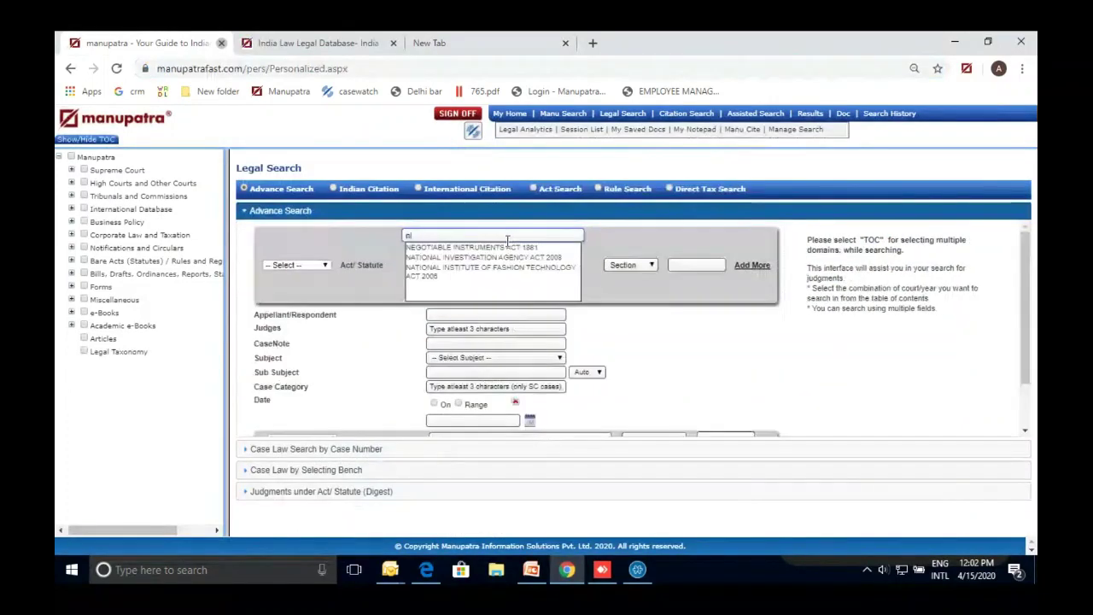
left_click(488, 249)
left_click(686, 235)
type("138")
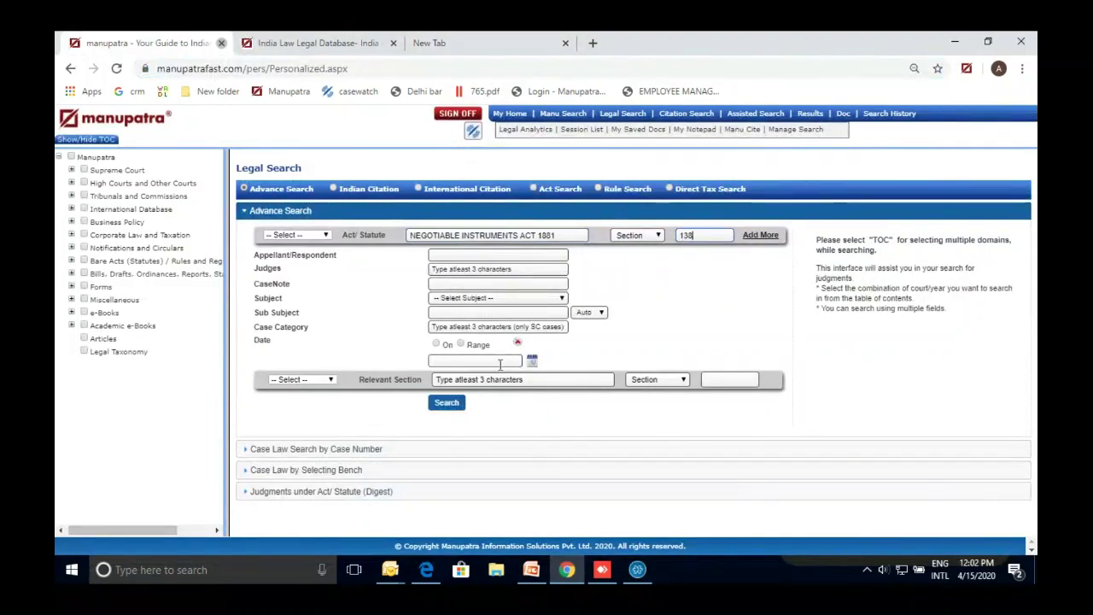
left_click(457, 403)
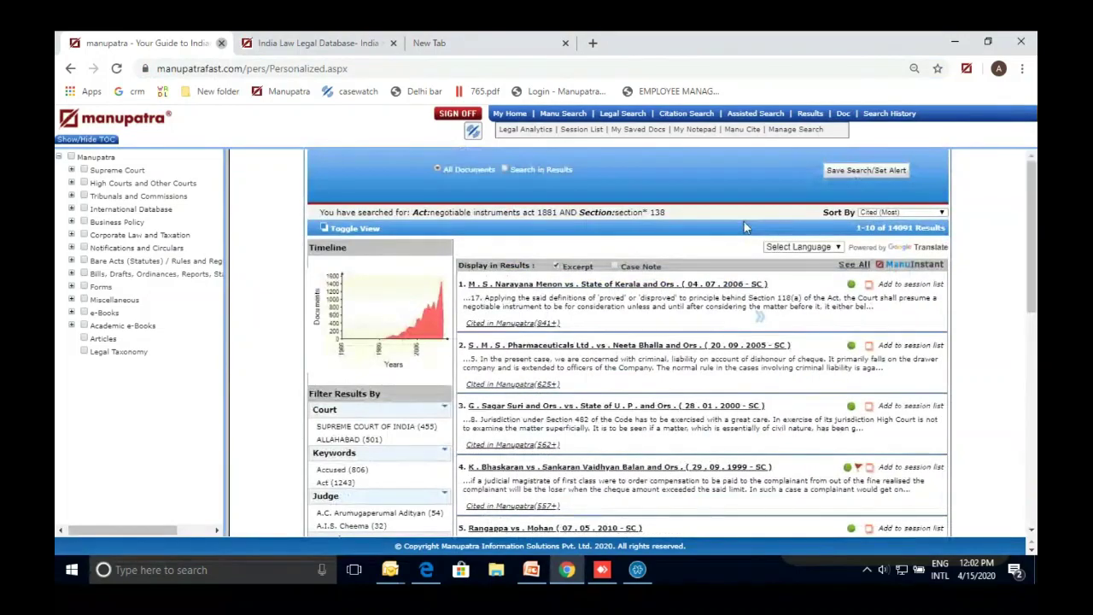
Open the first result in the most-cited list, maximize its window and look over the judgment's header details
scroll(743, 226, "down", 1)
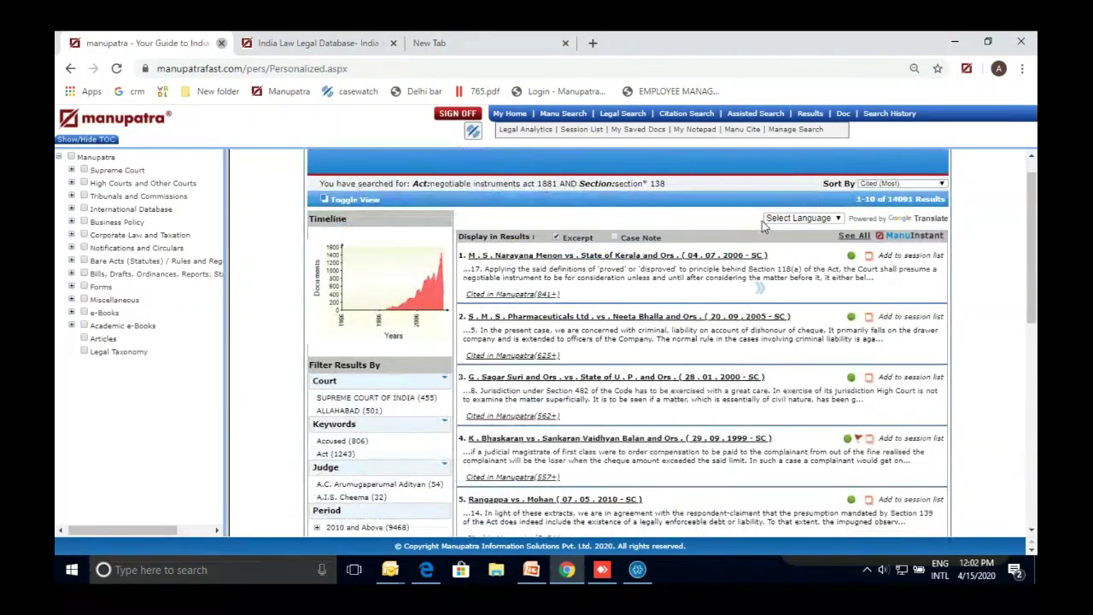
scroll(762, 220, "down", 1)
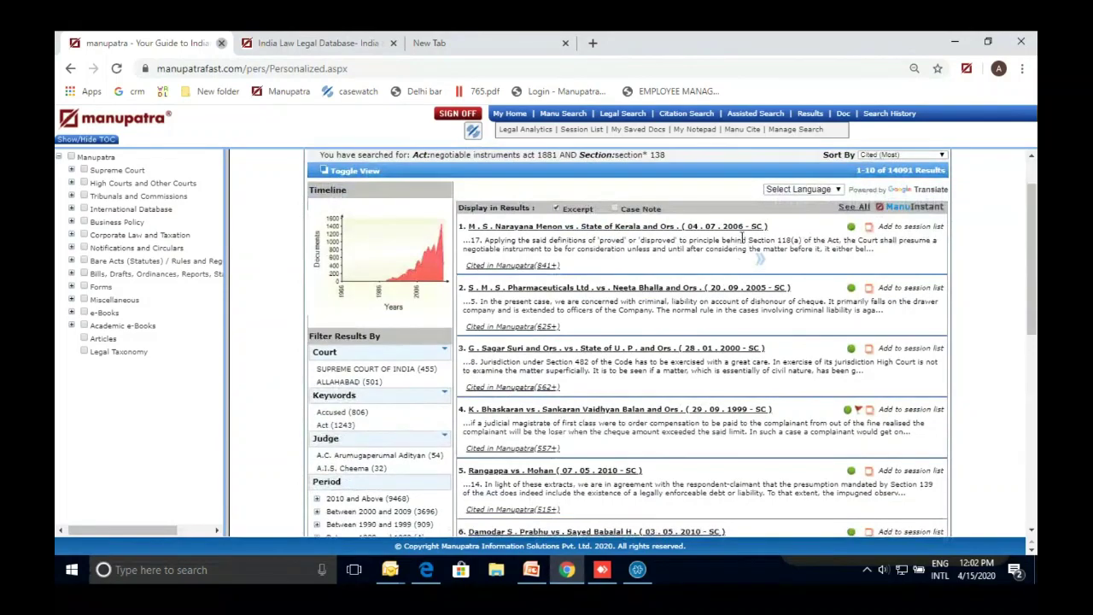
left_click(615, 227)
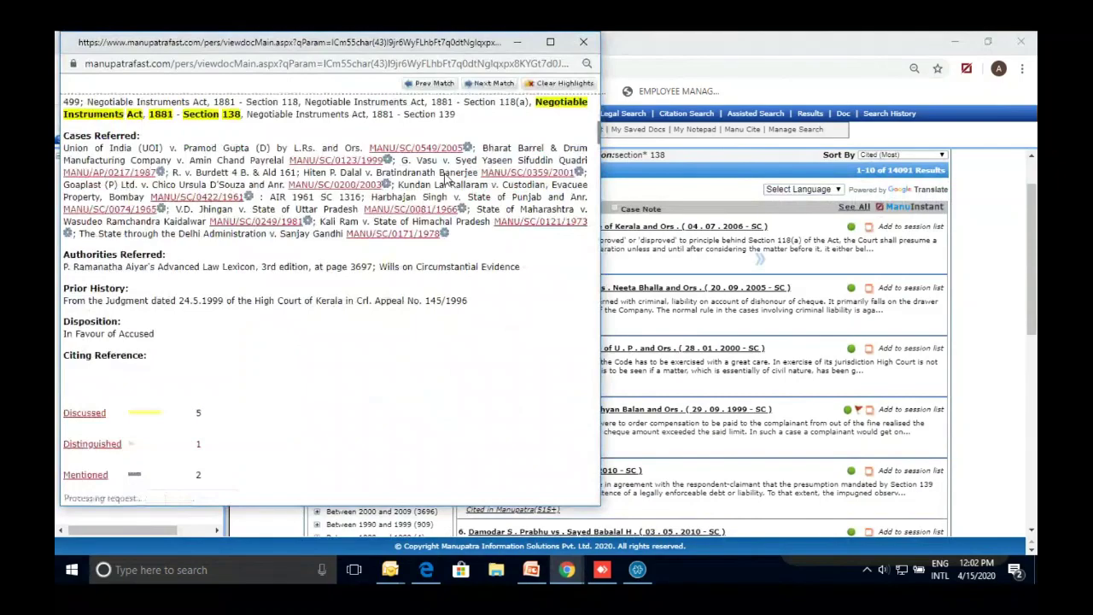
left_click(550, 42)
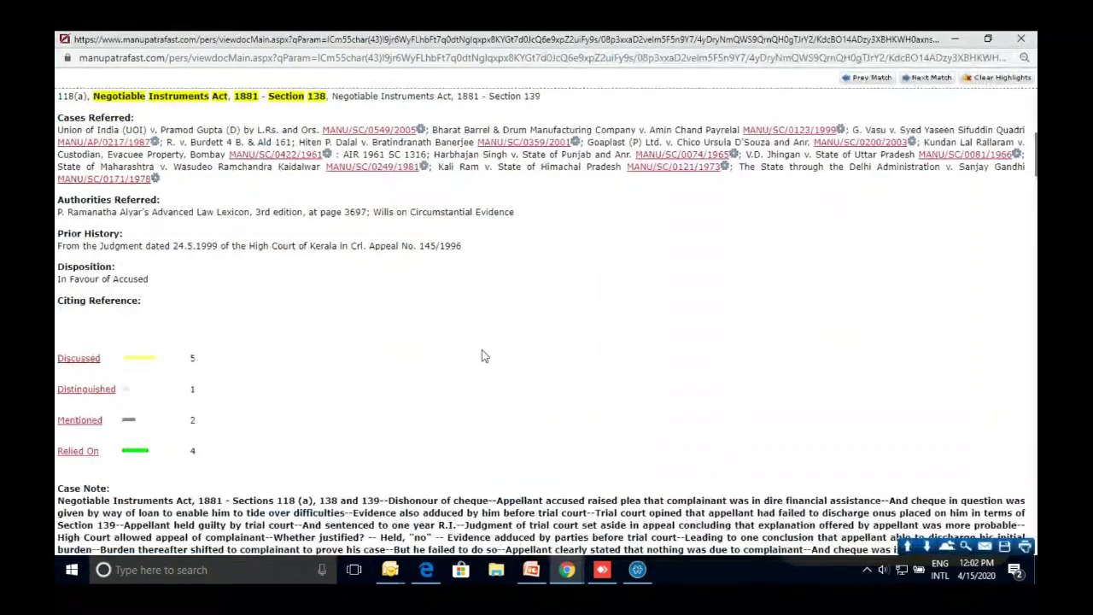
scroll(408, 309, "down", 1)
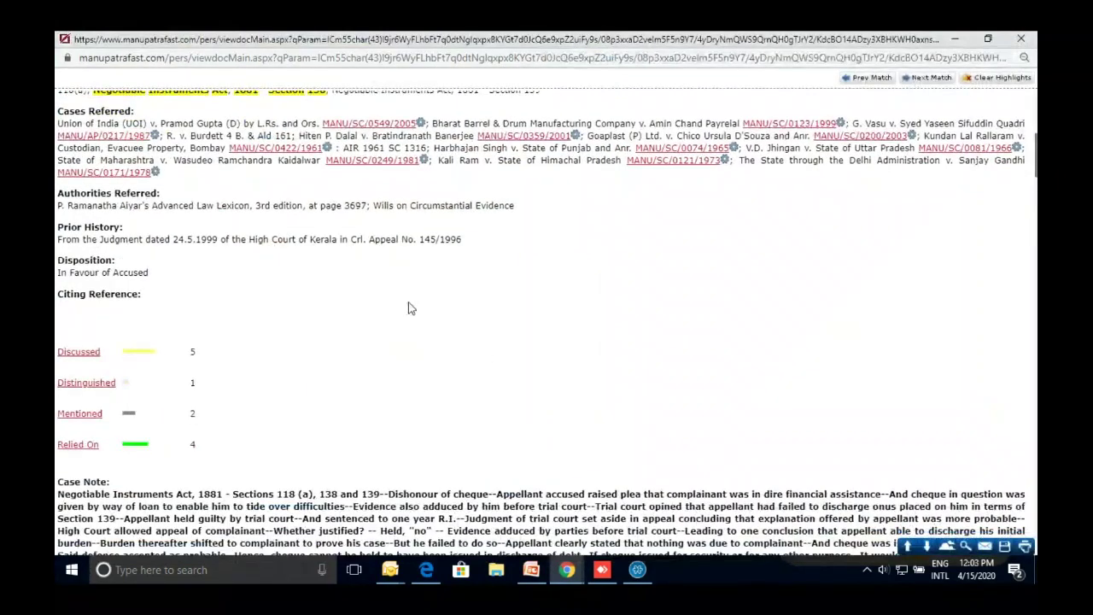
scroll(408, 309, "up", 1)
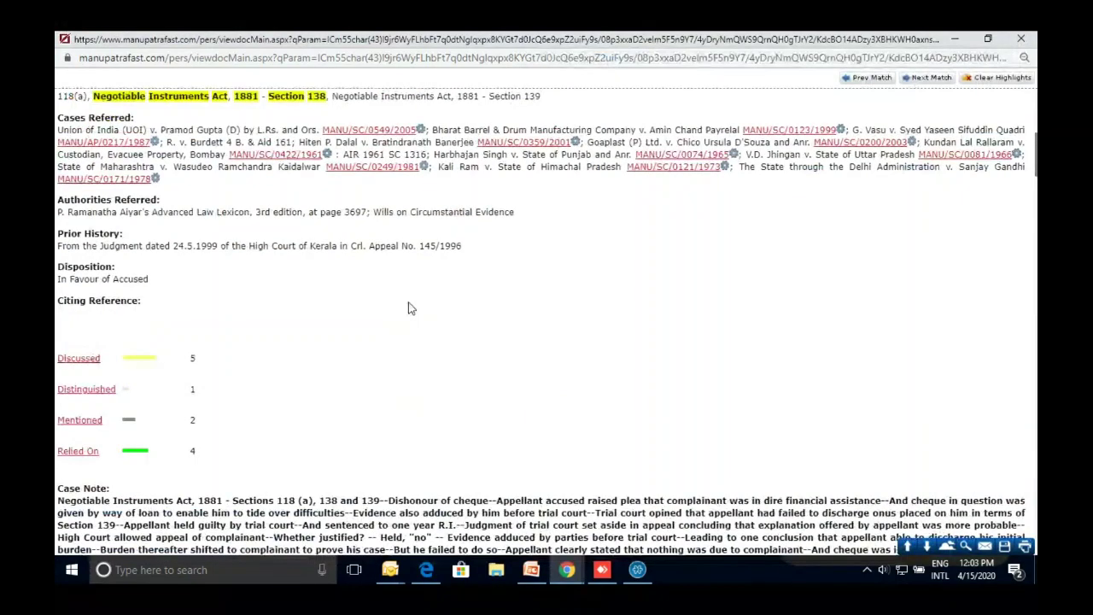
scroll(408, 308, "up", 5)
scroll(408, 308, "down", 2)
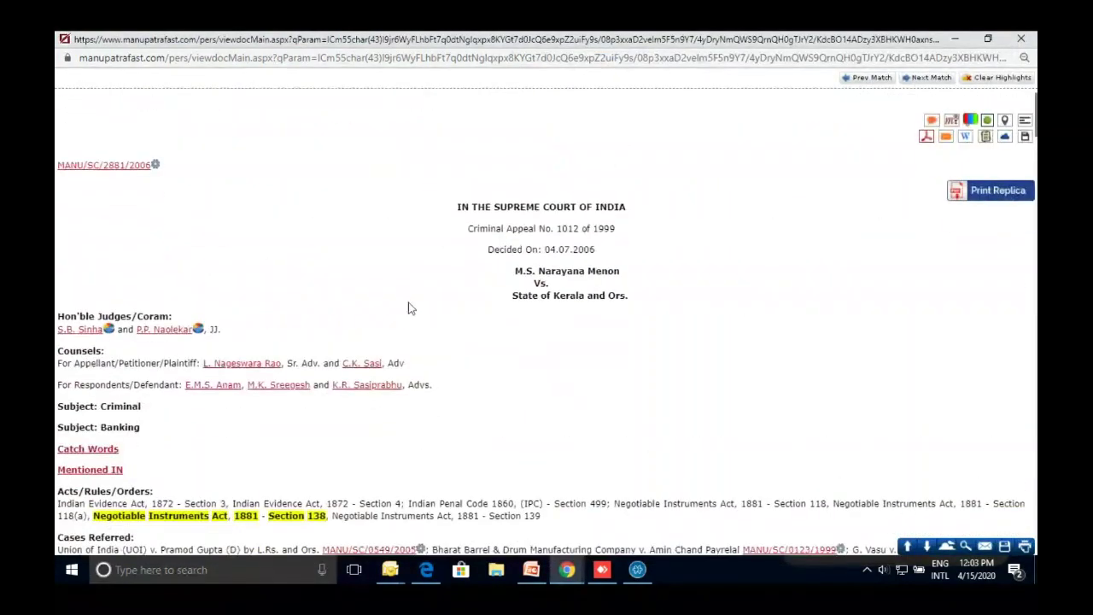
scroll(408, 308, "down", 2)
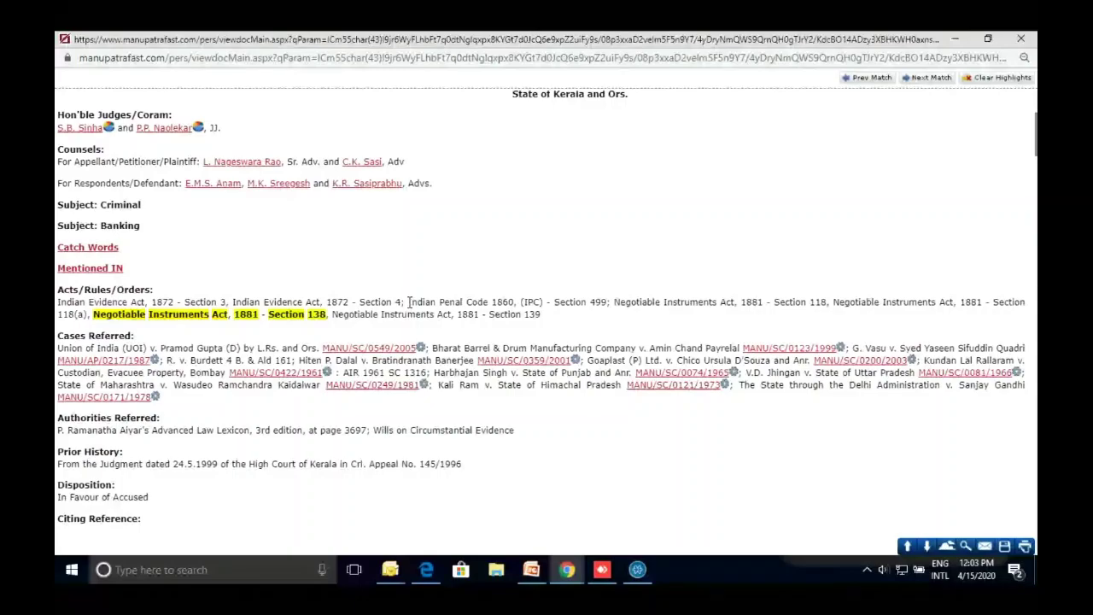
View the Acts/Statutes text of Section 118 from its linked reference in the judgment, then close it
scroll(408, 302, "down", 10)
left_click(404, 280)
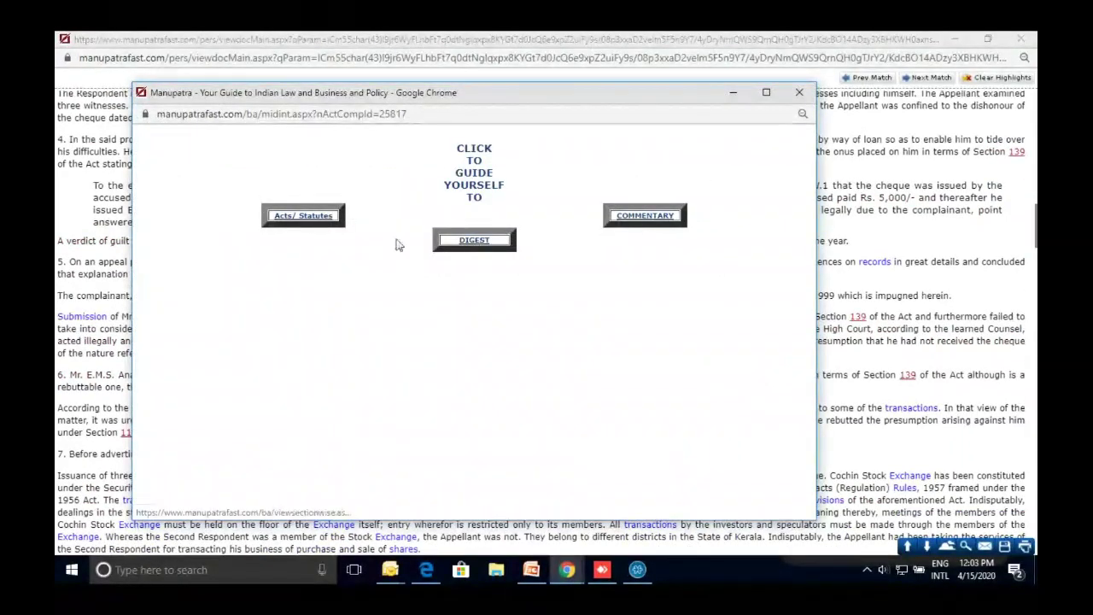
left_click(308, 218)
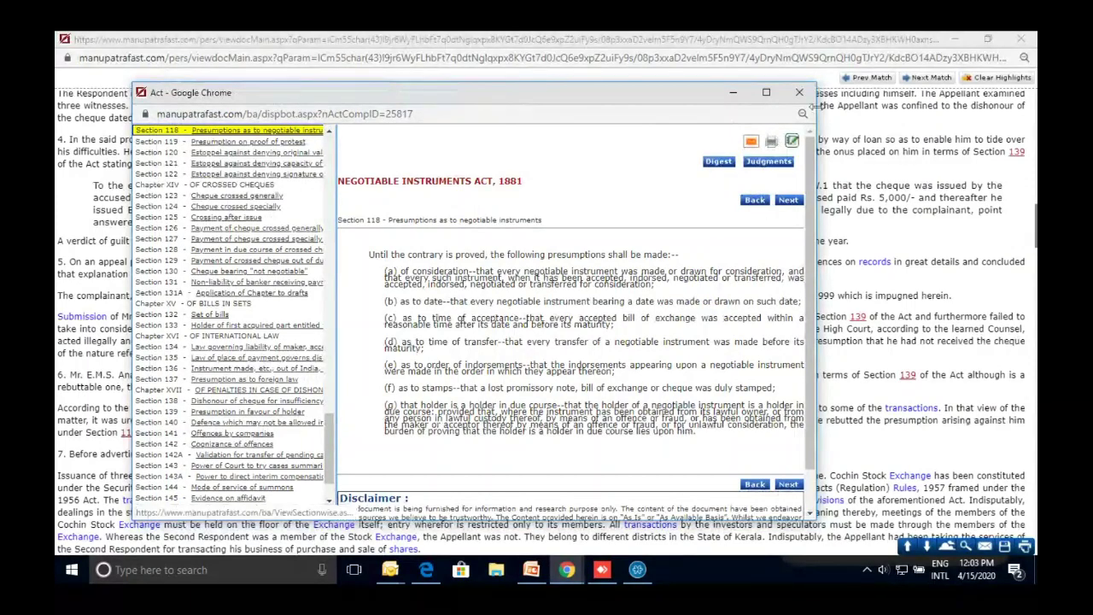
left_click(799, 93)
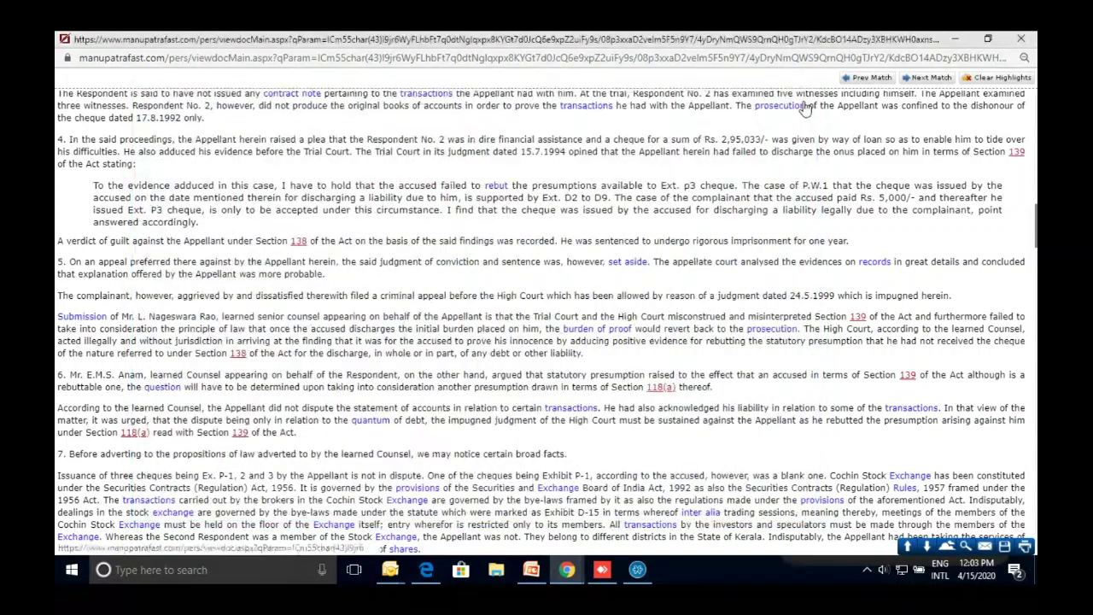
View the cited judgment MANU/SC/0549/2005 from its link in paragraph 15, then close it
scroll(805, 105, "down", 6)
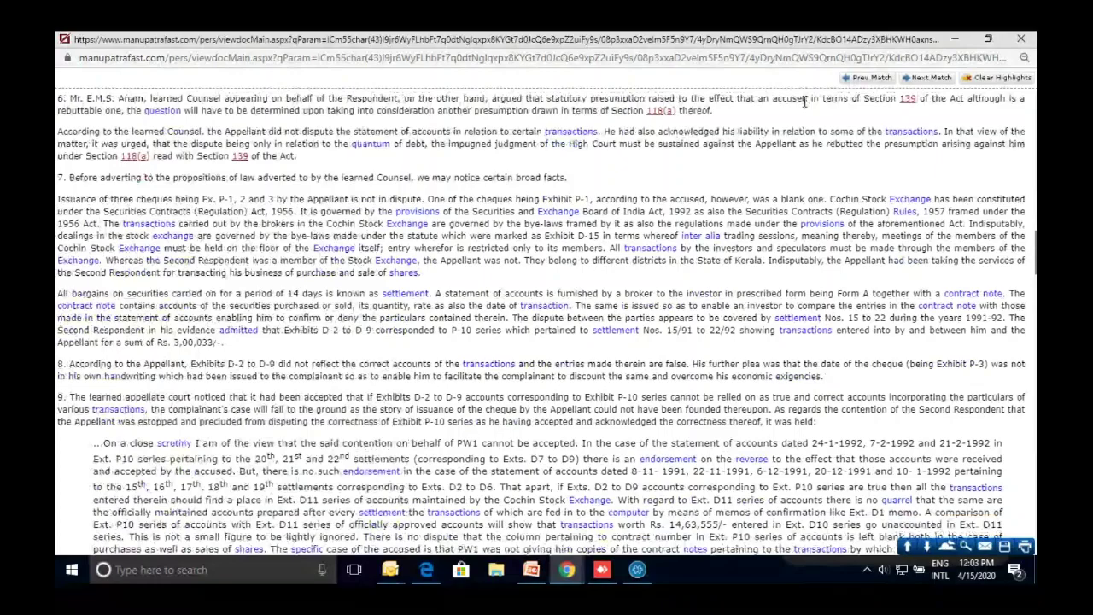
scroll(804, 100, "down", 15)
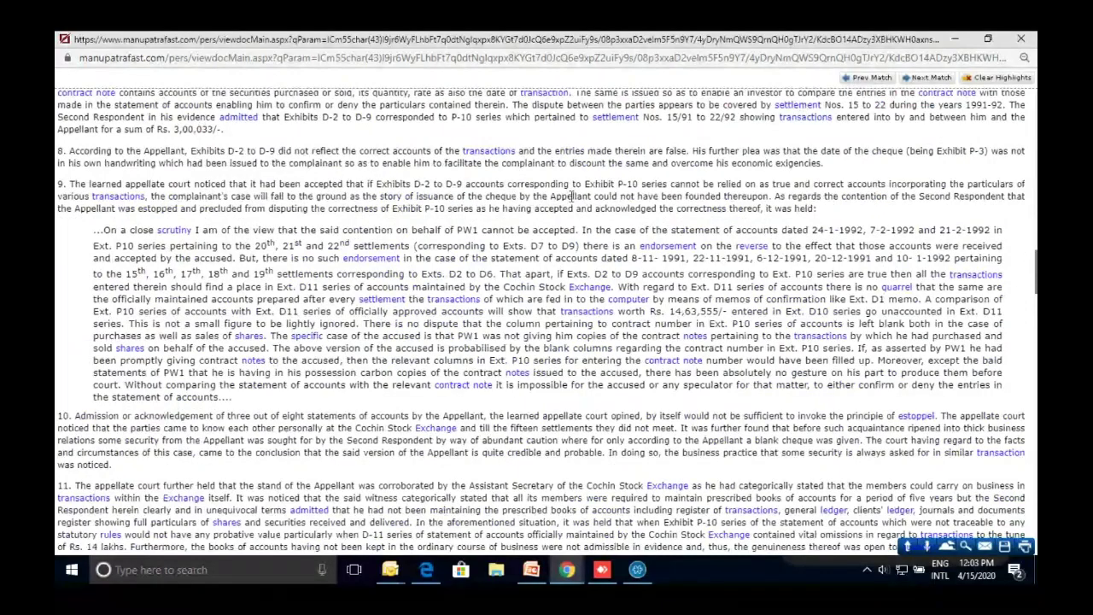
scroll(571, 197, "down", 4)
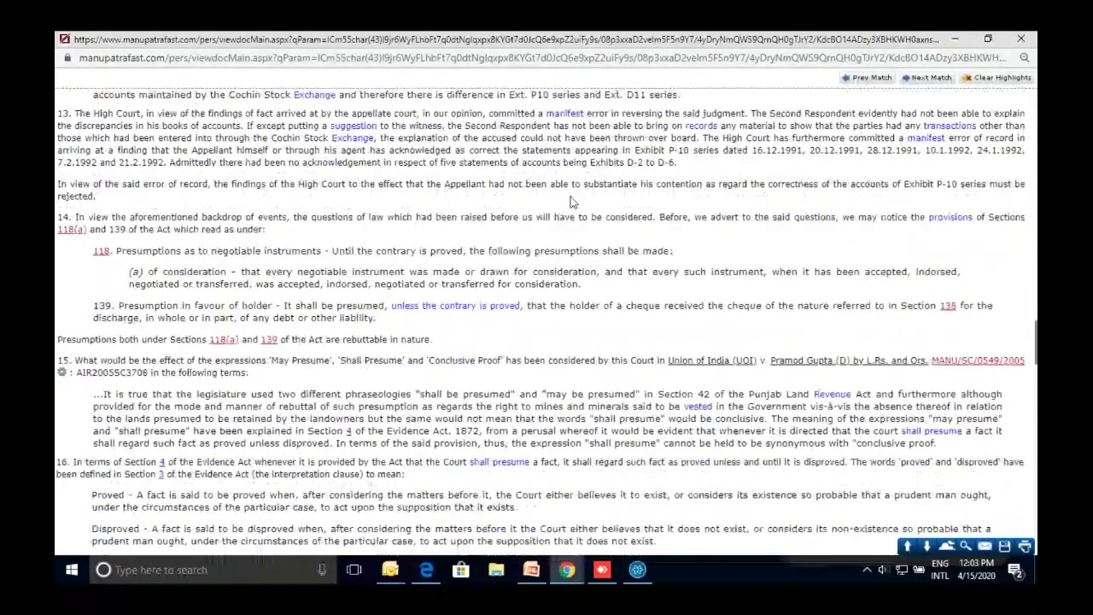
scroll(571, 202, "down", 1)
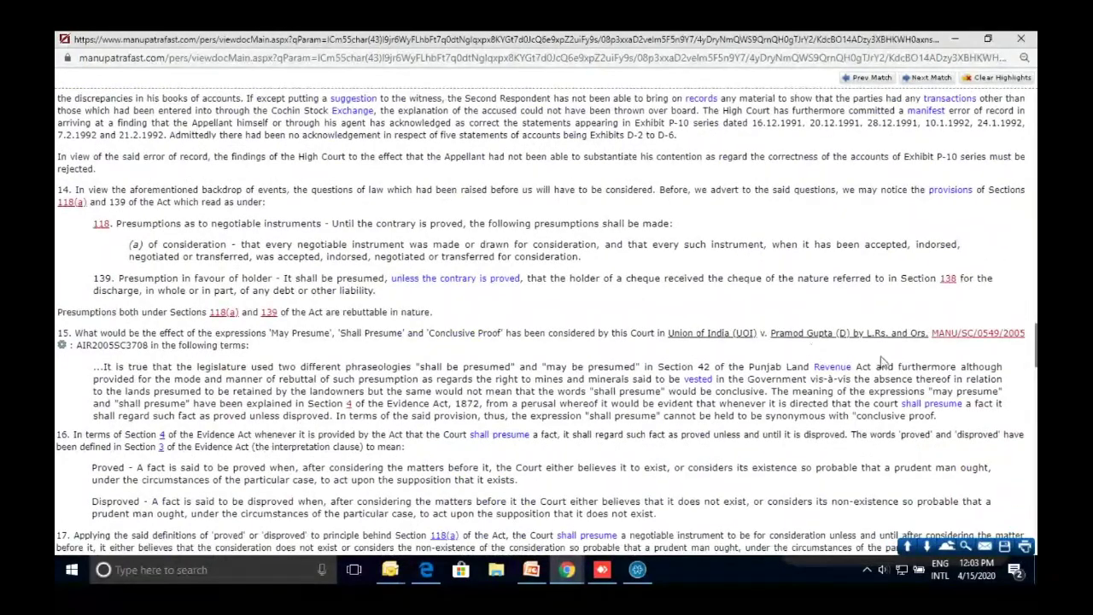
left_click(978, 333)
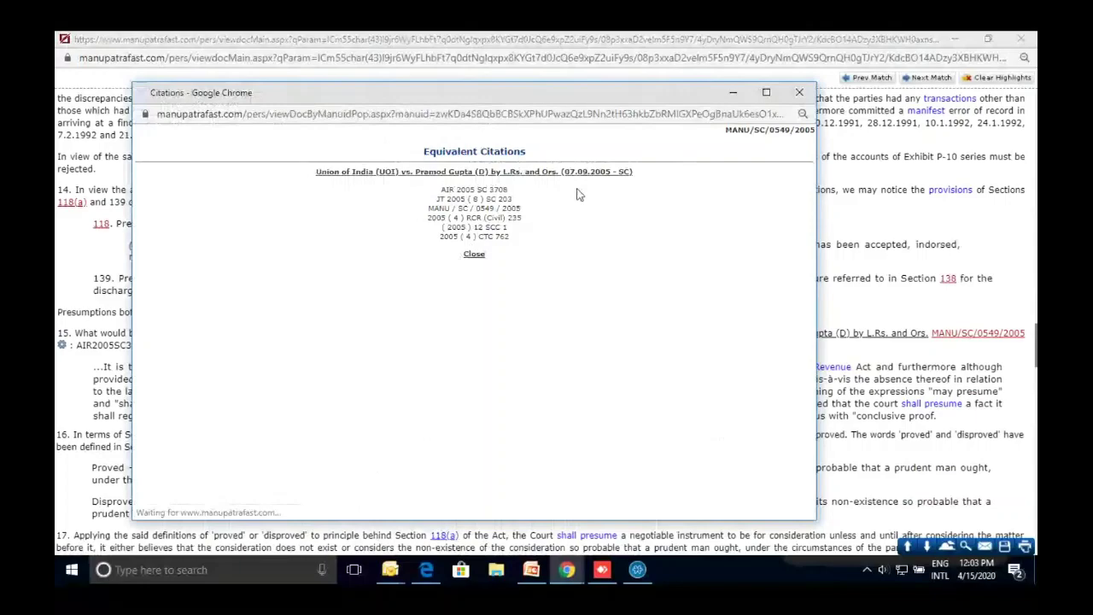
scroll(580, 205, "down", 2)
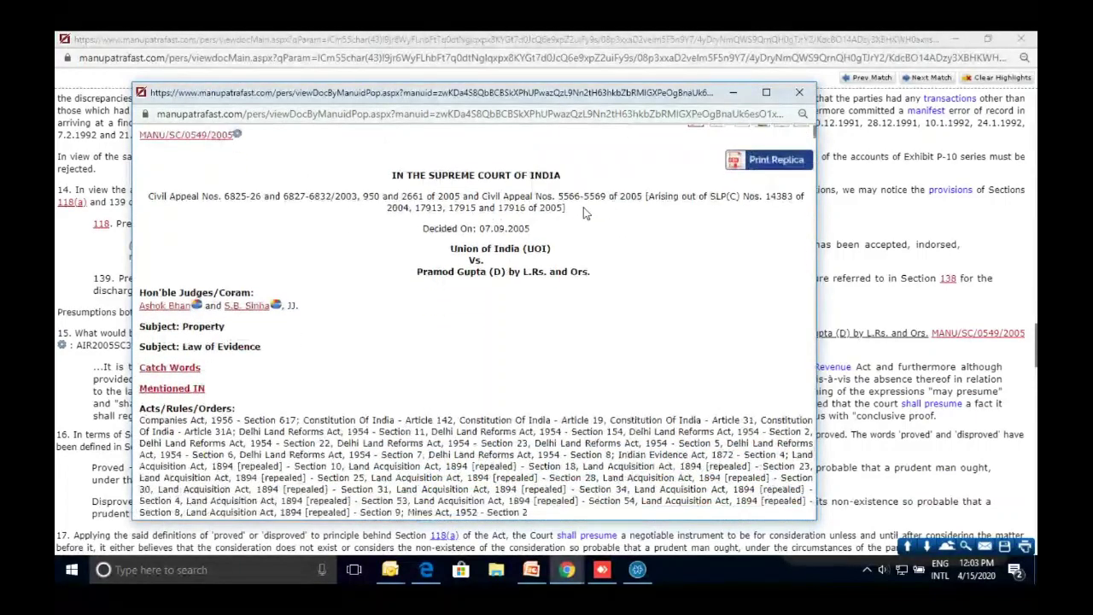
left_click(798, 92)
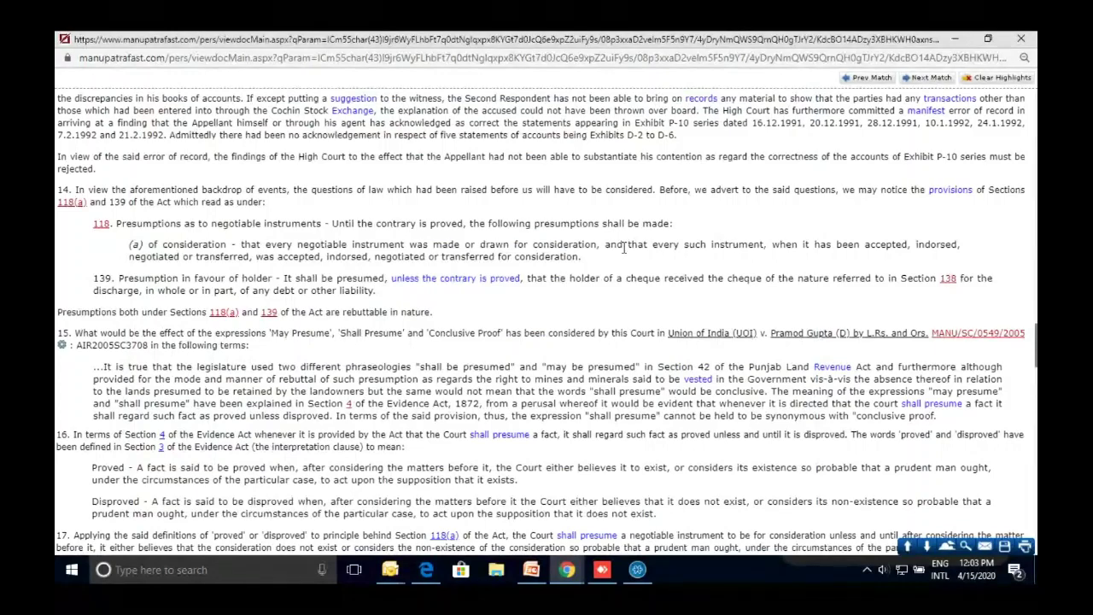
Look up the word "aforementioned" from paragraph 11 with Know More, checking Dictionary and Bing, then close the lookup
scroll(624, 247, "up", 1)
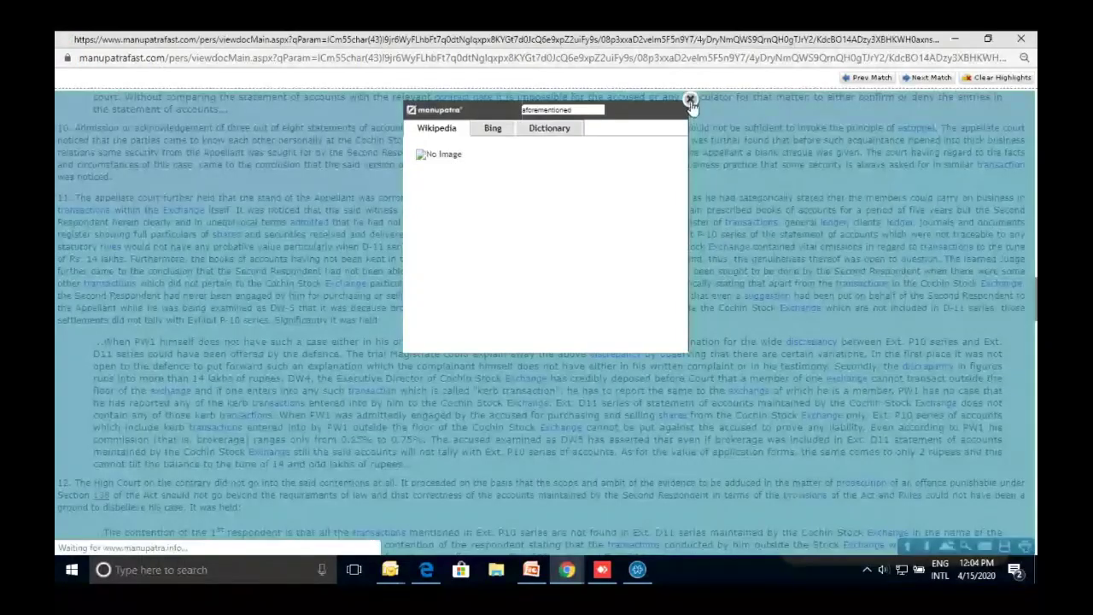
left_click(691, 101)
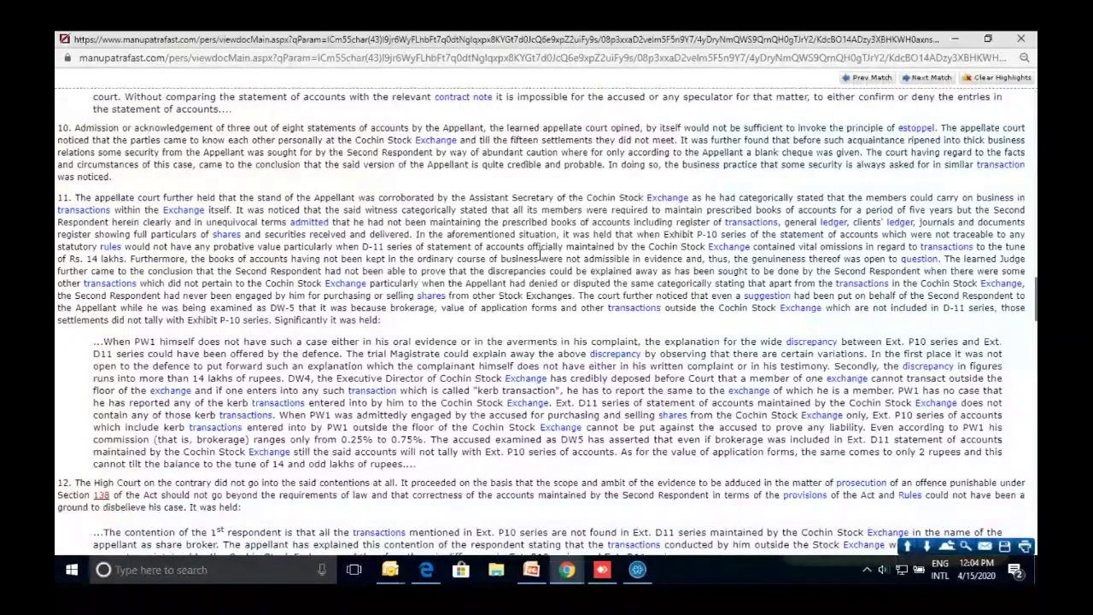
double_click(497, 236)
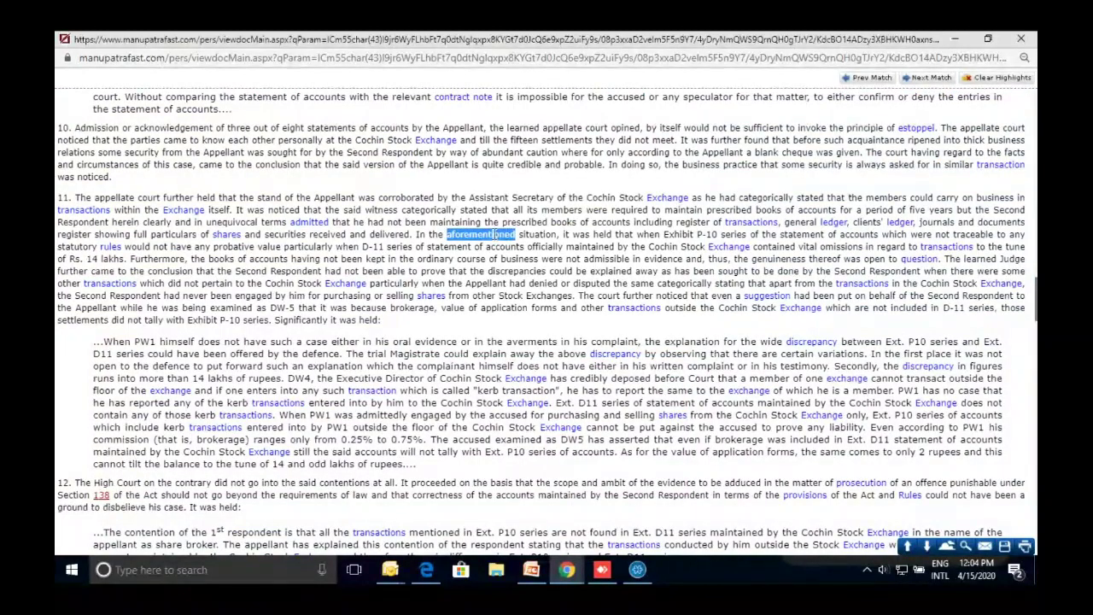
mouse_move(496, 234)
left_click(517, 214)
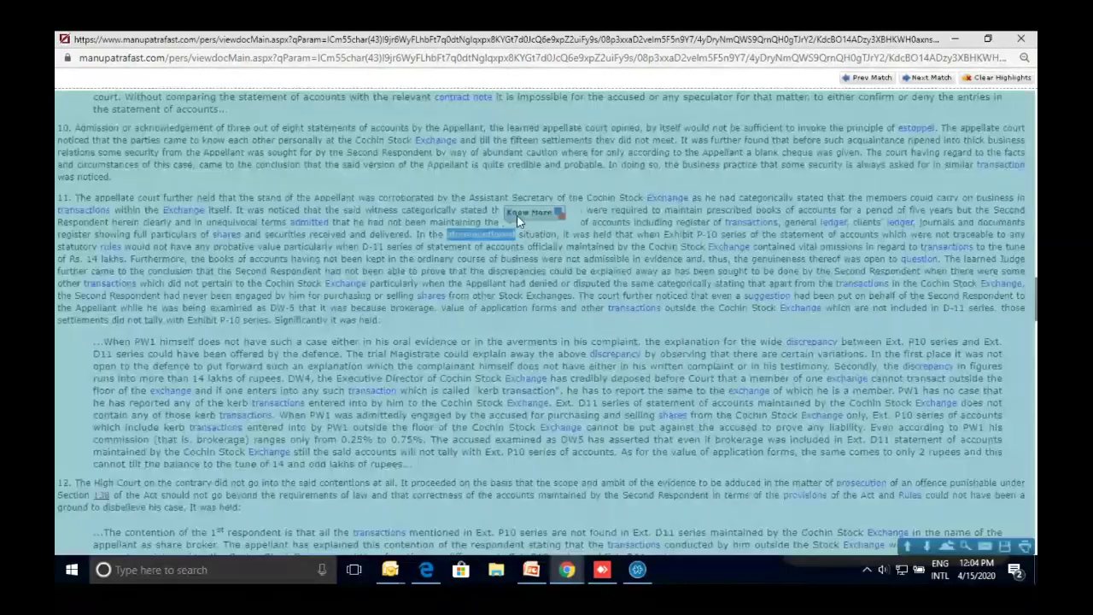
left_click(545, 132)
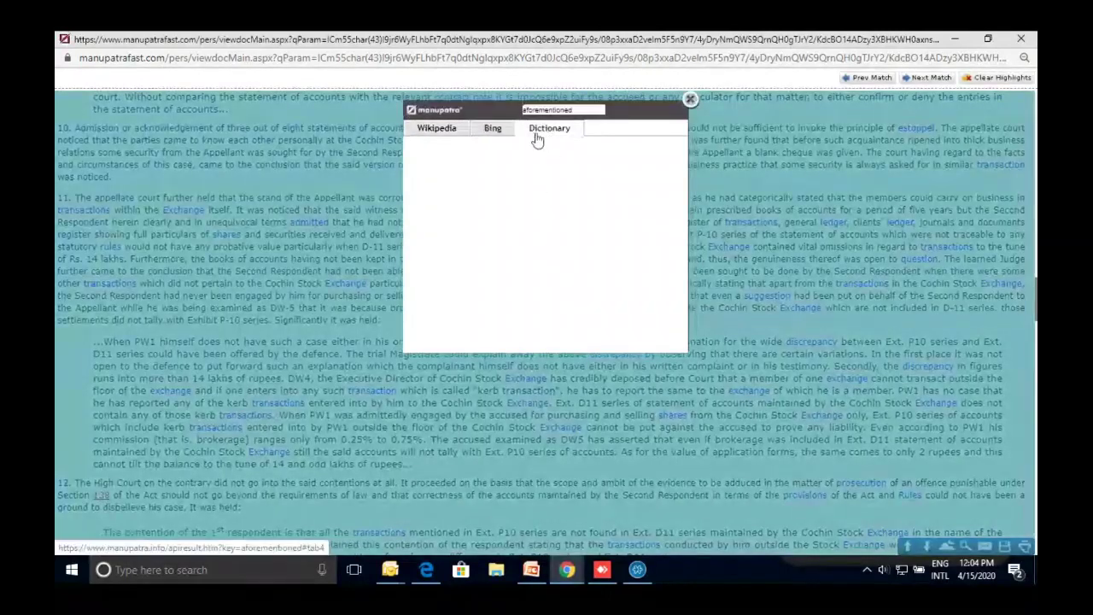
left_click(490, 137)
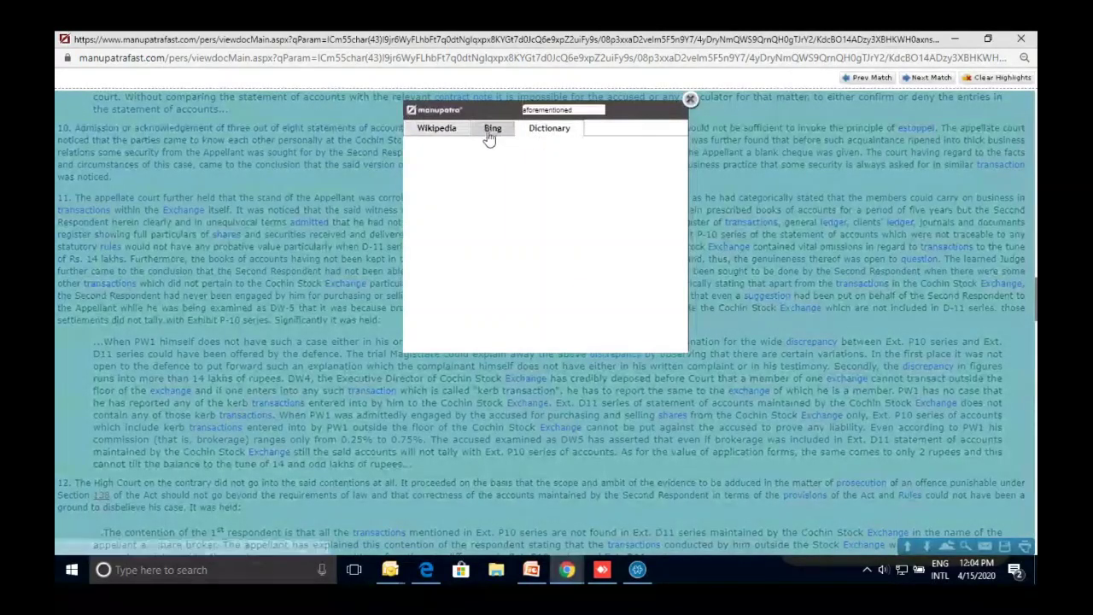
left_click(690, 99)
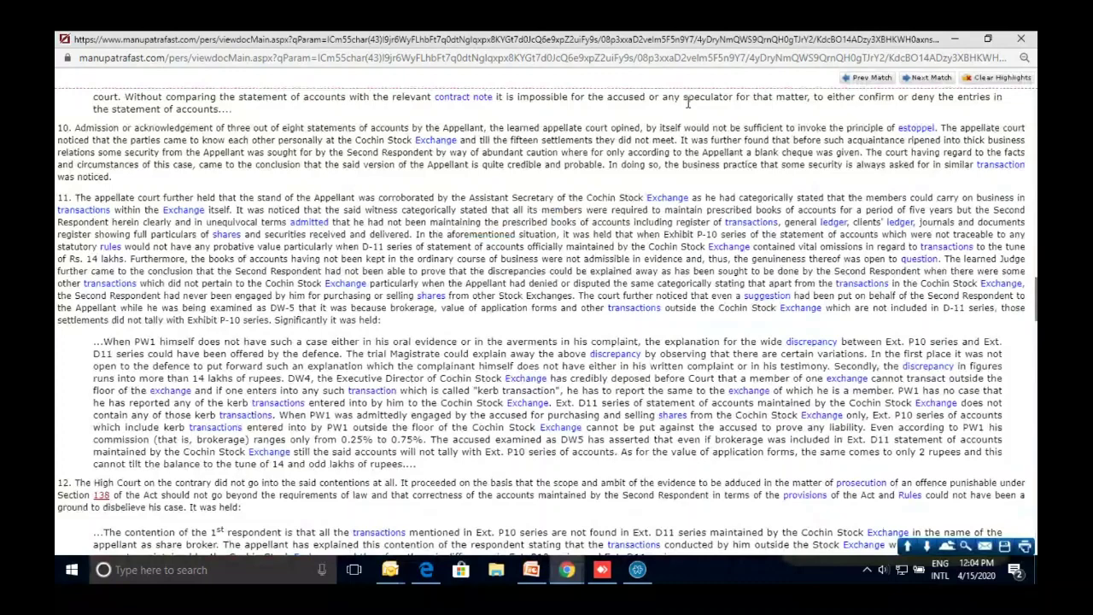
Look up the word "corroborated" from paragraph 11 in the Dictionary and close the lookup
scroll(687, 102, "up", 1)
double_click(380, 255)
left_click(547, 130)
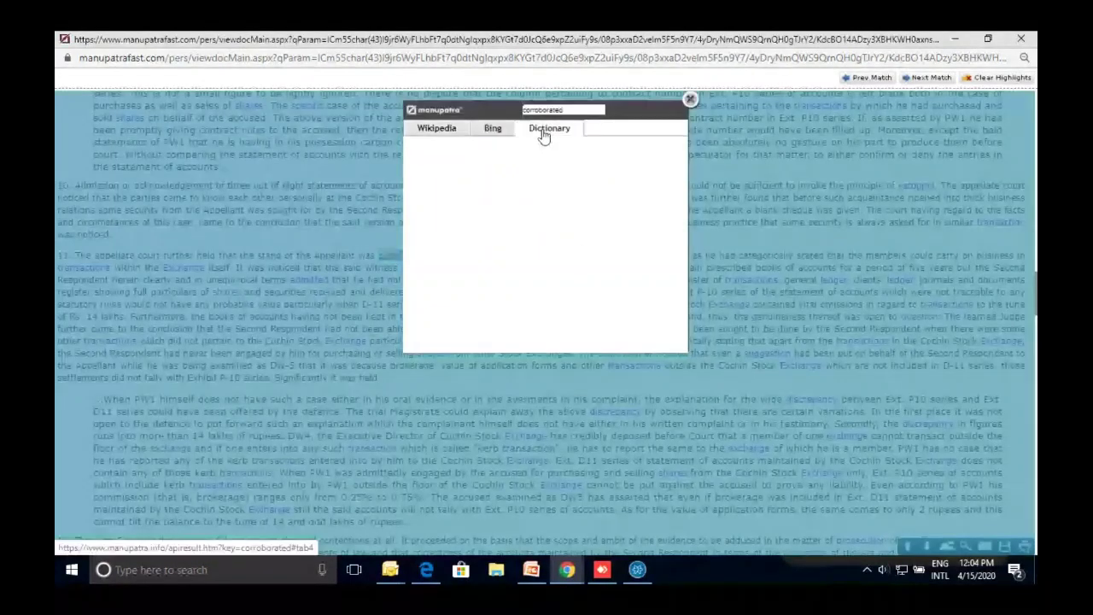
left_click(692, 101)
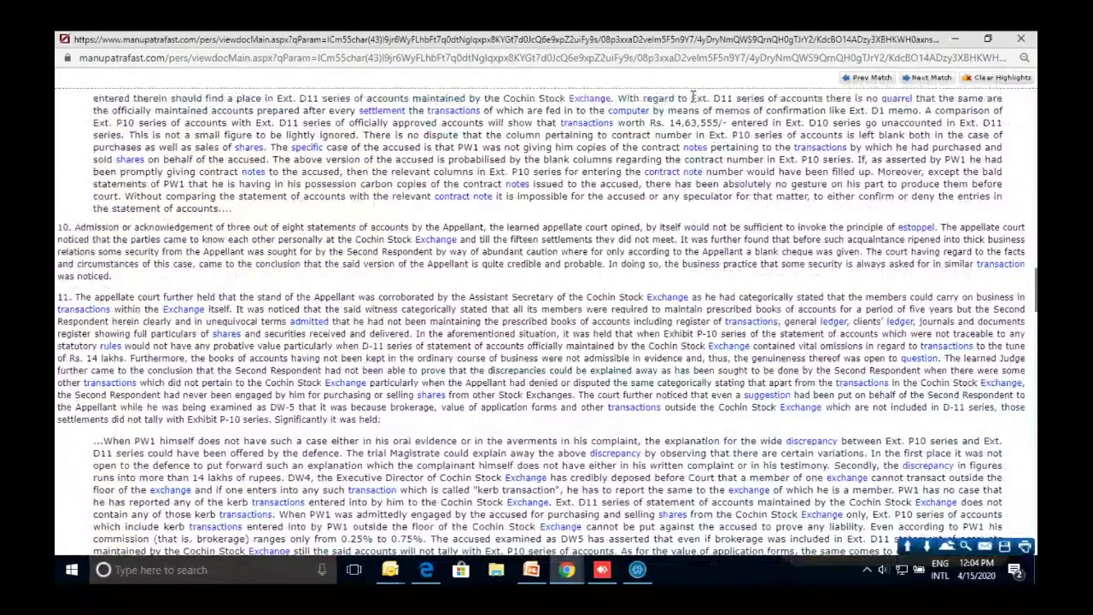
Open the Discussed cases from the judgment's Citing Reference section
scroll(684, 102, "up", 15)
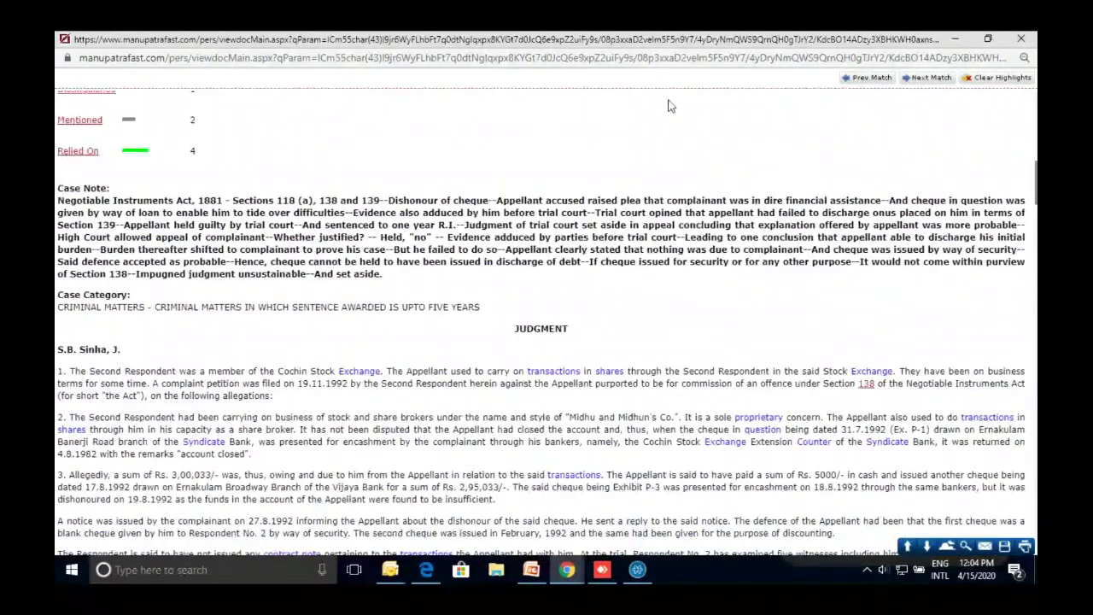
scroll(670, 106, "up", 4)
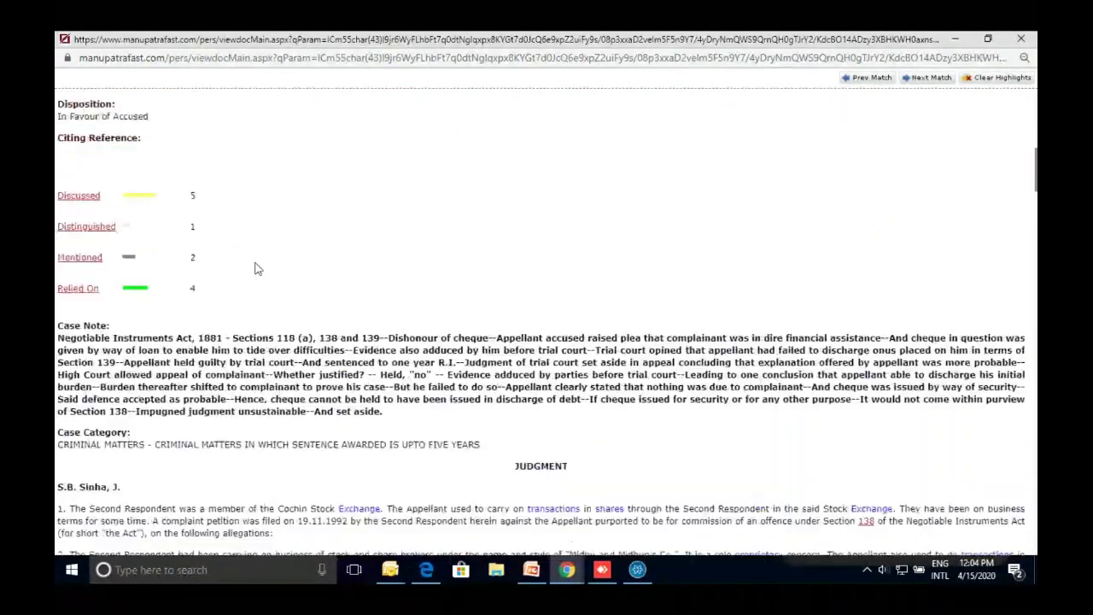
scroll(190, 229, "up", 2)
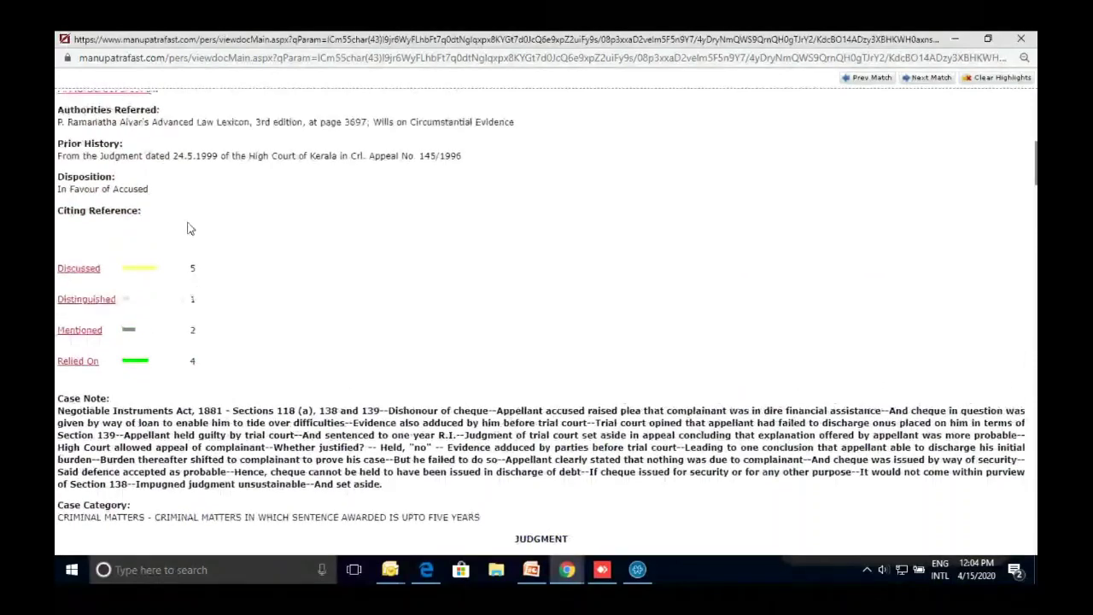
scroll(189, 229, "up", 4)
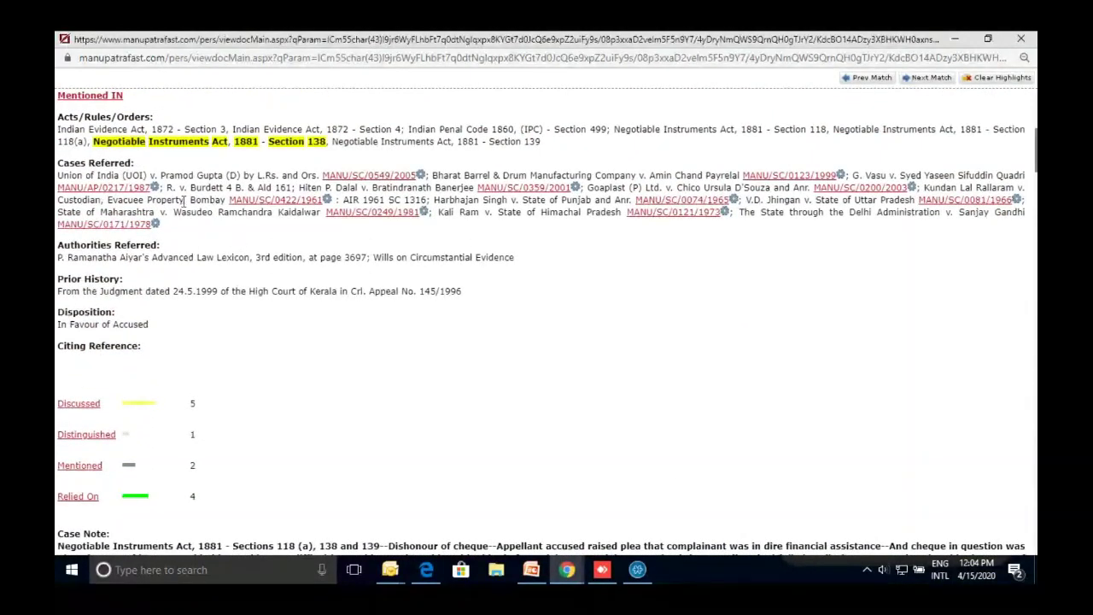
left_click(78, 404)
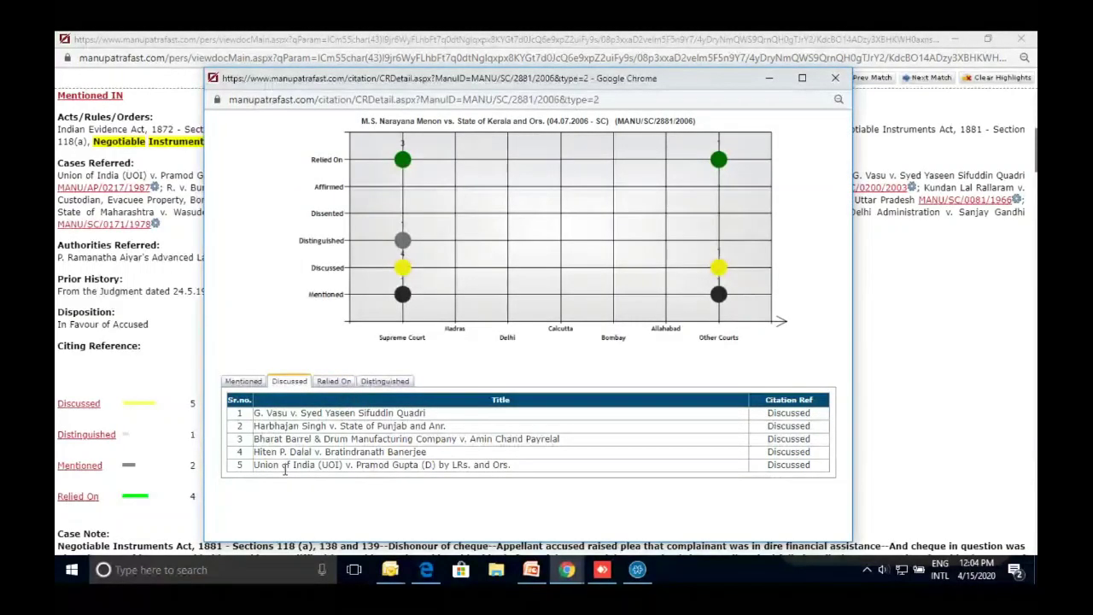
View the Relied On, Distinguished and Mentioned case lists in the citation chart window, then close it
left_click(333, 381)
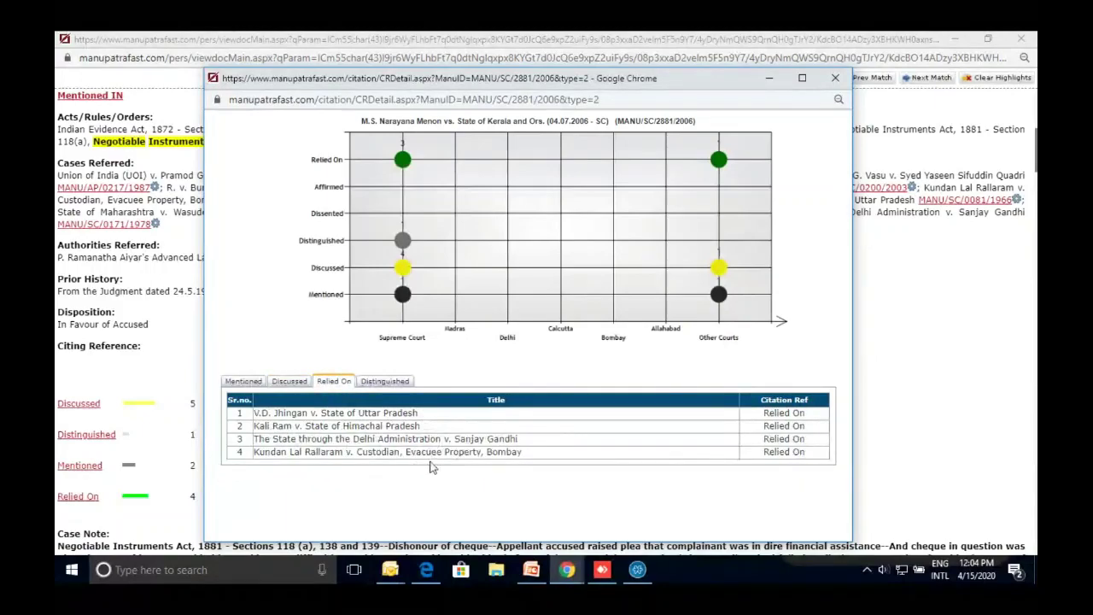
left_click(403, 386)
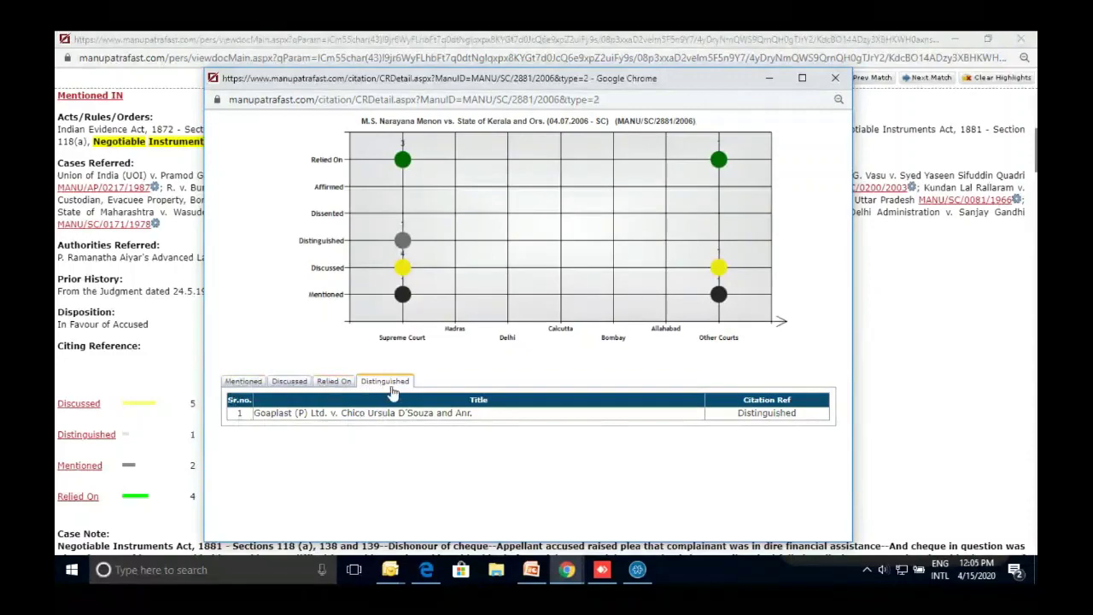
left_click(239, 383)
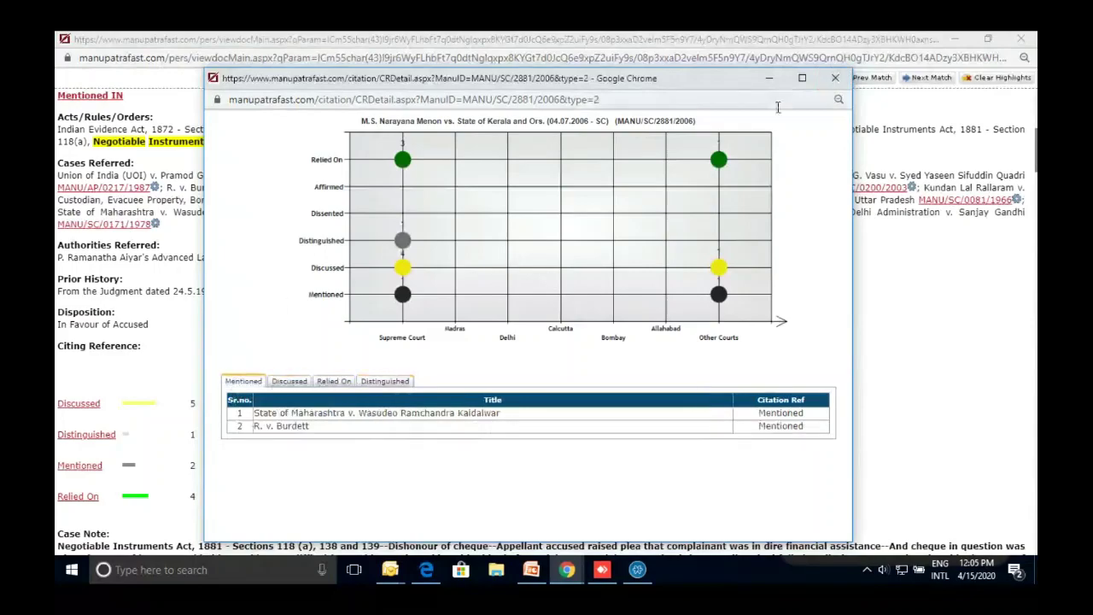
left_click(835, 80)
View the Equivalent Citations of MANU/SC/2881/2006 from the head of the judgment, then return to the judgment
scroll(410, 291, "up", 1)
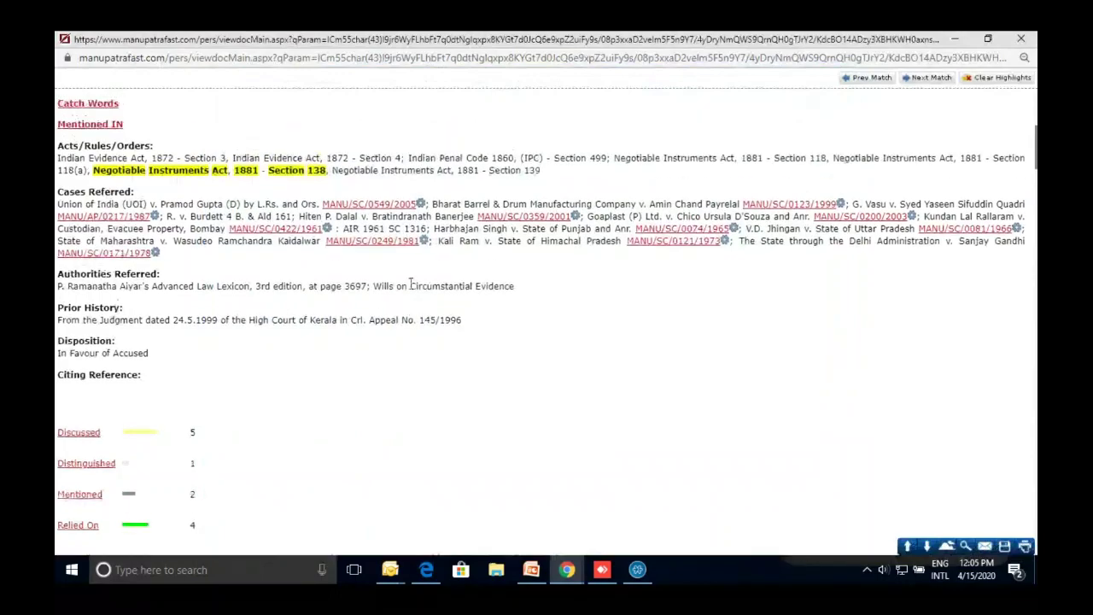
scroll(410, 287, "up", 1)
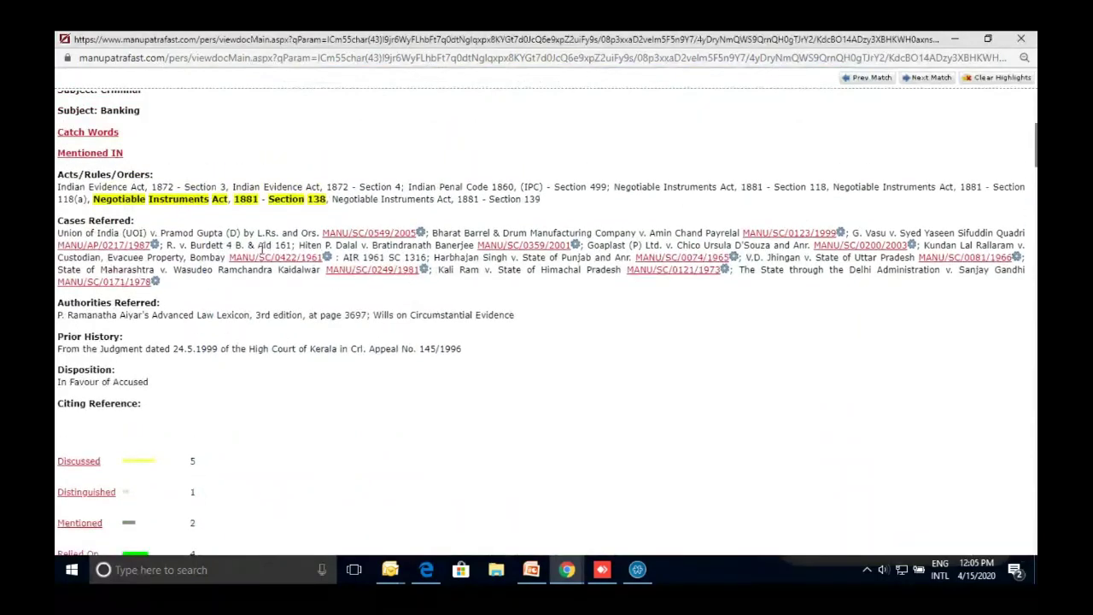
scroll(193, 252, "up", 1)
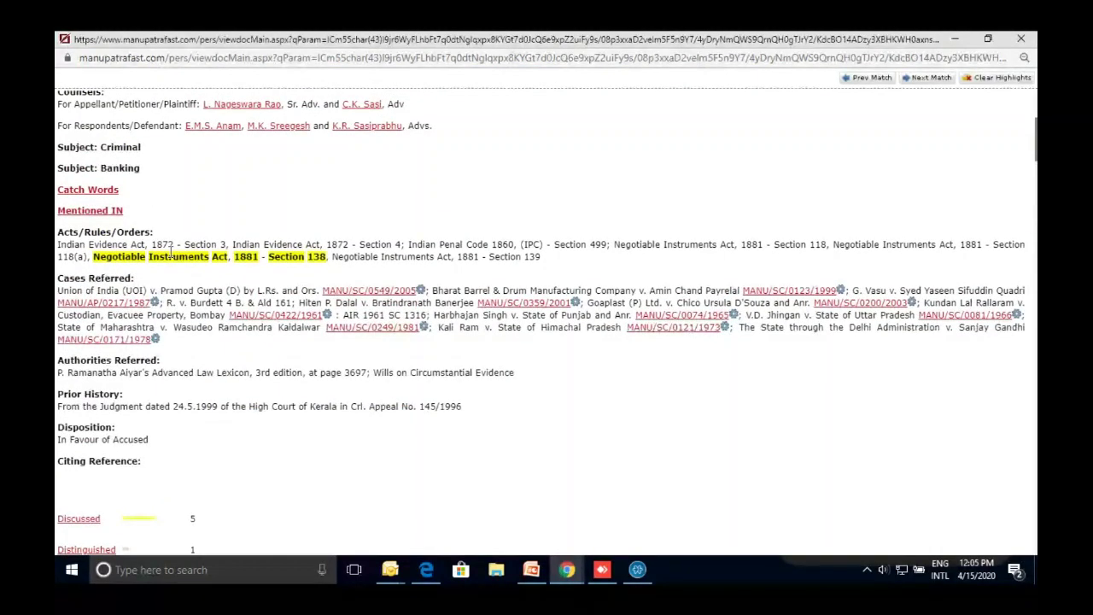
scroll(171, 252, "up", 2)
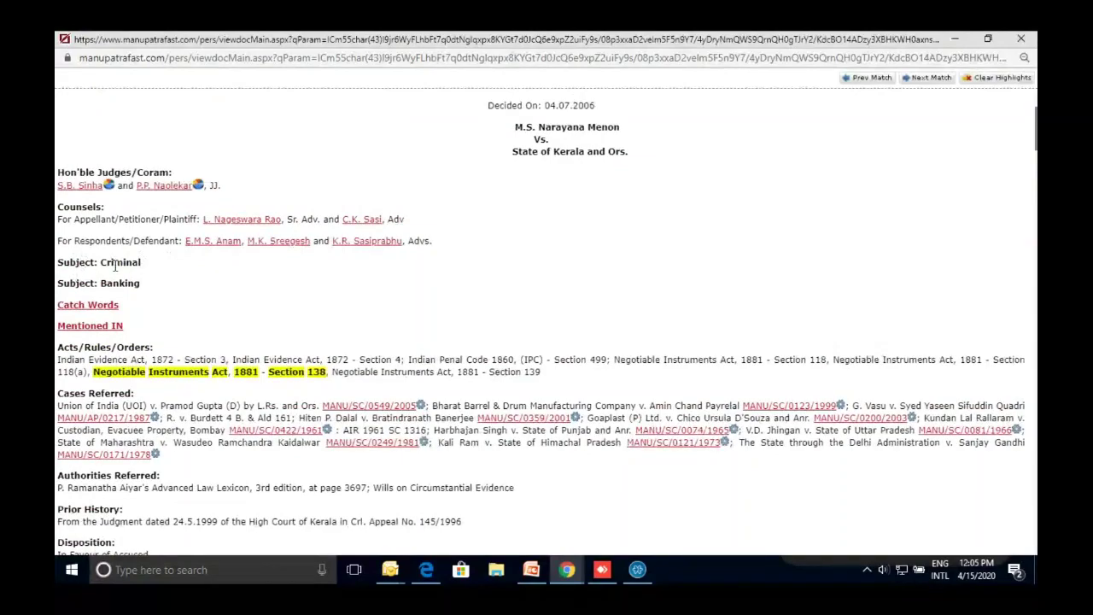
scroll(115, 265, "up", 1)
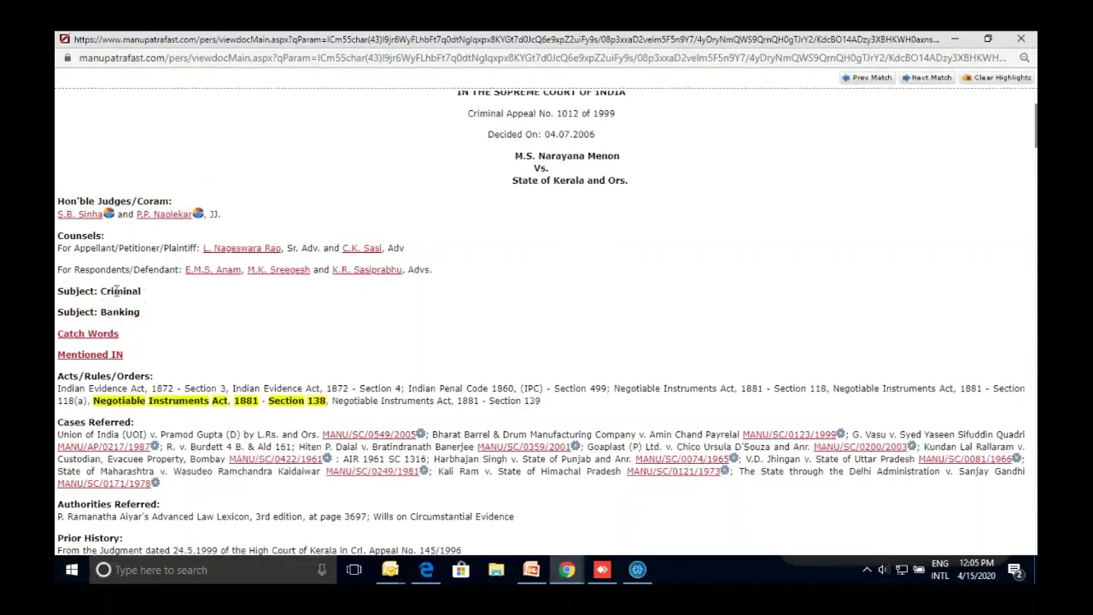
scroll(117, 290, "up", 3)
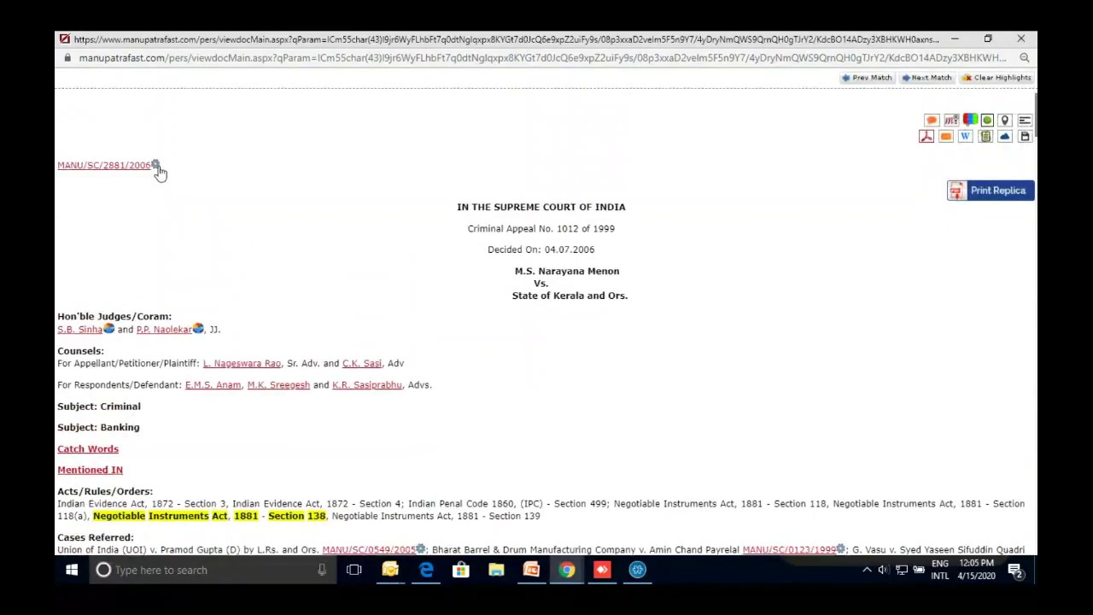
left_click(142, 167)
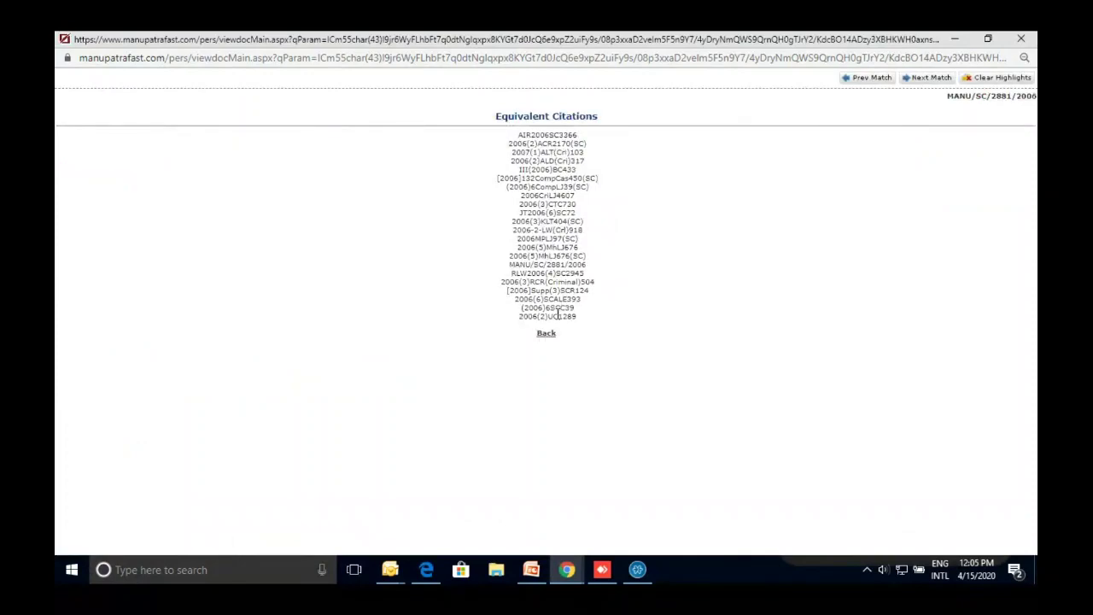
left_click(546, 333)
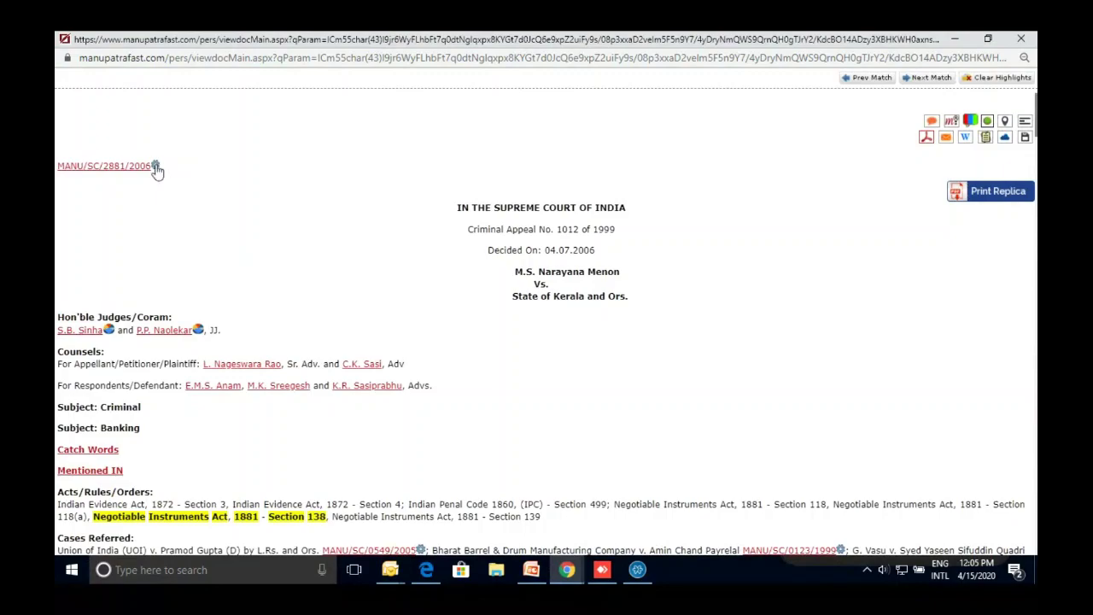
Check the treatment summary of MANU/SC/2881/2006 and the commentary on the Indian Evidence Act, 1872, closing each after viewing
left_click(156, 169)
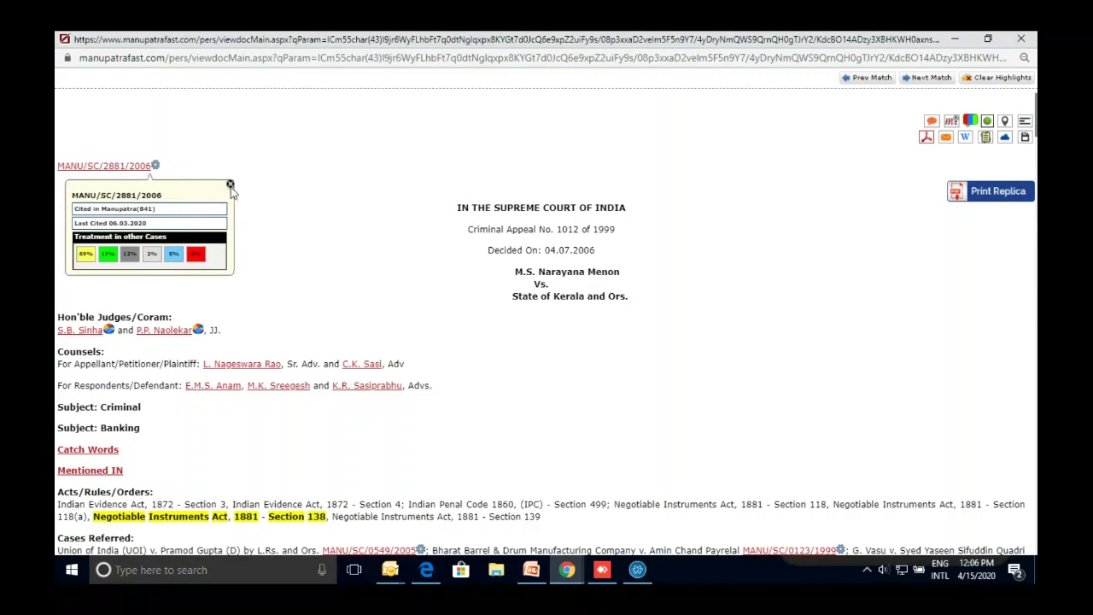
left_click(230, 185)
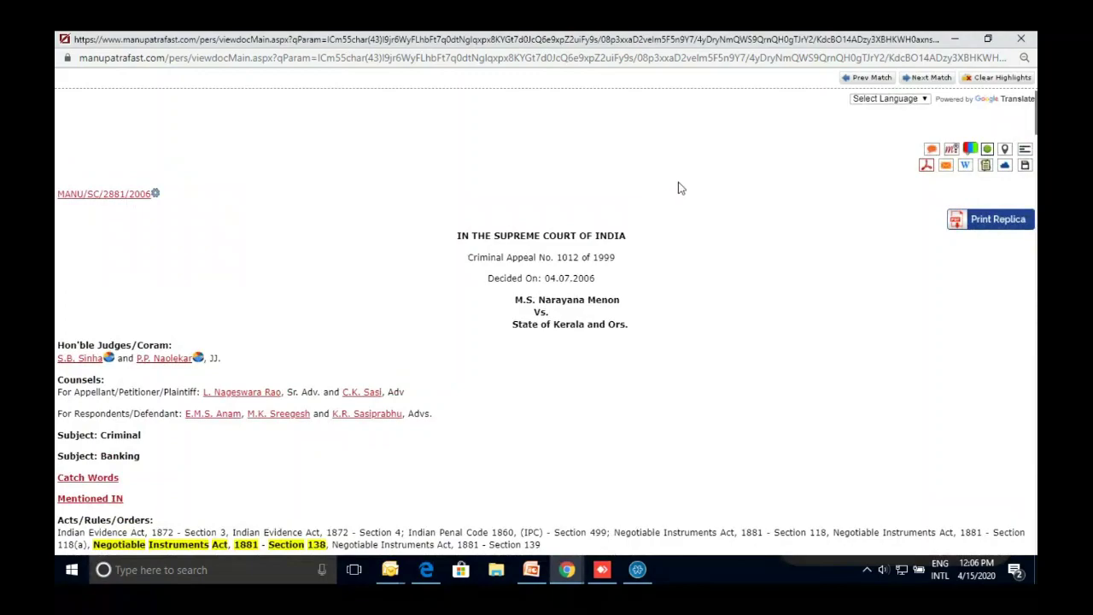
left_click(930, 150)
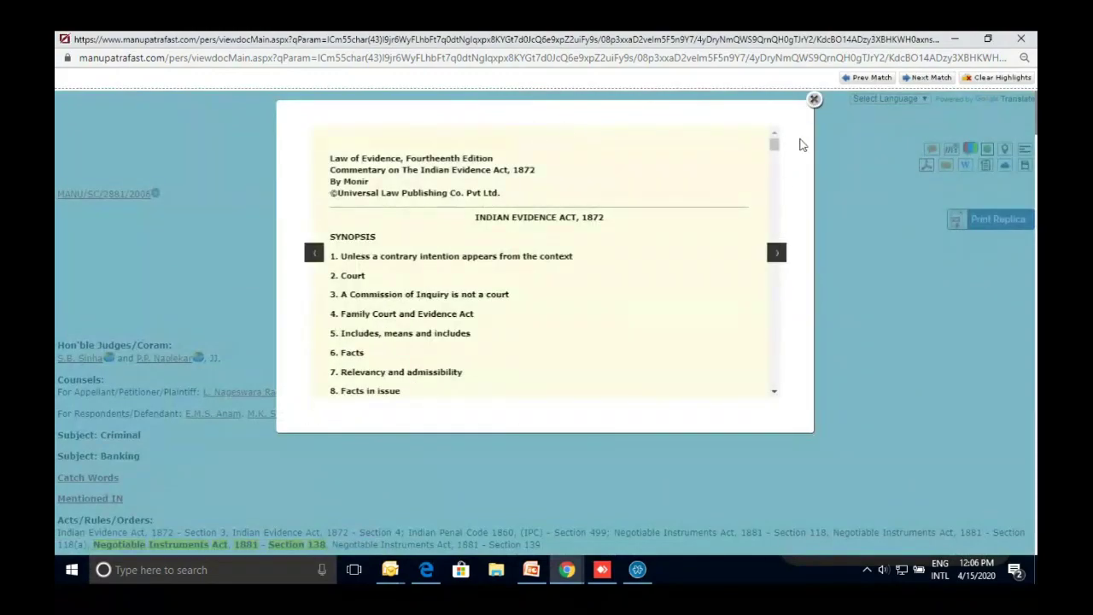
left_click(815, 101)
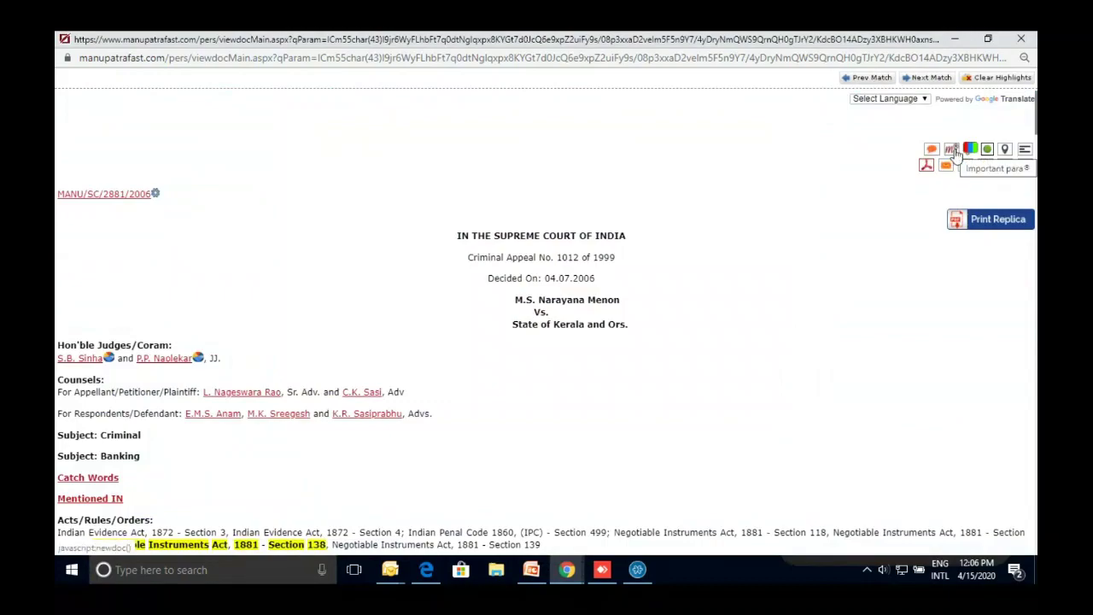
Open the judgment's Important para view and show the paragraph on the definitions of "proved" or "disproved" behind Section 118(a)
left_click(953, 151)
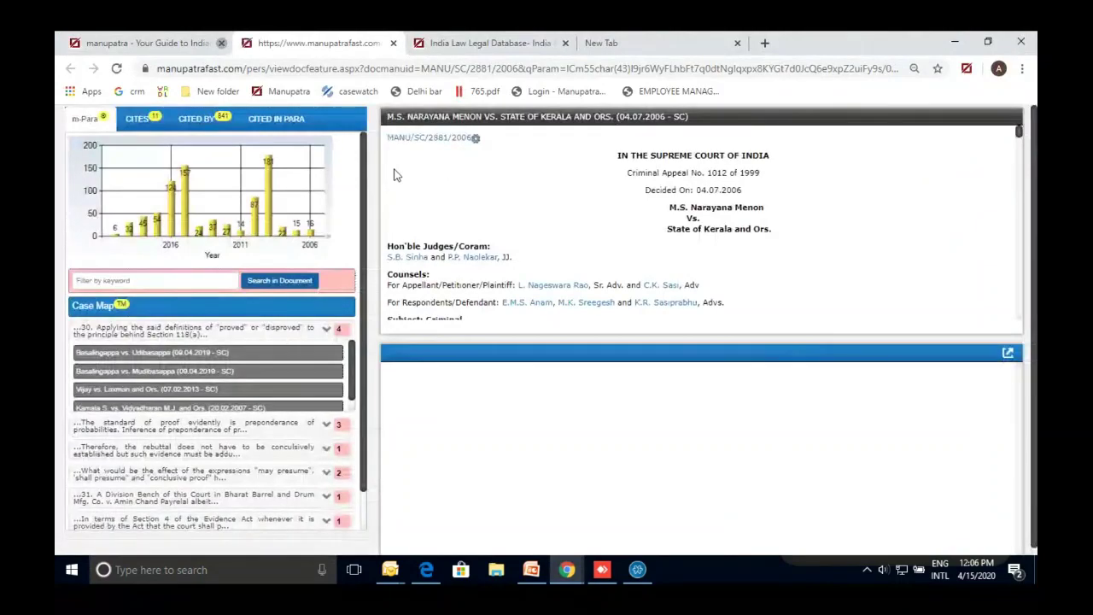
left_click(274, 333)
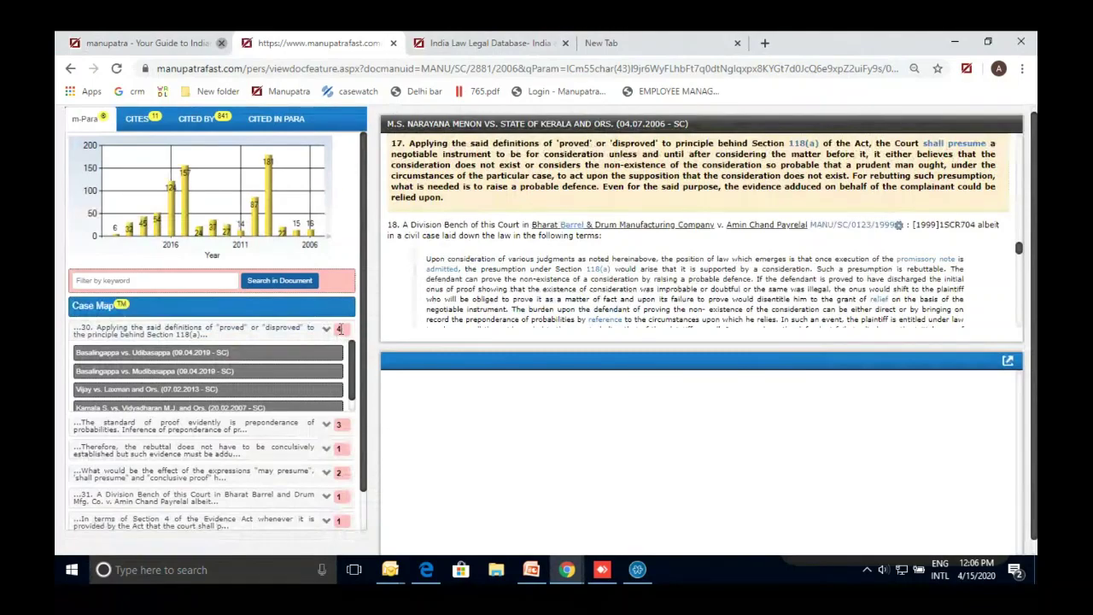
left_click_drag(412, 143, 413, 135)
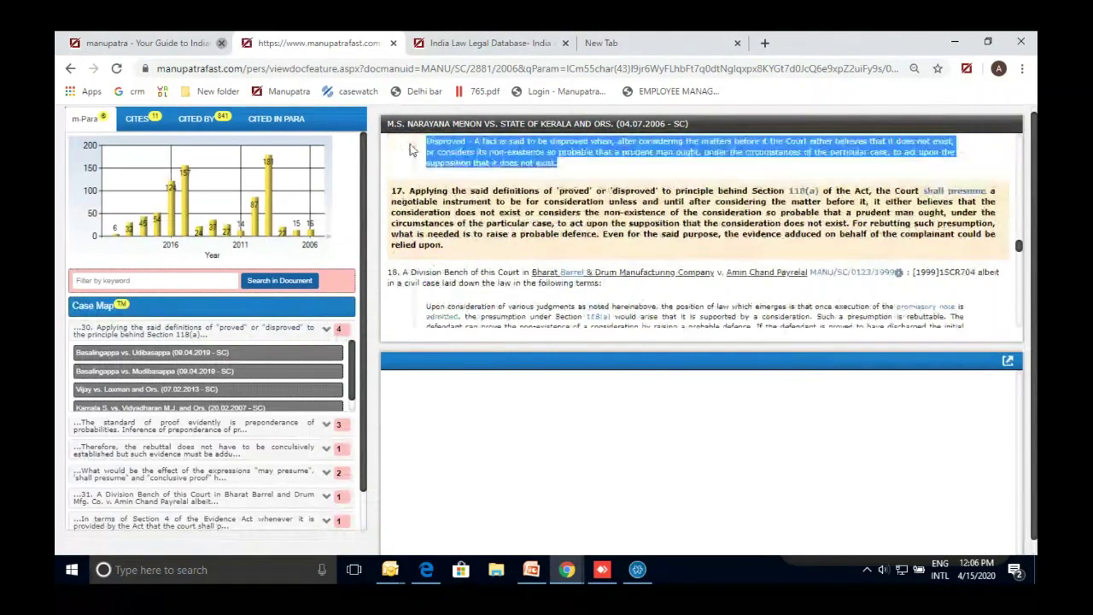
left_click(444, 261)
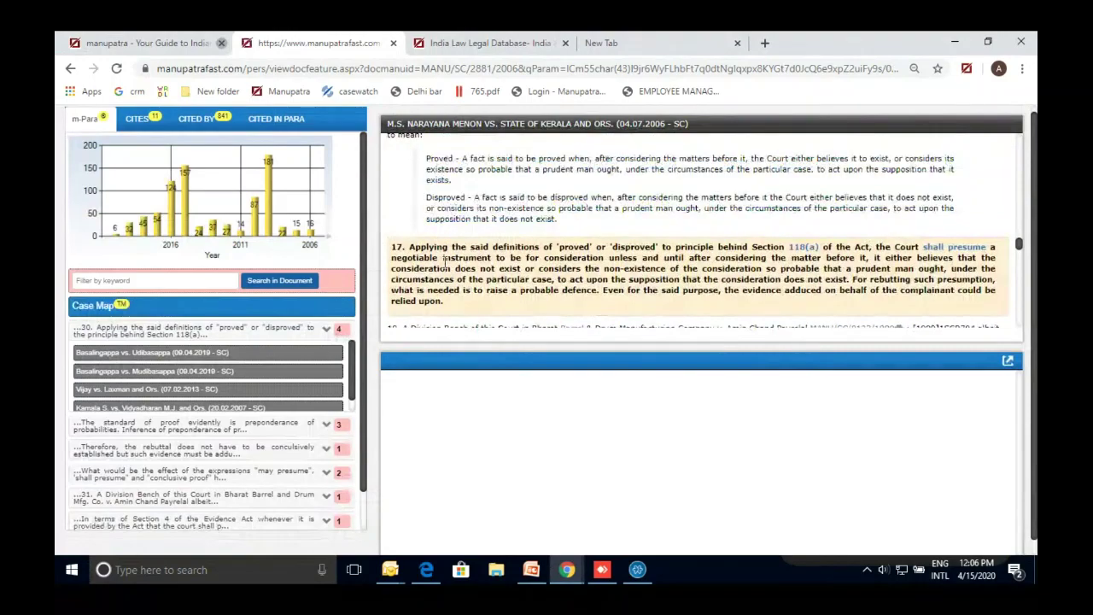
scroll(439, 262, "down", 1)
Compare the "proved" or "disproved" paragraph with its quotation in the second 09.04.2019 case and the 07.02.2013 case
left_click(186, 369)
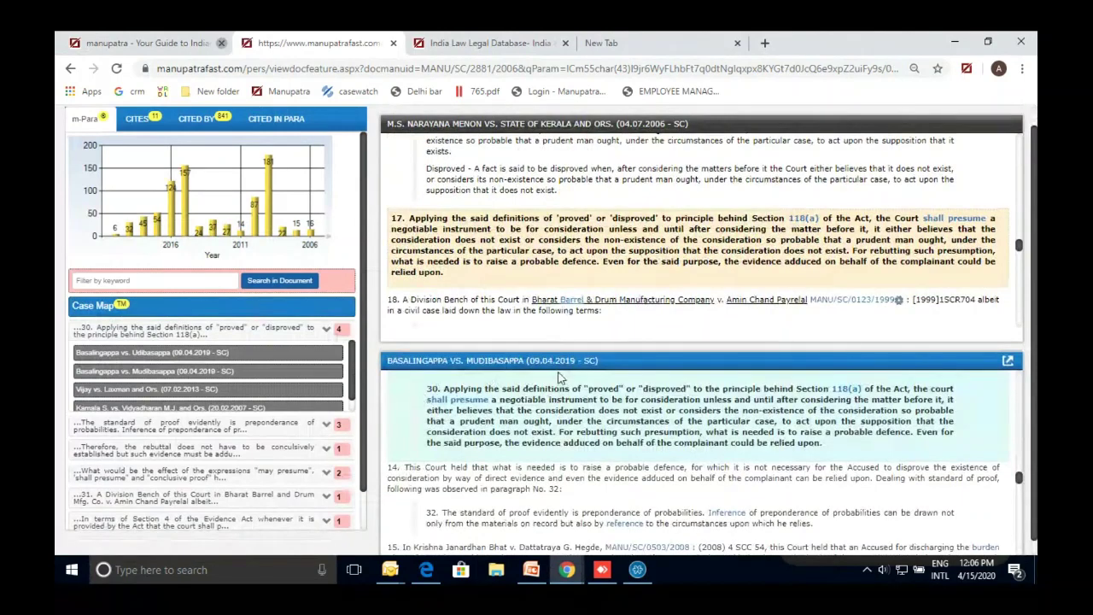
left_click(179, 391)
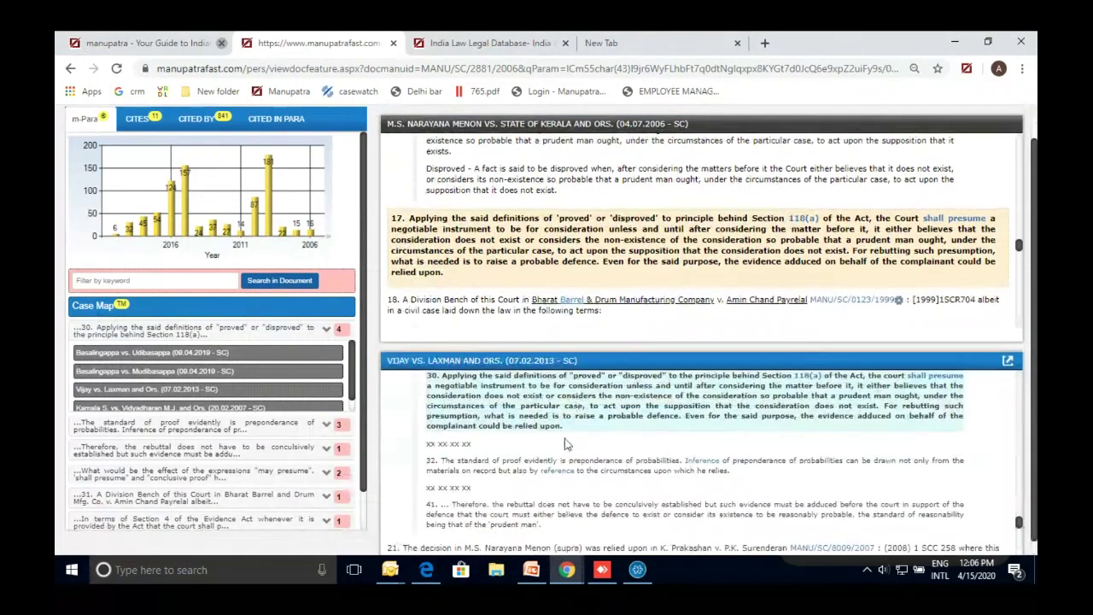
scroll(562, 448, "up", 1)
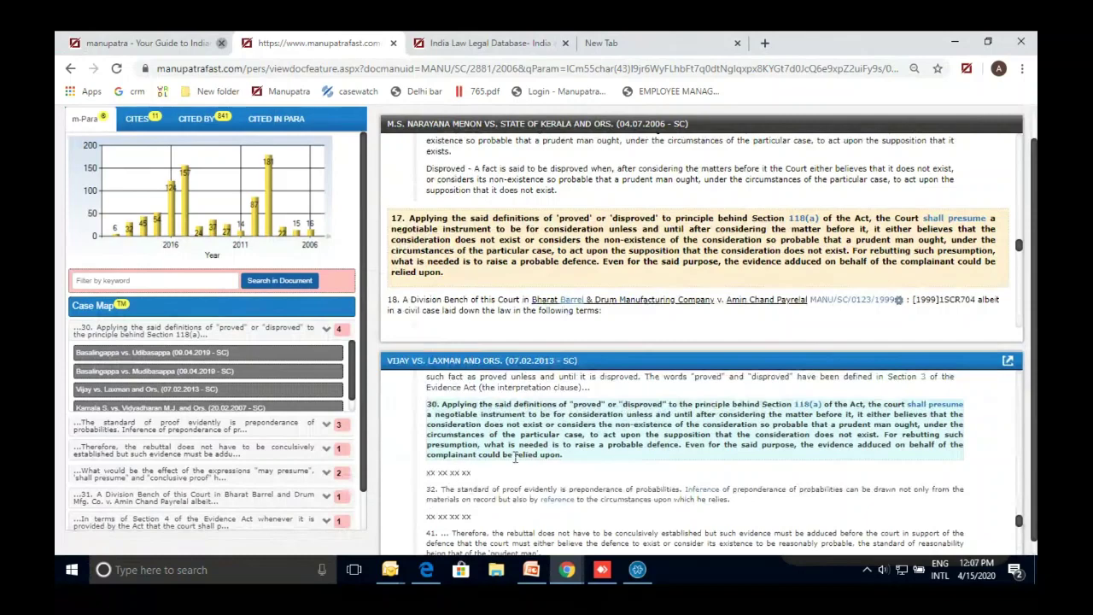
Show the second case quoting the standard-of-proof paragraph, skim its full judgment MANU/SC/0502/2019 in a separate window, then close that window
left_click(329, 430)
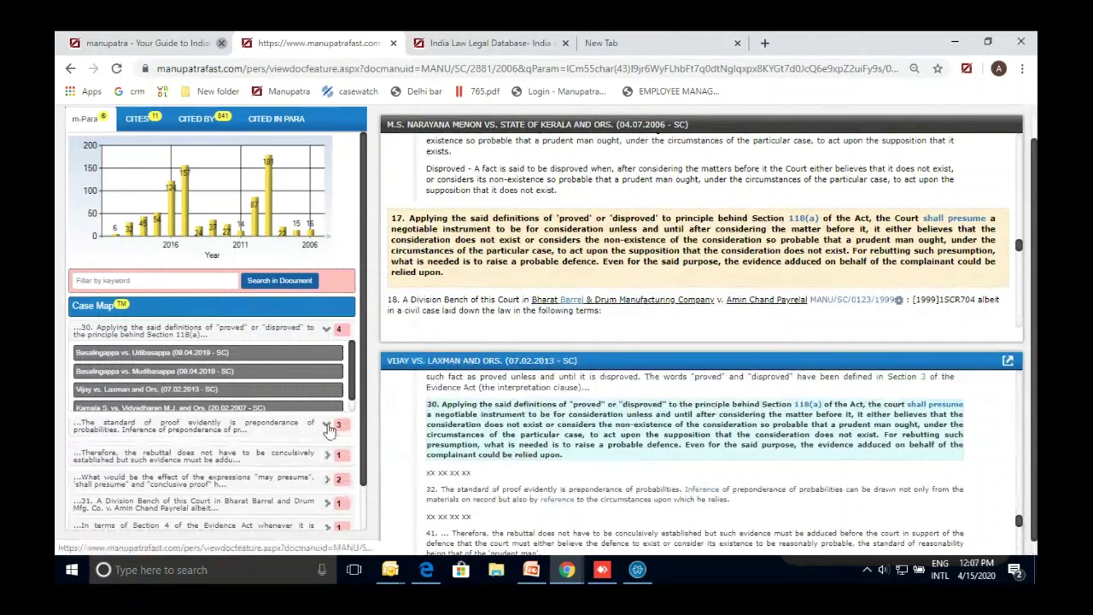
left_click(212, 463)
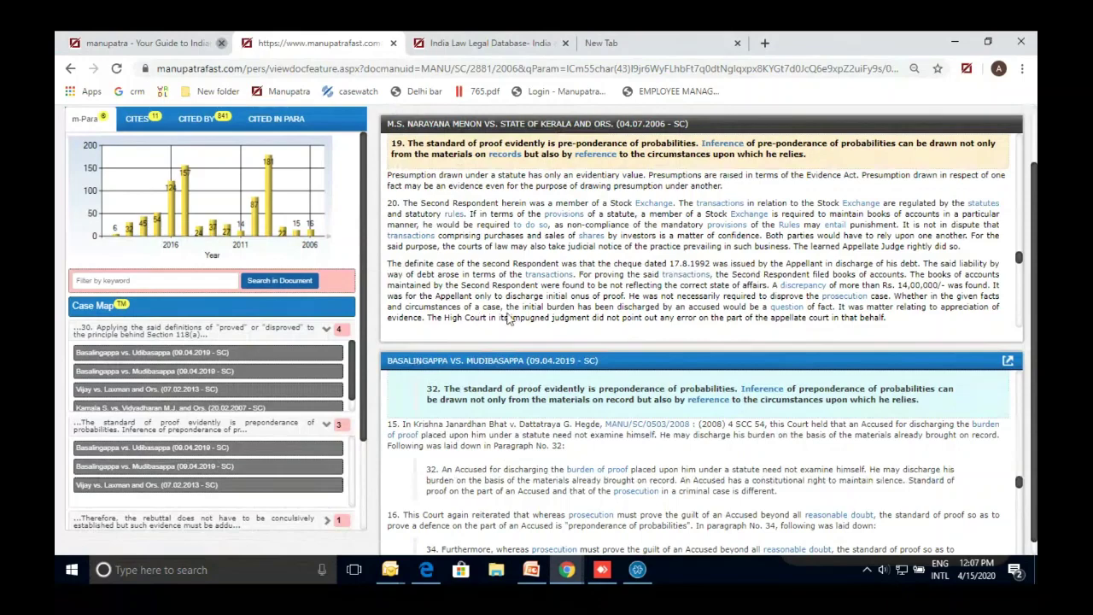
left_click(1008, 362)
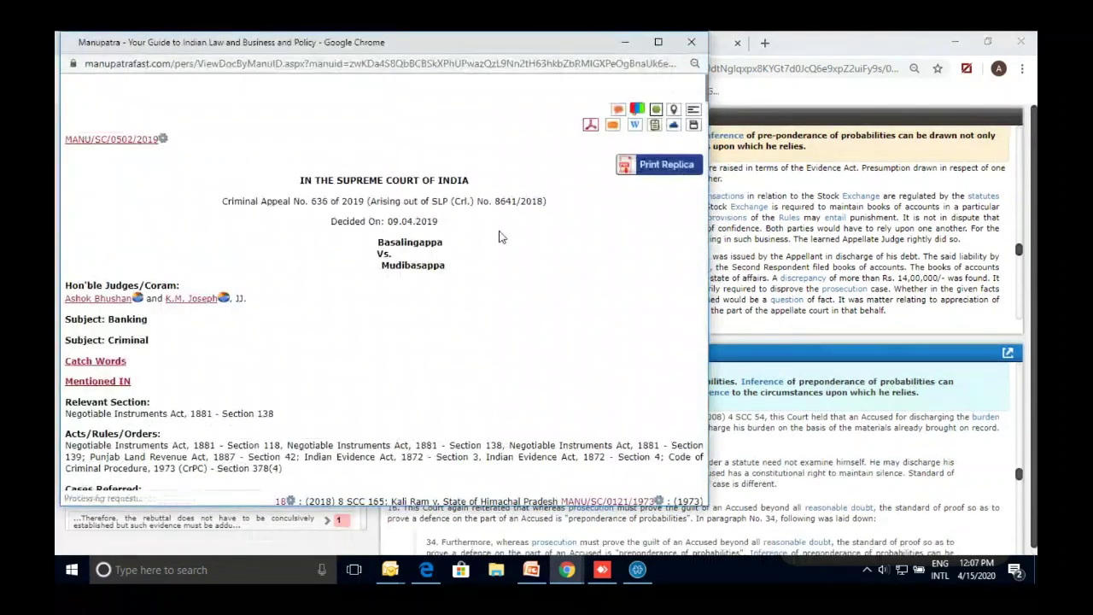
scroll(502, 238, "down", 2)
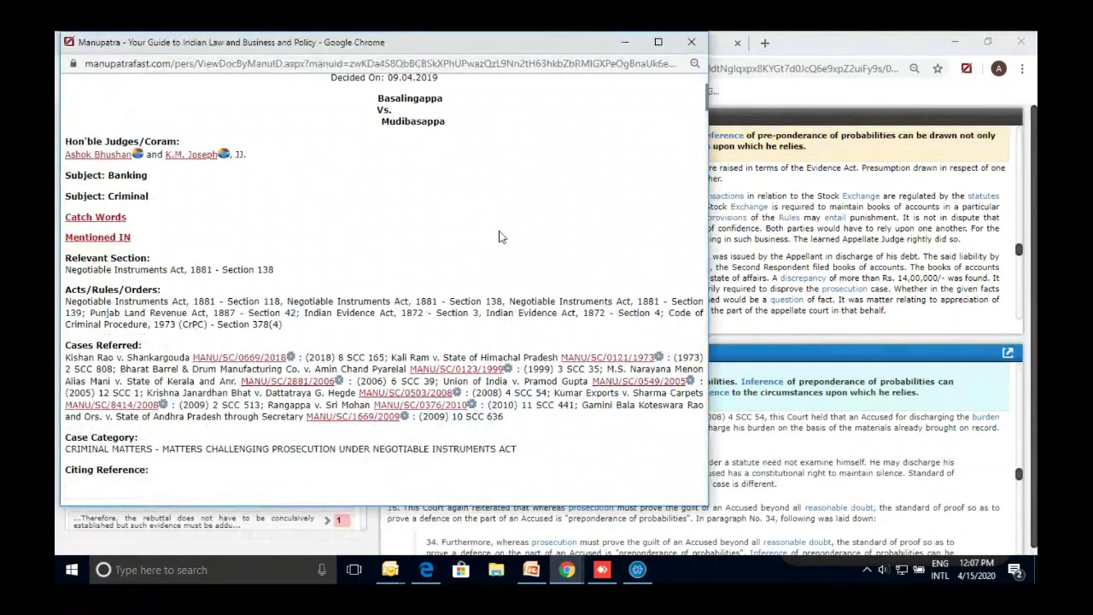
scroll(502, 237, "down", 1)
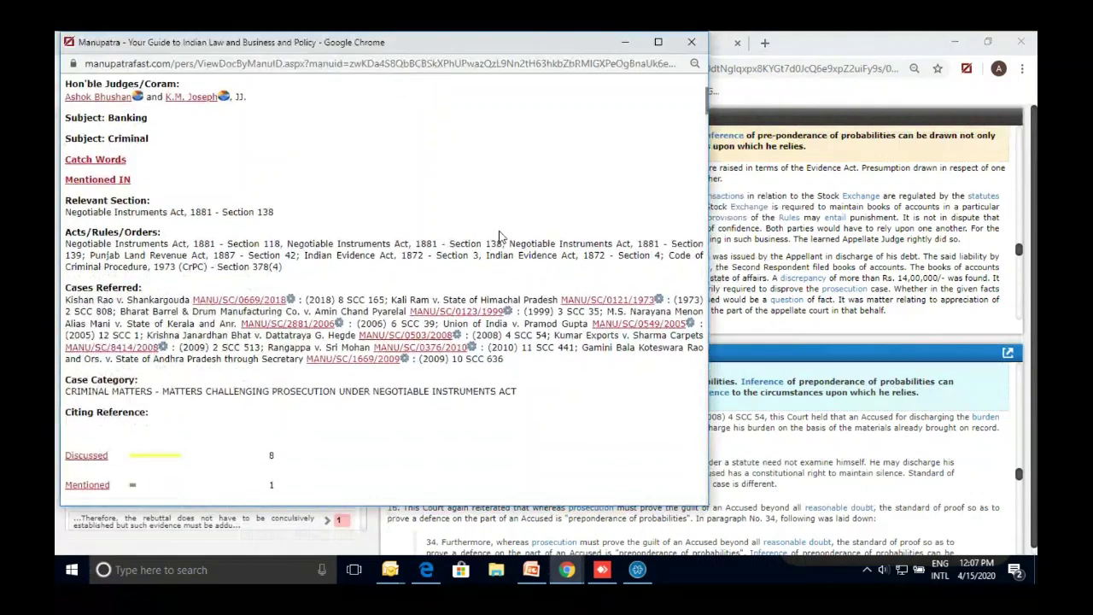
scroll(502, 237, "down", 5)
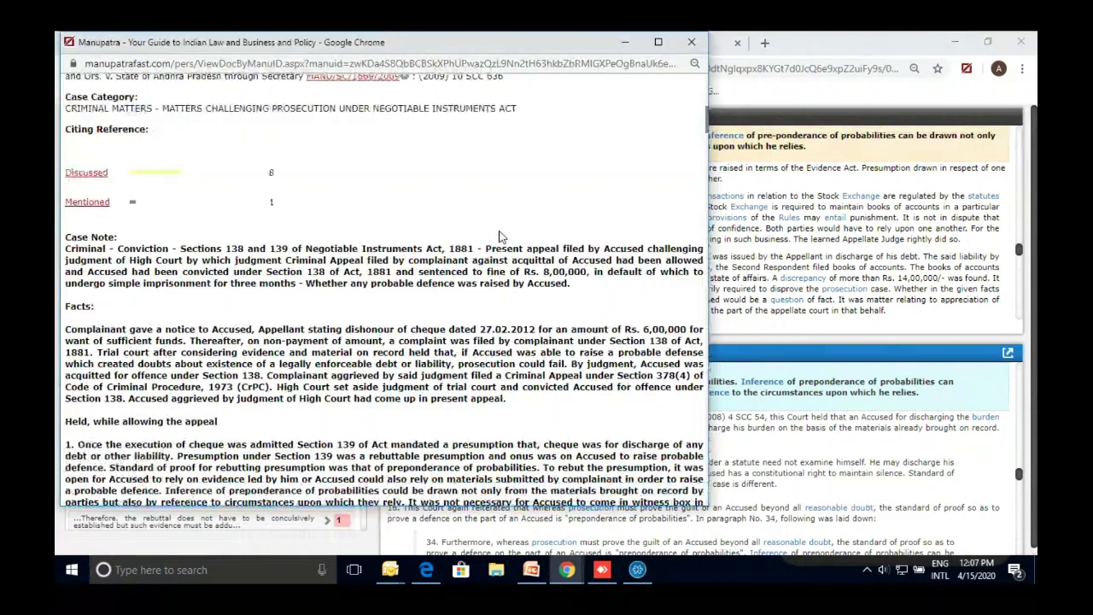
key("ctrl+w")
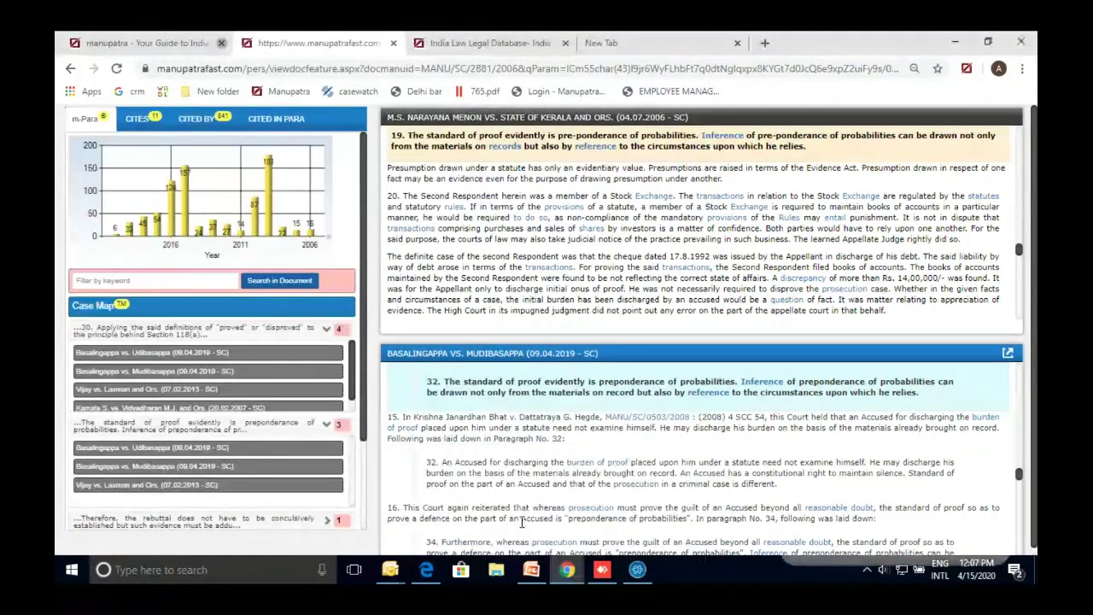
Return to the MANU/SC/2881/2006 judgment window, open its Cited in Para list, and expand the first citing case, MANU/GJ/0626/2020
key("ctrl+shift+Tab")
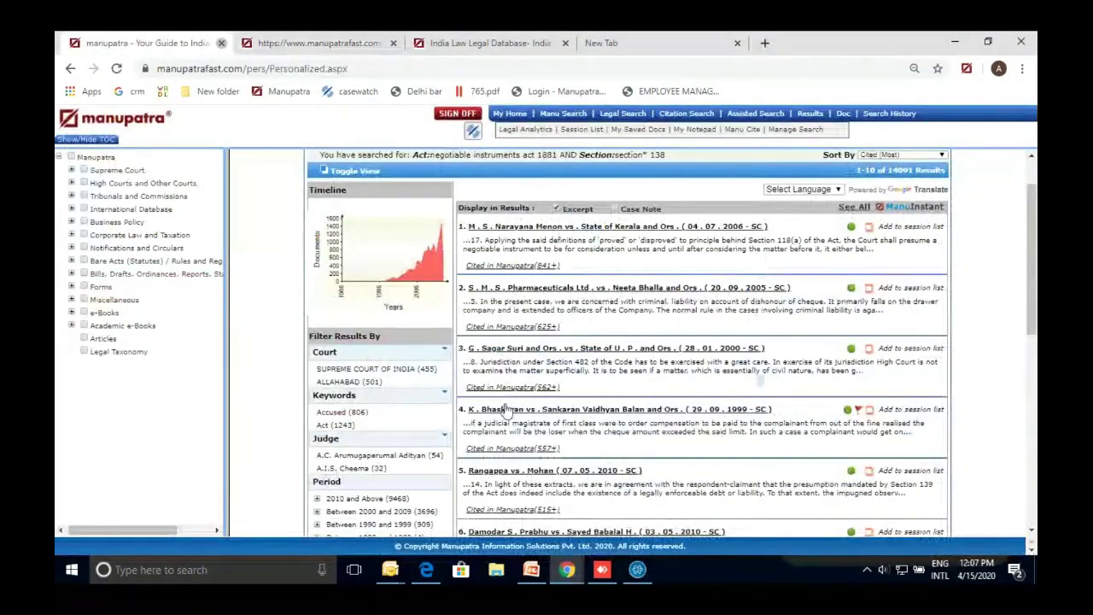
mouse_move(564, 568)
left_click(620, 504)
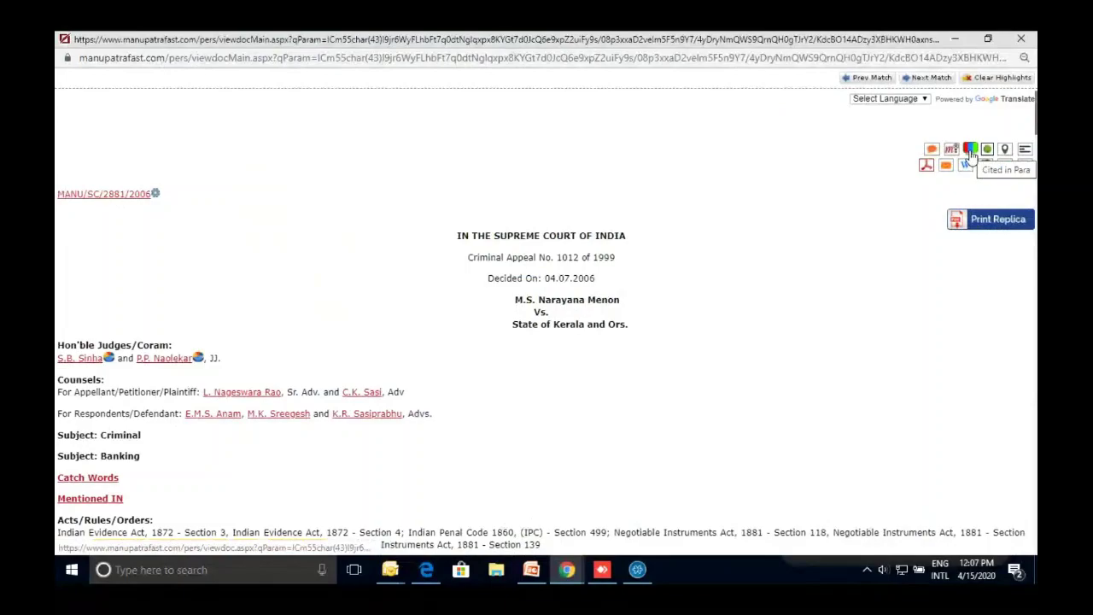
left_click(969, 153)
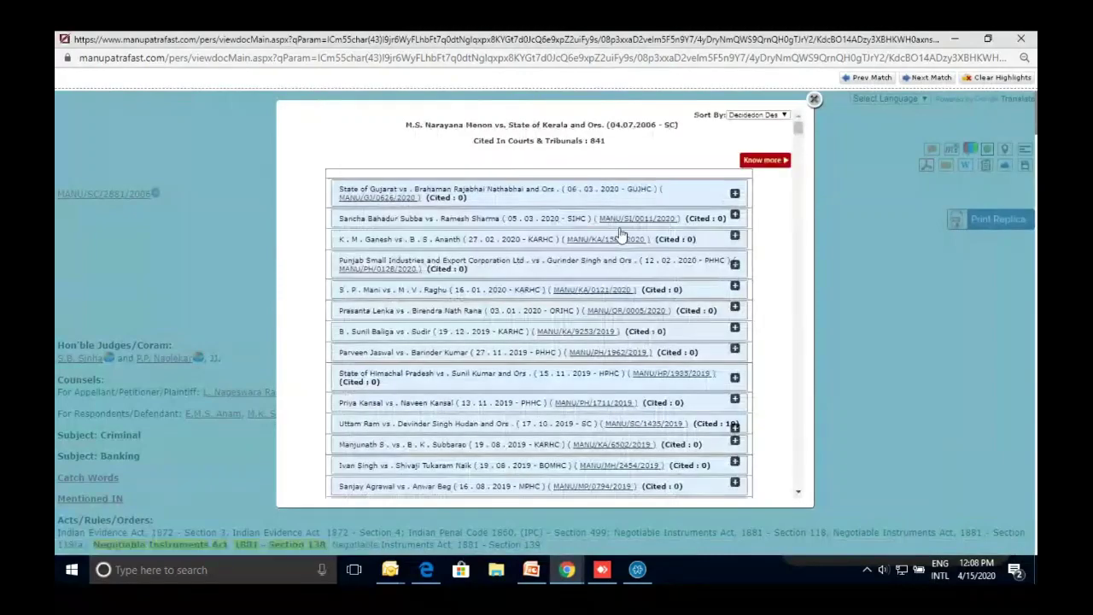
left_click(814, 99)
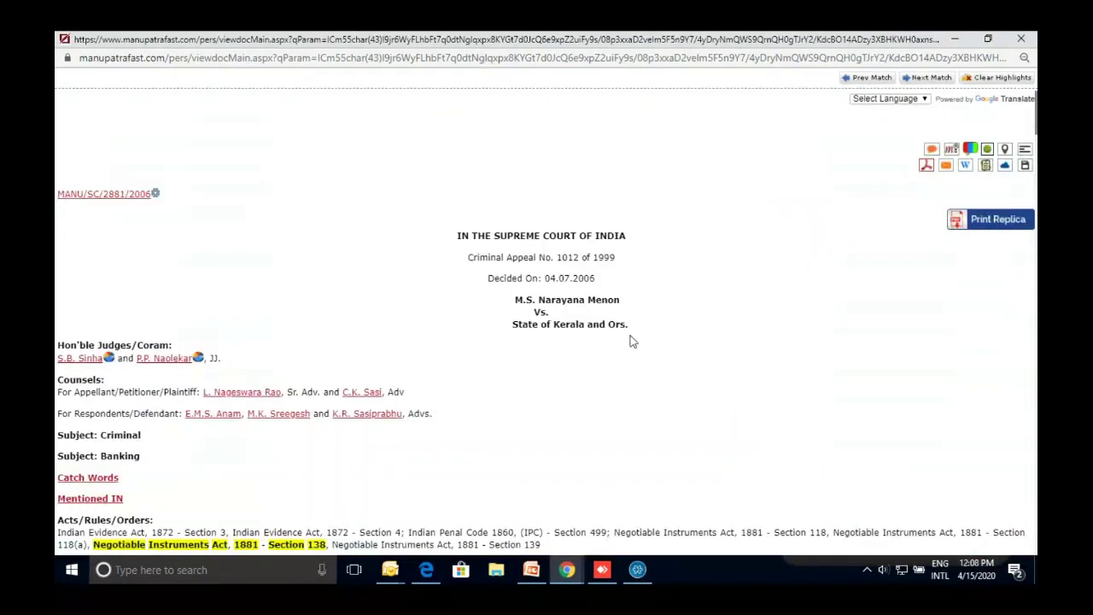
left_click(970, 153)
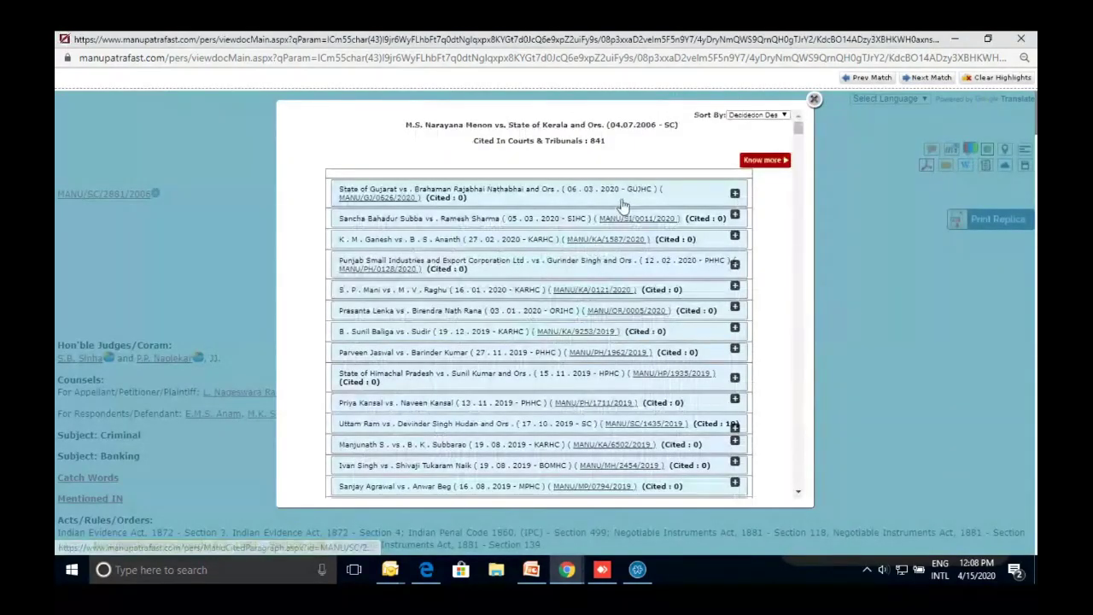
left_click(551, 195)
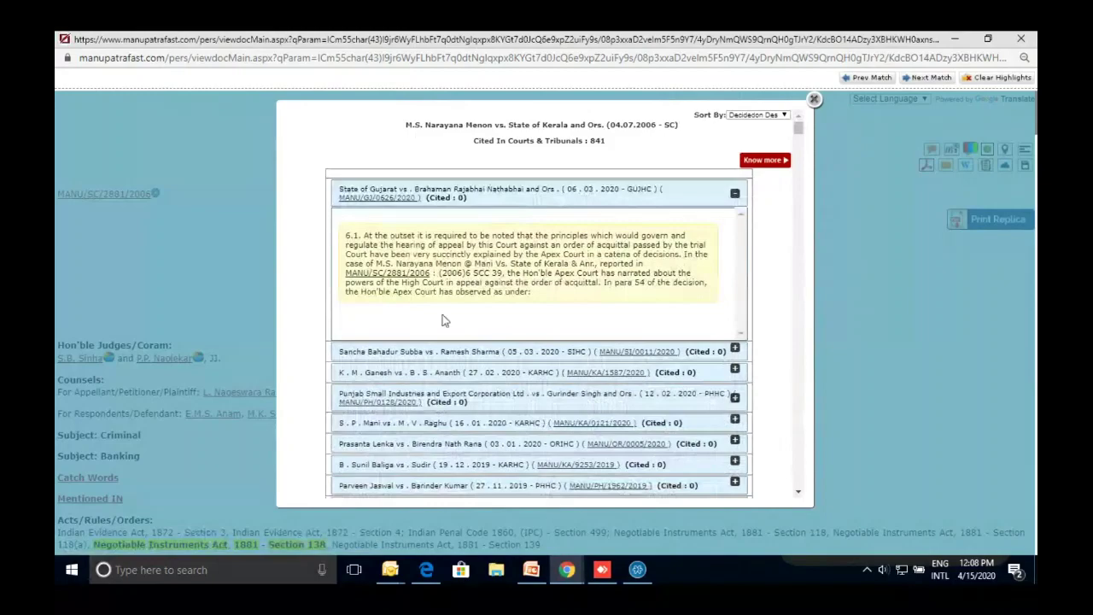
Expand the citing paragraphs of MANU/SI/0011/2020, MANU/KA/1587/2020, MANU/PH/0128/2020 and MANU/KA/9253/2019, and close the citing-case list
left_click(458, 355)
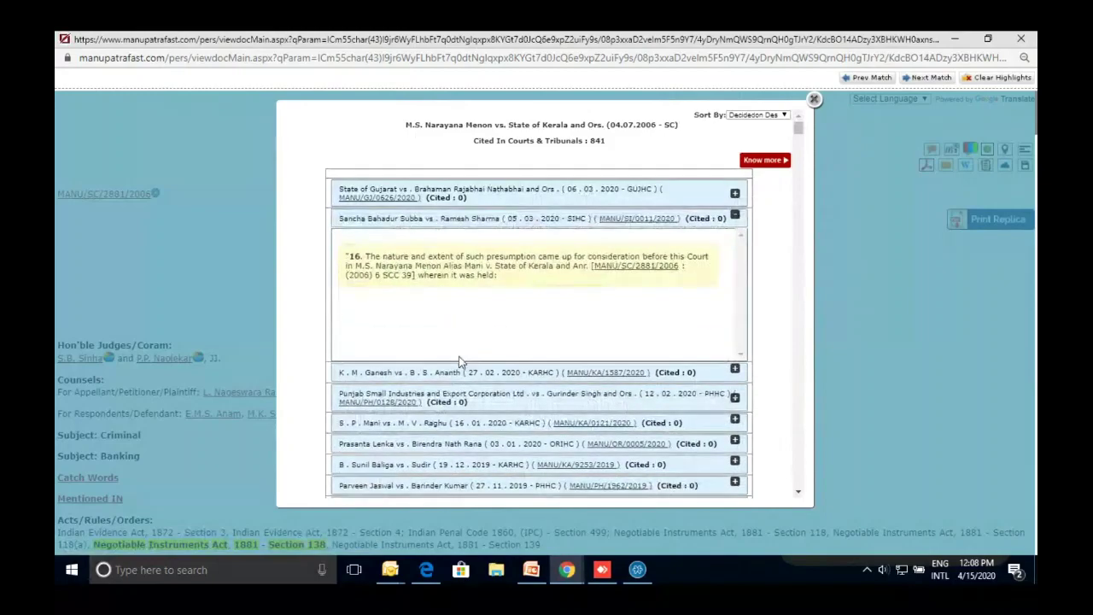
left_click(525, 376)
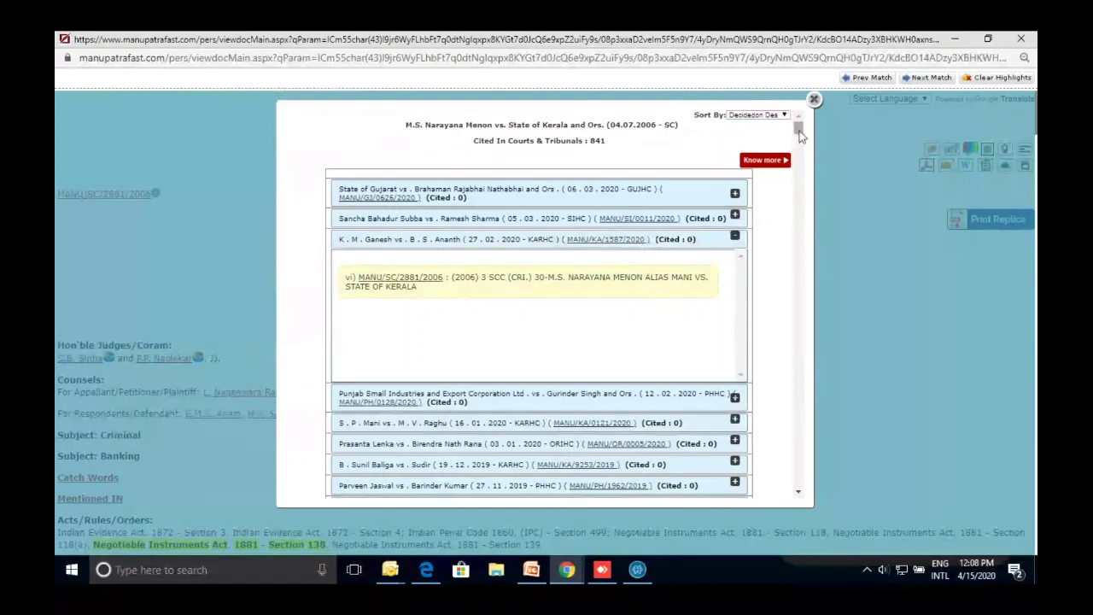
mouse_move(799, 130)
left_mouse_down()
mouse_move(799, 175)
mouse_move(798, 128)
left_mouse_up()
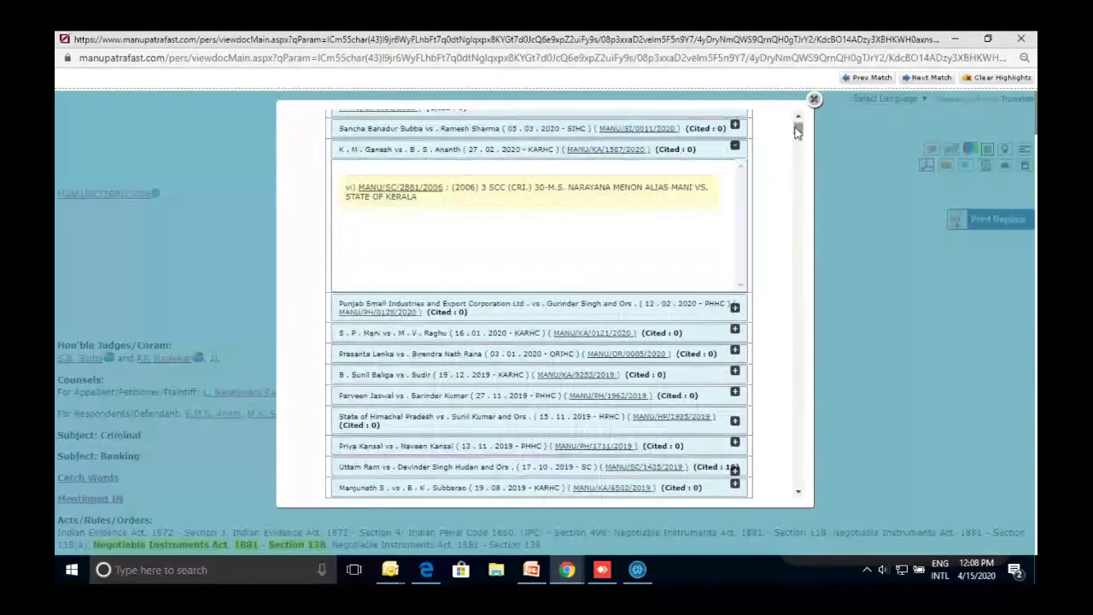
left_click(502, 311)
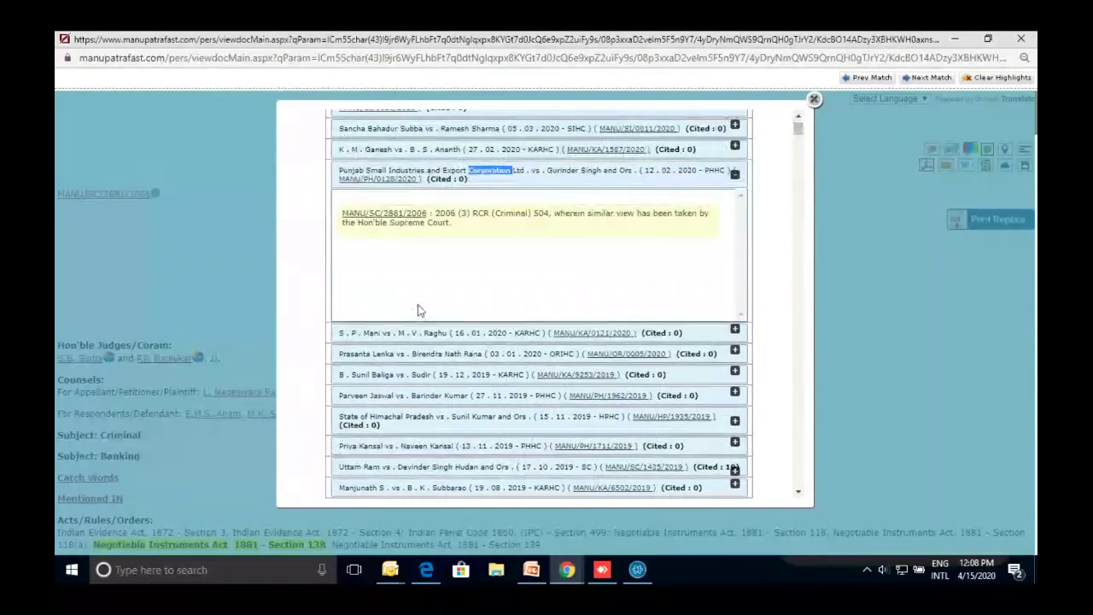
left_click(457, 374)
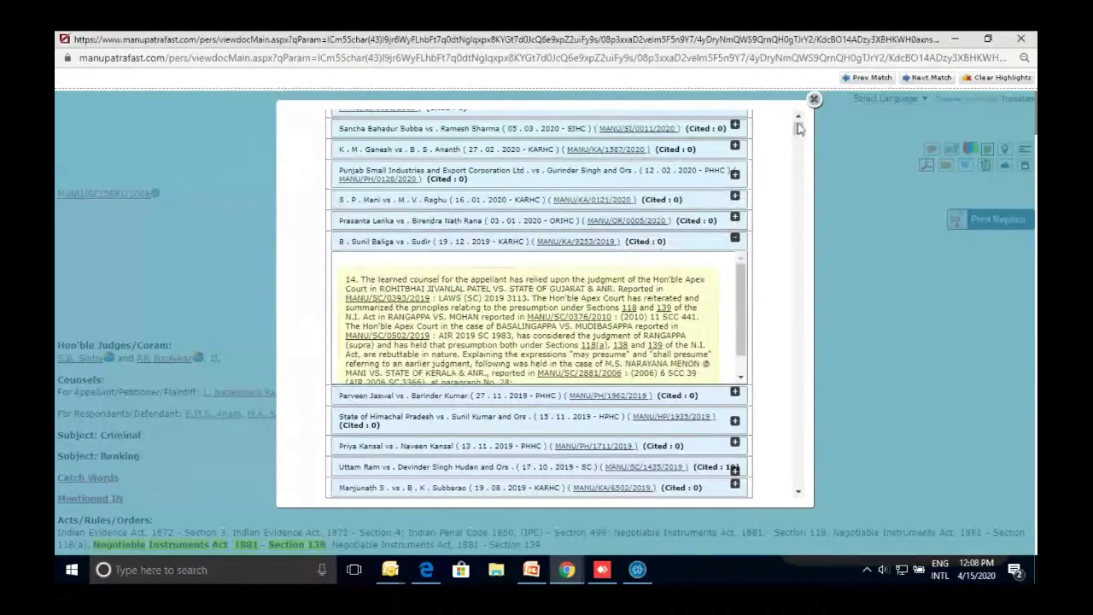
scroll(855, 123, "up", 1)
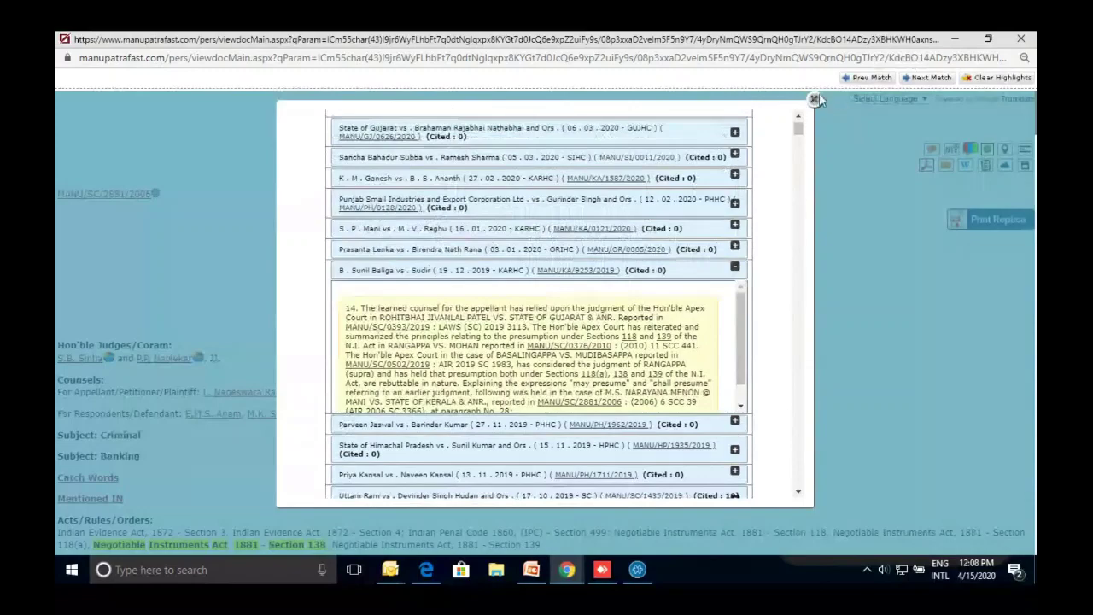
scroll(589, 301, "up", 1)
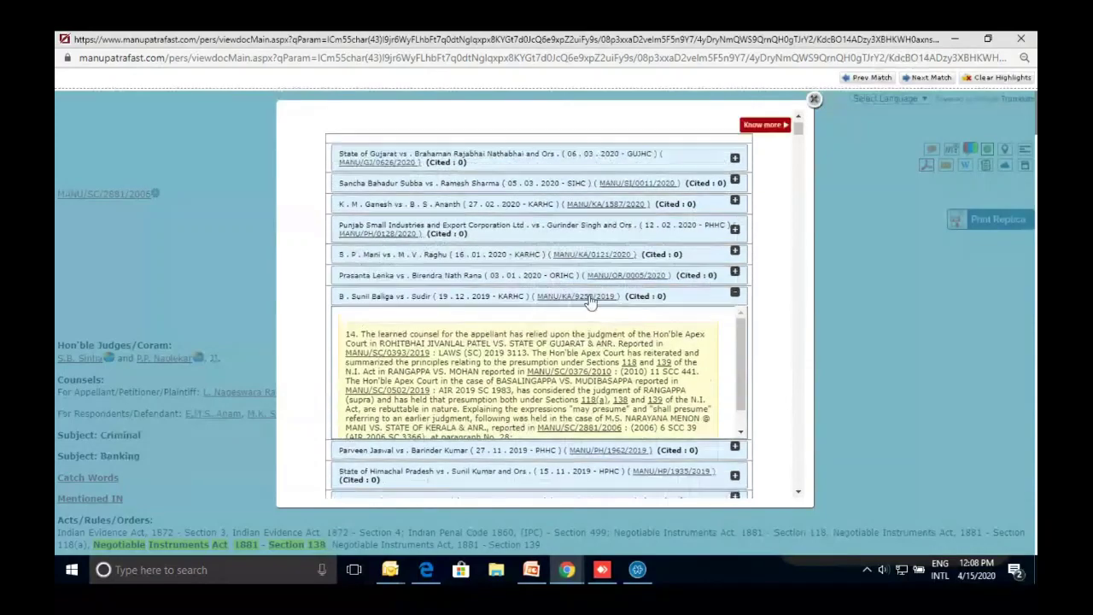
scroll(589, 301, "up", 2)
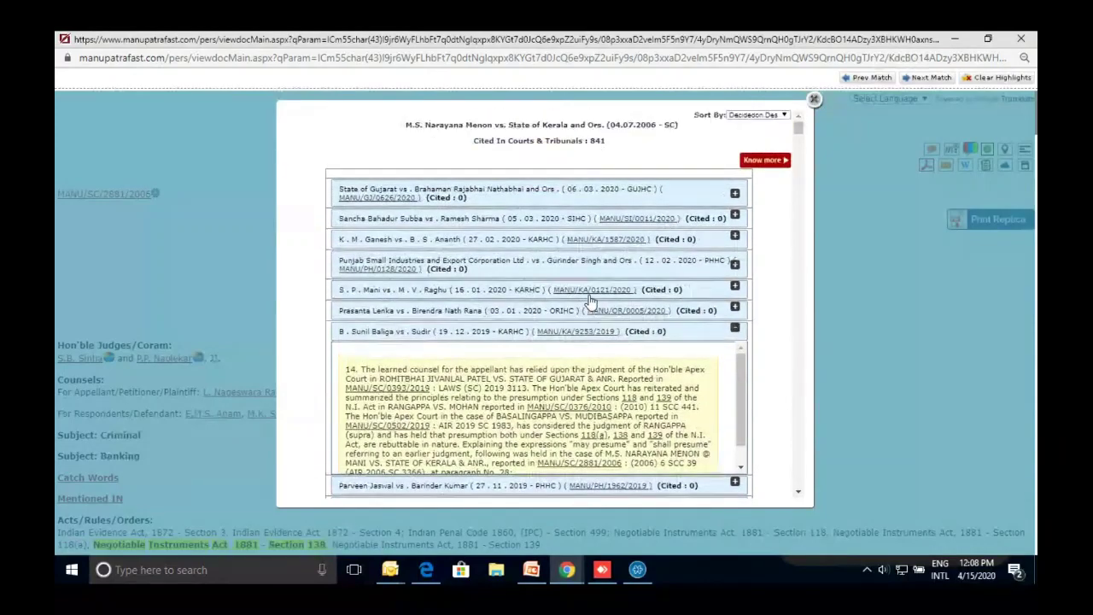
left_click(816, 99)
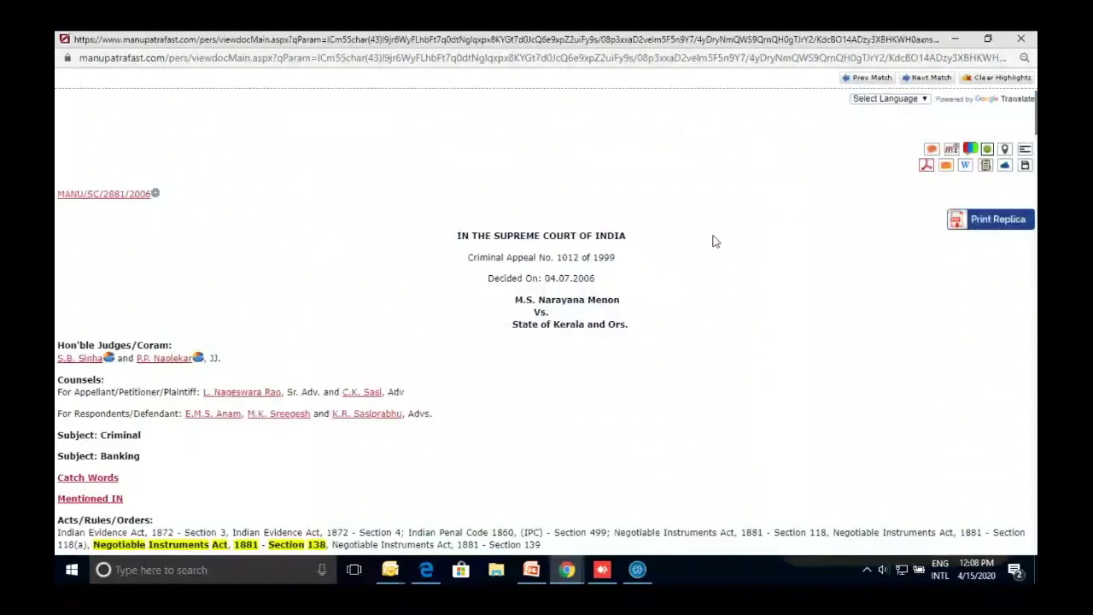
Skim the MANU/SC/2881/2006 judgment, highlight the text of paragraphs 2 to 4, and return to the beginning of the document
scroll(716, 242, "down", 1)
scroll(715, 242, "down", 3)
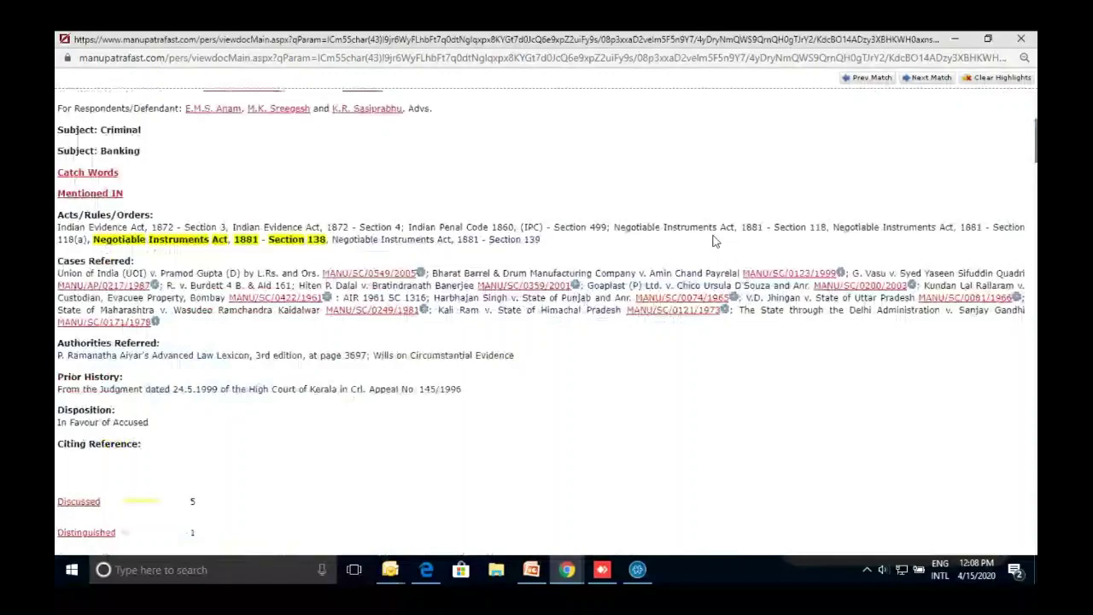
scroll(208, 329, "down", 10)
left_click(209, 329, "shift")
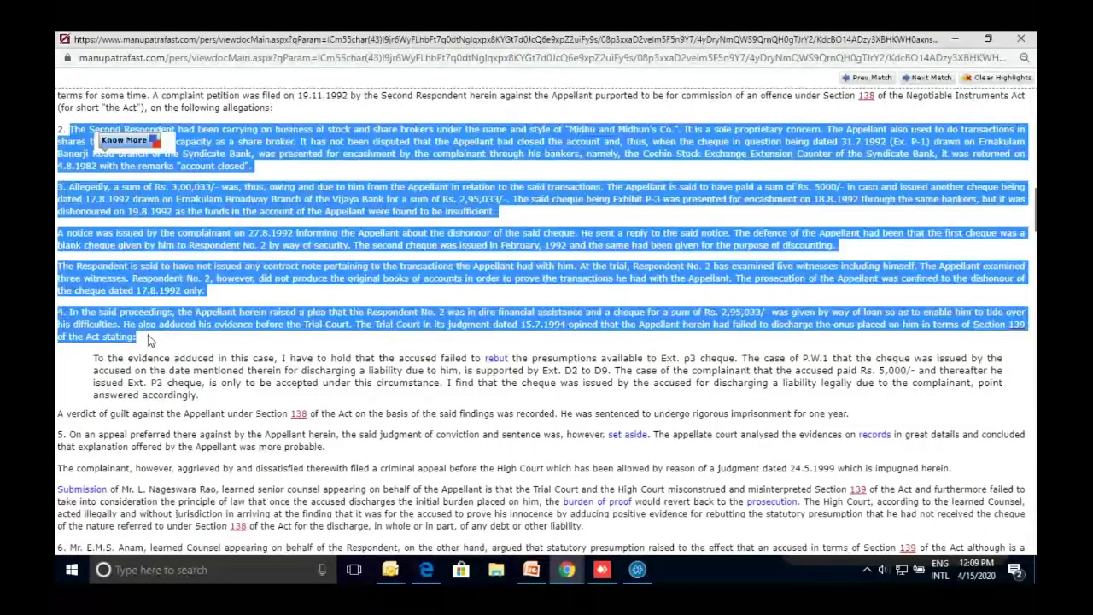
scroll(367, 272, "up", 1)
key("Home")
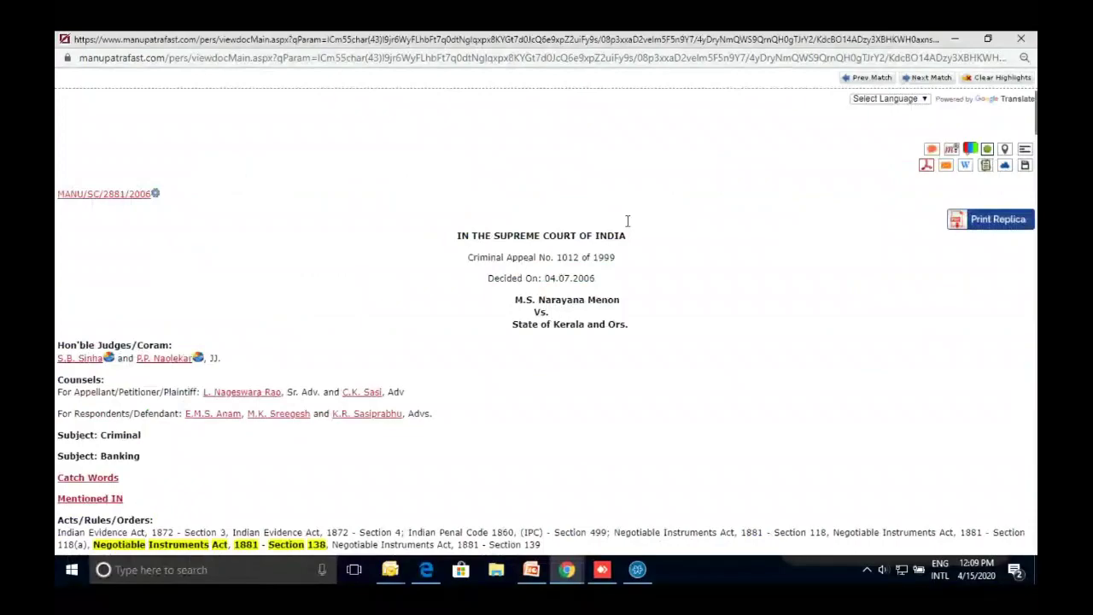
Open the judgment's Authority Check timeline in a maximized window and filter the citing references by Relied On and by Distinguished
left_click(987, 149)
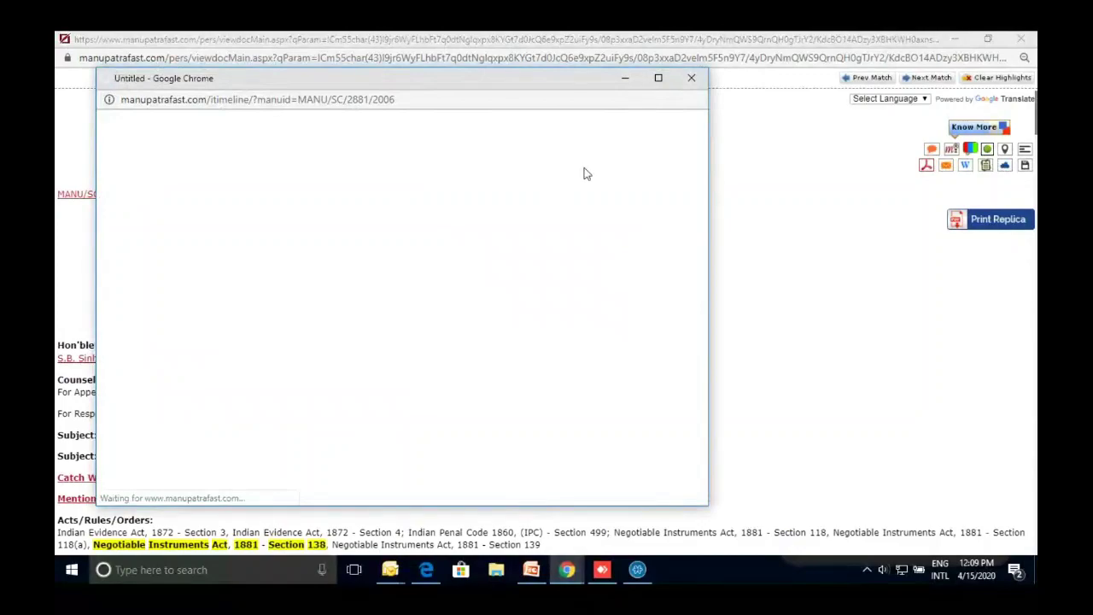
left_click(658, 79)
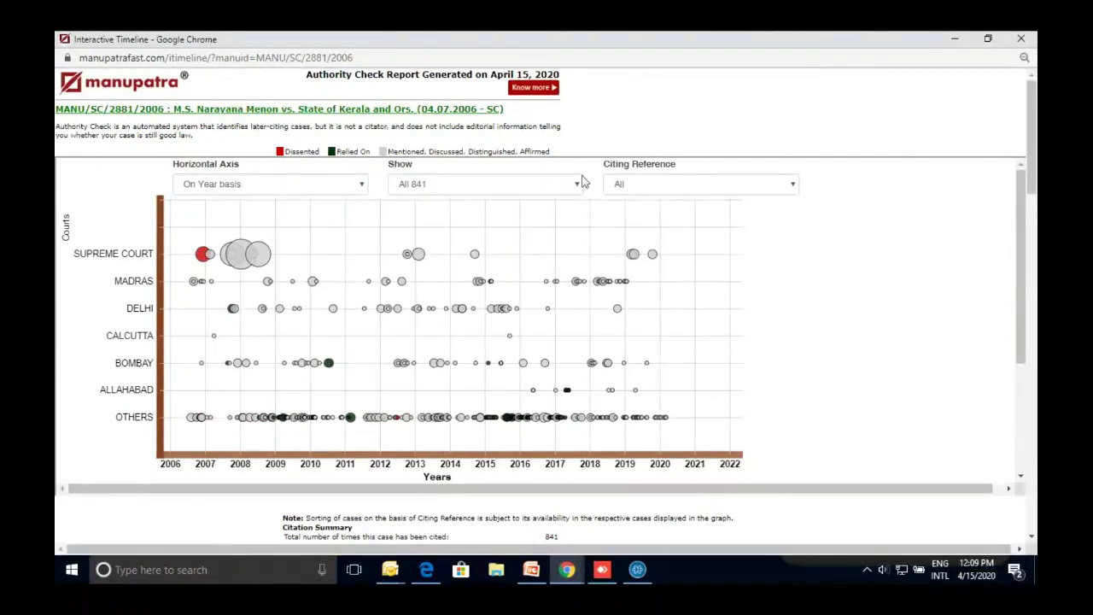
left_click(642, 186)
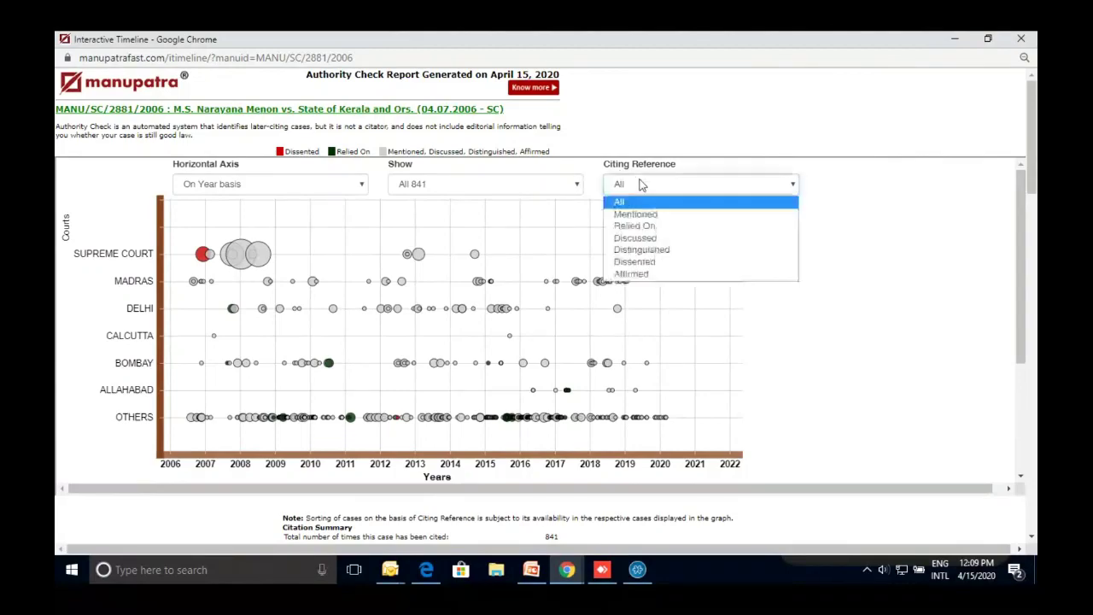
left_click(667, 229)
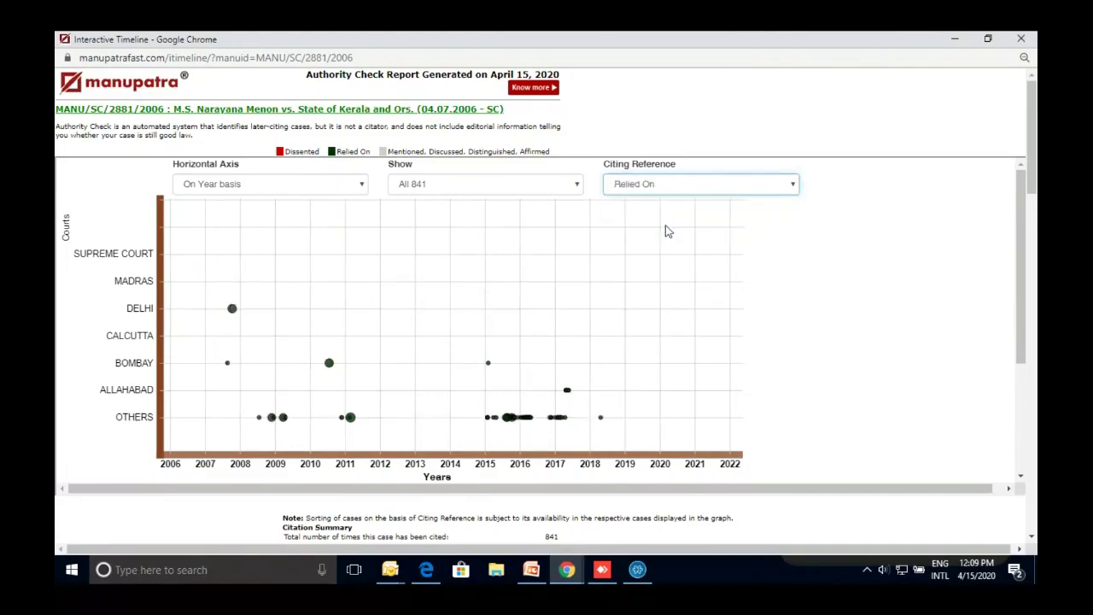
left_click(700, 190)
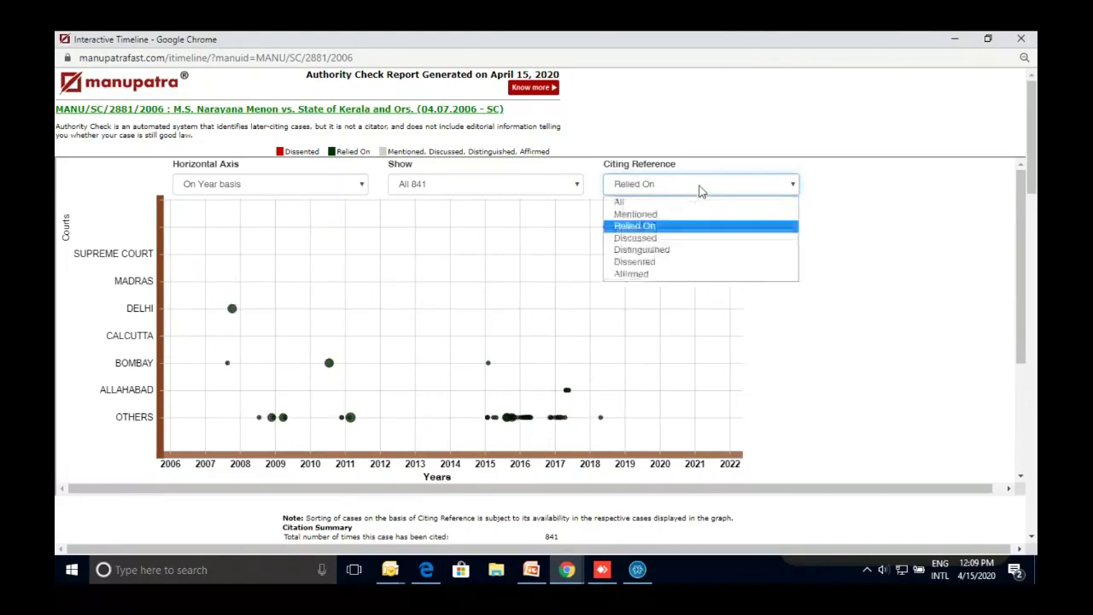
left_click(673, 250)
Filter the timeline by Dissented, inspect the plotted dissenting cases, compare with the Affirmed filter, and close the timeline window
left_click(675, 191)
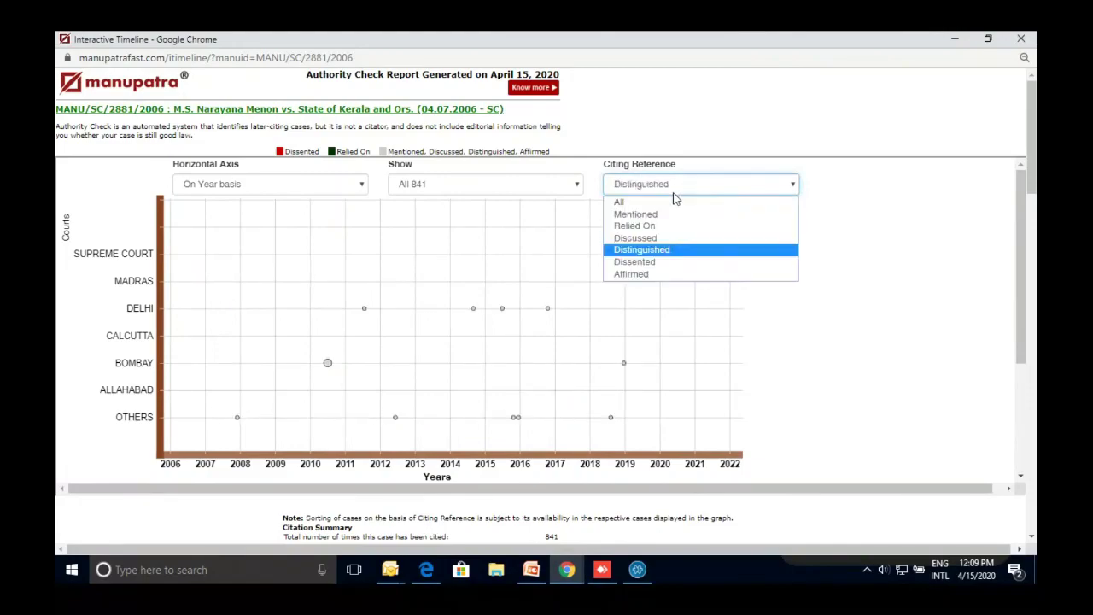
left_click(652, 263)
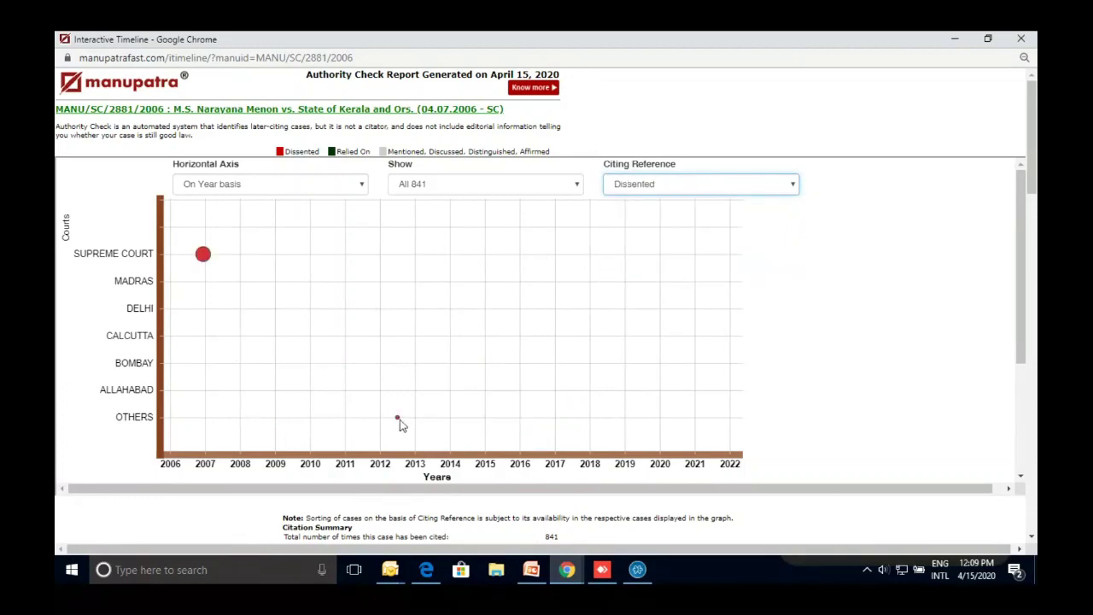
mouse_move(398, 419)
mouse_move(202, 259)
left_click(674, 191)
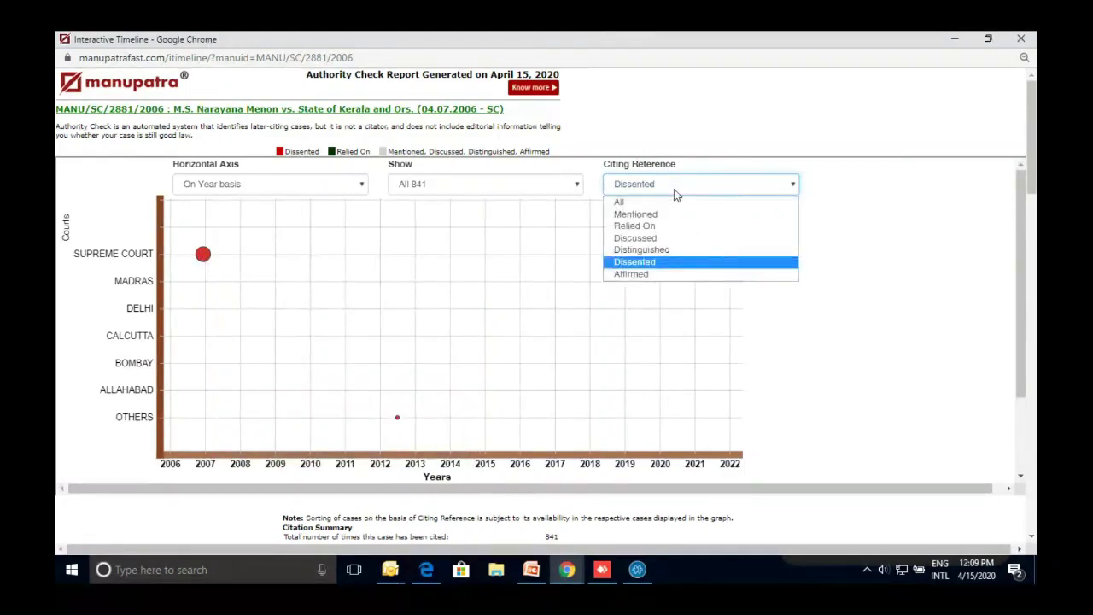
left_click(662, 276)
left_click(720, 191)
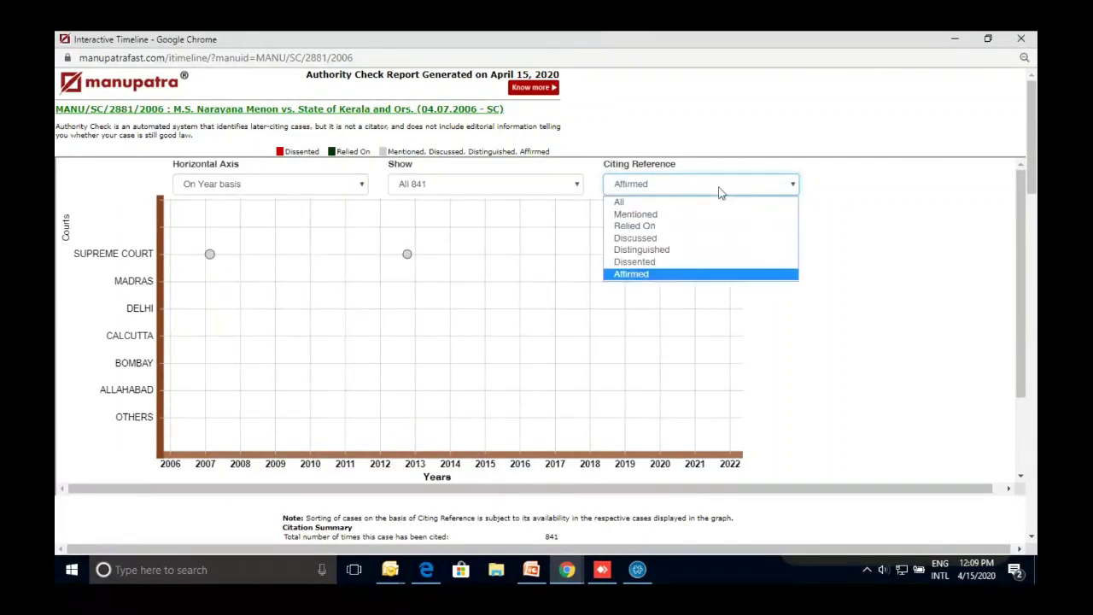
left_click(682, 262)
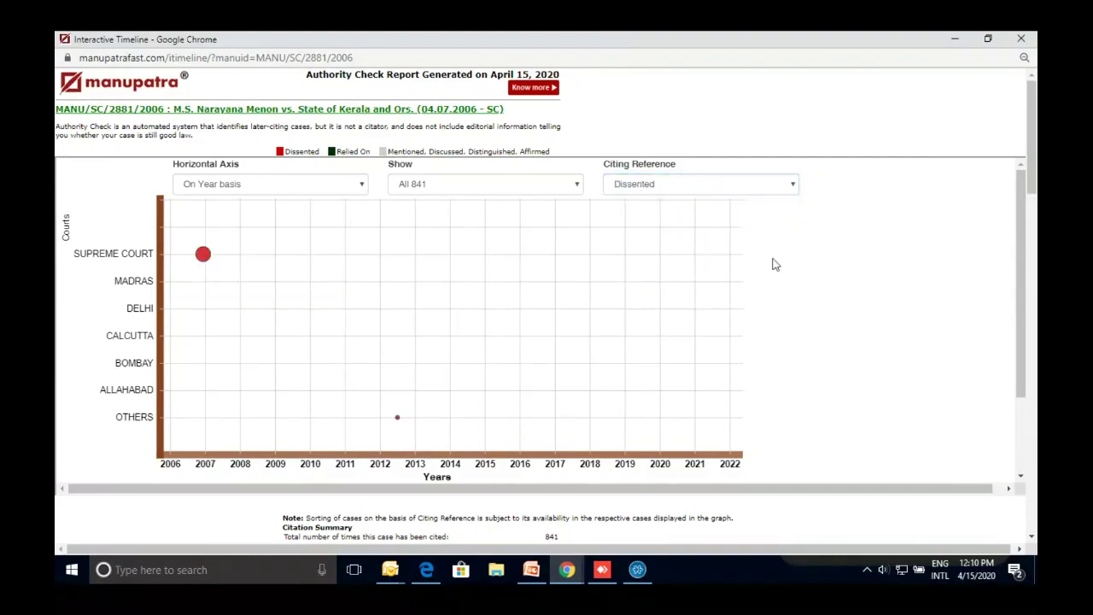
left_click(1021, 39)
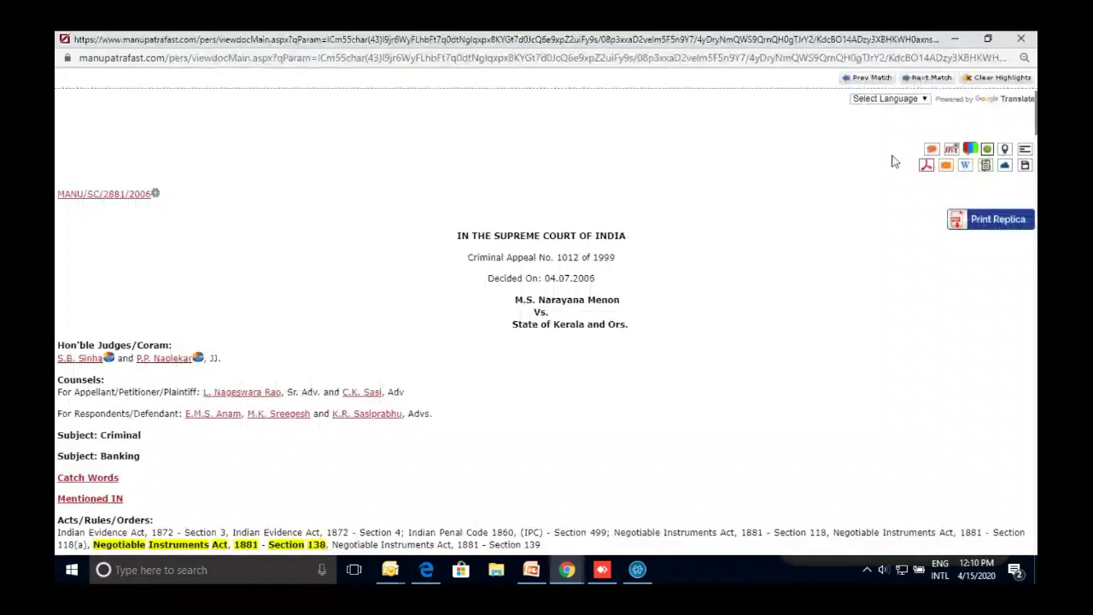
Open the Case Map of MANU/SC/2881/2006 and enable Adobe Flash Player so the map can load
left_click(1005, 150)
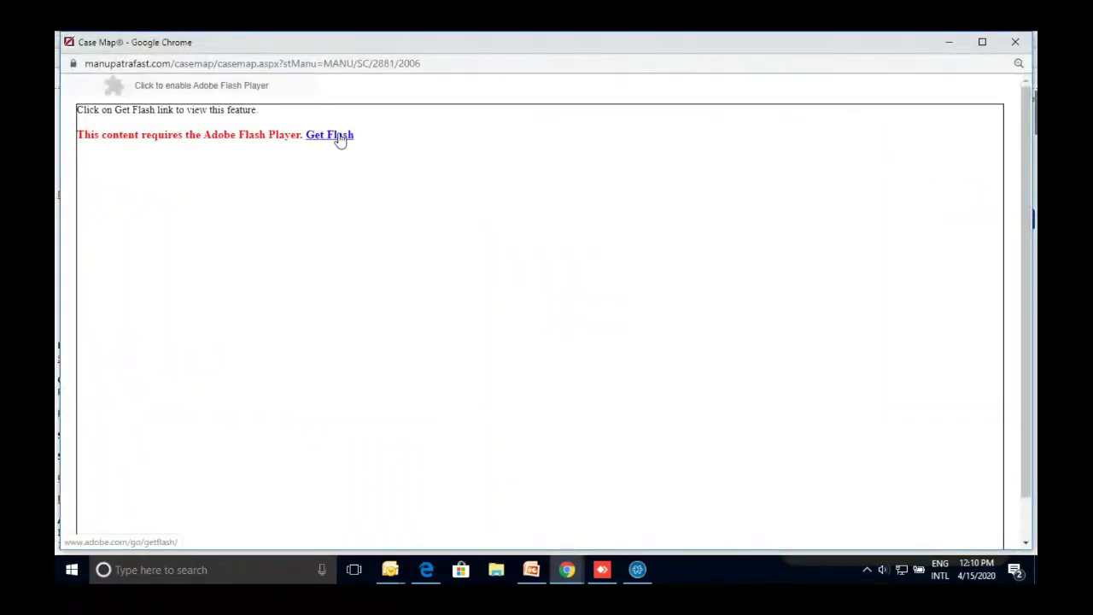
left_click(339, 137)
left_click(206, 145)
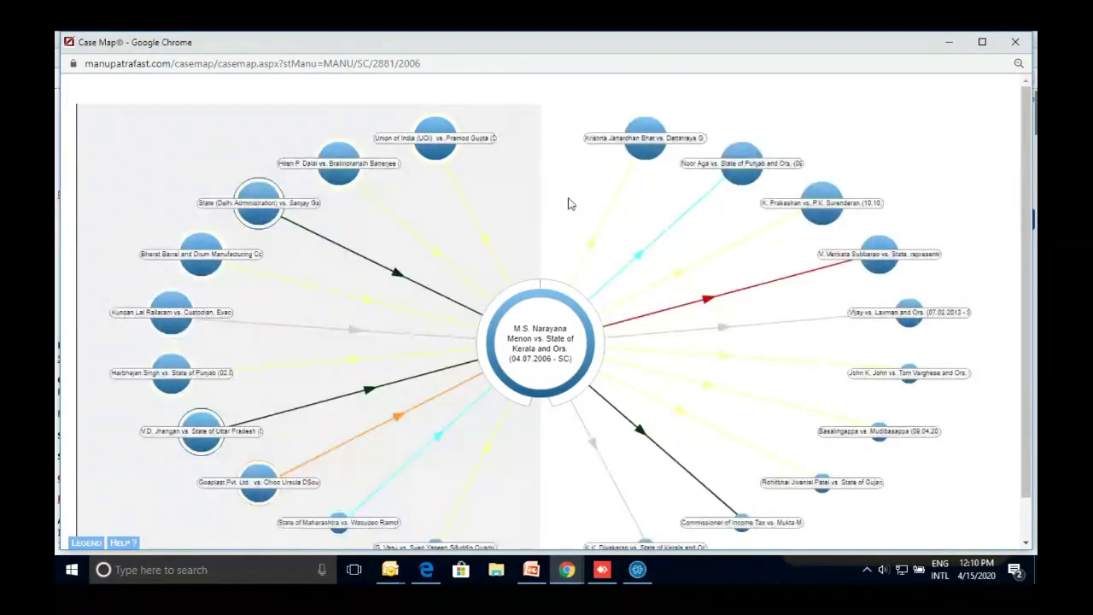
Examine the central judgment's summary in the Case Map and the treatment labels on the arrows from the cases it refers to
left_click(556, 325)
left_click(519, 203)
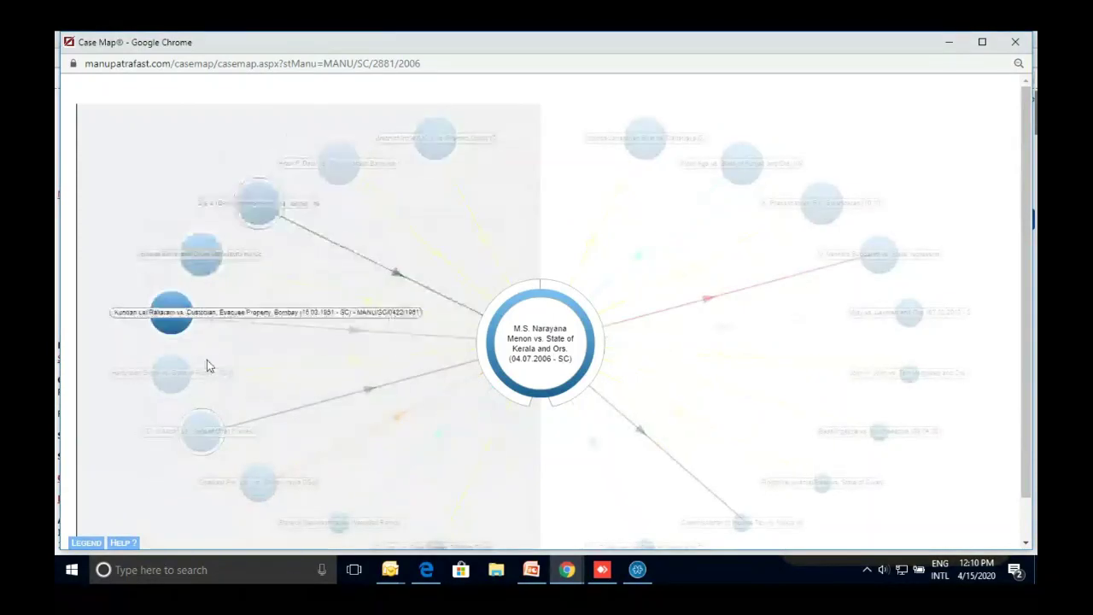
left_click(513, 365)
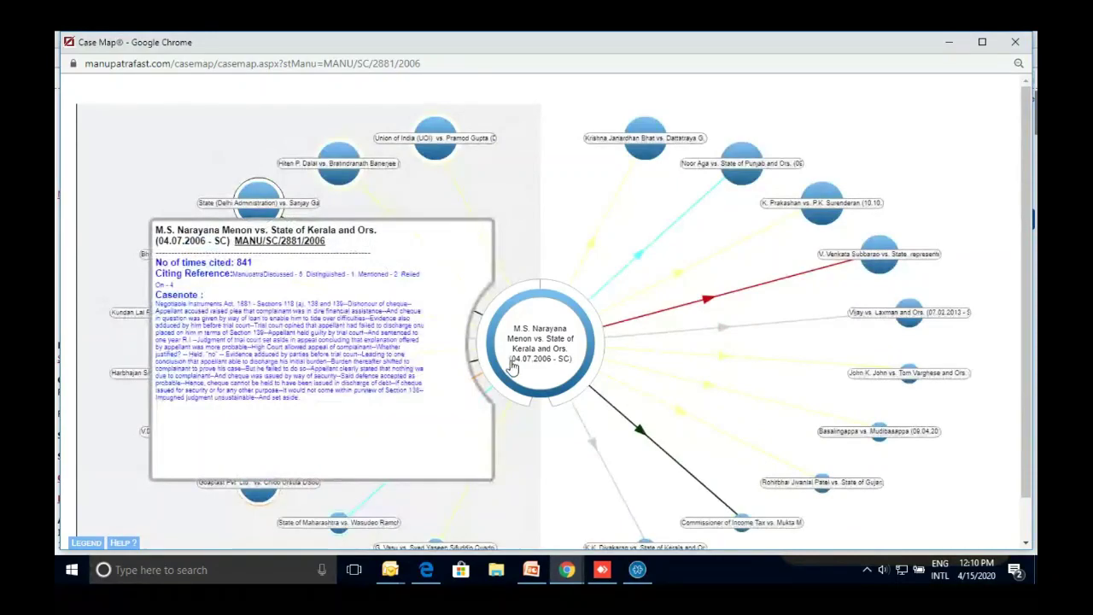
left_click(537, 225)
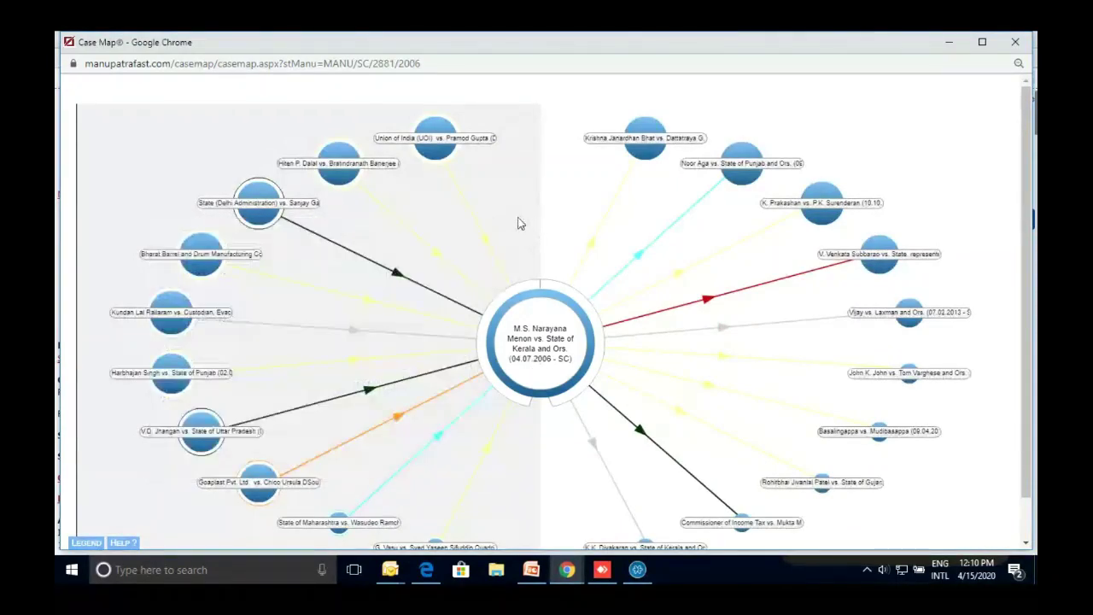
left_click(516, 288)
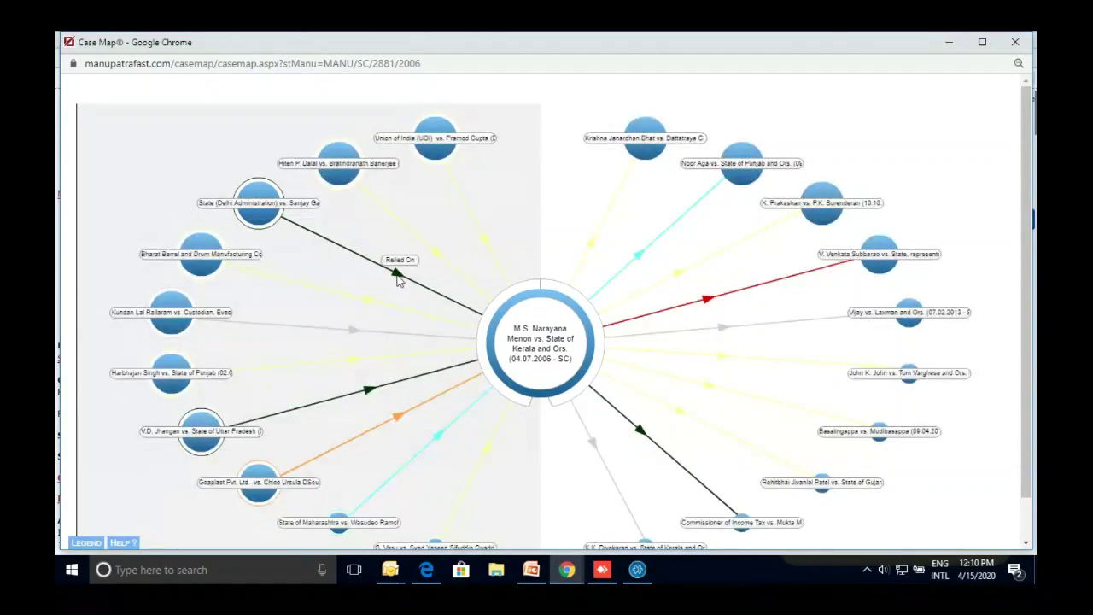
mouse_move(512, 327)
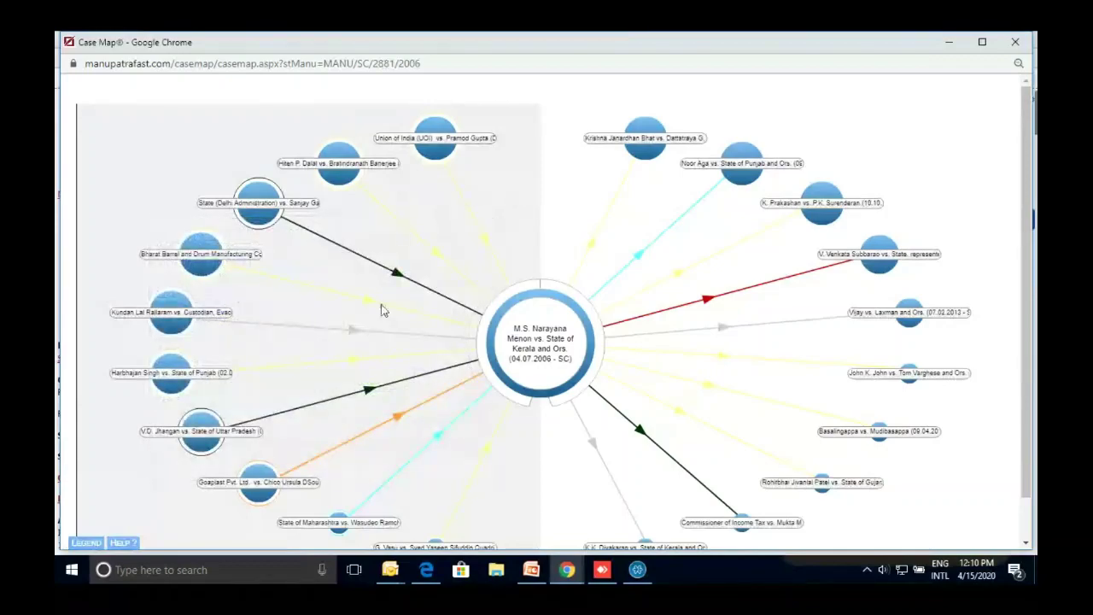
mouse_move(405, 420)
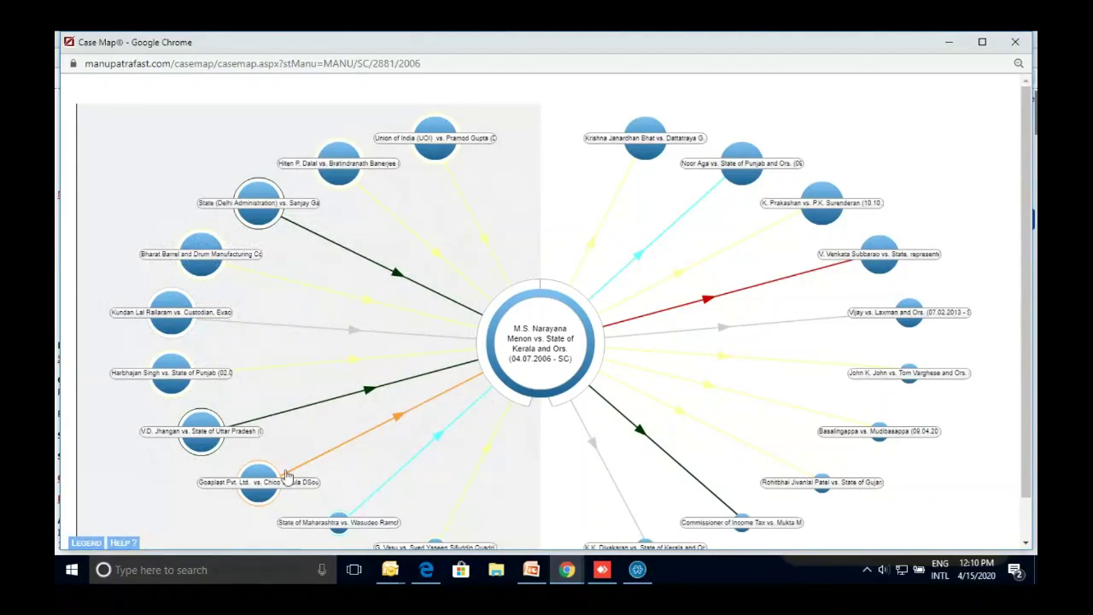
mouse_move(541, 367)
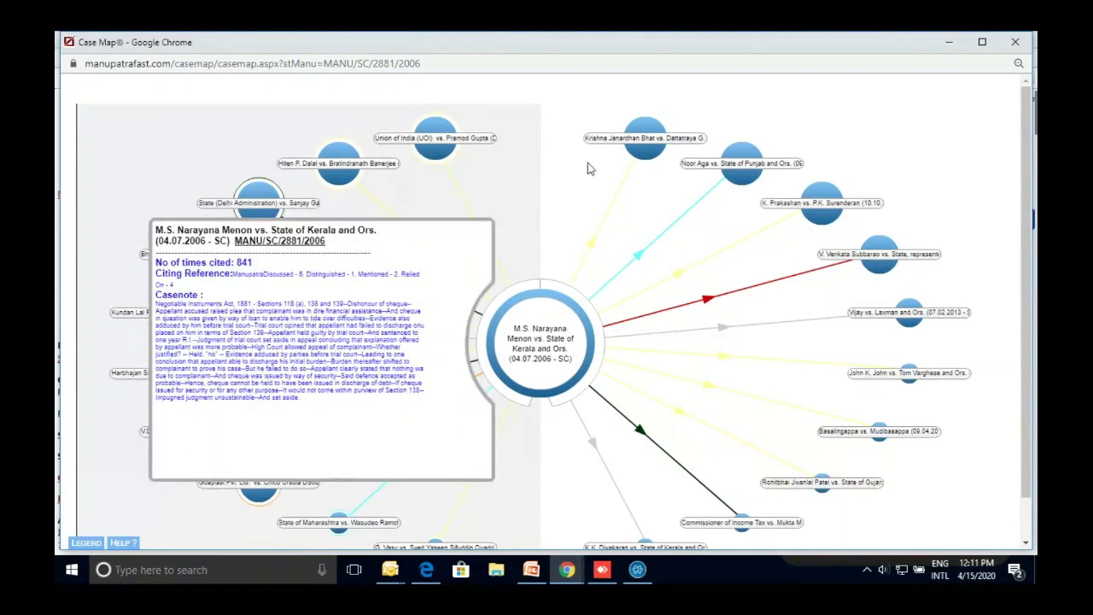
Examine the arrows to the later citing cases and the links of the 09.04.2019 case MANU/SC/0502/2019 and the 11.01.2008 case
mouse_move(711, 305)
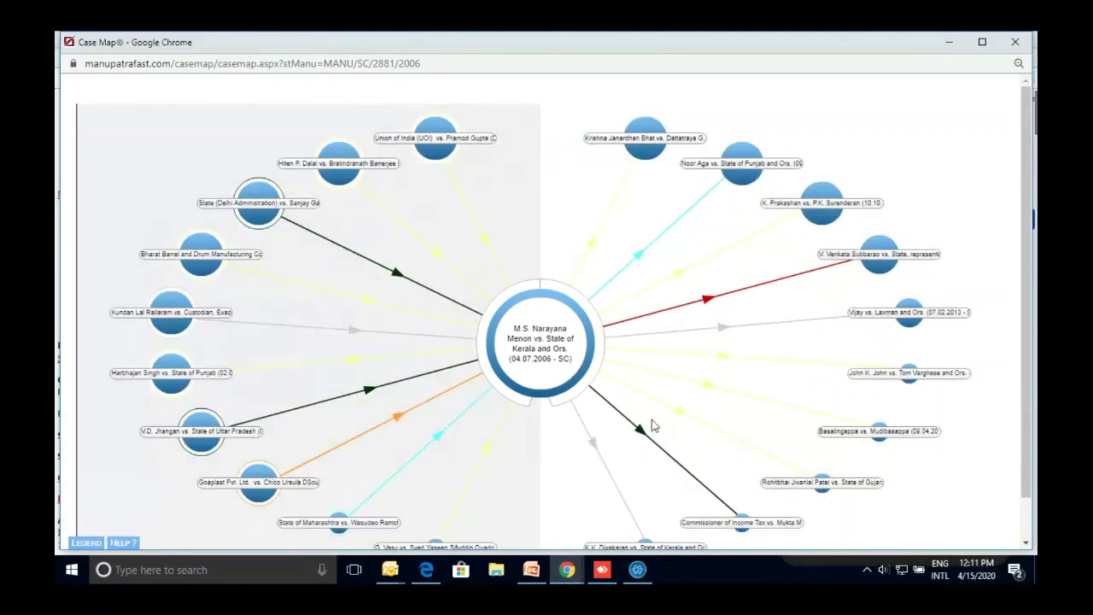
mouse_move(642, 434)
mouse_move(705, 390)
mouse_move(888, 440)
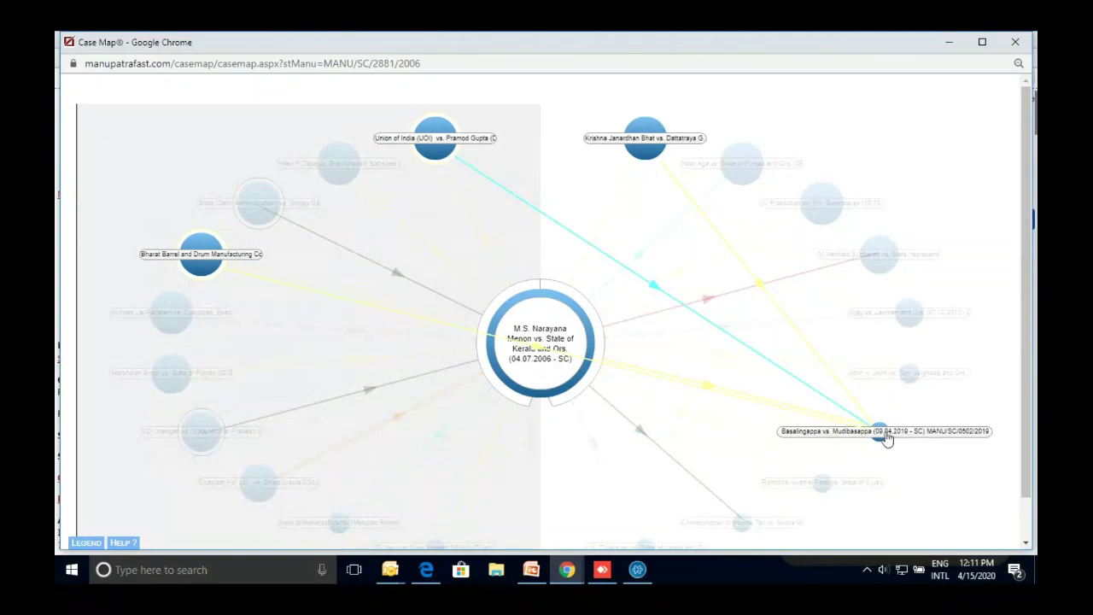
mouse_move(651, 144)
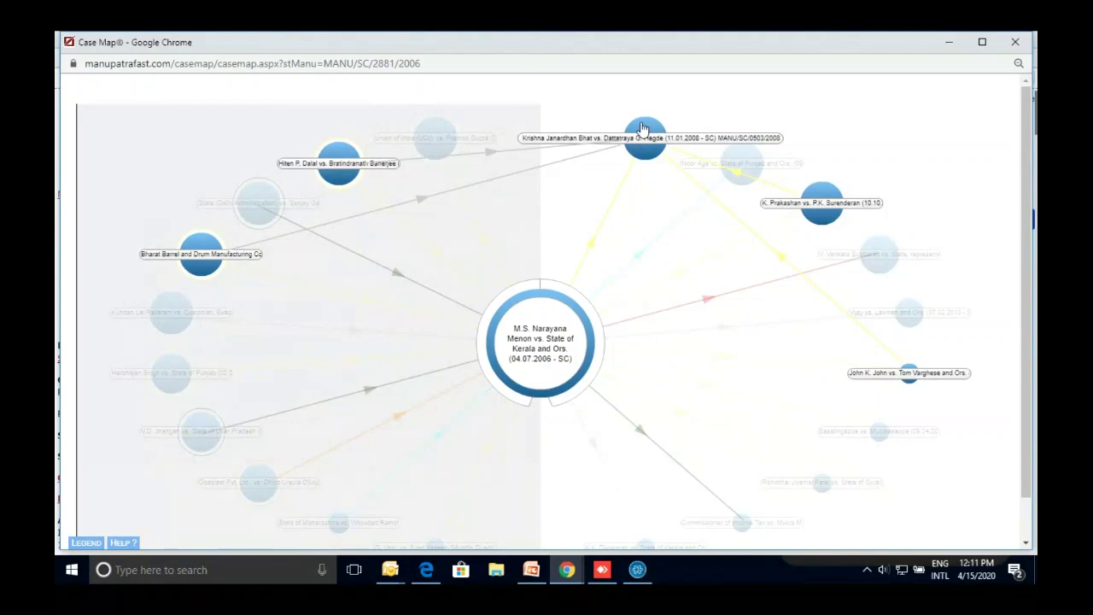
Examine further citing cases in the Case Map, recentre it on the 12.12.2006 case MANU/SC/8773/2006 to inspect its links, and close the map
mouse_move(741, 166)
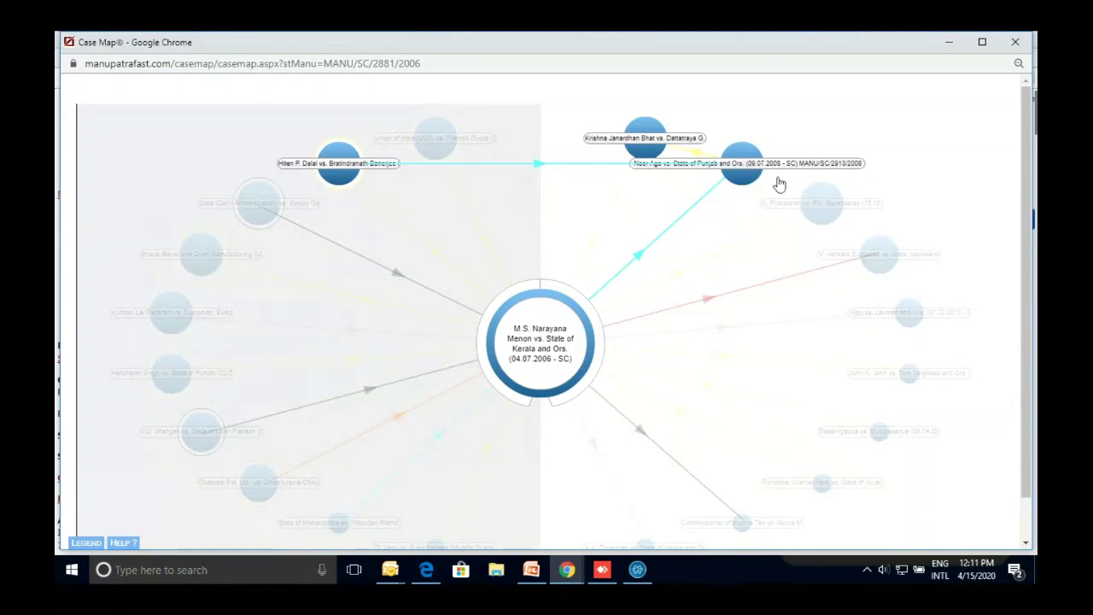
mouse_move(815, 207)
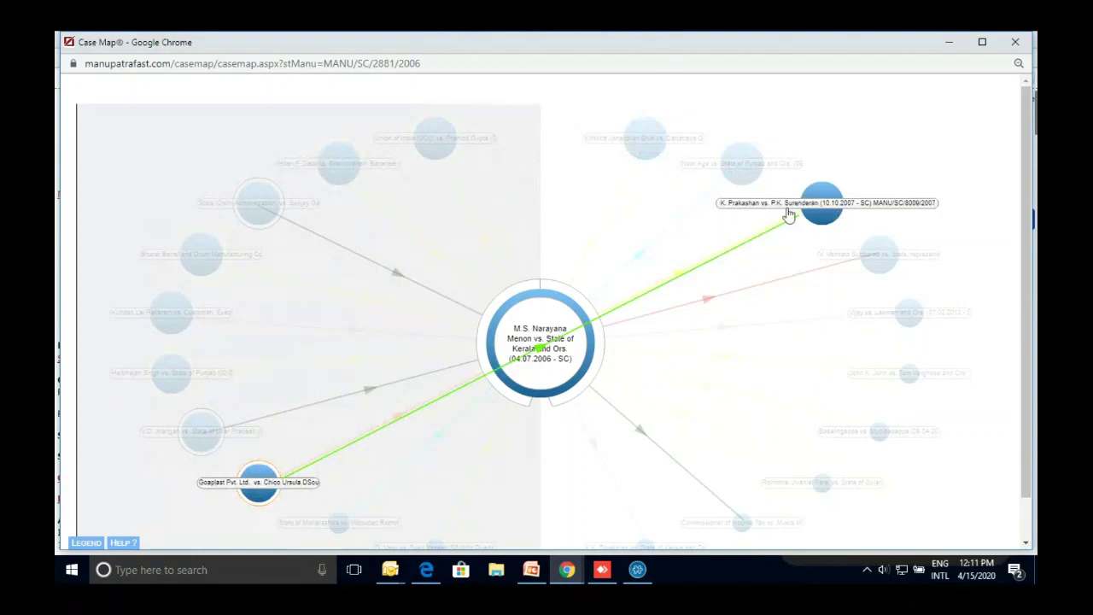
left_click(885, 255)
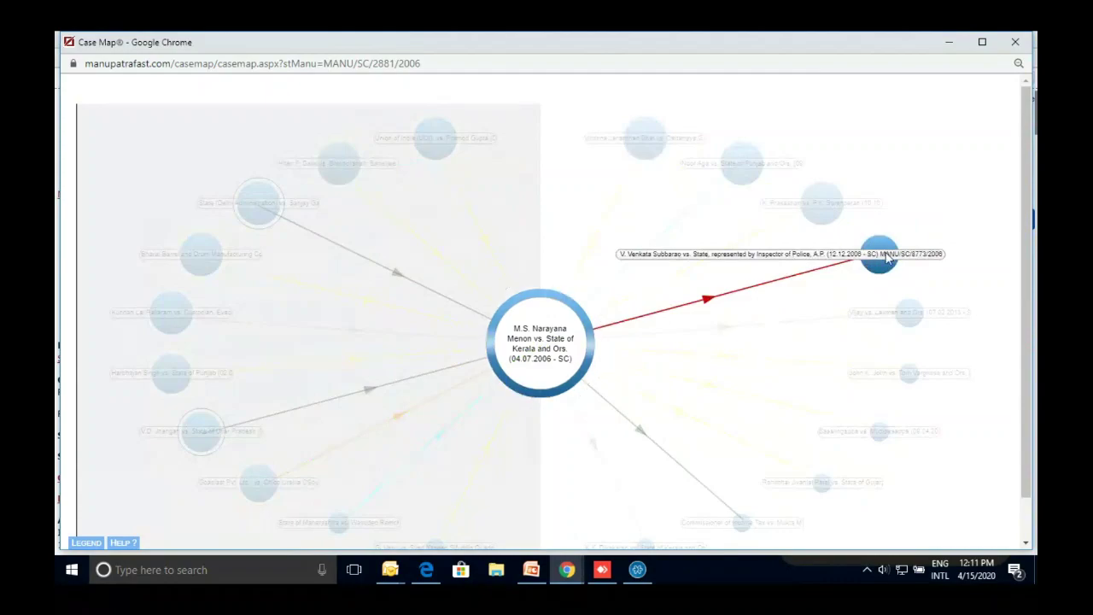
mouse_move(551, 407)
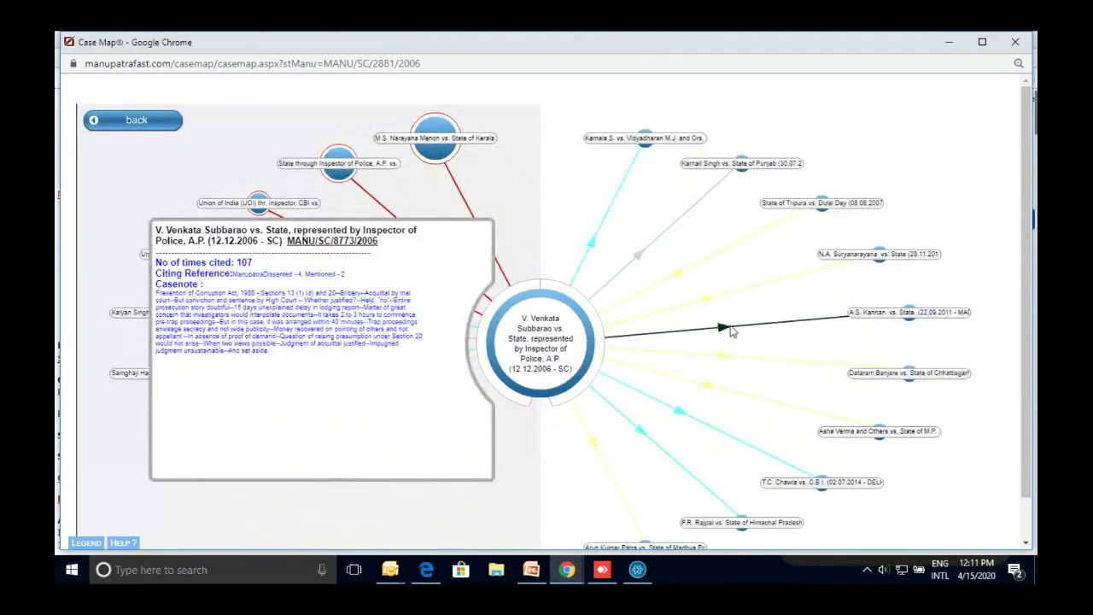
mouse_move(721, 334)
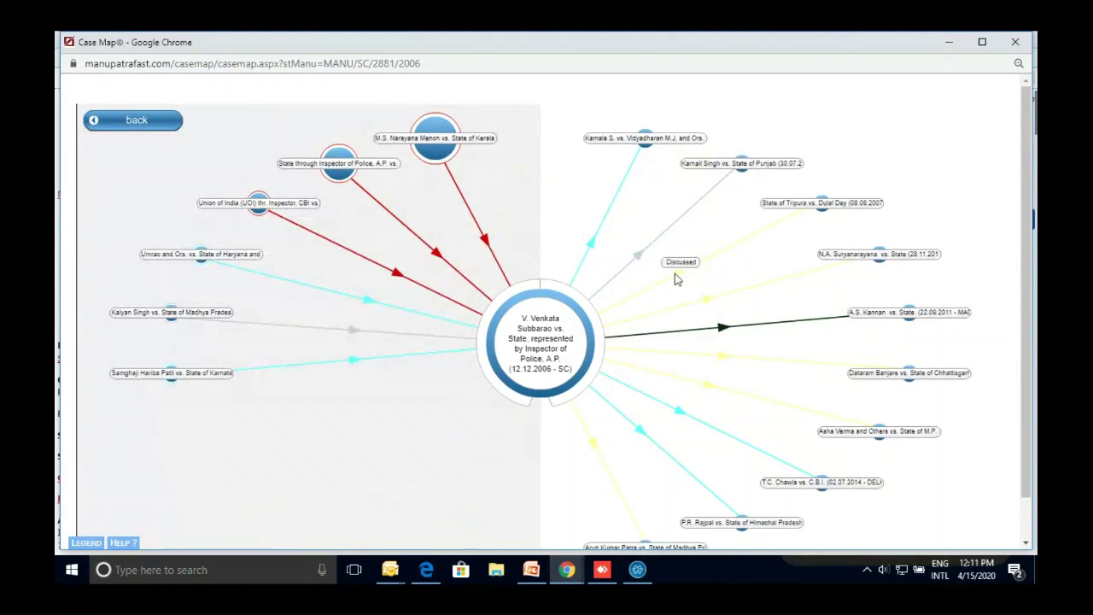
mouse_move(595, 247)
left_click(1013, 43)
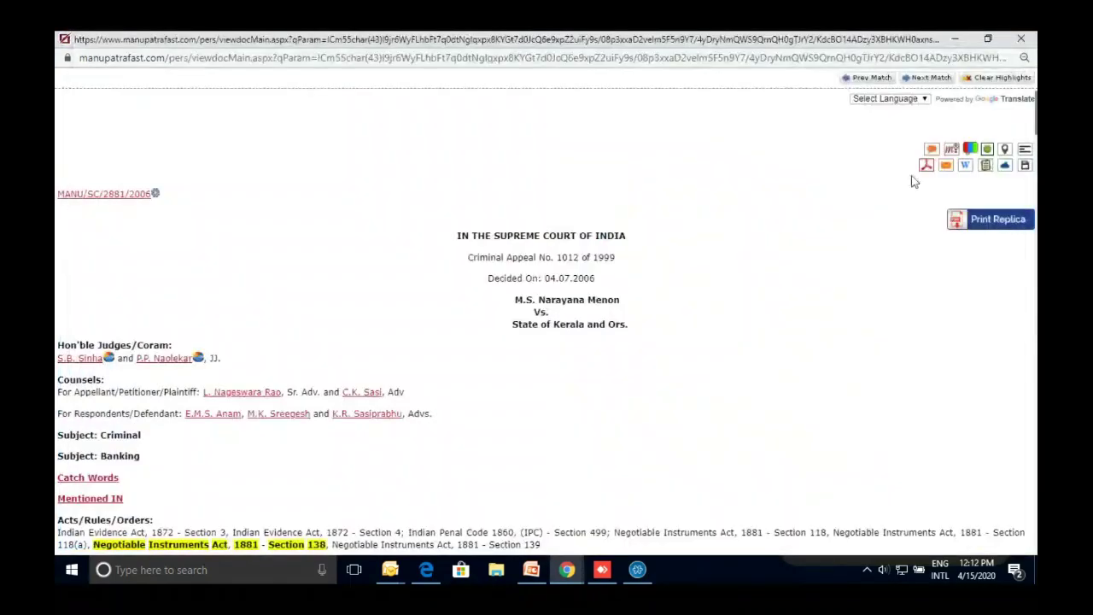
Open the judgment's legal terms list, highlight Appeal Against Acquittal, look for its next occurrence, and close the list
left_click(1023, 154)
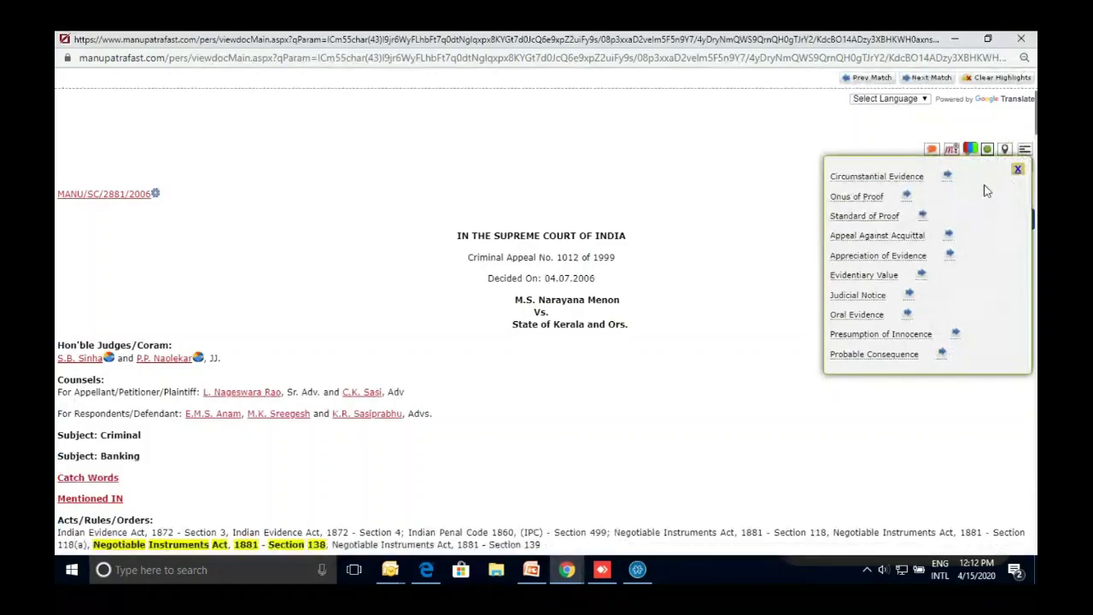
left_click(903, 237)
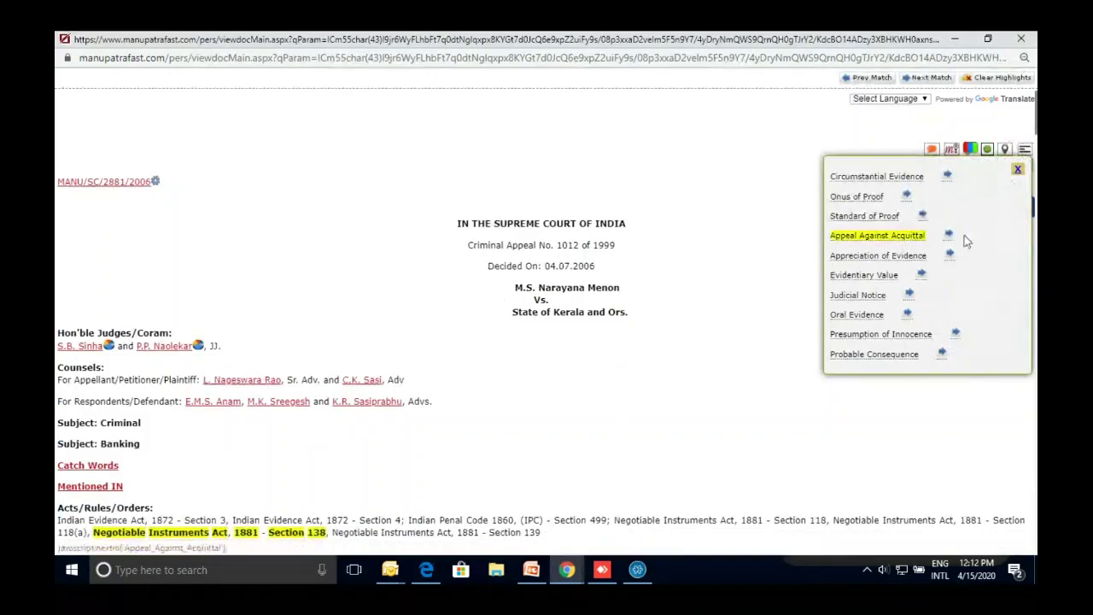
left_click(948, 238)
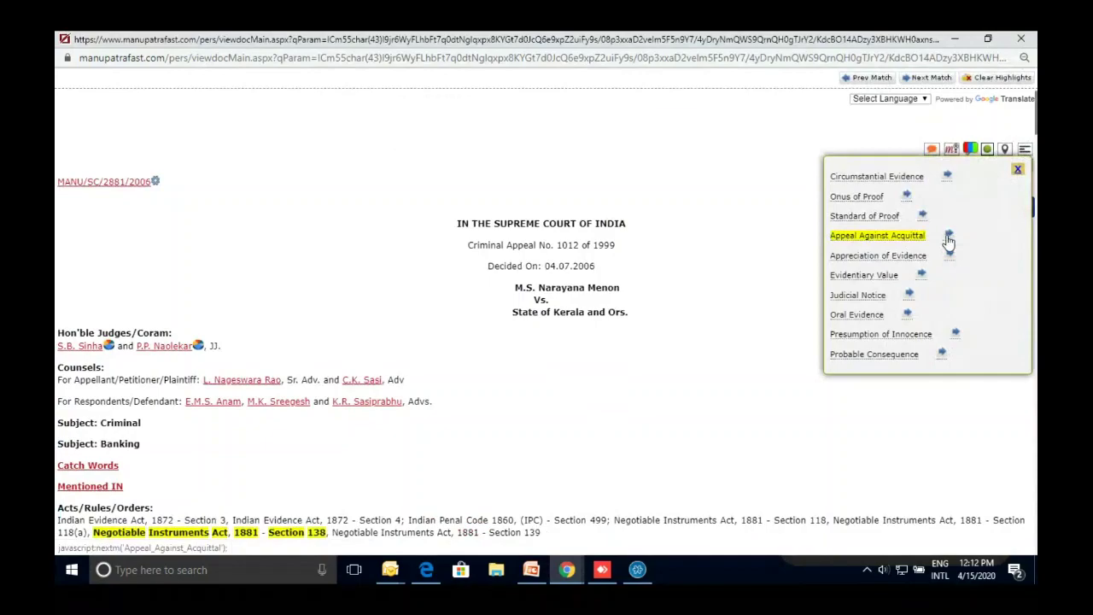
left_click(673, 137)
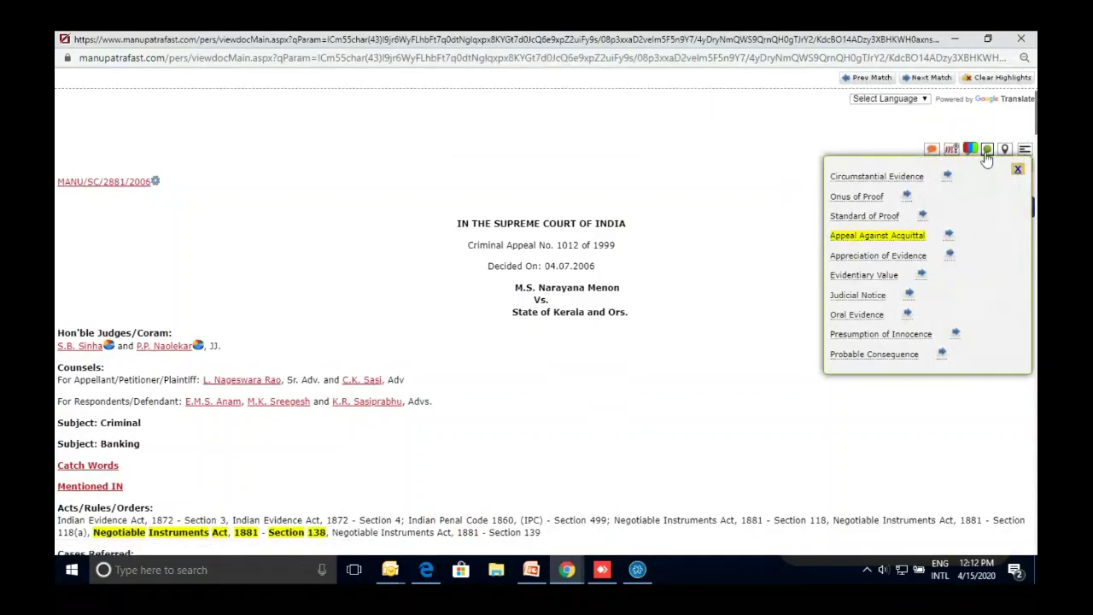
left_click(1017, 169)
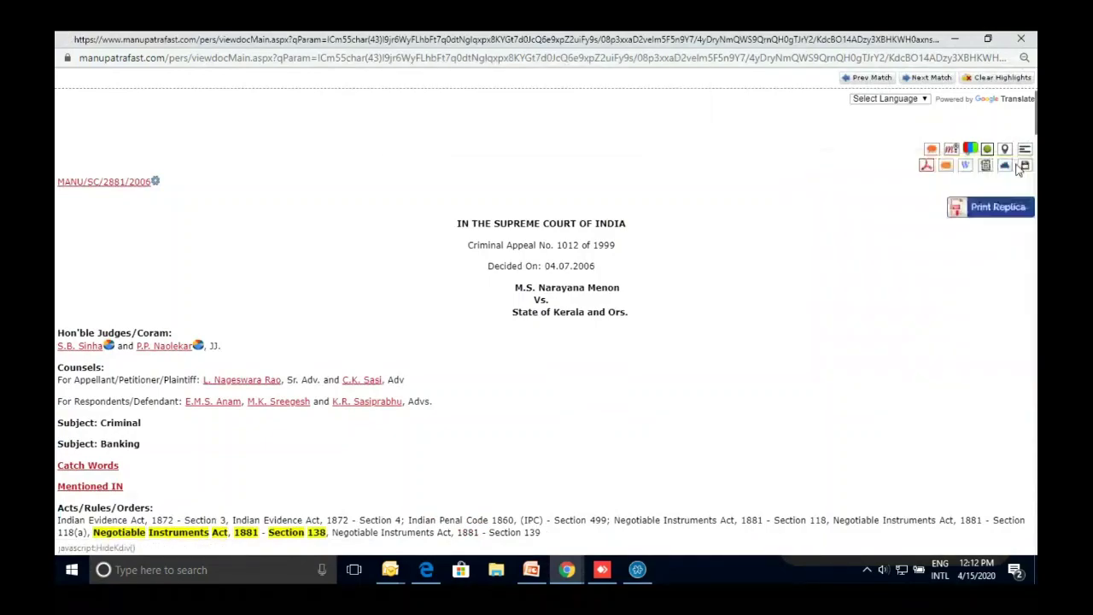
Request the judgment's printable PDF without case note and close the print window
left_click(926, 169)
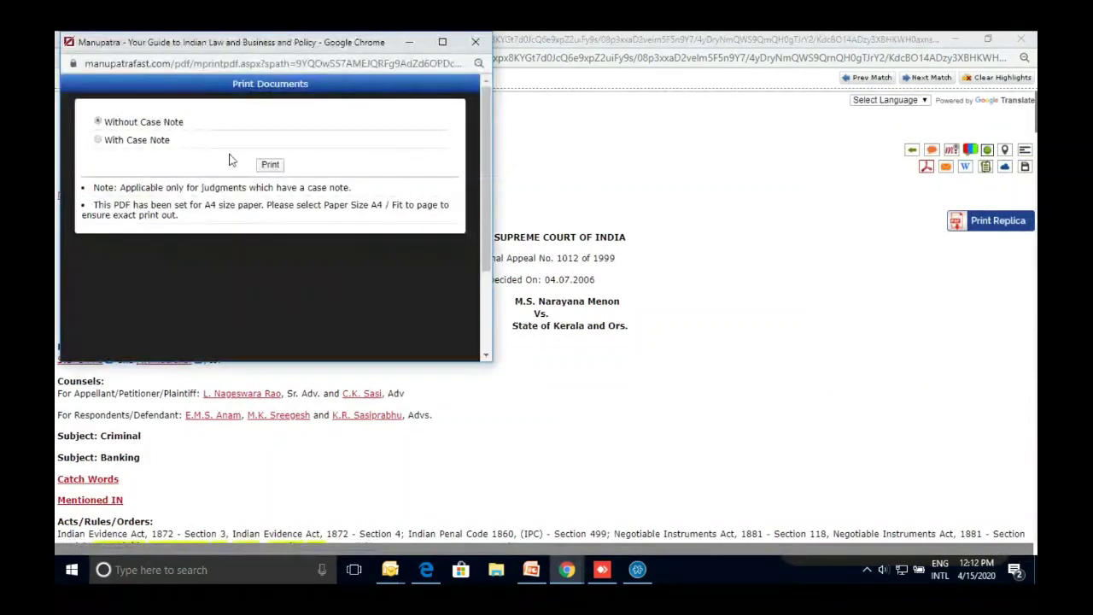
left_click(280, 166)
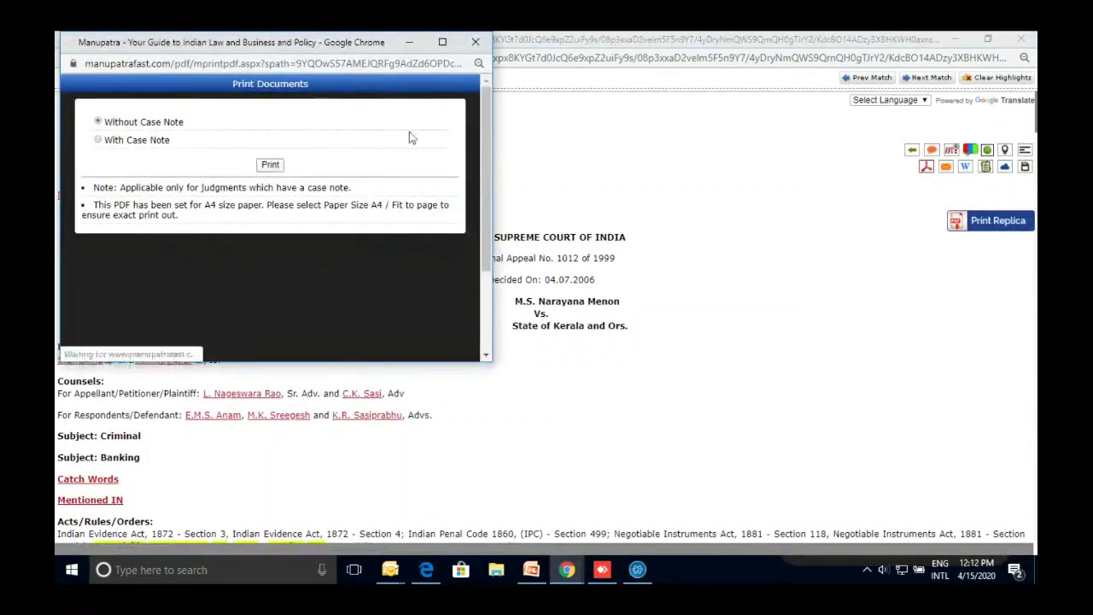
left_click(476, 43)
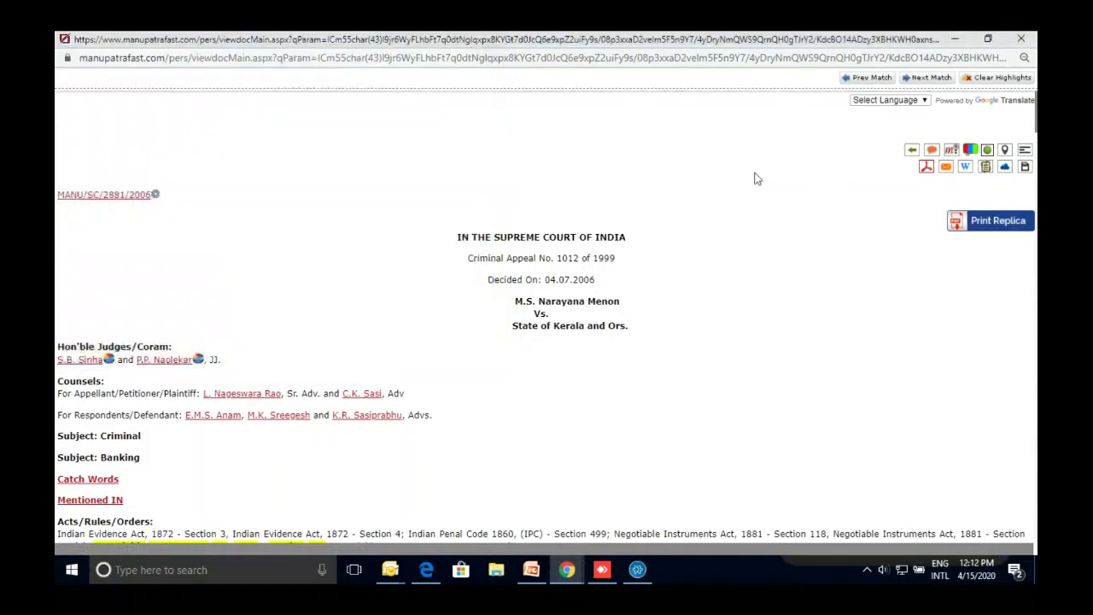
View and dismiss the form for e-mailing the judgment, and request its Word download without case note
left_click(947, 172)
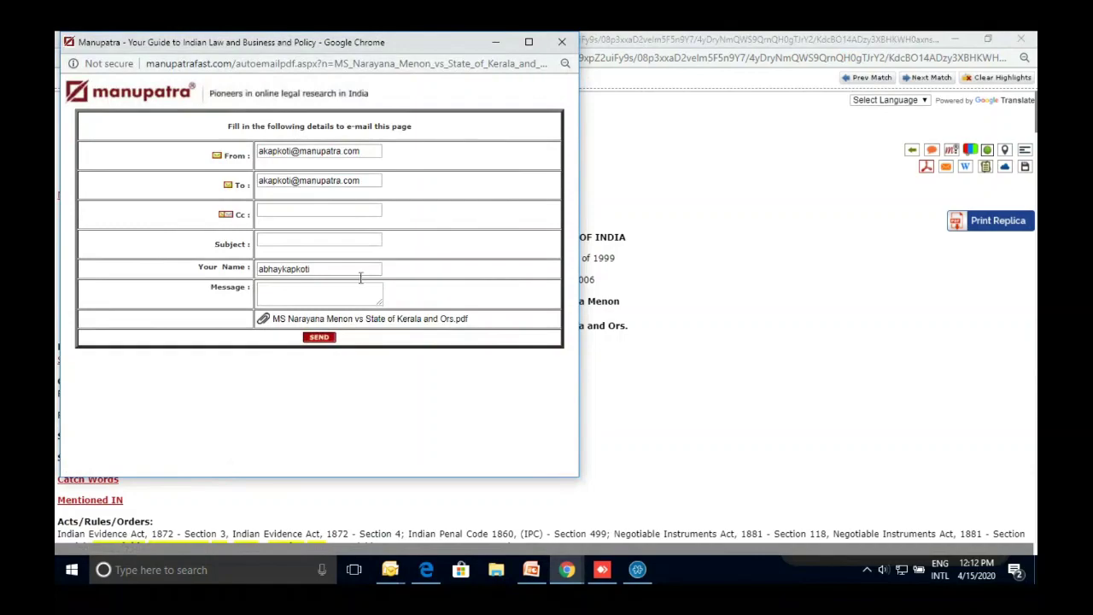
left_click(562, 42)
left_click(966, 167)
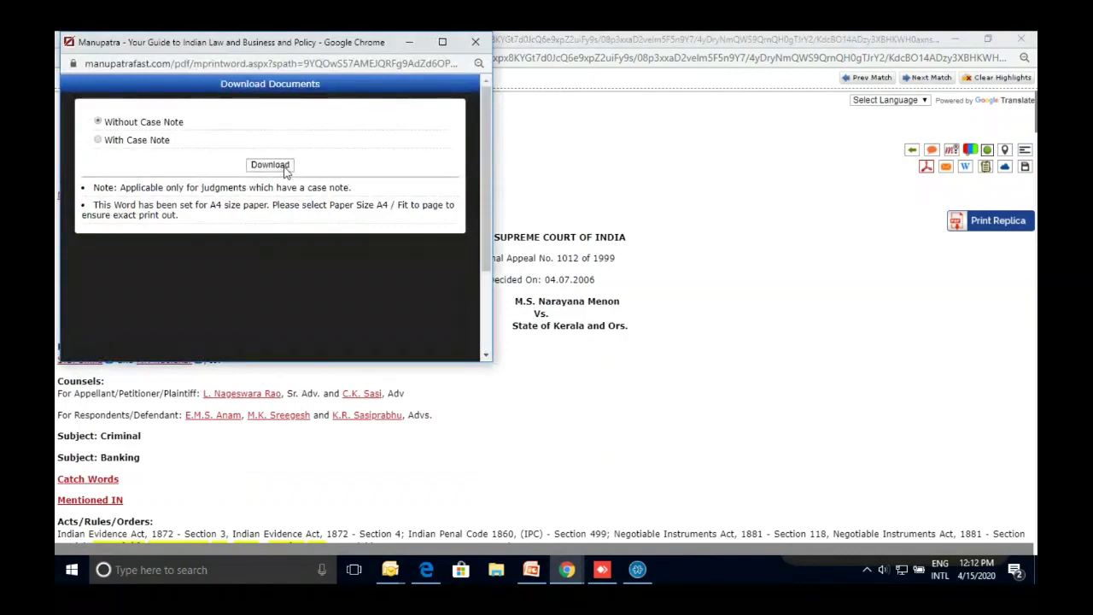
left_click(270, 165)
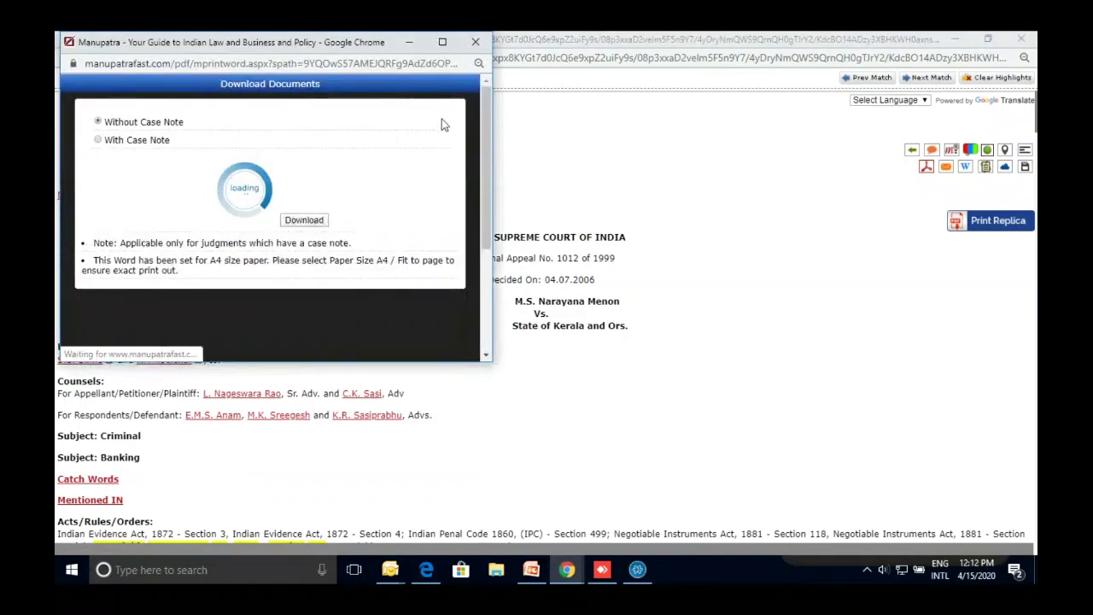
left_click(476, 42)
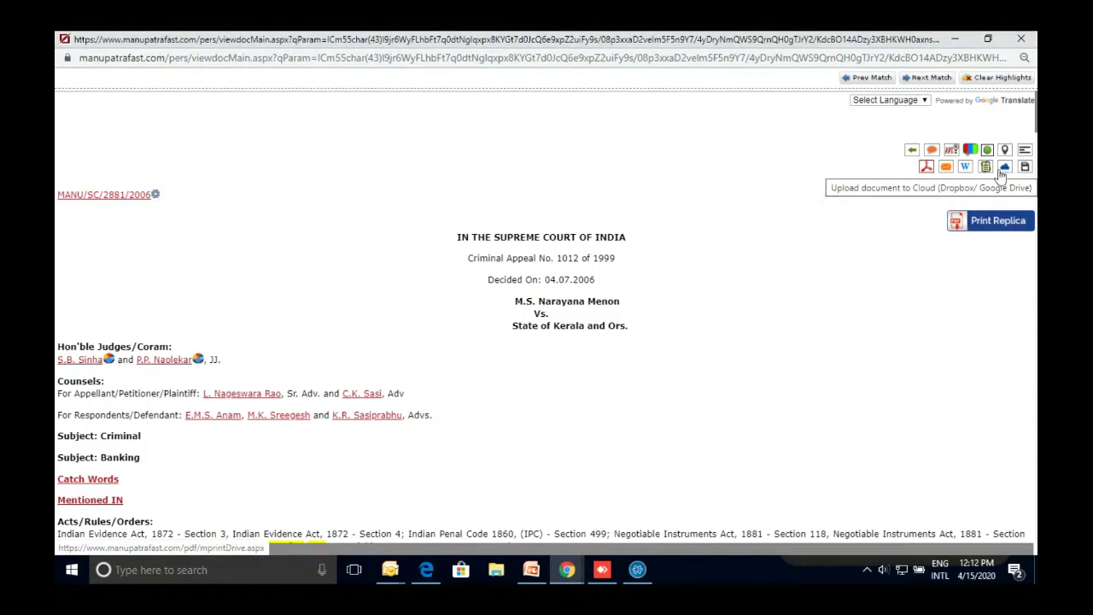
Open and dismiss the cloud upload of the judgment, and choose the Arbitration folder for saving the document before closing the folder window
left_click(1005, 171)
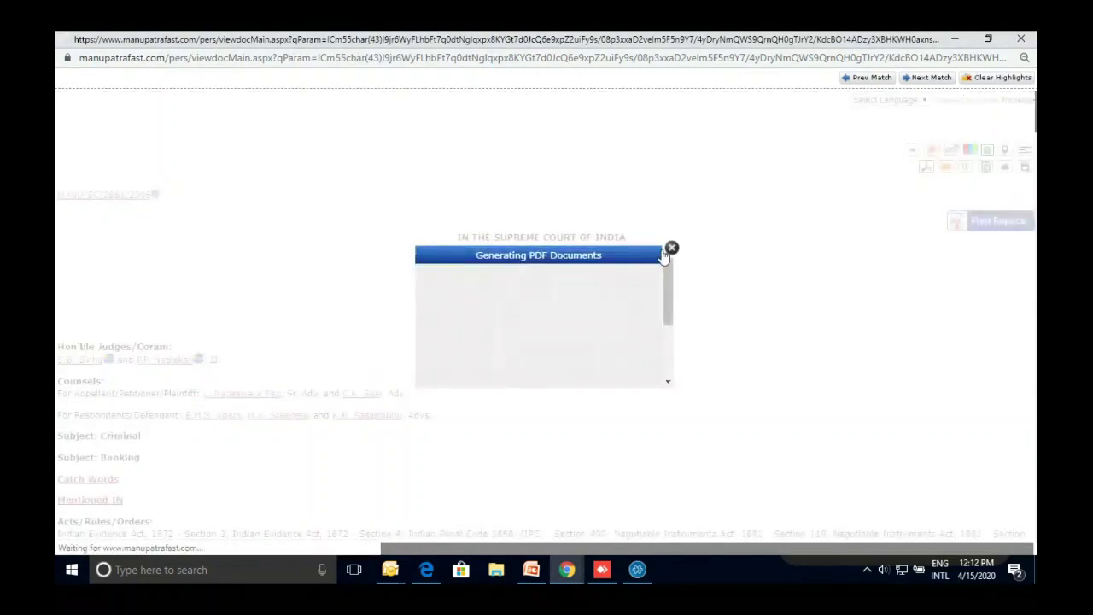
left_click(671, 248)
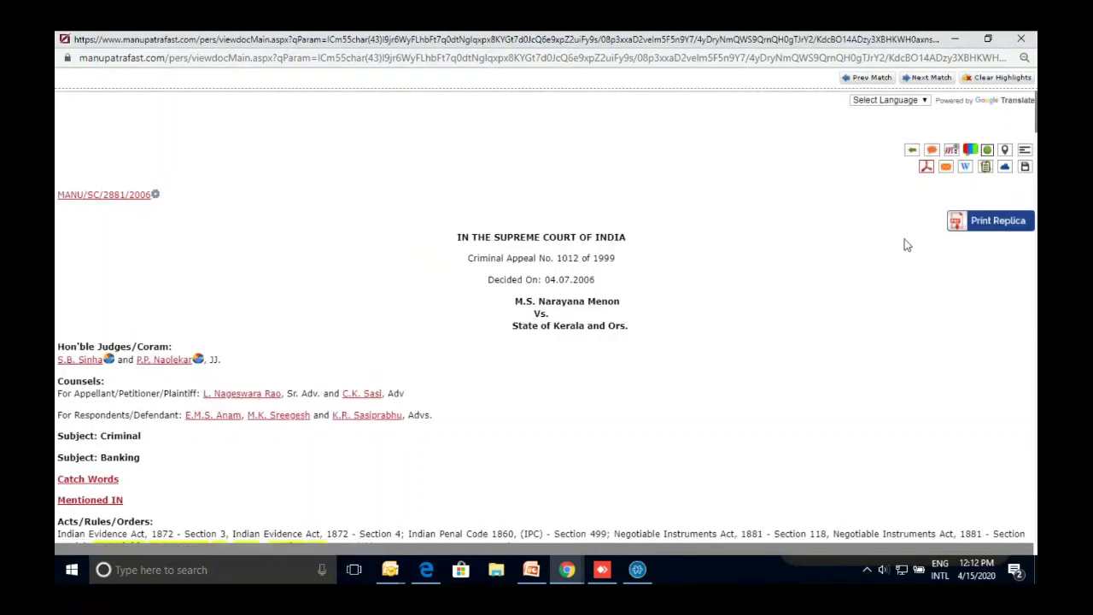
left_click(1024, 167)
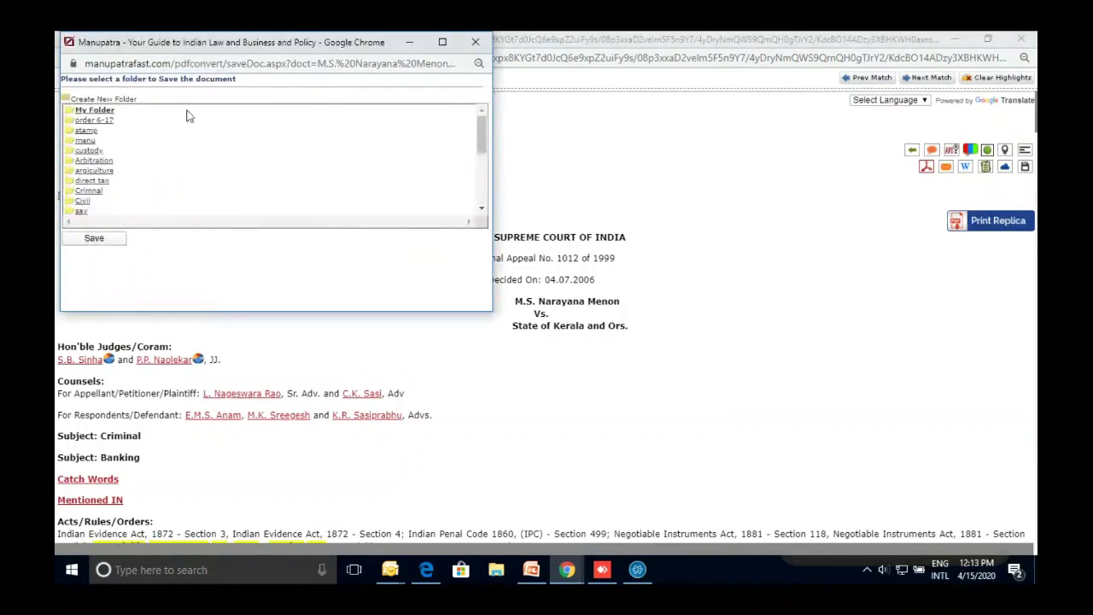
left_click(103, 161)
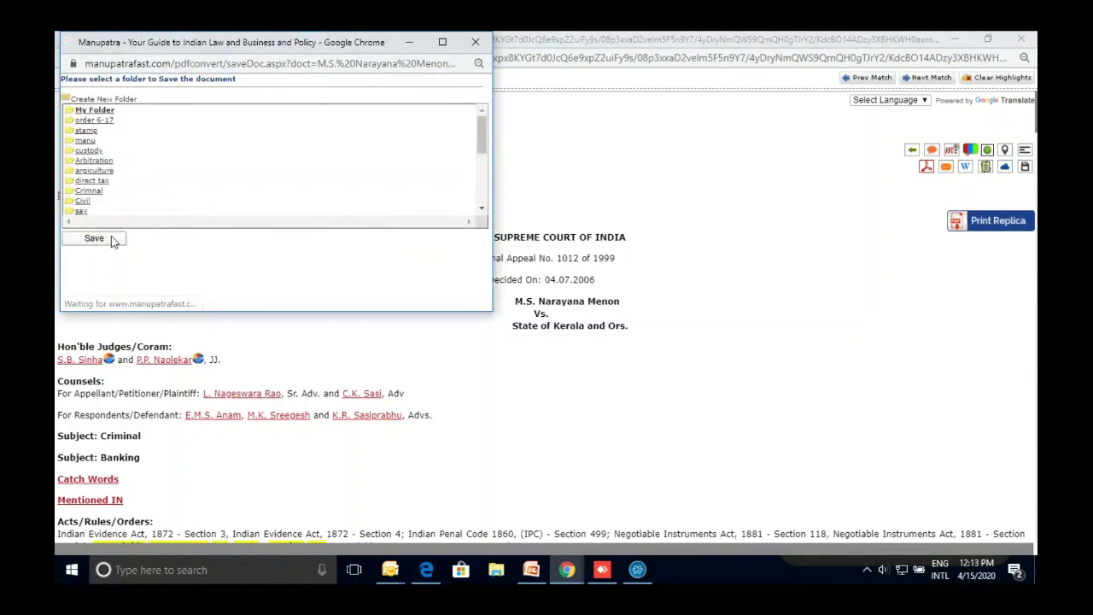
left_click(475, 41)
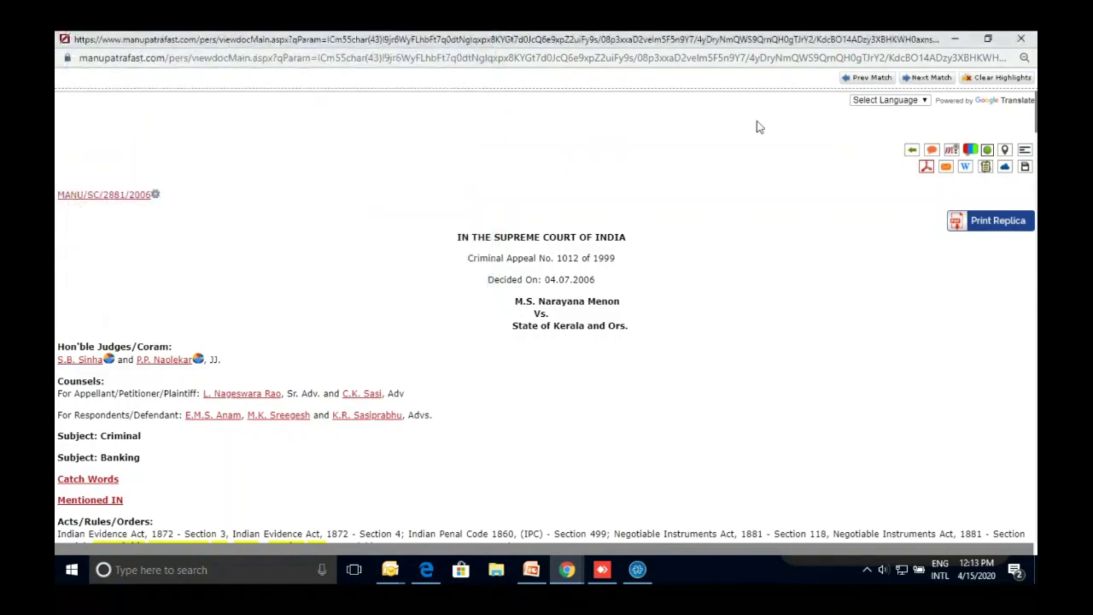
Check the search results page behind the judgment and return to the judgment window
left_click(967, 37)
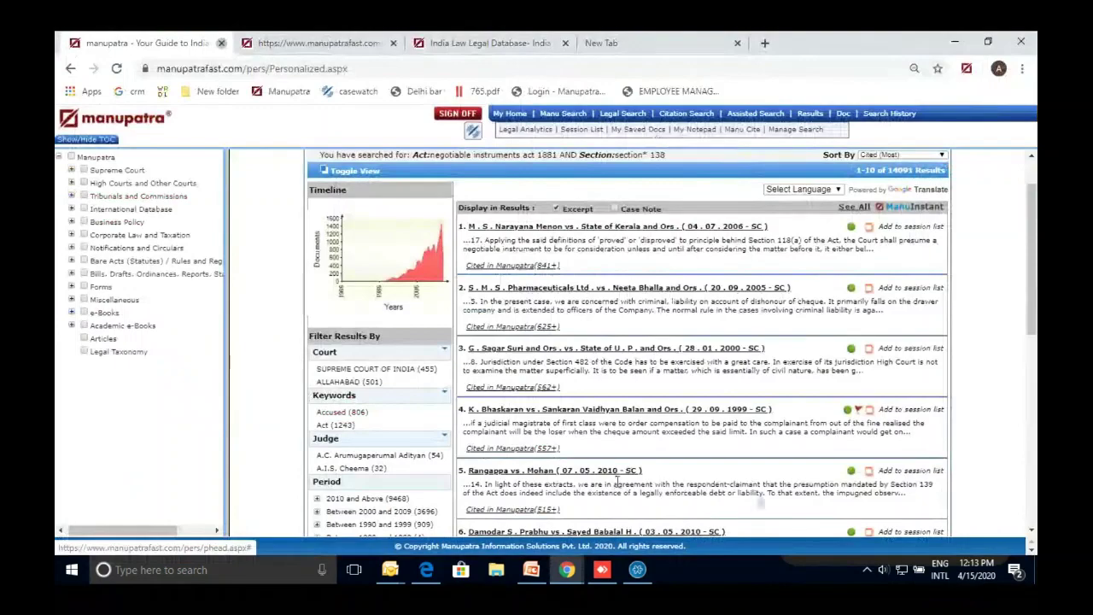
mouse_move(567, 570)
left_click(683, 509)
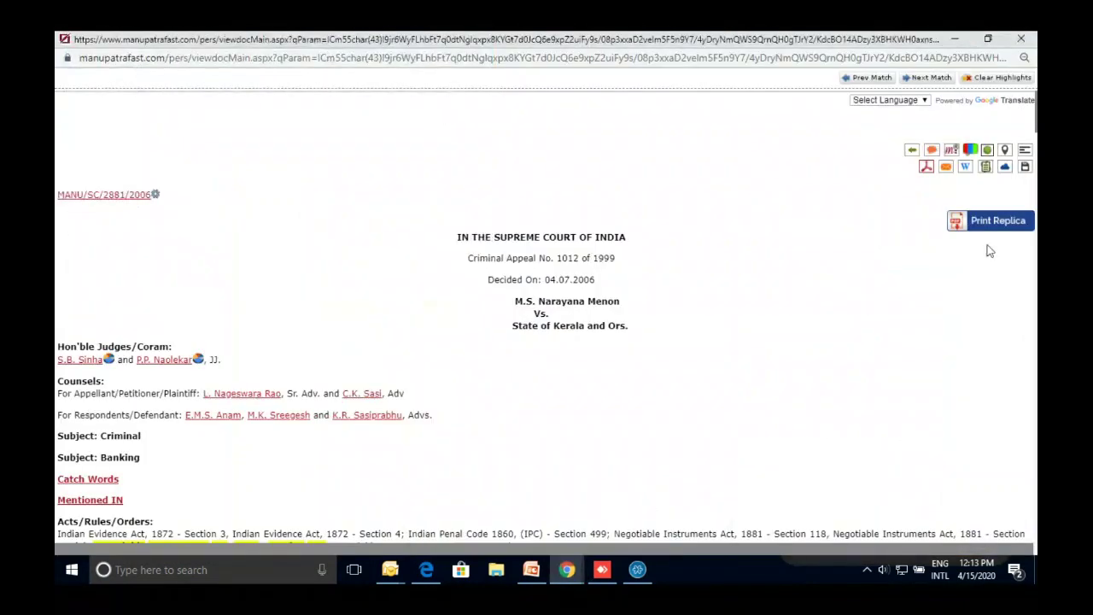
Open the Judis English print replica of the judgment and enlarge its window to full size
left_click(978, 227)
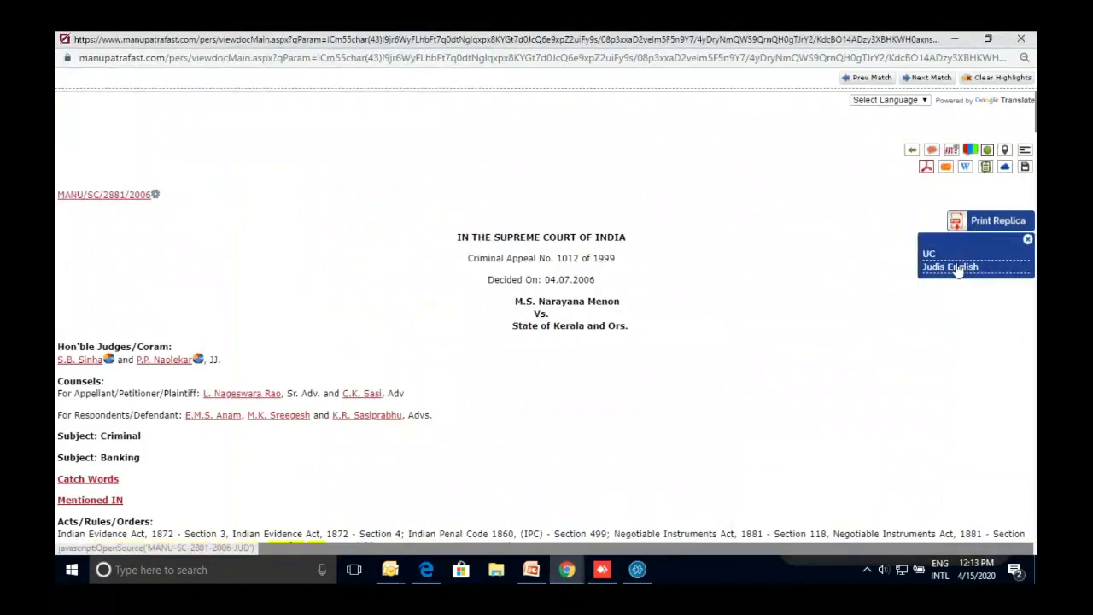
left_click(948, 268)
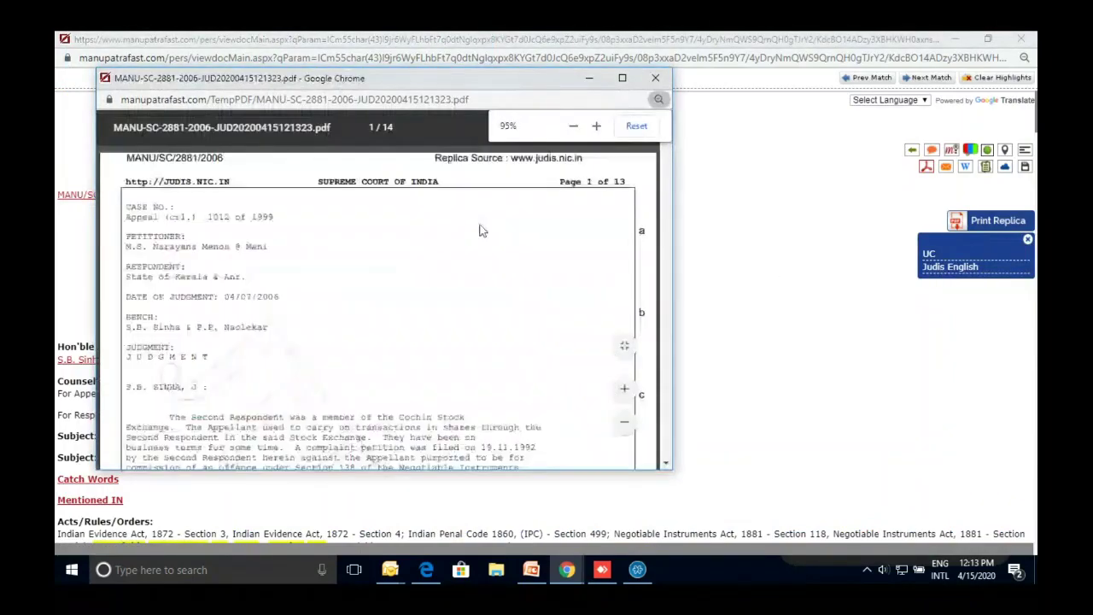
left_click(616, 80)
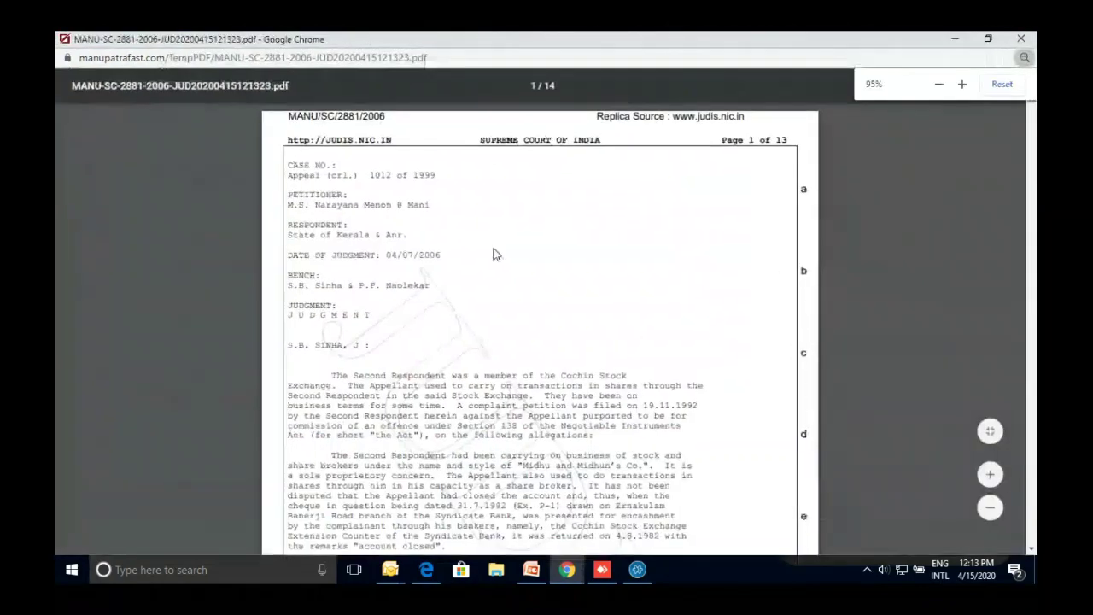
Examine the first three pages of the replica PDF, and close both the PDF and the list of replica sources
scroll(495, 251, "down", 1)
scroll(493, 253, "up", 1)
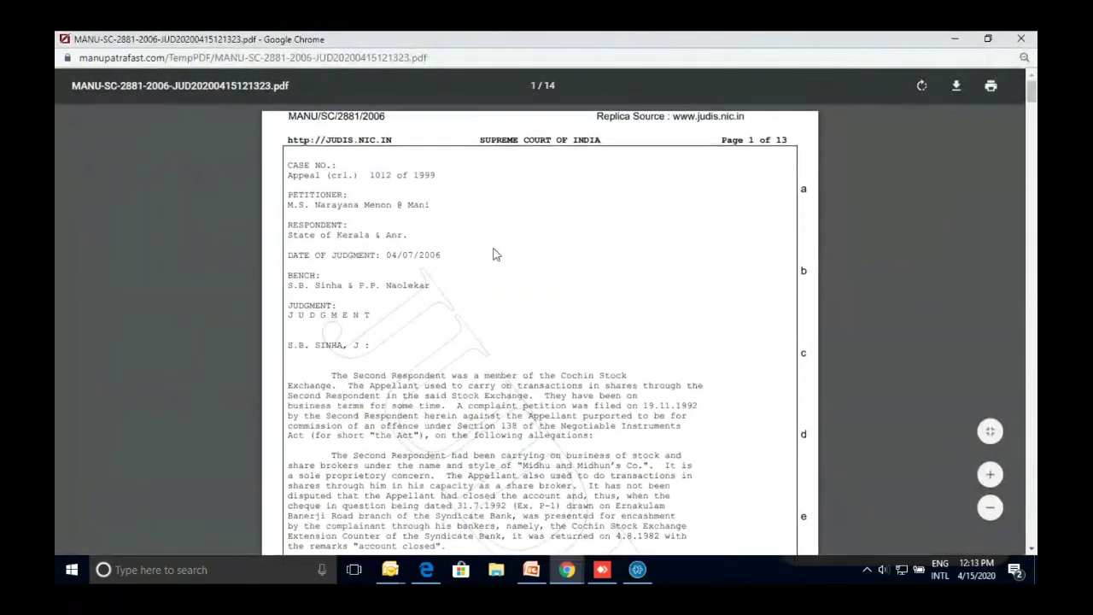
scroll(492, 253, "down", 3)
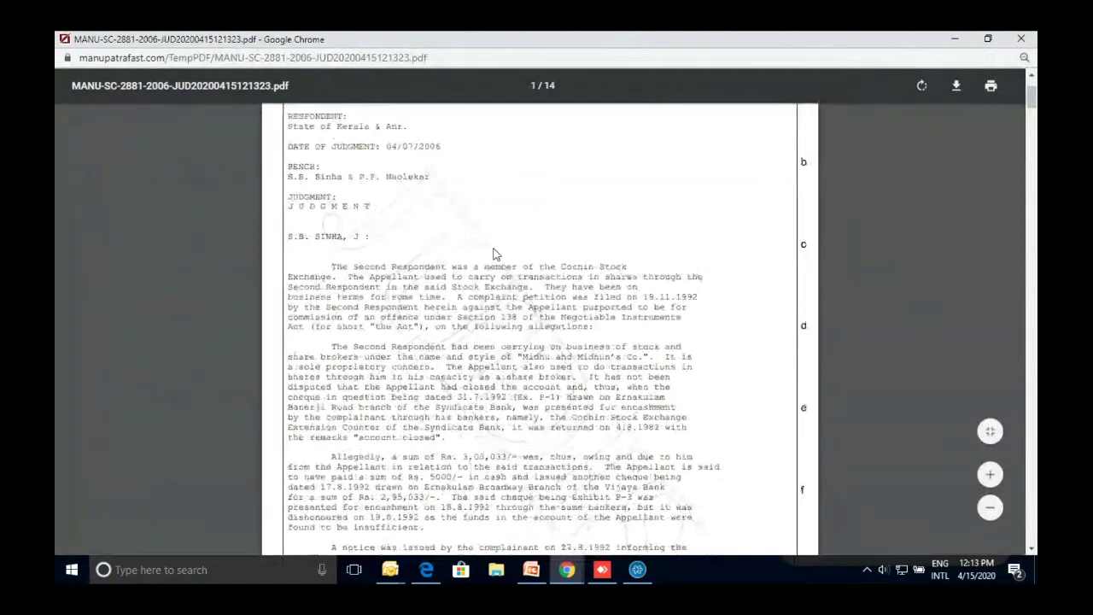
scroll(493, 254, "down", 20)
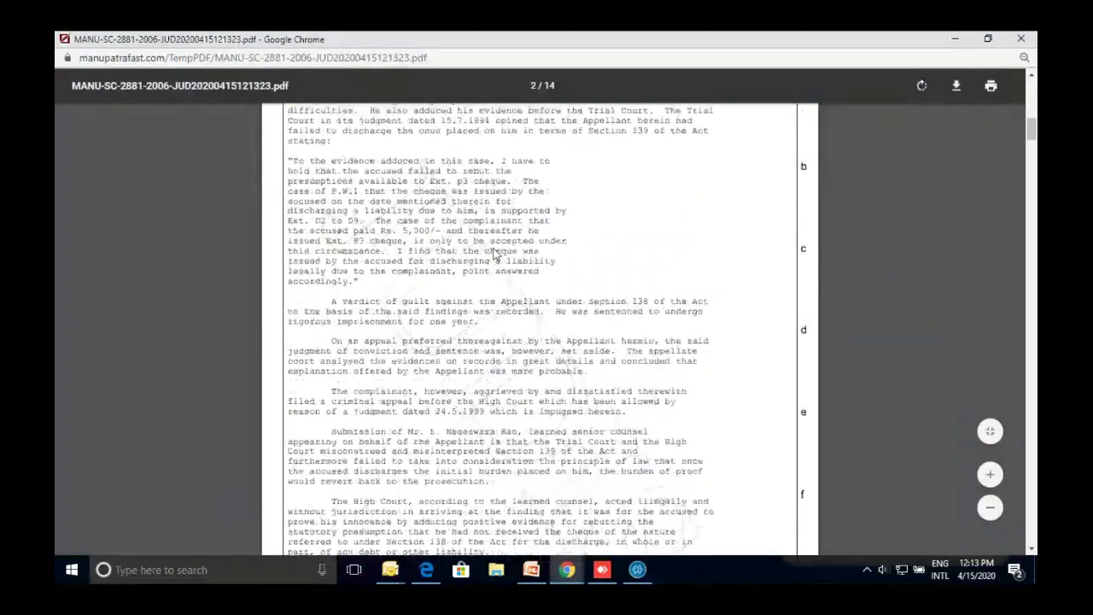
scroll(551, 245, "down", 4)
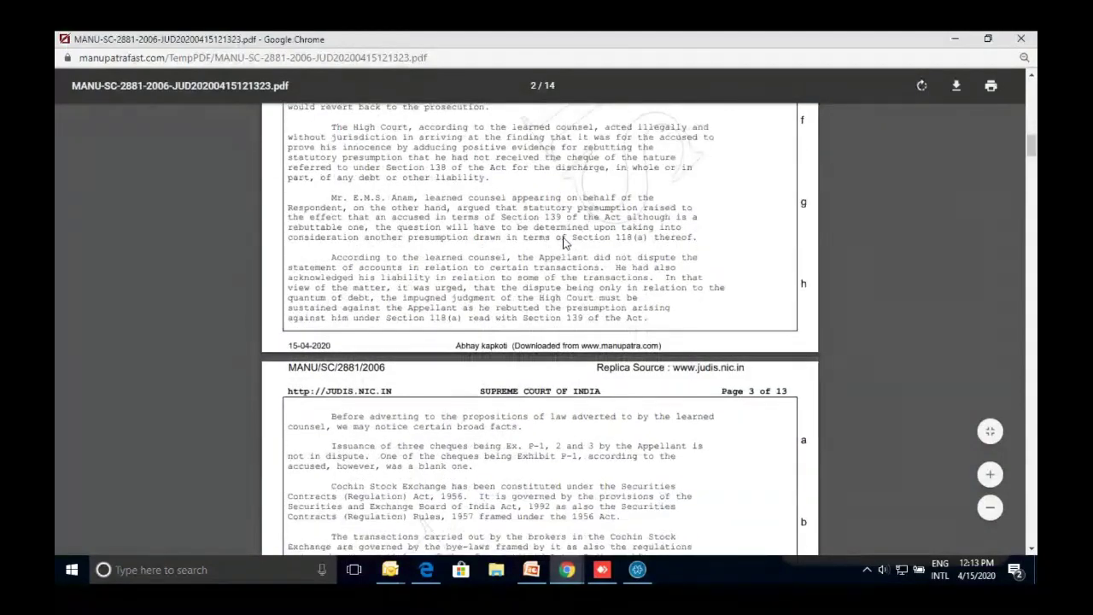
scroll(564, 243, "down", 1)
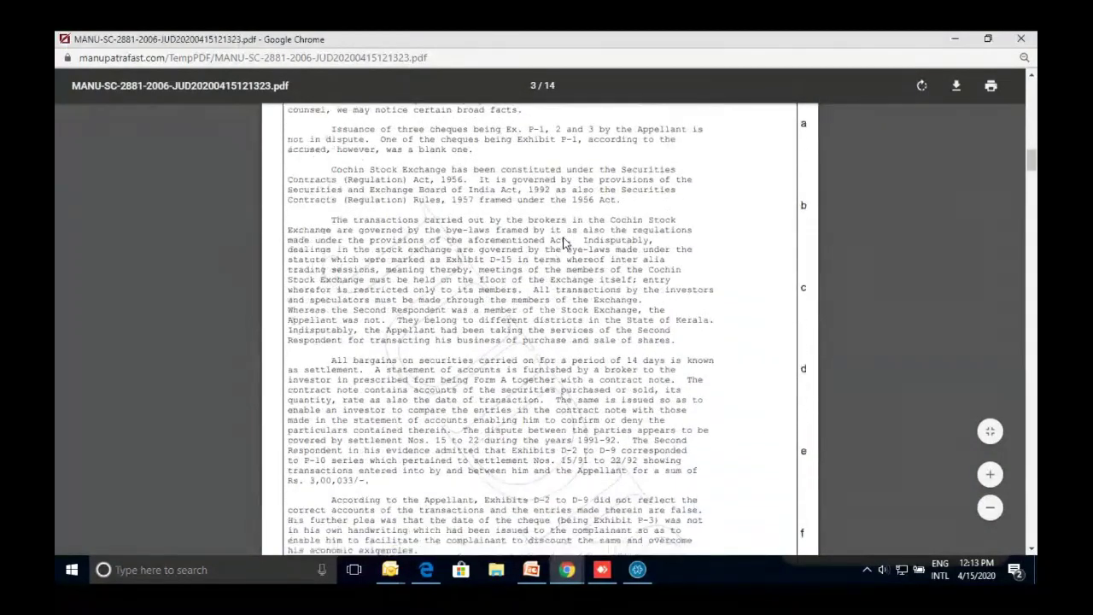
scroll(822, 245, "down", 4)
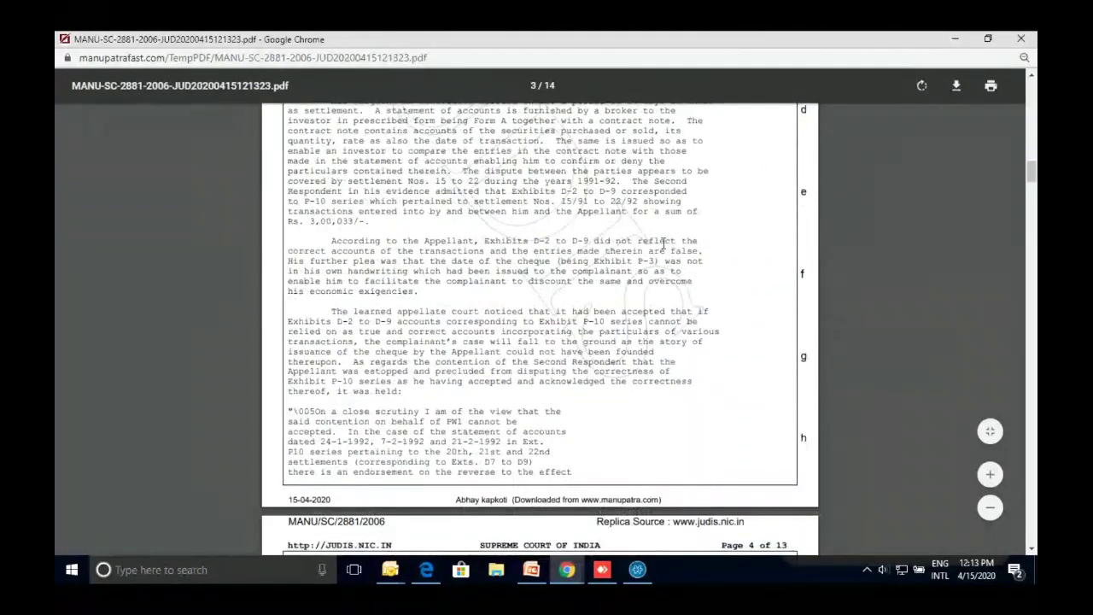
left_click(1020, 38)
left_click(1027, 239)
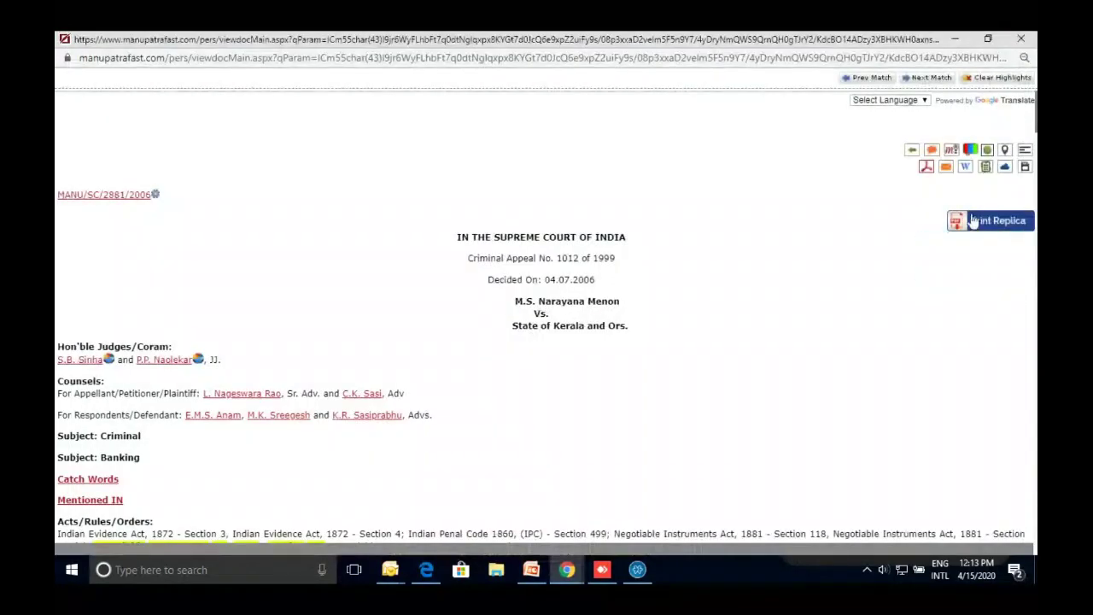
Close the judgment window and open the Indian Citation form of Citation Search, checking its list of publishers
left_click(1025, 43)
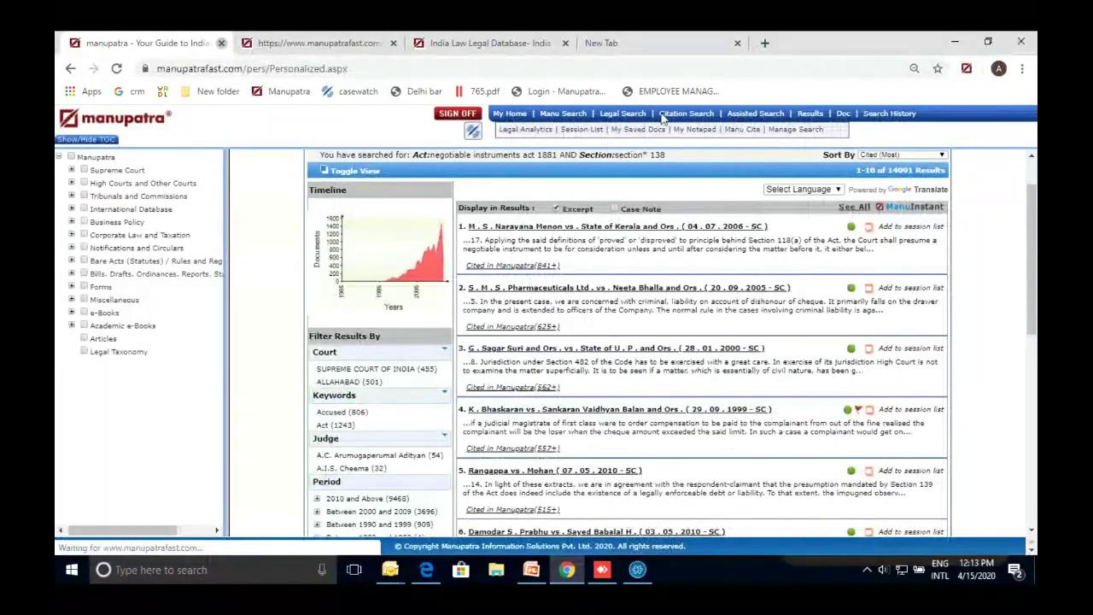
left_click(681, 117)
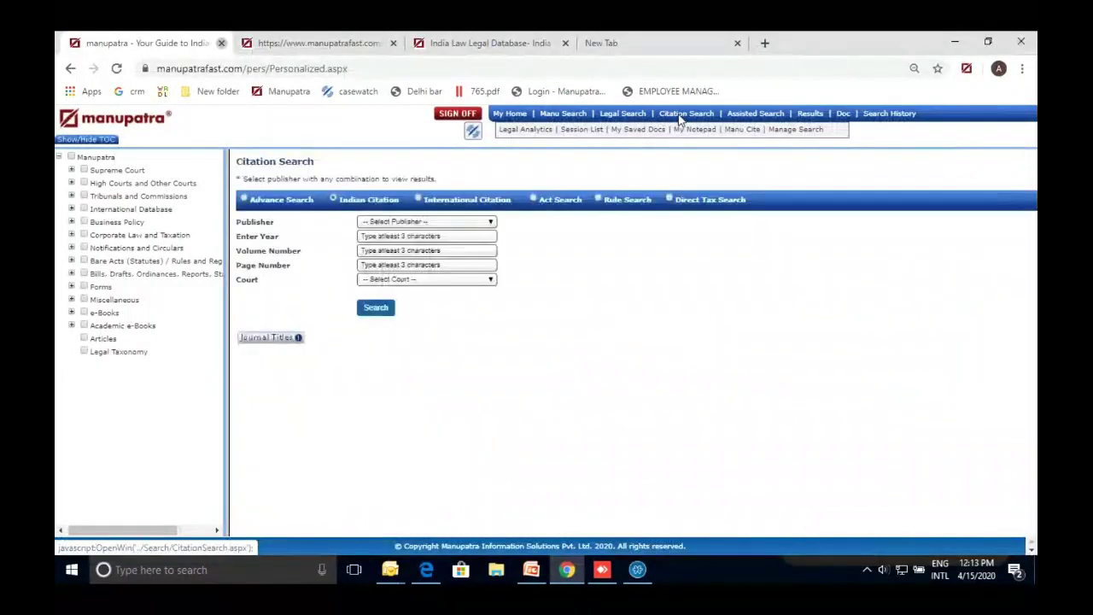
left_click(482, 223)
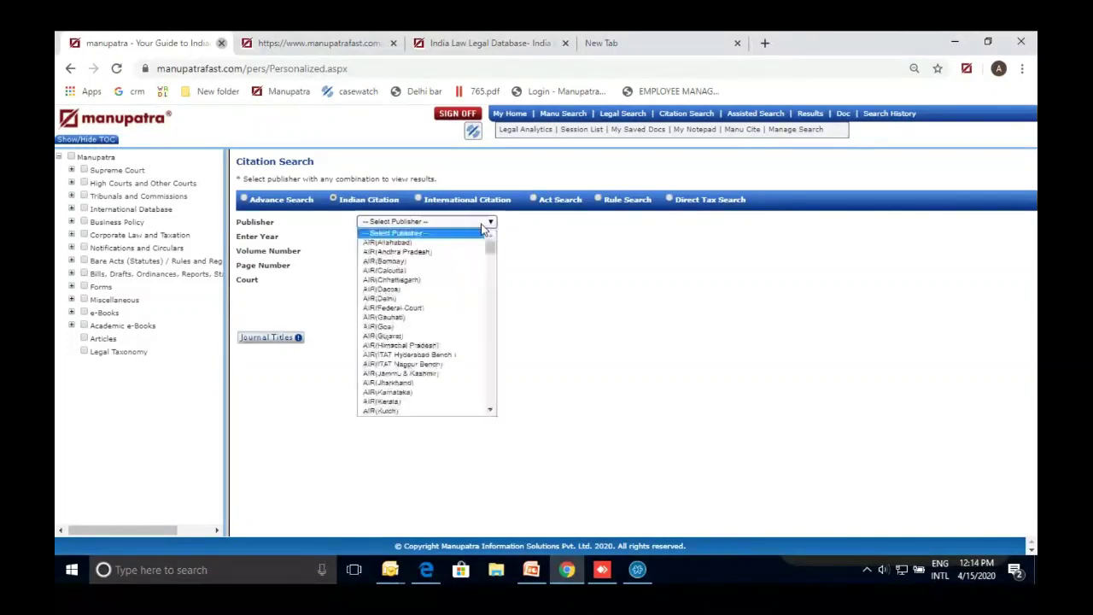
left_click(482, 223)
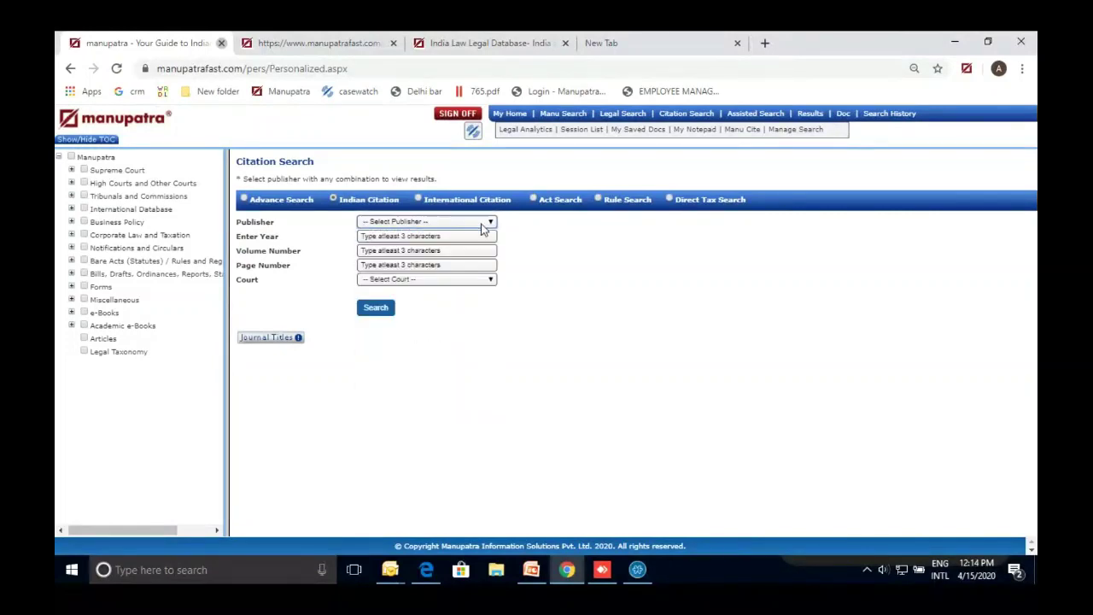
left_click(676, 118)
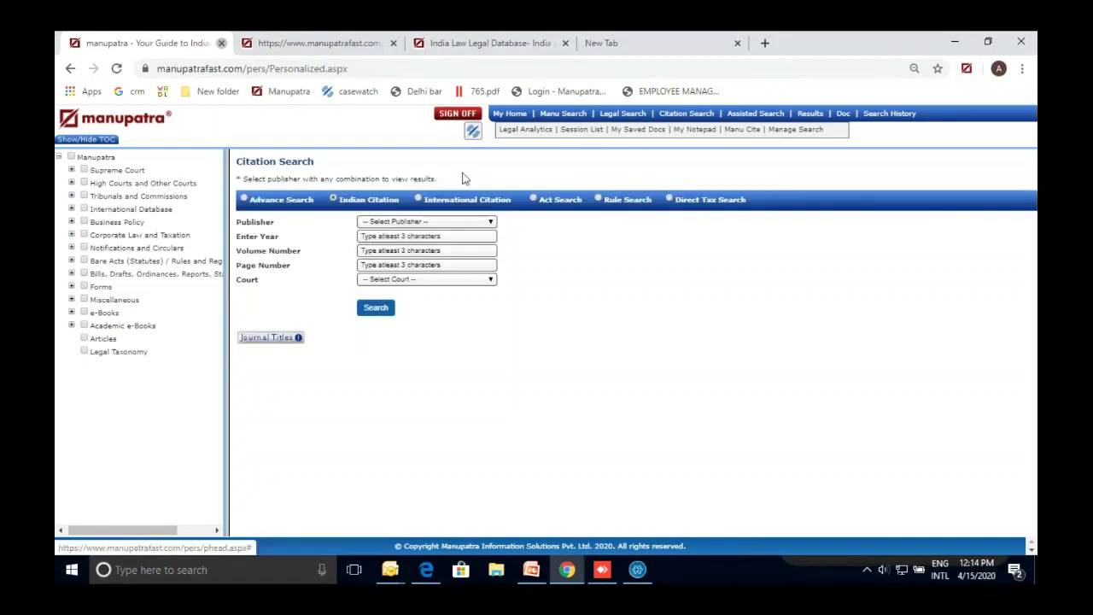
Open the list of journal titles, look through it to the end, and close it
left_click(274, 338)
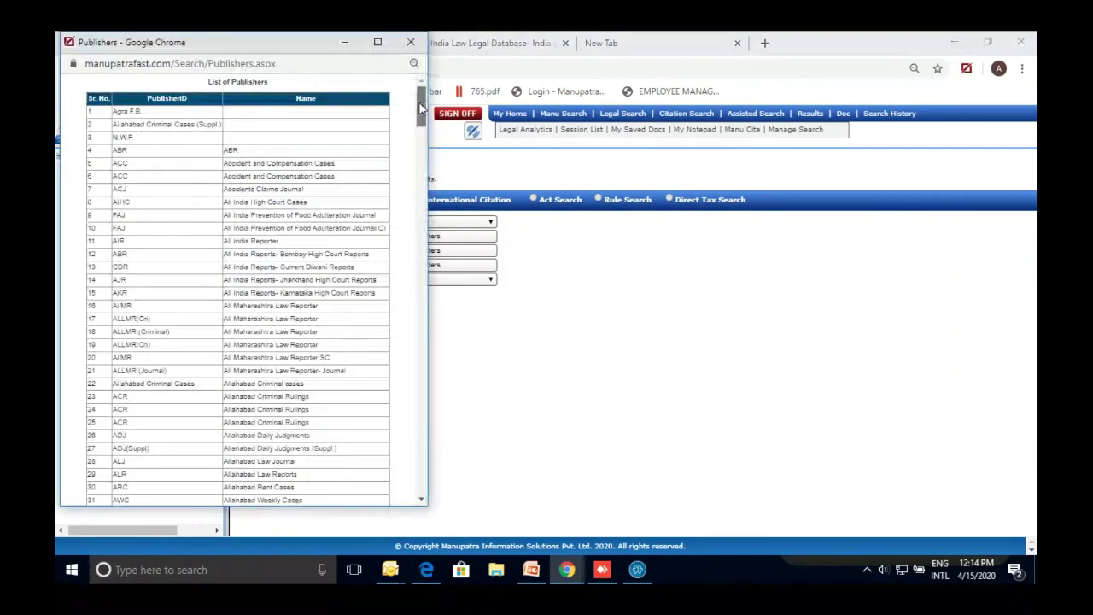
left_click_drag(420, 107, 418, 471)
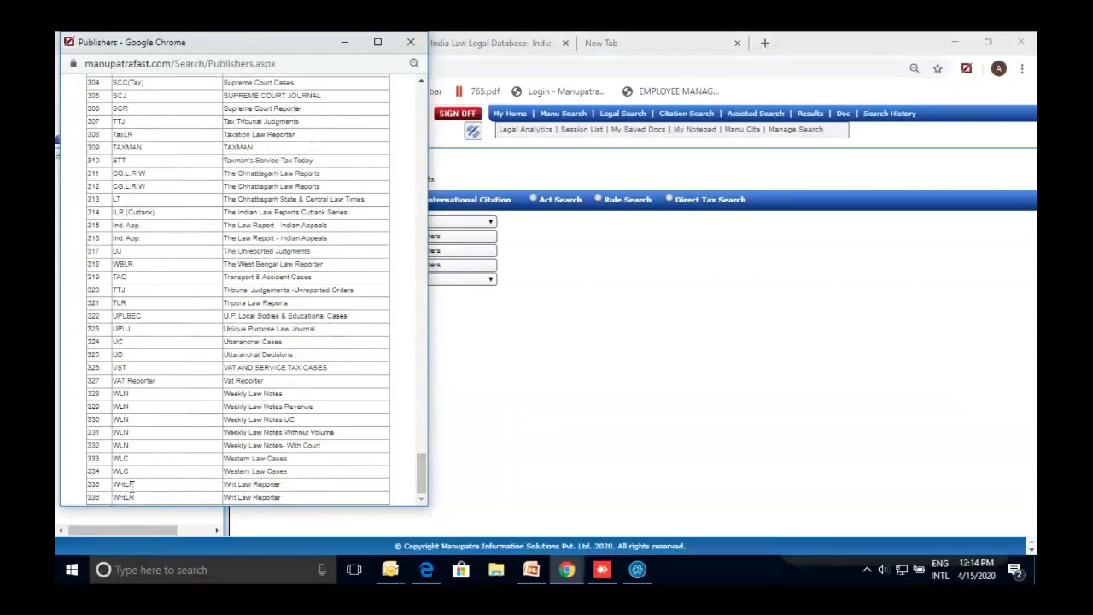
left_click(409, 42)
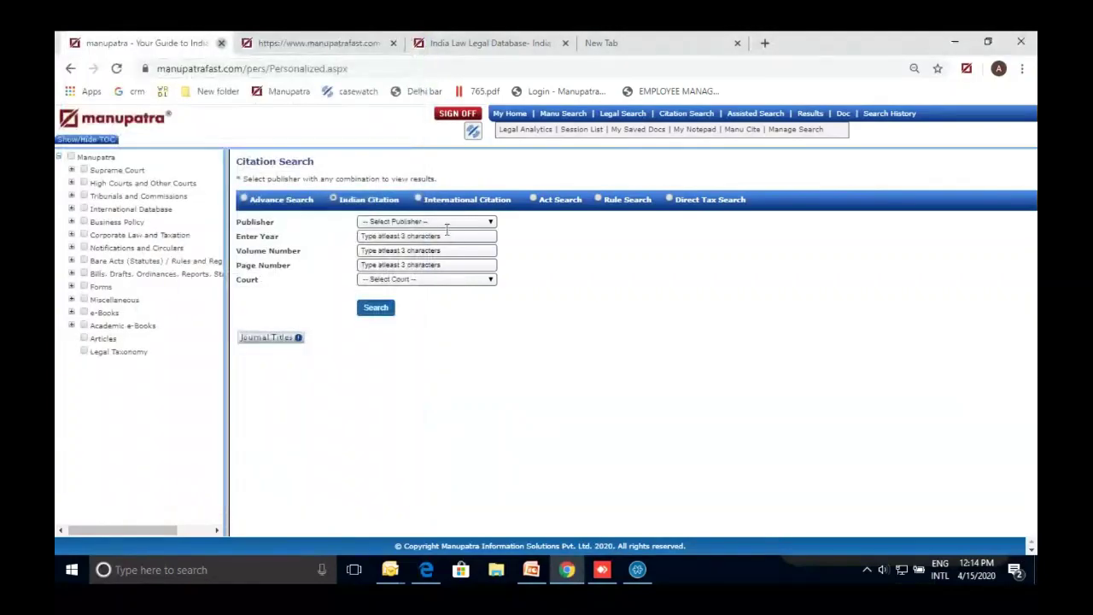
Choose AIR(Supreme Court) as the publisher for the citation search
left_click(427, 222)
key("Down")
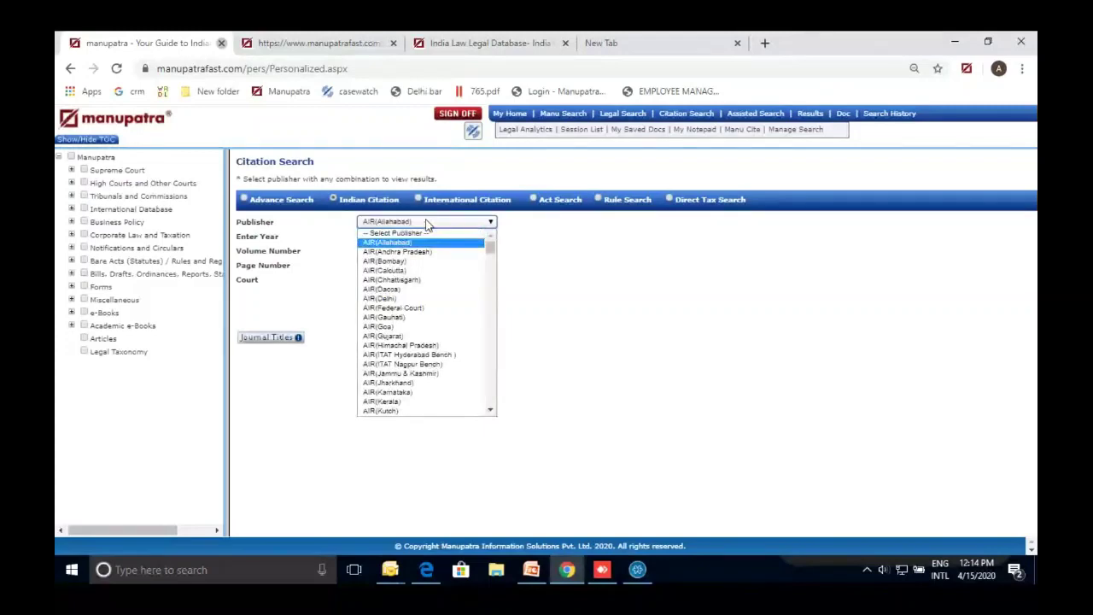
key("Down")
key("Down")
key("Down")
key("Down")
key("Down")
key("Down")
key("Down")
key("Down")
key("Down")
key("Down")
key("Down")
key("Down")
key("Down")
key("Down")
key("Down")
key("Down")
key("Down")
key("Down")
key("Down")
key("Down")
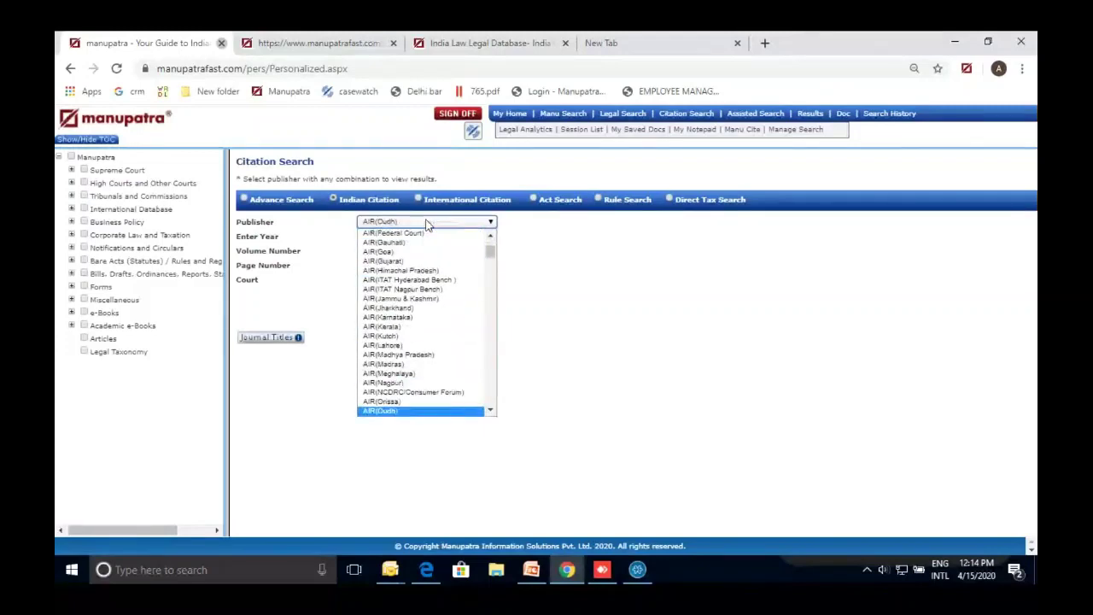
key("Down")
key("Down")
key("Down")
key("Down")
key("Down")
key("Down")
key("Down")
key("Down")
key("Down")
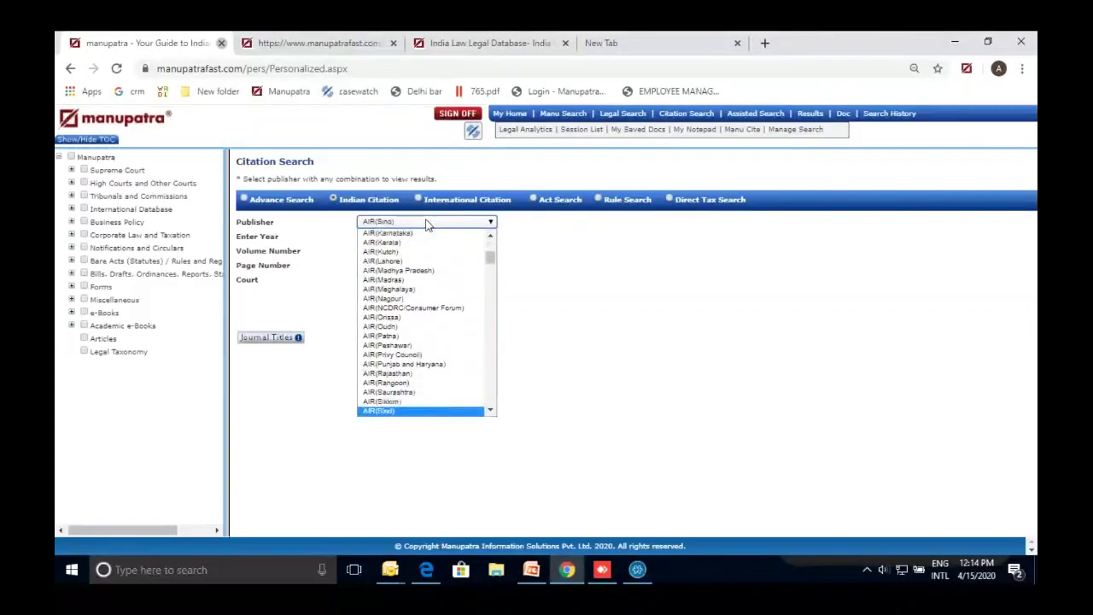
key("Down")
key("Down")
key("Down")
key("Up")
key("Up")
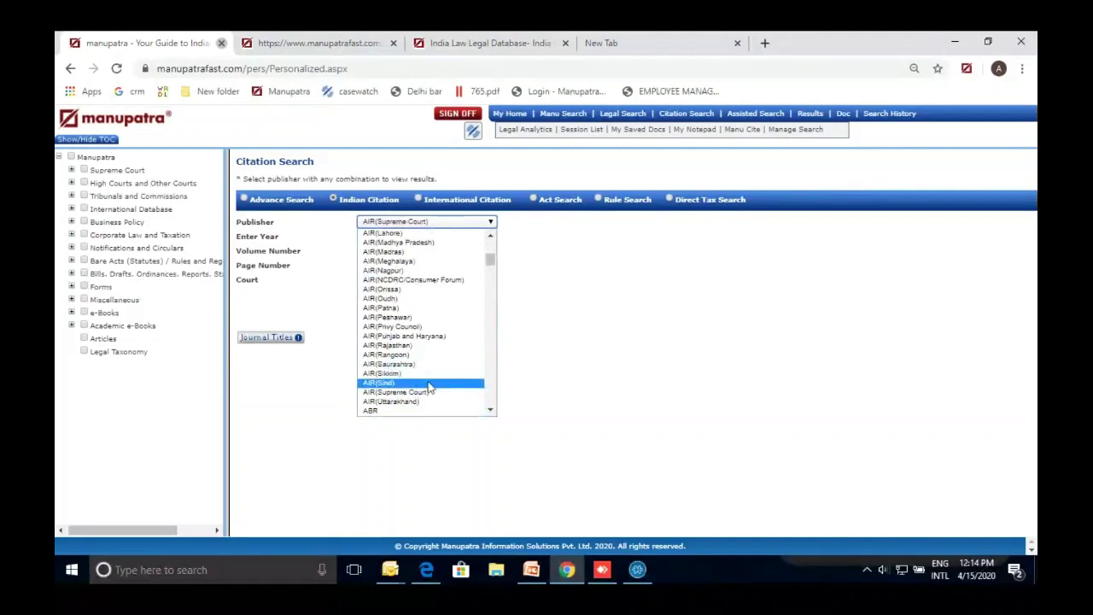
left_click(430, 393)
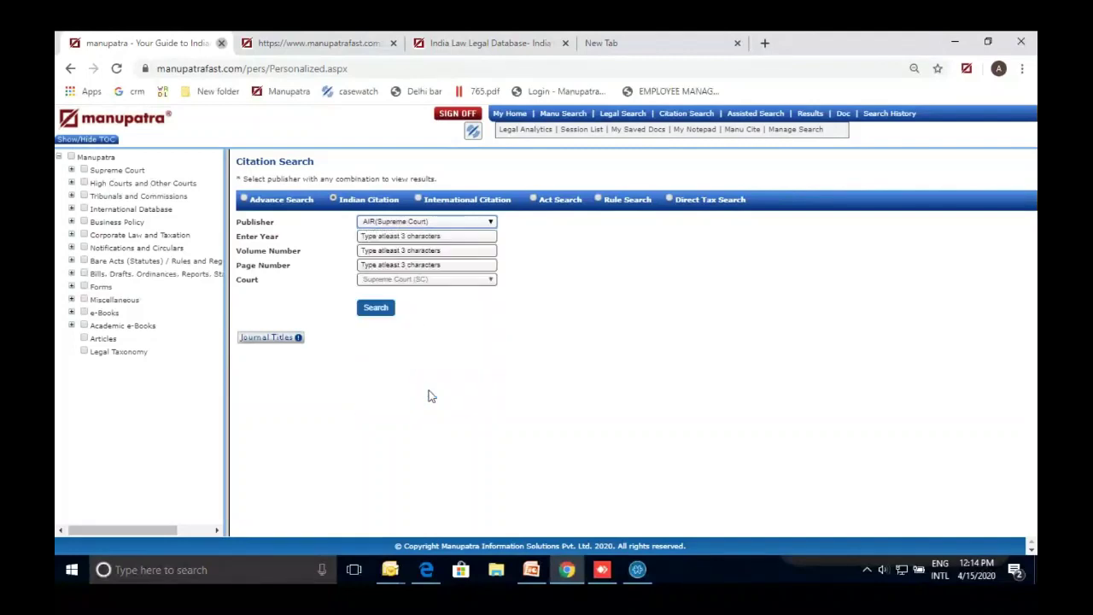
Search the citation for year 1998 and page number 1, and open the judgment MANU/SC/2030/1997
left_click(402, 244)
type("19")
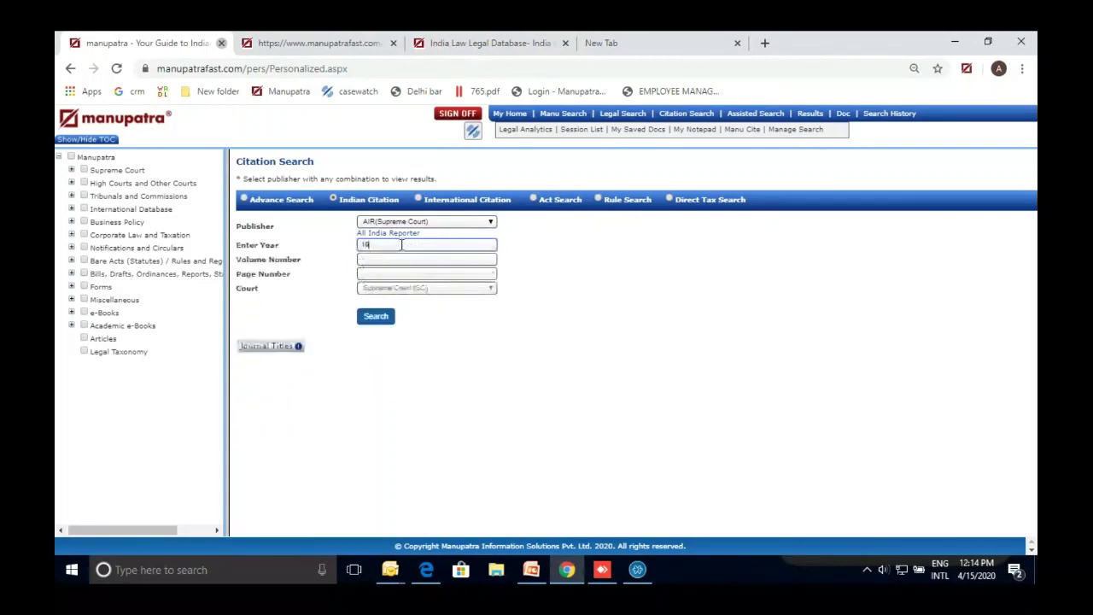
type("98")
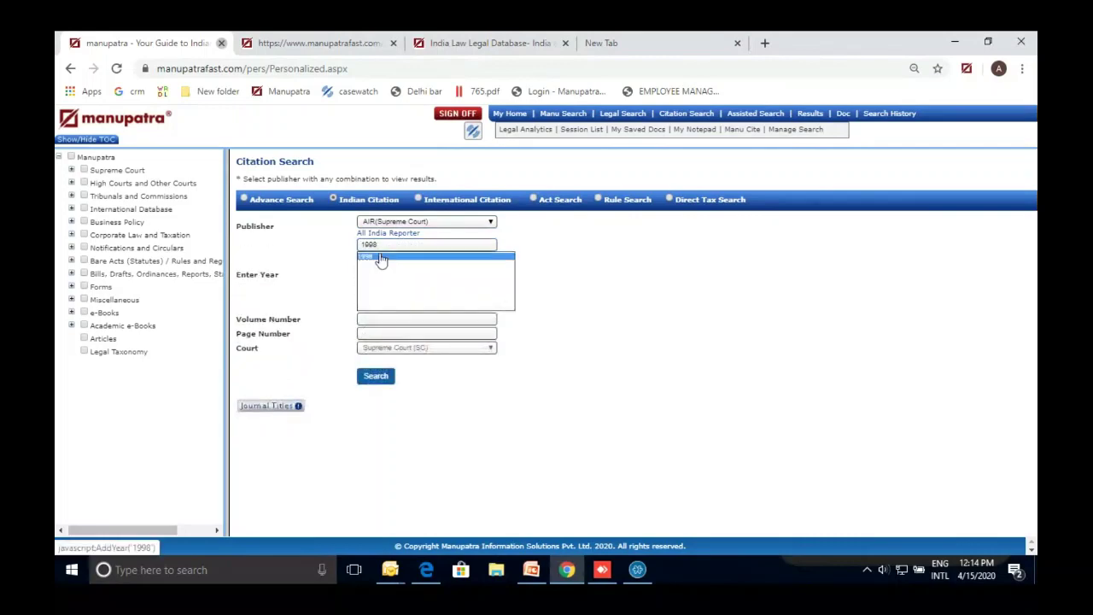
left_click(381, 262)
left_click(381, 273)
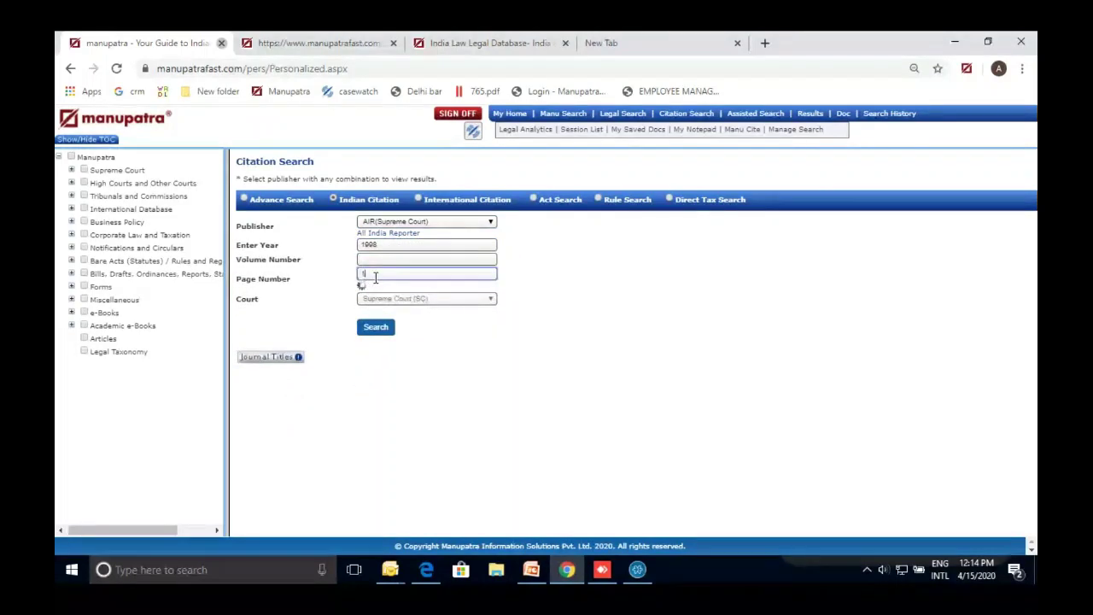
left_click(393, 301)
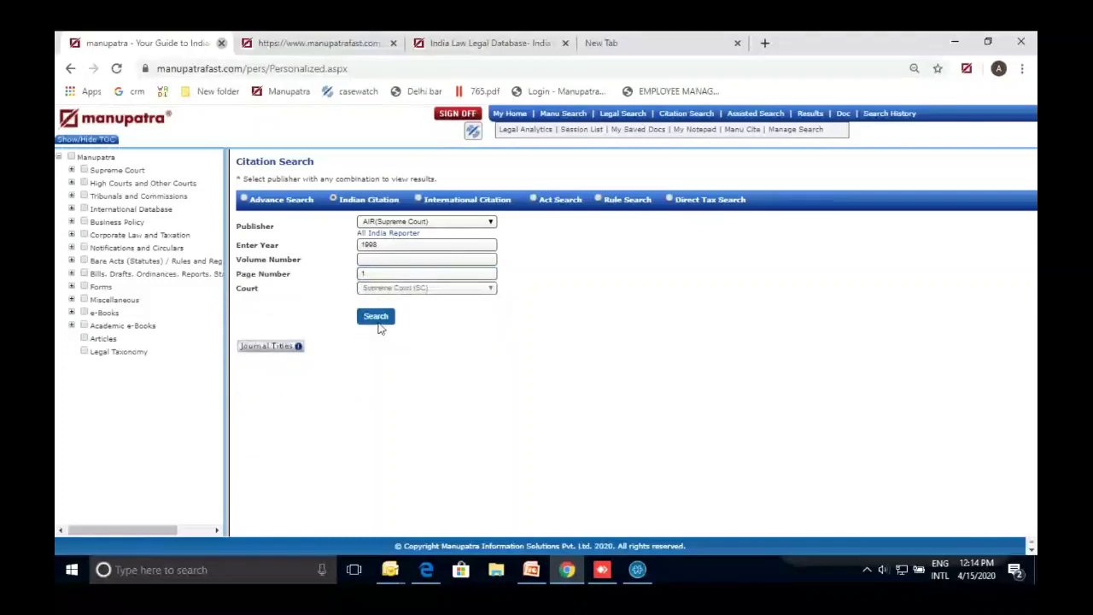
left_click(378, 321)
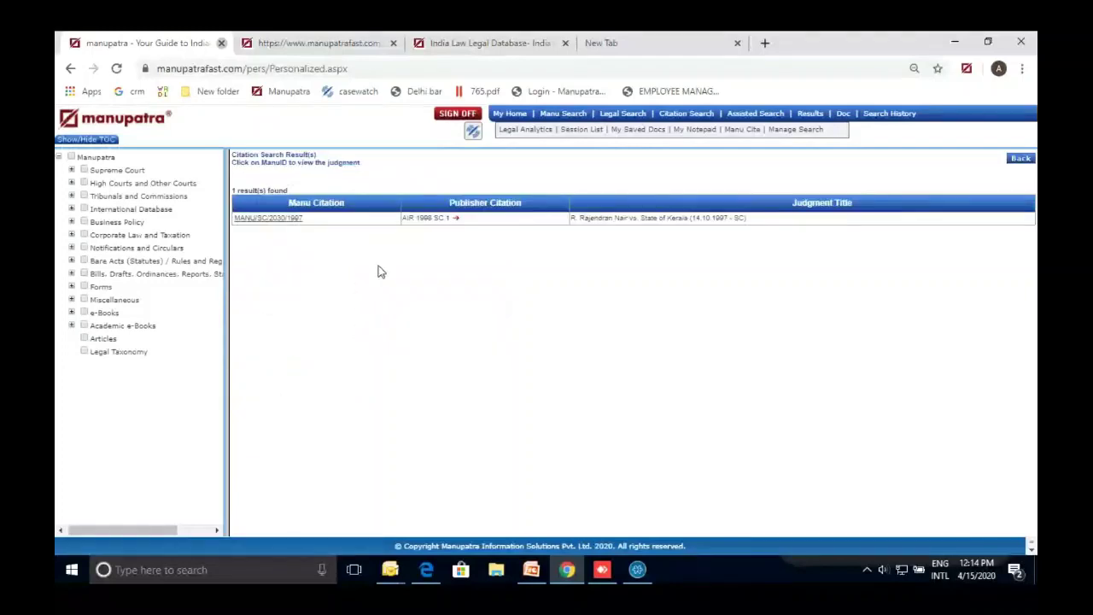
left_click(292, 219)
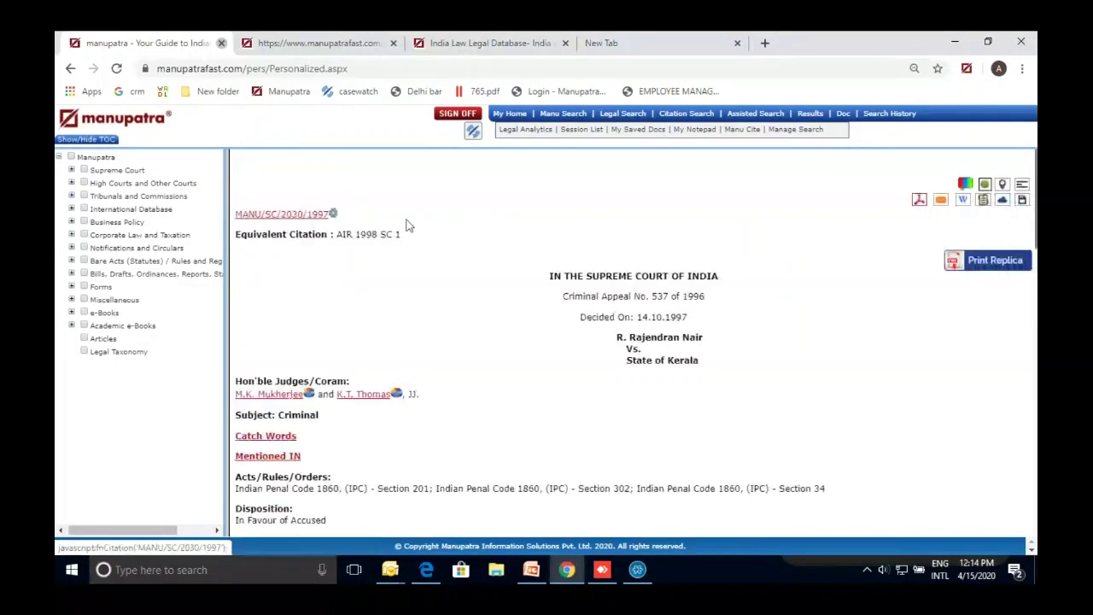
scroll(517, 221, "down", 1)
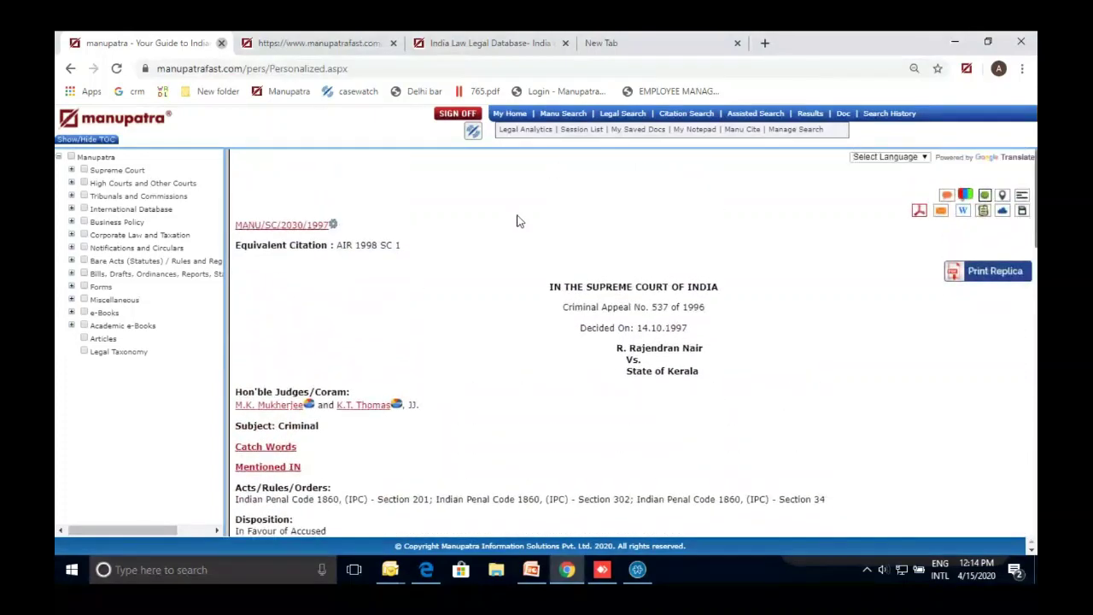
Leave the judgment for the My Home page, sign off from the research session and confirm the session summary
left_click(676, 122)
left_click(574, 117)
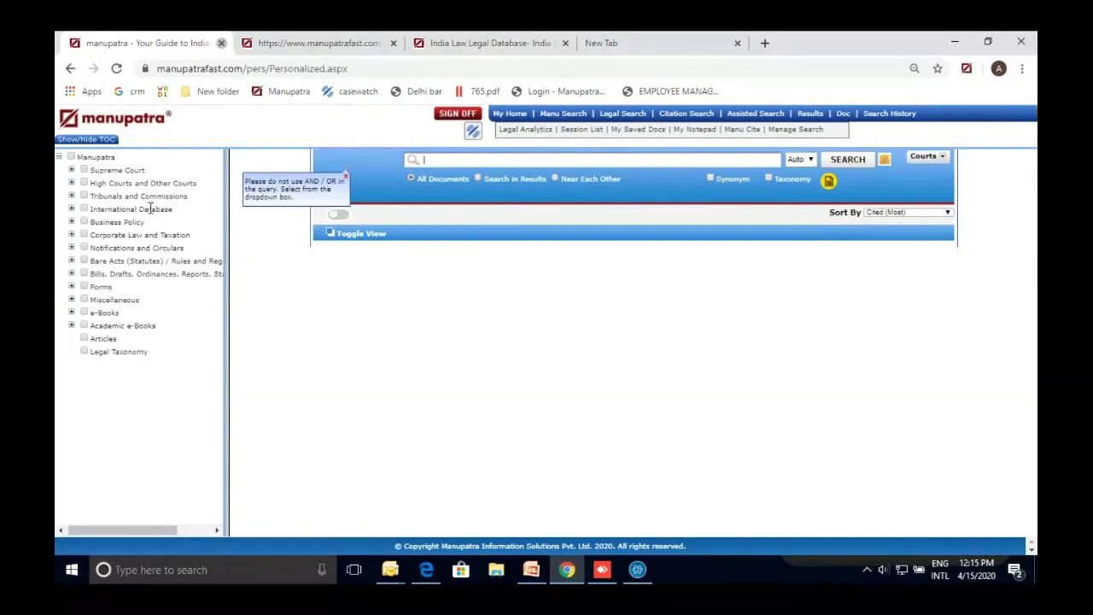
left_click(516, 114)
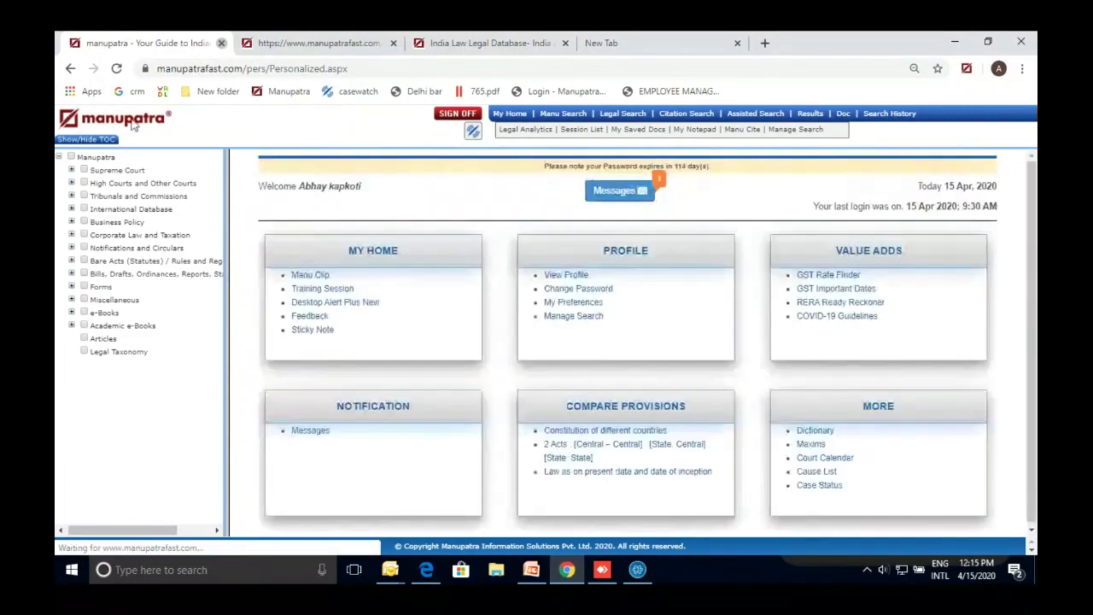
left_click(472, 120)
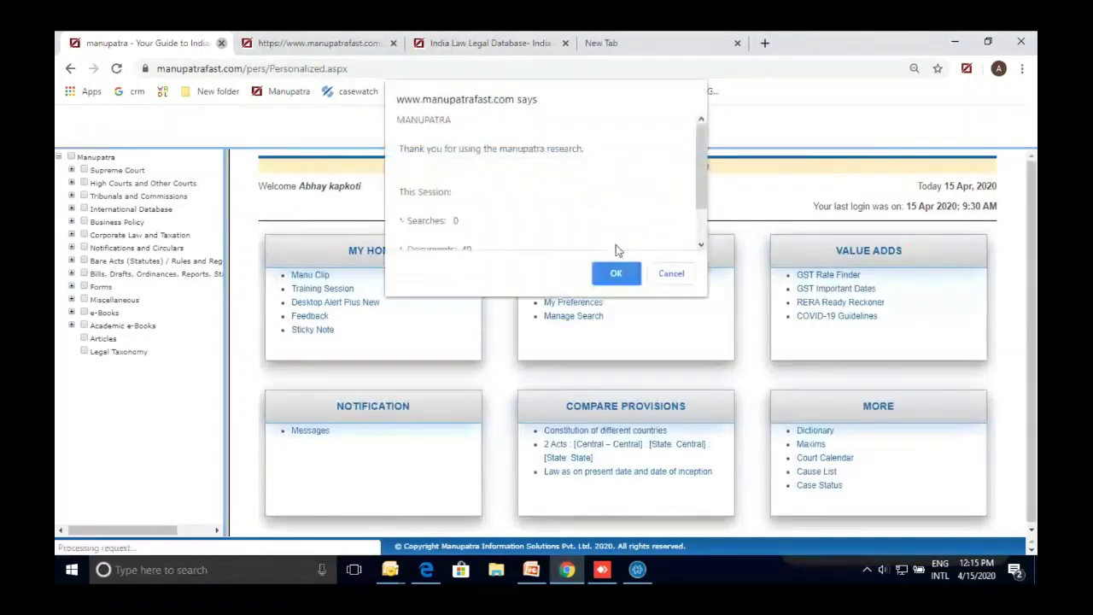
left_click(620, 272)
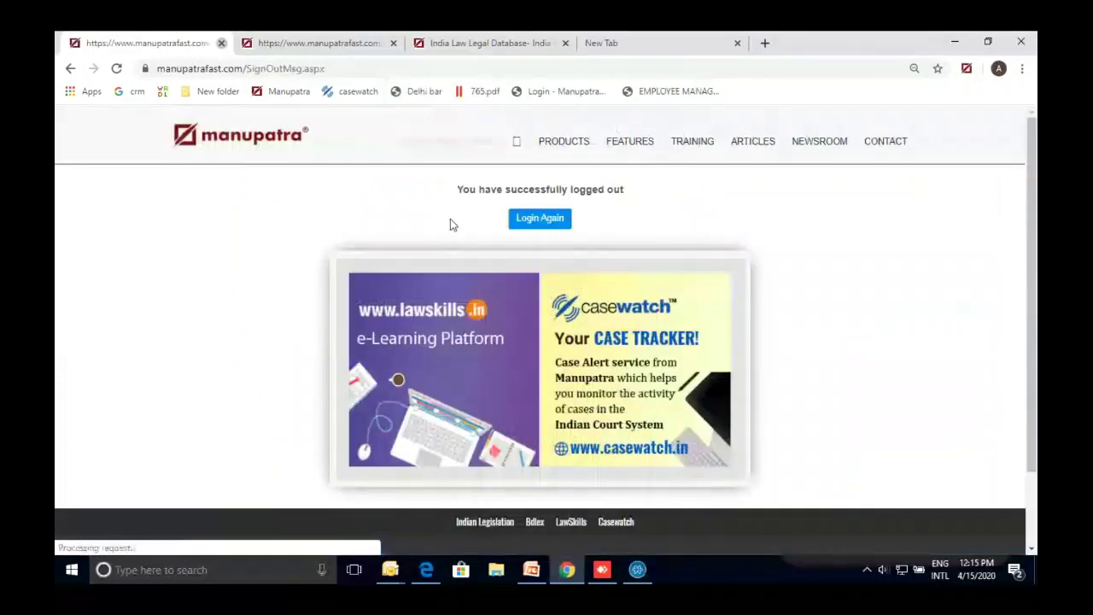
Go to the public home page, open the desktop plugins page and read the Desktop Alert description
left_click(534, 147)
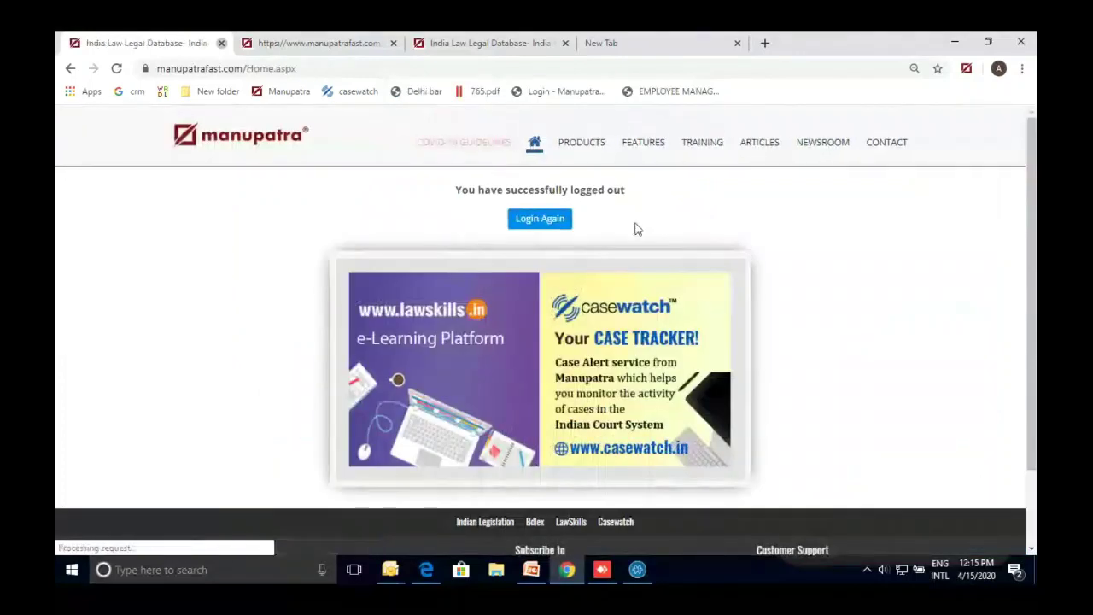
scroll(636, 229, "down", 1)
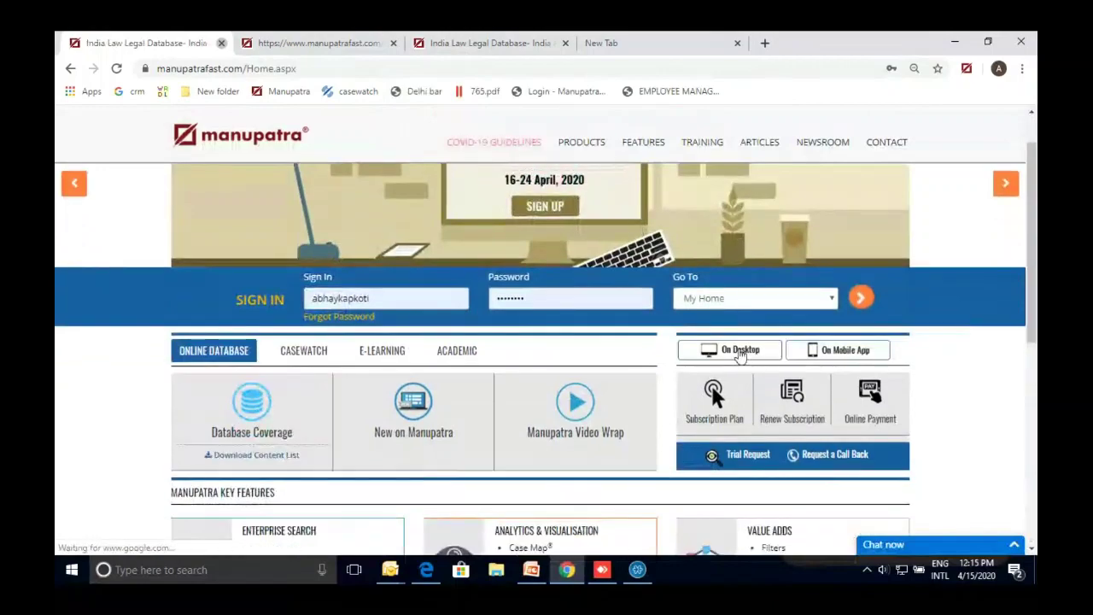
left_click(740, 351)
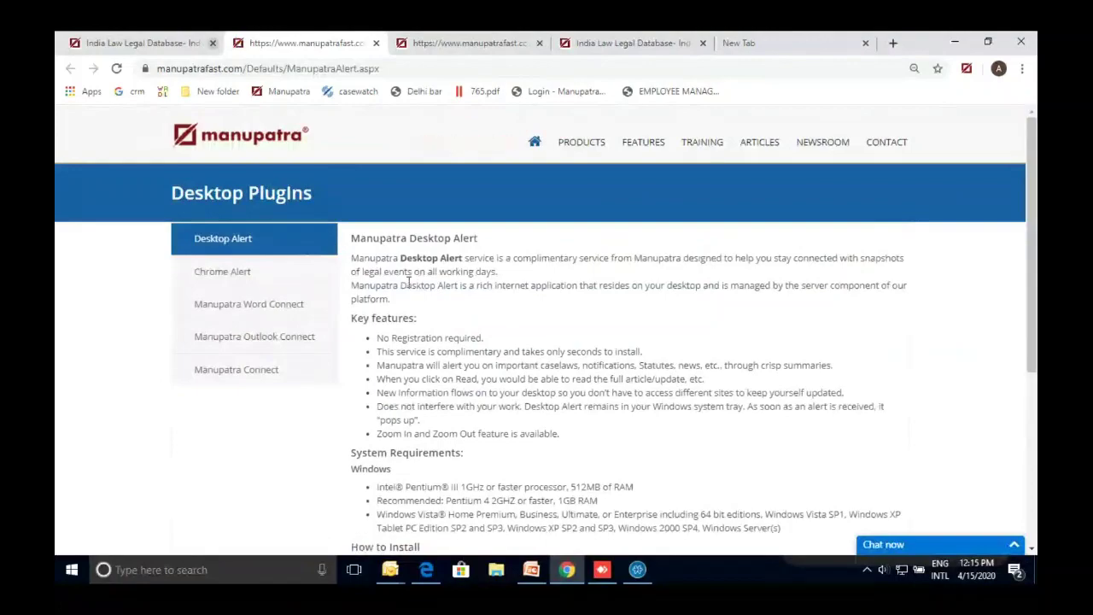
scroll(409, 282, "down", 2)
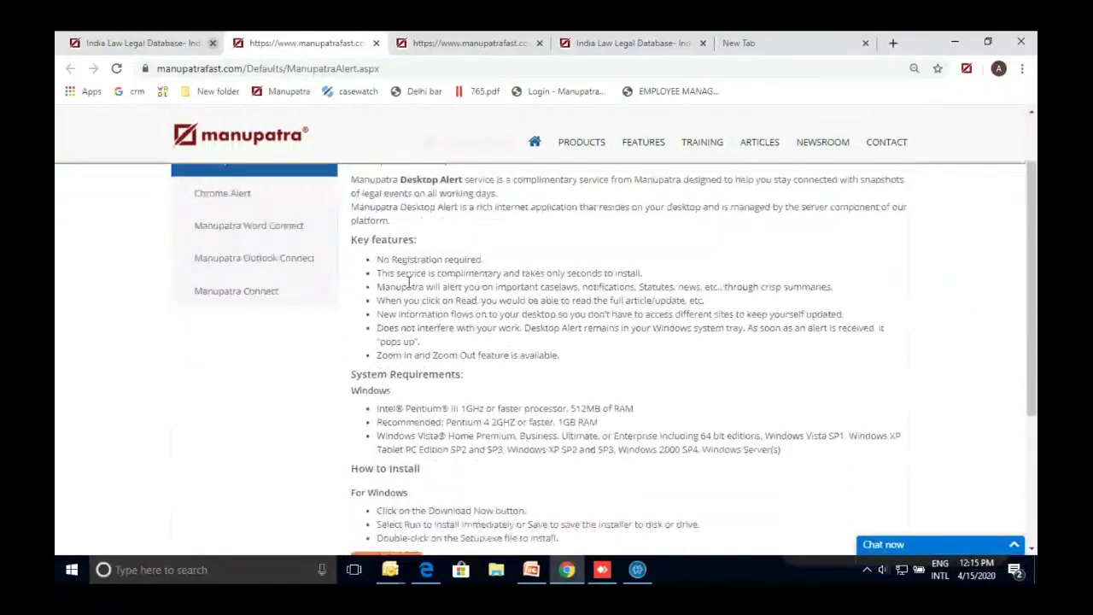
Minimise the browser and the presentation to view the Desktop Alert on the desktop, and return to the browser
left_click(958, 40)
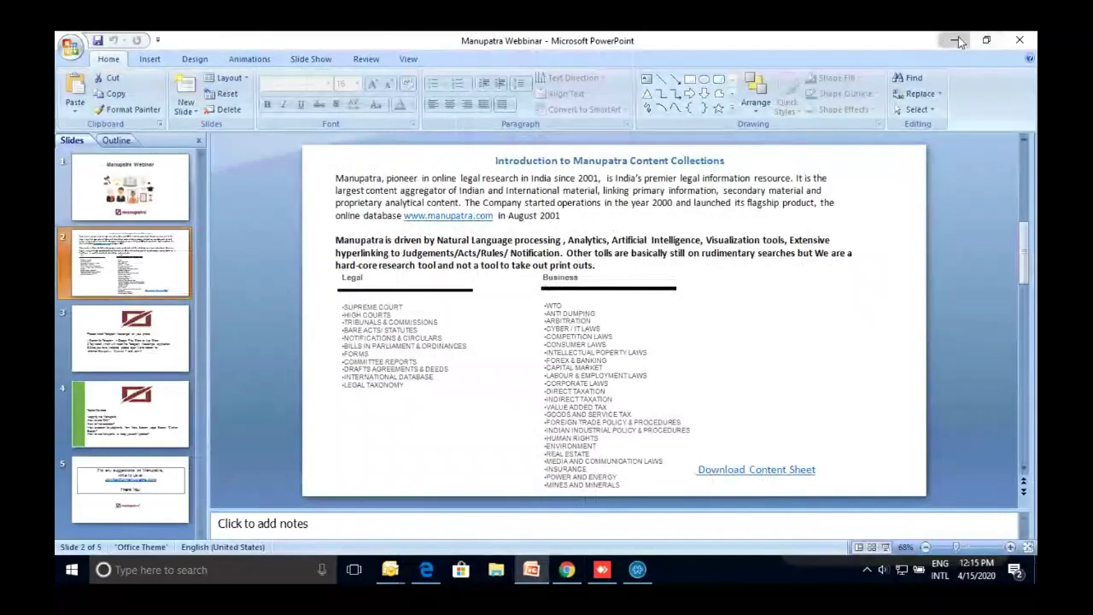
left_click(957, 40)
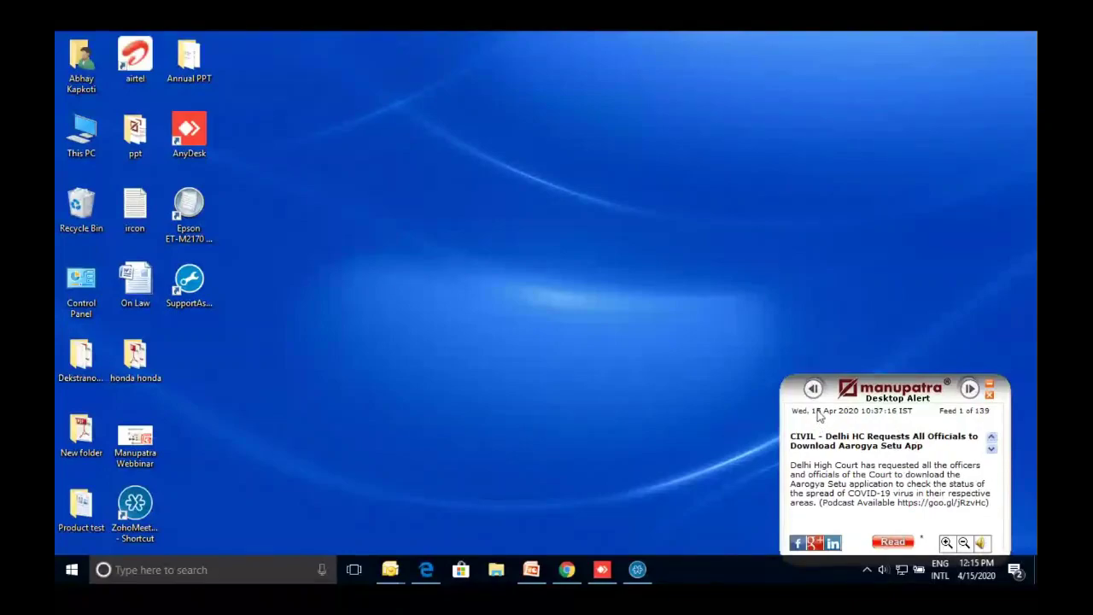
left_click(566, 570)
Open the Chrome Alert description and read through the legal news feed of the browser's Manupatra extension
scroll(547, 346, "up", 3)
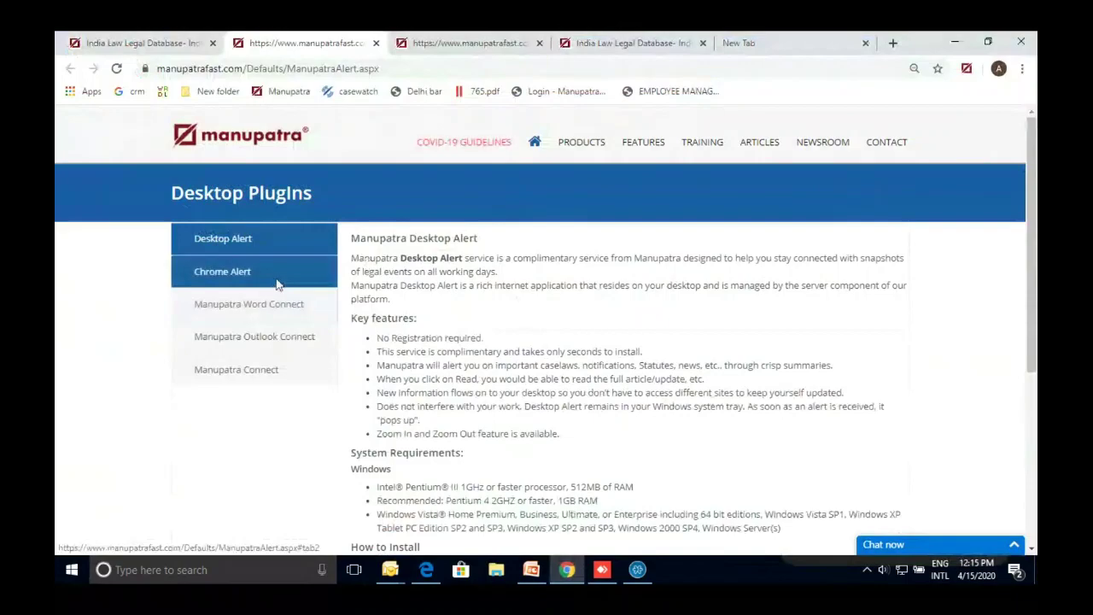
left_click(222, 271)
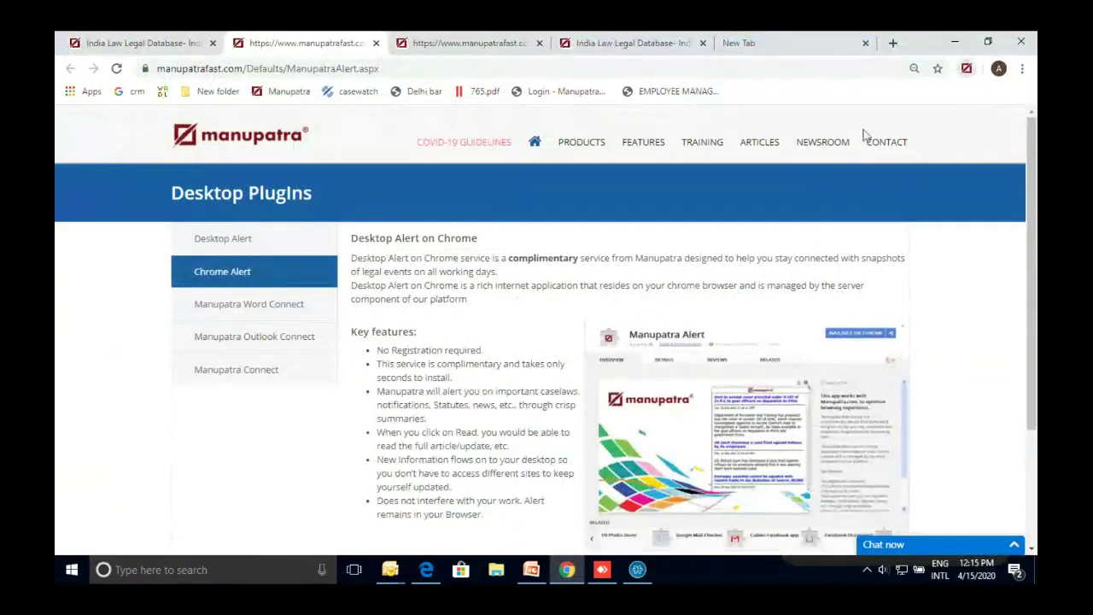
left_click(966, 69)
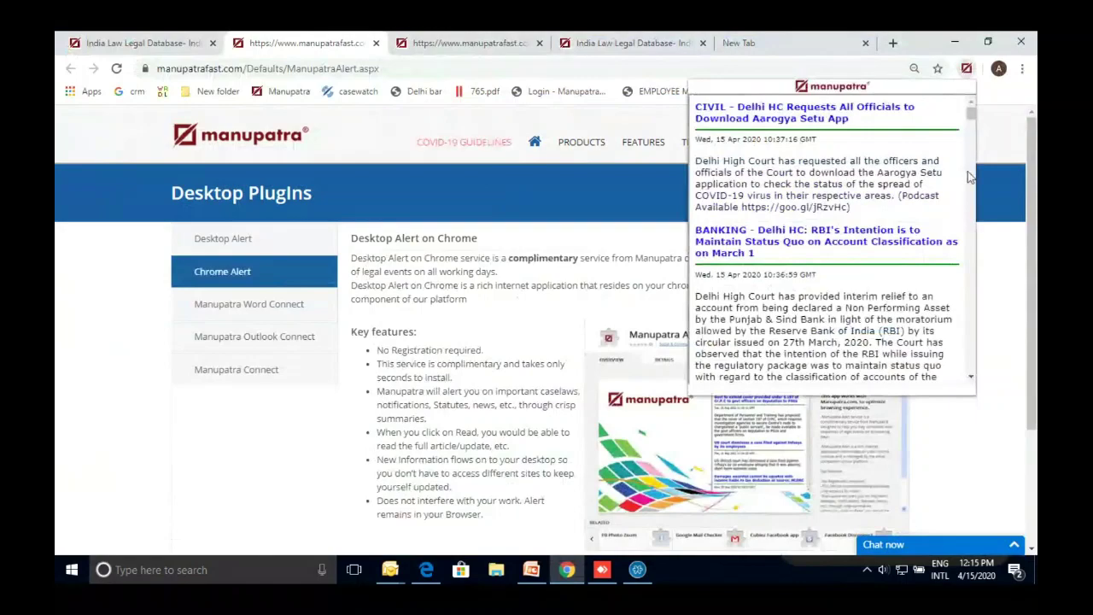
scroll(965, 177, "down", 7)
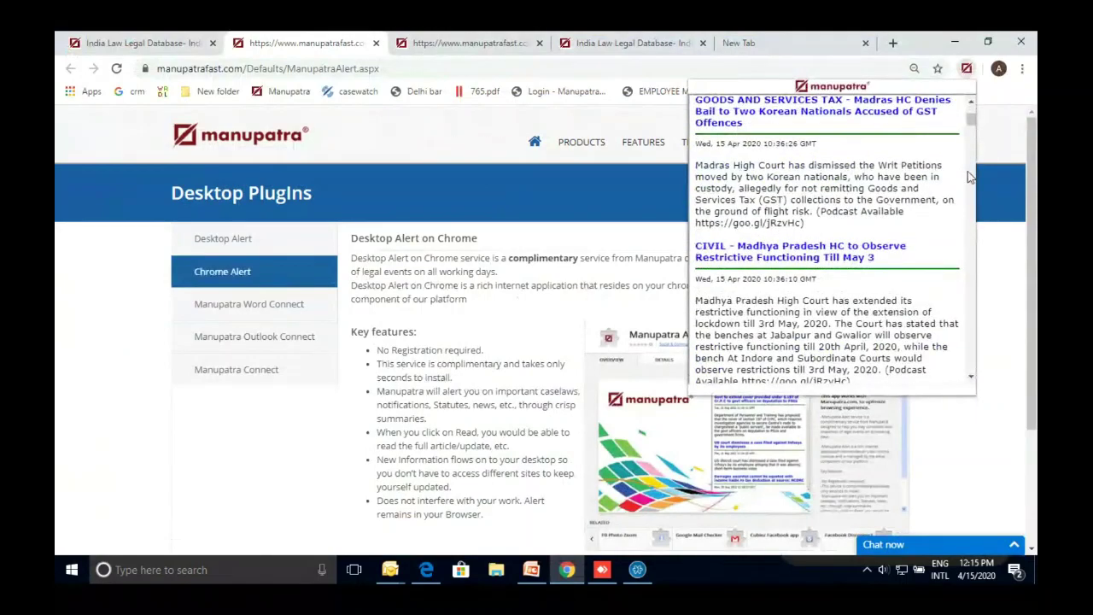
scroll(965, 177, "down", 10)
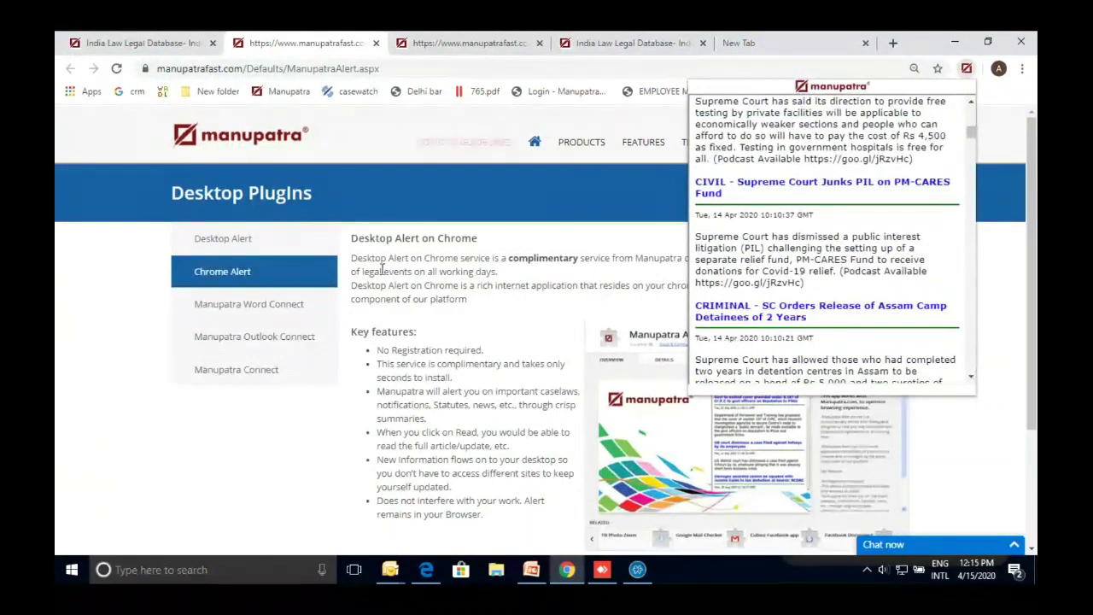
Close the legal news feed, switch to the PowerPoint webinar slide with the Telegram installation instructions and highlight "Manupatra" in the channel name
left_click(459, 250)
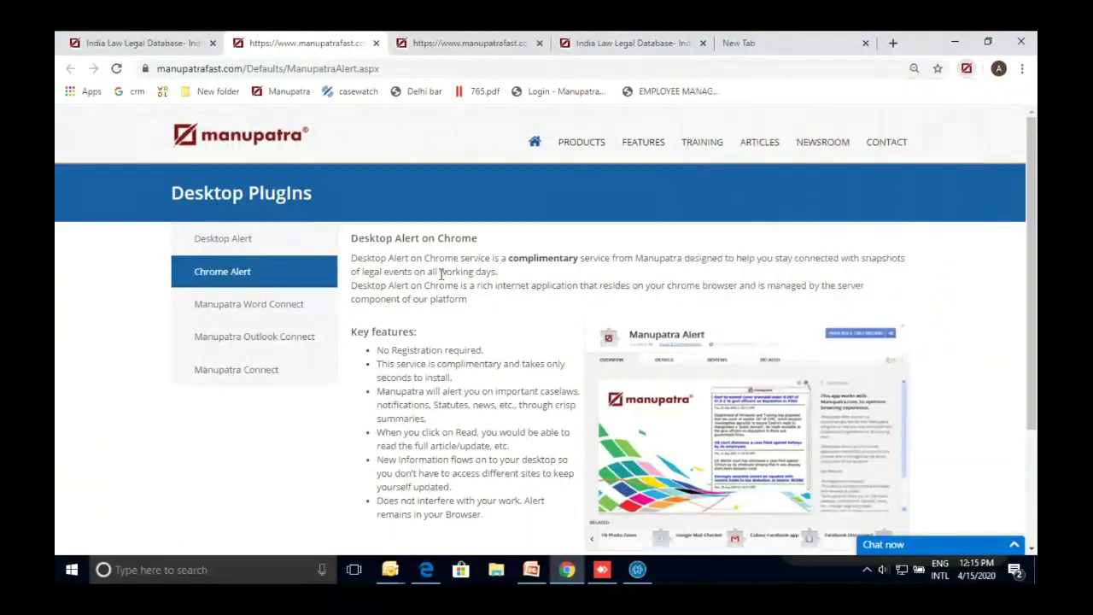
left_click(530, 570)
left_click(142, 357)
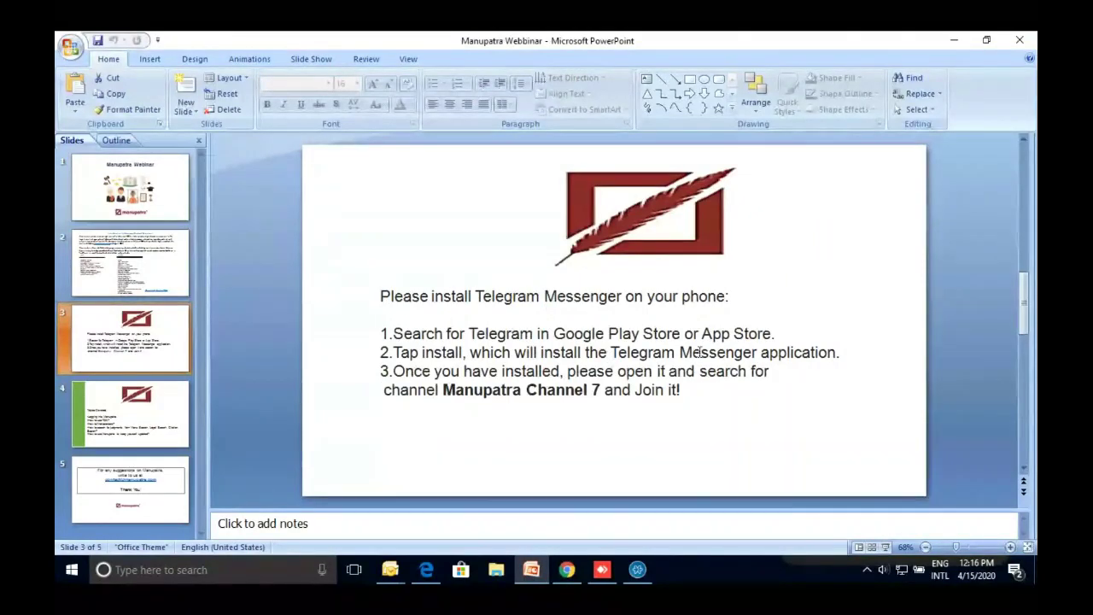
left_click(495, 393)
double_click(497, 395)
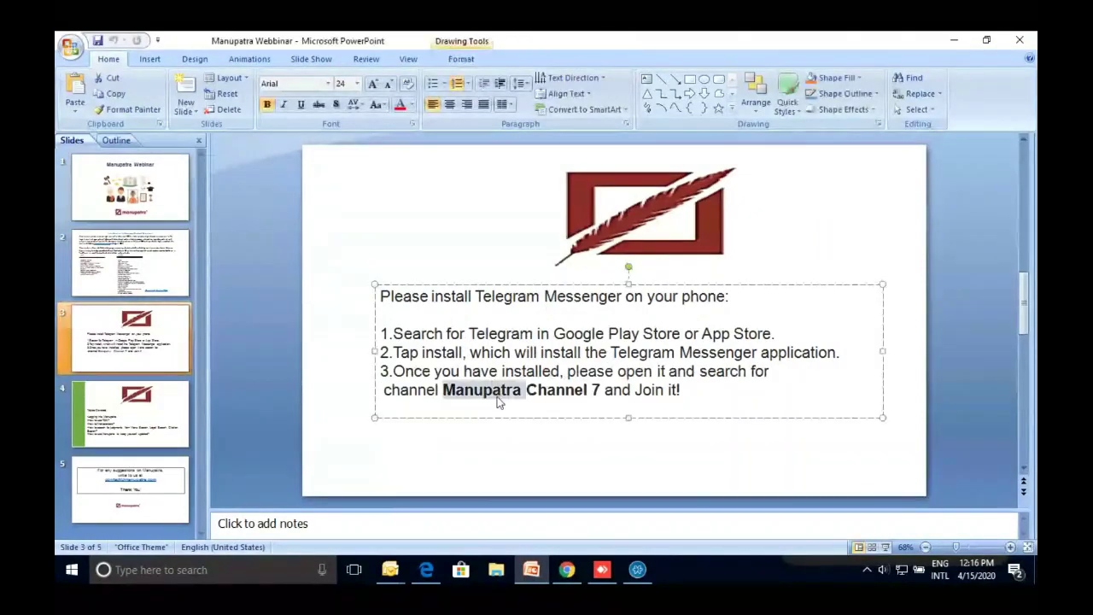
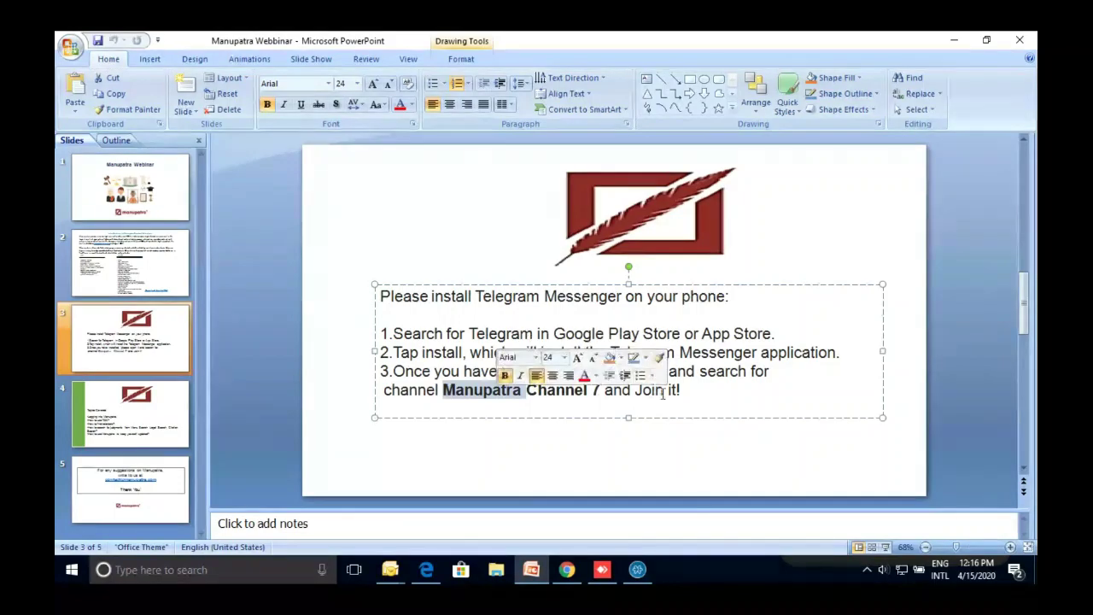
Return to the Manupatra home page in the browser, and stop screen sharing in the meeting window before bringing the browser back
left_click(567, 569)
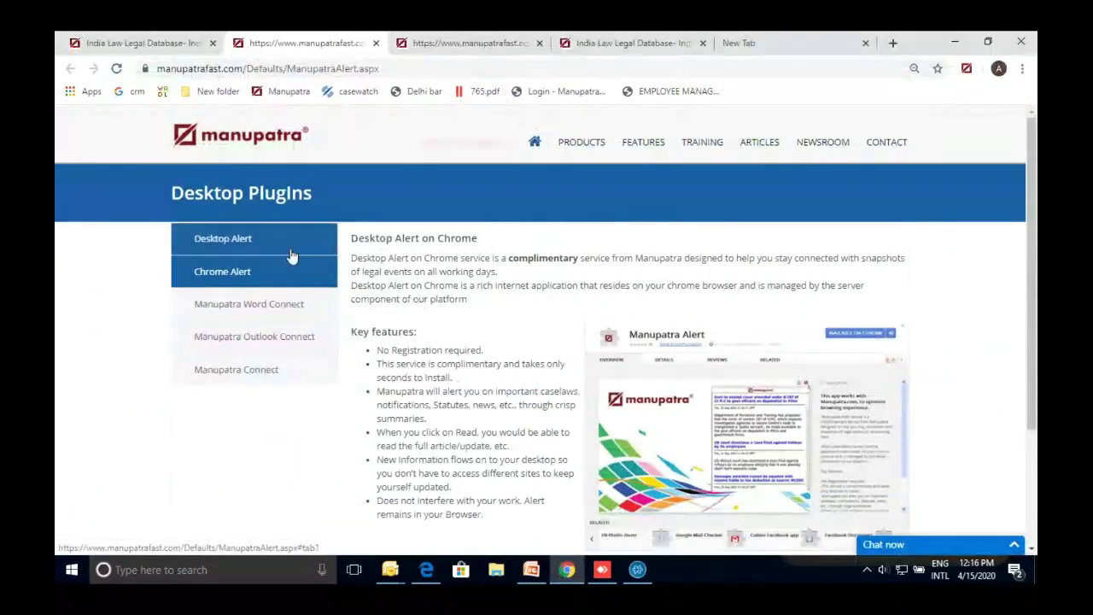
left_click(261, 145)
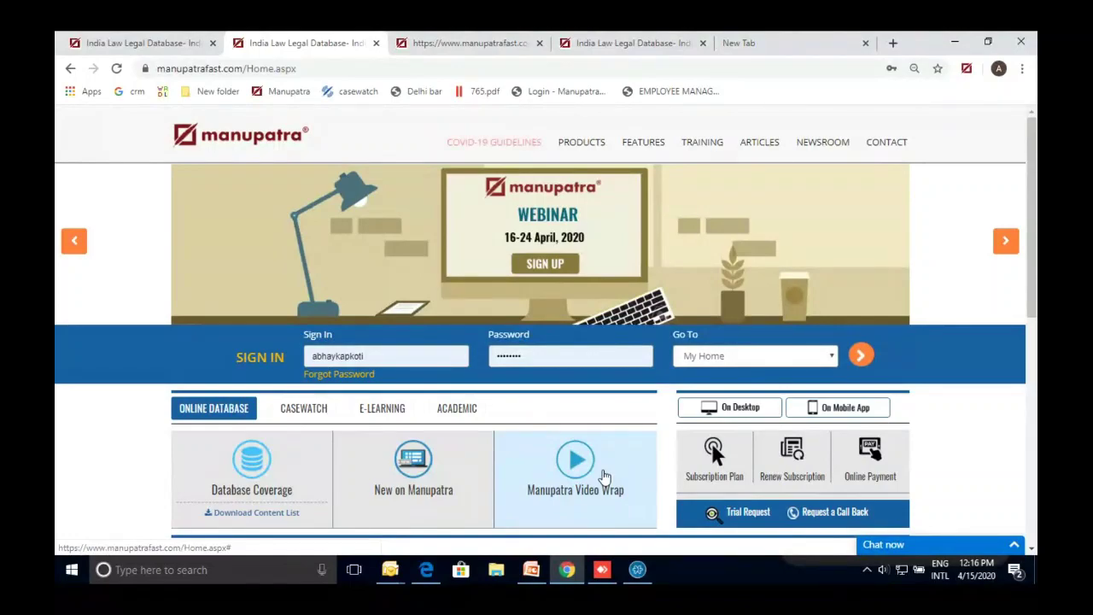
left_click(640, 573)
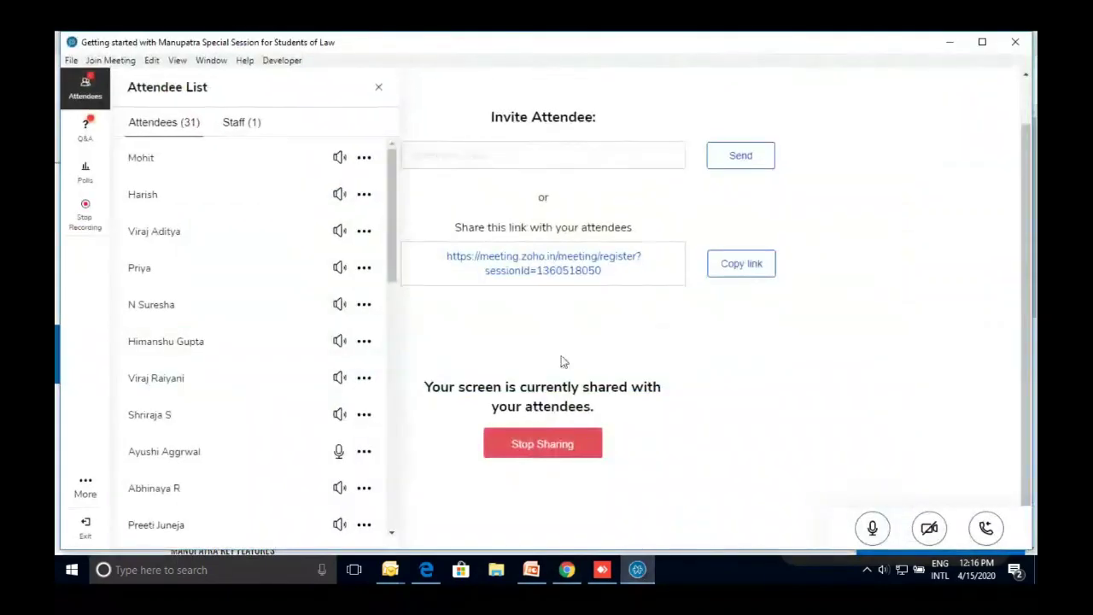
left_click(567, 438)
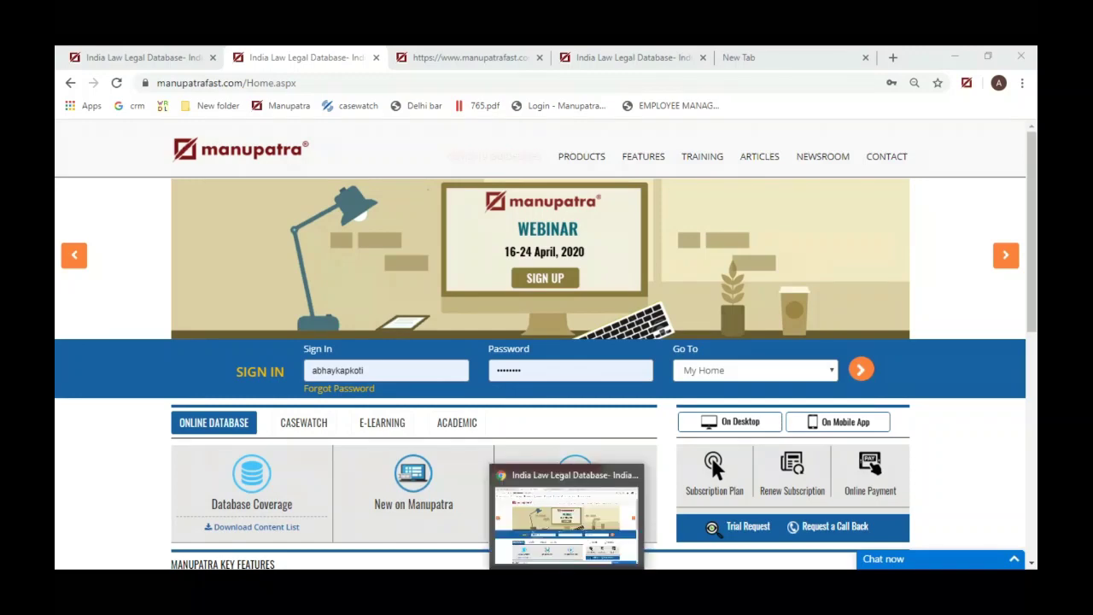
left_click(567, 516)
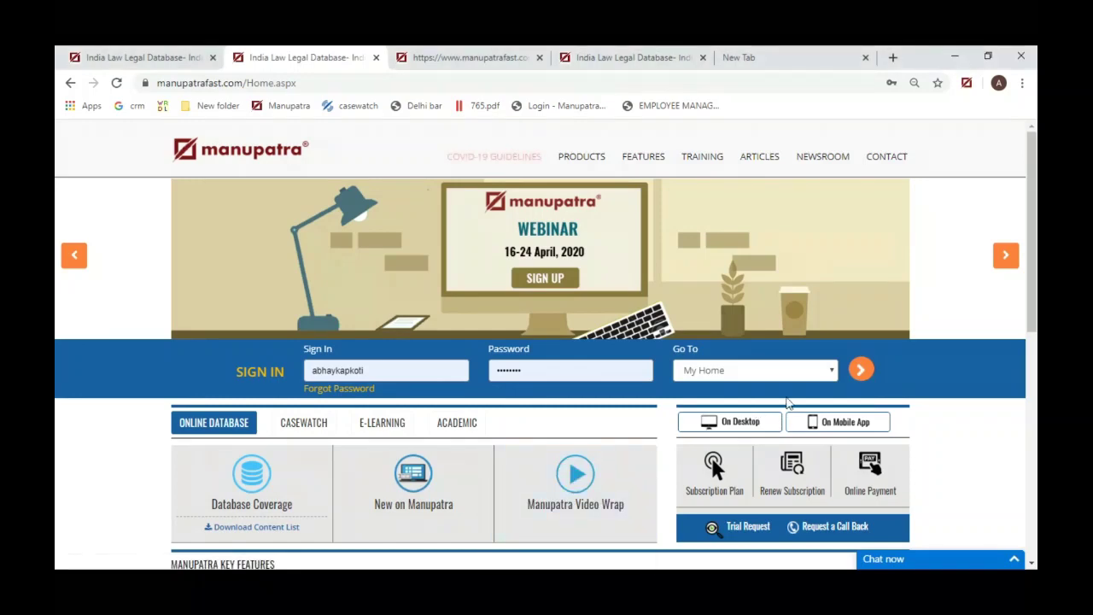
Sign in to My Home with the prefilled credentials and run a Manu Search for "appointment of arbitrator"
left_click(861, 380)
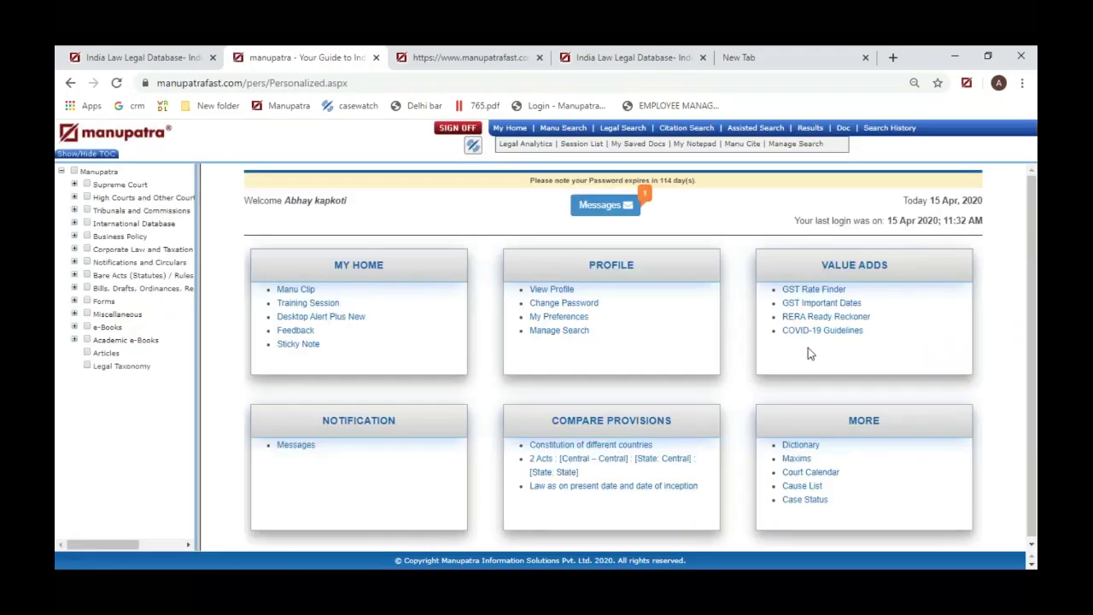
left_click(571, 127)
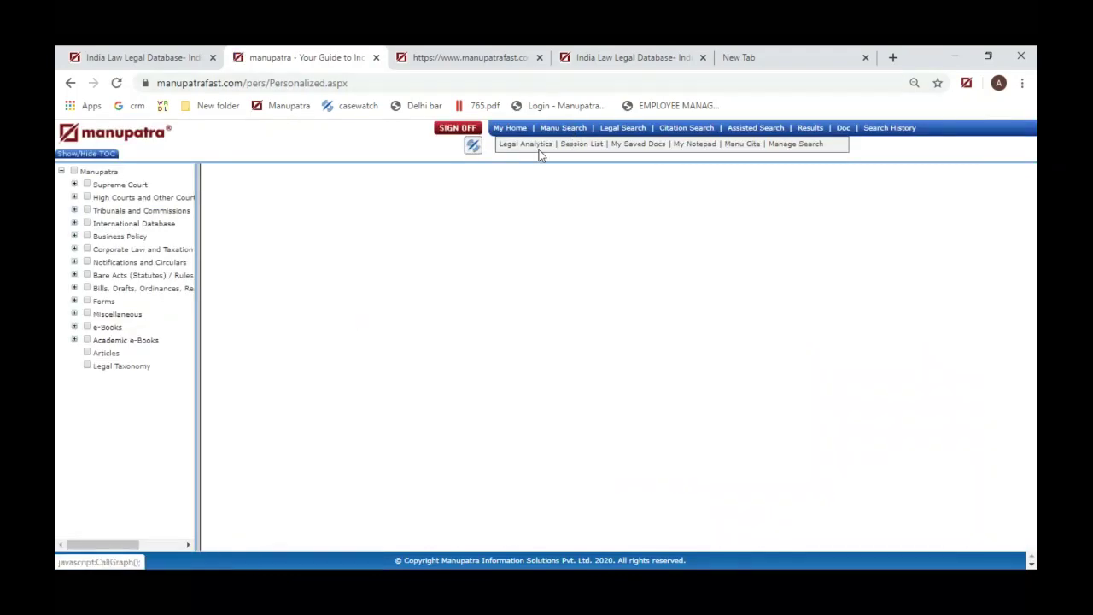
type("app")
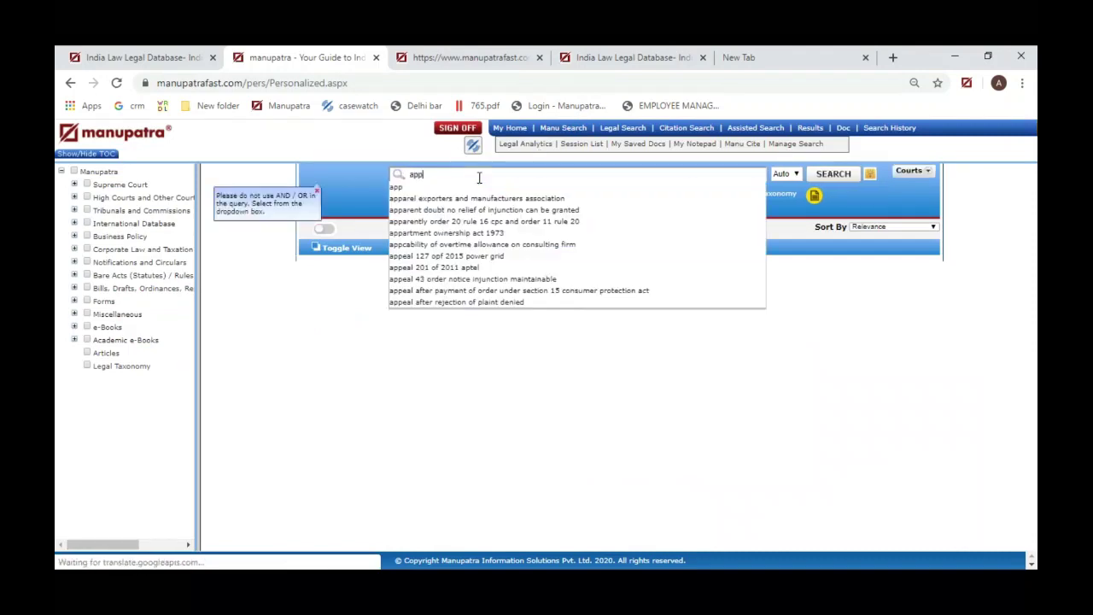
type("ointment")
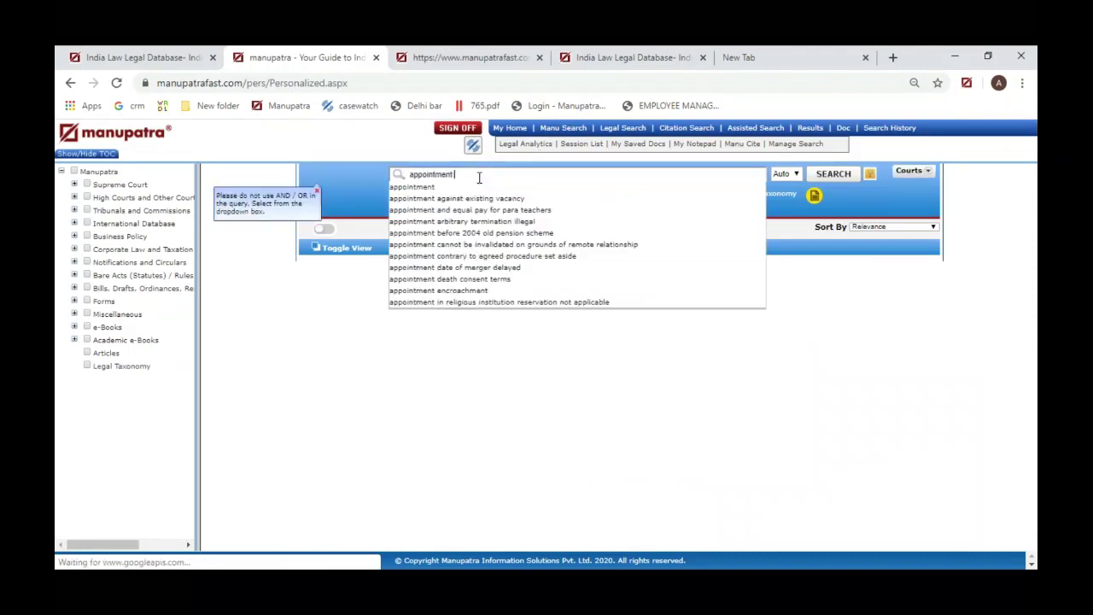
type(" of")
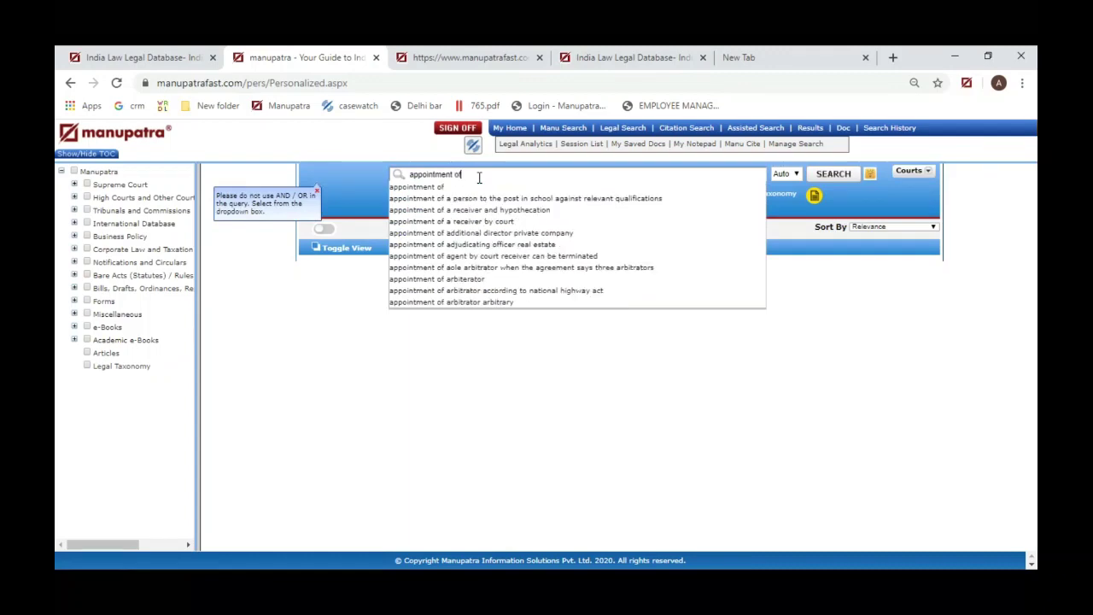
type(" arbitratir")
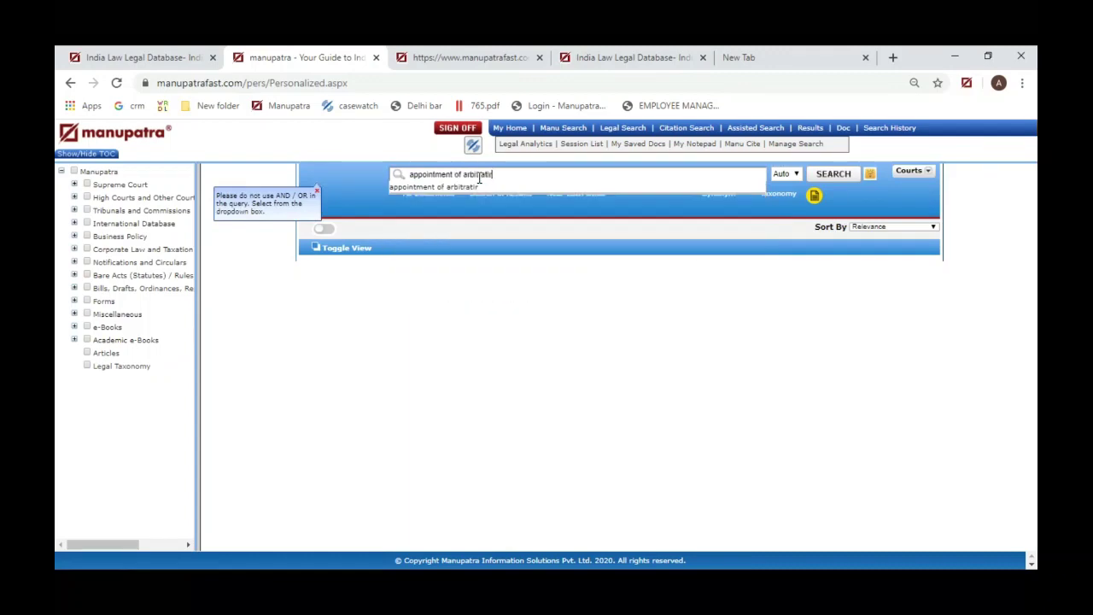
key("BackSpace")
type("or")
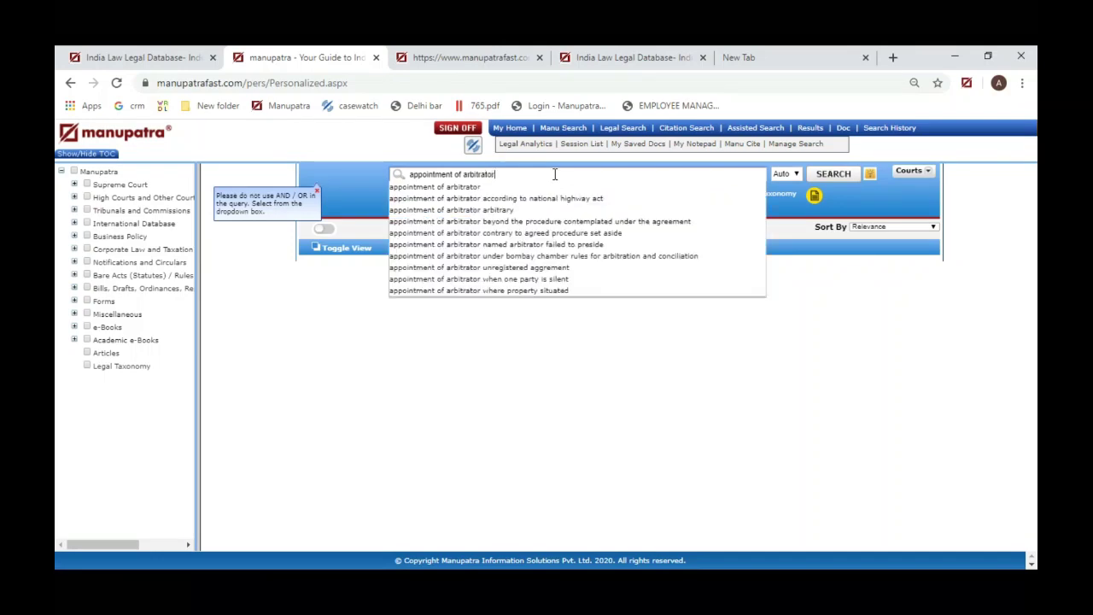
left_click(835, 175)
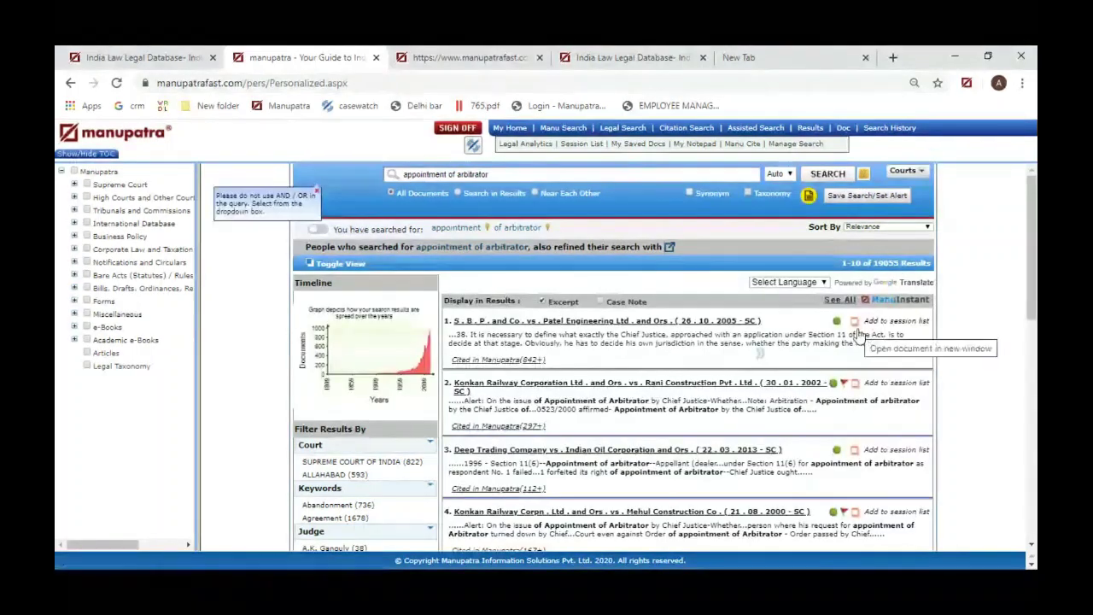
Open the first result, S.B.P. and Co. vs. Patel Engineering Ltd., in a new window and view the beginning of the judgment
left_click(855, 324)
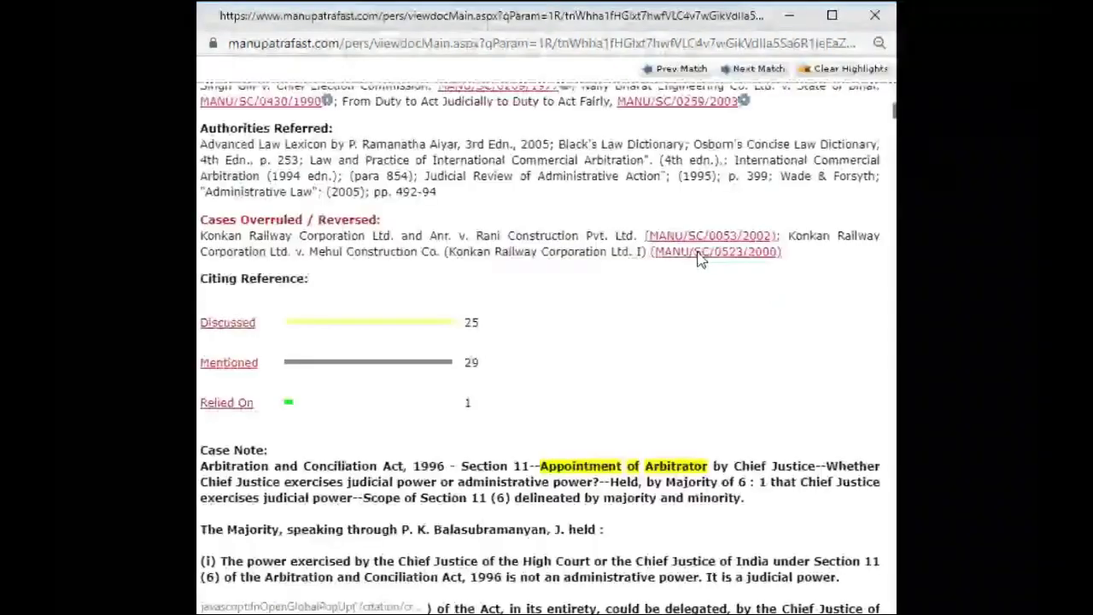
scroll(702, 256, "up", 10)
scroll(698, 256, "up", 5)
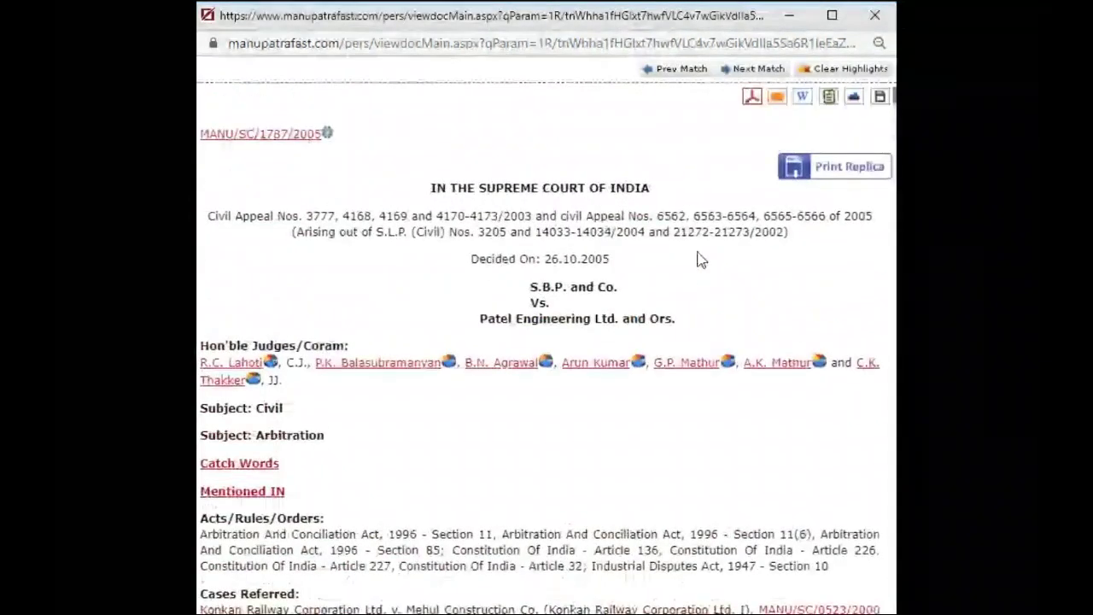